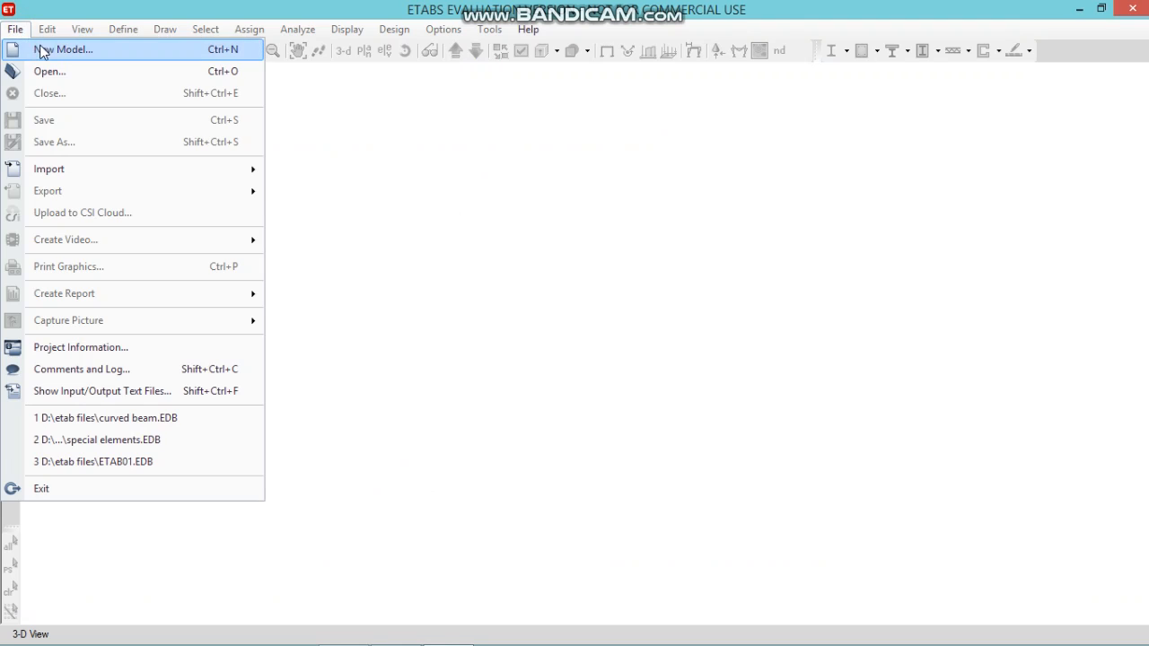
# Create a new model with built-in settings: Metric SI units, Indian steel sections, IS 800:2007 steel code and IS 456:2000 concrete code
pyautogui.click(45, 50)
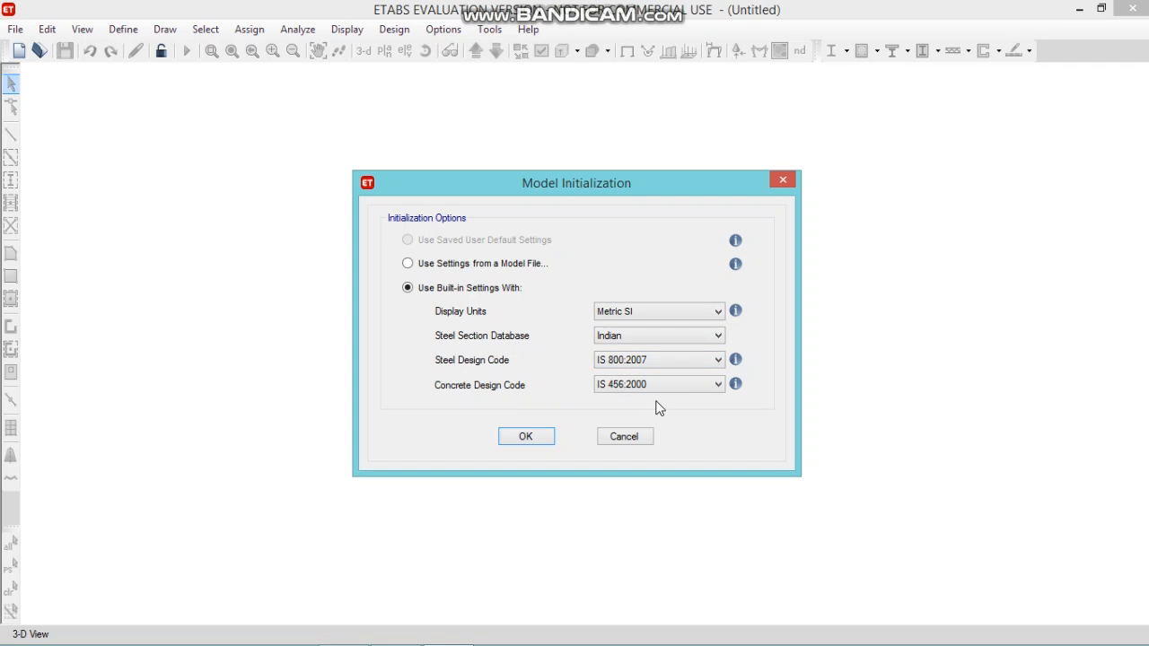
pyautogui.click(719, 385)
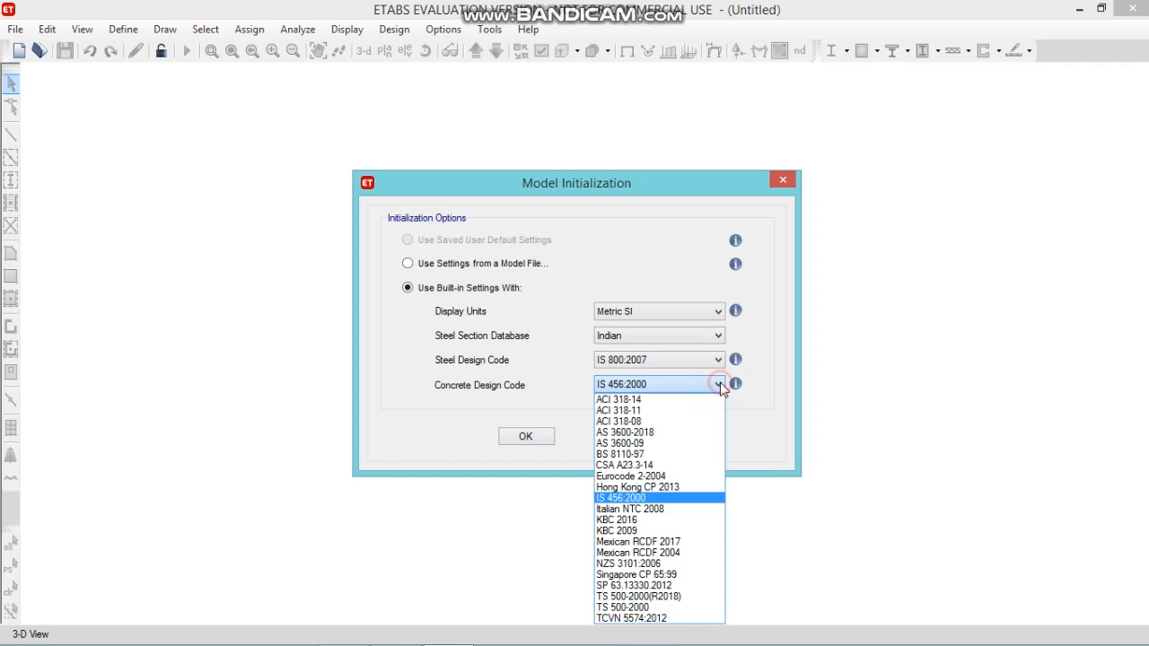
pyautogui.click(719, 385)
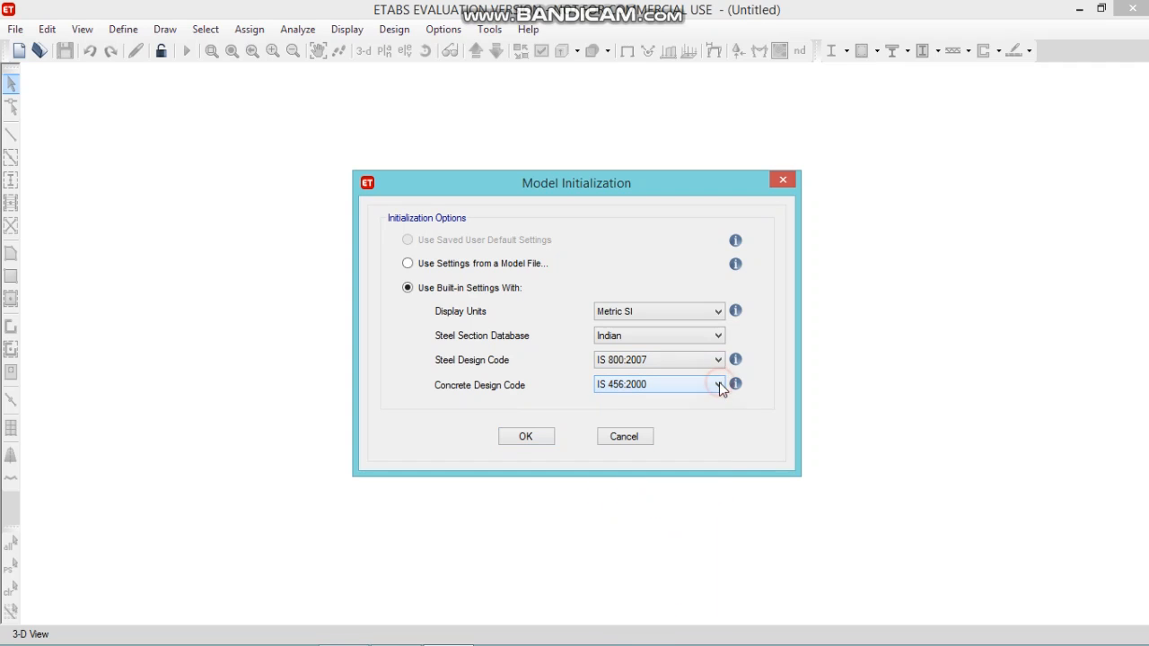
pyautogui.click(518, 438)
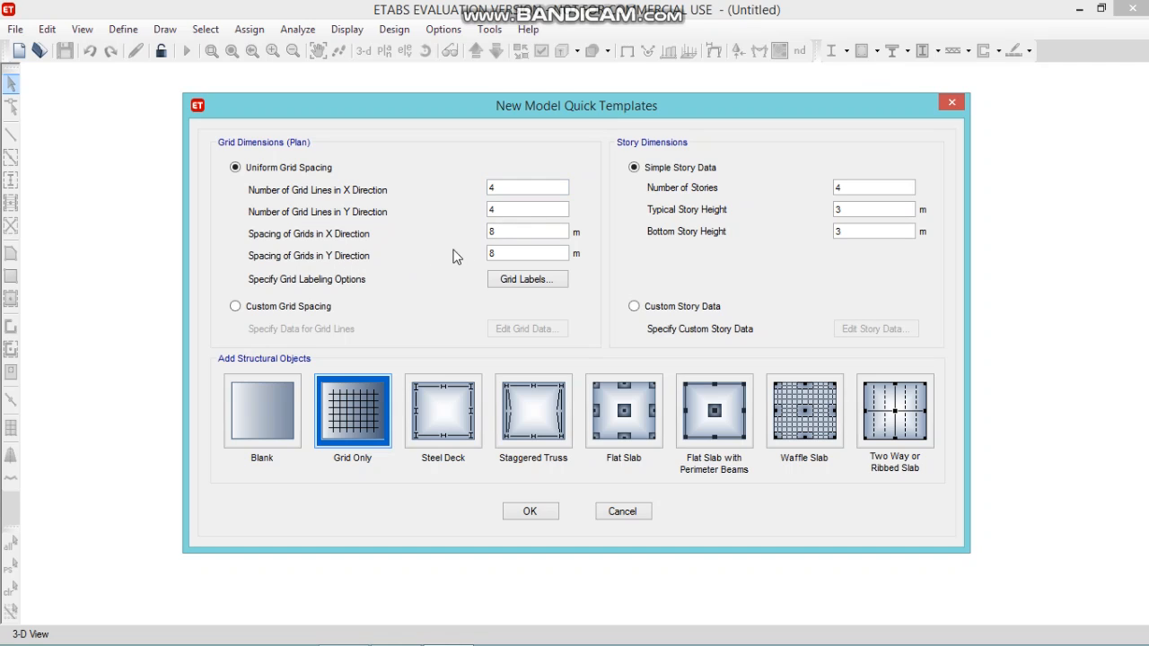
# Set the grid spacing to 6 m in both X and Y directions and the number of stories to 23
pyautogui.moveTo(511, 233); pyautogui.dragTo(476, 231)
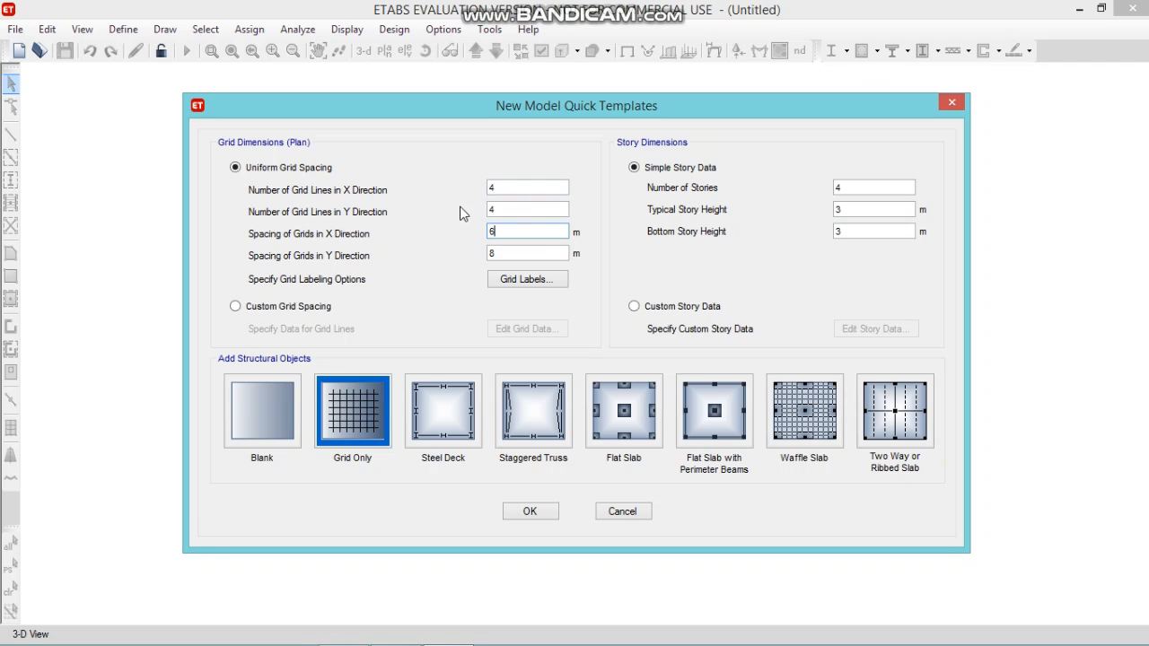
pyautogui.moveTo(505, 253); pyautogui.dragTo(427, 247)
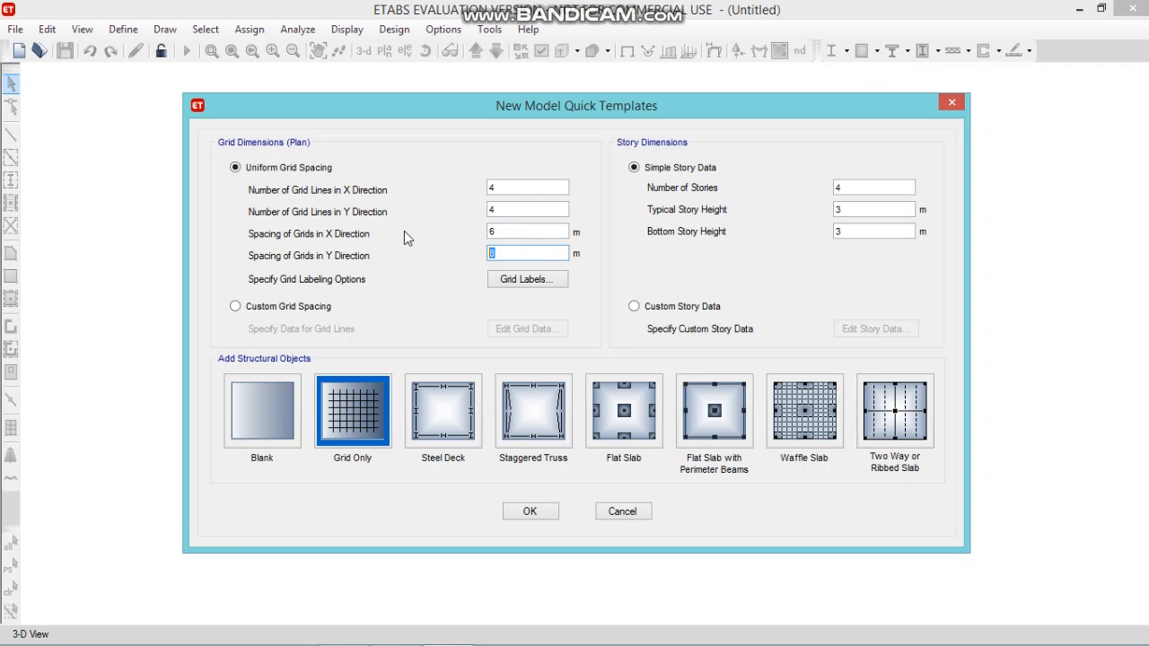
pyautogui.write('6')
pyautogui.moveTo(843, 188); pyautogui.dragTo(805, 182)
pyautogui.write('23')
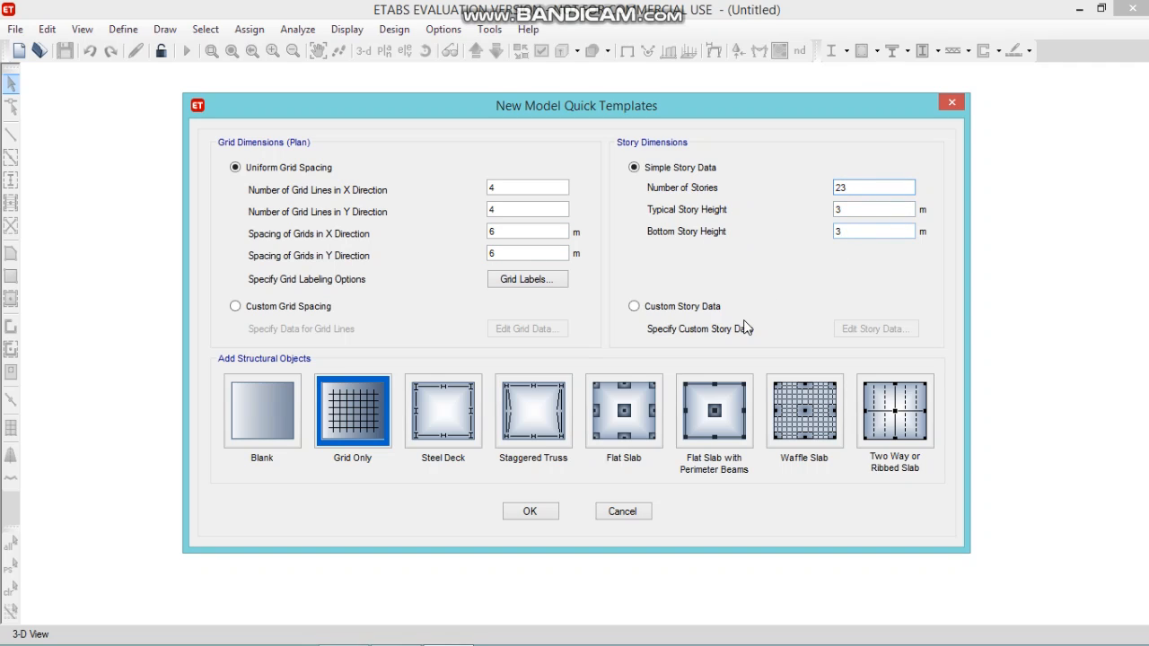
# Switch to custom story data and make Story8 a master story in the story table
pyautogui.click(633, 307)
pyautogui.click(879, 329)
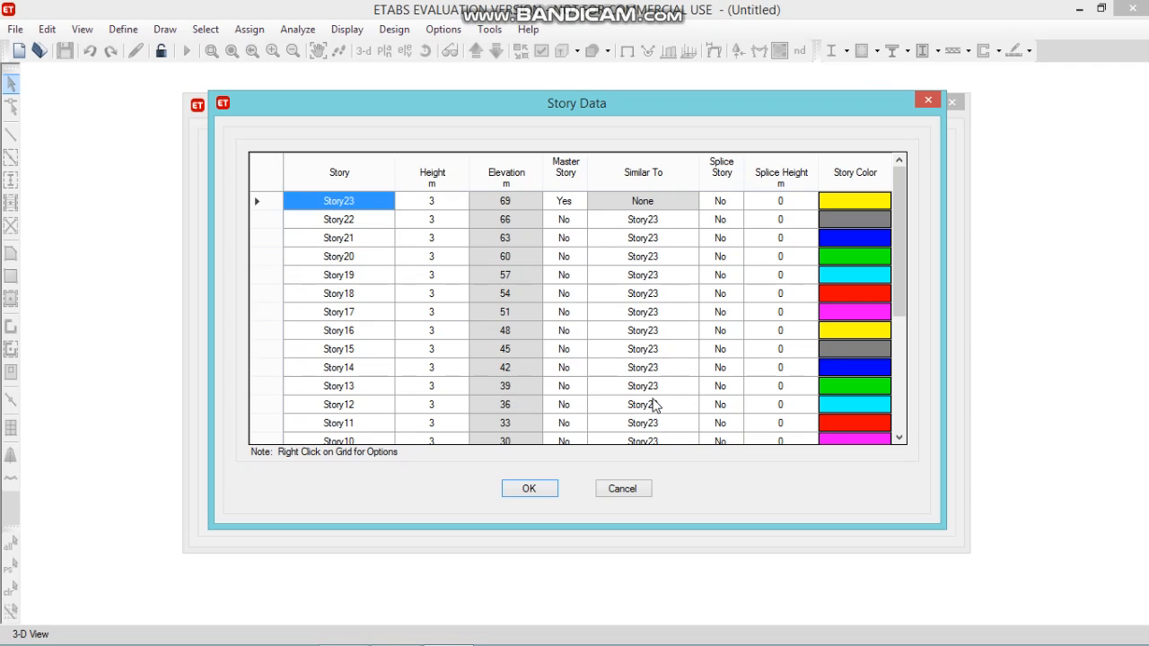
pyautogui.moveTo(901, 261); pyautogui.dragTo(818, 368)
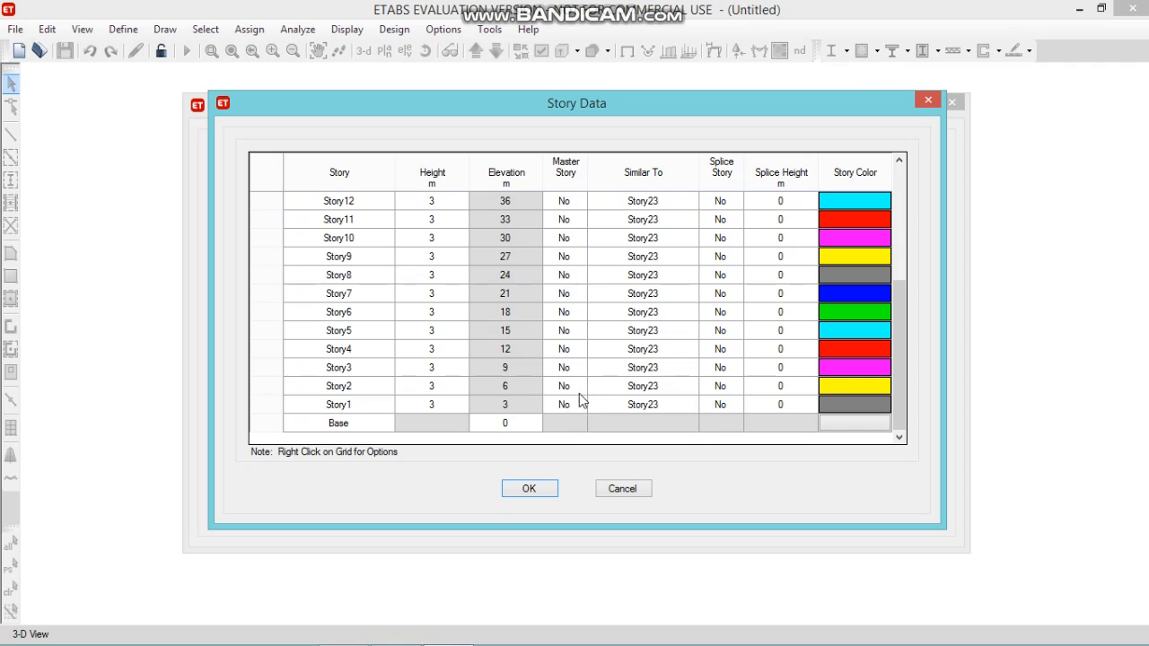
pyautogui.click(566, 278)
pyautogui.click(580, 275)
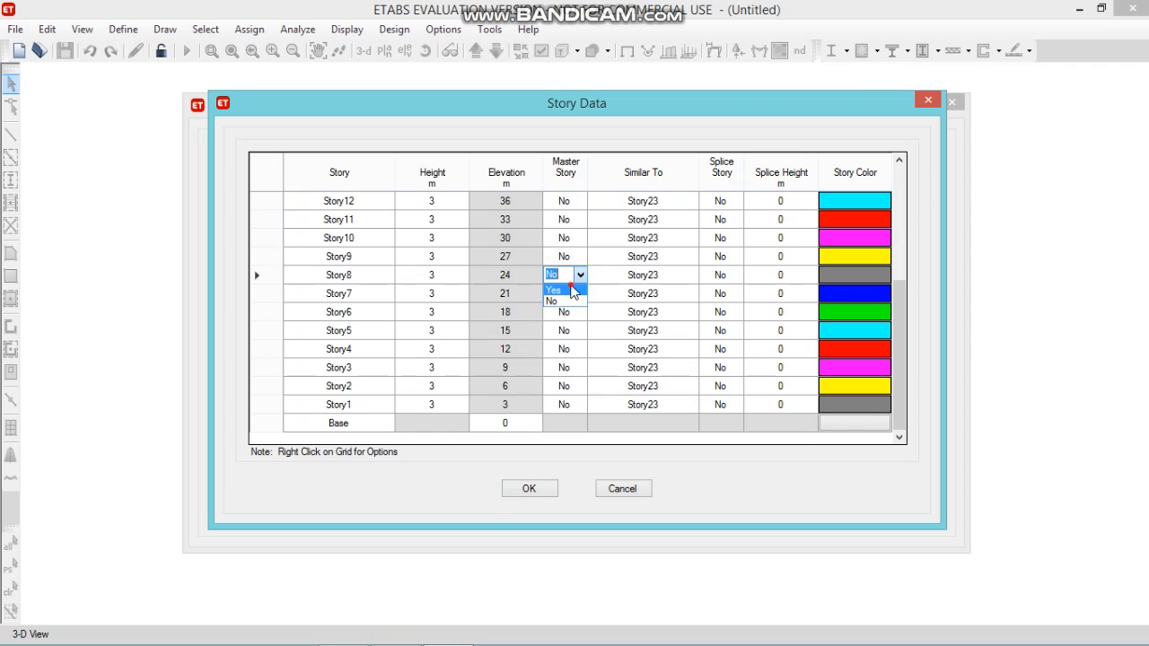
pyautogui.click(574, 290)
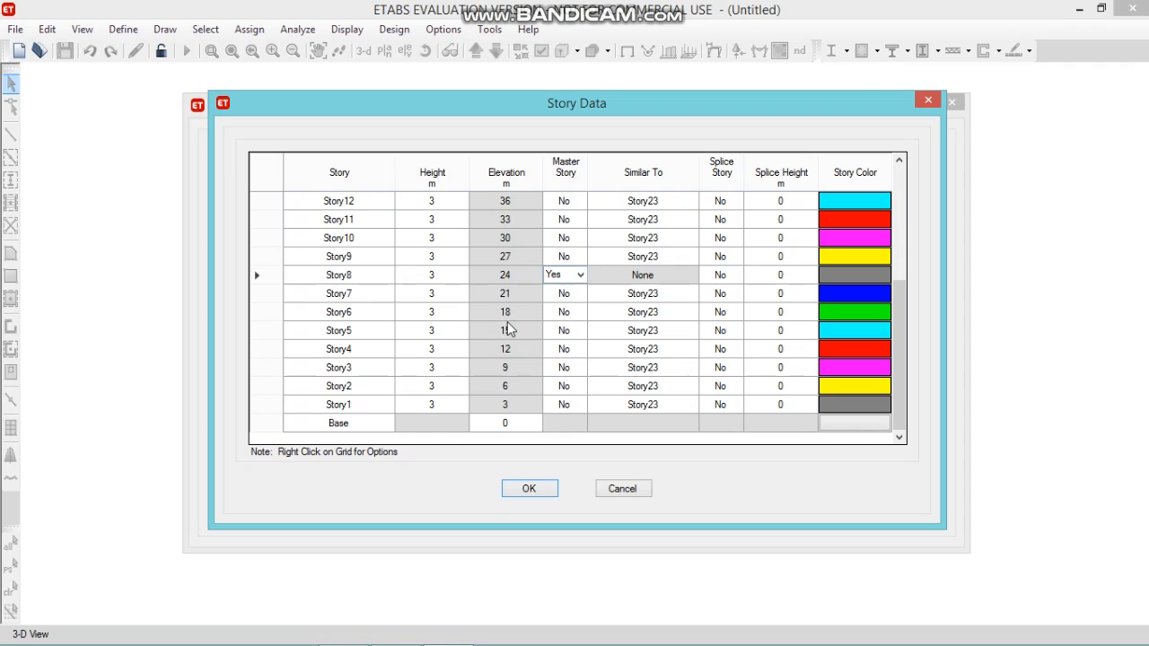
# Set Story7, Story6, Story5 and Story4 as similar to Story8
pyautogui.click(632, 293)
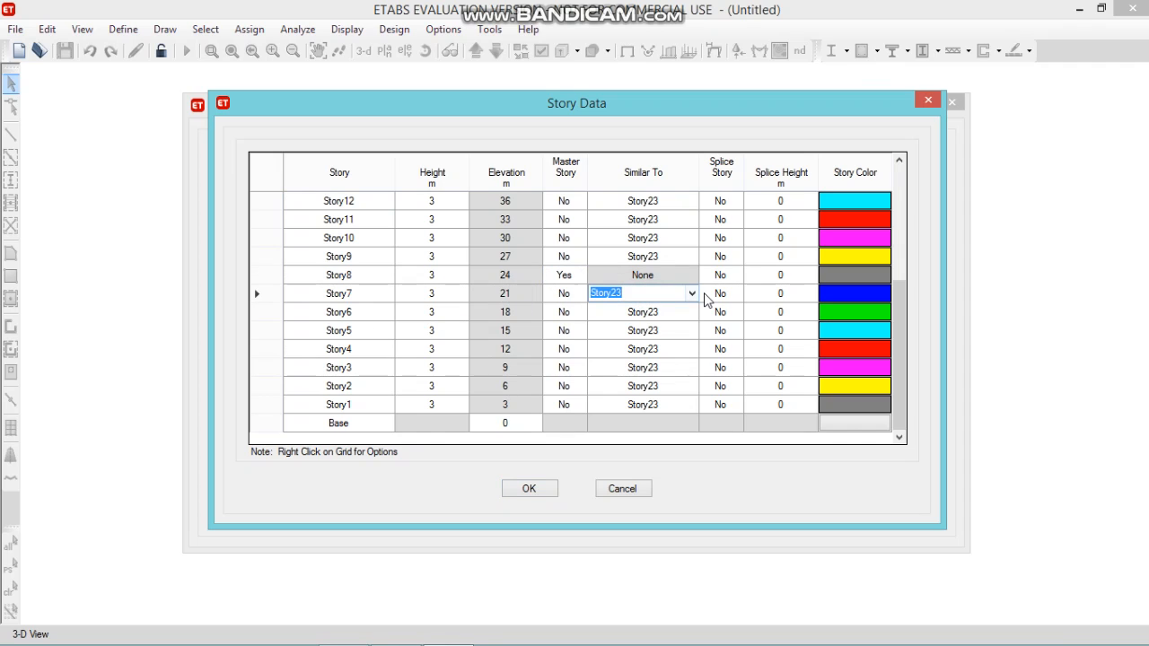
pyautogui.click(691, 297)
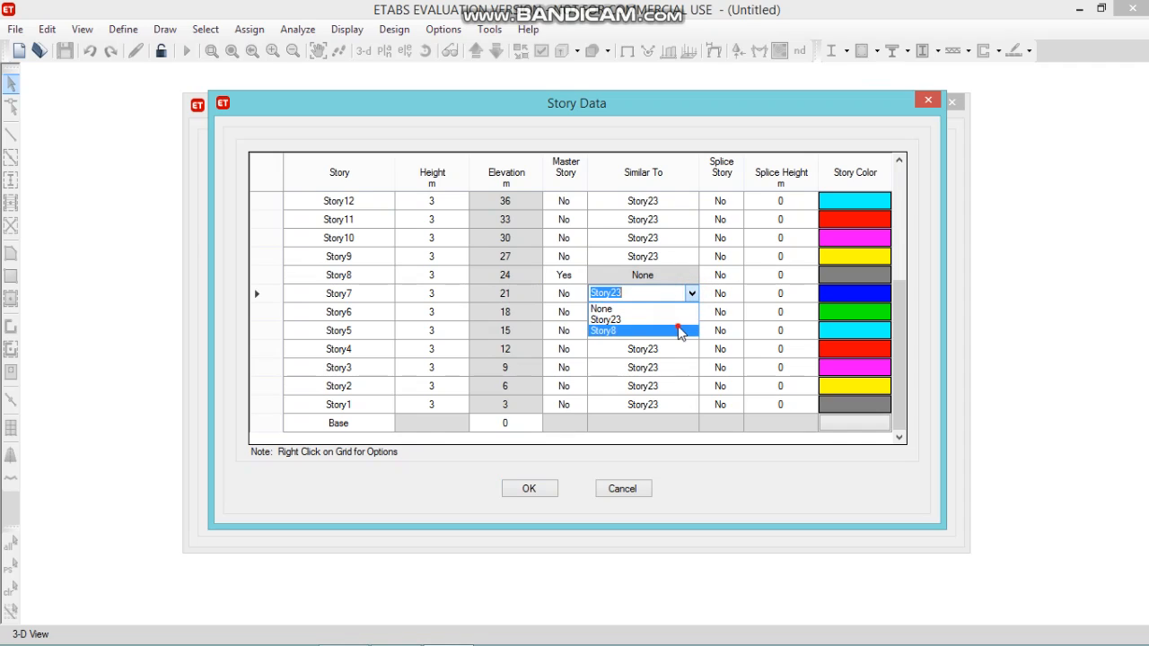
pyautogui.click(688, 330)
pyautogui.click(691, 311)
pyautogui.click(691, 312)
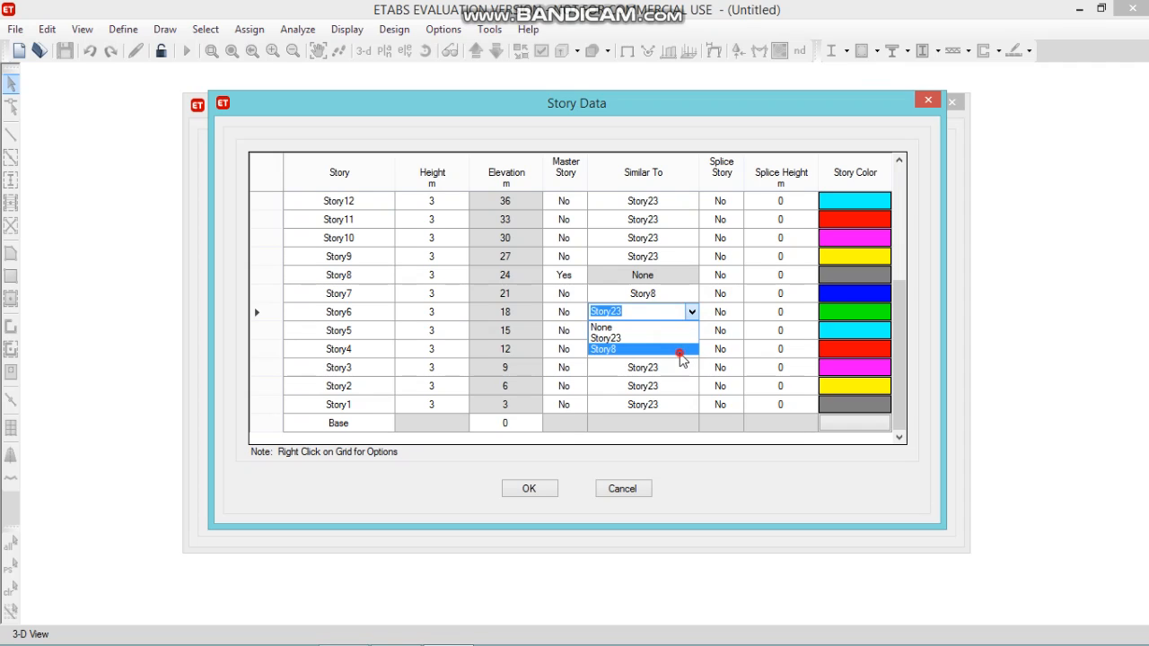
pyautogui.click(680, 349)
pyautogui.click(682, 330)
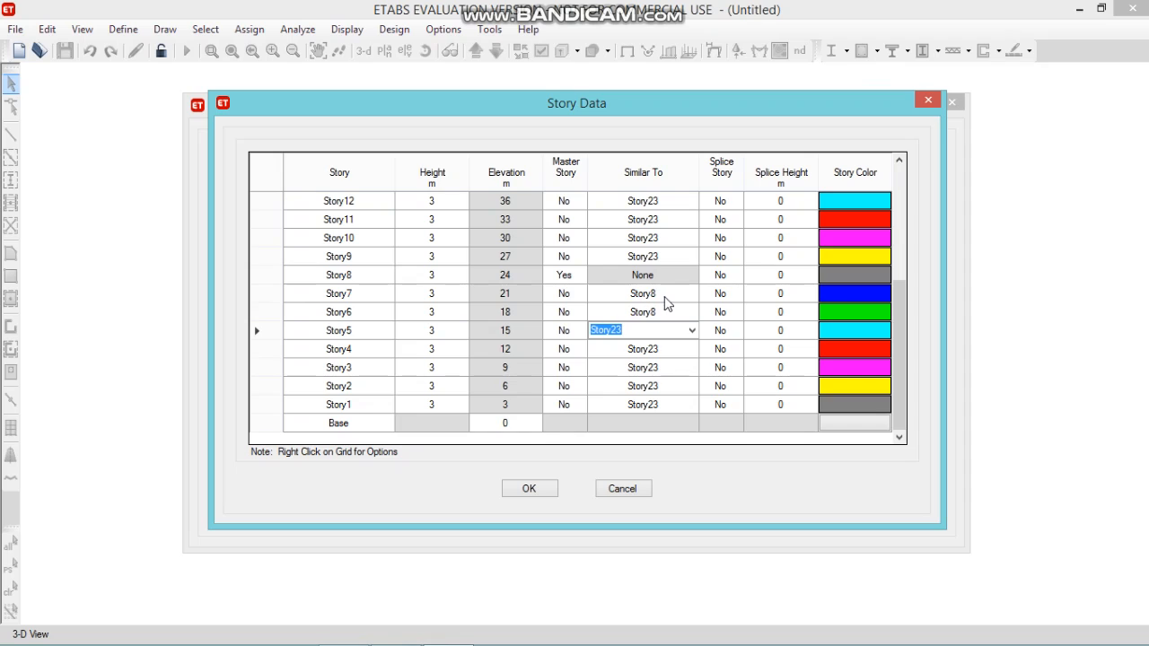
pyautogui.click(692, 330)
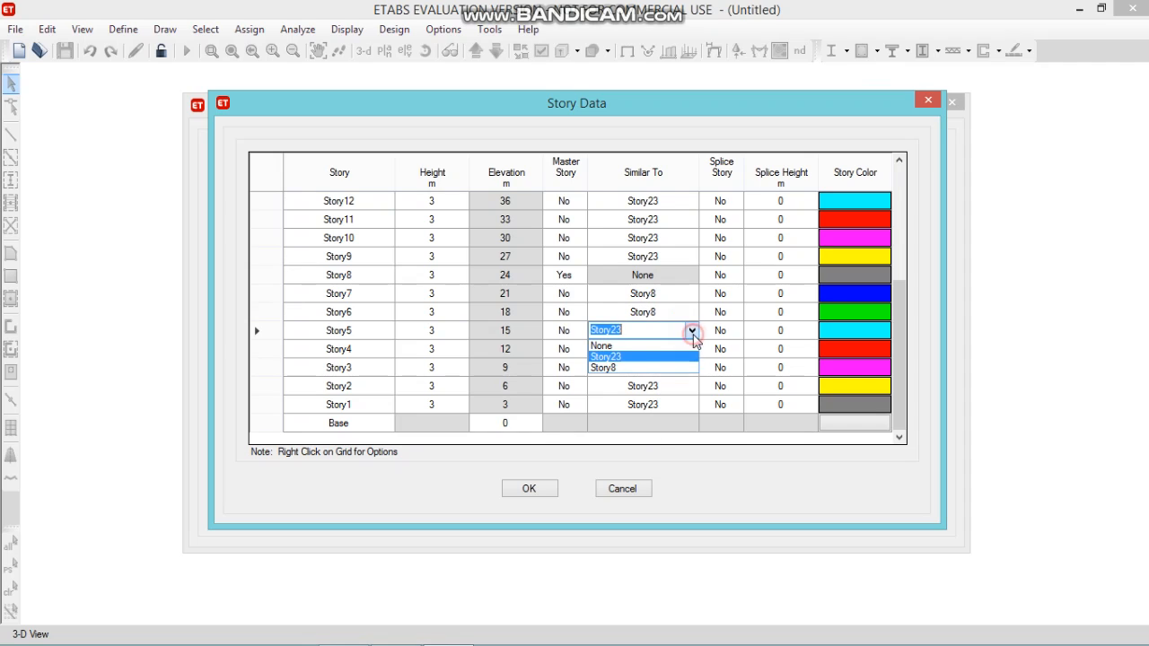
pyautogui.click(681, 367)
pyautogui.click(690, 349)
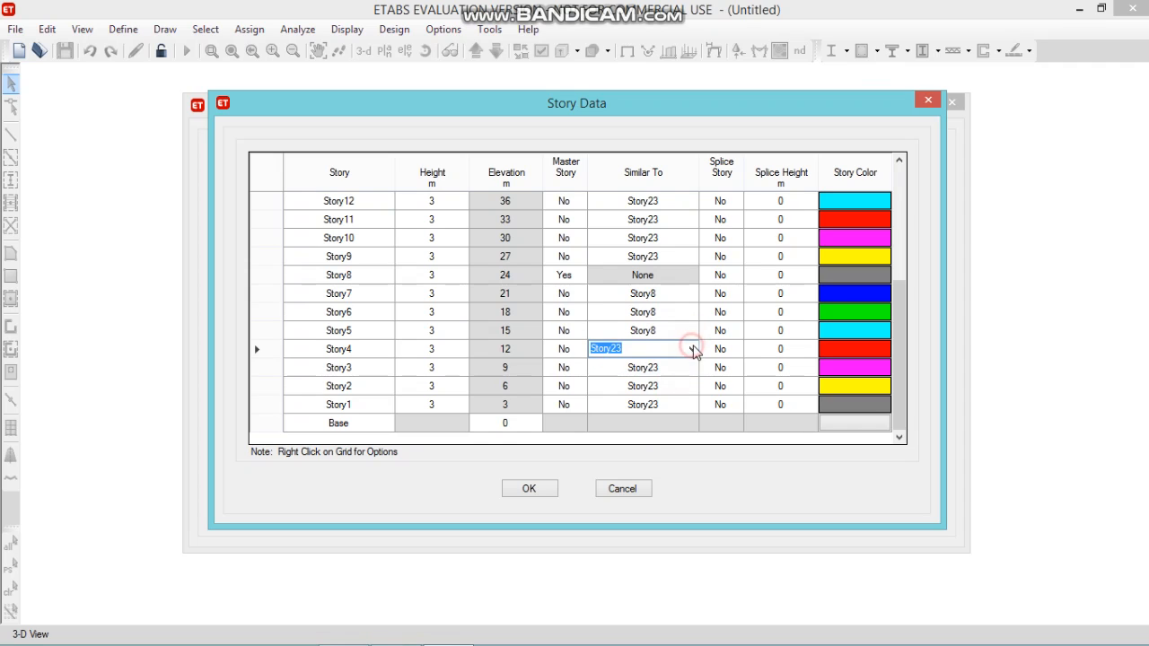
pyautogui.click(691, 348)
pyautogui.click(682, 387)
# Set Story3, Story2 and Story1 as similar to Story8
pyautogui.click(692, 367)
pyautogui.click(692, 367)
pyautogui.click(677, 405)
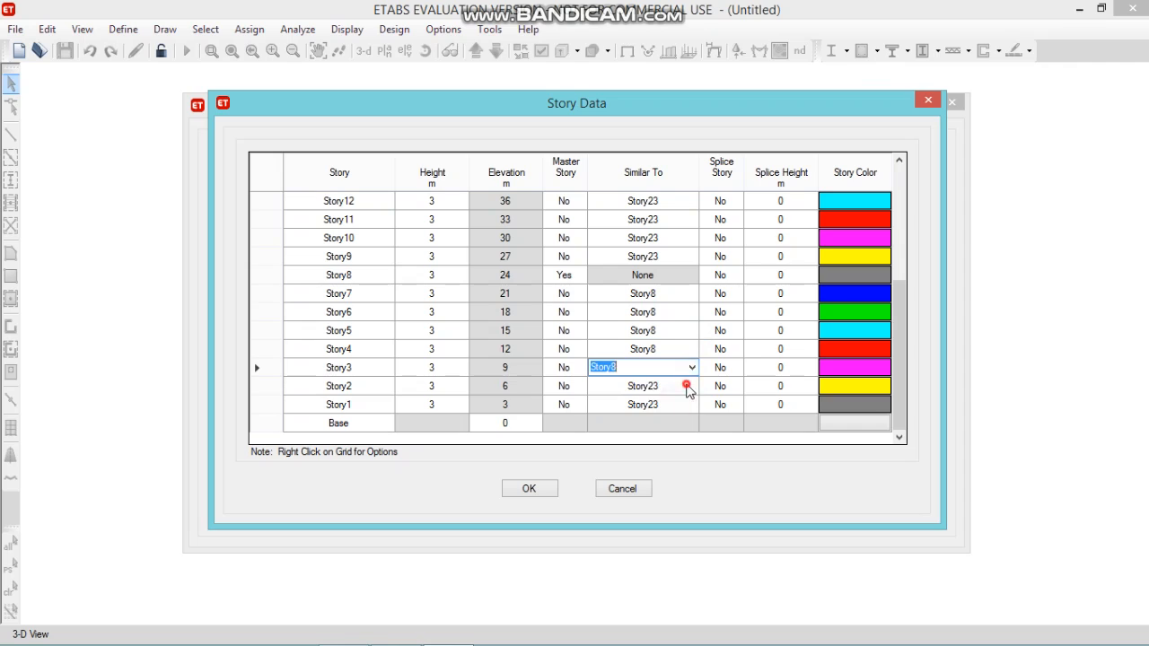
pyautogui.click(691, 386)
pyautogui.click(691, 386)
pyautogui.click(681, 423)
pyautogui.click(691, 405)
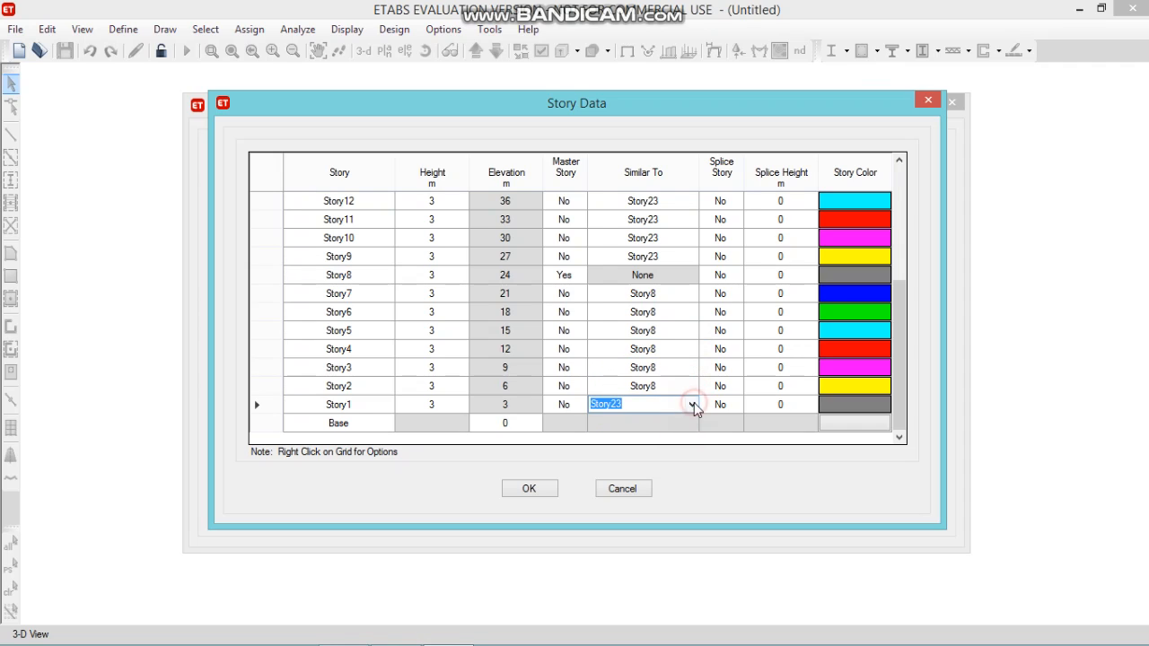
pyautogui.click(691, 404)
pyautogui.click(682, 454)
pyautogui.click(692, 405)
pyautogui.click(681, 442)
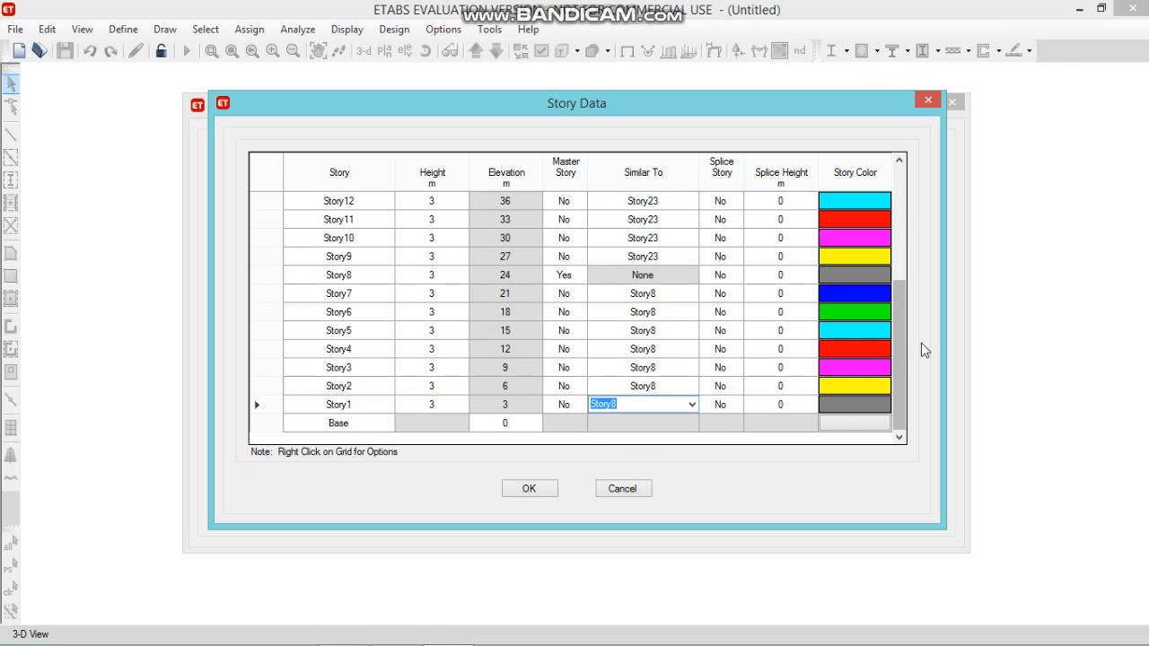
# Make Story14 a master story in the story table
pyautogui.moveTo(902, 348); pyautogui.dragTo(901, 322)
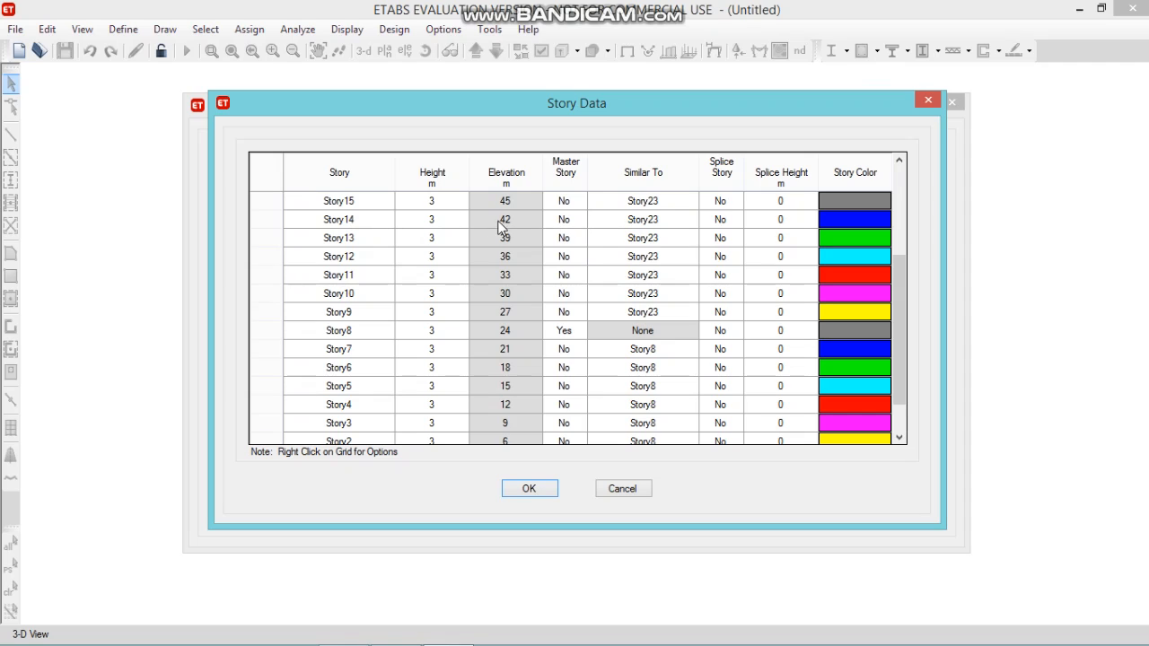
pyautogui.click(574, 225)
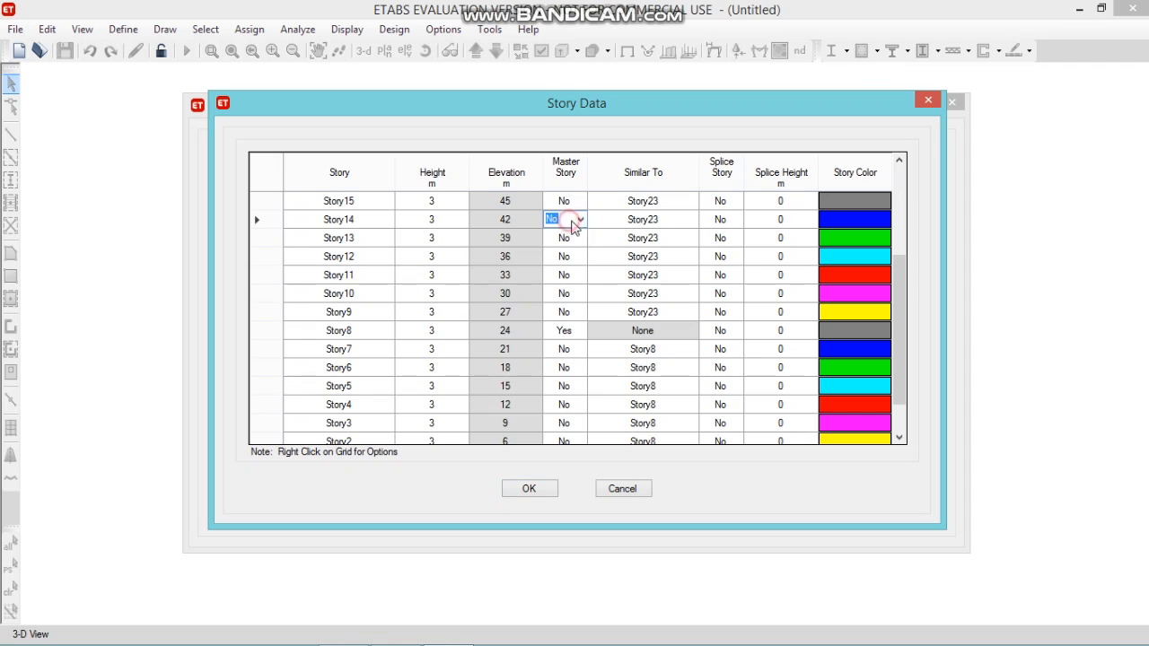
pyautogui.click(579, 219)
pyautogui.click(564, 236)
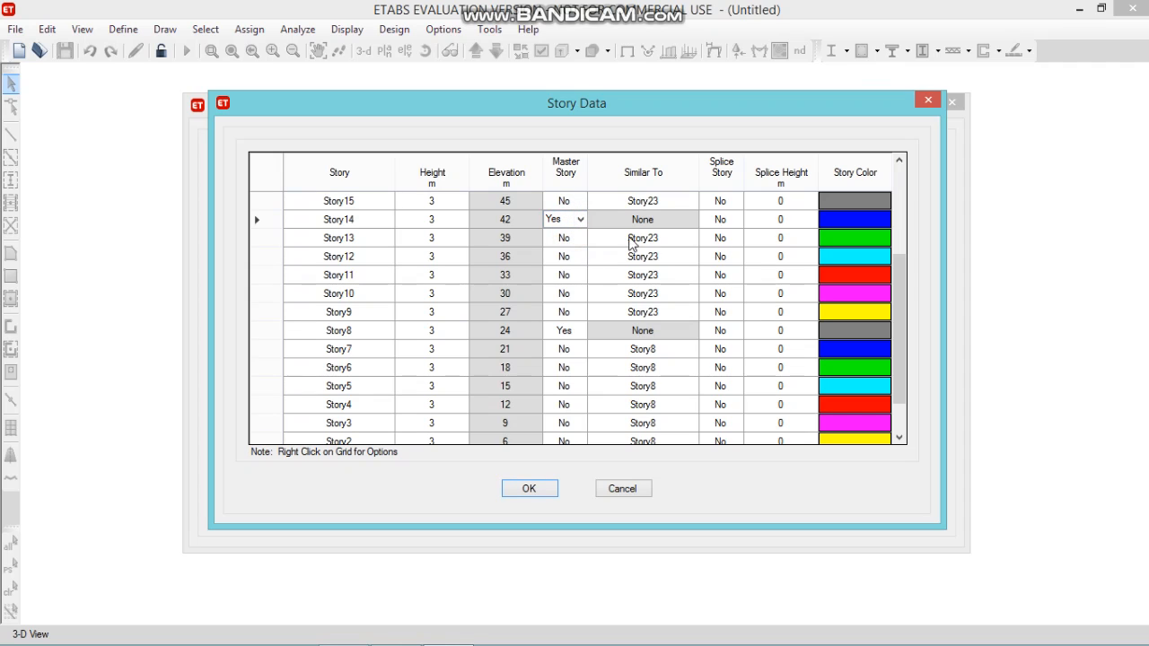
# Set Story13, Story12 and Story11 as similar to Story14
pyautogui.click(683, 241)
pyautogui.click(691, 237)
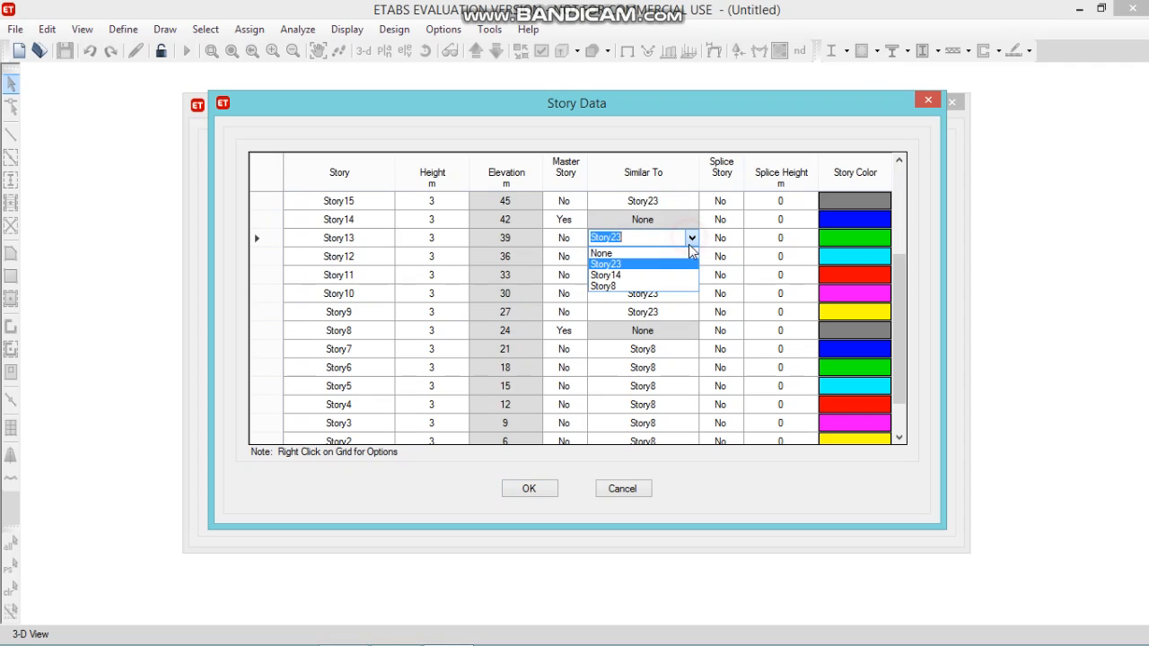
pyautogui.click(689, 276)
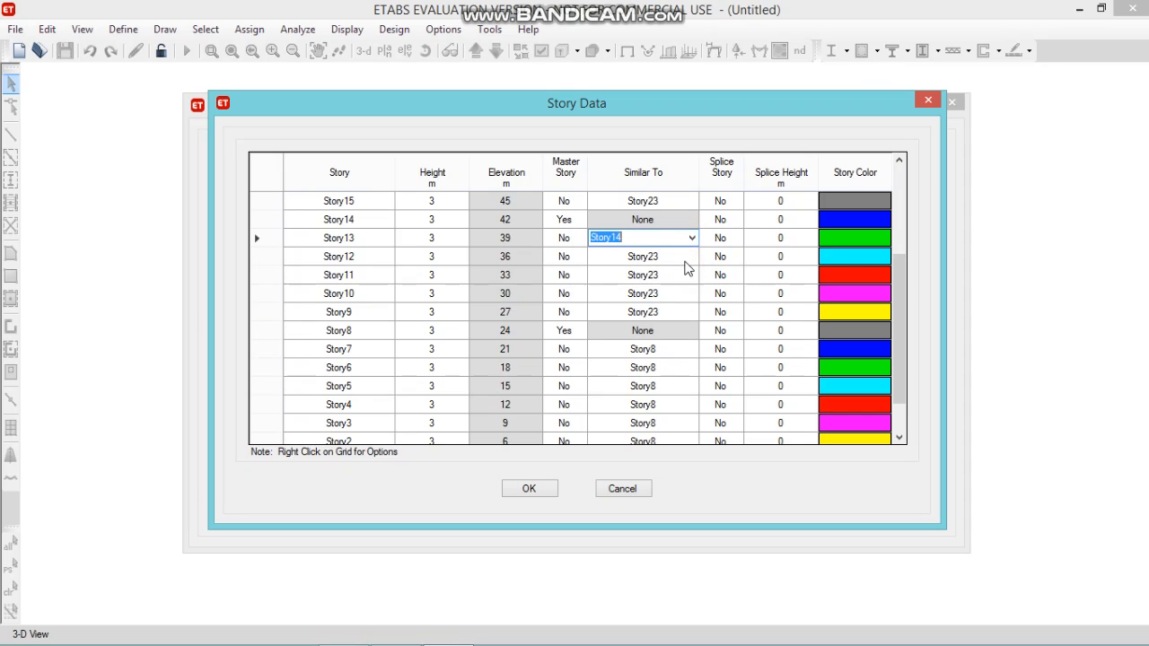
pyautogui.click(684, 258)
pyautogui.click(691, 256)
pyautogui.click(697, 293)
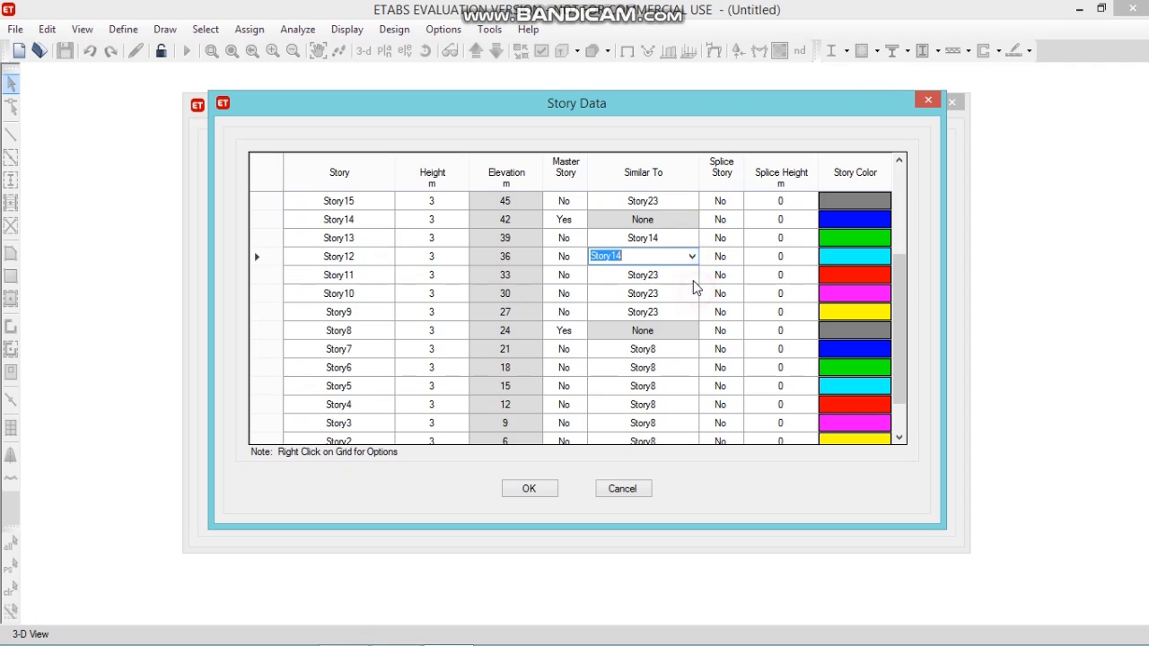
pyautogui.click(687, 276)
pyautogui.click(691, 275)
pyautogui.click(689, 312)
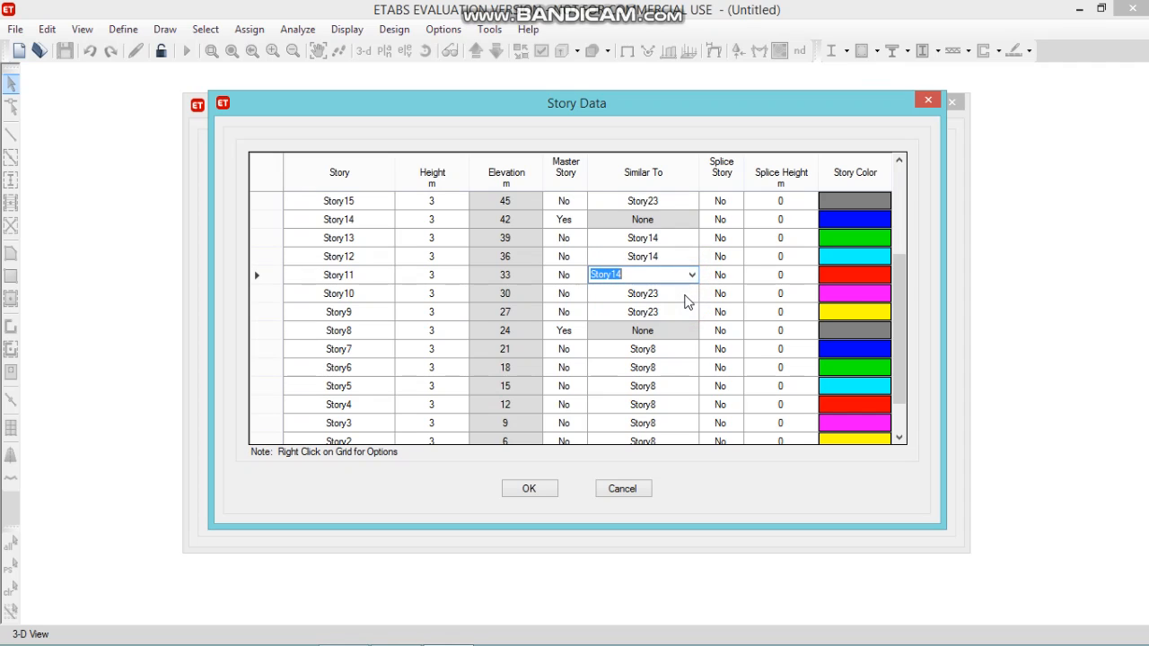
# Set Story10 and Story9 as similar to Story14
pyautogui.click(686, 293)
pyautogui.click(691, 294)
pyautogui.click(680, 331)
pyautogui.click(680, 312)
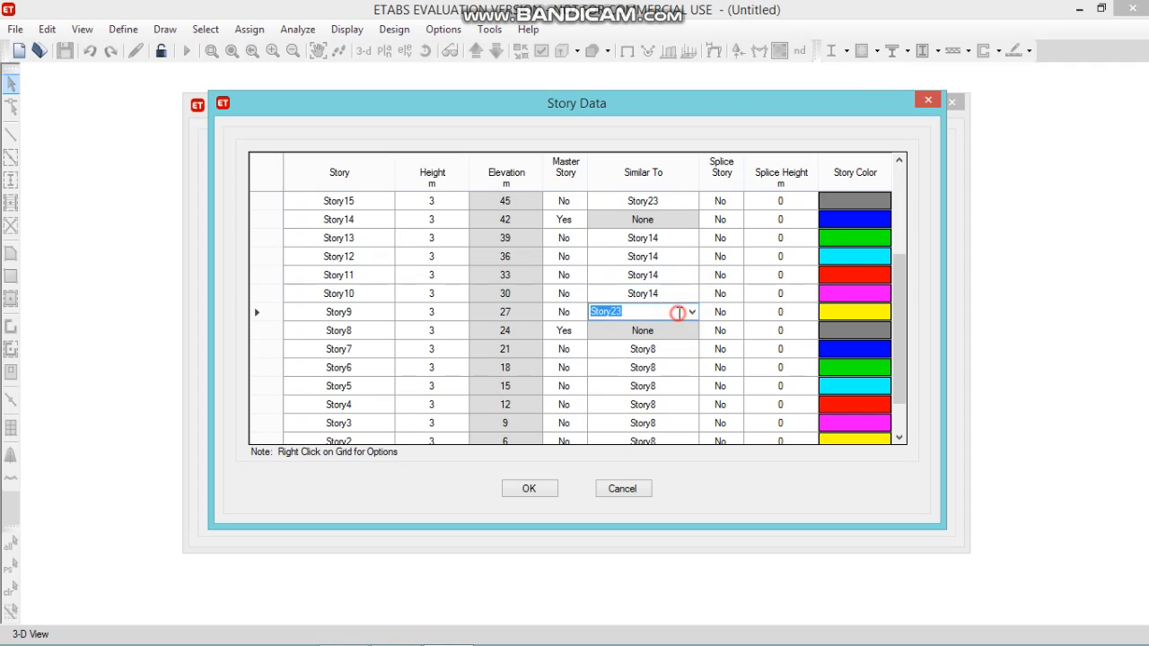
pyautogui.click(691, 311)
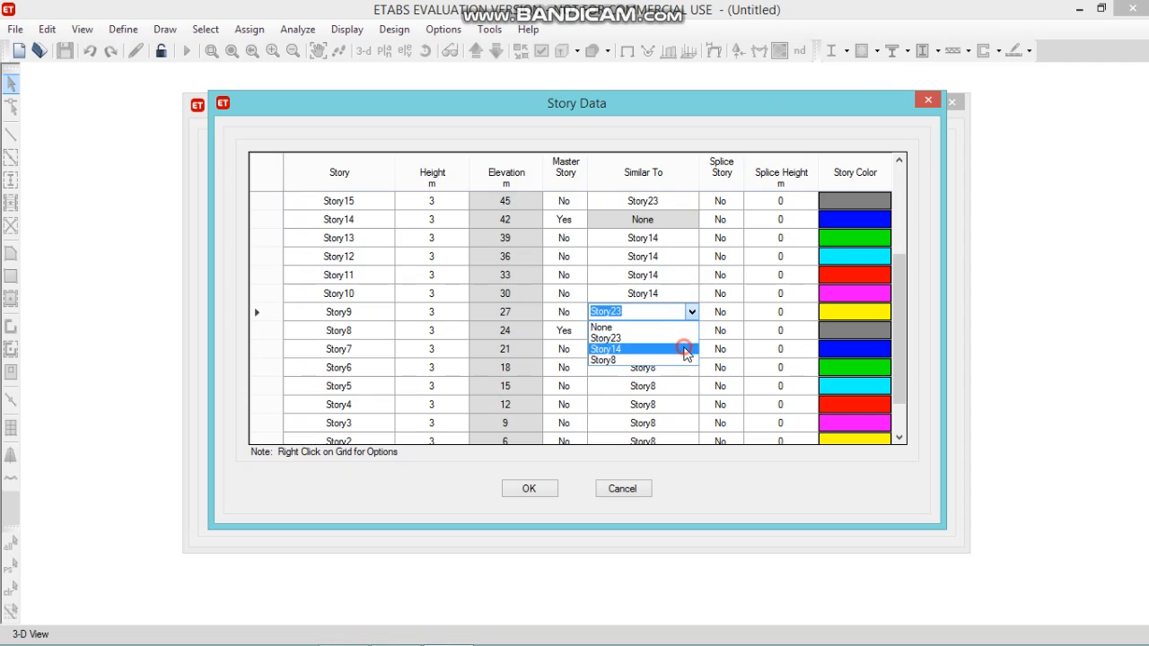
pyautogui.click(685, 349)
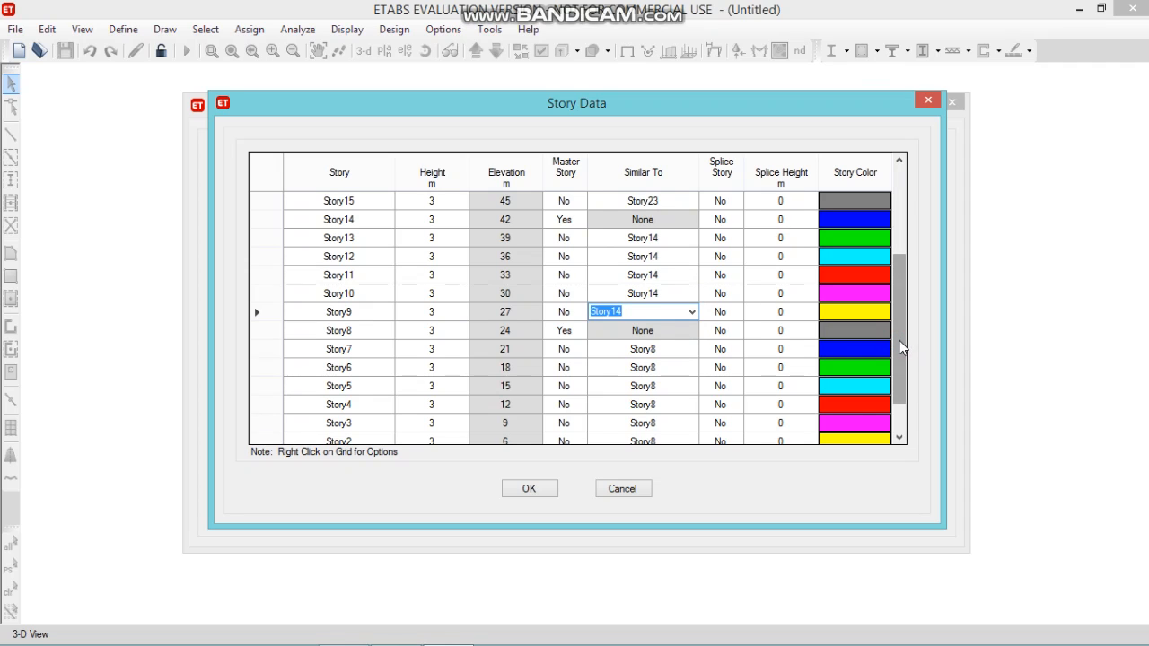
# Make Story19 a master story in the story table
pyautogui.moveTo(901, 348); pyautogui.dragTo(896, 282)
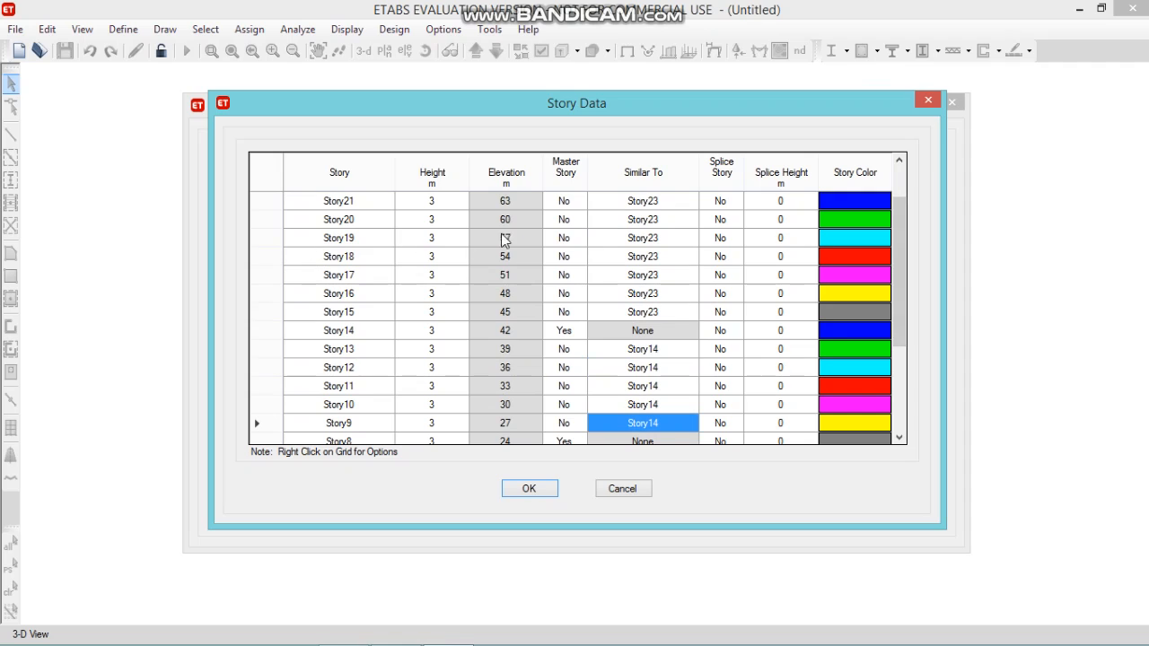
pyautogui.click(561, 241)
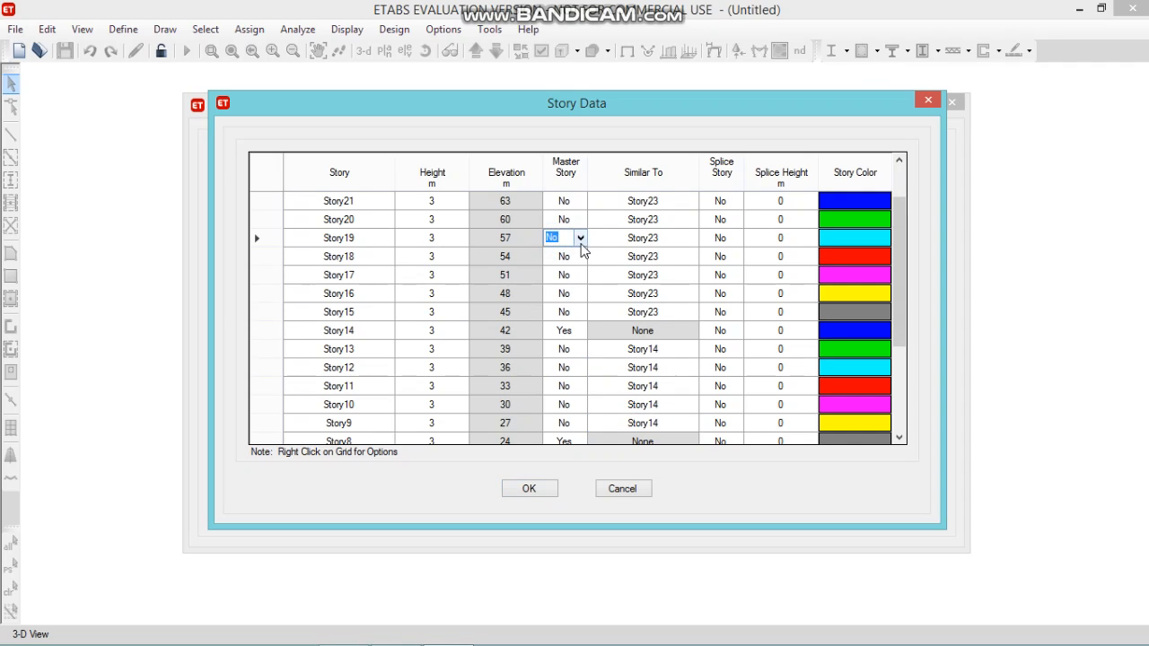
pyautogui.click(581, 239)
pyautogui.click(579, 257)
# Set Story18 as similar to Story19
pyautogui.click(656, 254)
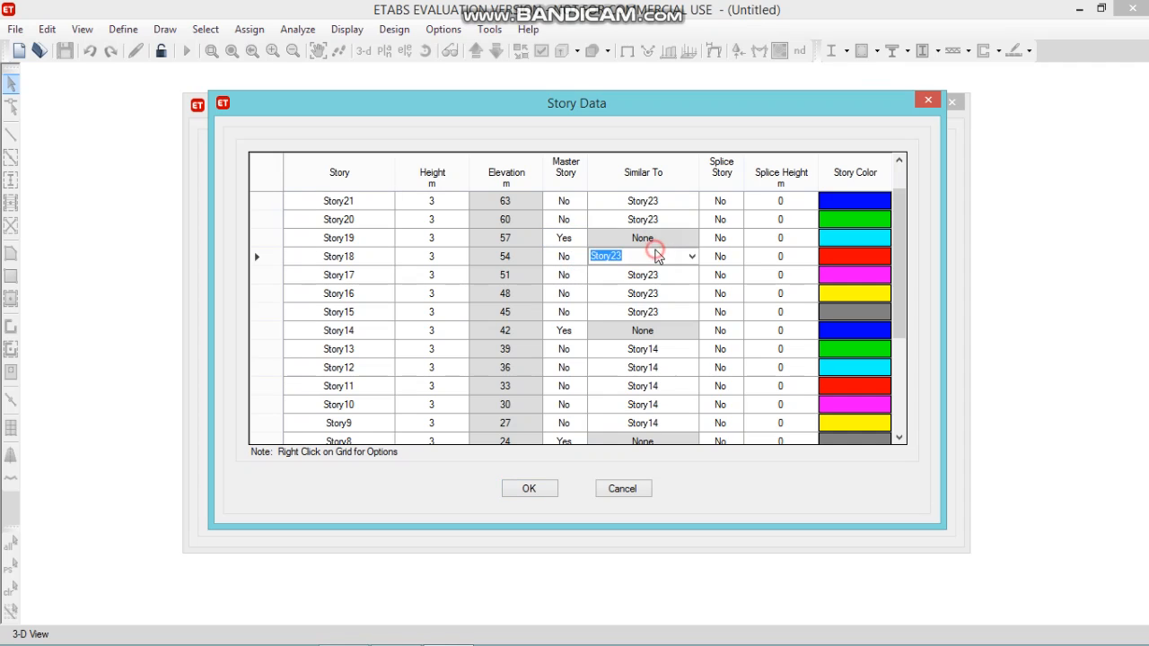
pyautogui.click(692, 257)
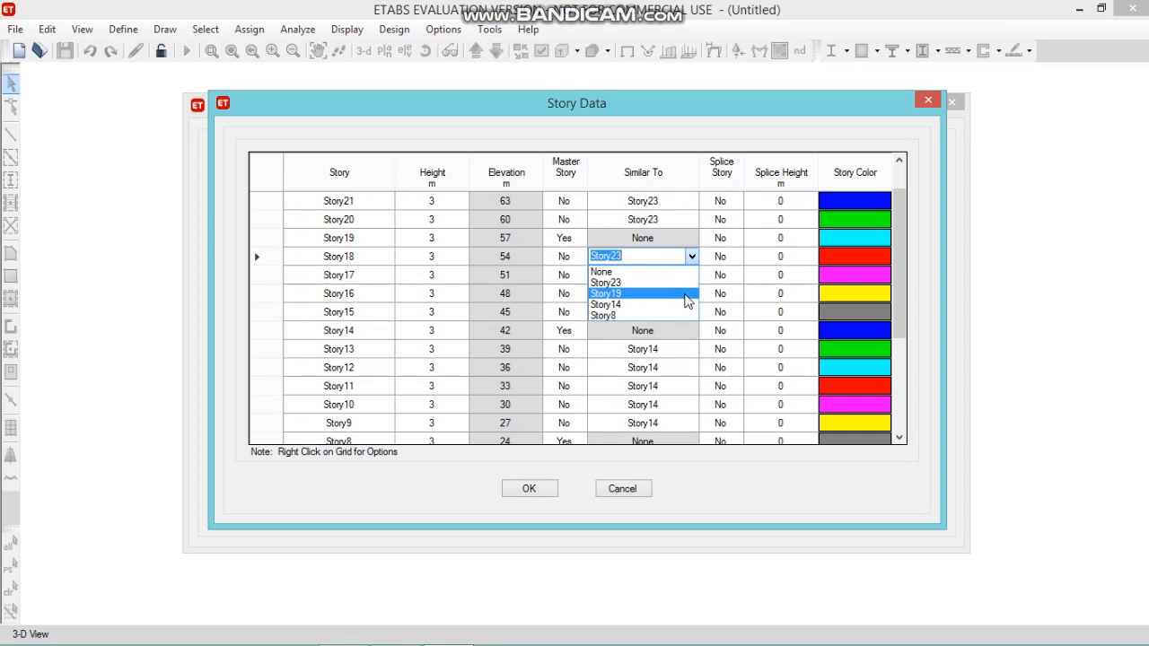
pyautogui.click(685, 294)
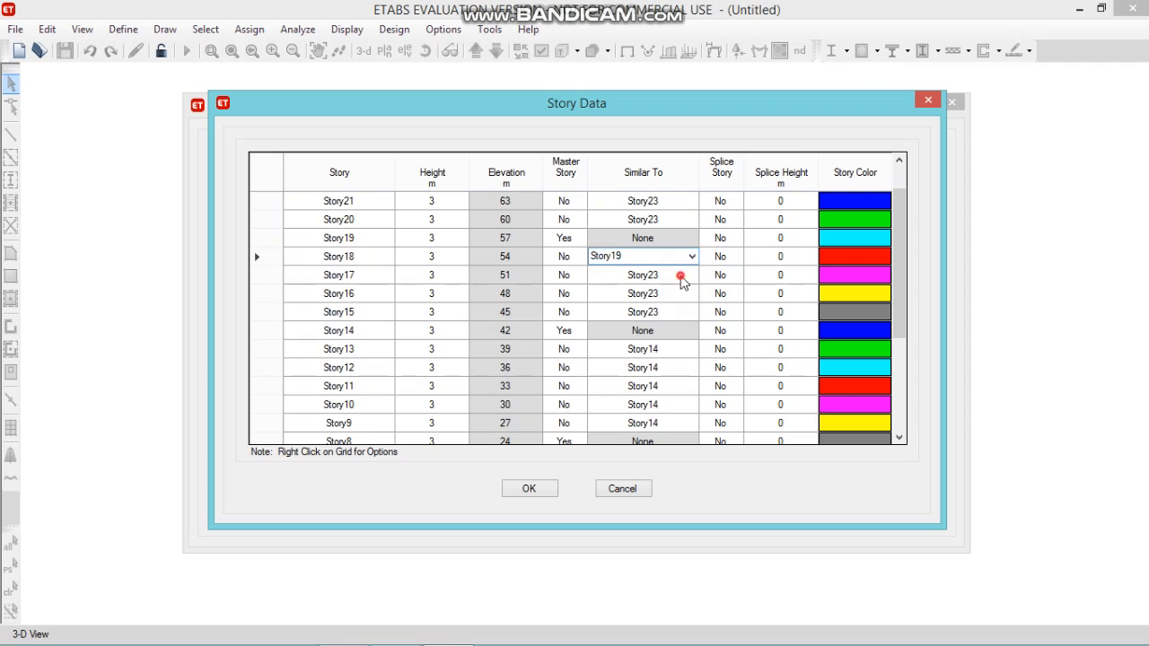
# Set Story17, Story16 and Story15 as similar to Story19 in the story table
pyautogui.click(684, 277)
pyautogui.click(688, 280)
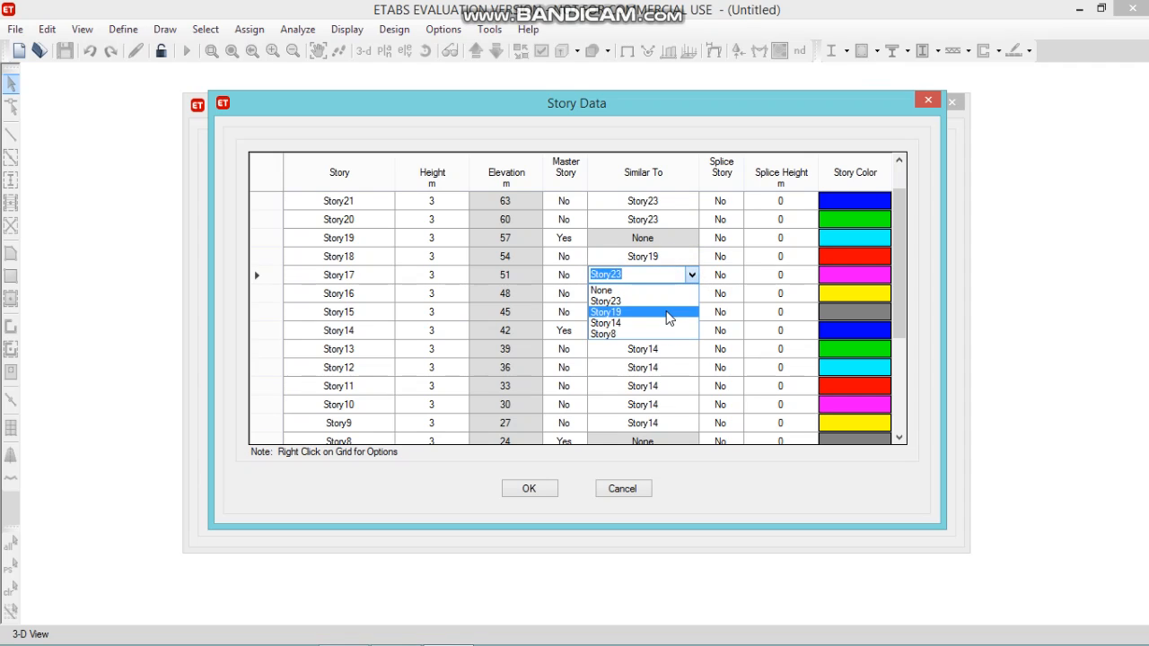
pyautogui.click(673, 314)
pyautogui.click(686, 295)
pyautogui.click(692, 294)
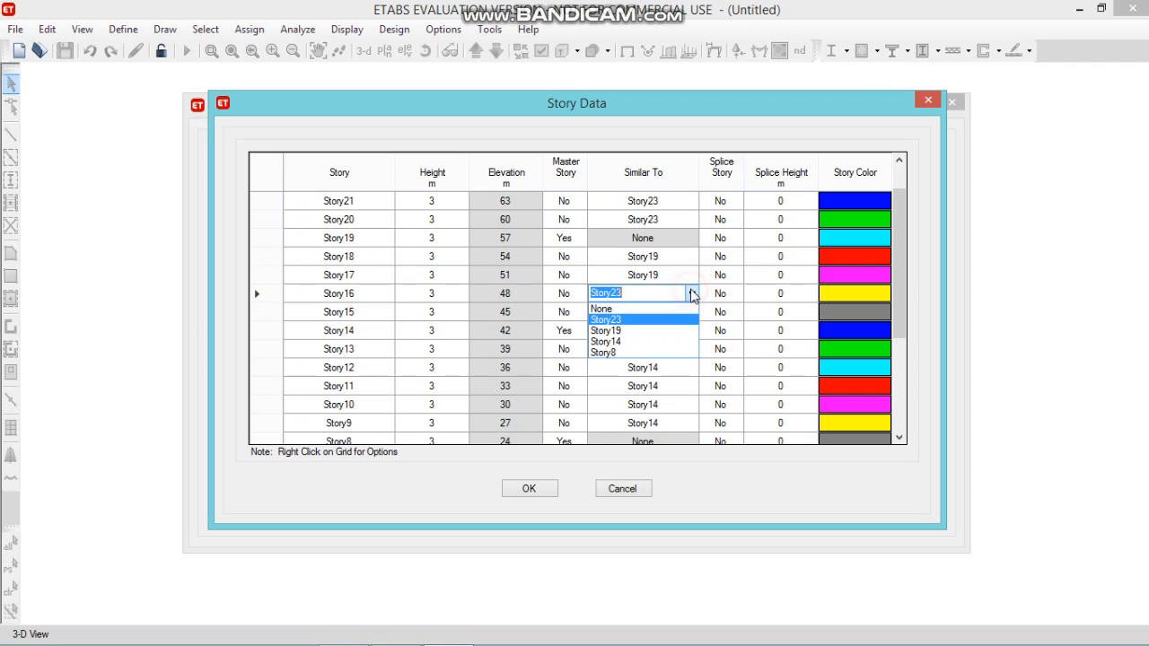
pyautogui.click(664, 331)
pyautogui.click(686, 312)
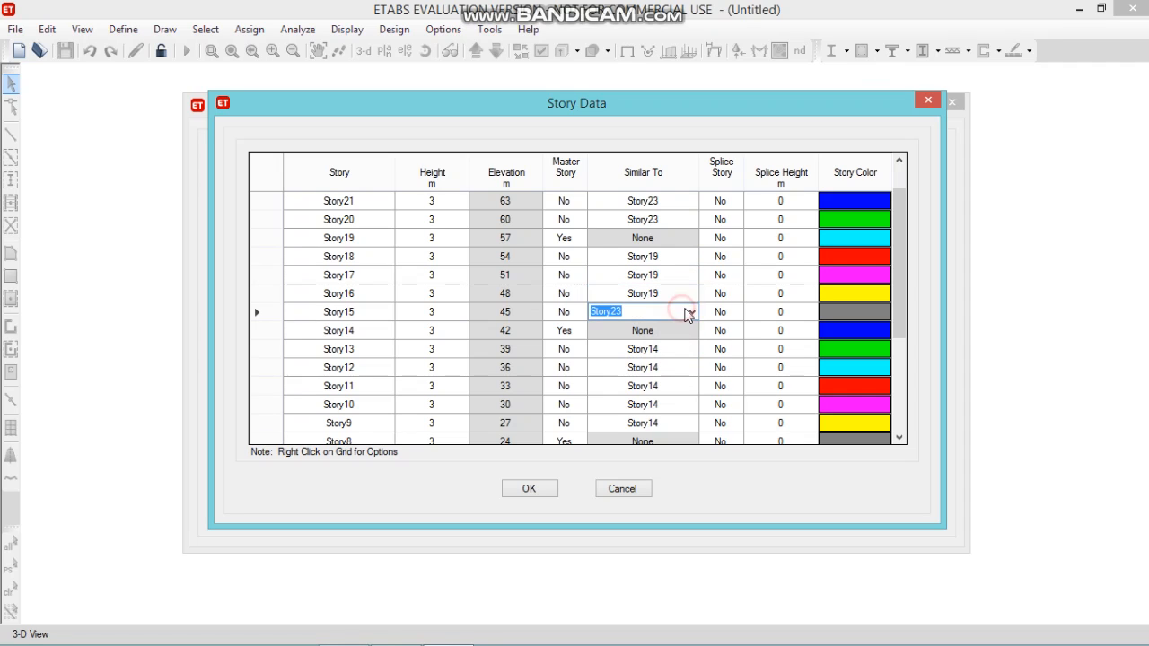
pyautogui.click(692, 312)
pyautogui.click(674, 349)
# Accept the custom story data and create the model from the Grid Only template
pyautogui.click(898, 312)
pyautogui.moveTo(897, 312); pyautogui.dragTo(895, 293)
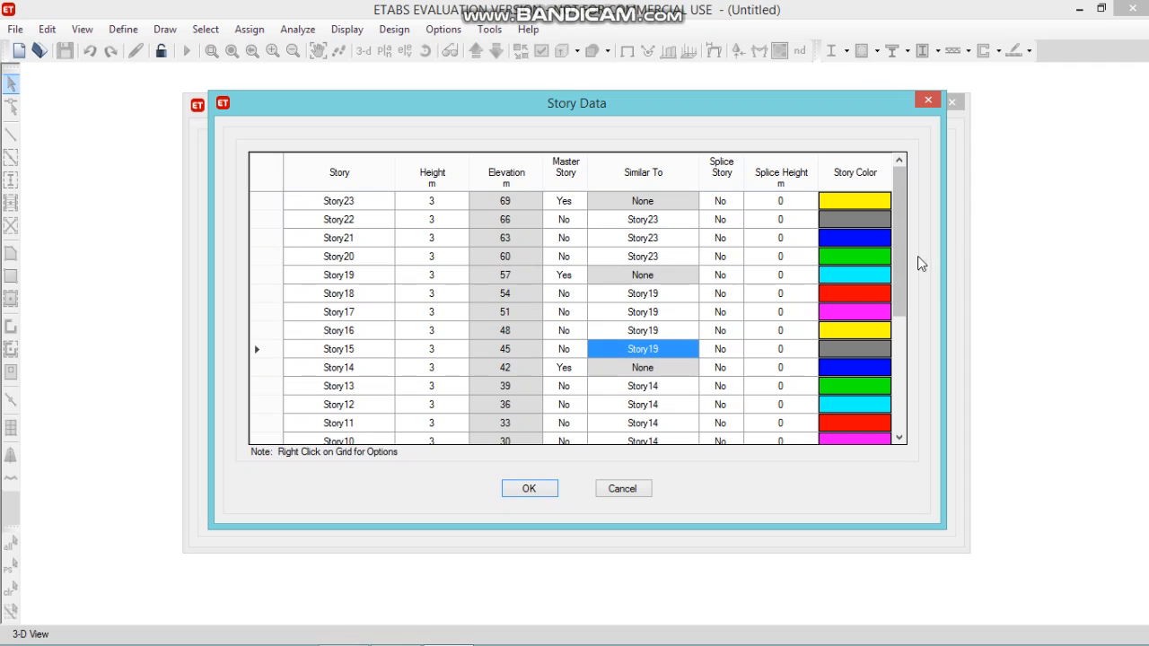
pyautogui.moveTo(897, 251); pyautogui.dragTo(917, 371)
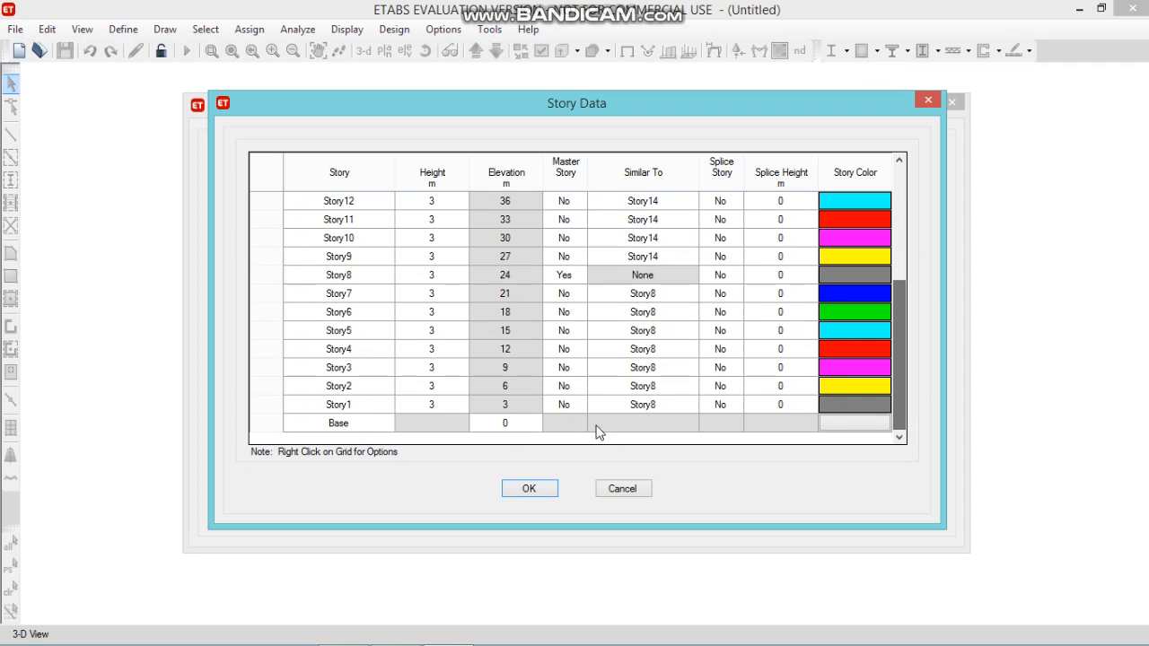
pyautogui.click(542, 489)
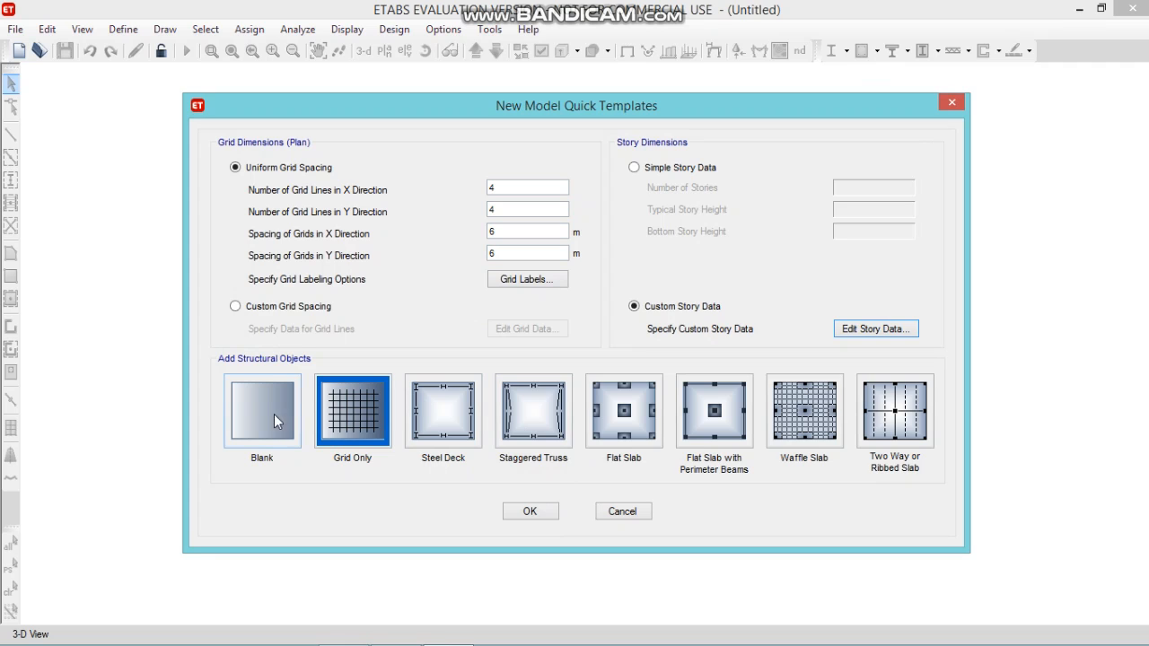
pyautogui.click(377, 396)
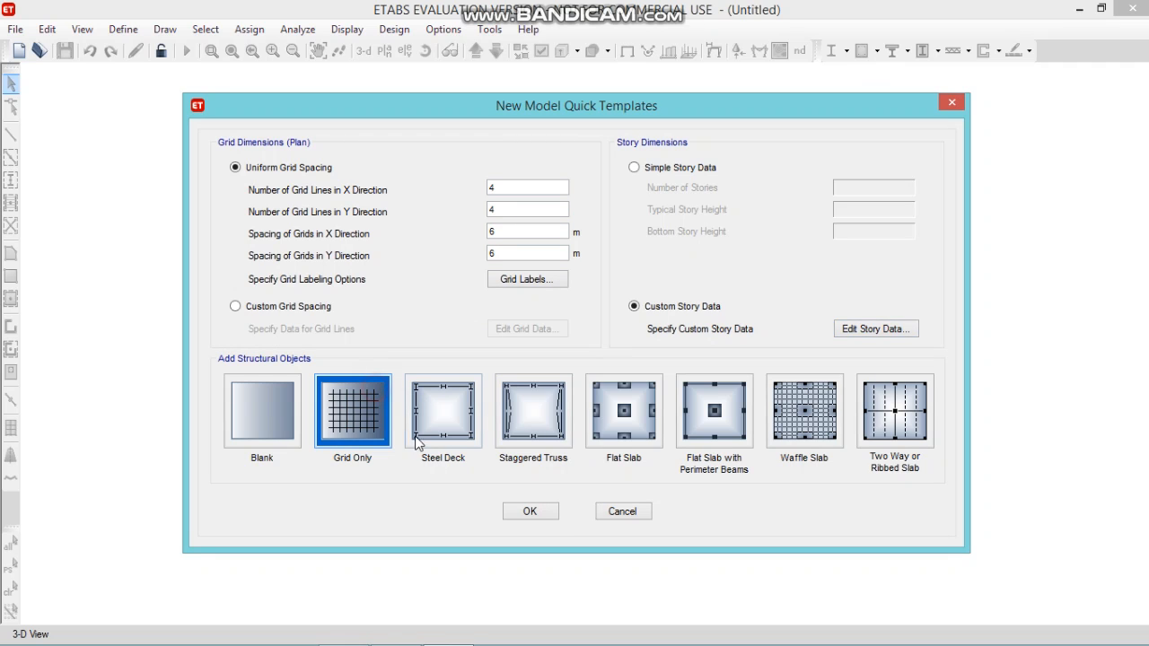
pyautogui.click(536, 514)
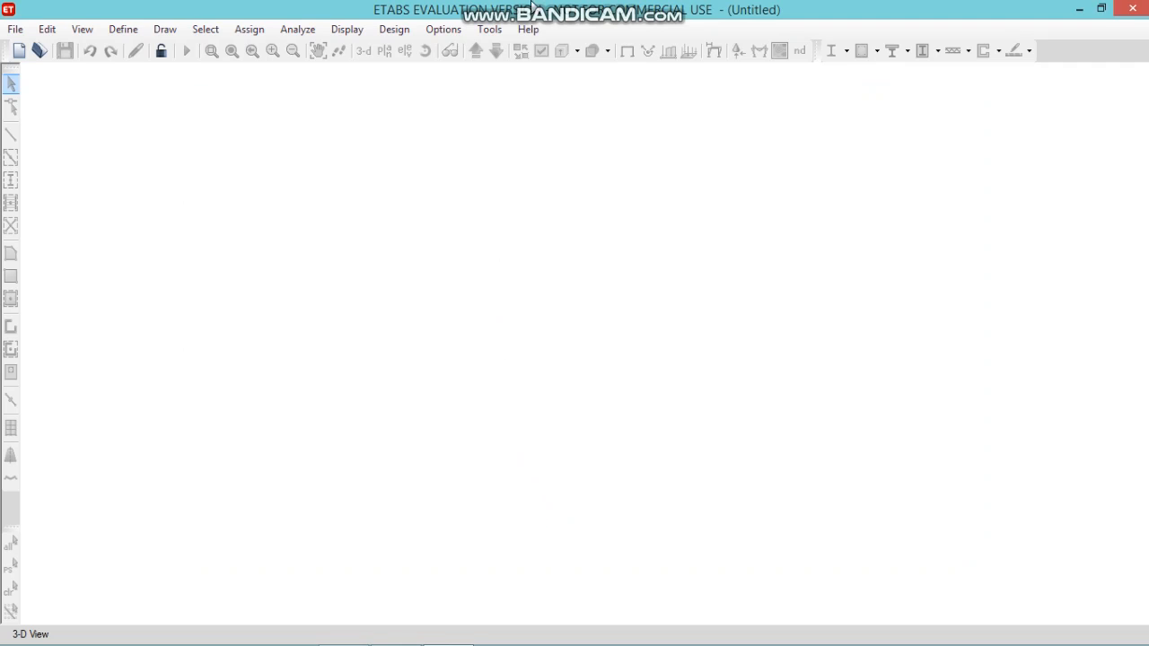
pyautogui.moveTo(583, 4)
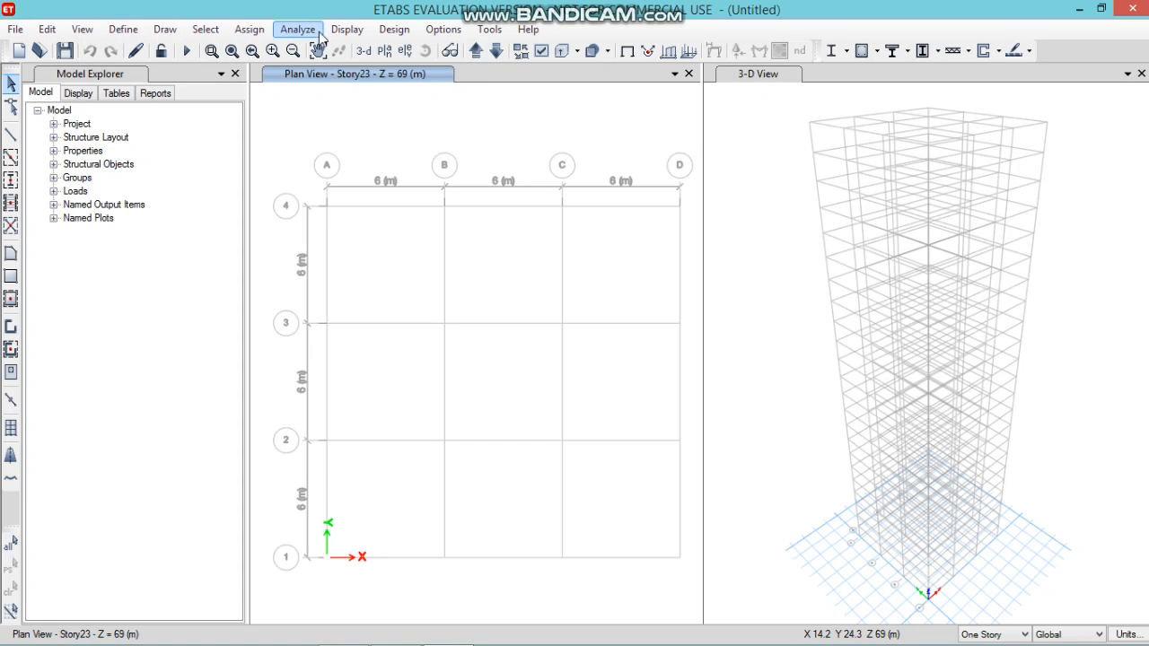
# Add a new concrete material of grade M40 from the Indian standard
pyautogui.click(126, 29)
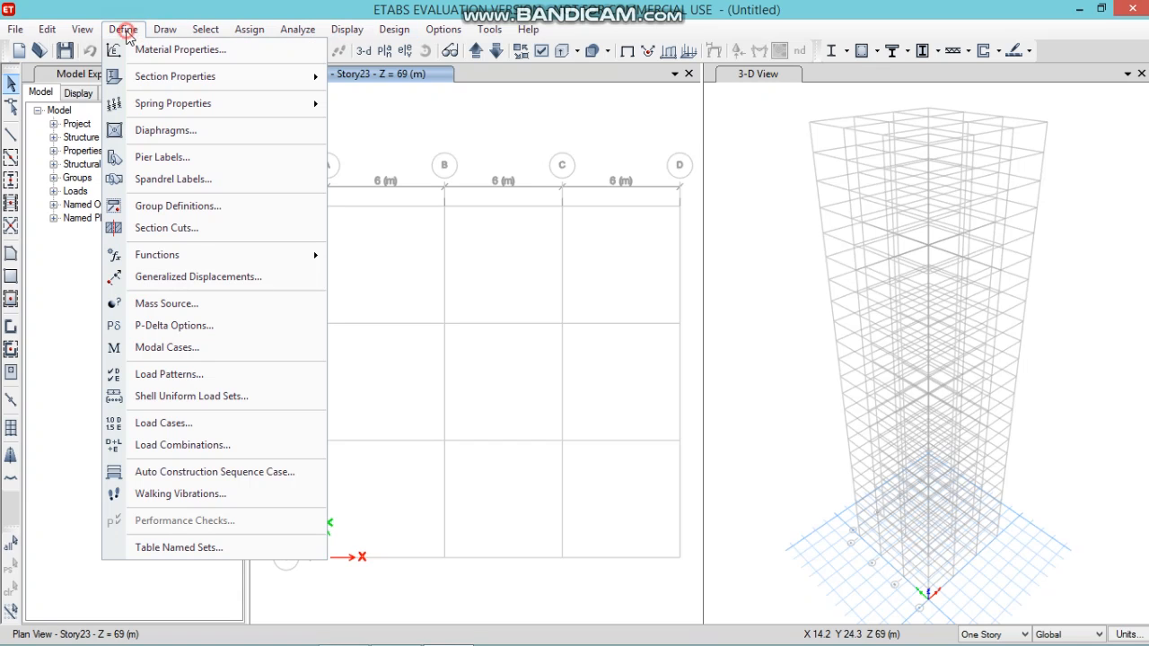
pyautogui.click(170, 52)
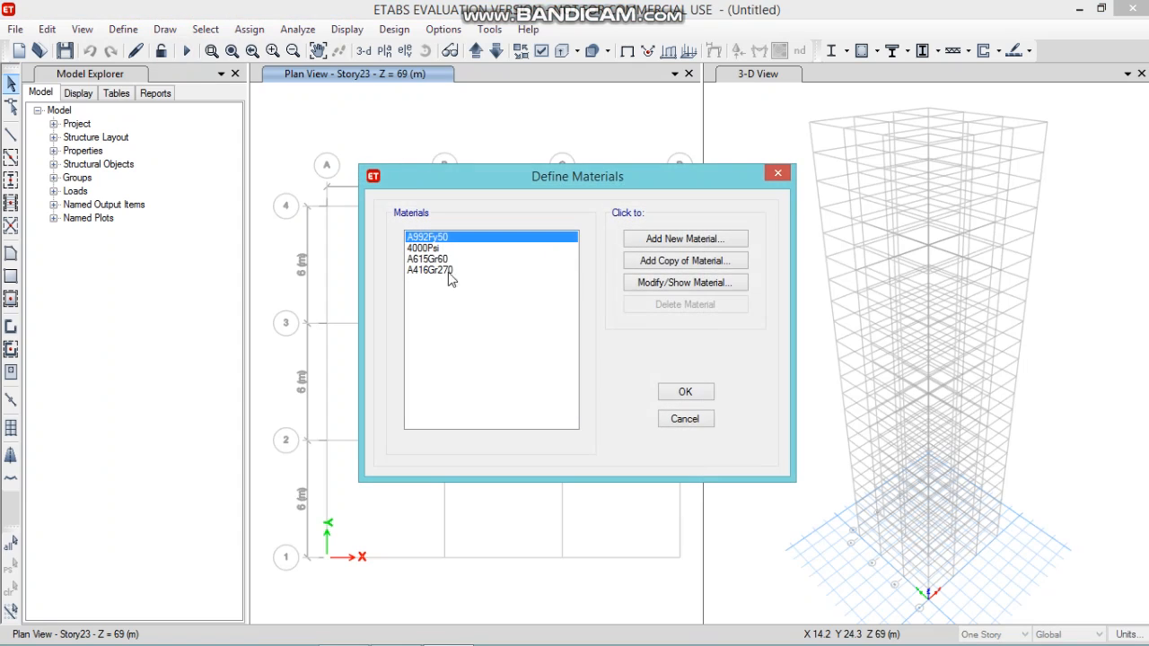
pyautogui.click(706, 238)
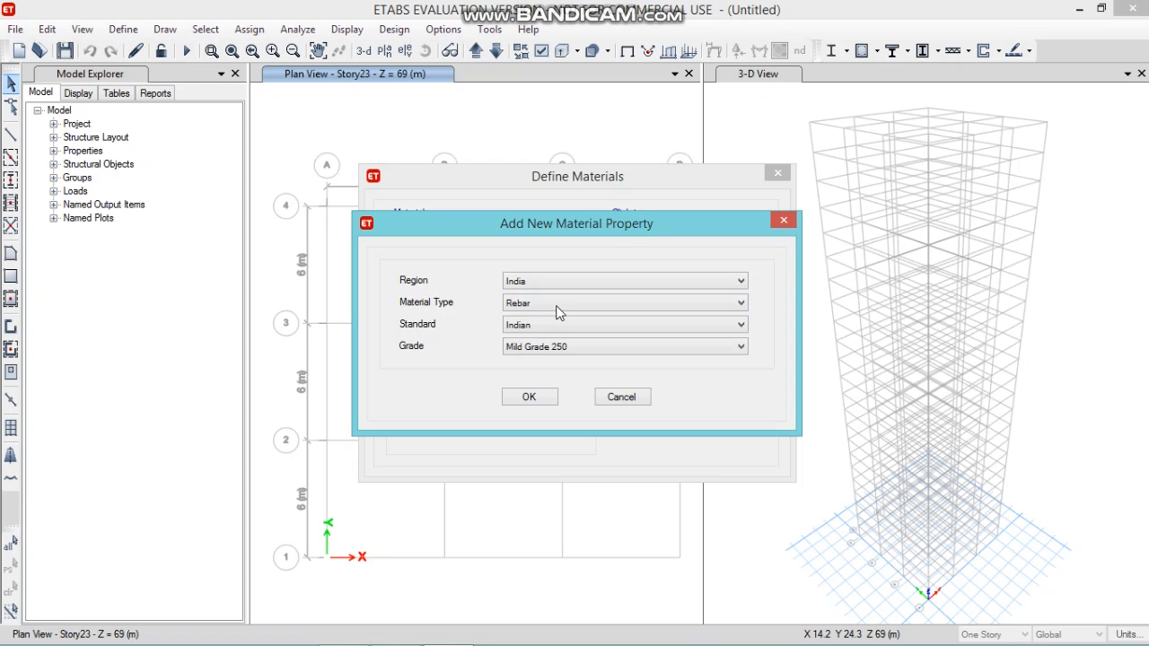
pyautogui.click(563, 305)
pyautogui.click(552, 329)
pyautogui.click(551, 350)
pyautogui.click(537, 417)
pyautogui.click(532, 401)
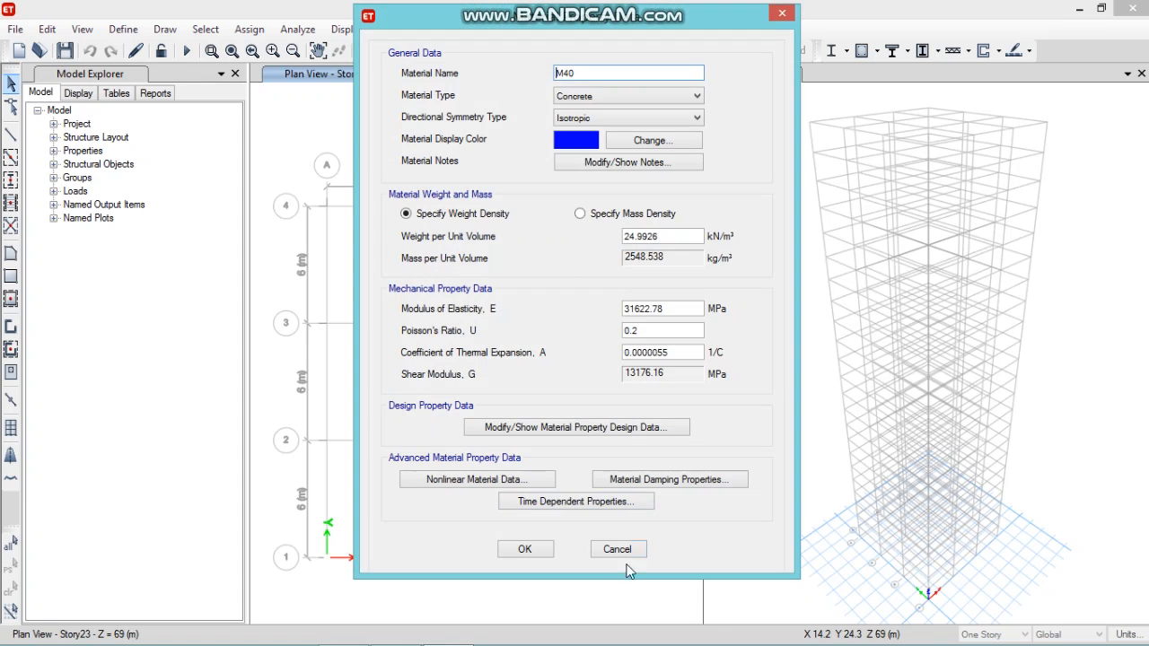
pyautogui.click(524, 550)
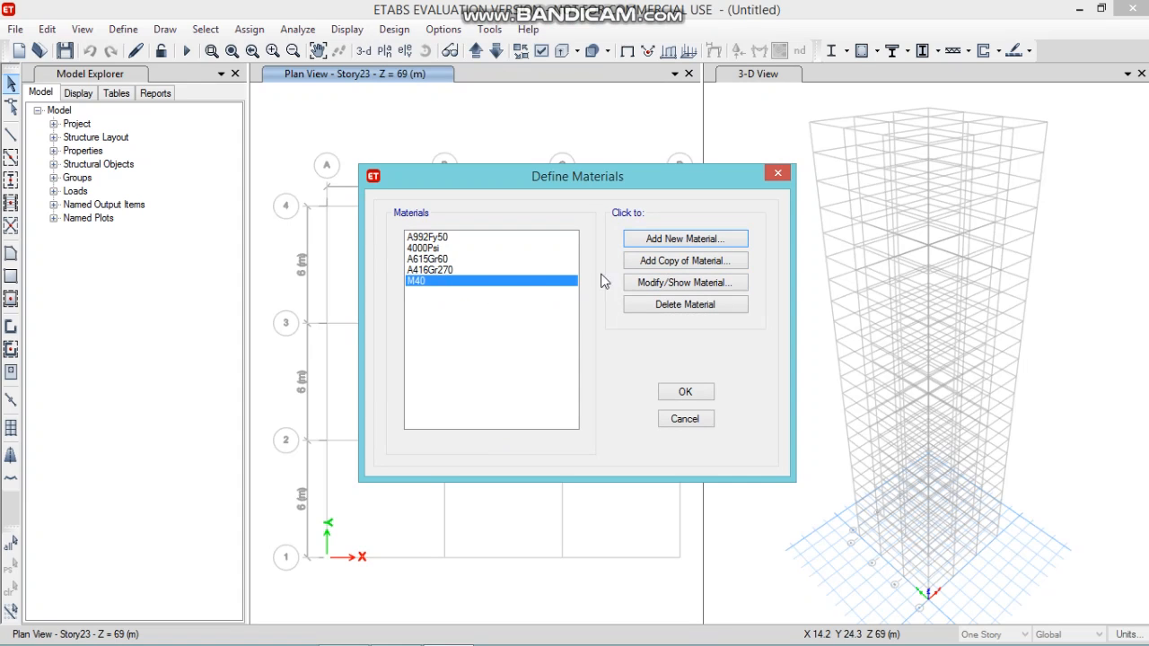
# Add a new rebar material of grade HYSD Grade 500 from the Indian standard
pyautogui.click(682, 236)
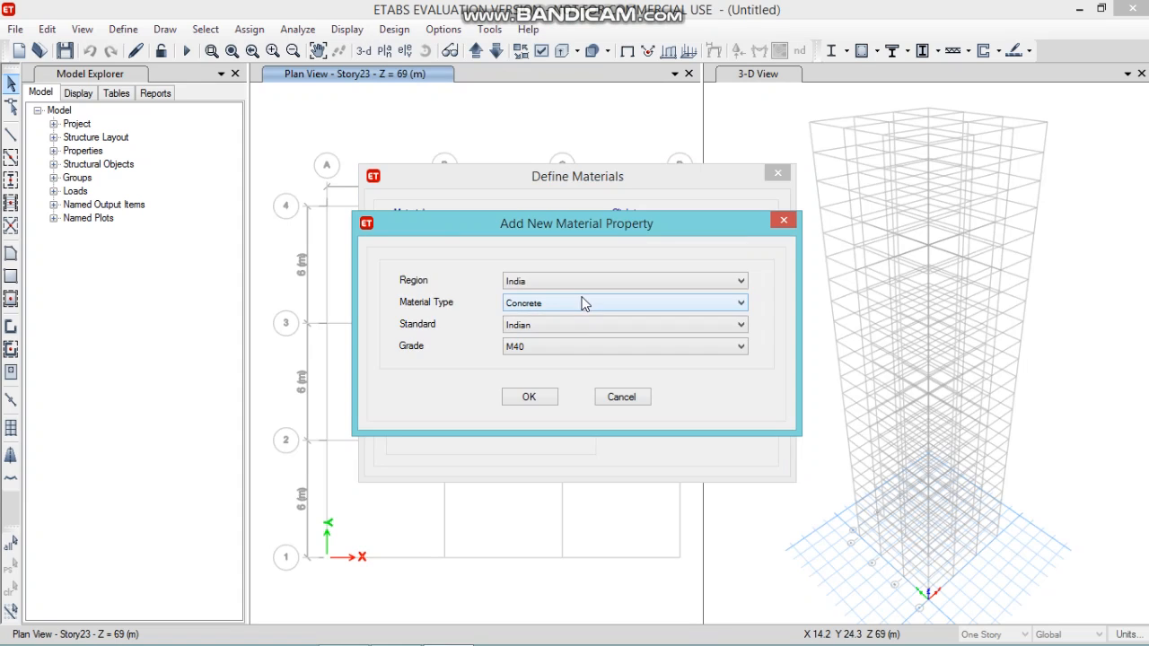
pyautogui.click(579, 303)
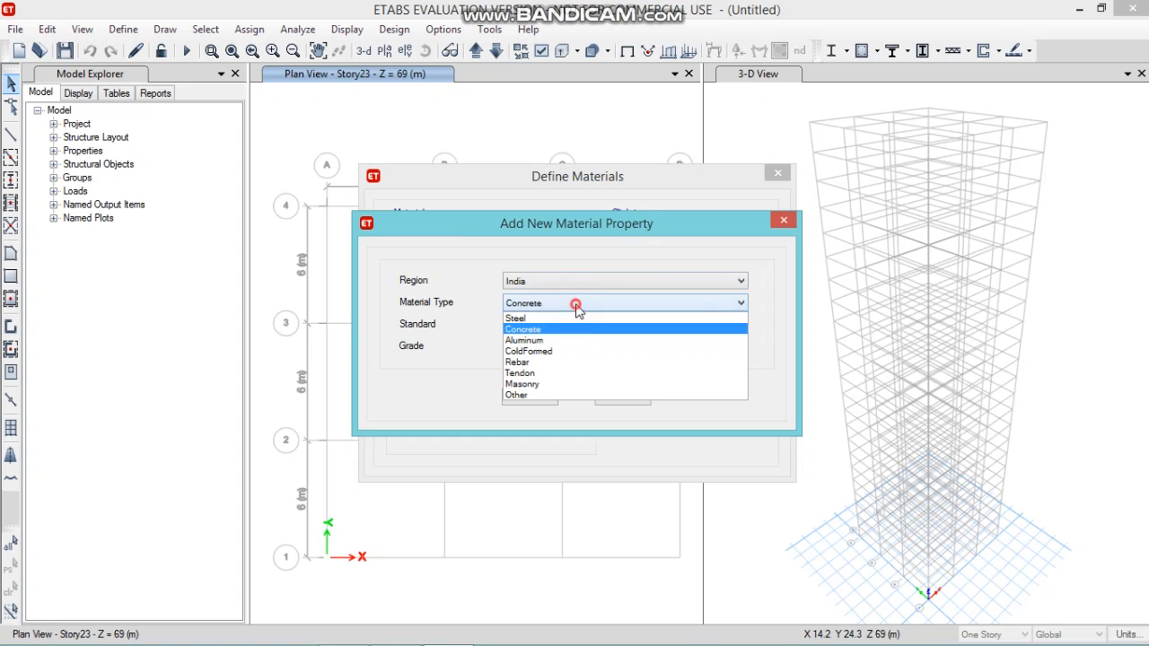
pyautogui.click(594, 363)
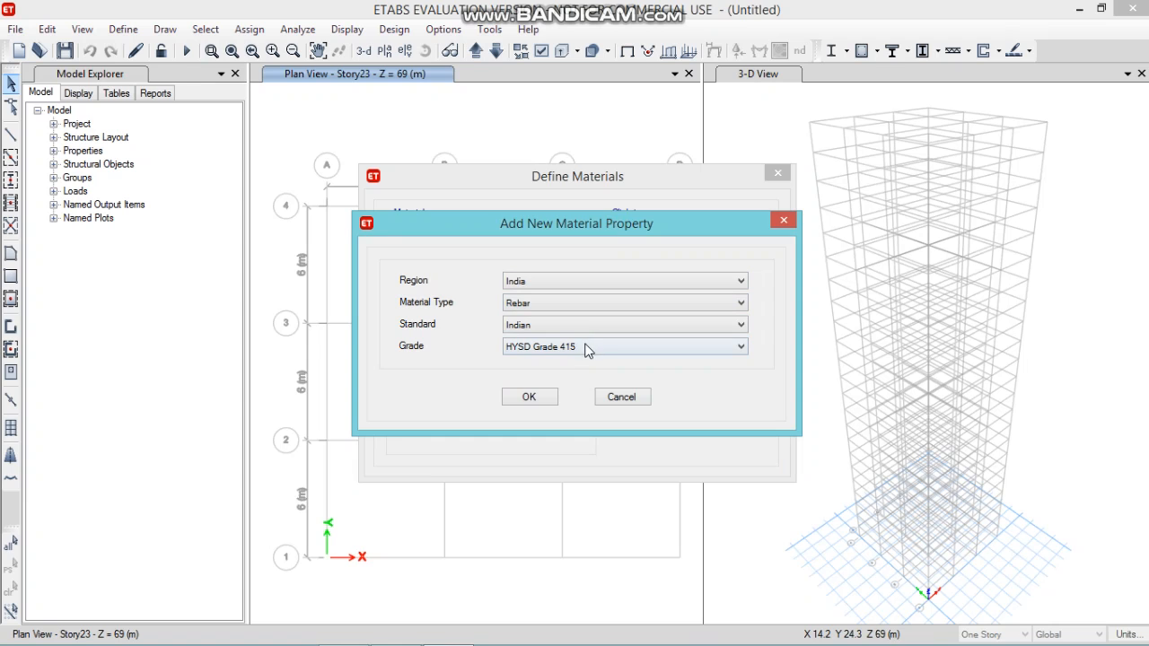
pyautogui.click(586, 346)
pyautogui.click(595, 384)
pyautogui.click(529, 400)
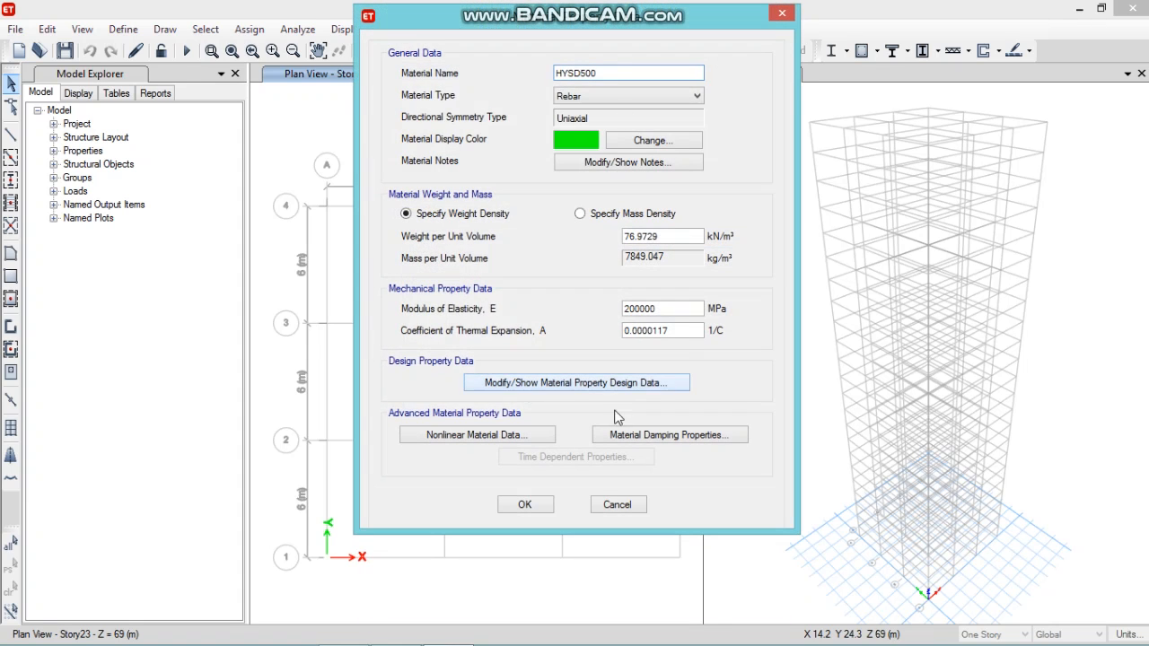
pyautogui.click(524, 506)
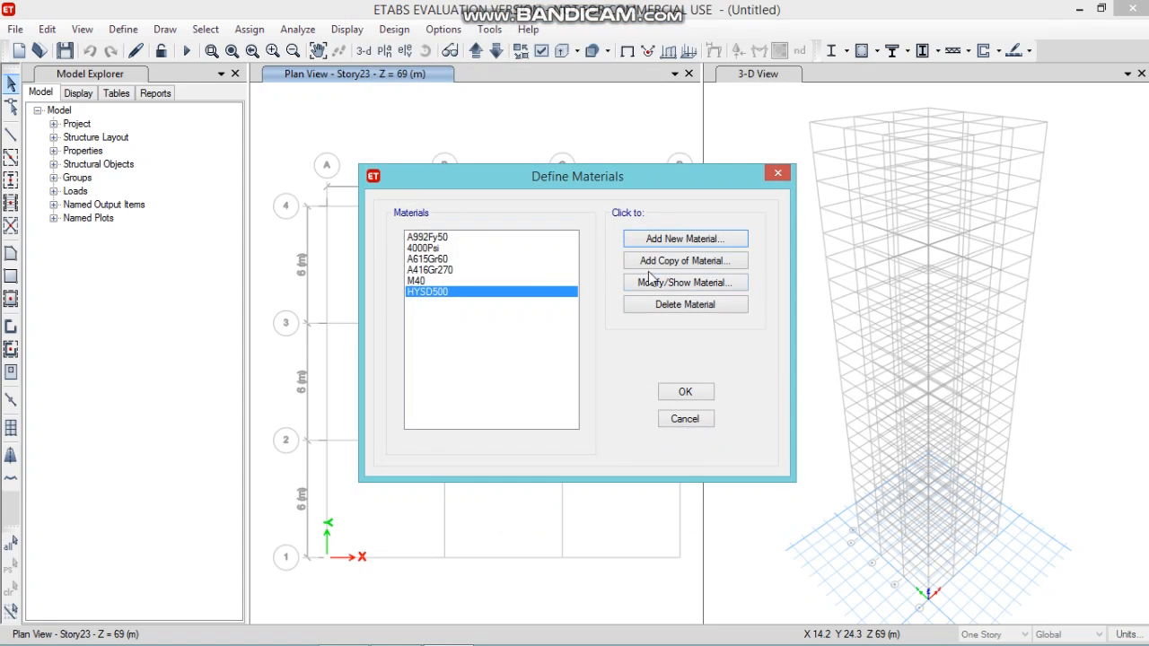
# Add a new rebar material of grade Mild Grade 250 from the Indian standard and accept the material definitions
pyautogui.click(639, 238)
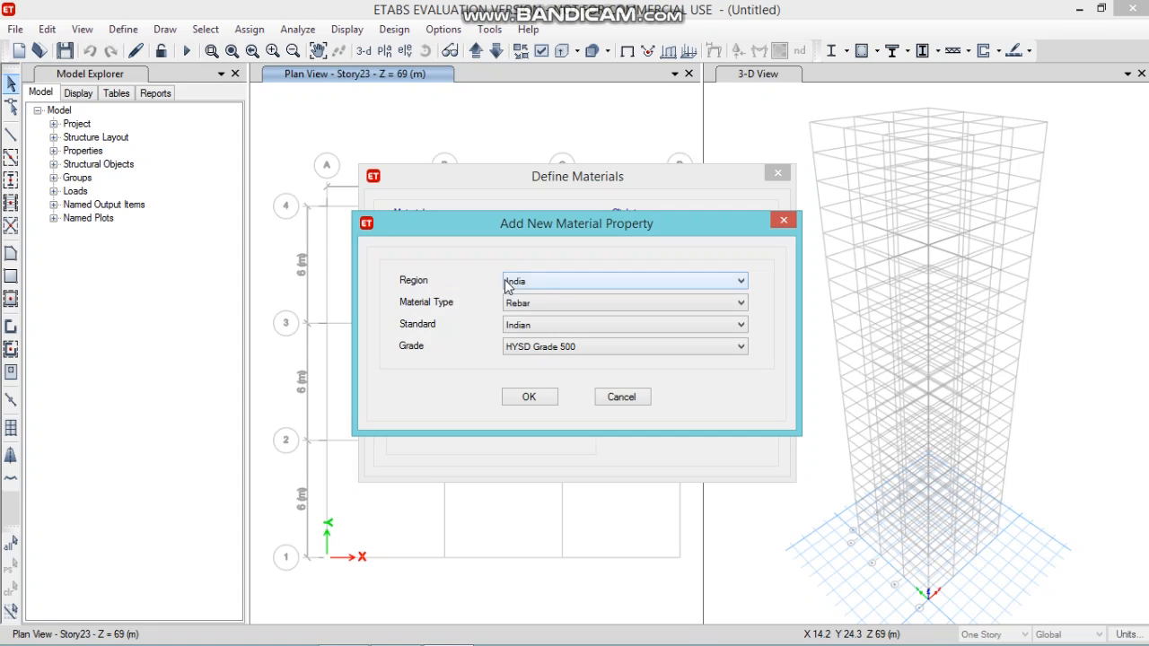
pyautogui.click(561, 303)
pyautogui.click(561, 303)
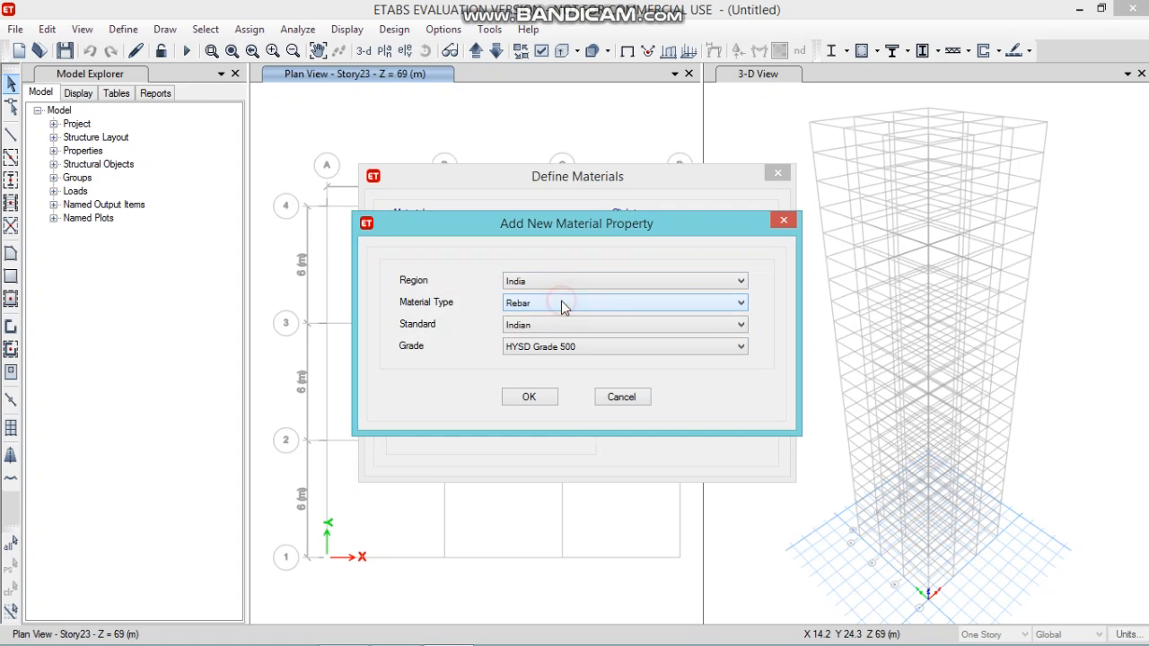
pyautogui.click(564, 341)
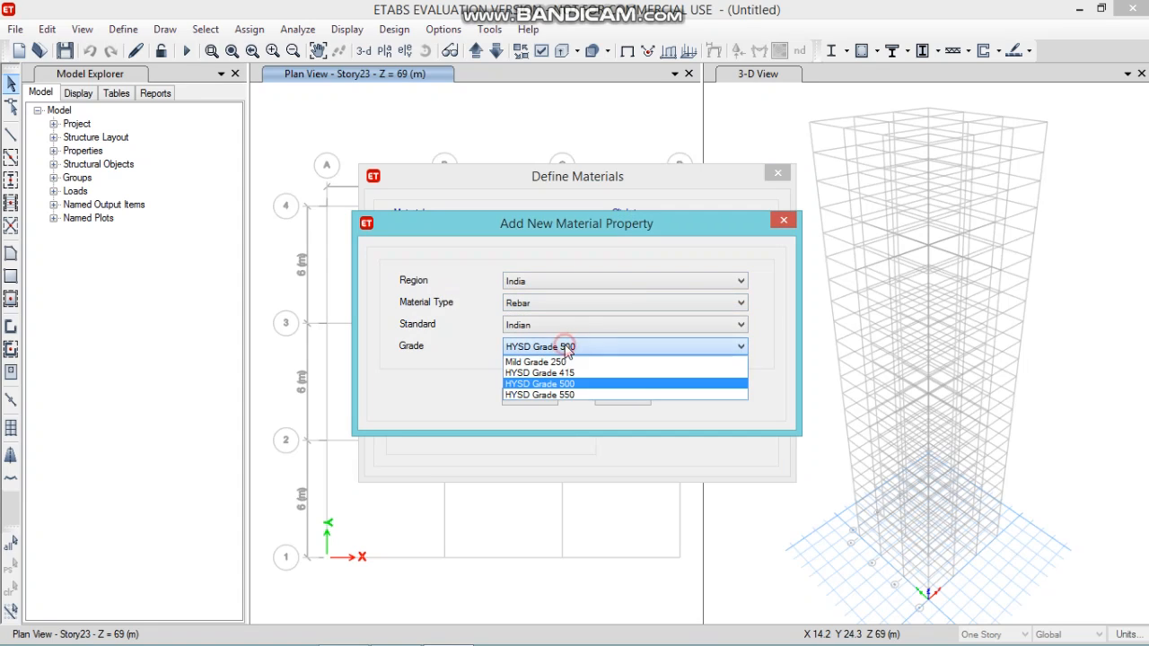
pyautogui.click(568, 363)
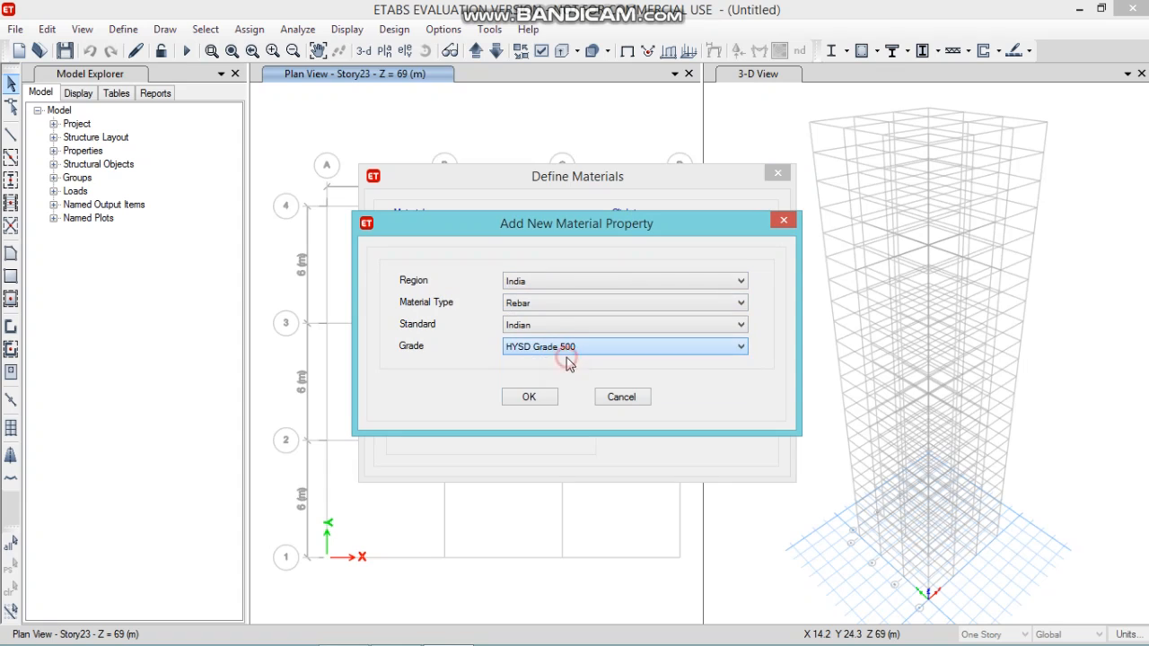
pyautogui.click(542, 398)
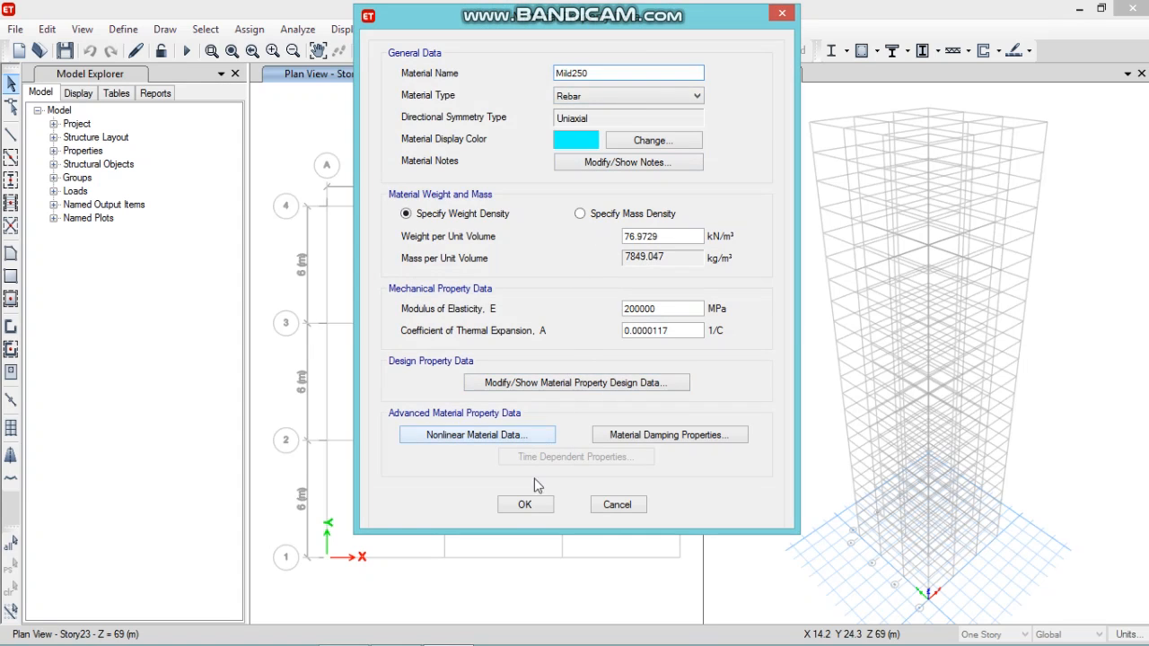
pyautogui.click(525, 506)
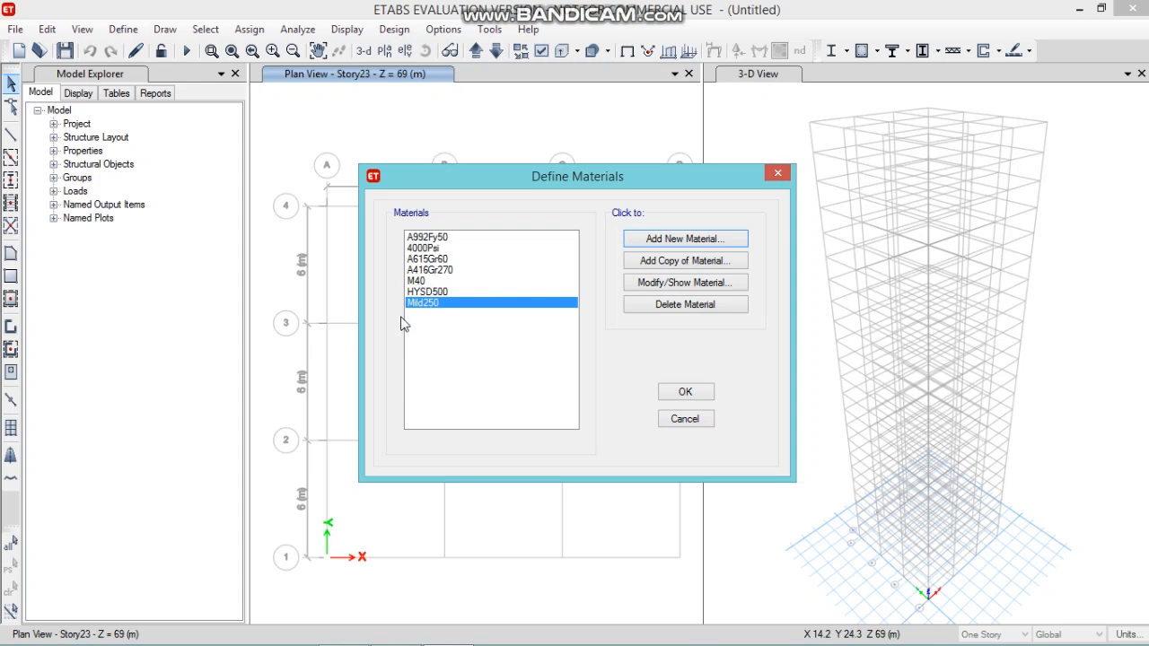
pyautogui.click(687, 395)
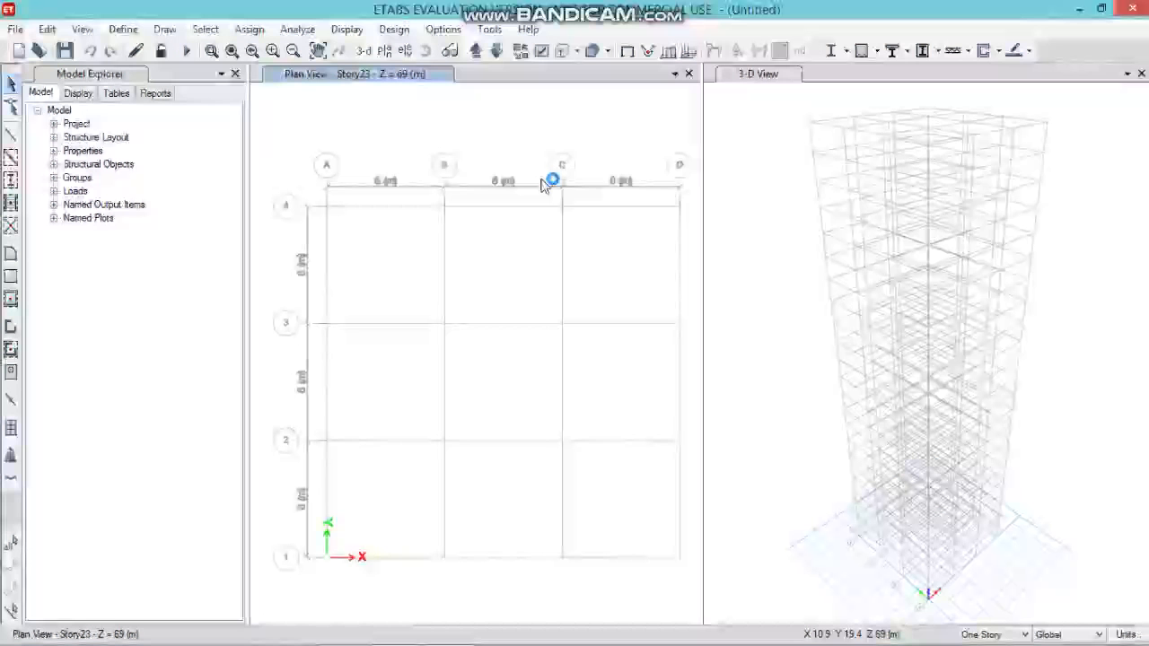
# Add a new concrete rectangular frame section named C 500x500 and assign it the M40 material
pyautogui.click(121, 29)
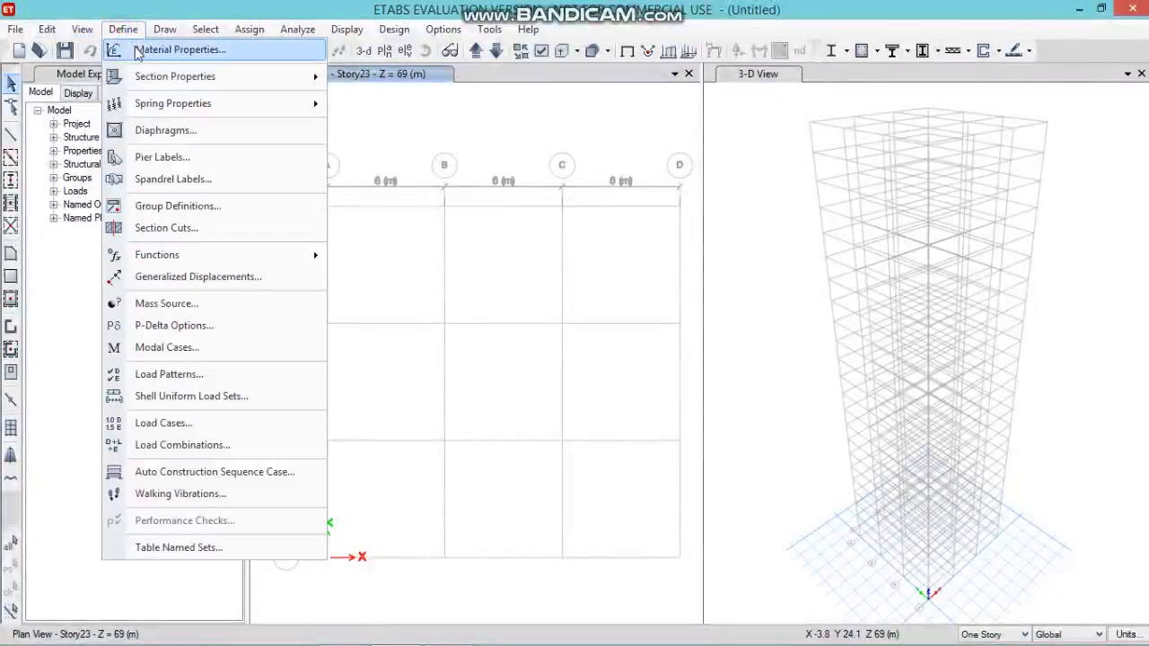
pyautogui.moveTo(149, 76)
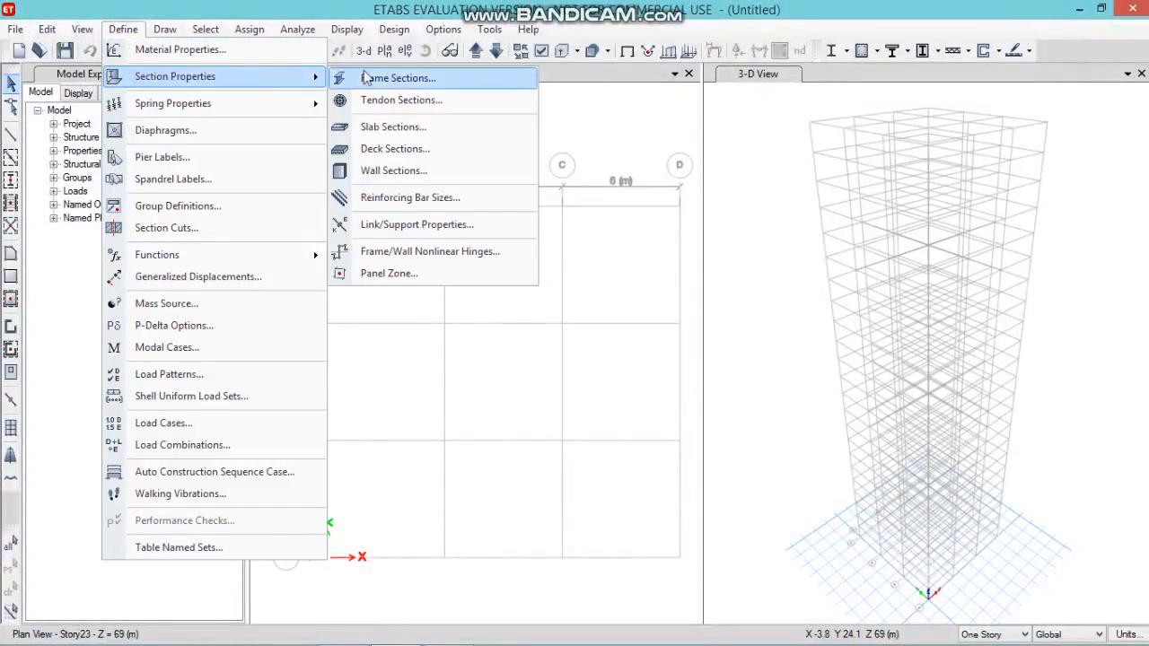
pyautogui.click(399, 79)
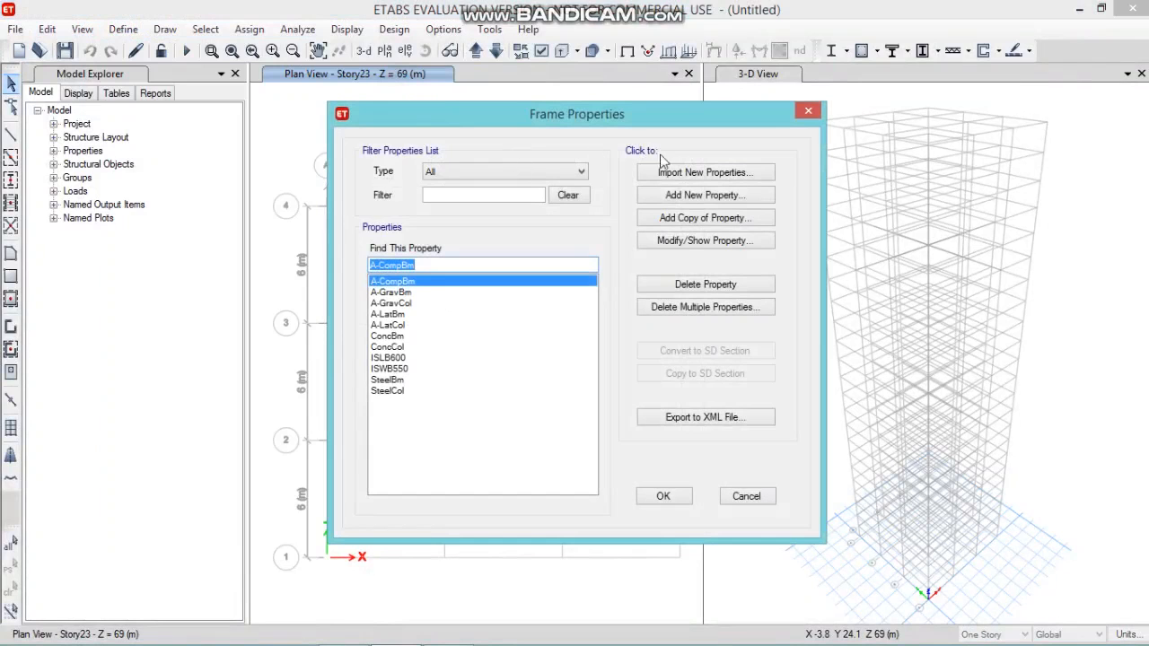
pyautogui.click(709, 195)
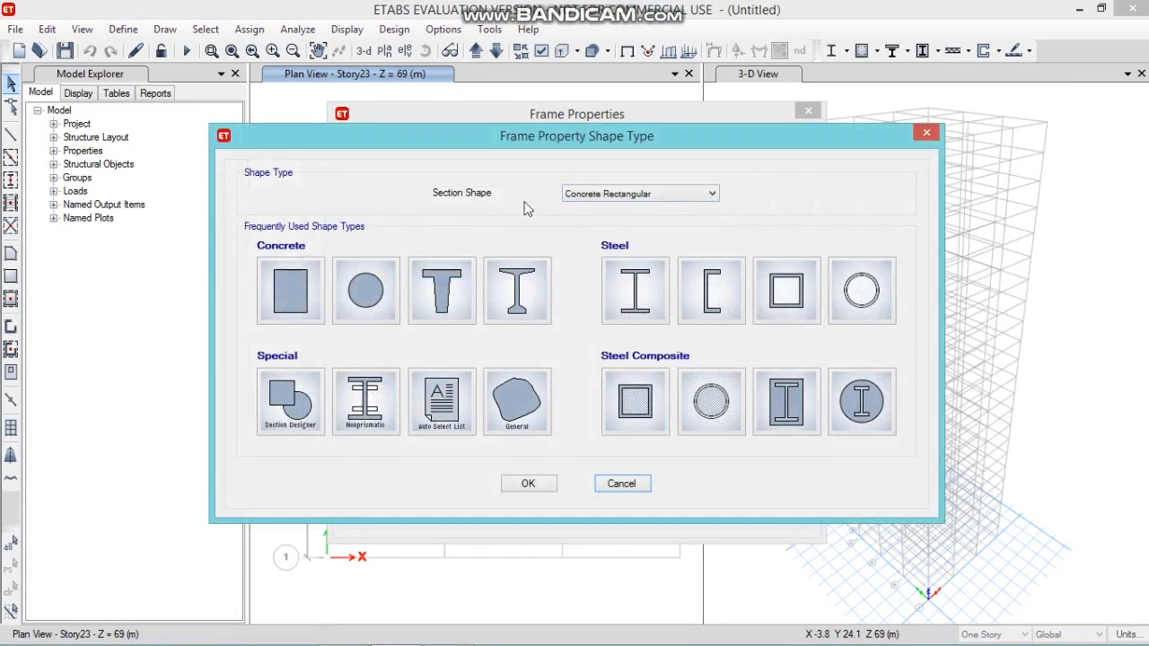
pyautogui.click(303, 286)
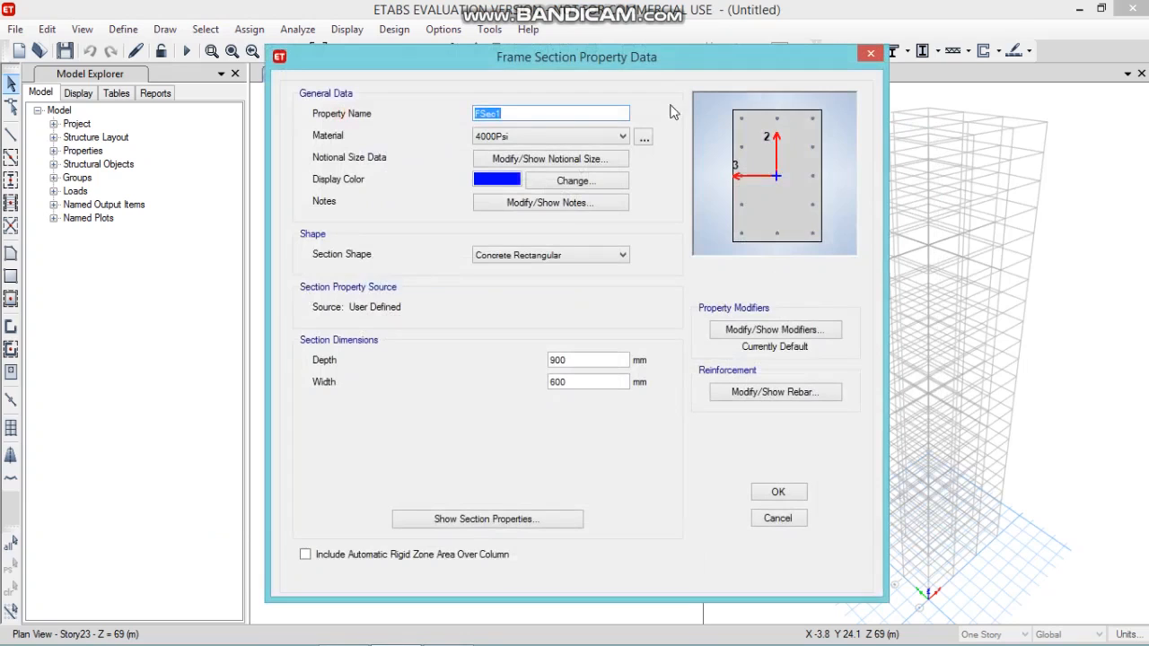
pyautogui.click(519, 117)
pyautogui.moveTo(519, 117); pyautogui.dragTo(475, 115)
pyautogui.write('C 500x500')
pyautogui.click(543, 135)
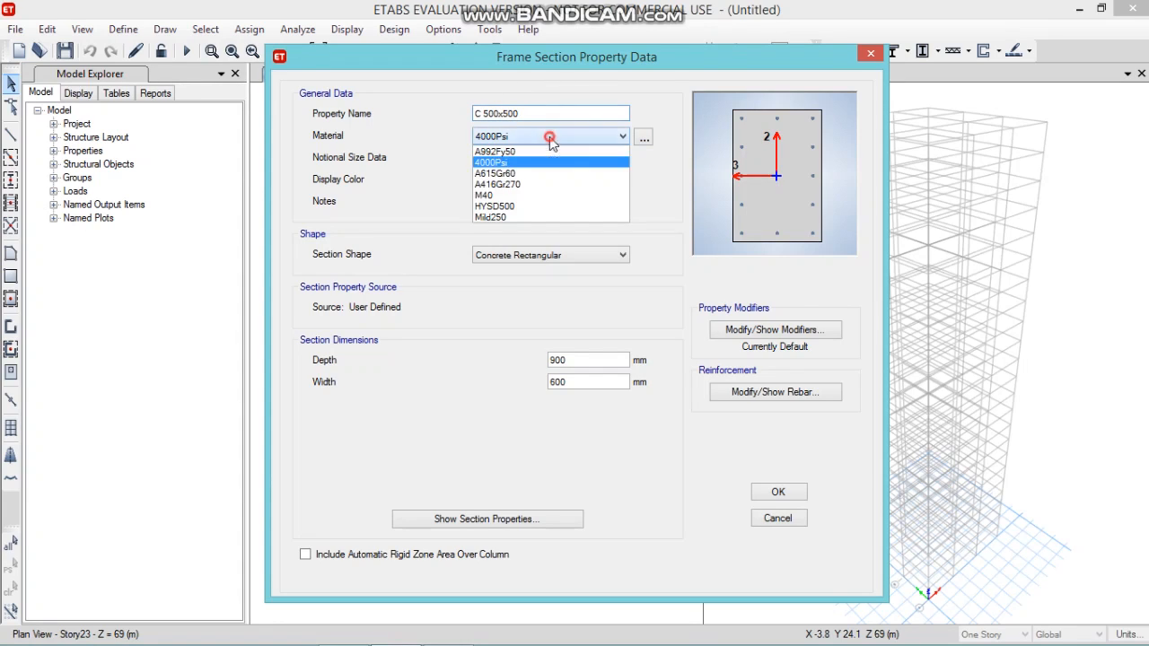
pyautogui.click(544, 198)
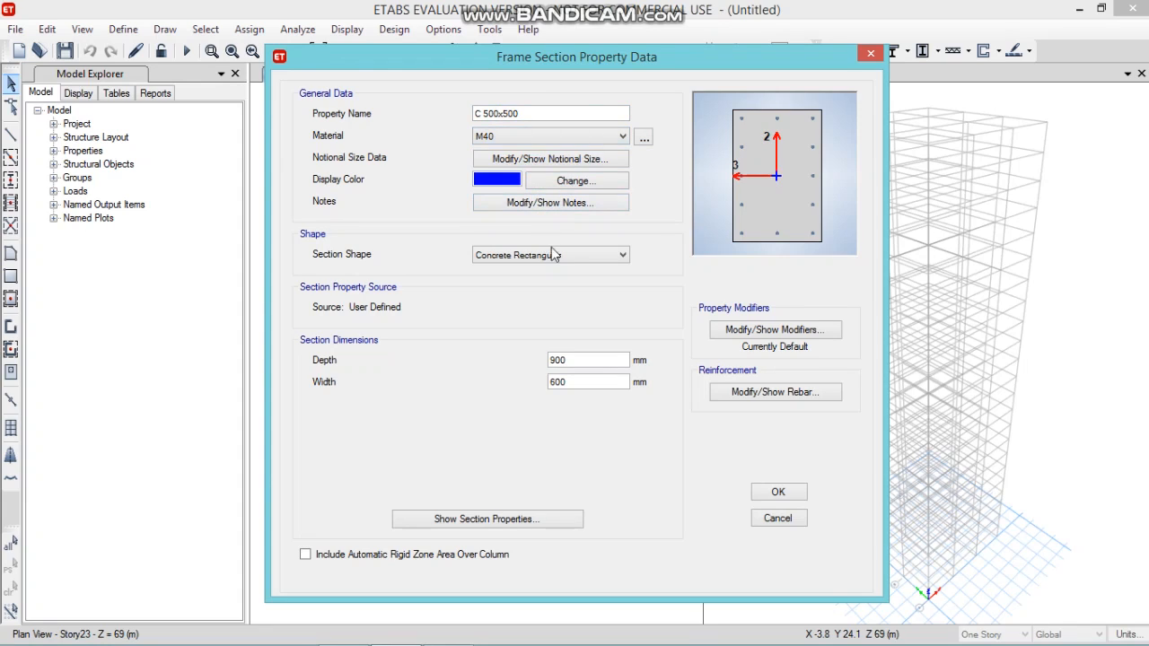
# Set both the depth and the width of the C 500x500 section to 500 mm
pyautogui.moveTo(582, 360); pyautogui.dragTo(514, 360)
pyautogui.press('BackSpace')
pyautogui.write('5')
pyautogui.moveTo(575, 382); pyautogui.dragTo(526, 385)
pyautogui.write('5')
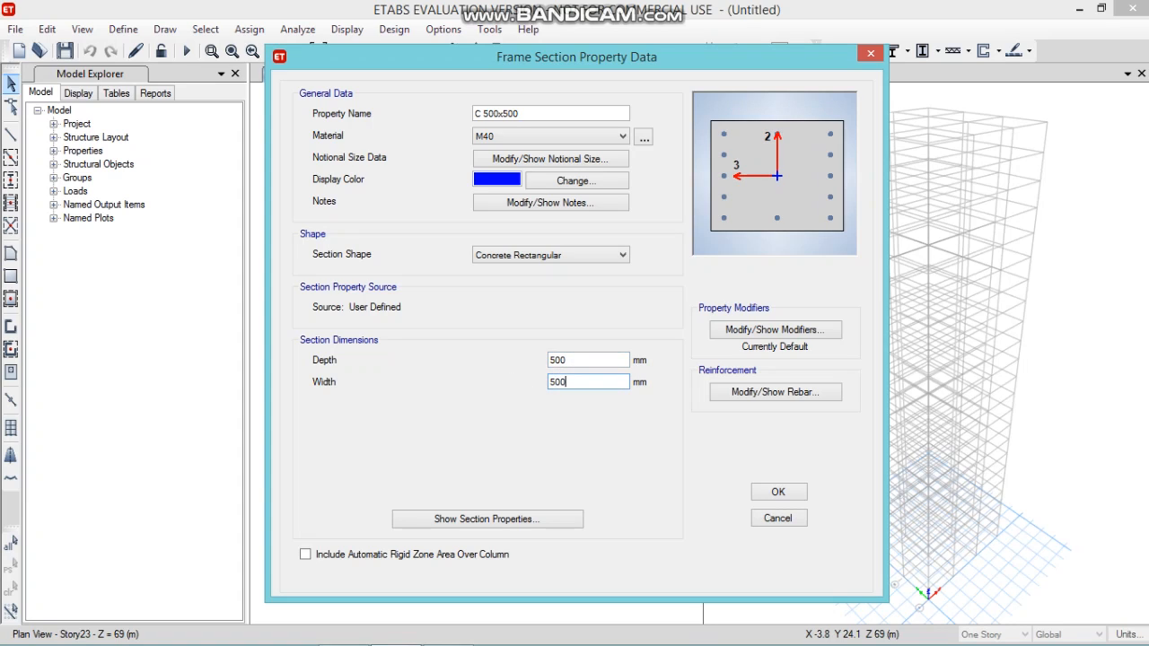
# Set the C 500x500 section's longitudinal bars to HYSD500 and its ties to Mild250, and accept the section
pyautogui.click(772, 395)
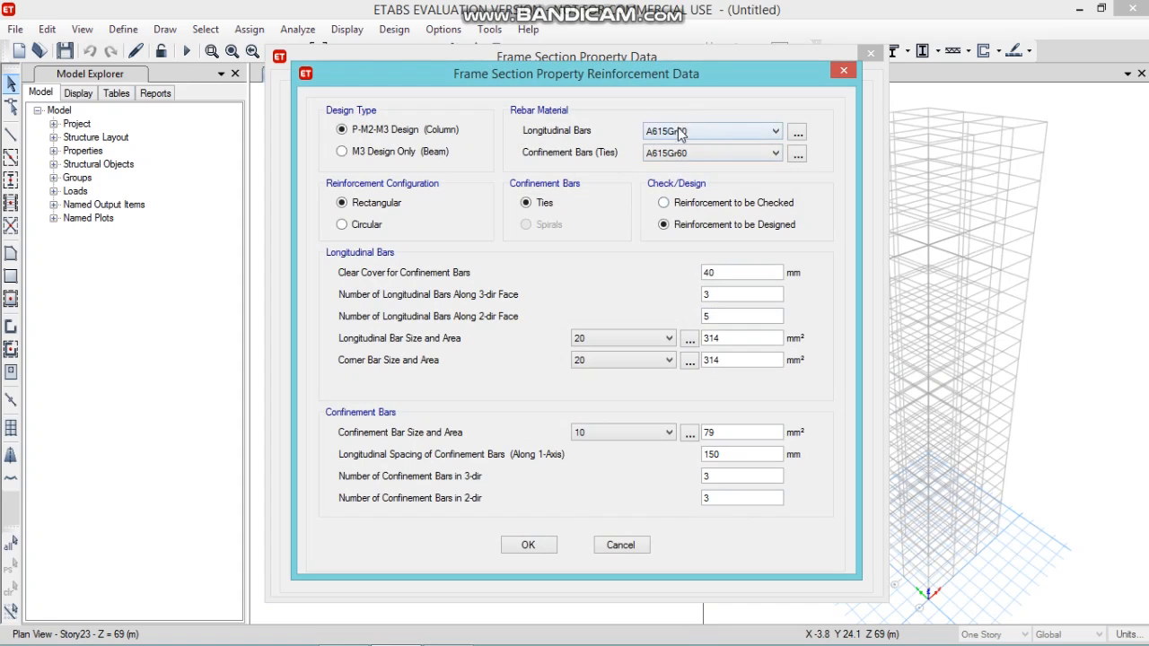
pyautogui.click(729, 131)
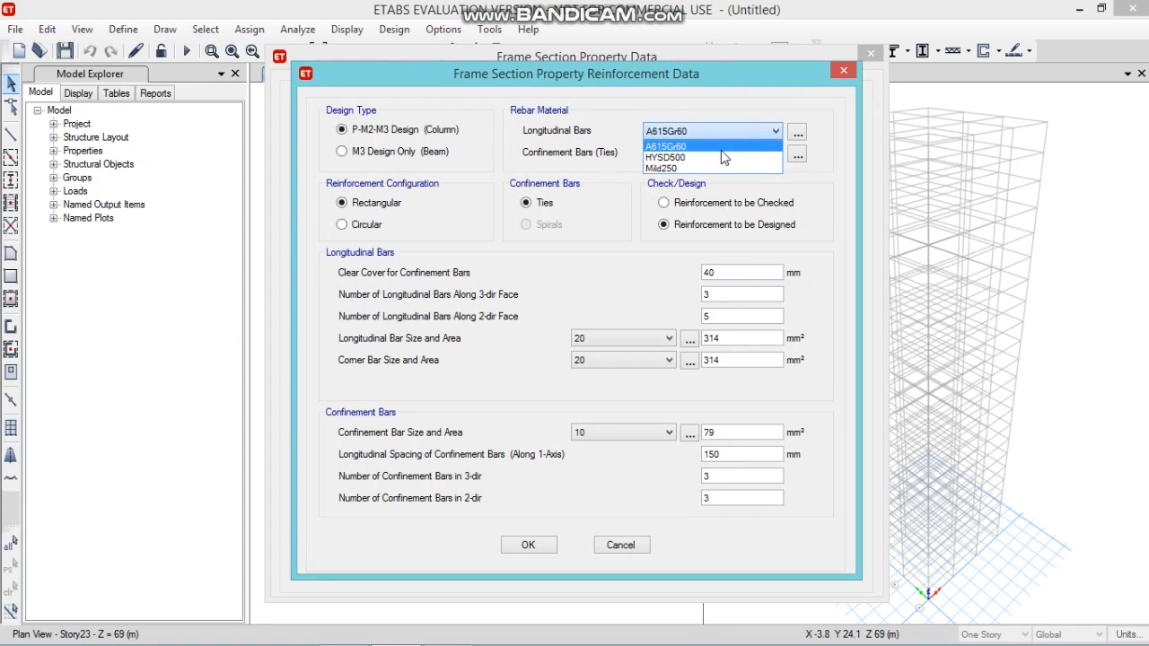
pyautogui.click(718, 157)
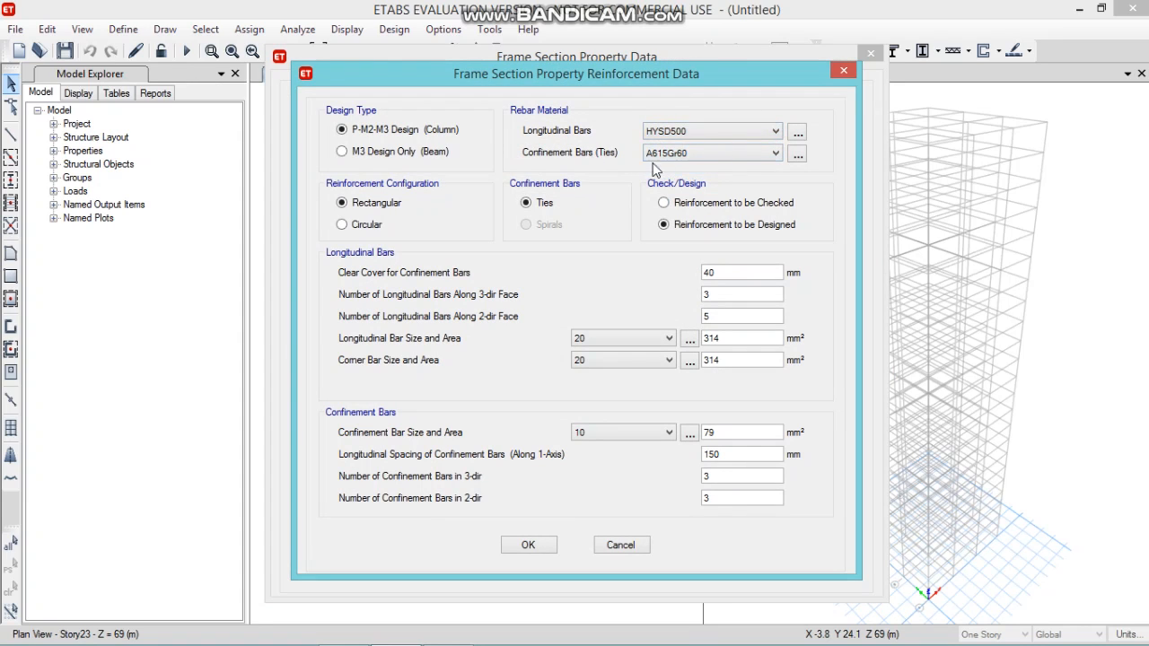
pyautogui.click(697, 154)
pyautogui.click(688, 186)
pyautogui.click(546, 547)
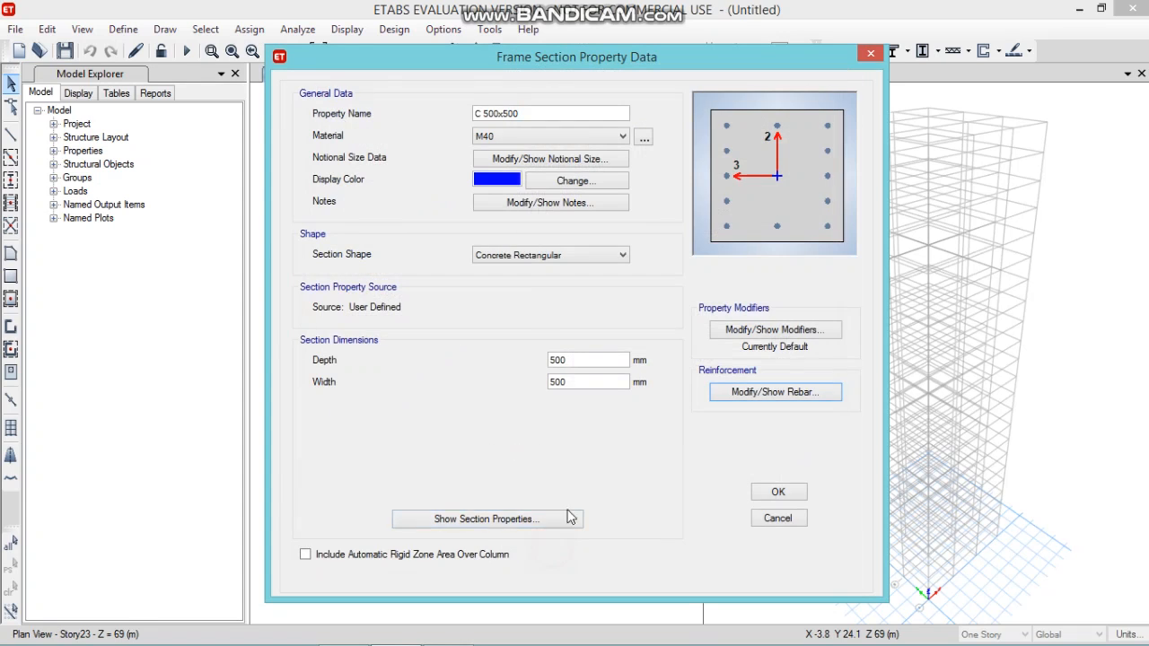
pyautogui.click(769, 494)
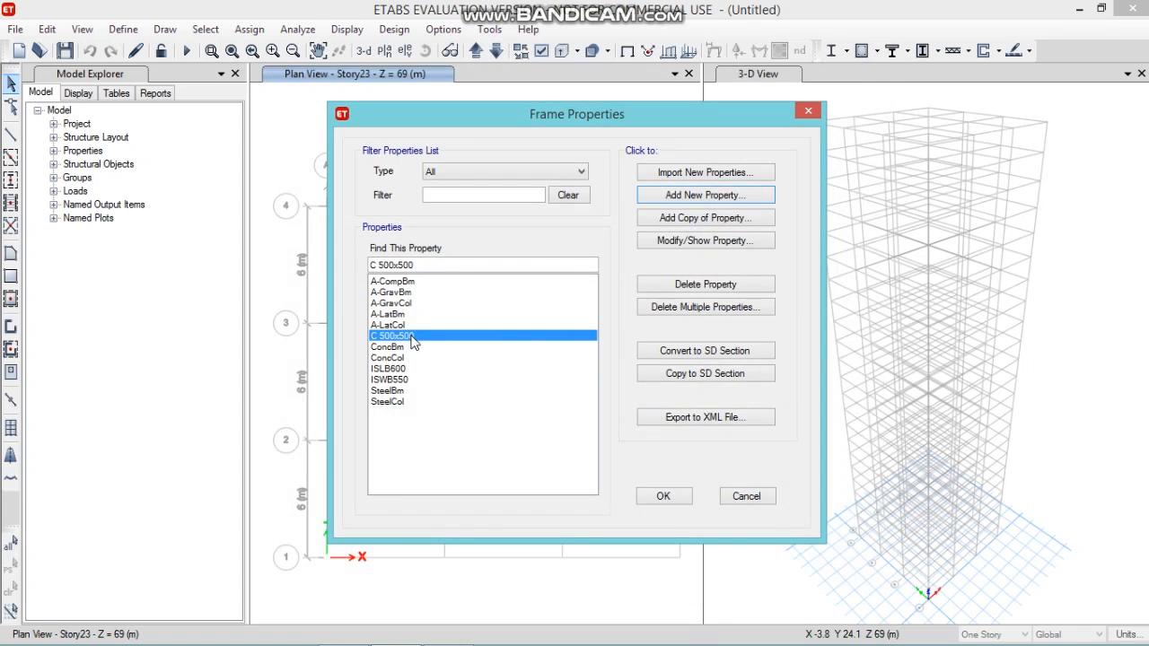
# Add a copy of the C 500x500 section named C 550x550 with depth and width of 550 mm, keeping its reinforcement settings
pyautogui.click(703, 219)
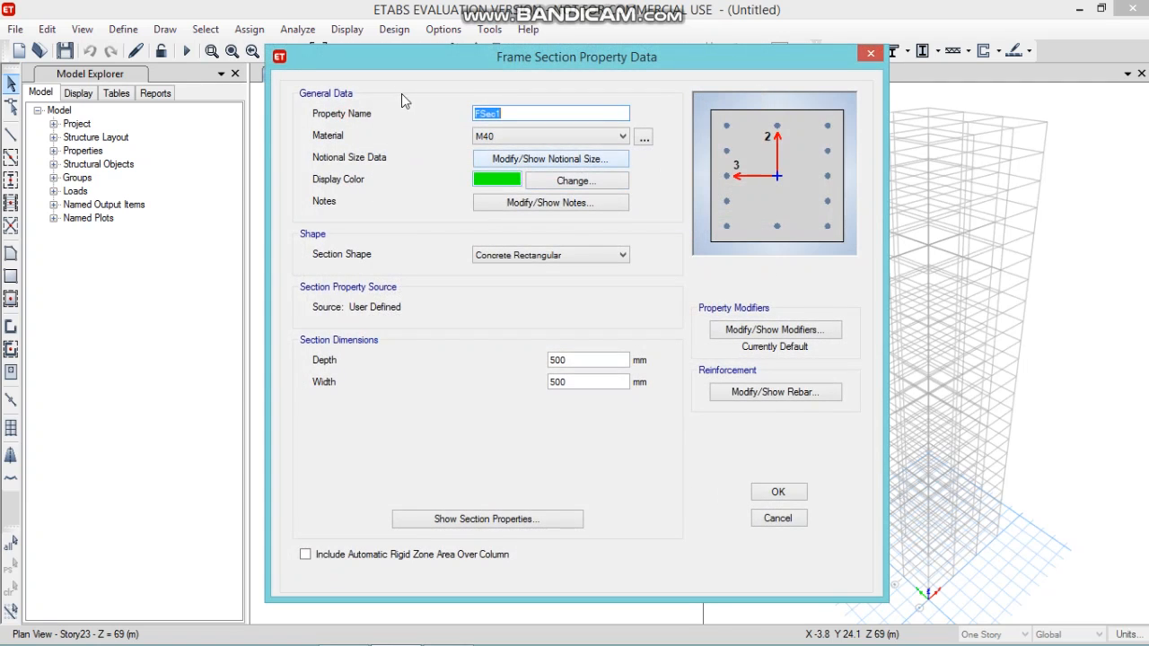
pyautogui.moveTo(507, 113); pyautogui.dragTo(466, 106)
pyautogui.write('C 550x550')
pyautogui.moveTo(575, 360); pyautogui.dragTo(554, 362)
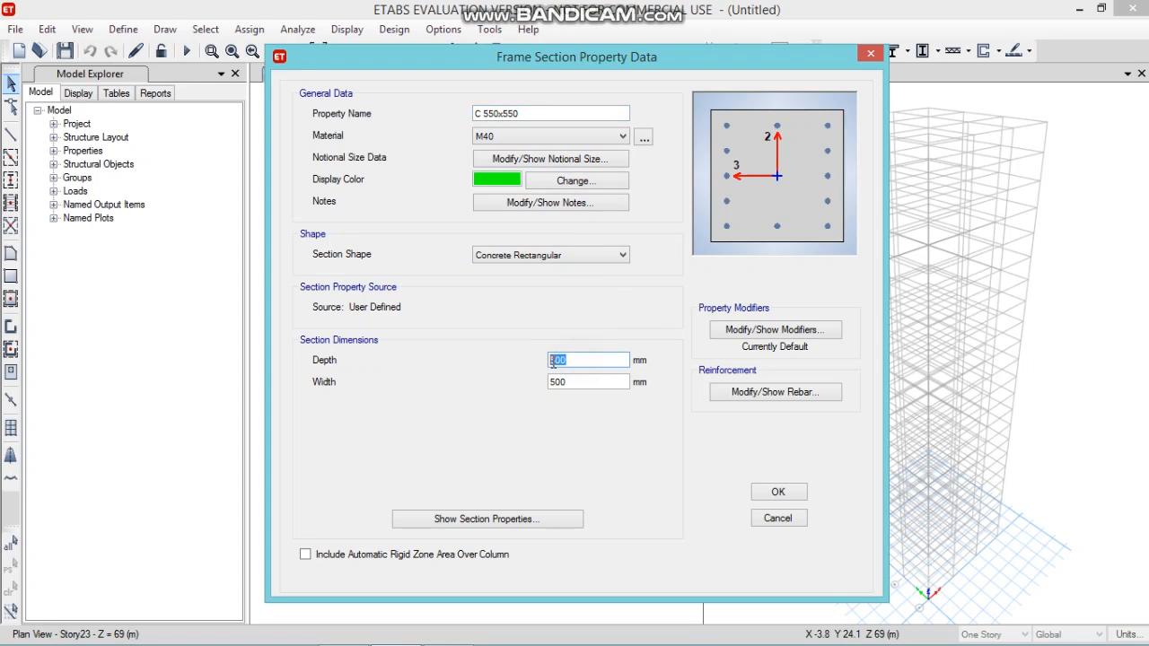
pyautogui.write('550')
pyautogui.moveTo(563, 380); pyautogui.dragTo(515, 390)
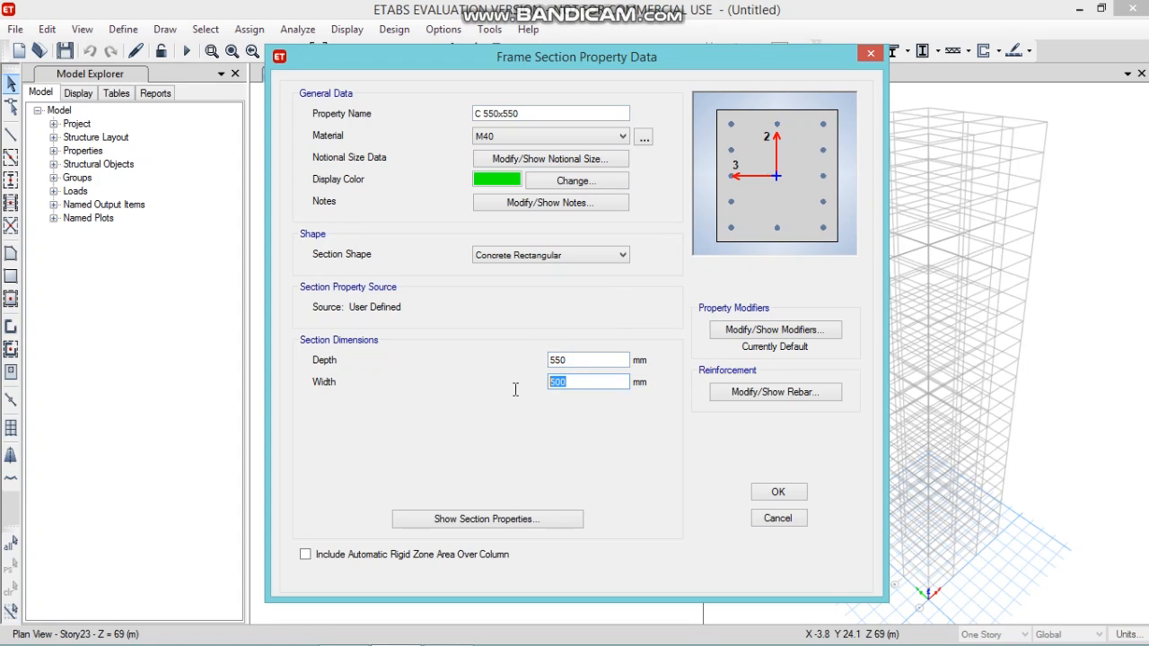
pyautogui.write('550')
pyautogui.click(804, 395)
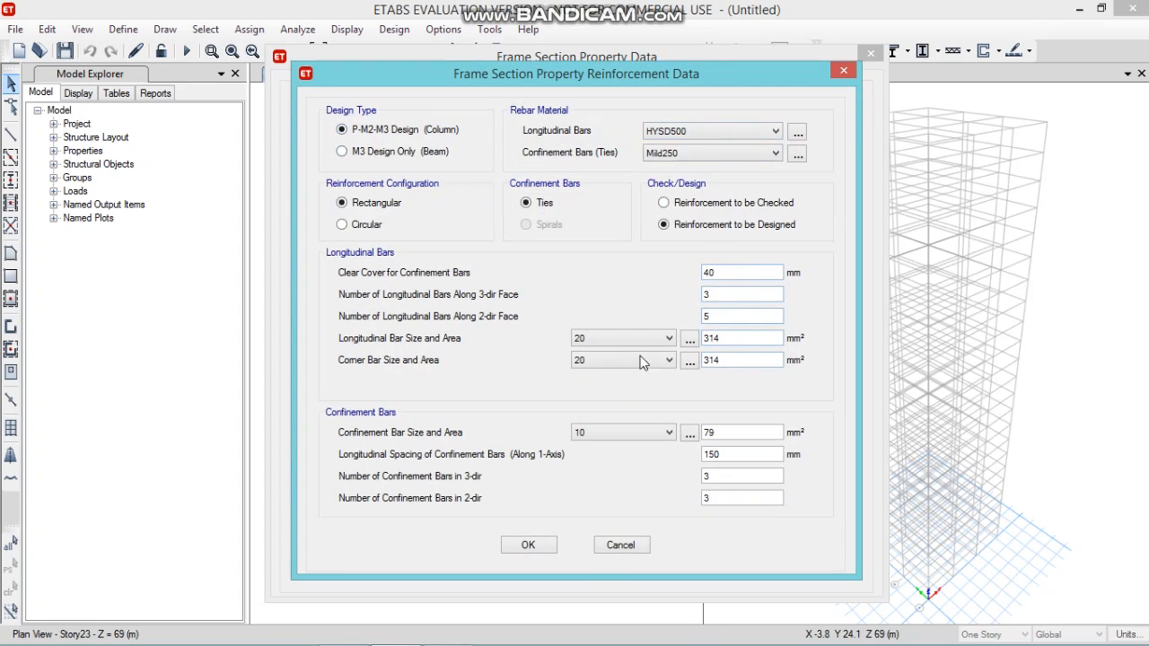
pyautogui.click(529, 545)
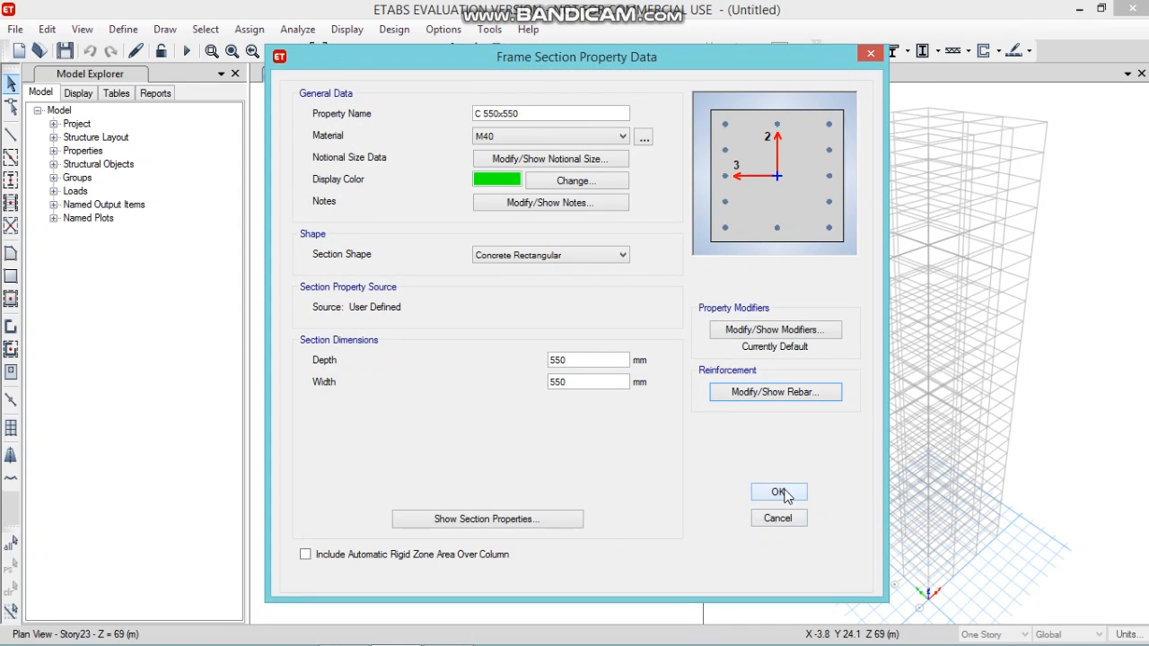
pyautogui.click(779, 493)
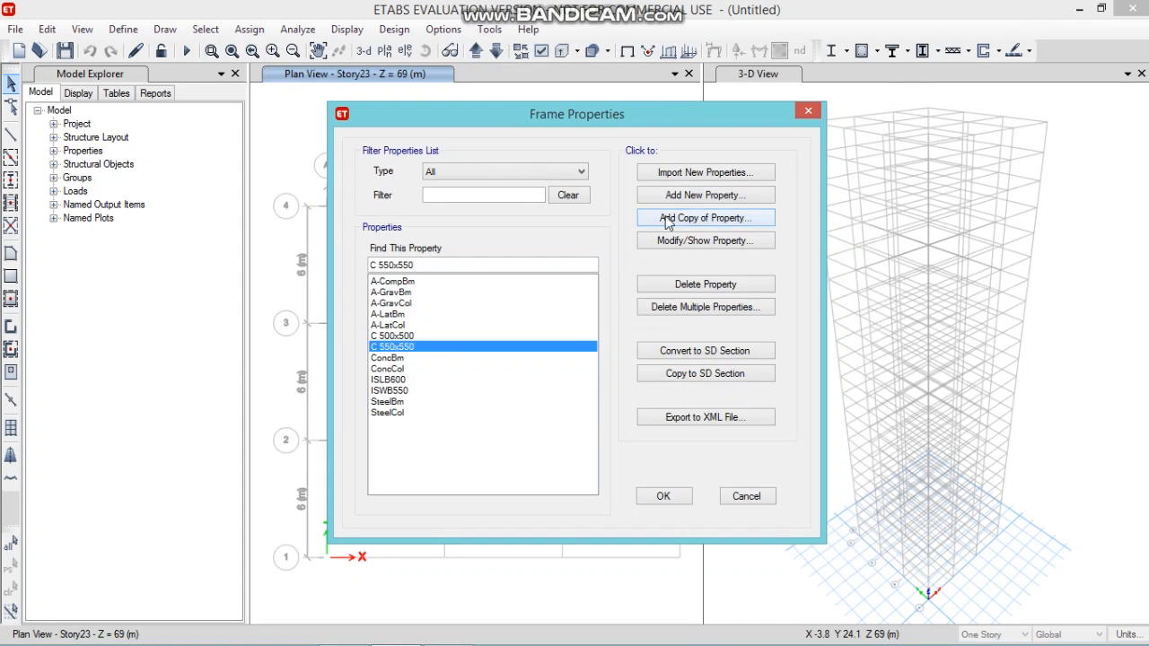
# Add a copy of the C 550x550 section named C 600x600 with depth and width of 600 mm
pyautogui.click(682, 218)
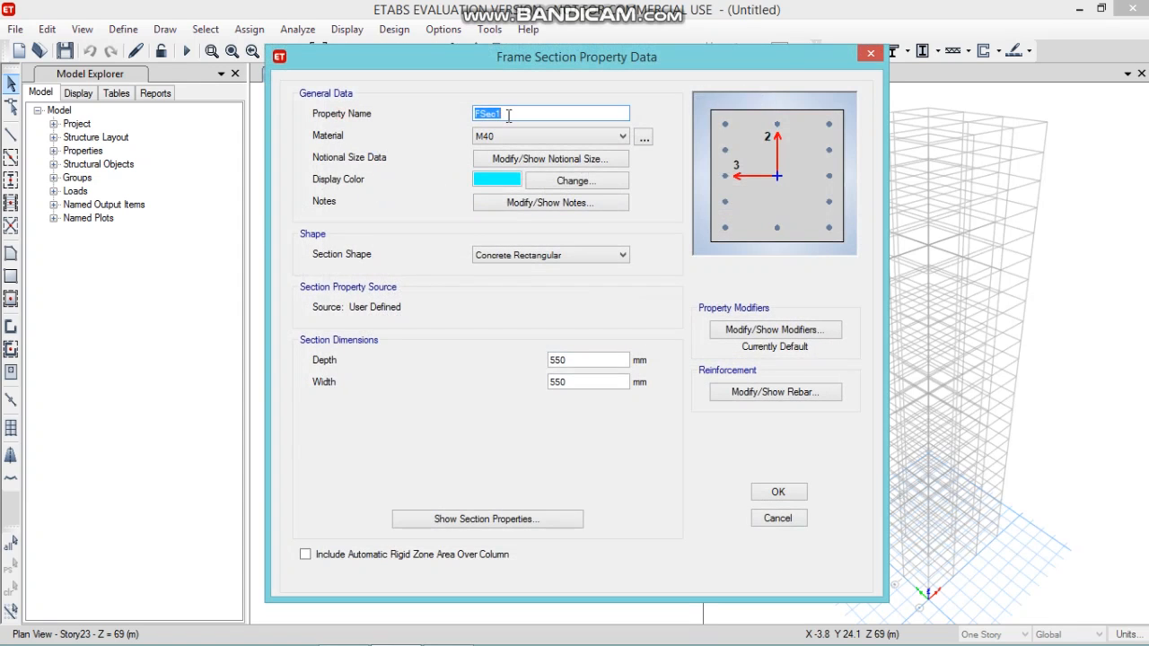
pyautogui.write('C')
pyautogui.moveTo(583, 363); pyautogui.dragTo(522, 363)
pyautogui.write('600')
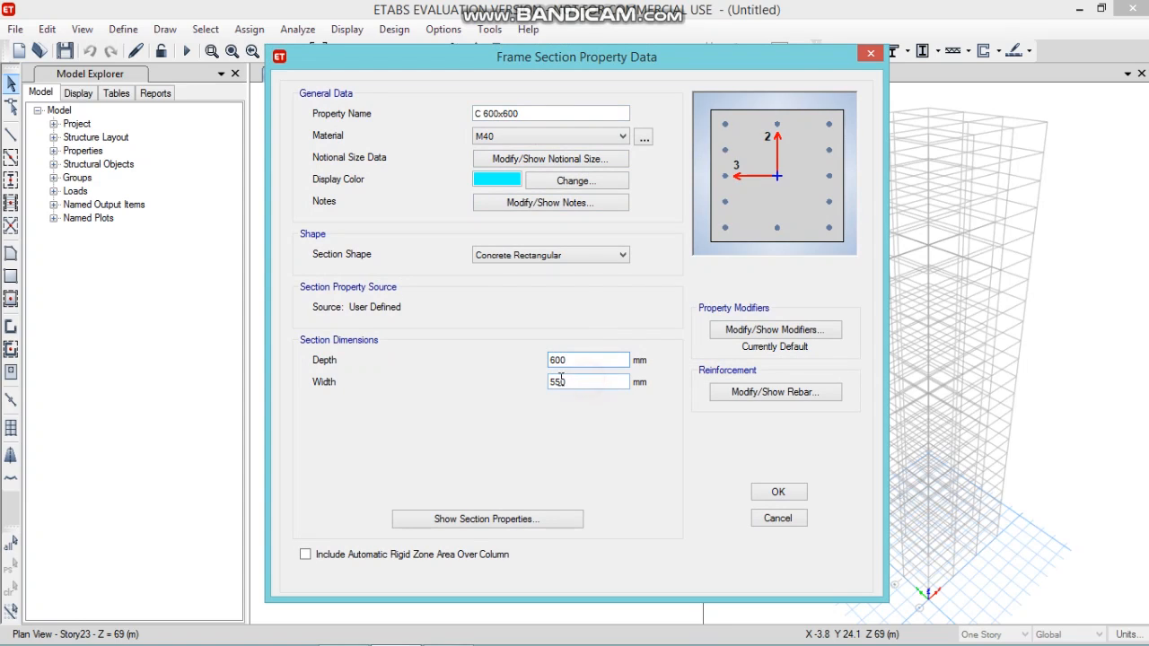
pyautogui.moveTo(587, 382); pyautogui.dragTo(506, 403)
pyautogui.write('600')
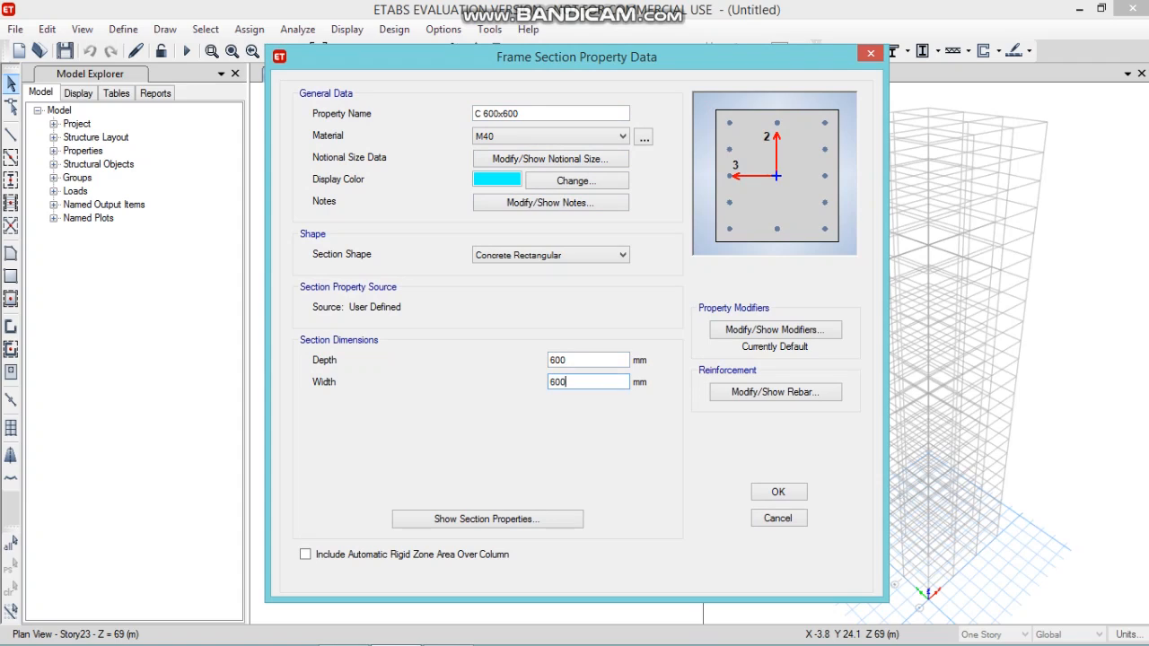
pyautogui.click(780, 492)
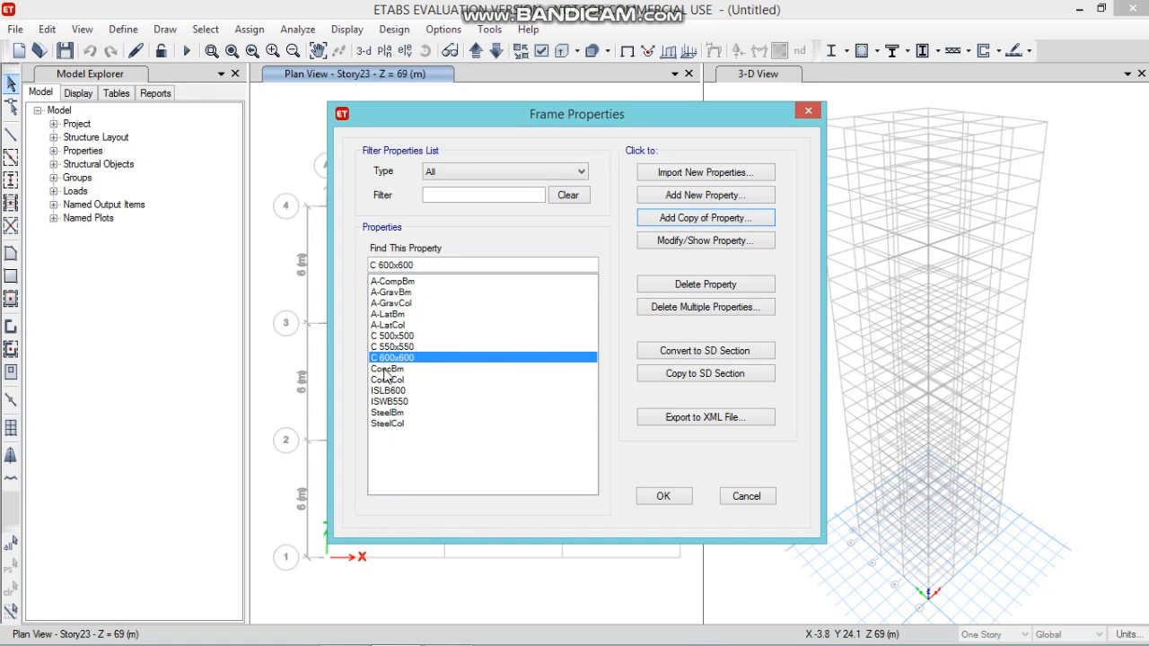
# Add an auto select list section named column autoselect with the Concrete design type
pyautogui.click(682, 197)
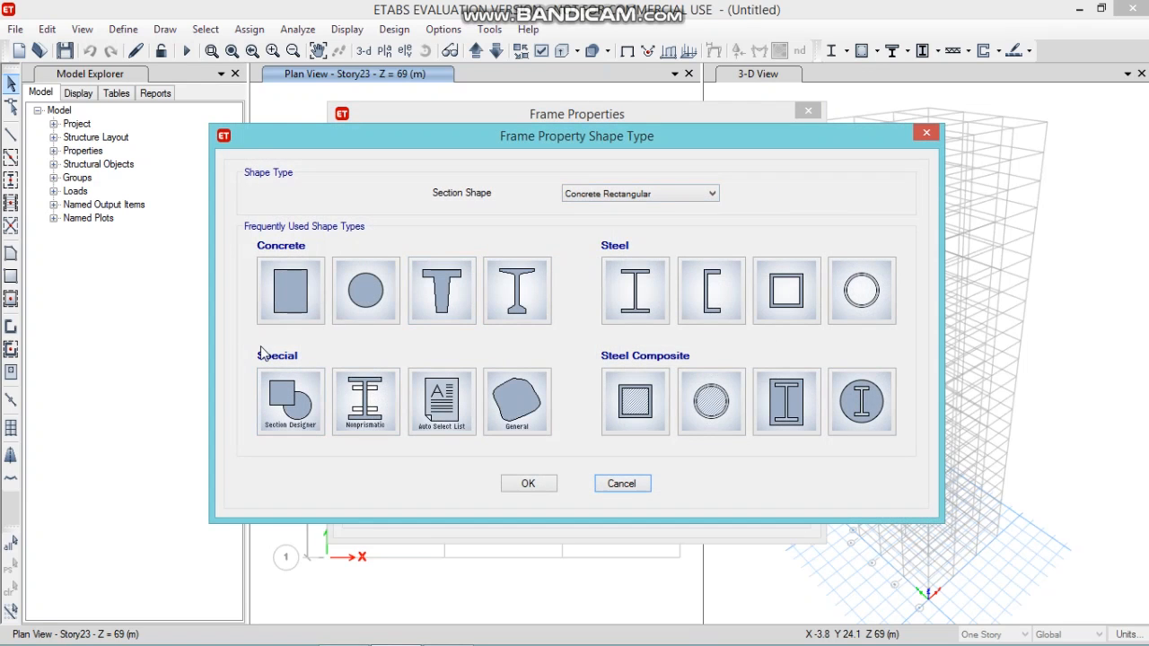
pyautogui.click(438, 415)
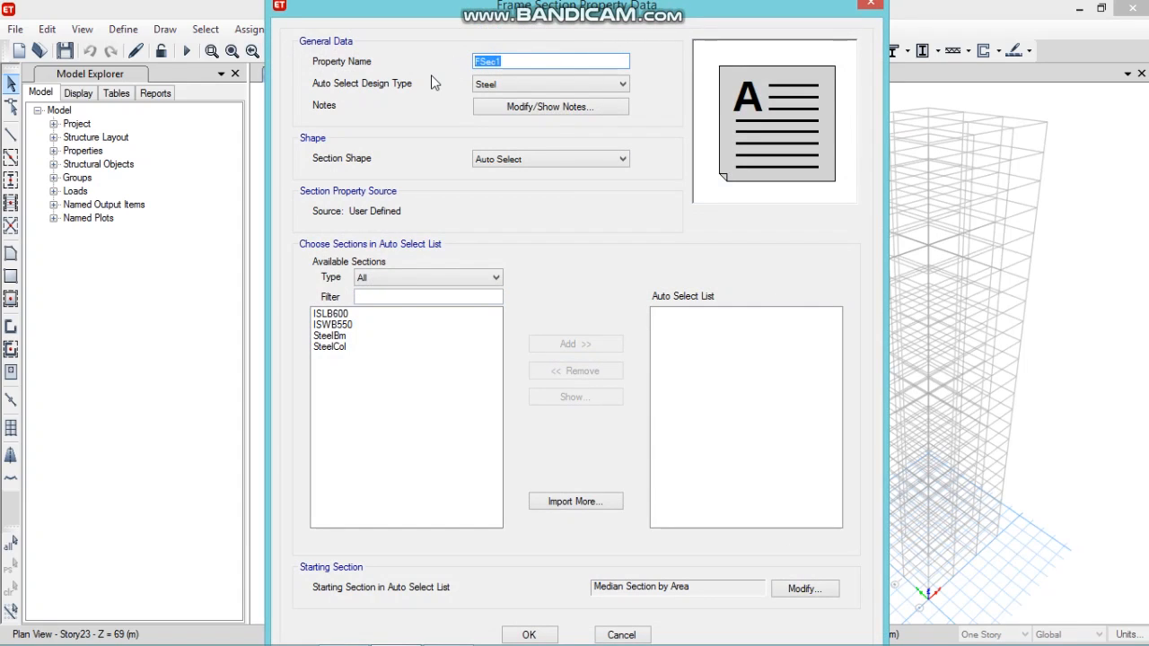
pyautogui.press('BackSpace')
pyautogui.write('cou')
pyautogui.click(553, 83)
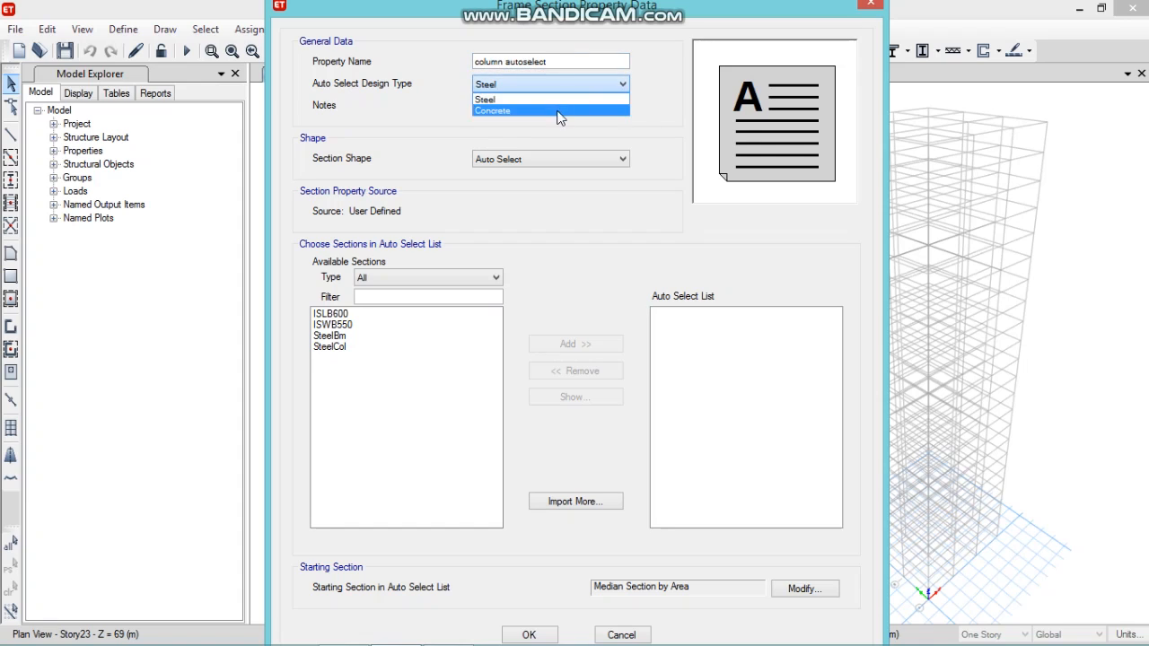
pyautogui.click(492, 108)
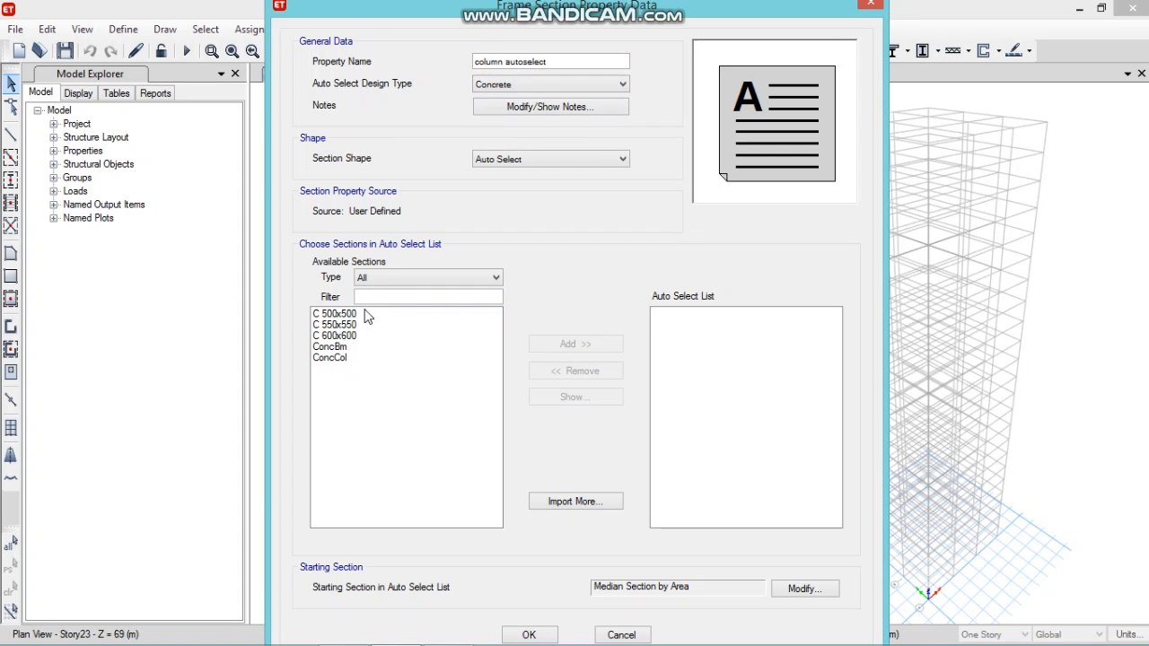
# Add C 500x500, C 550x550 and C 600x600 to the column autoselect list and accept it
pyautogui.moveTo(366, 316); pyautogui.dragTo(374, 341)
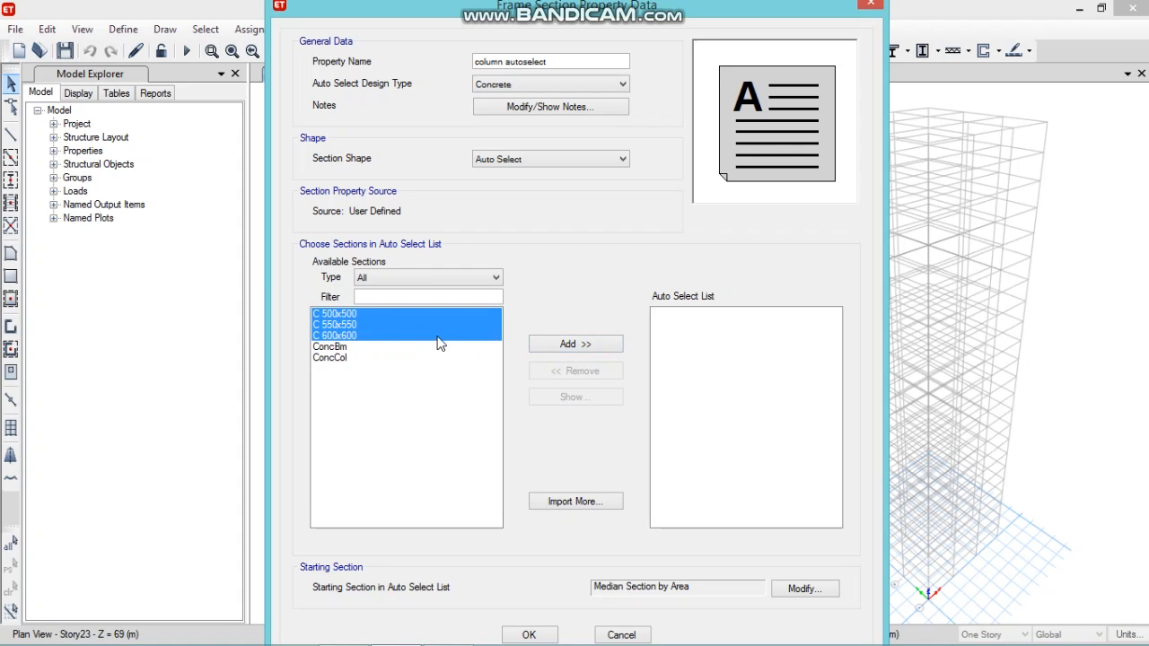
pyautogui.click(541, 343)
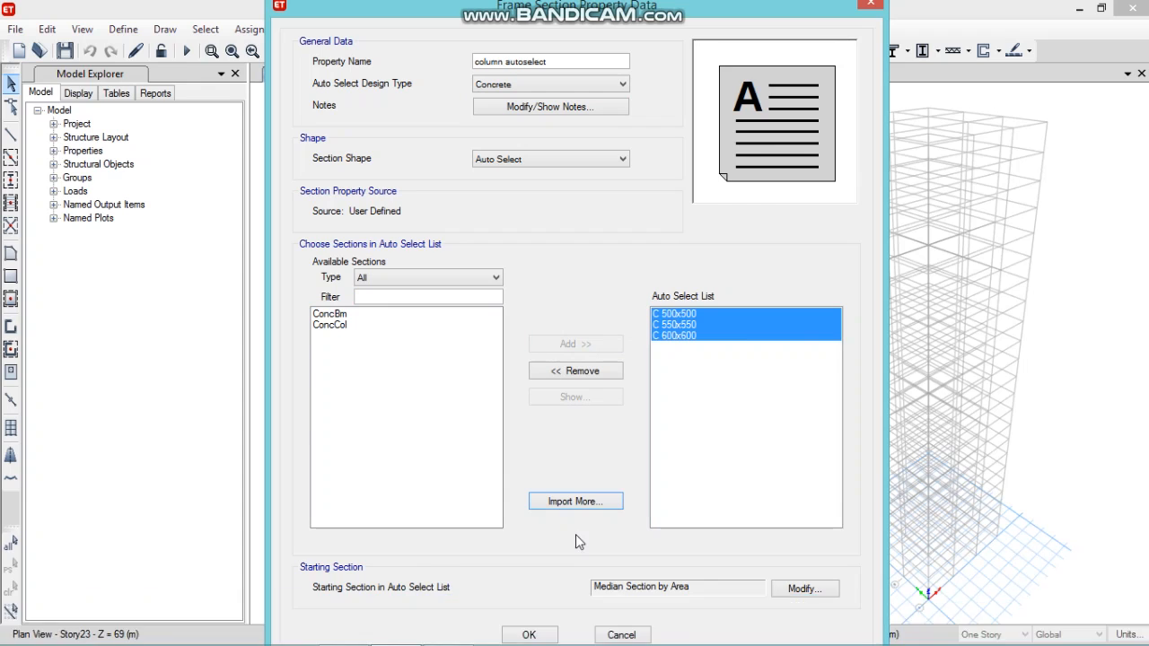
pyautogui.click(542, 634)
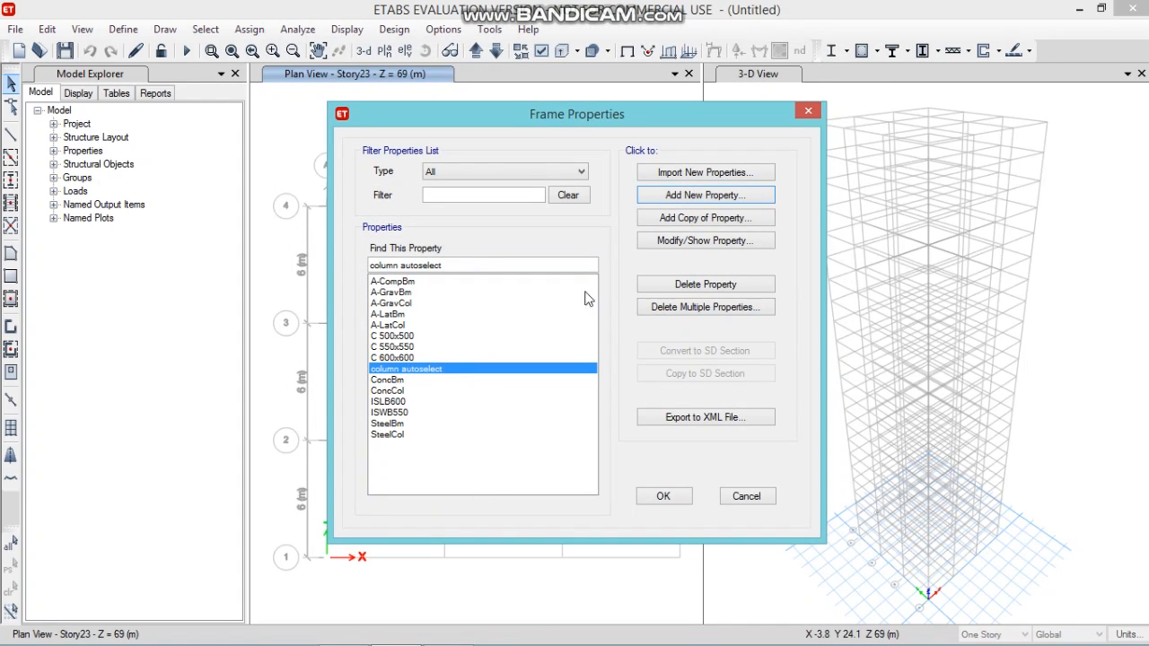
# Add a new concrete rectangular frame section named B 500x300 and assign it the M40 material
pyautogui.click(692, 198)
pyautogui.click(592, 193)
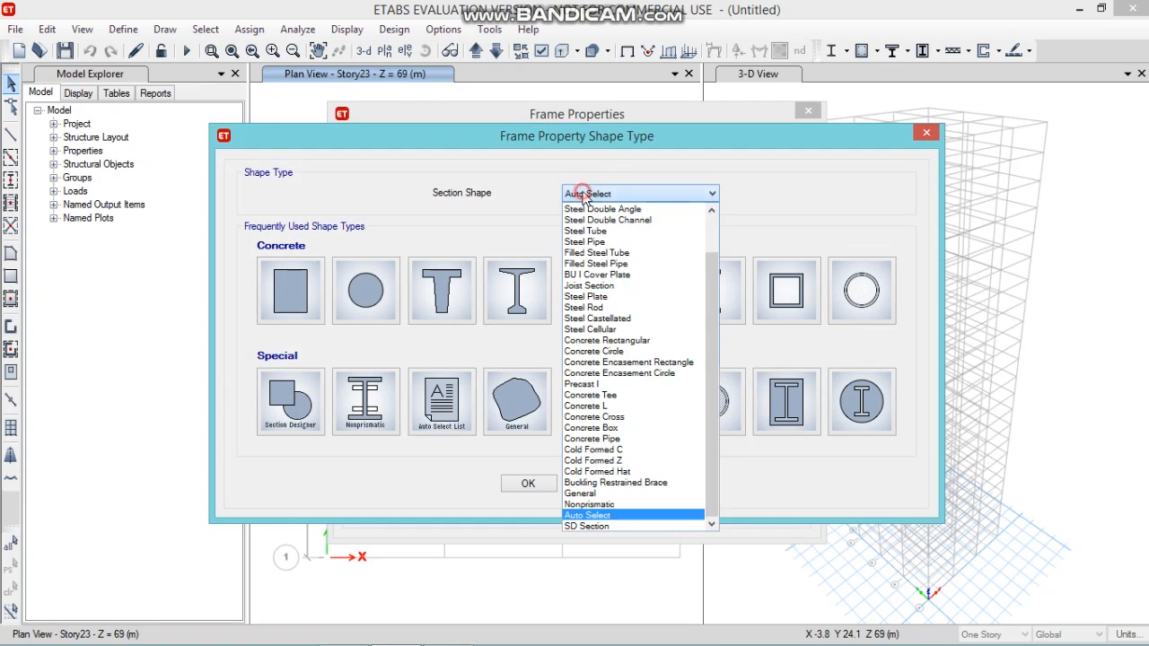
pyautogui.click(633, 341)
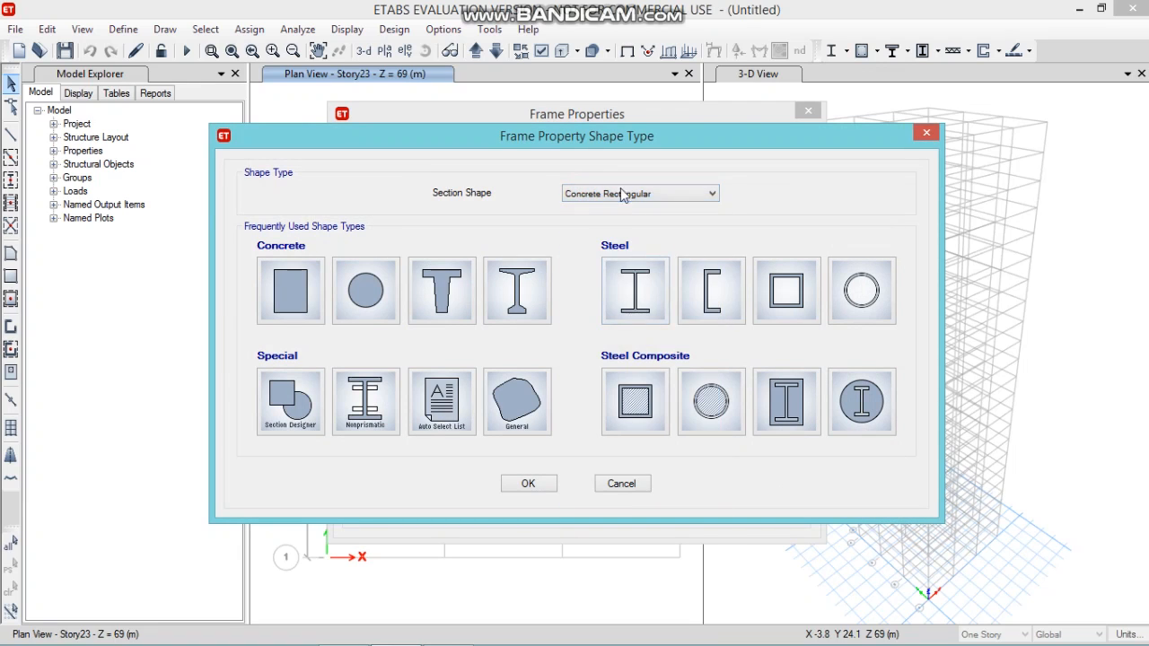
pyautogui.click(290, 289)
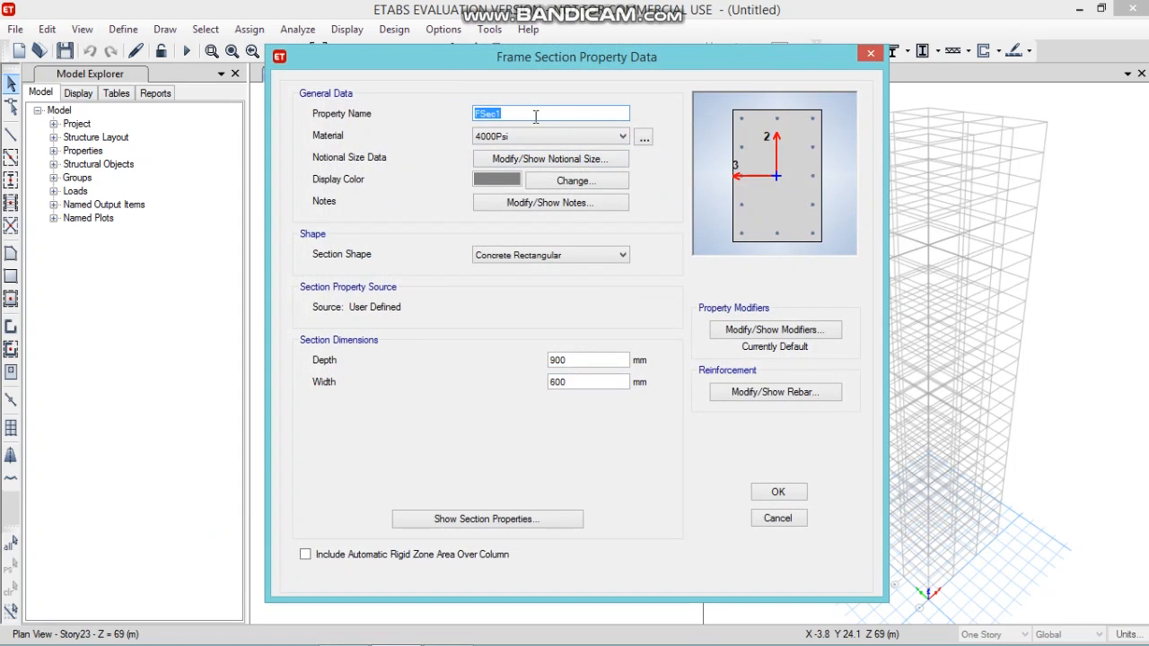
pyautogui.moveTo(533, 113); pyautogui.dragTo(474, 114)
pyautogui.press('BackSpace')
pyautogui.write('B 500x300')
pyautogui.click(578, 138)
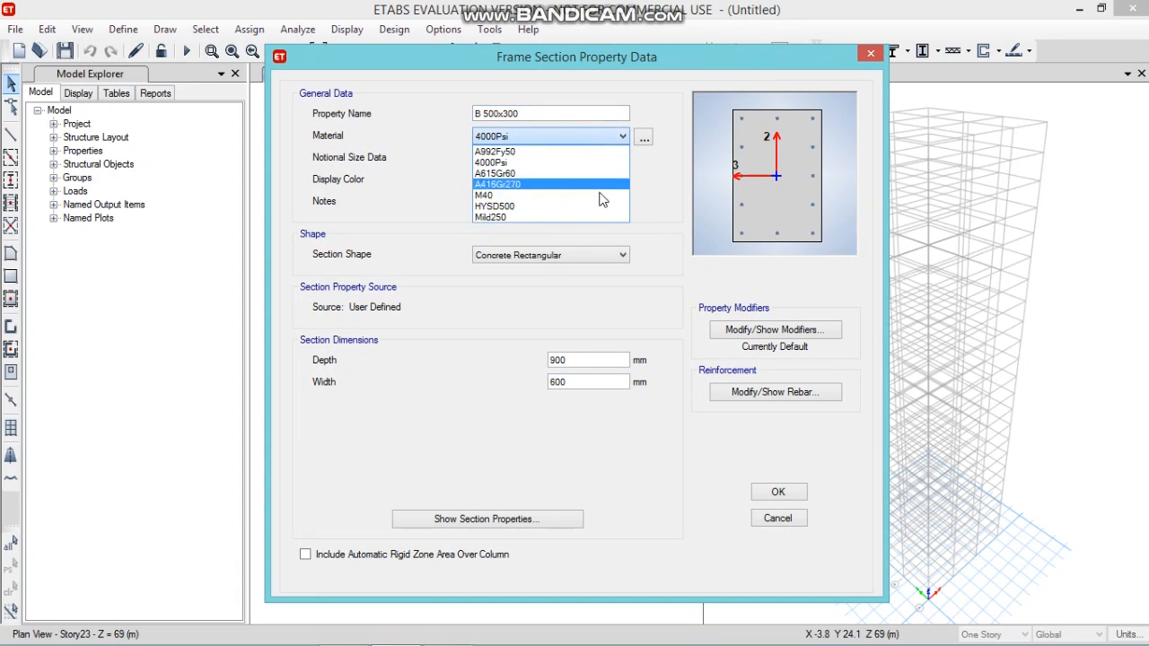
pyautogui.click(597, 194)
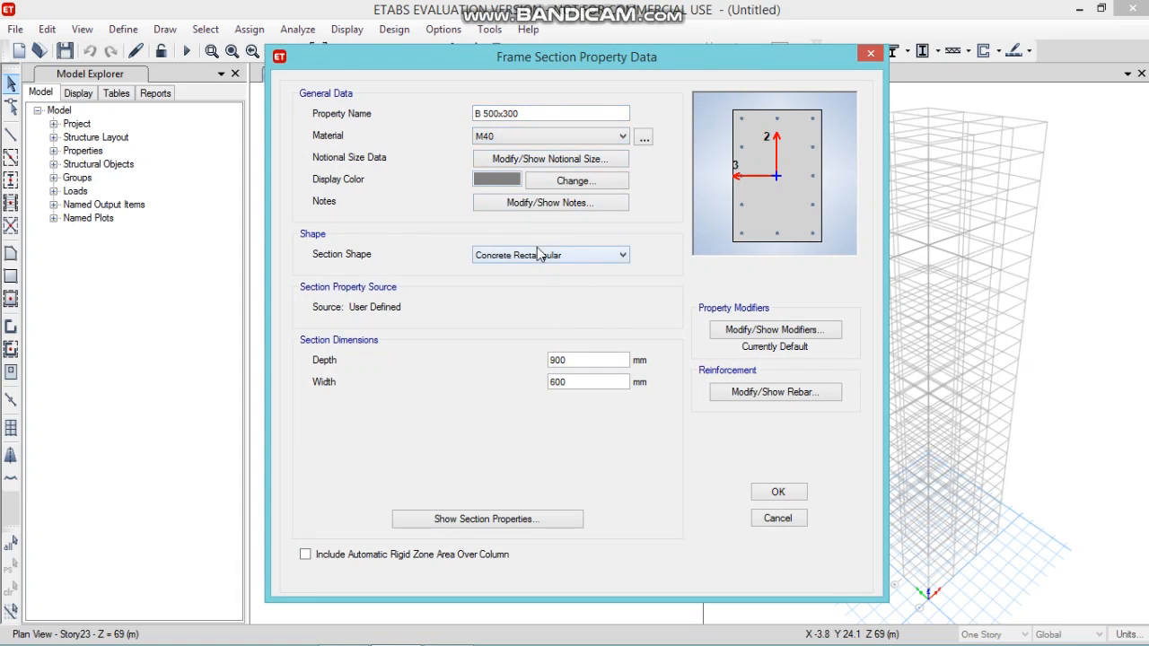
# Set the B 500x300 section's depth to 500 mm and its width to 300 mm
pyautogui.doubleClick(576, 360)
pyautogui.write('500')
pyautogui.doubleClick(557, 381)
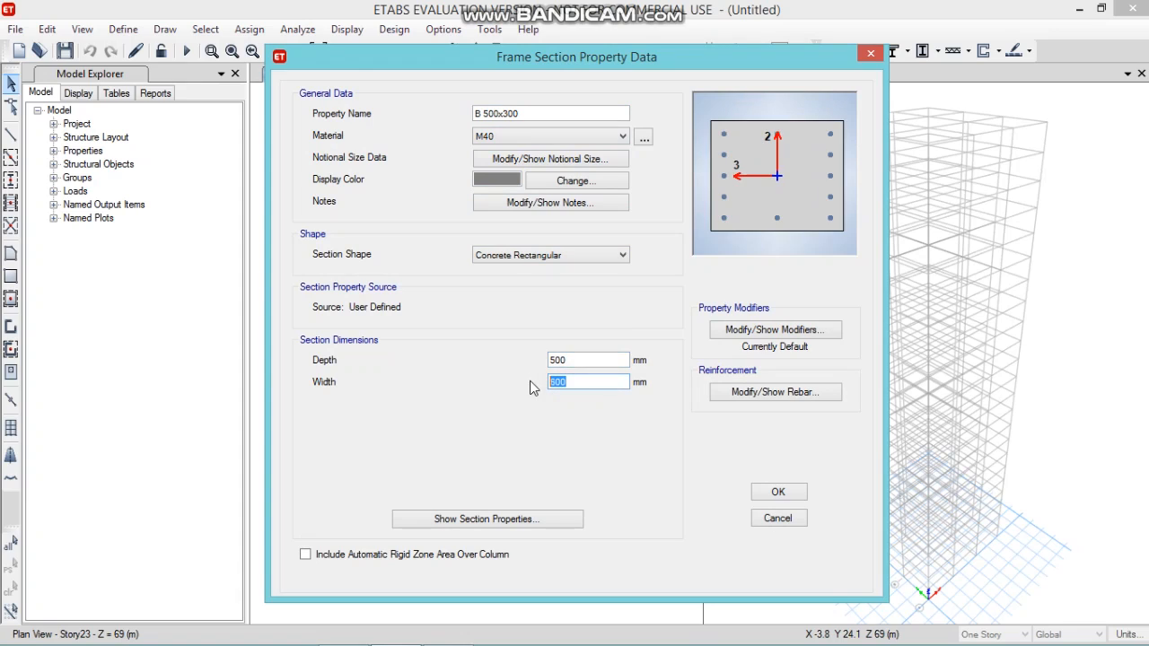
pyautogui.write('300')
# Set the B 500x300 section's longitudinal bars to HYSD500 and its confinement bars to Mild250
pyautogui.click(751, 390)
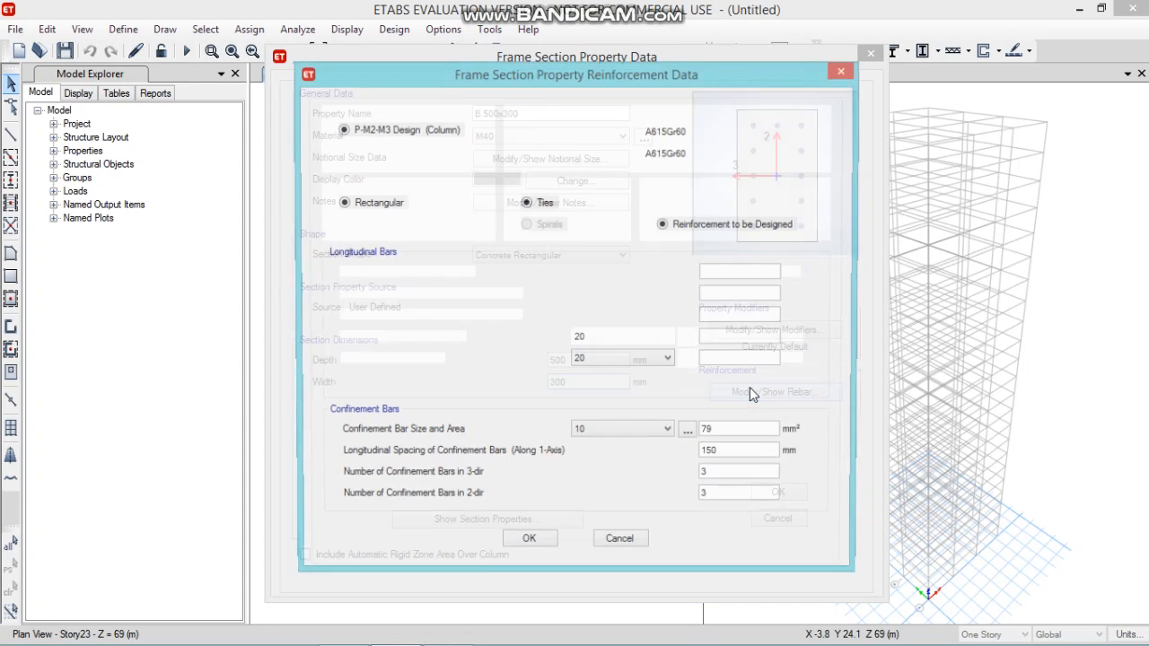
pyautogui.click(709, 132)
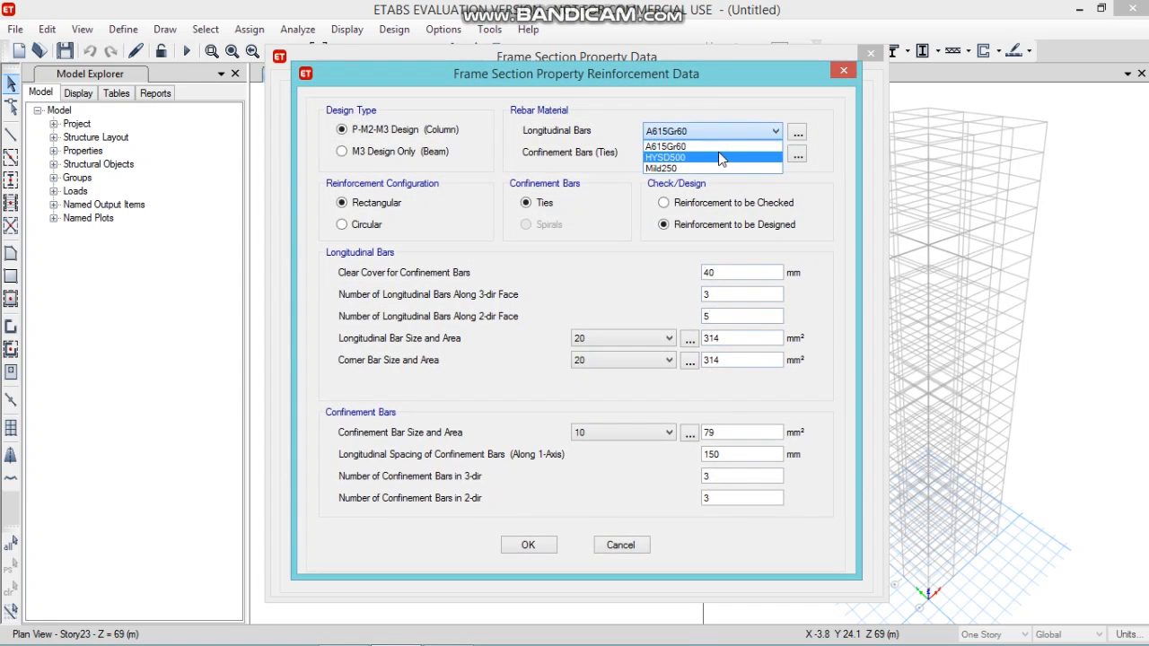
pyautogui.click(718, 152)
pyautogui.click(718, 151)
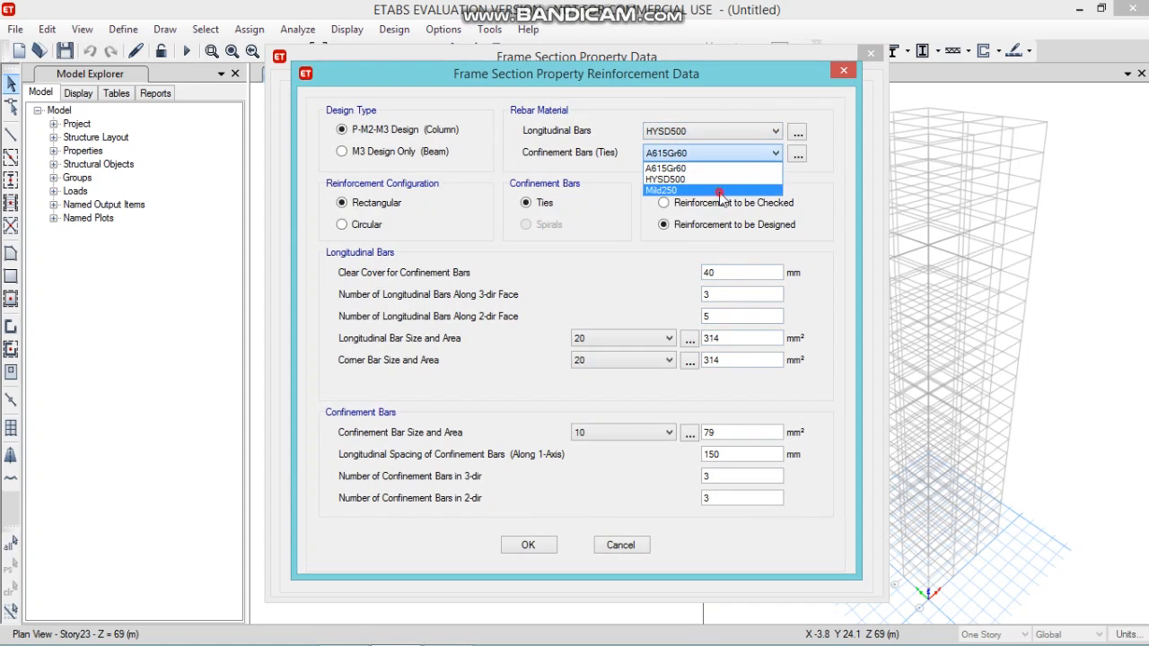
pyautogui.click(719, 191)
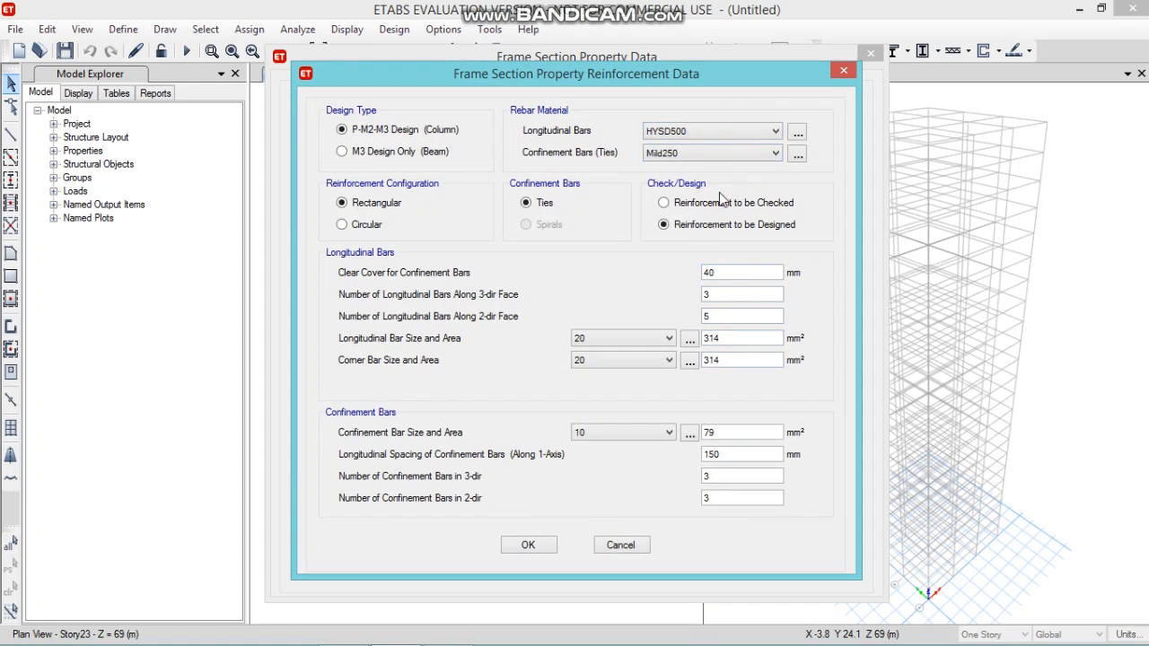
# Make B 500x300 an M3 Design Only (Beam) section with 25 mm top and bottom bar cover, and accept the section
pyautogui.click(342, 153)
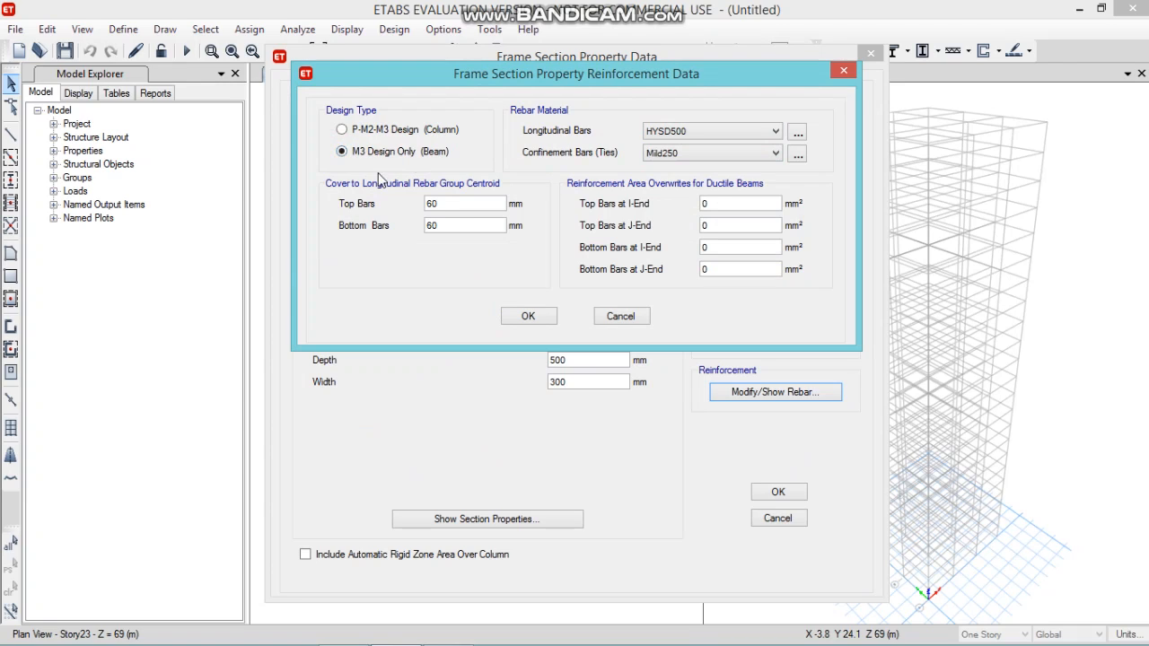
pyautogui.doubleClick(431, 204)
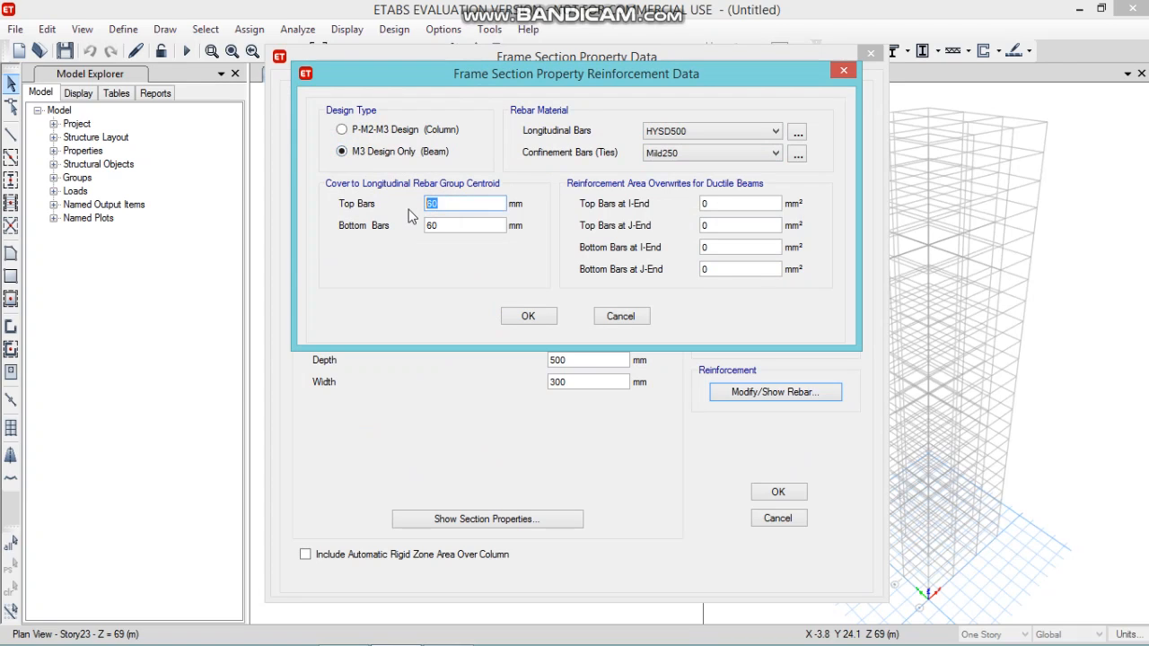
pyautogui.write('25')
pyautogui.doubleClick(437, 226)
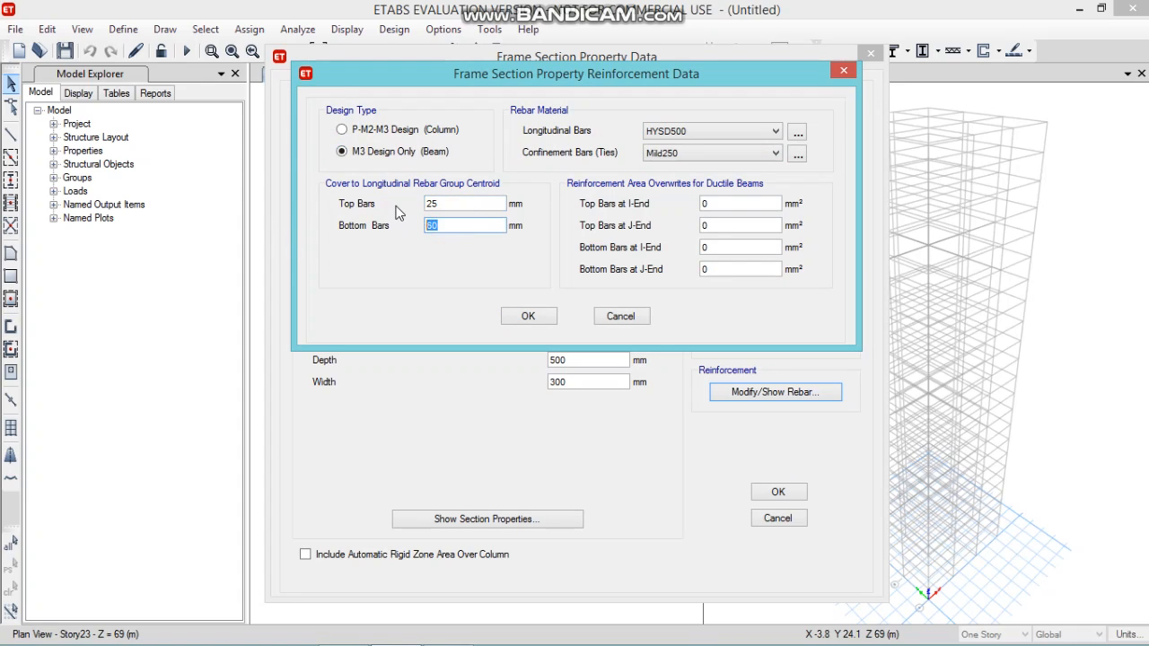
pyautogui.write('25')
pyautogui.click(531, 315)
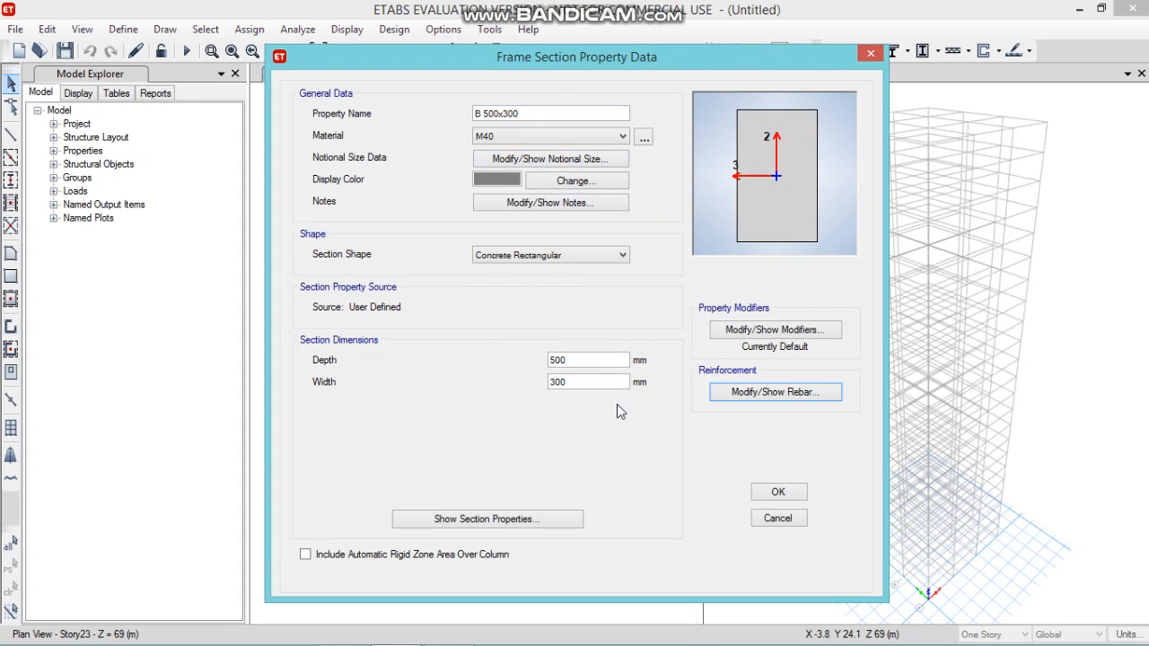
pyautogui.click(797, 491)
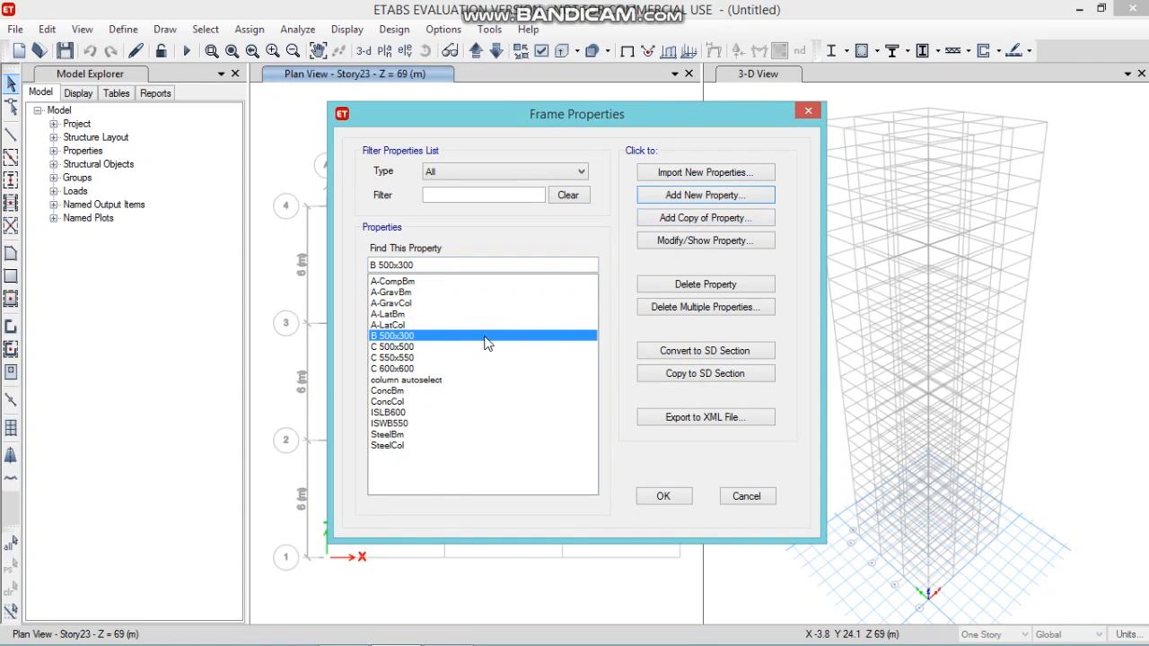
# Copy the B 500x300 section as B550x350 with a depth of 550 mm and a width of 350 mm
pyautogui.click(690, 218)
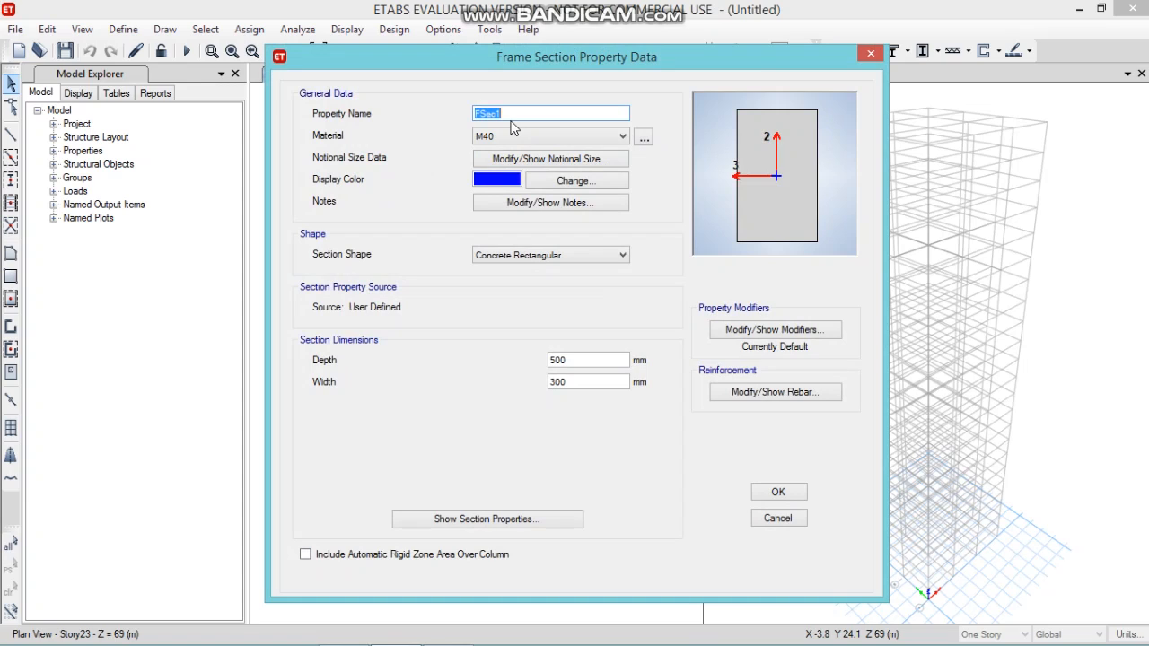
pyautogui.press('BackSpace')
pyautogui.write('B550x350')
pyautogui.click(574, 359)
pyautogui.doubleClick(573, 360)
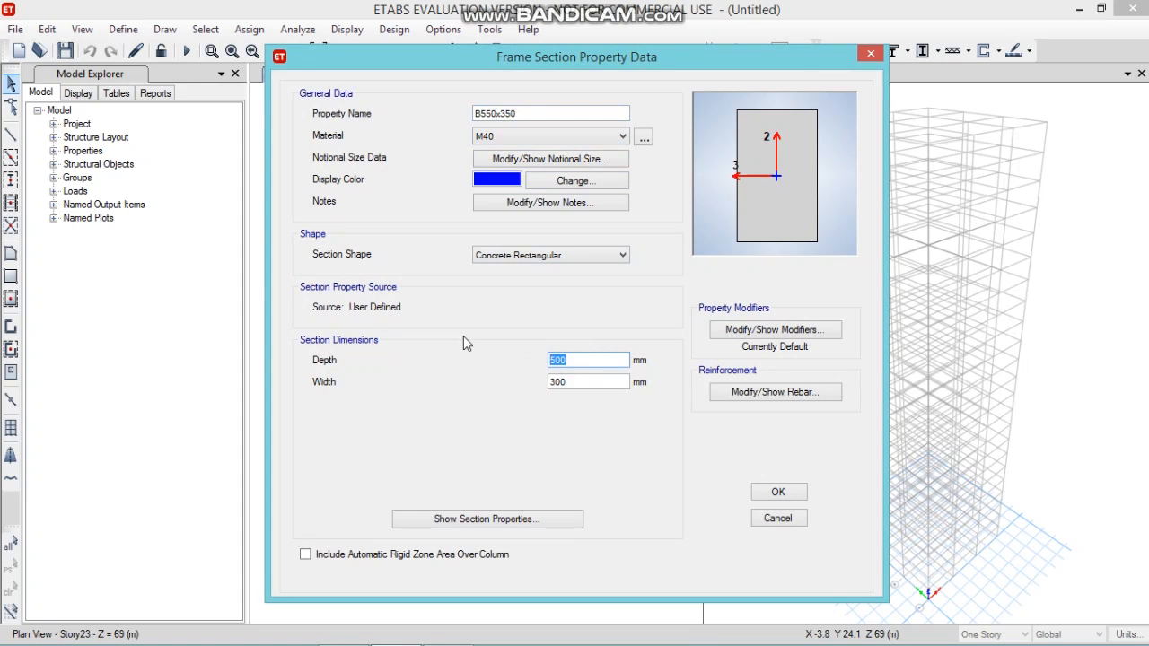
pyautogui.write('550')
pyautogui.press('Tab')
pyautogui.write('3')
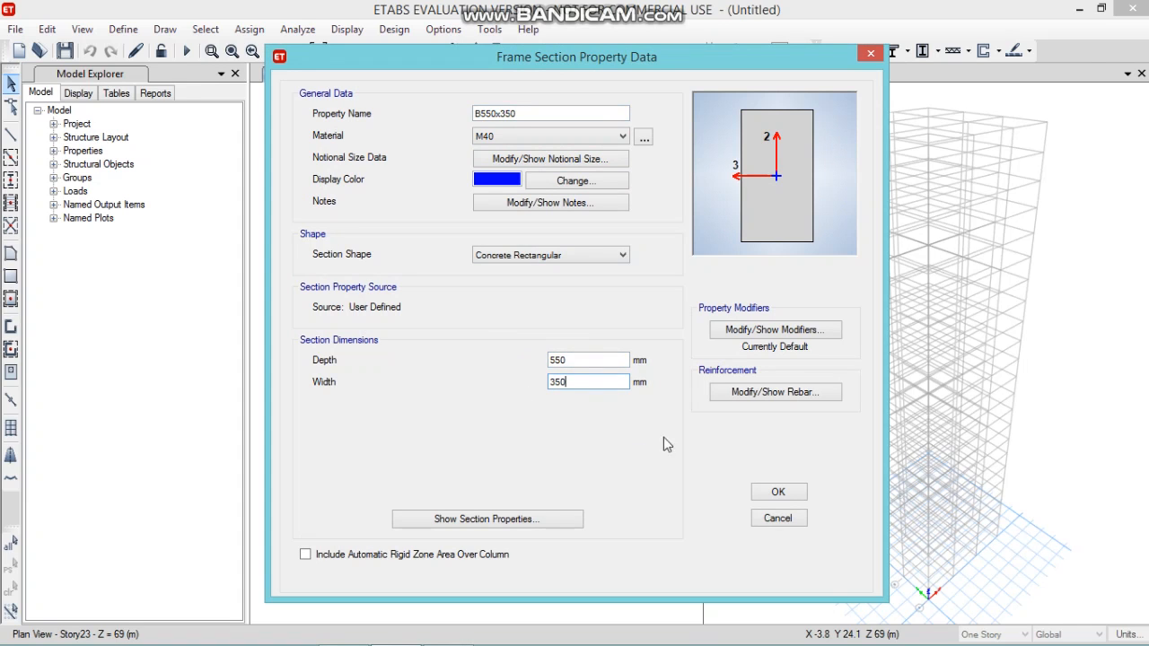
pyautogui.click(778, 492)
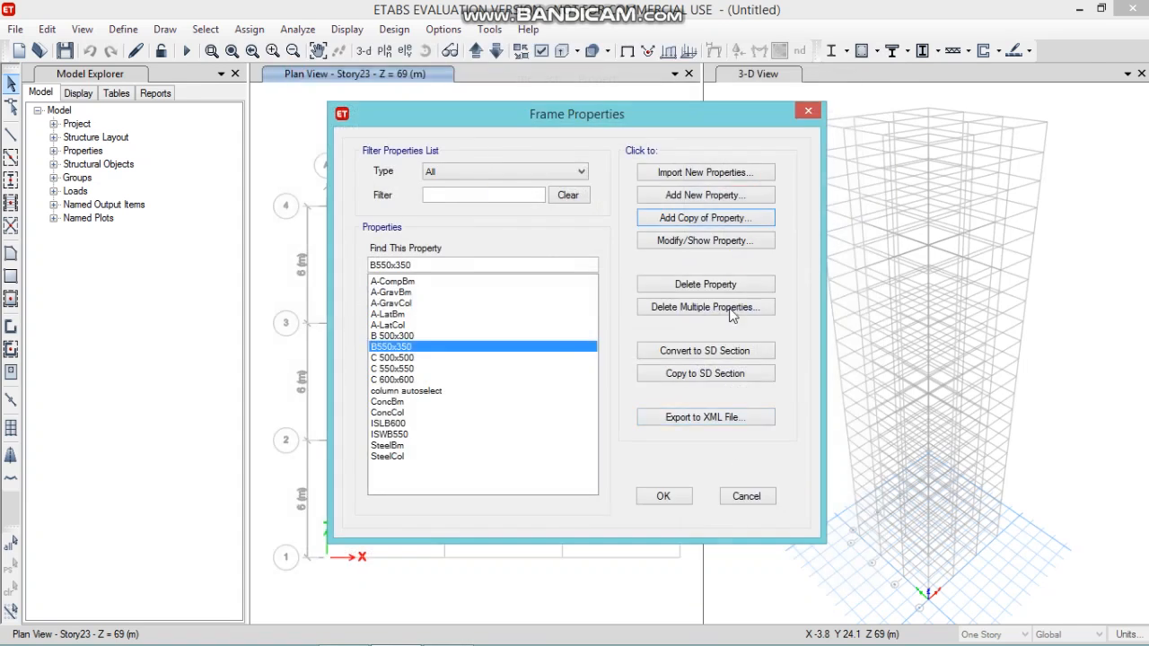
# Copy the B550x350 section as B600x400 with a depth of 600 mm and a width of 400 mm
pyautogui.click(714, 220)
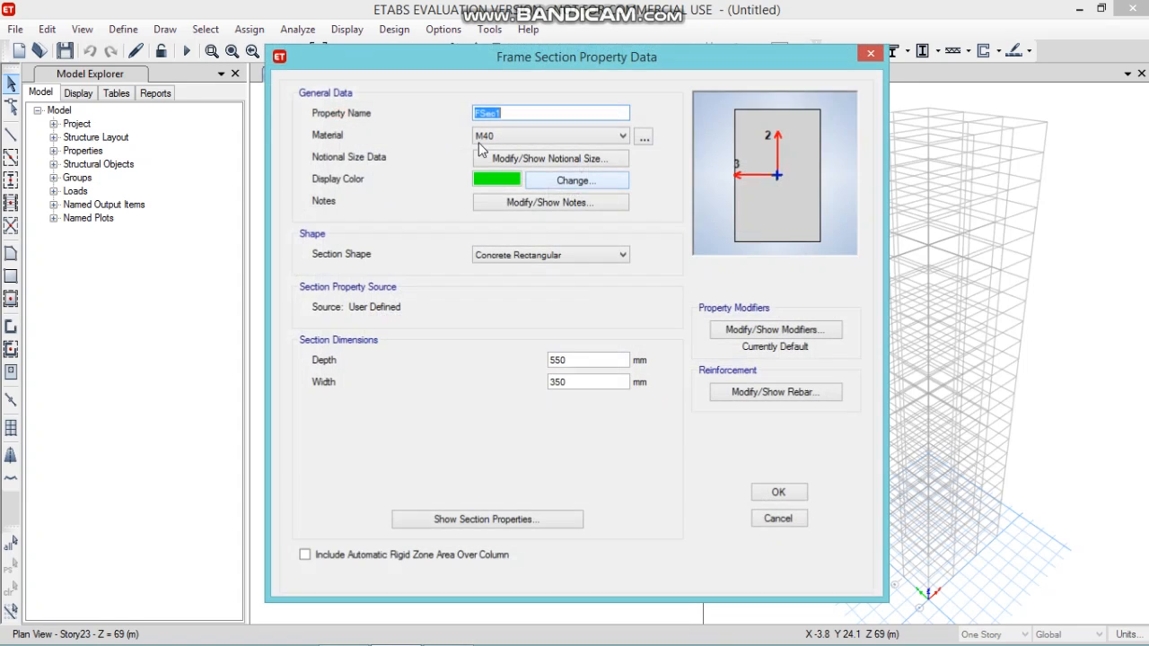
pyautogui.press('BackSpace')
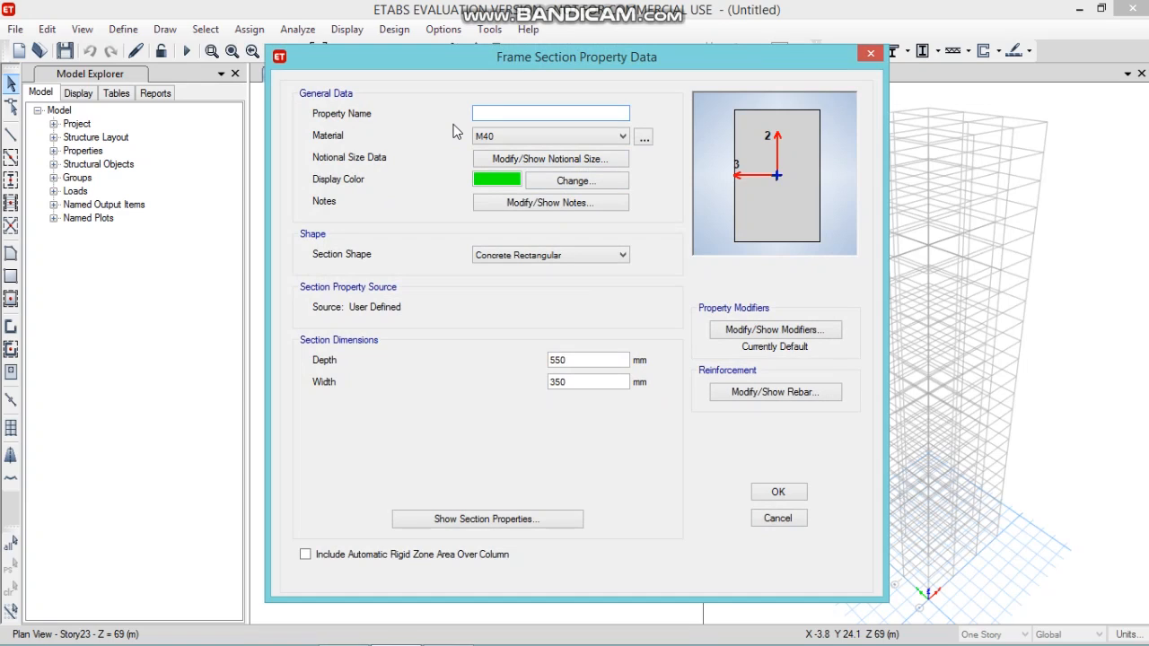
pyautogui.write('B600x400')
pyautogui.doubleClick(563, 360)
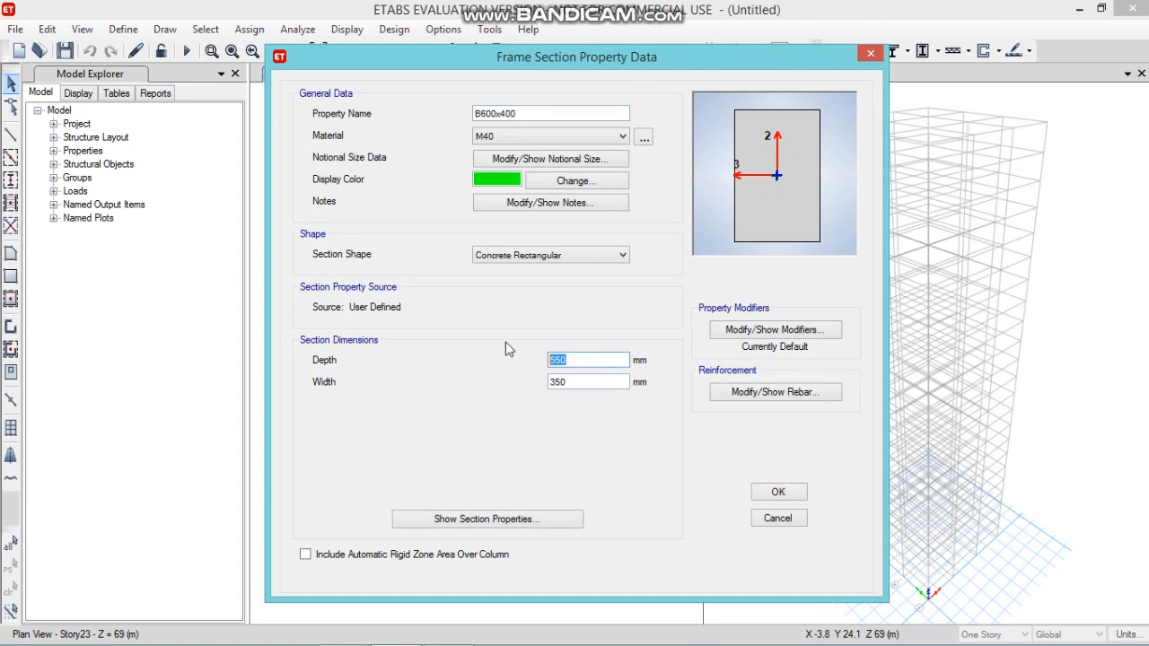
pyautogui.write('600')
pyautogui.click(568, 383)
pyautogui.doubleClick(569, 383)
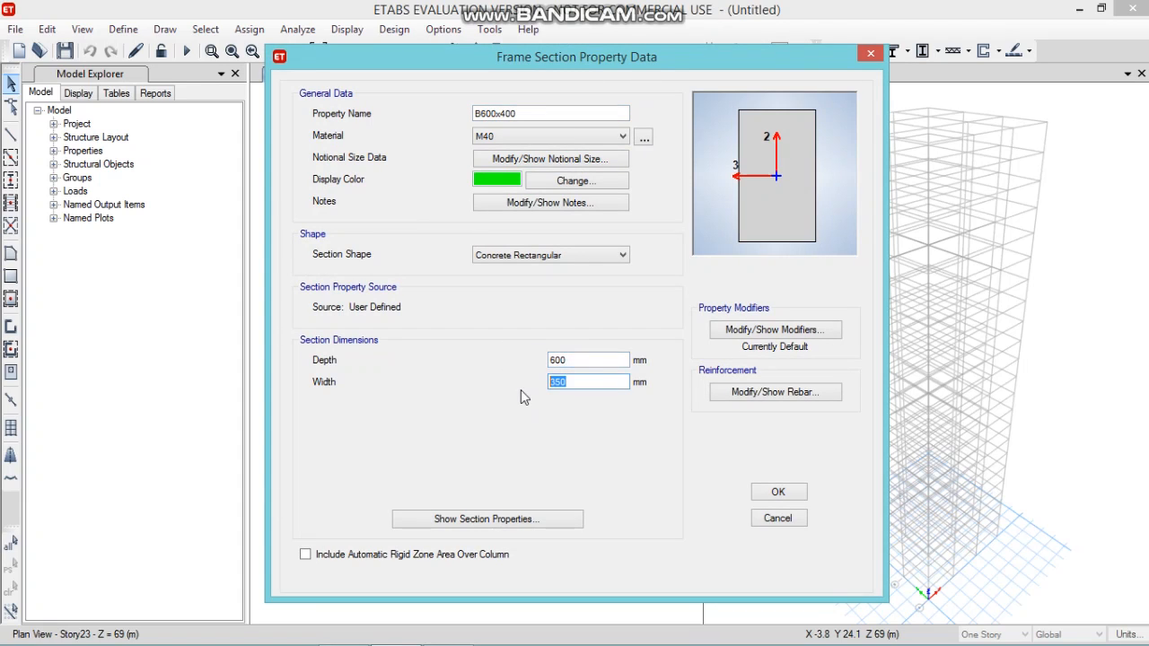
pyautogui.write('400')
pyautogui.click(796, 498)
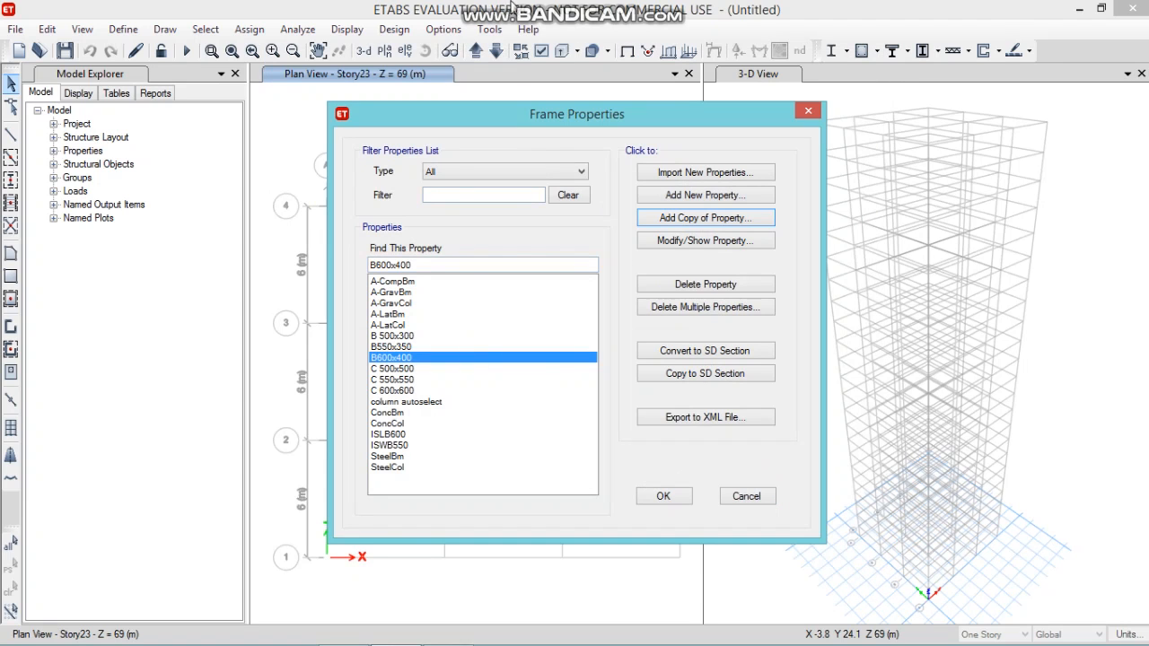
# Add a new auto select frame property named beam autoselect with the Concrete design type
pyautogui.moveTo(551, 2)
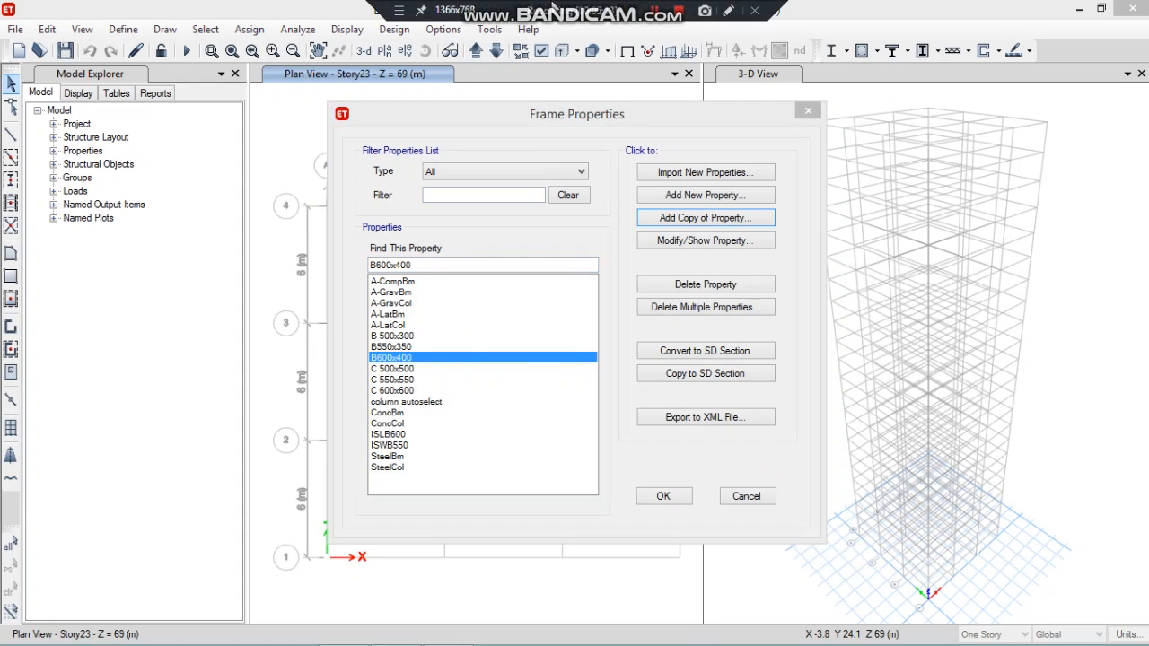
pyautogui.click(699, 195)
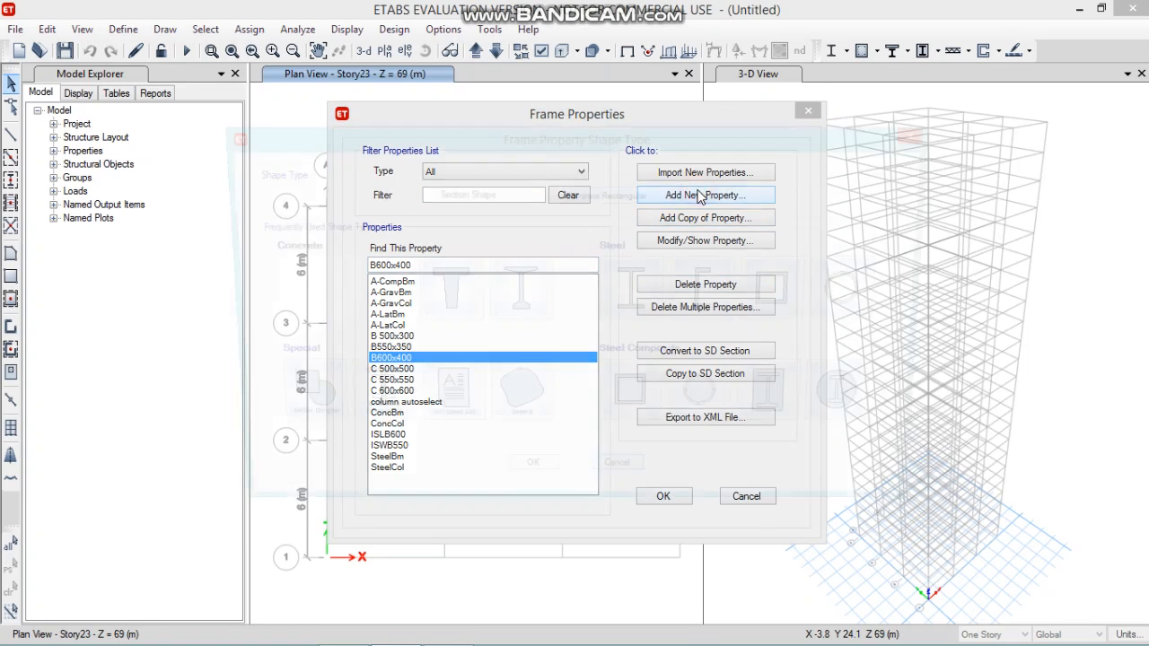
pyautogui.click(452, 407)
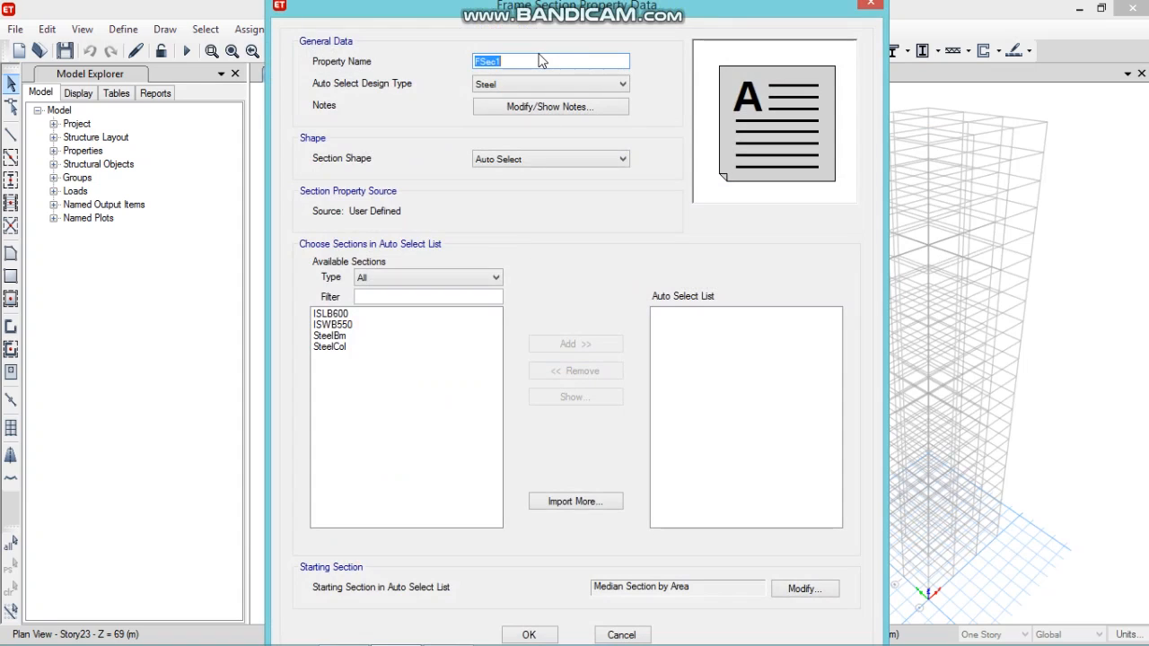
pyautogui.press('BackSpace')
pyautogui.write('beam autoselect')
pyautogui.click(553, 84)
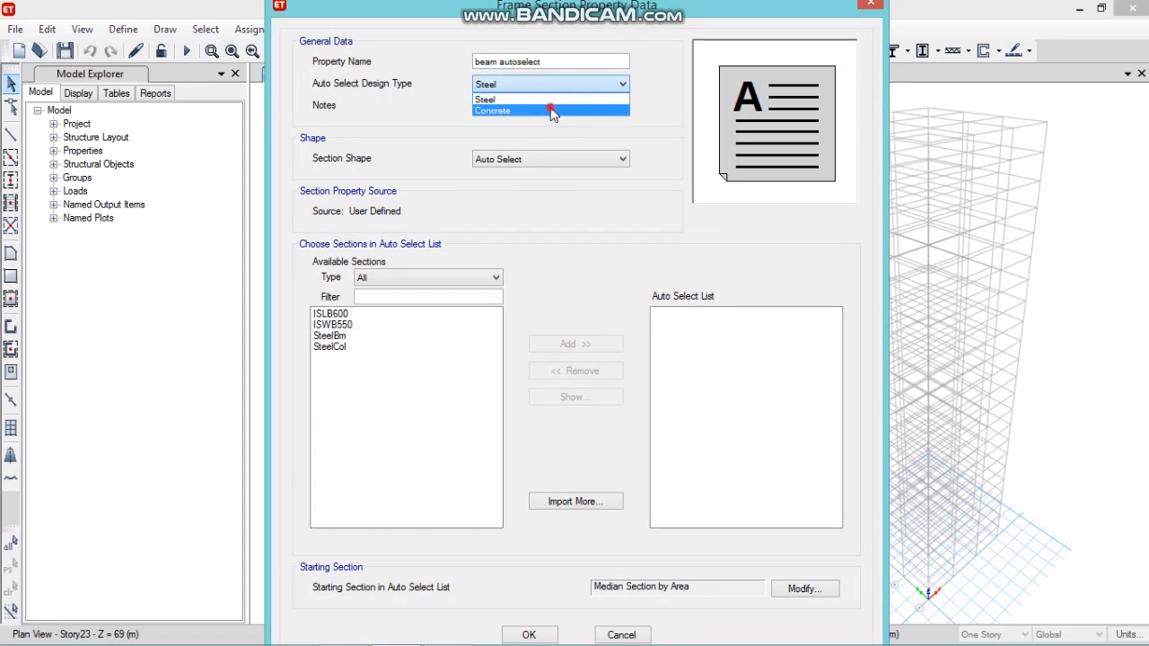
pyautogui.click(551, 111)
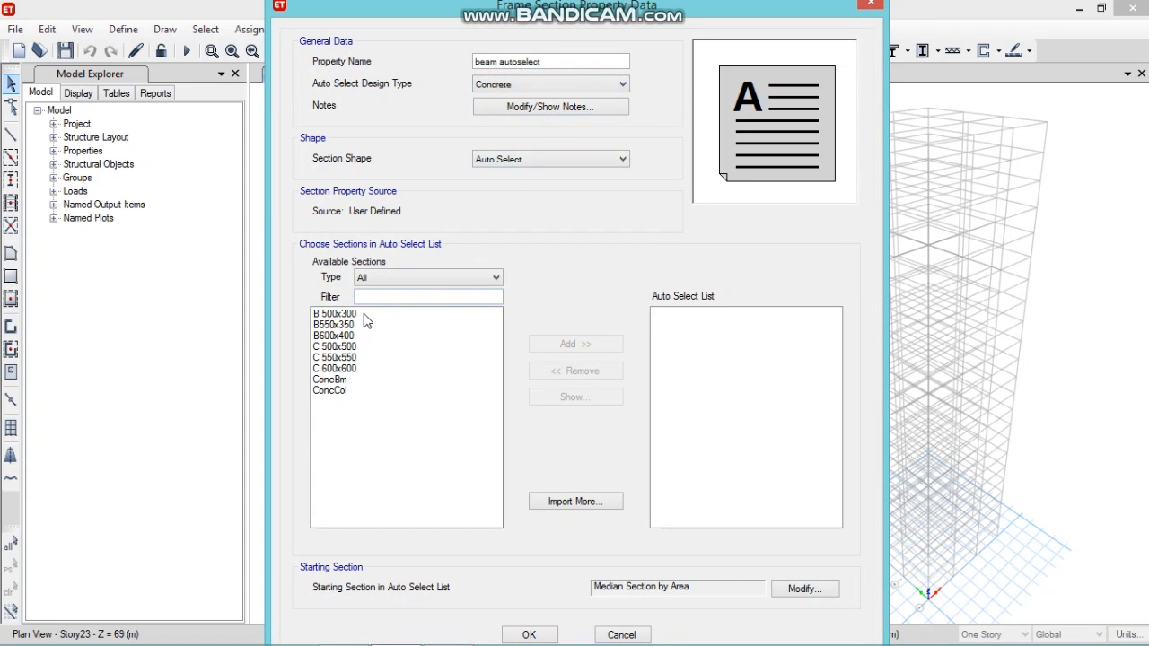
# Add B 500x300, B550x350 and B600x400 to the beam autoselect list and accept the frame properties
pyautogui.moveTo(363, 313); pyautogui.dragTo(368, 345)
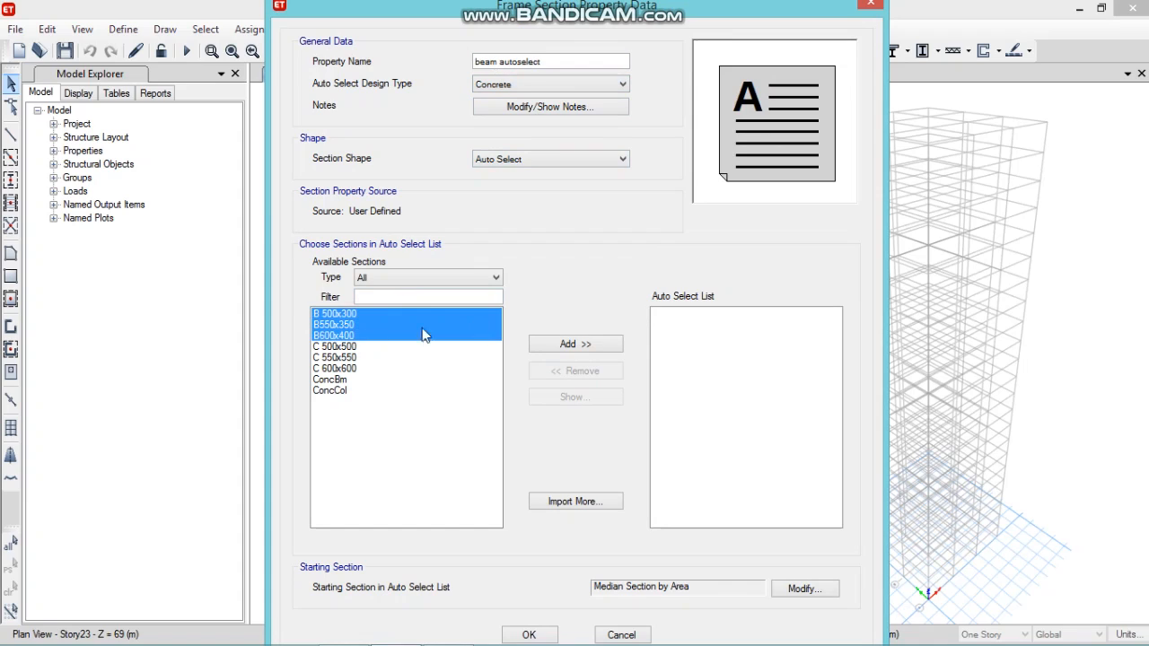
pyautogui.click(573, 344)
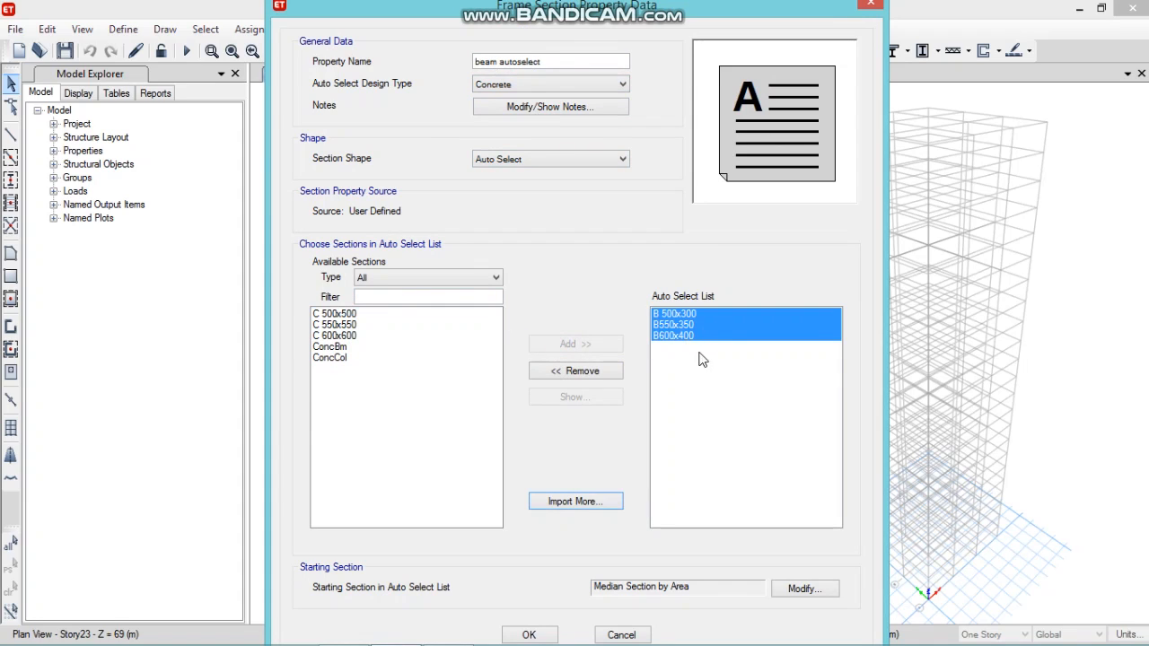
pyautogui.click(551, 635)
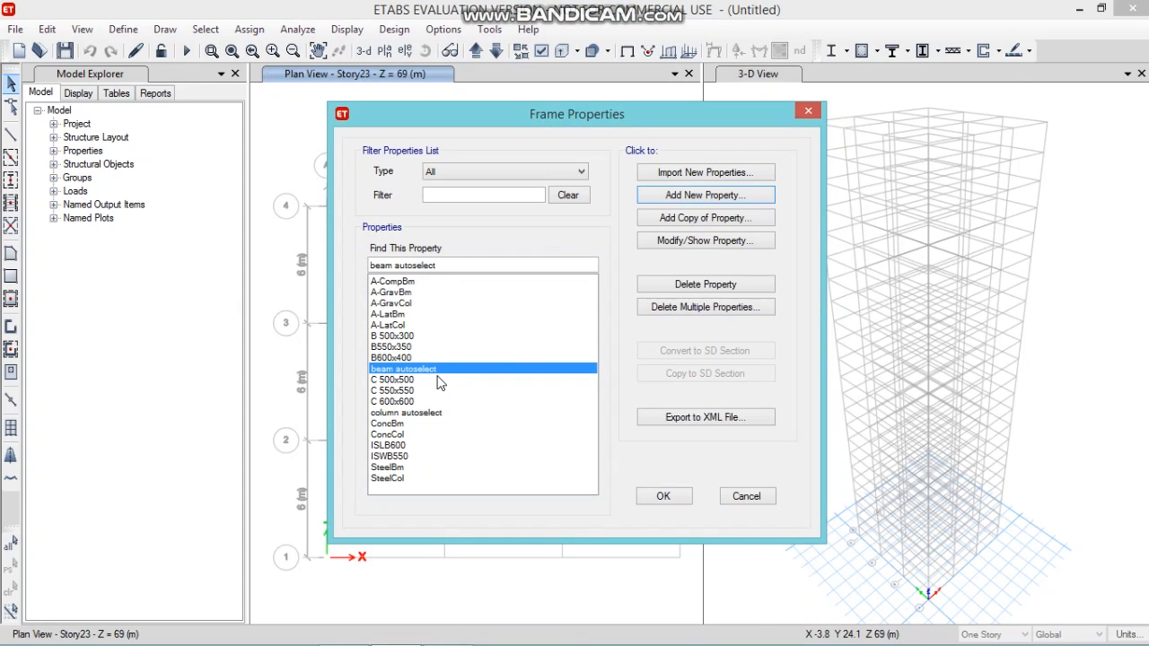
pyautogui.click(688, 500)
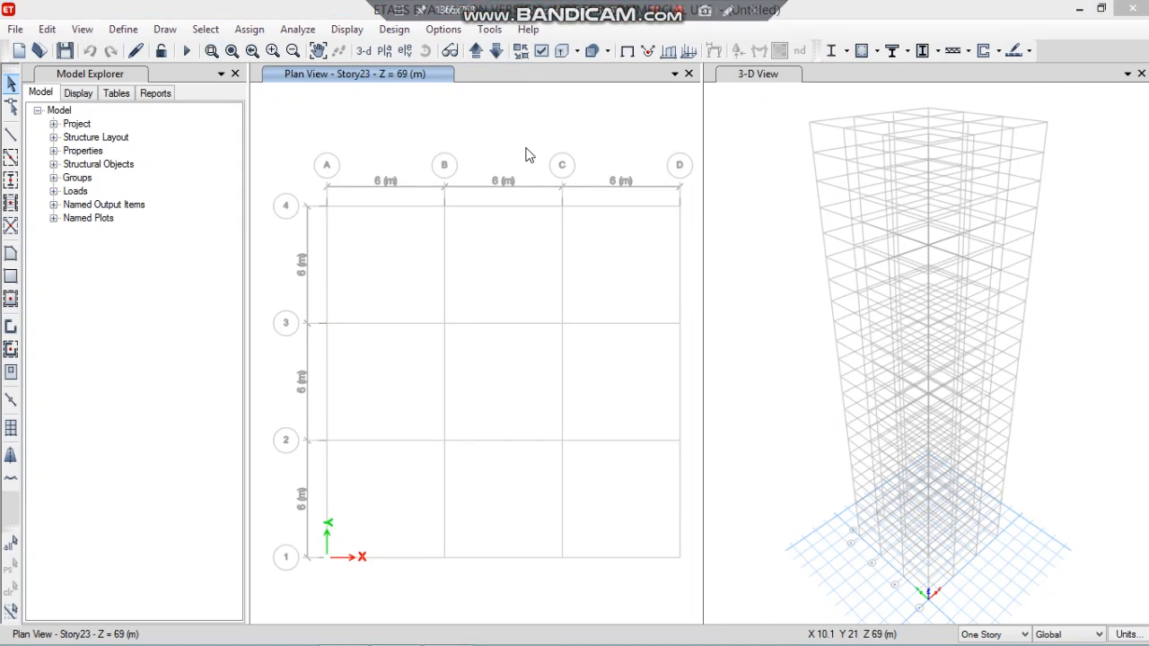
# Add a slab property named Slab150 with M40 material, edit its thickness and accept the slab properties
pyautogui.click(123, 28)
pyautogui.moveTo(150, 78)
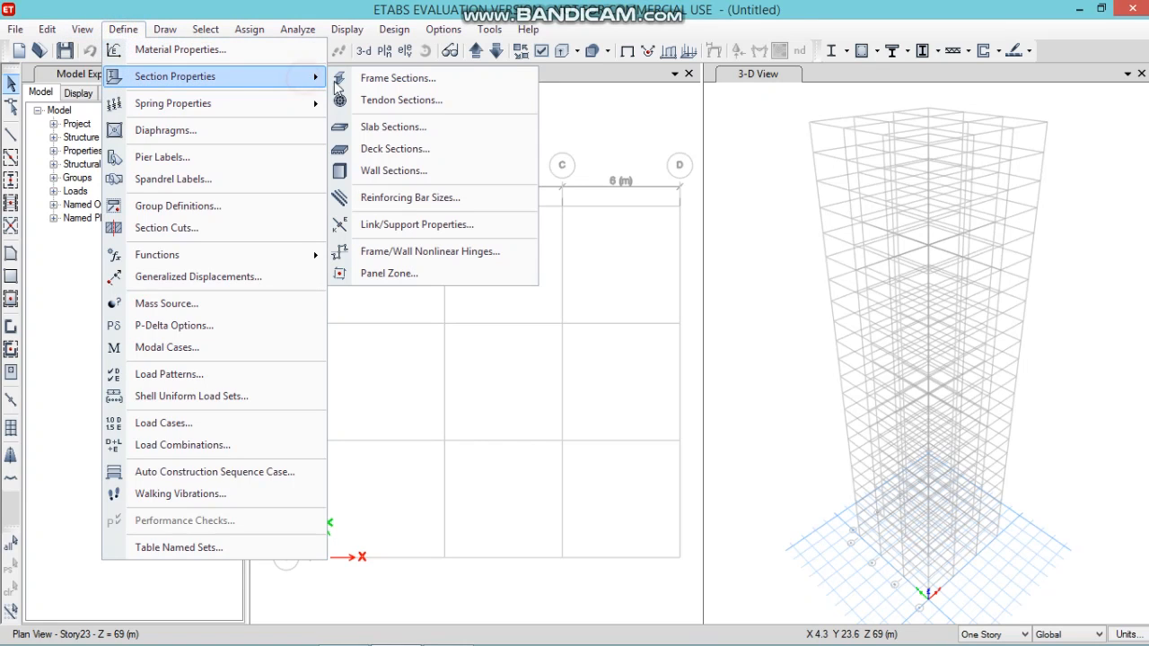
pyautogui.click(384, 127)
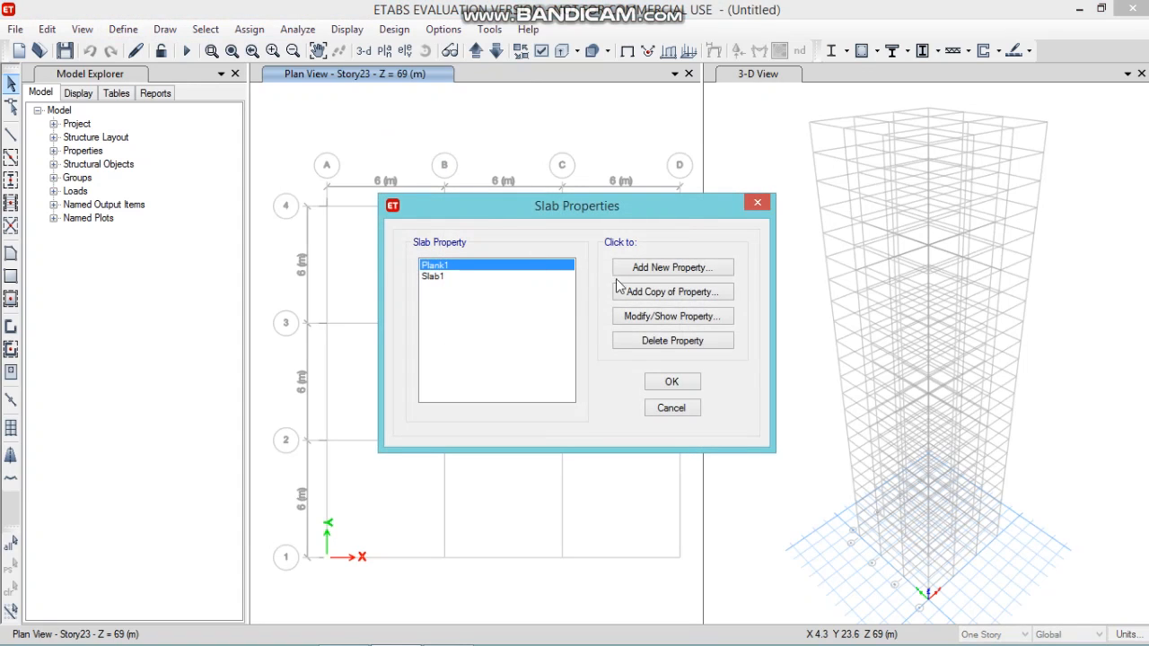
pyautogui.click(677, 269)
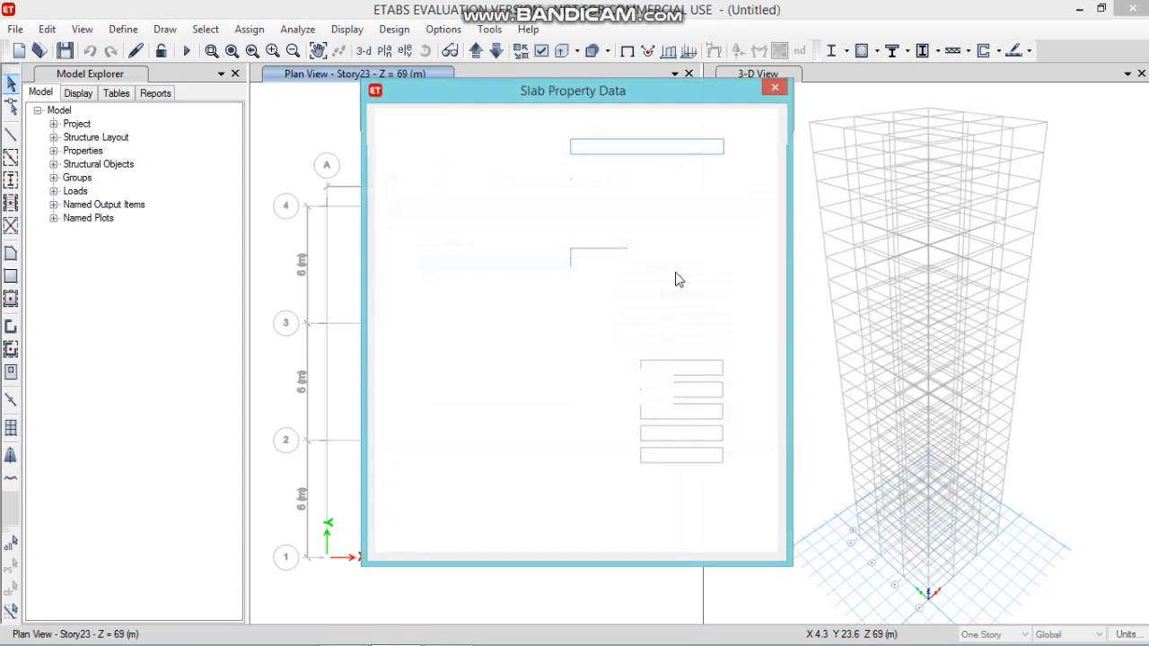
pyautogui.click(606, 142)
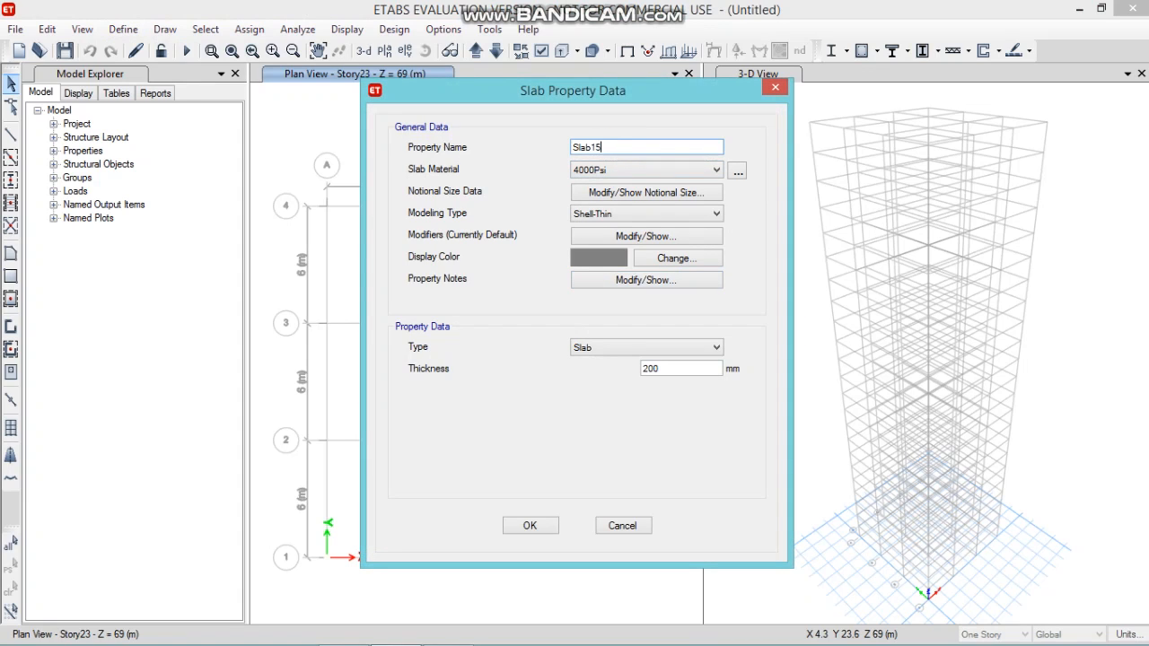
pyautogui.click(701, 171)
pyautogui.click(679, 229)
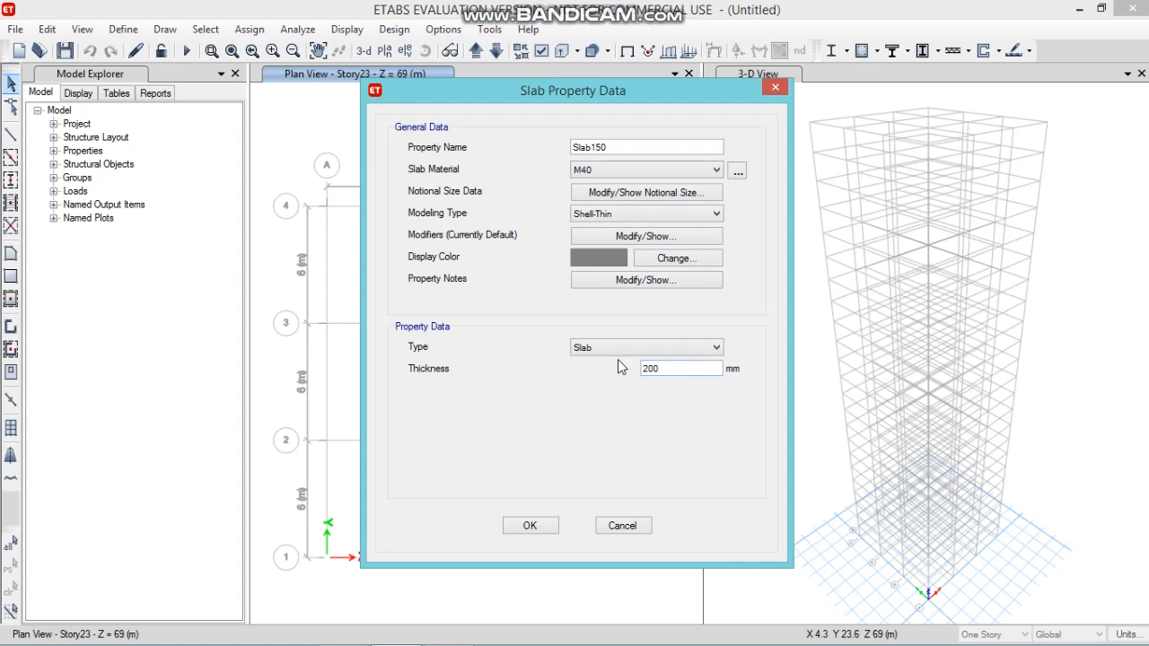
pyautogui.click(672, 370)
pyautogui.click(529, 526)
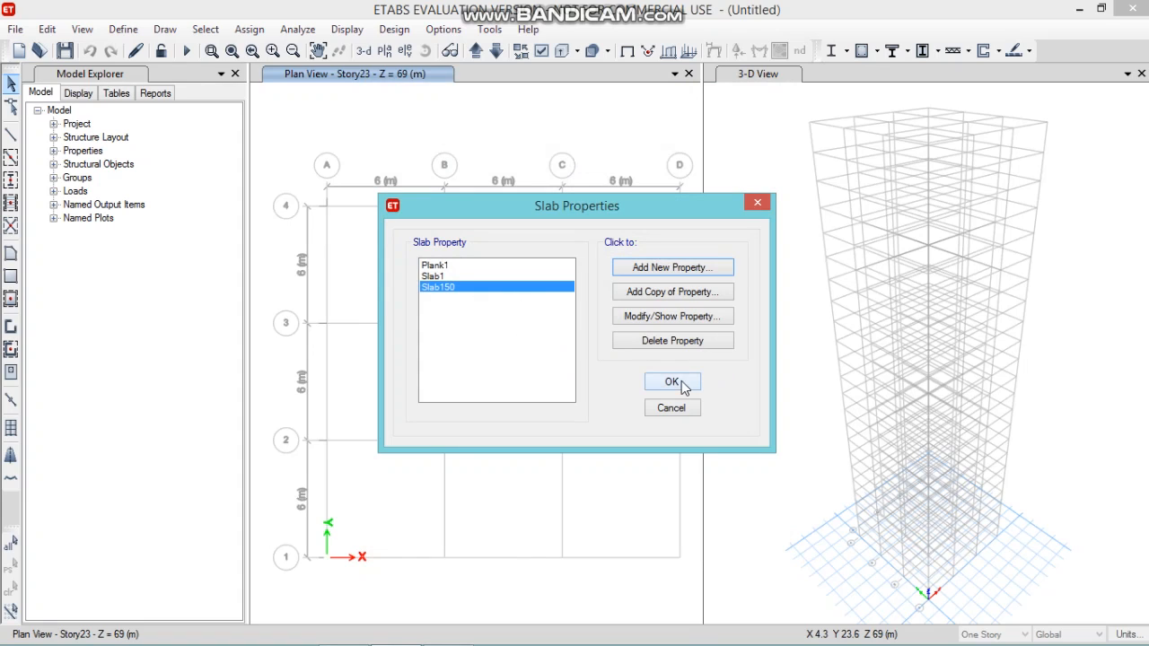
pyautogui.click(673, 383)
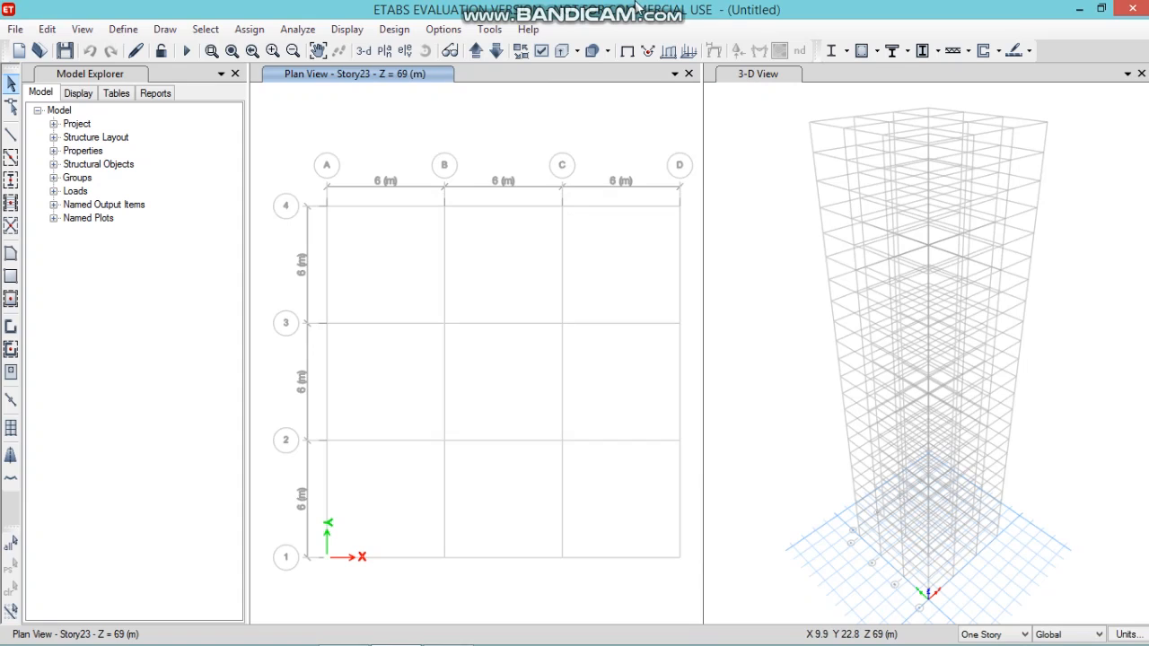
pyautogui.moveTo(639, 9)
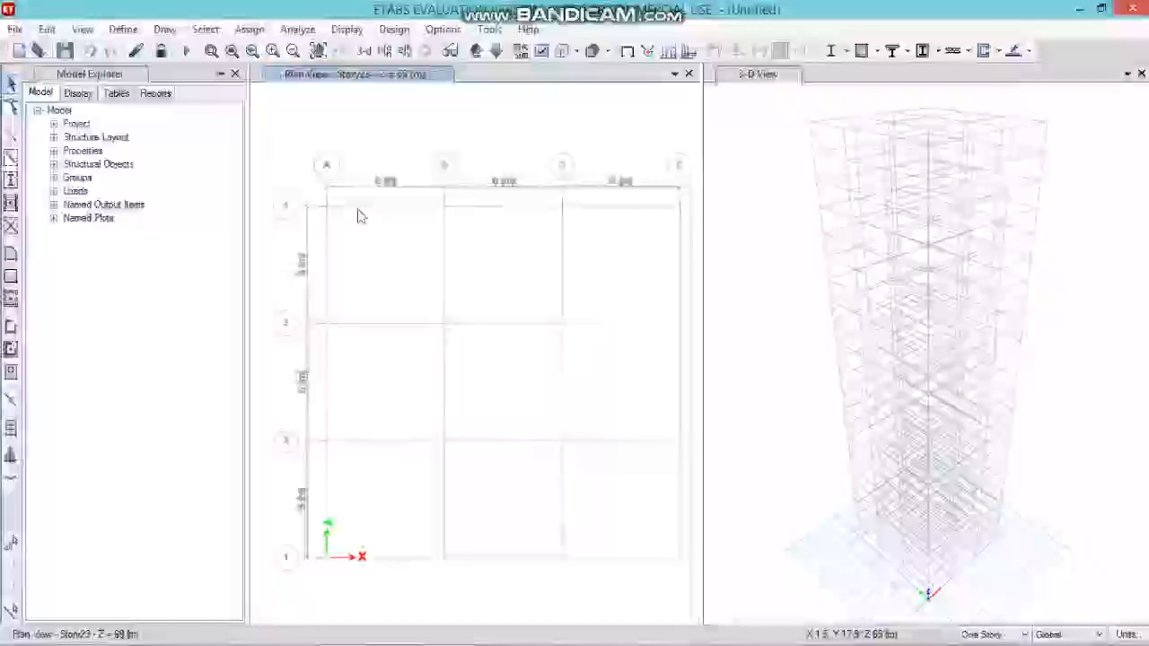
pyautogui.click(122, 29)
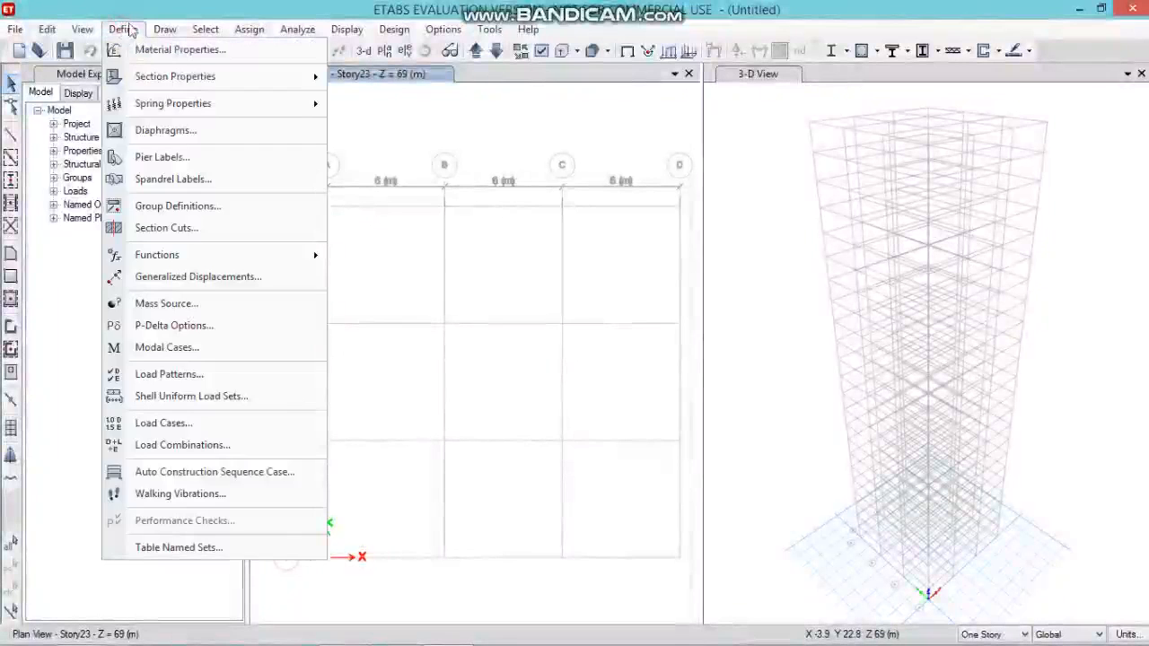
pyautogui.click(124, 29)
pyautogui.click(130, 26)
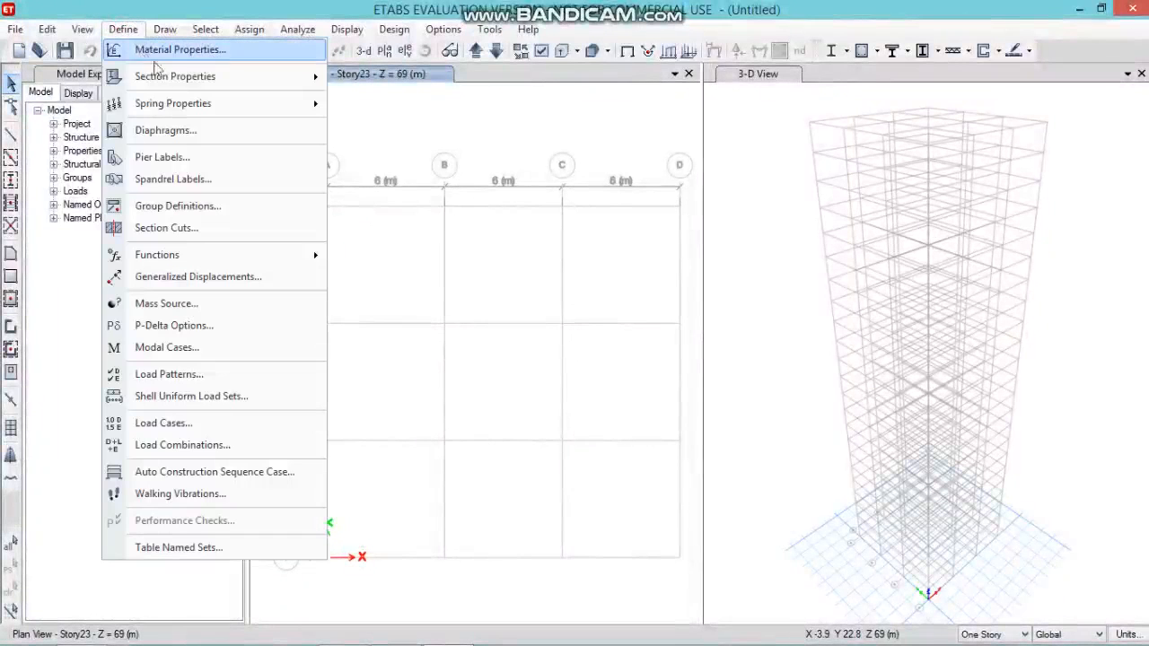
pyautogui.moveTo(296, 103)
pyautogui.click(560, 109)
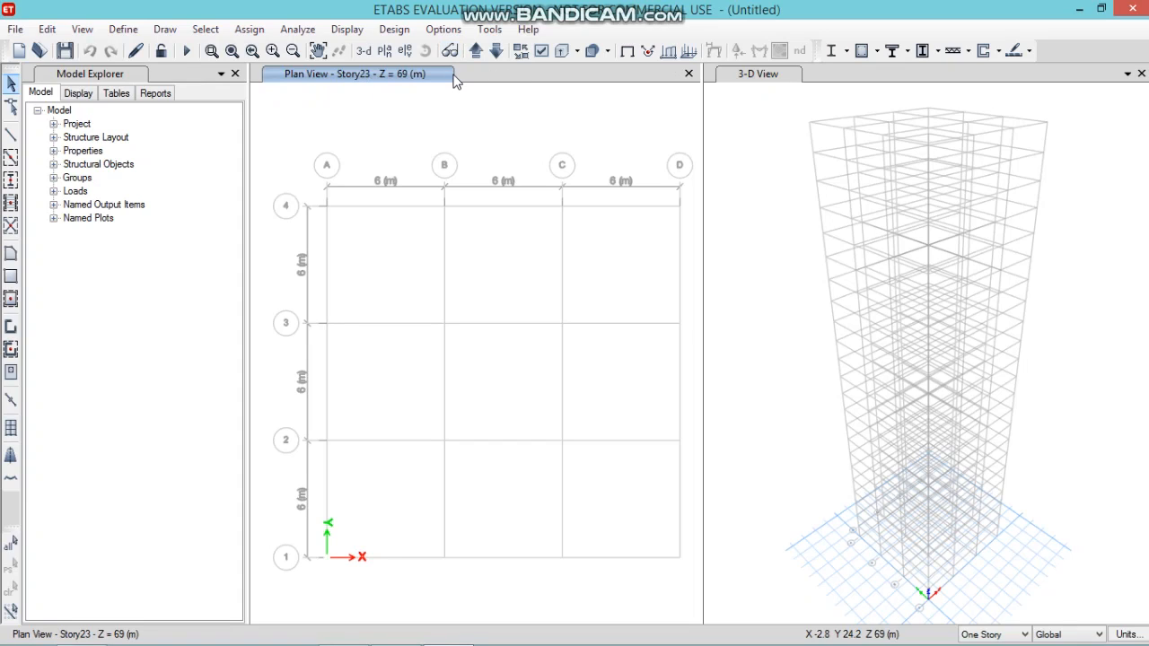
# Bring the plan view to Story1 and start quick column drawing with the column autoselect property
pyautogui.click(496, 52)
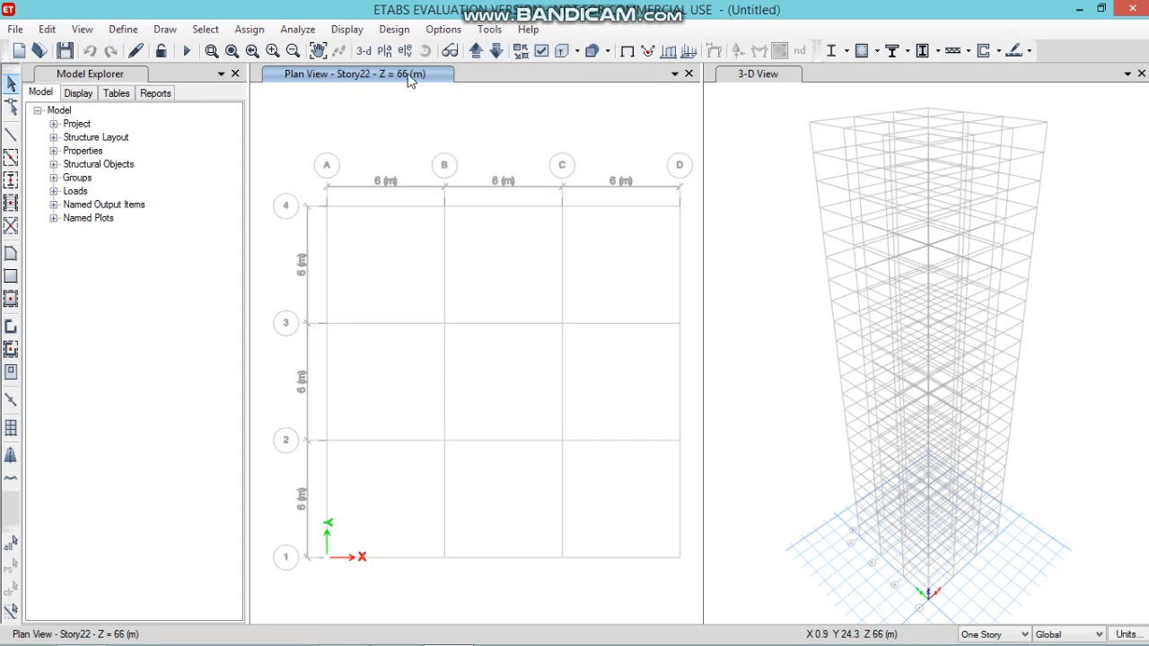
pyautogui.click(474, 54)
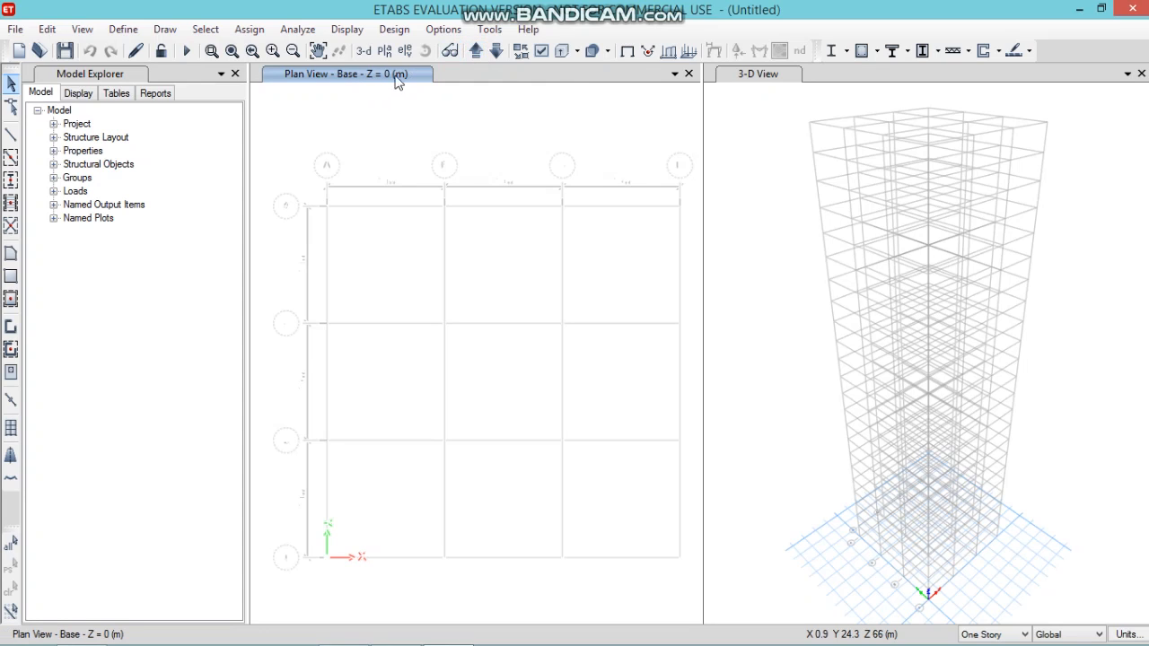
pyautogui.click(474, 55)
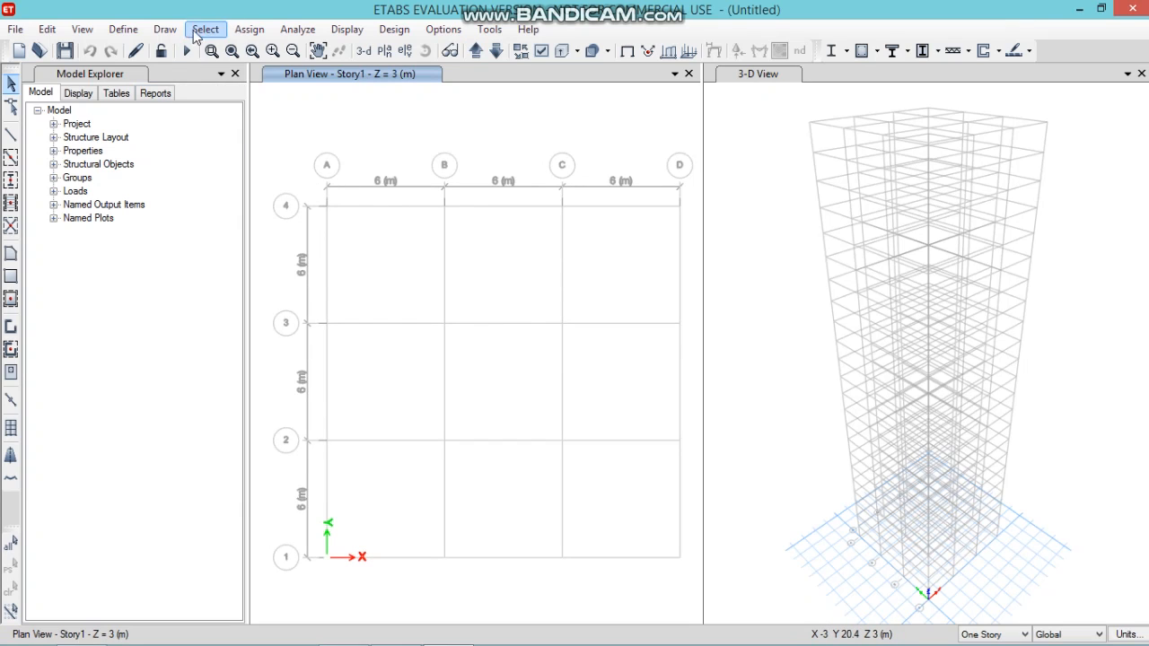
pyautogui.click(165, 29)
pyautogui.moveTo(247, 126)
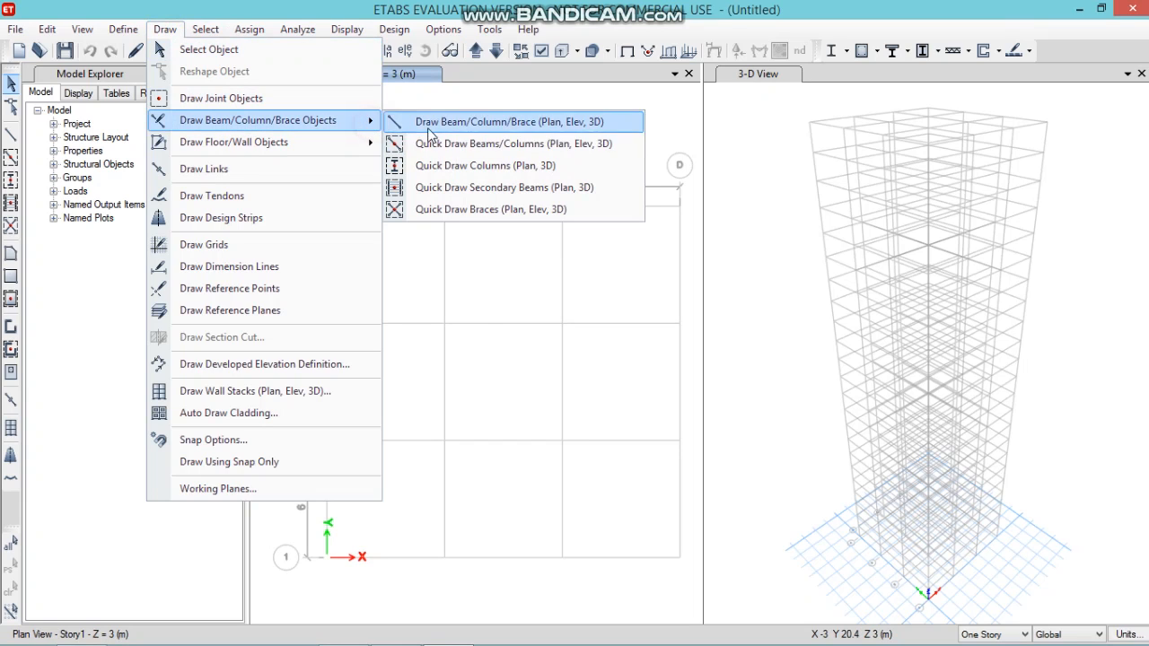
pyautogui.click(446, 167)
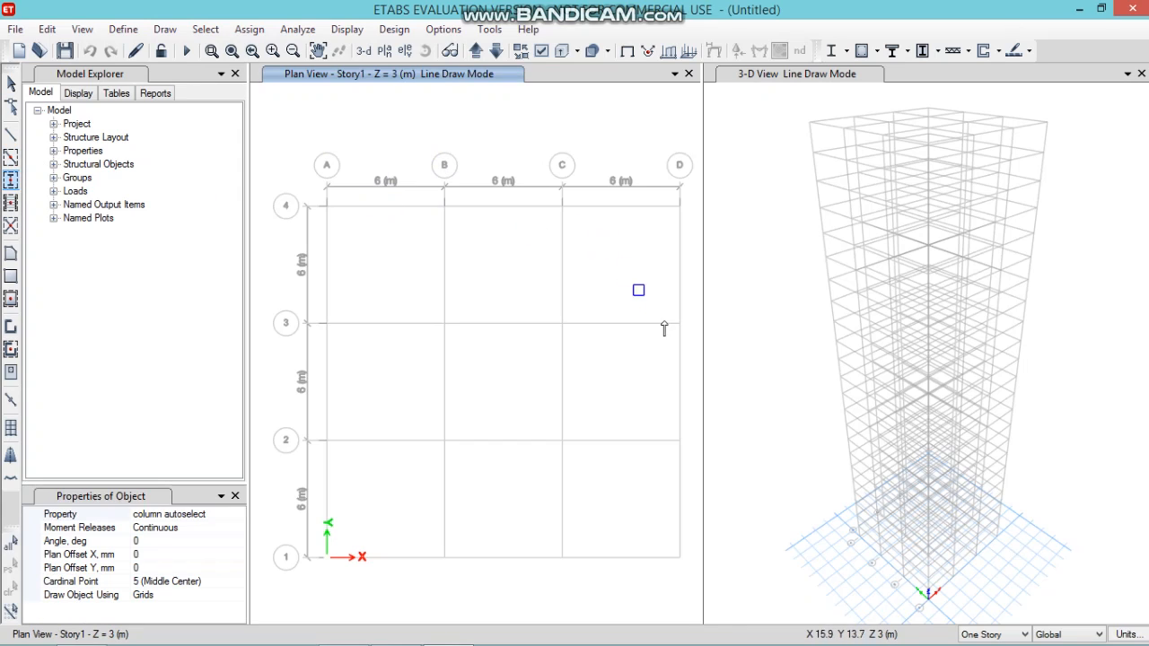
pyautogui.click(155, 517)
pyautogui.click(239, 515)
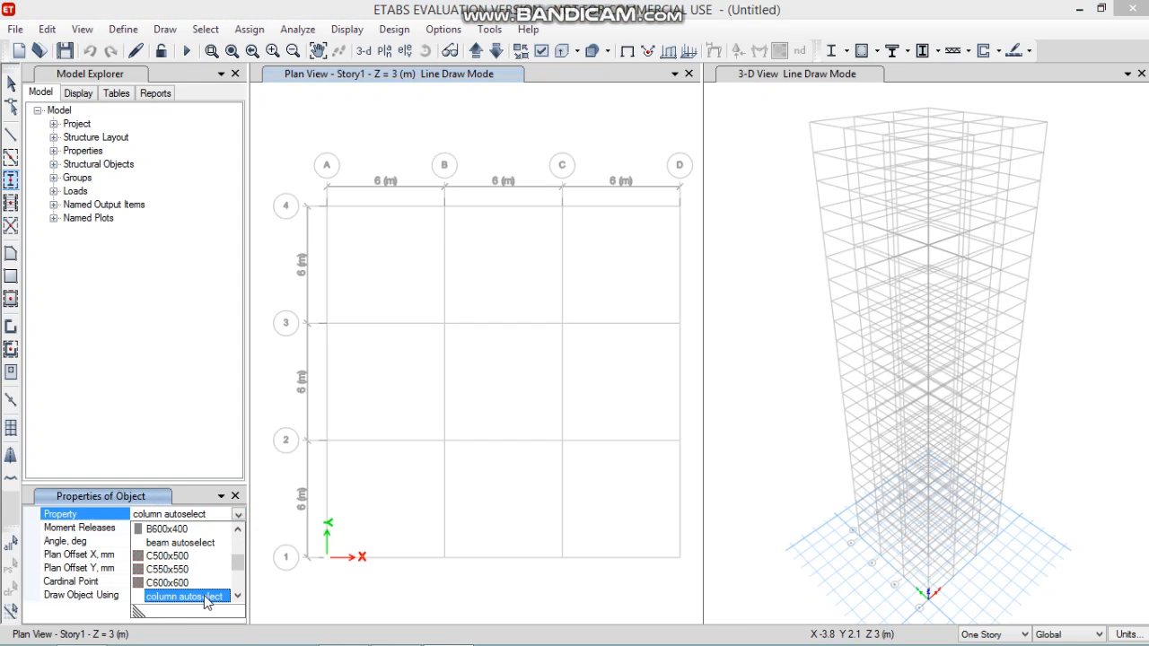
pyautogui.click(184, 596)
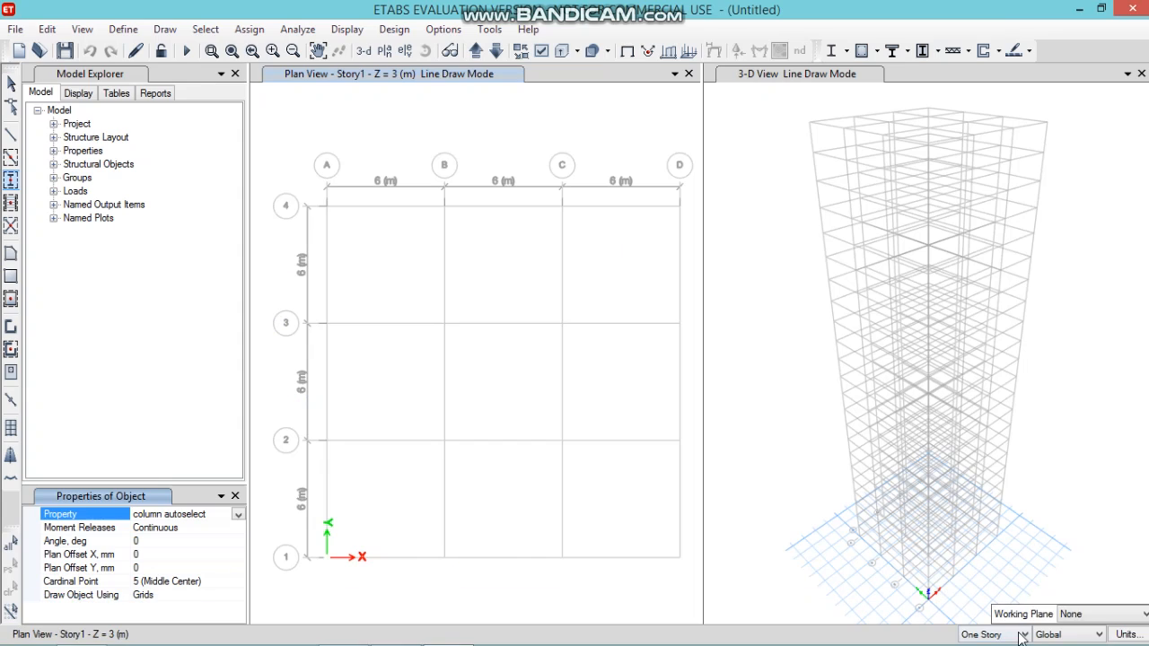
# Set the drawing scope to Similar Stories and draw columns at all grid intersections A–D and 1–4 on Story1
pyautogui.click(1020, 634)
pyautogui.click(987, 618)
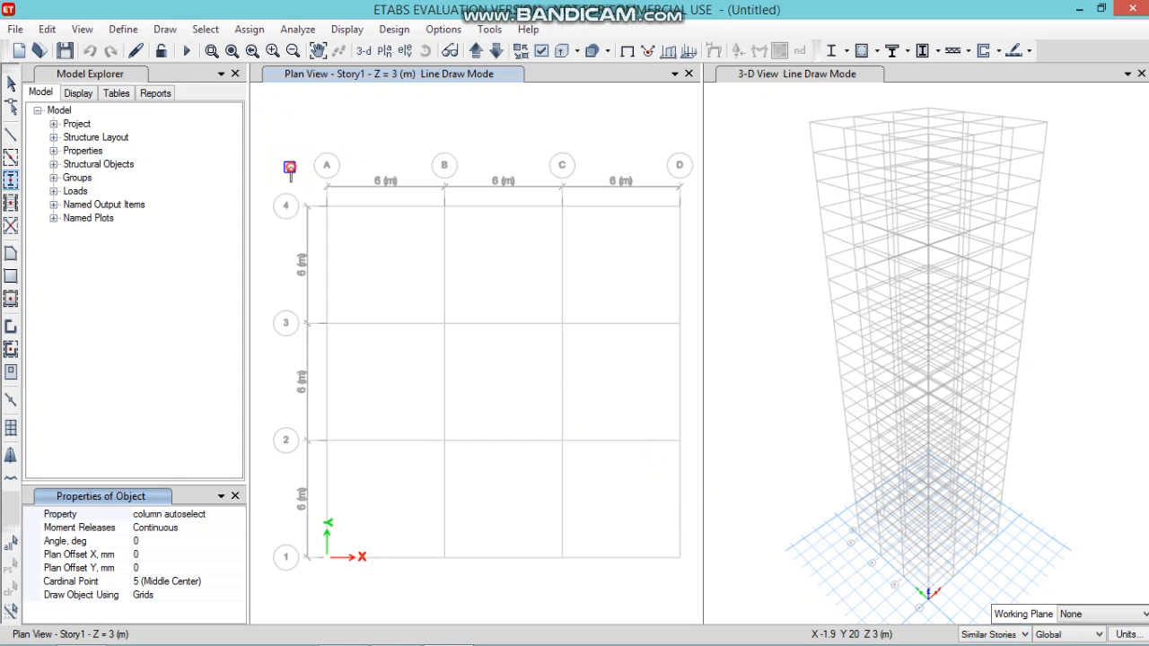
pyautogui.click(327, 205)
pyautogui.moveTo(475, 376); pyautogui.dragTo(695, 596)
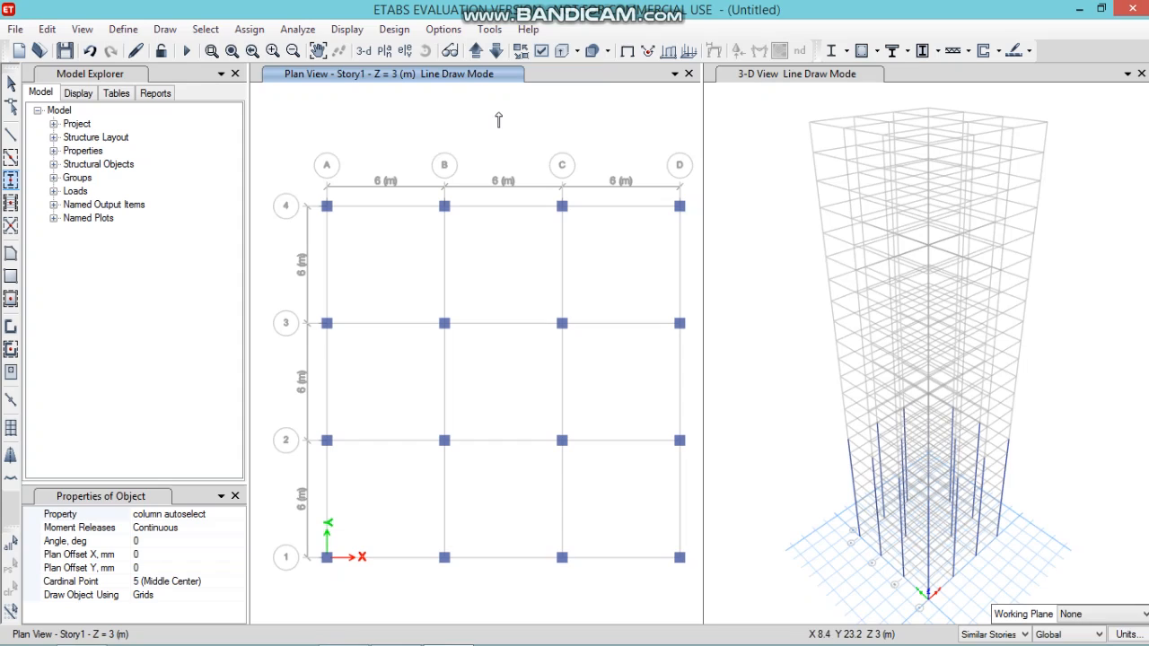
pyautogui.press('Escape')
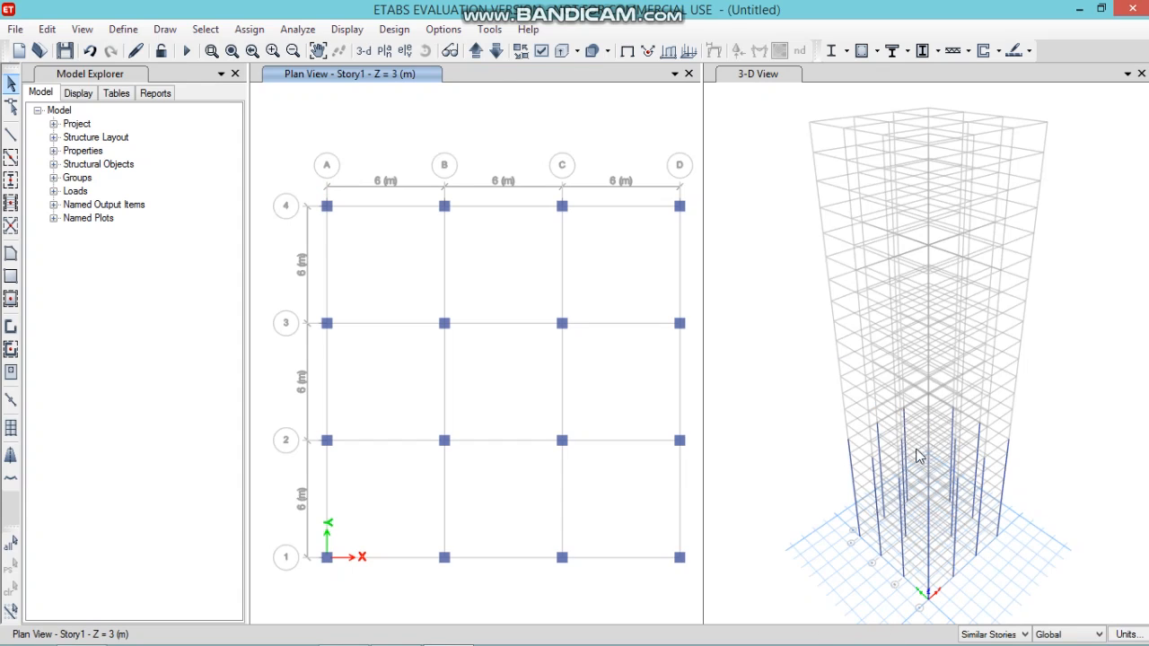
# Quick-draw beams with the beam autoselect property along all grid lines of the Story1 plan
pyautogui.click(124, 29)
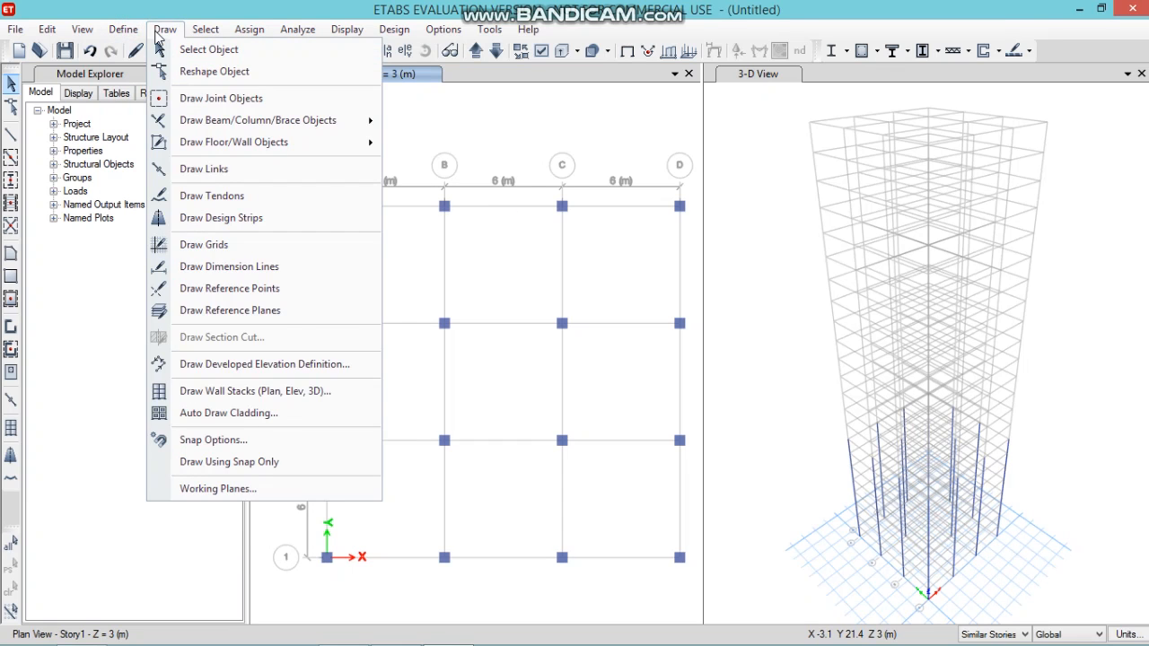
pyautogui.click(166, 29)
pyautogui.click(166, 30)
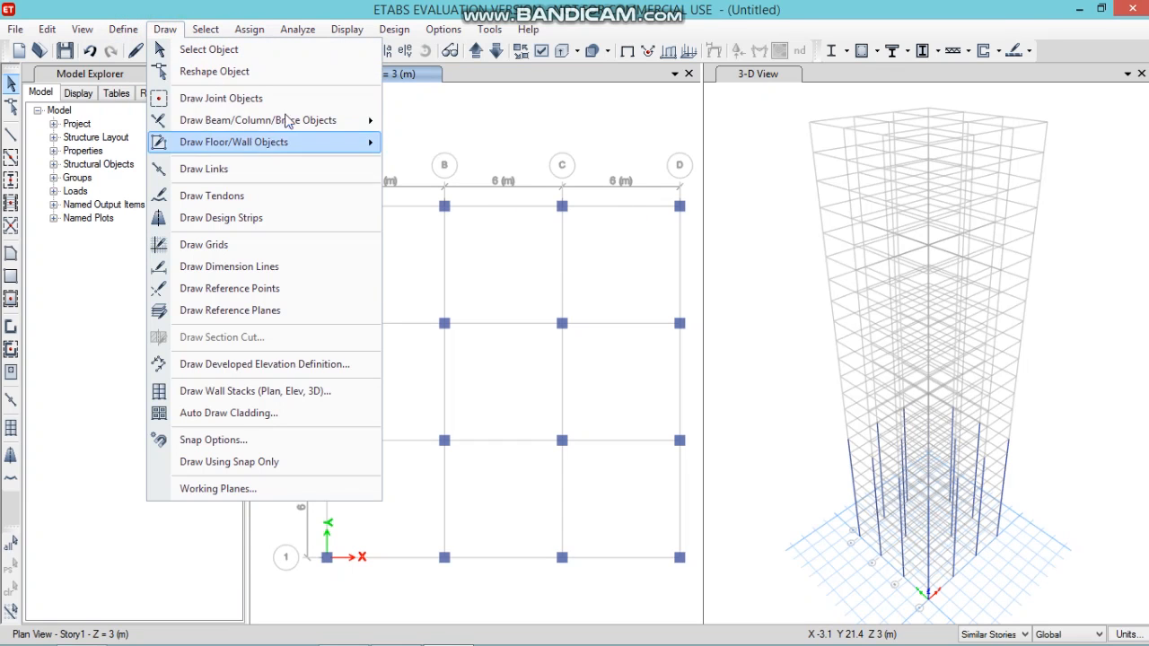
pyautogui.moveTo(308, 122)
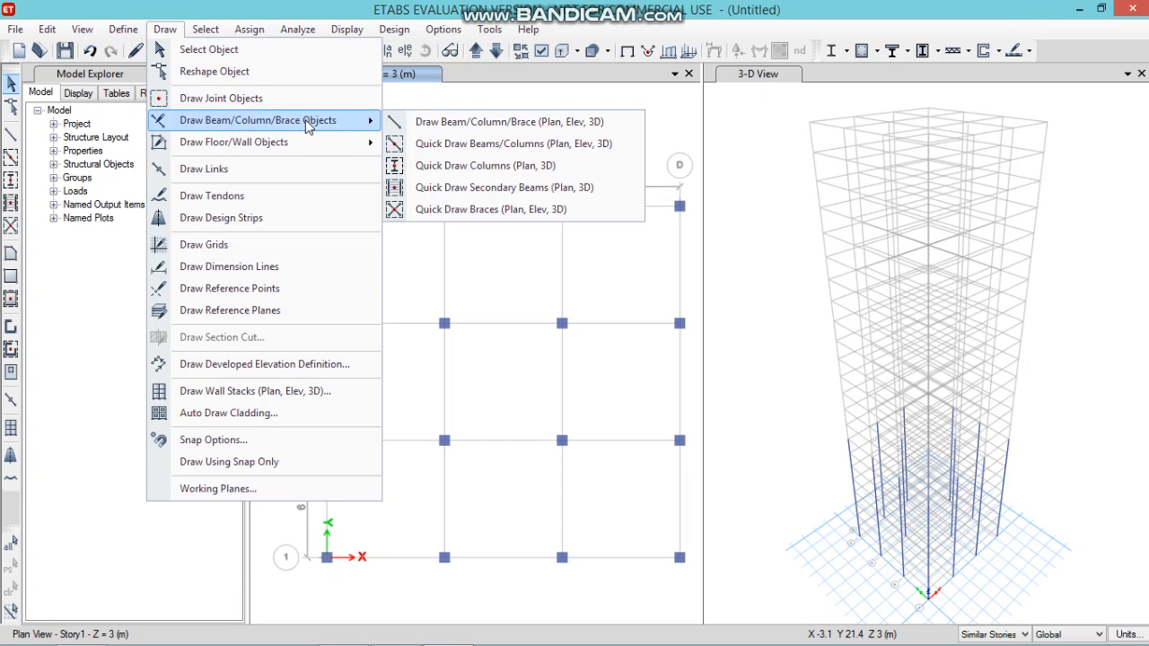
pyautogui.click(449, 141)
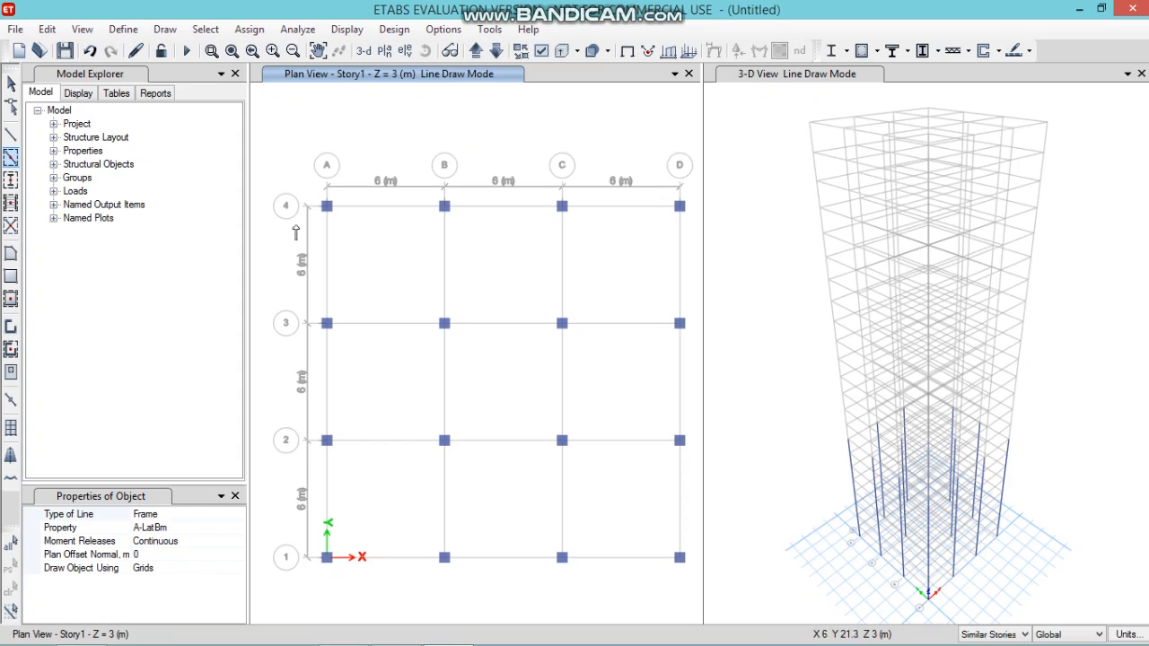
pyautogui.click(165, 530)
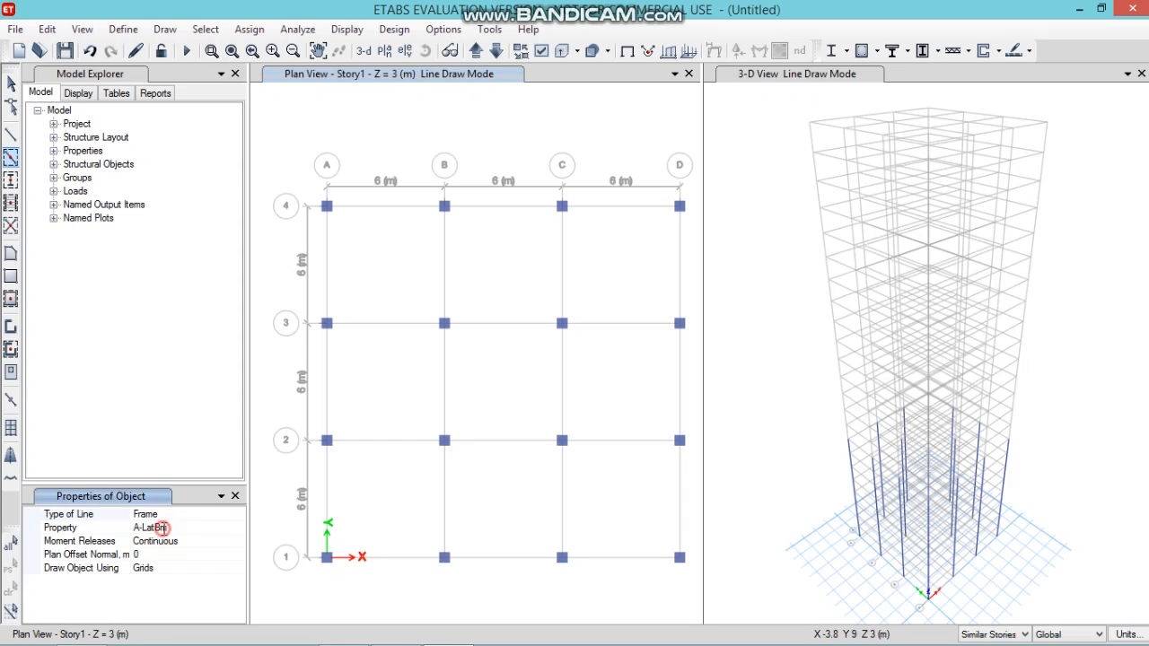
pyautogui.click(237, 528)
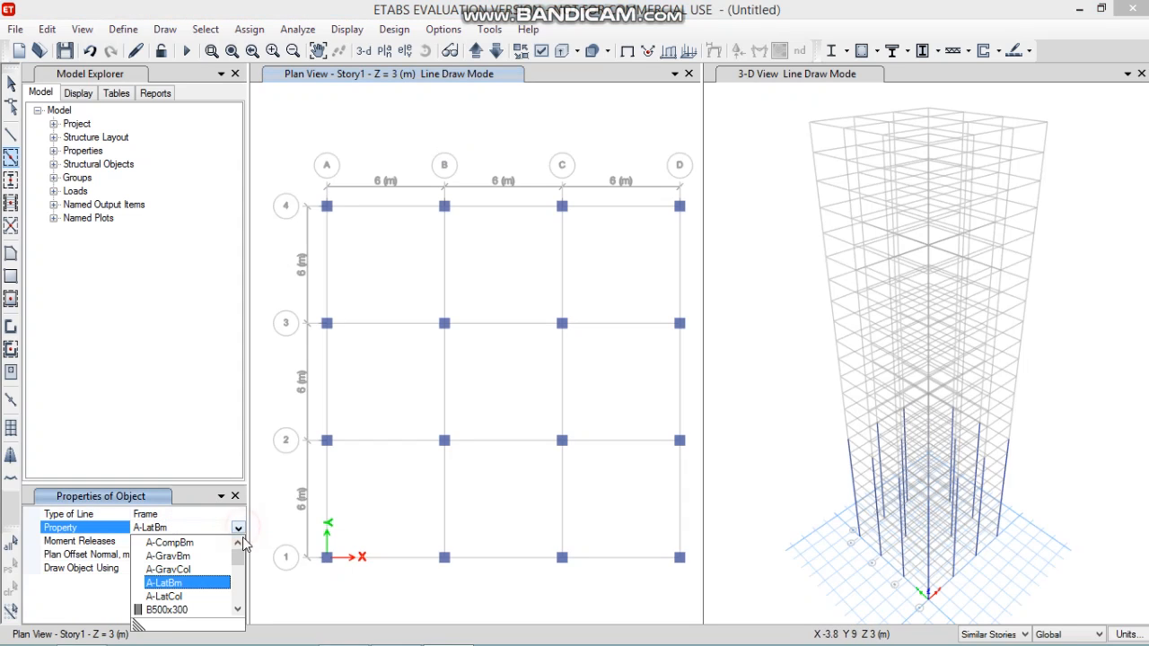
pyautogui.click(237, 560)
pyautogui.moveTo(235, 562)
pyautogui.mouseDown()
pyautogui.moveTo(237, 586)
pyautogui.moveTo(242, 576)
pyautogui.mouseUp()
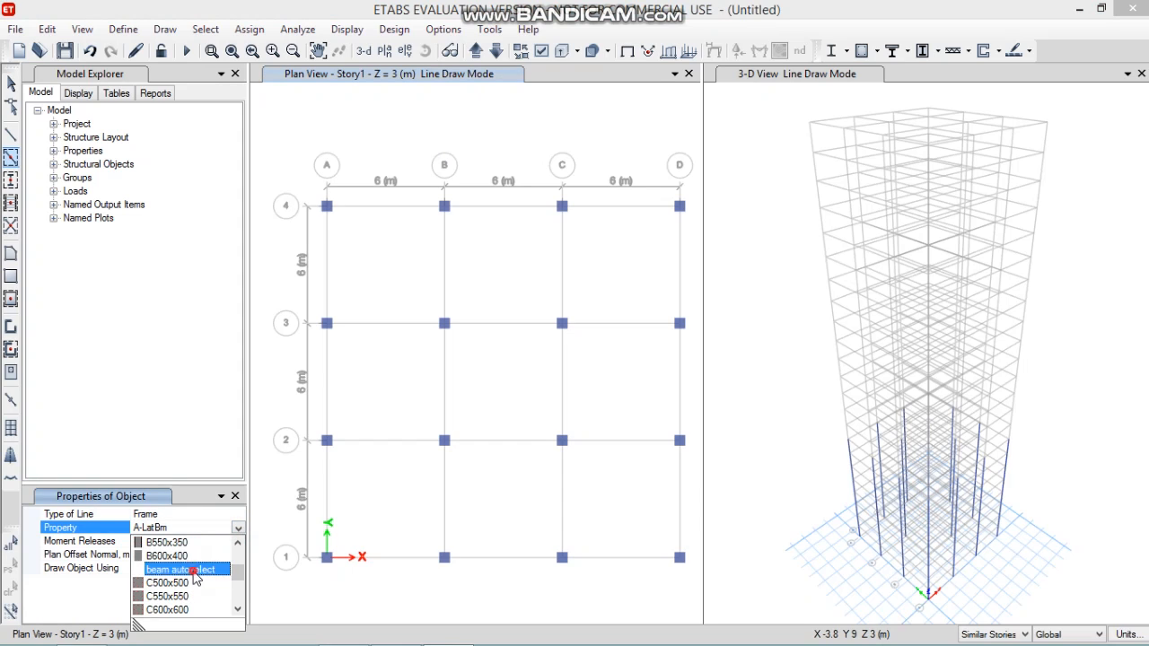
pyautogui.click(194, 572)
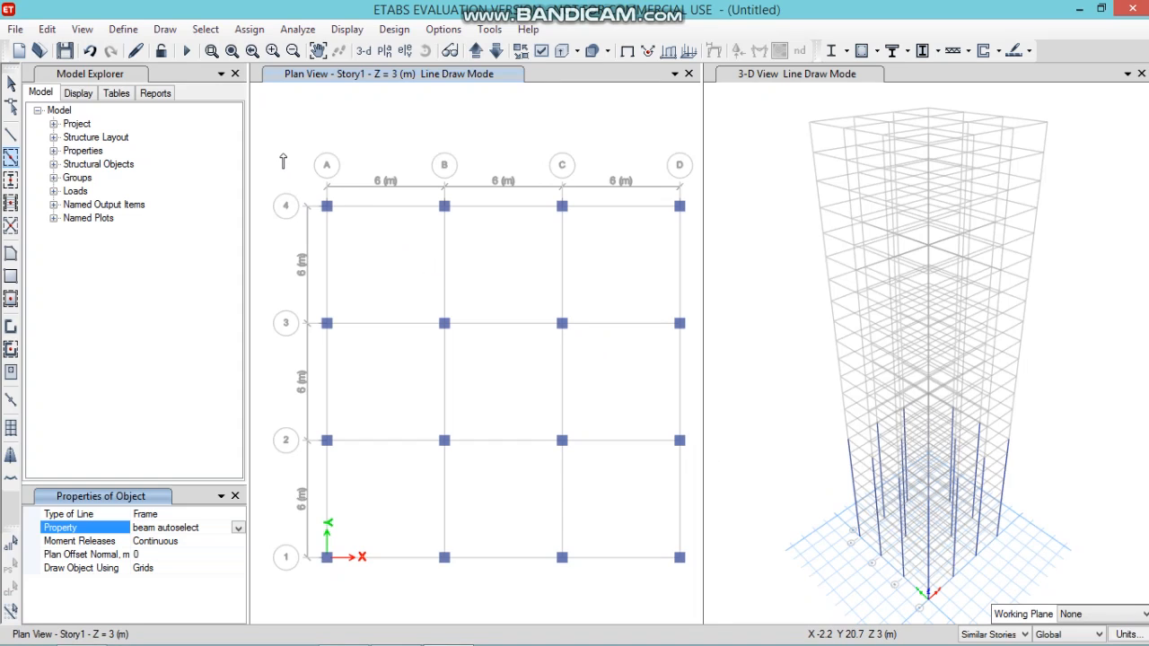
pyautogui.moveTo(283, 154); pyautogui.dragTo(698, 637)
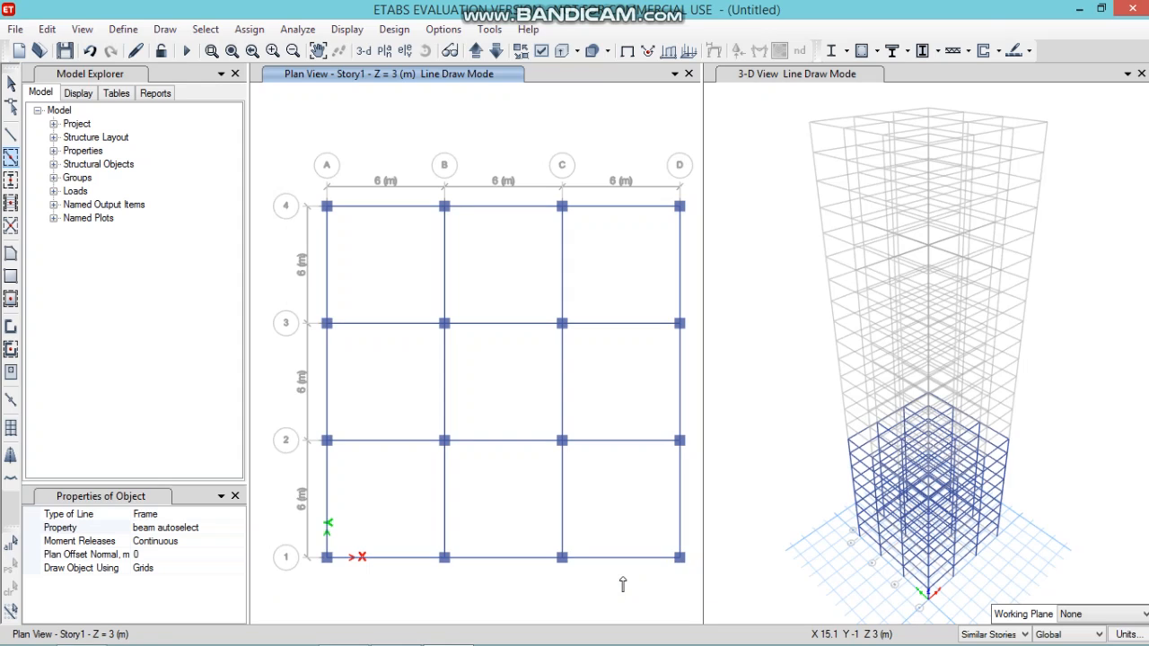
pyautogui.press('Escape')
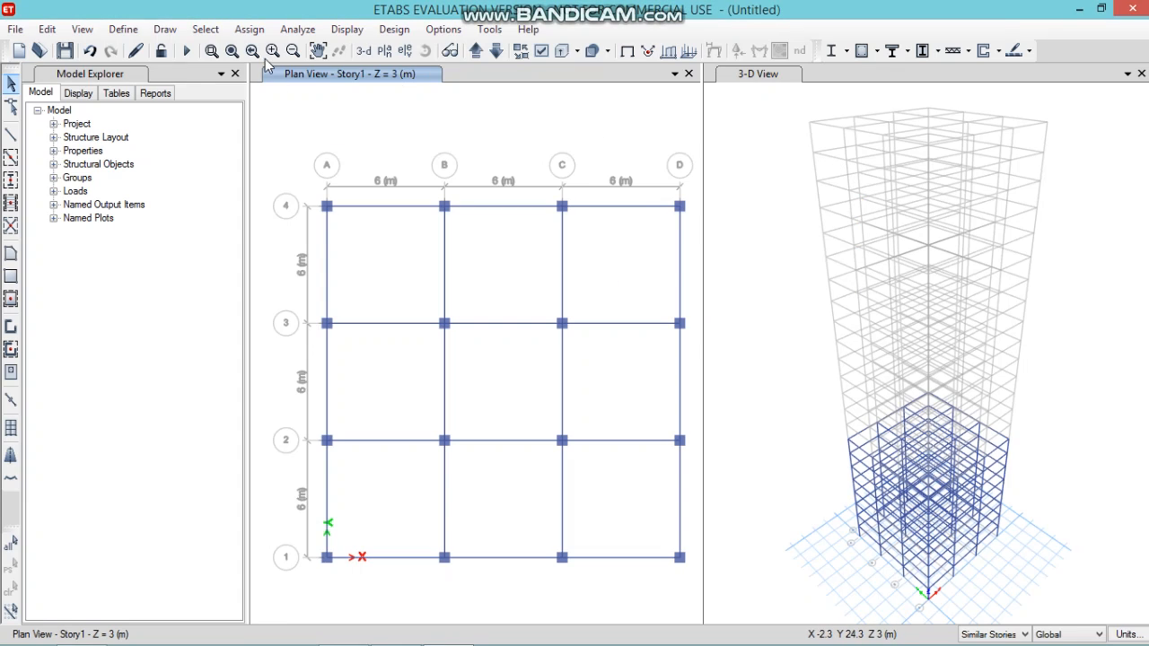
pyautogui.click(164, 29)
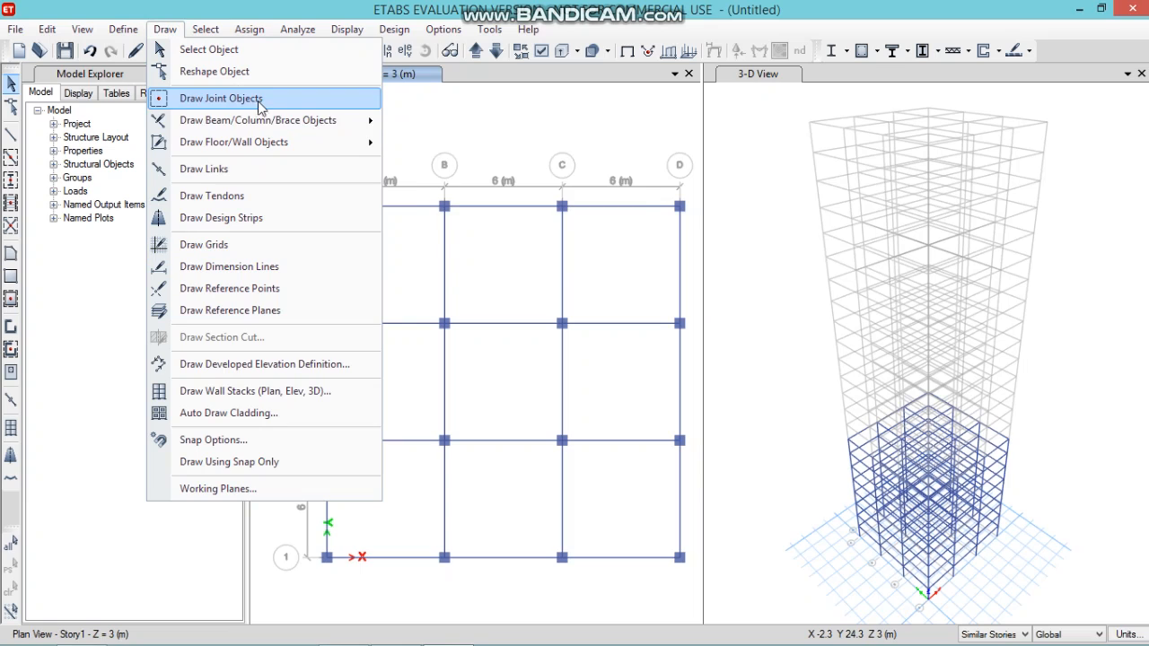
pyautogui.moveTo(274, 147)
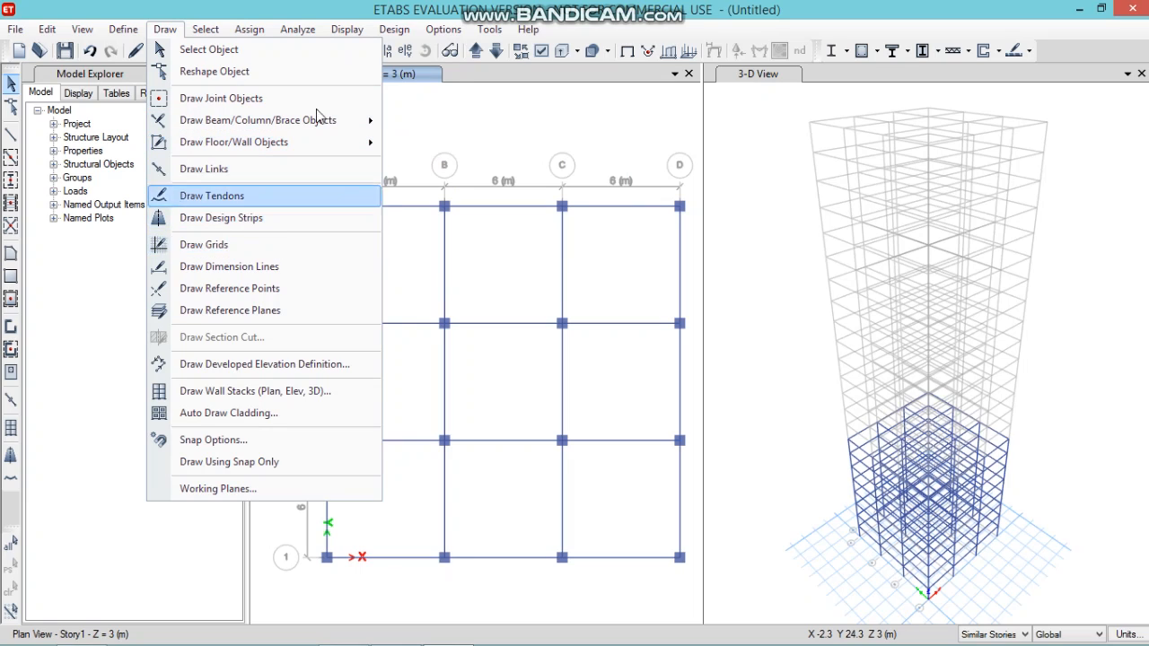
pyautogui.click(503, 7)
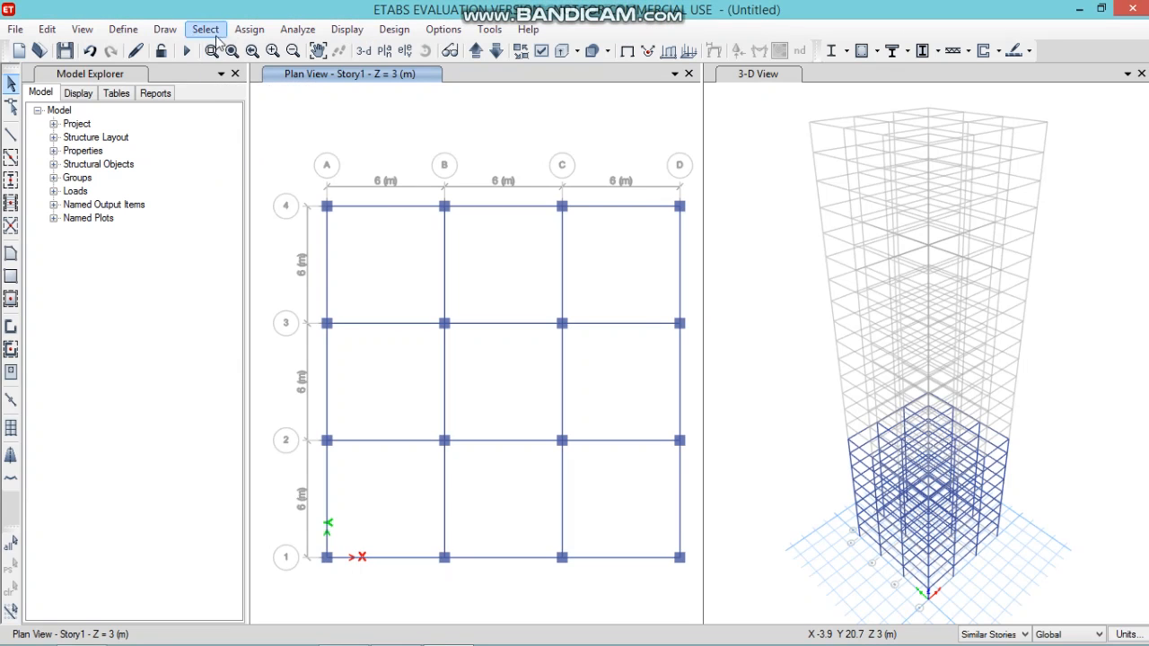
# Quick-draw floor slabs with the Slab150 property in all grid bays of the Story1 plan
pyautogui.click(165, 29)
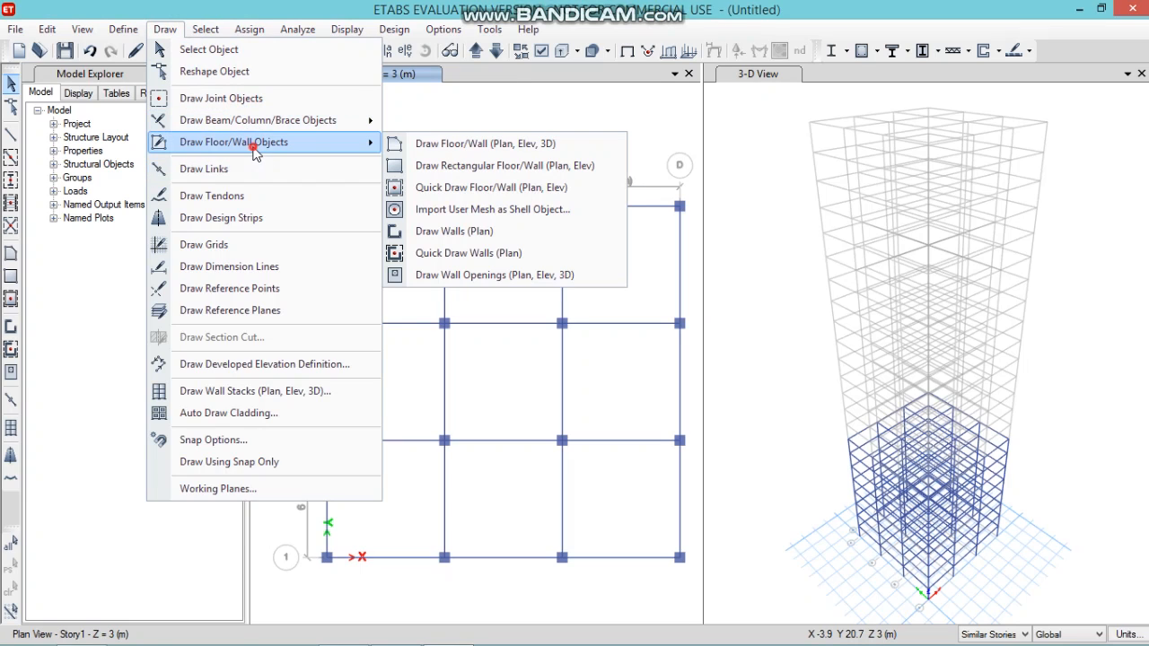
pyautogui.click(446, 190)
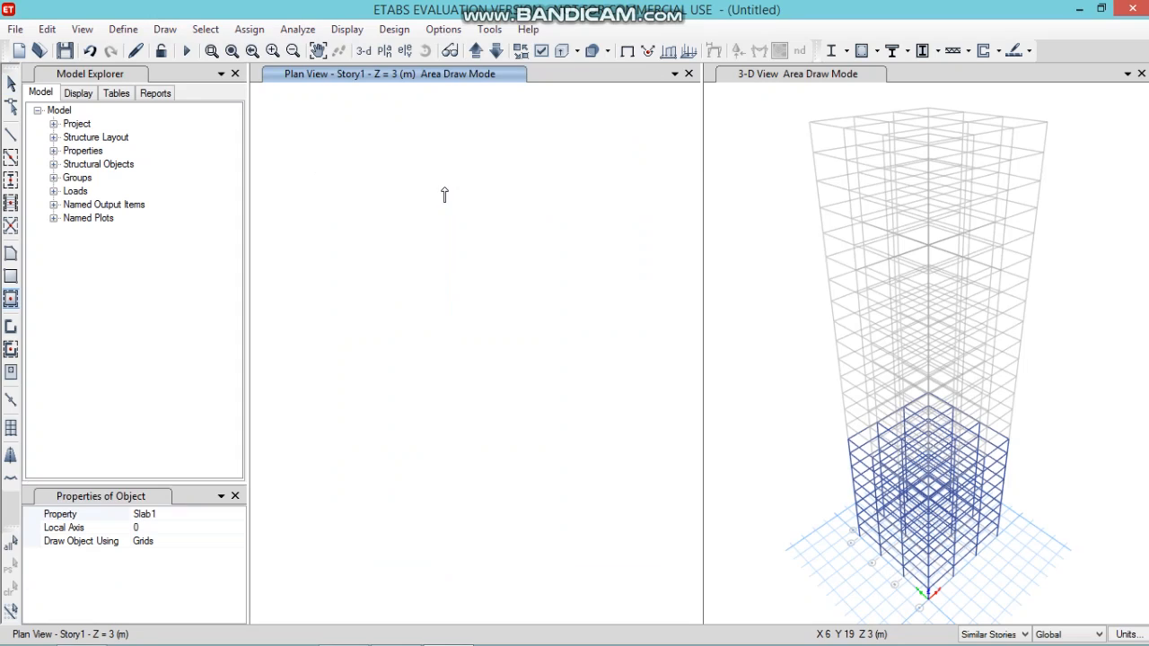
pyautogui.click(144, 515)
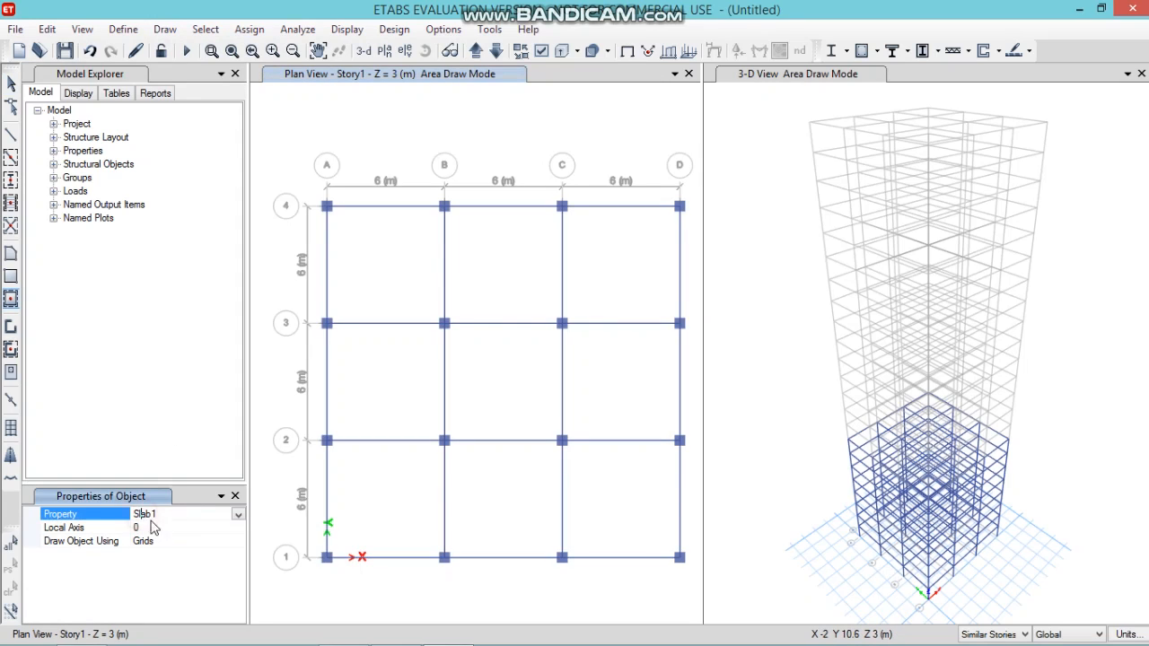
pyautogui.click(239, 515)
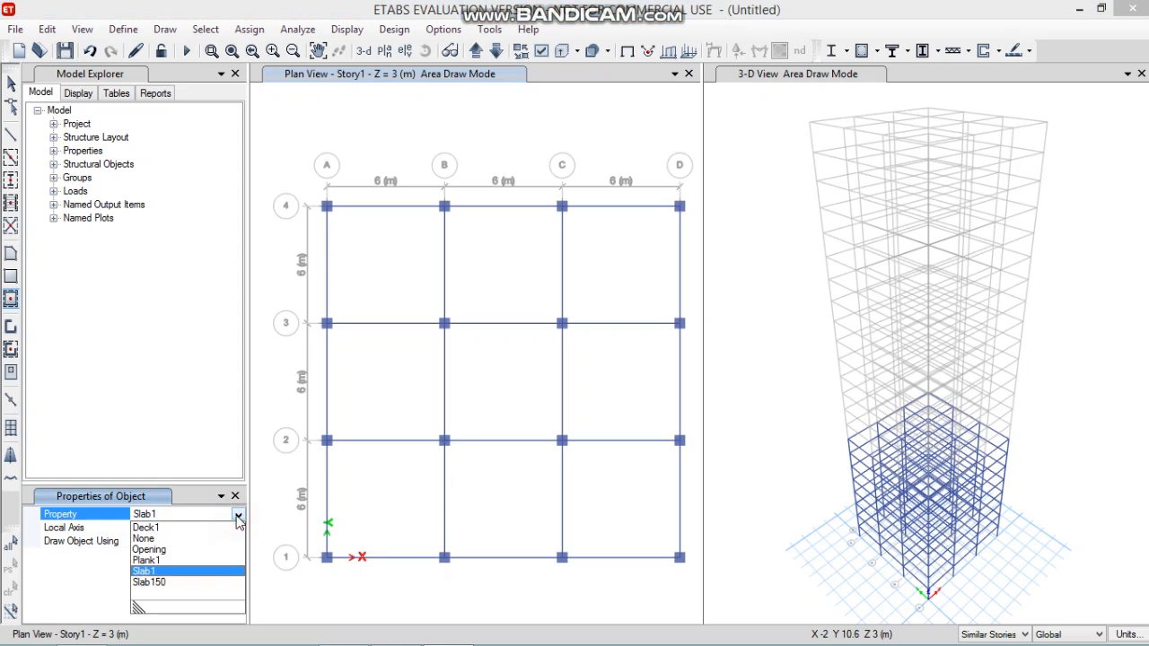
pyautogui.click(217, 592)
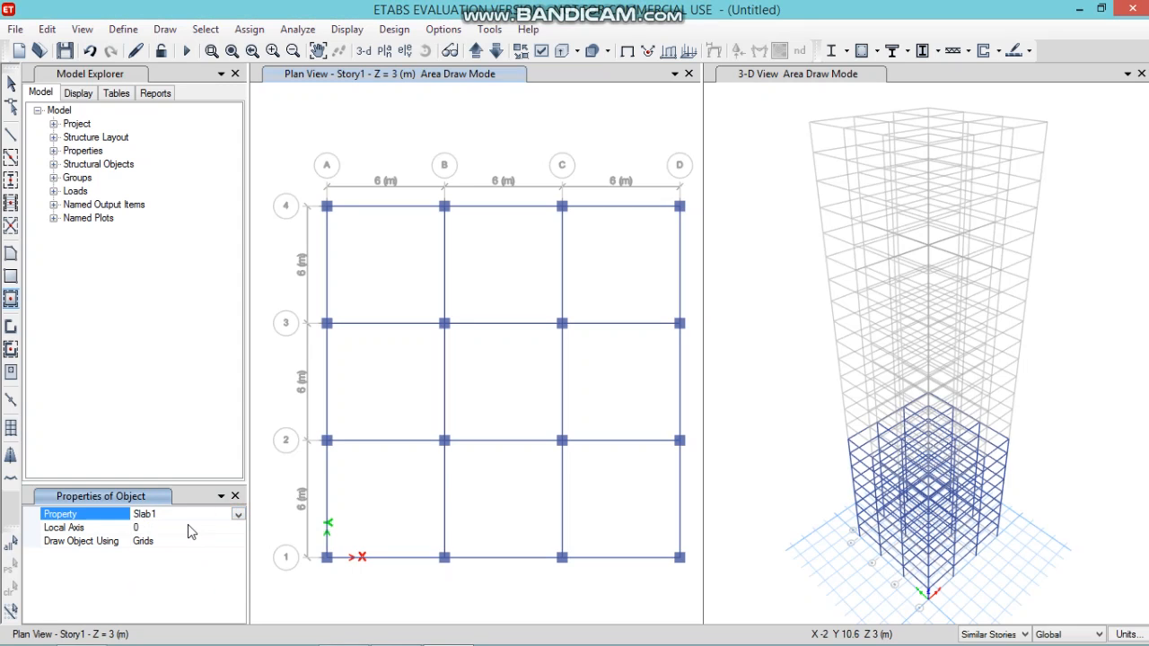
pyautogui.click(239, 514)
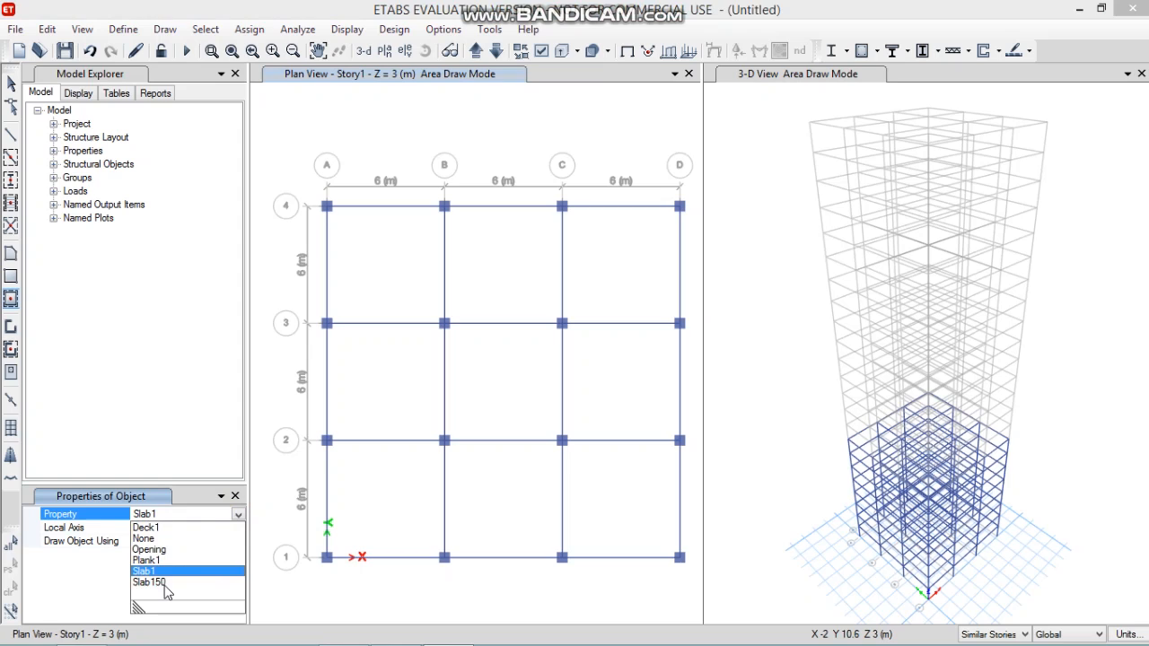
pyautogui.click(165, 584)
pyautogui.moveTo(933, 639)
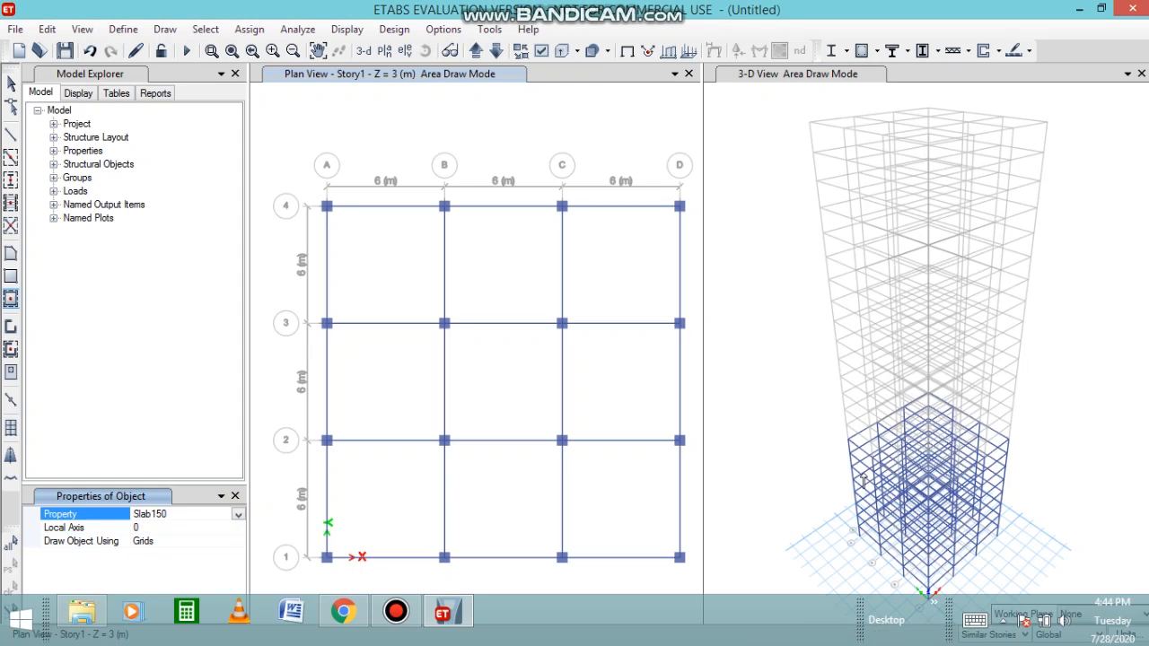
pyautogui.click(306, 177)
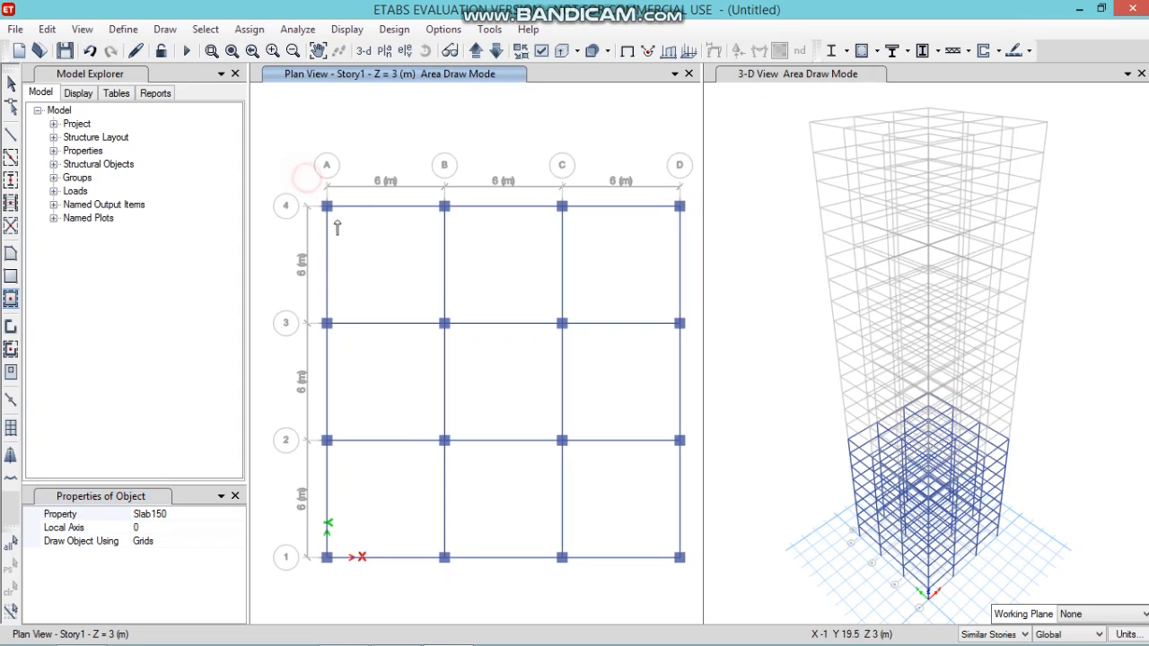
pyautogui.moveTo(337, 228); pyautogui.dragTo(694, 613)
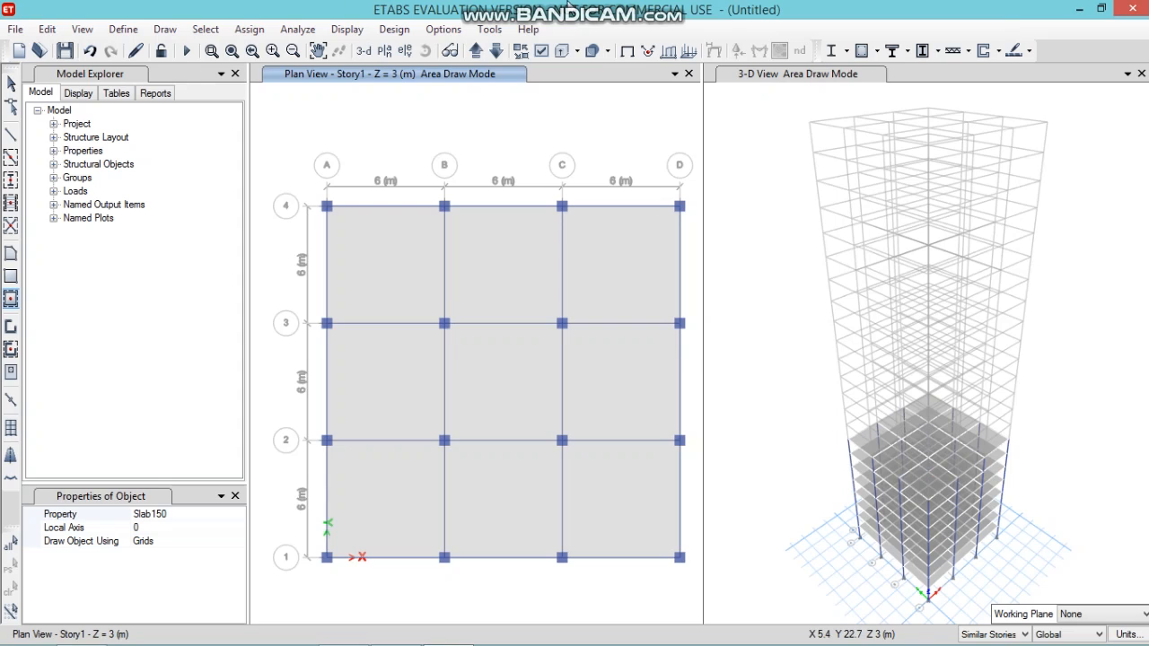
pyautogui.moveTo(570, 7)
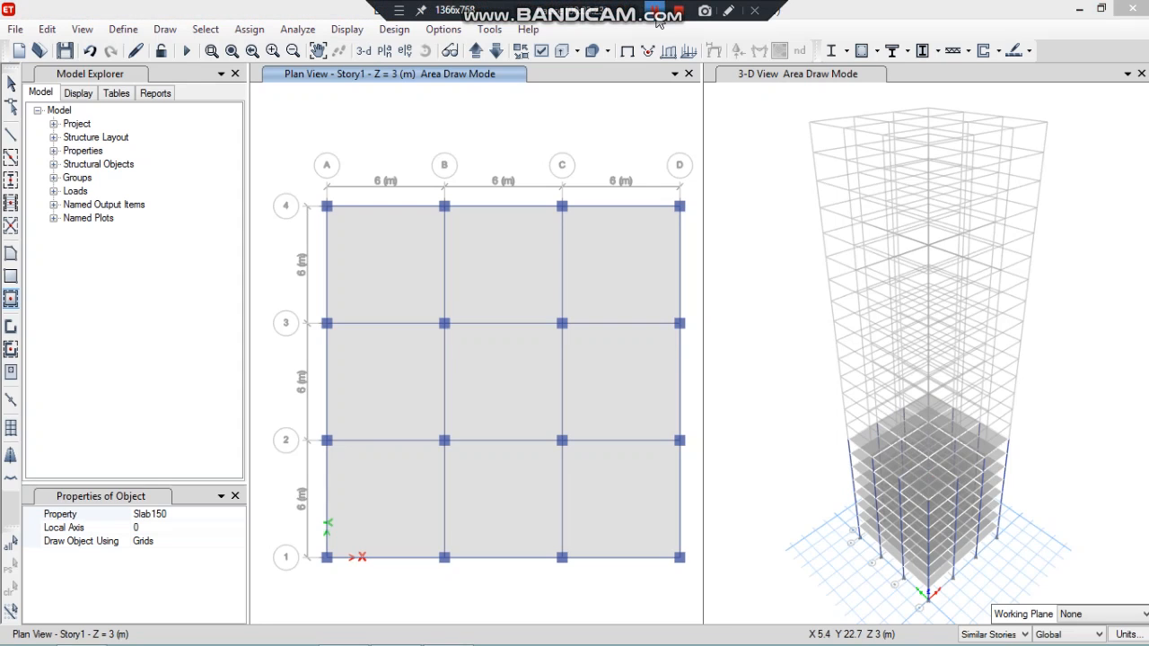
pyautogui.press('Escape')
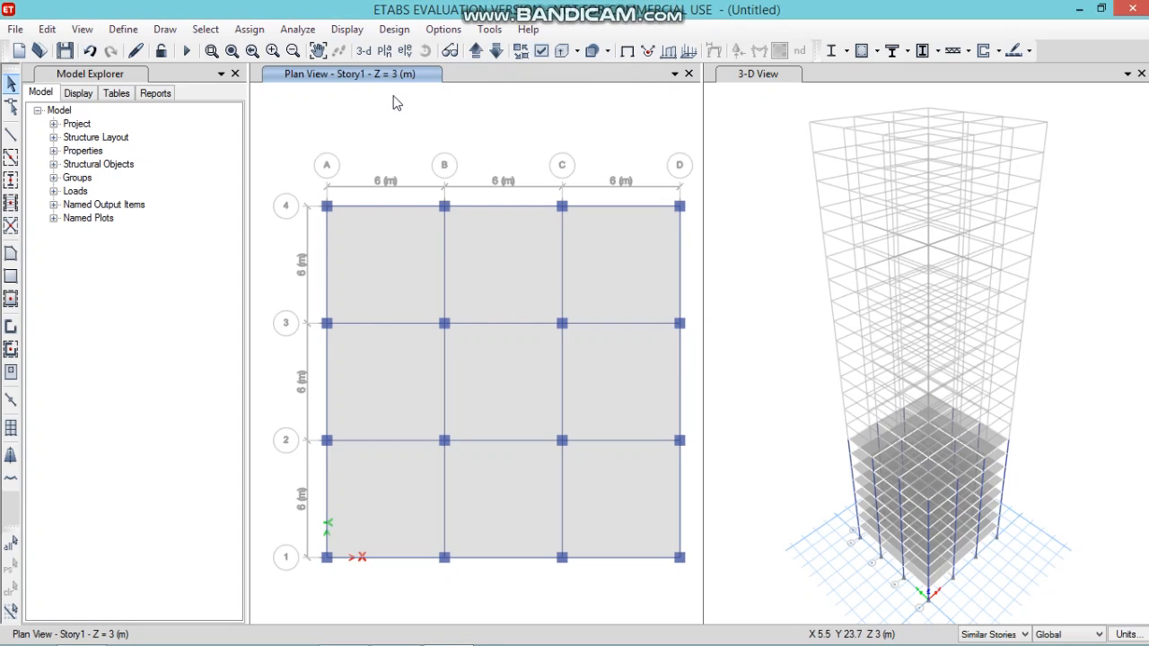
# Move the plan view up story by story from Story1 to Story9
pyautogui.click(476, 51)
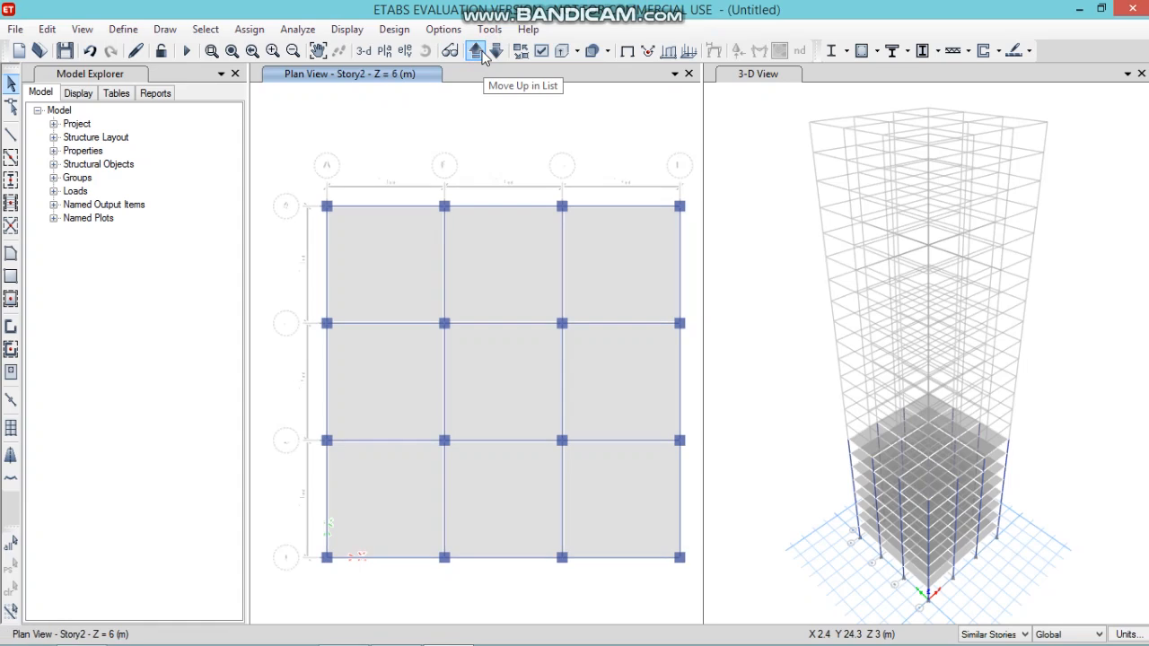
pyautogui.click(476, 51)
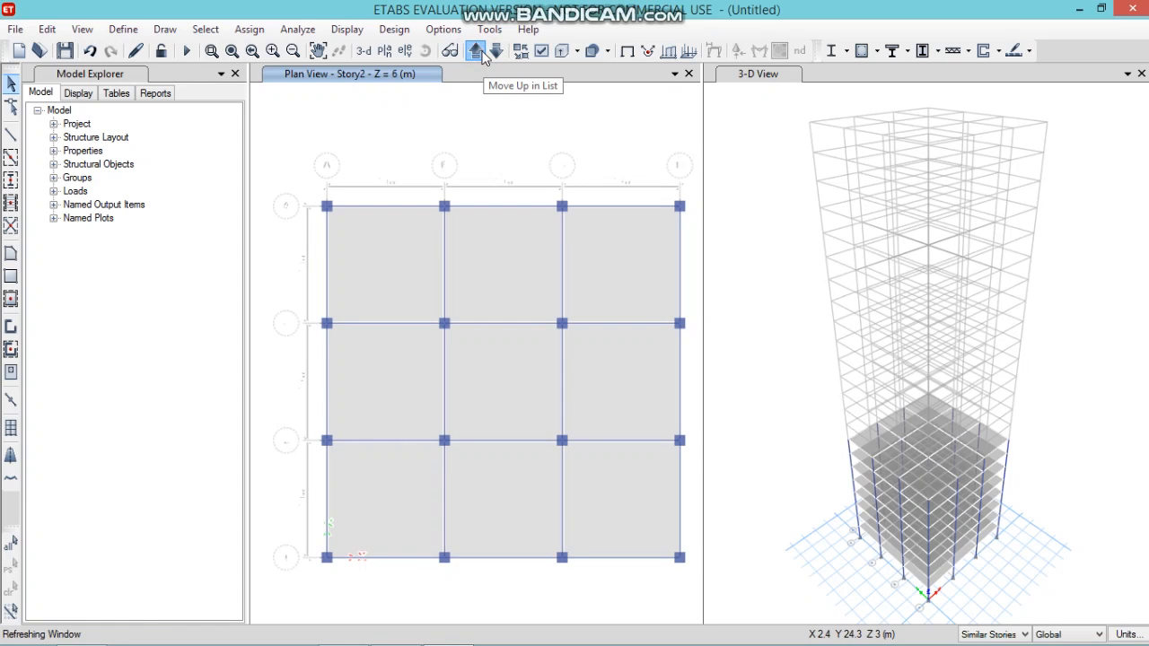
pyautogui.click(475, 51)
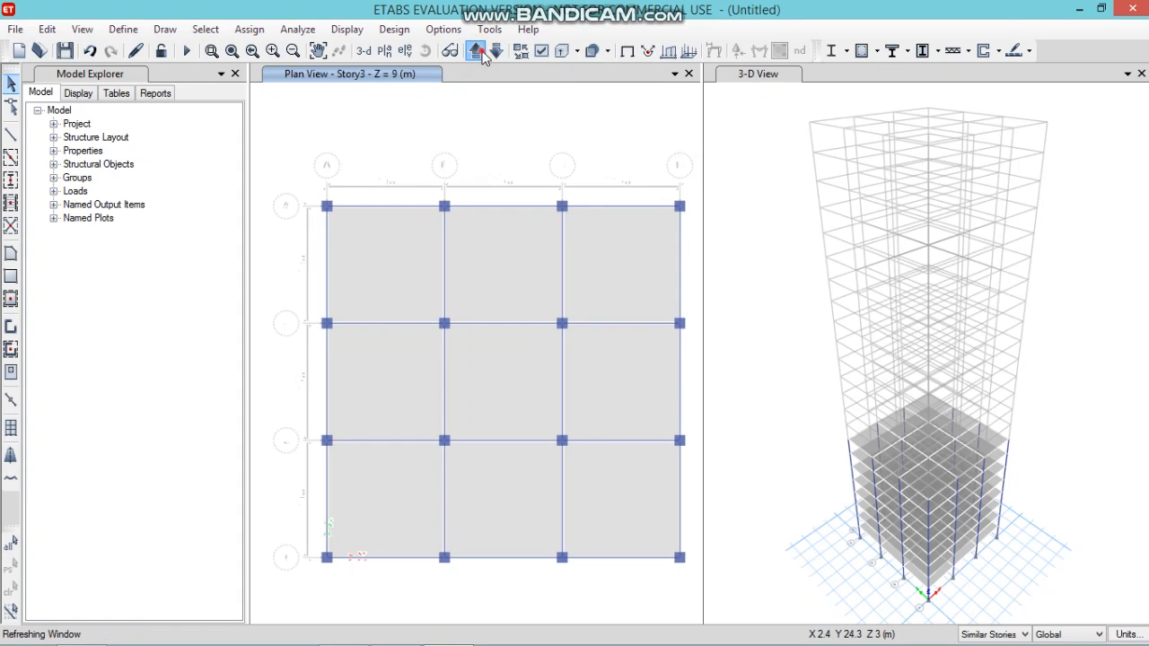
pyautogui.click(482, 58)
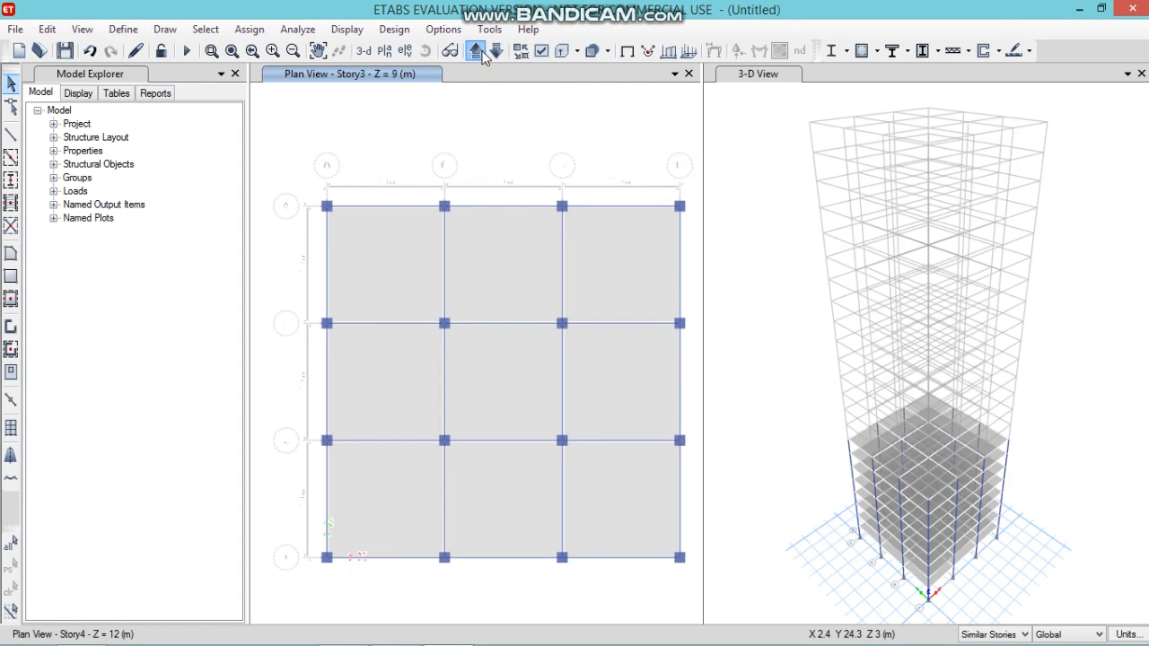
pyautogui.click(481, 57)
pyautogui.click(482, 58)
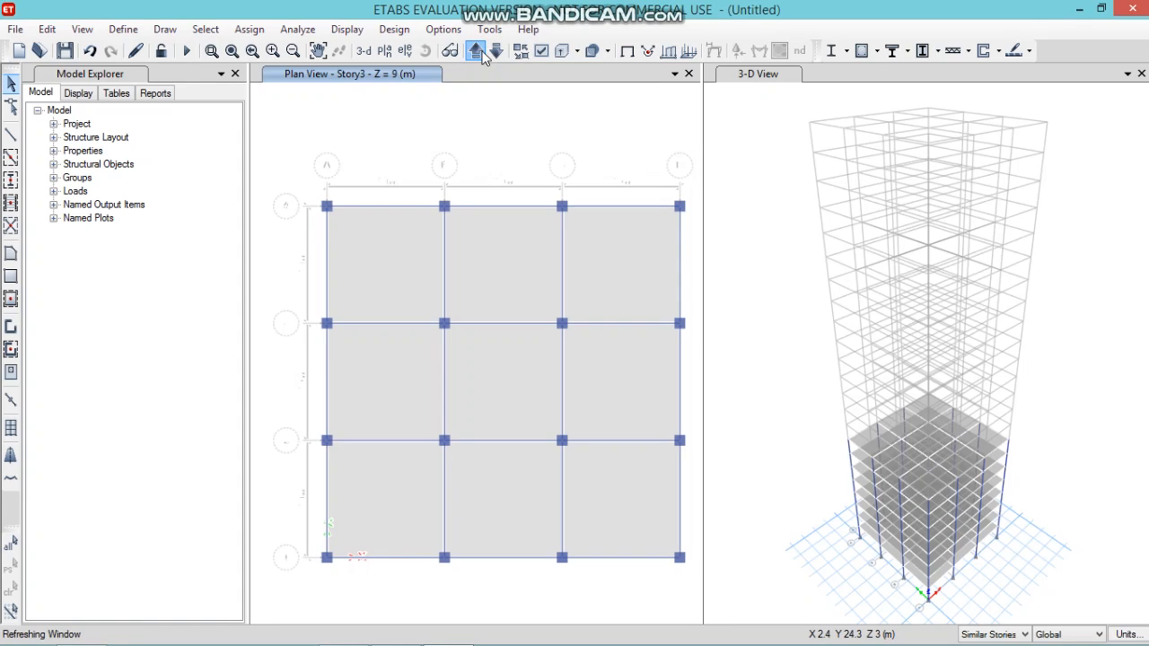
pyautogui.click(482, 58)
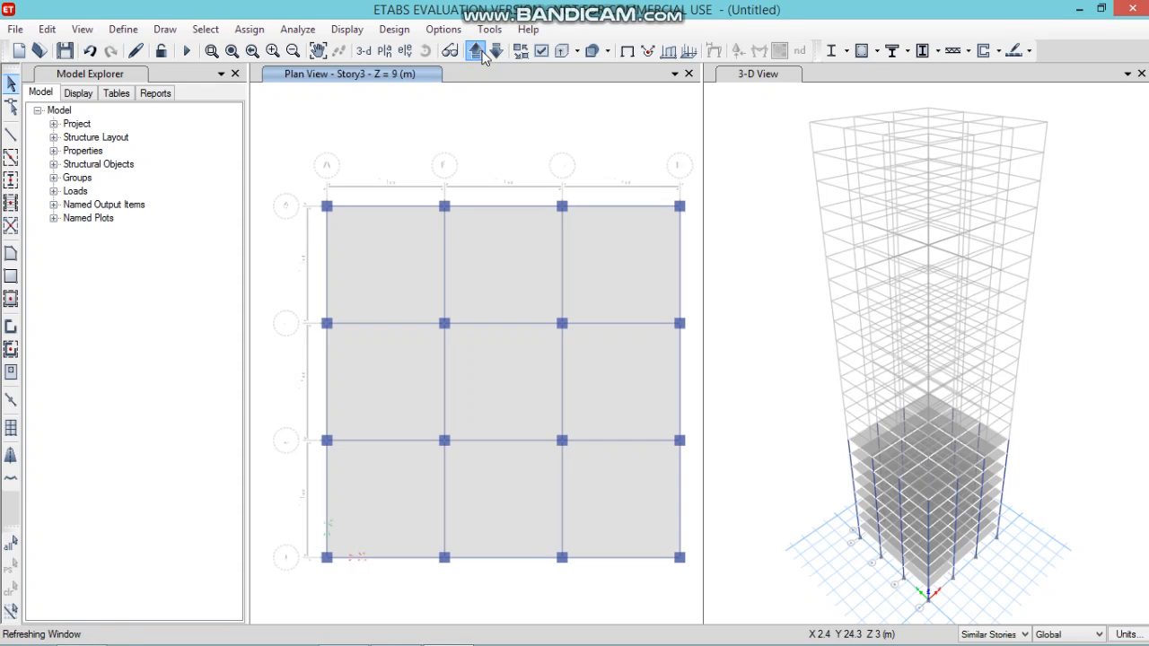
pyautogui.click(482, 57)
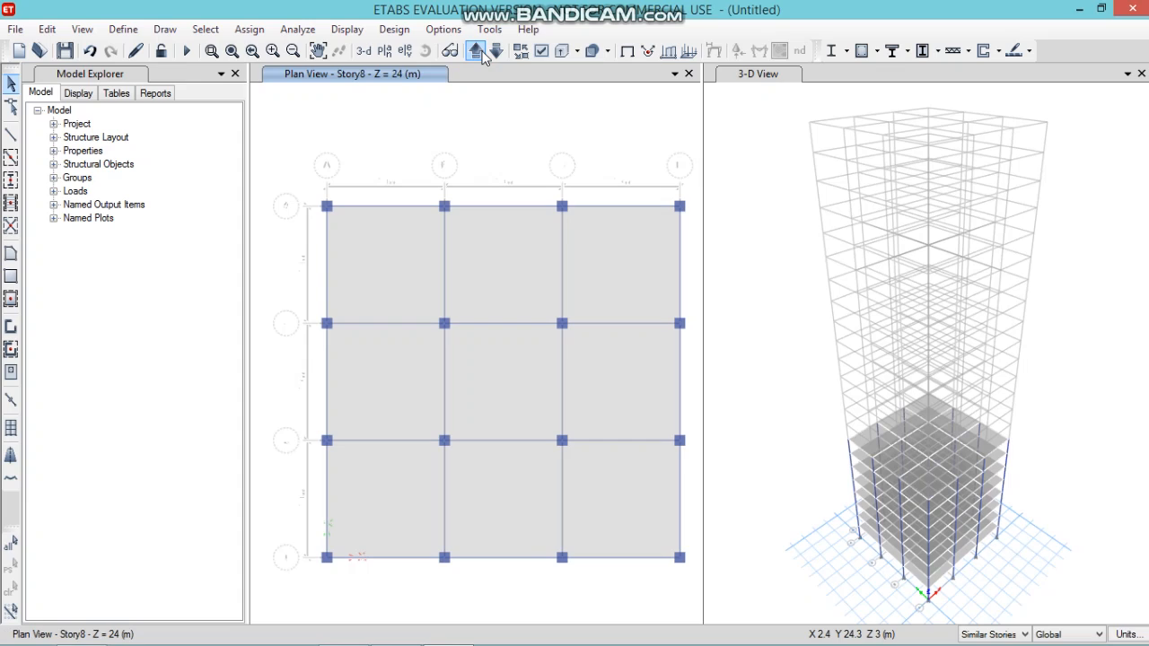
pyautogui.click(482, 58)
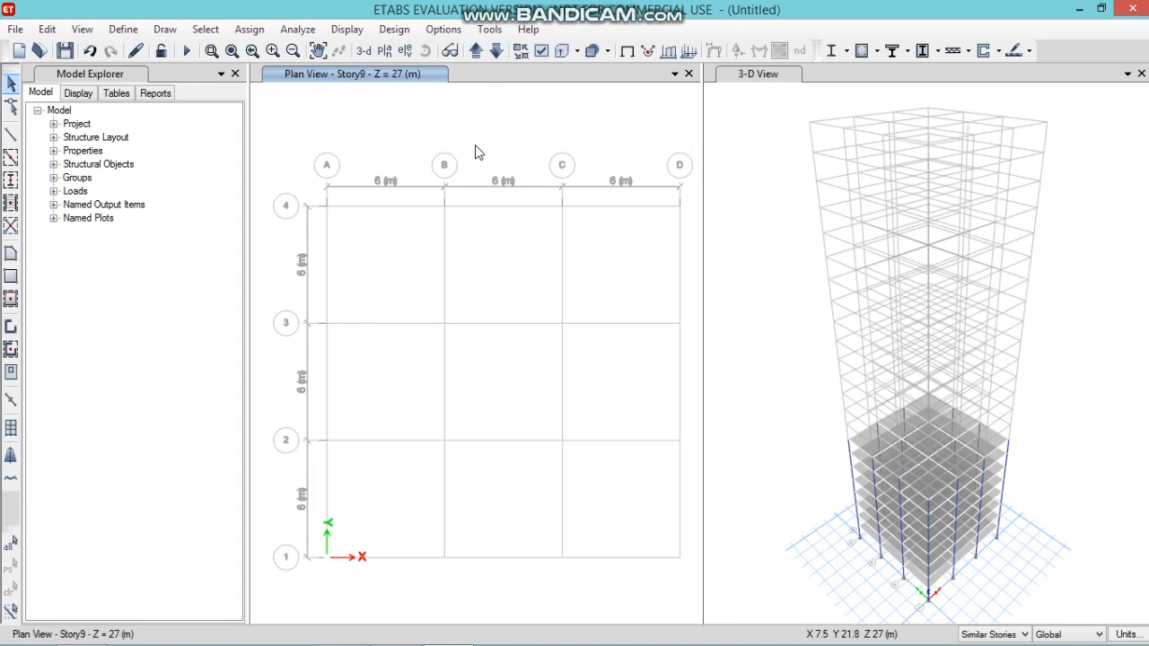
# Quick-draw column autoselect columns on Story9 at all grid intersections except the corners A4 and D1
pyautogui.click(10, 183)
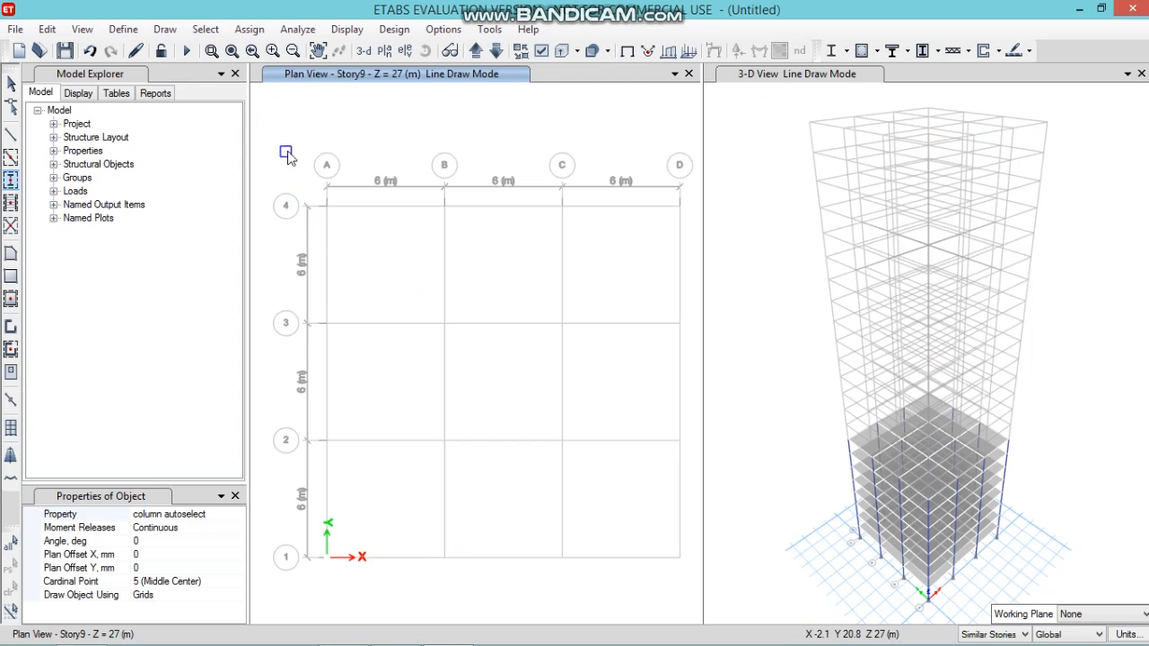
pyautogui.moveTo(292, 151)
pyautogui.mouseDown()
pyautogui.moveTo(693, 621)
pyautogui.moveTo(581, 393)
pyautogui.moveTo(219, 144)
pyautogui.moveTo(282, 154)
pyautogui.mouseUp()
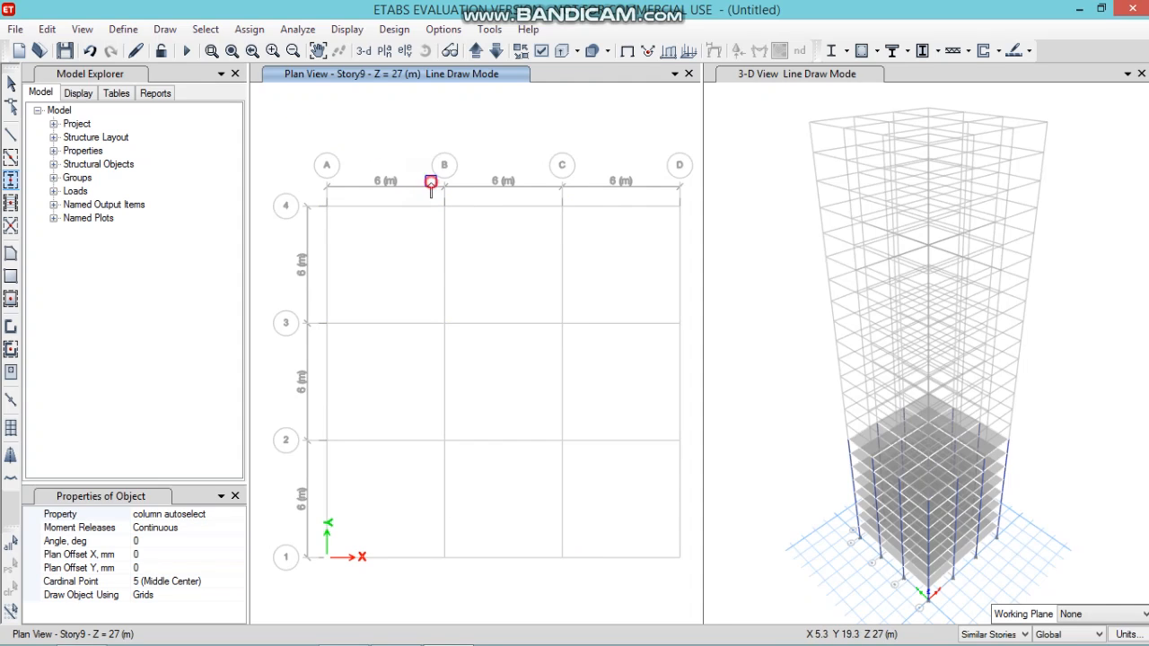
pyautogui.moveTo(430, 182); pyautogui.dragTo(693, 483)
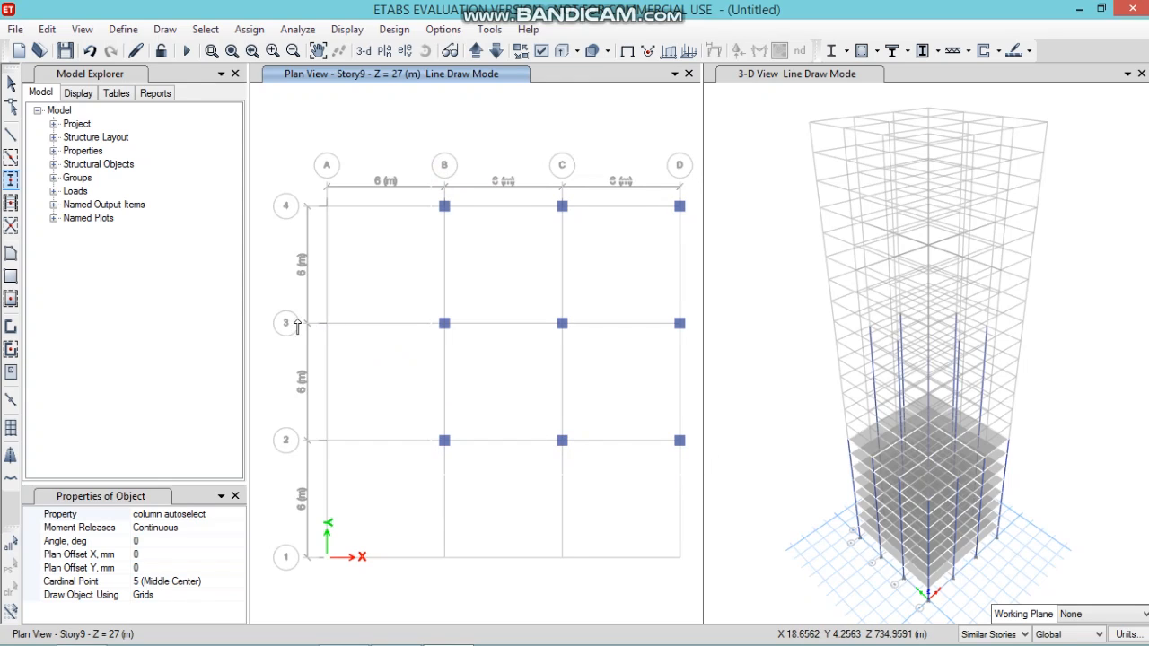
pyautogui.moveTo(284, 304); pyautogui.dragTo(588, 603)
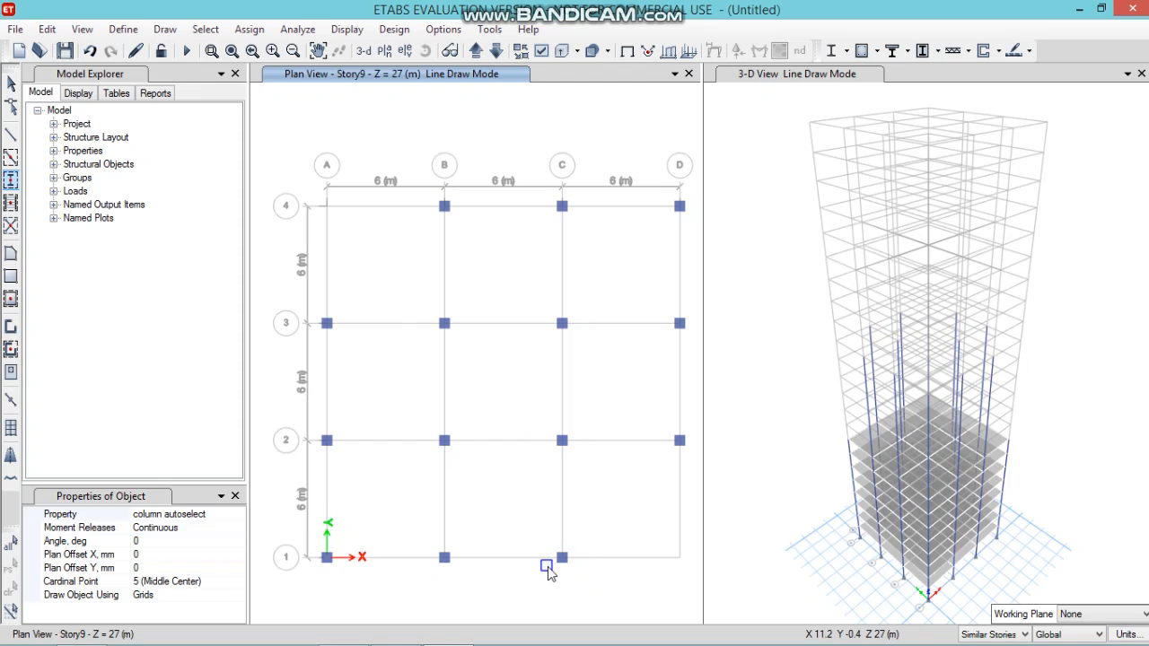
pyautogui.press('Escape')
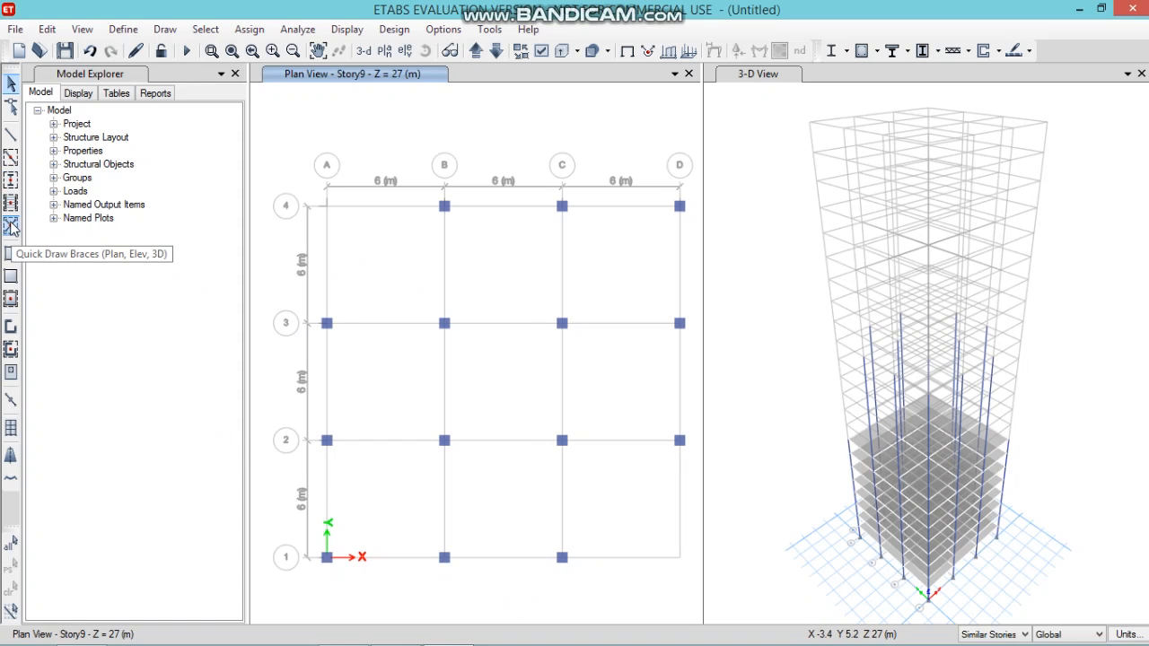
# Quick-draw beam autoselect beams on Story9 along the grid lines within B–D/2–4 and A–C/1–3
pyautogui.click(9, 158)
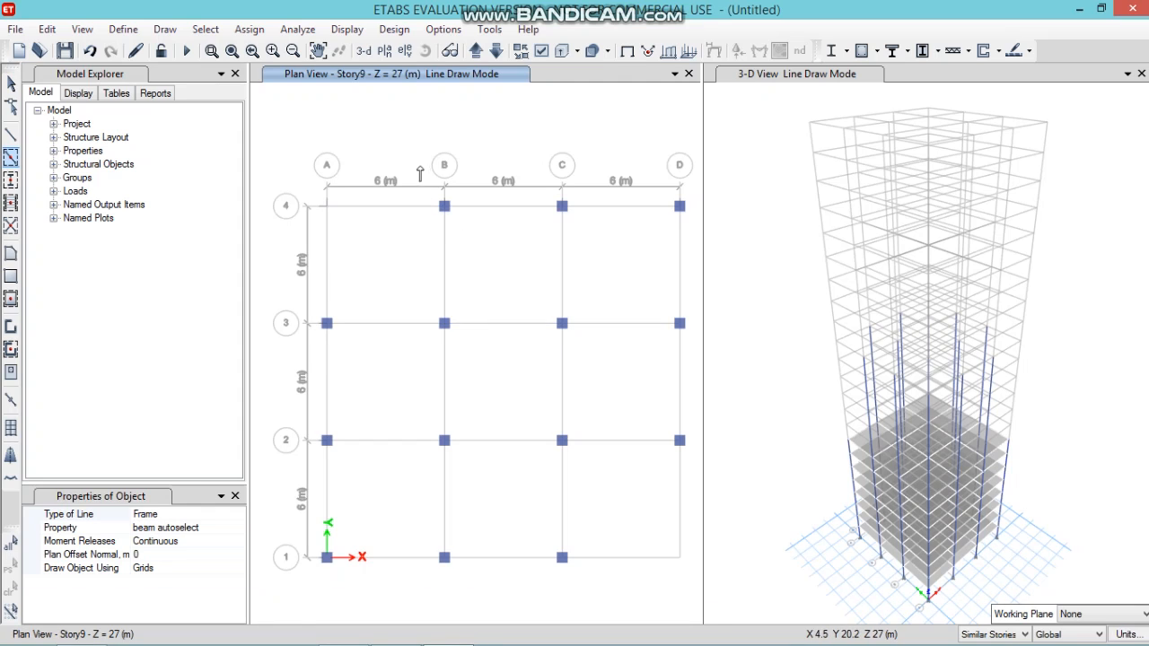
pyautogui.moveTo(423, 167)
pyautogui.mouseDown()
pyautogui.moveTo(528, 311)
pyautogui.moveTo(680, 468)
pyautogui.moveTo(699, 466)
pyautogui.mouseUp()
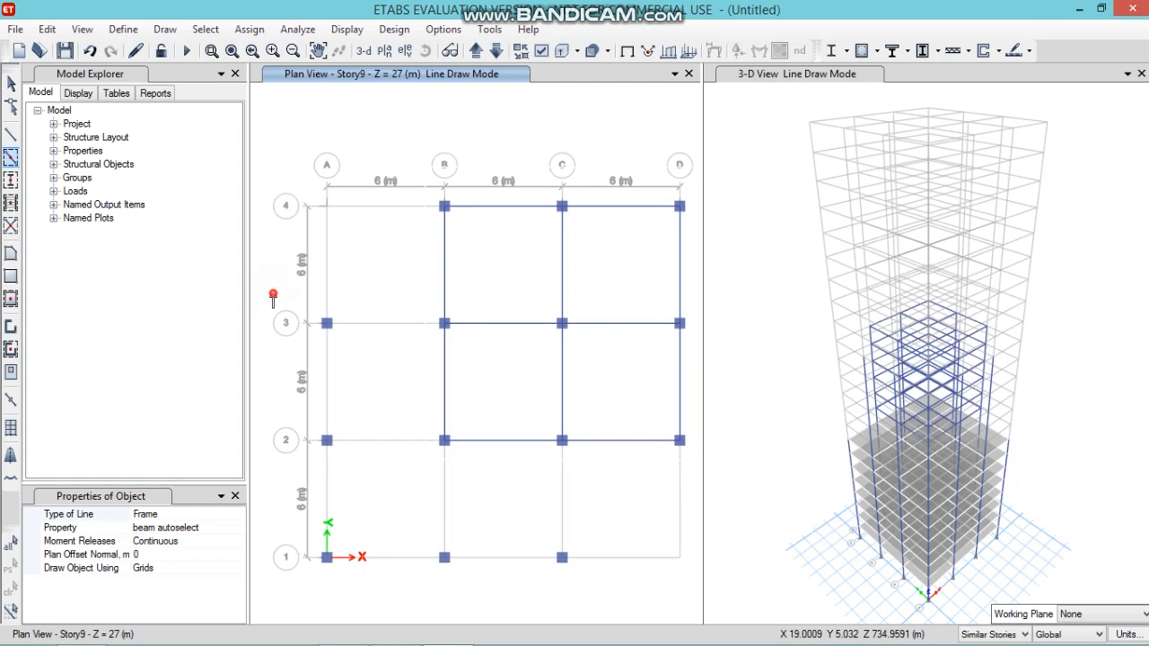
pyautogui.moveTo(273, 294)
pyautogui.mouseDown()
pyautogui.moveTo(520, 479)
pyautogui.moveTo(587, 557)
pyautogui.moveTo(580, 609)
pyautogui.mouseUp()
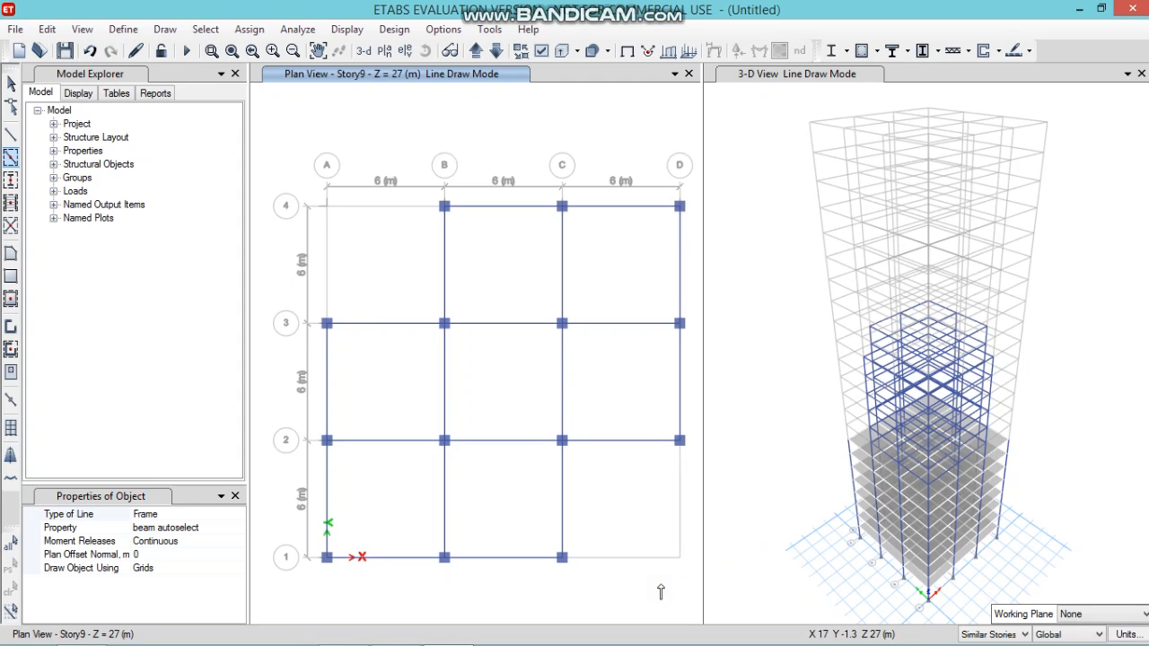
pyautogui.press('Escape')
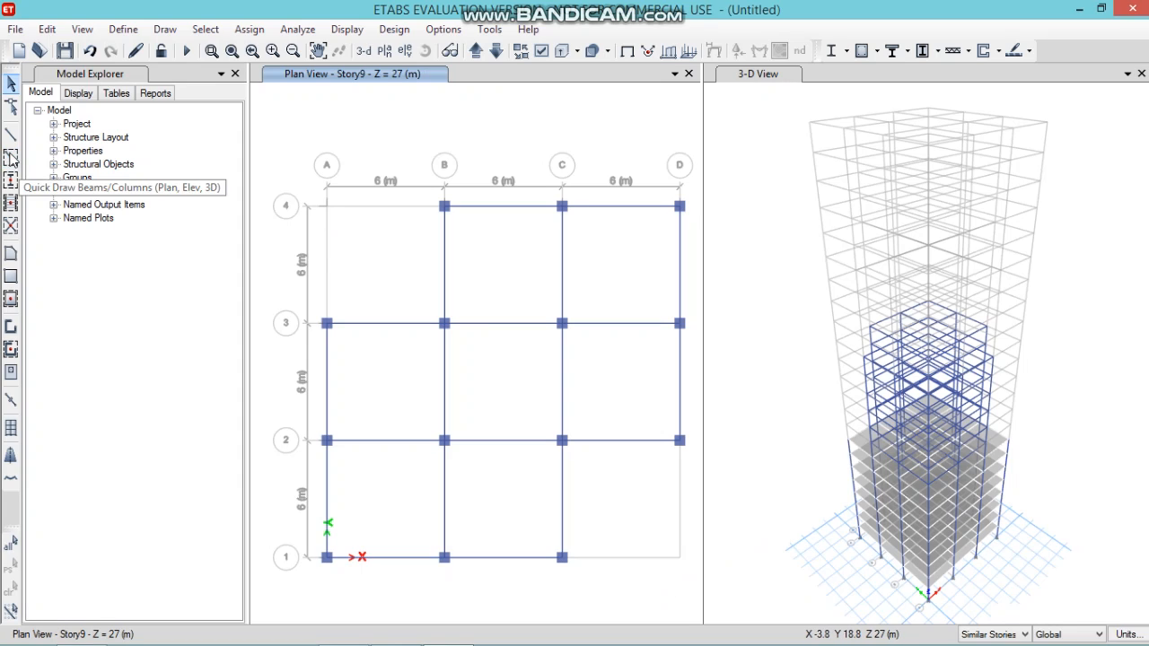
# Quick-draw Slab150 floor slabs on Story9 in the grid bays within B–D/2–4 and A–C/1–3
pyautogui.click(12, 301)
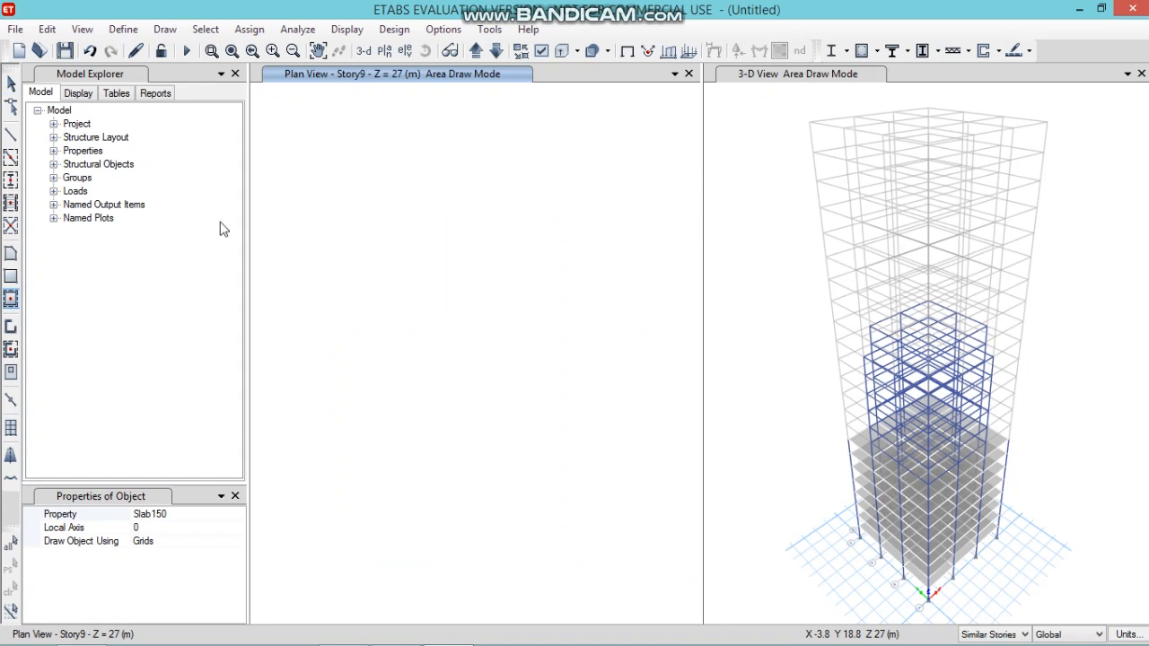
pyautogui.moveTo(420, 156)
pyautogui.mouseDown()
pyautogui.moveTo(464, 238)
pyautogui.moveTo(688, 448)
pyautogui.moveTo(692, 469)
pyautogui.mouseUp()
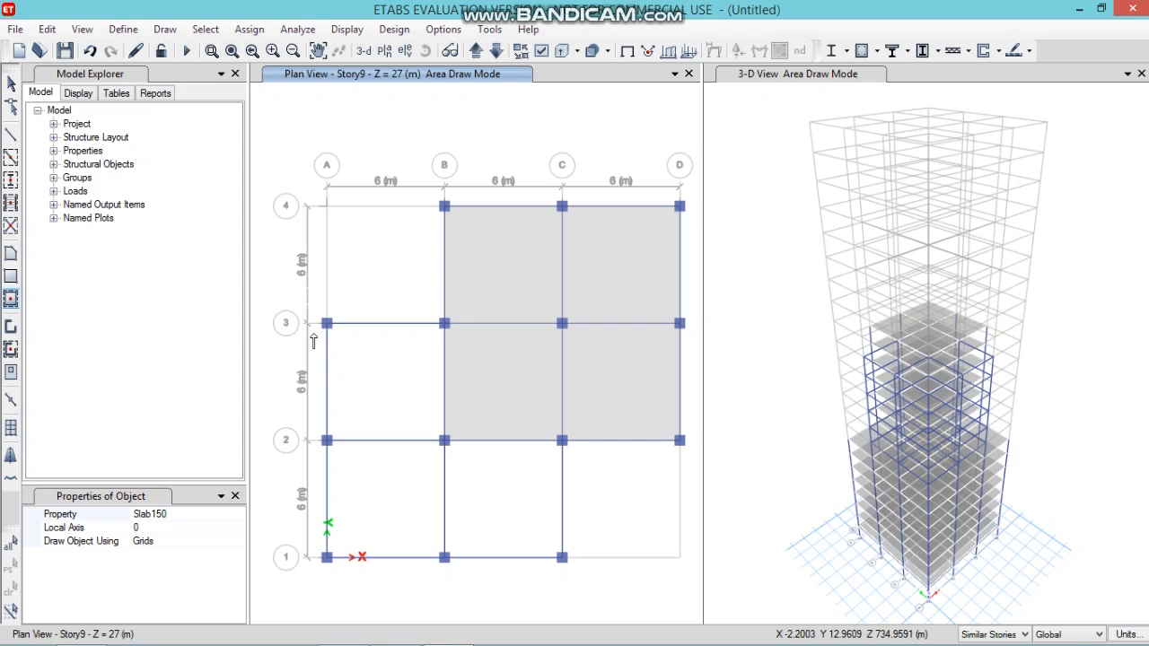
pyautogui.moveTo(313, 335); pyautogui.dragTo(591, 580)
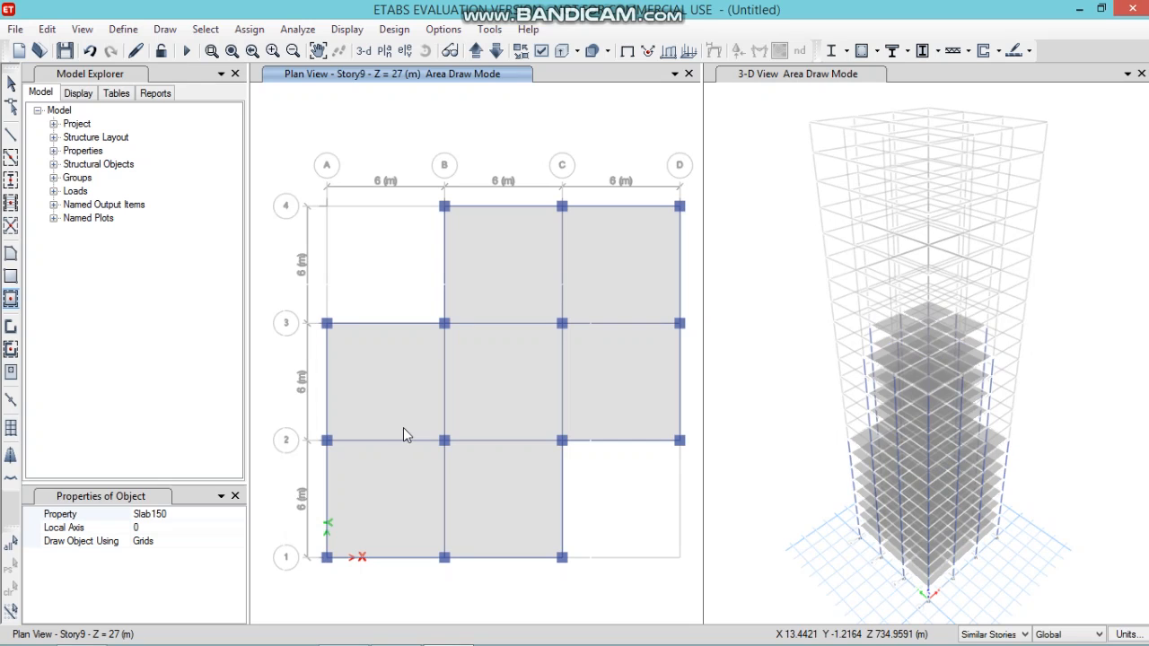
pyautogui.press('Escape')
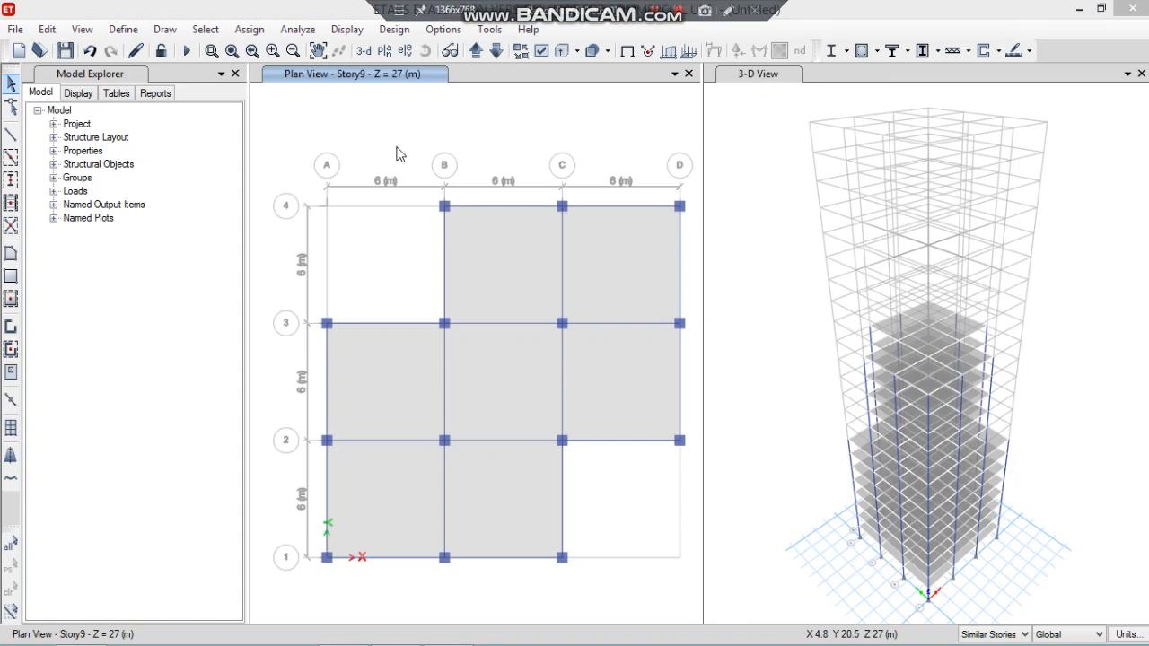
# Move the plan view up from Story9 to Story15
pyautogui.click(477, 52)
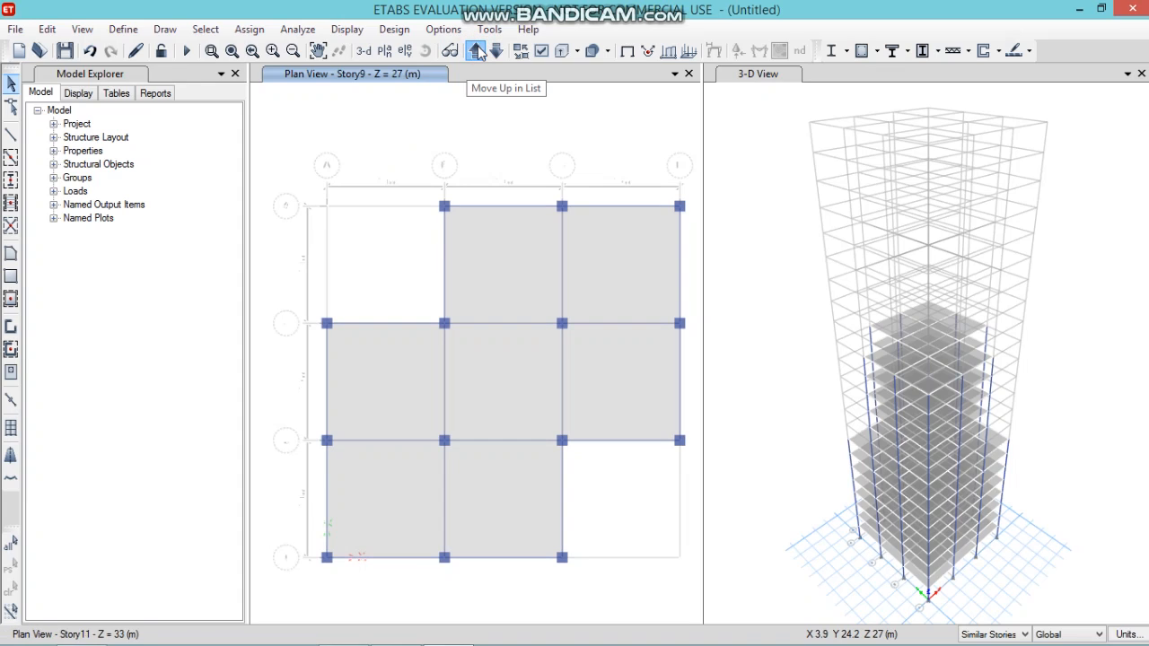
pyautogui.click(476, 51)
pyautogui.click(477, 52)
pyautogui.click(477, 52)
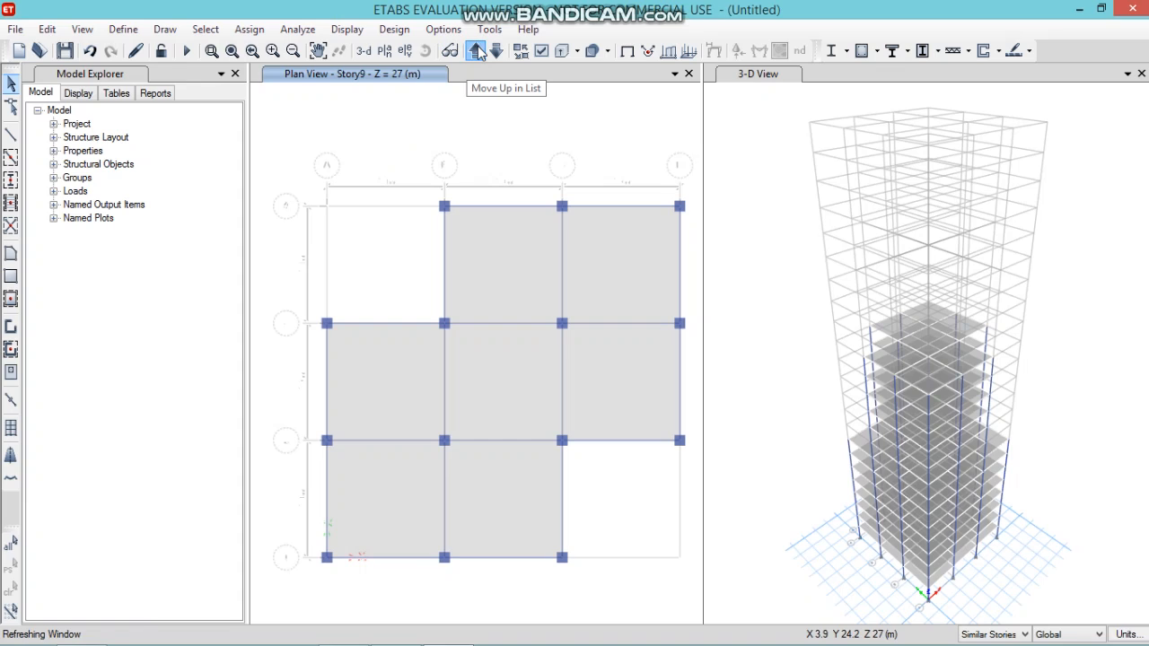
pyautogui.click(480, 52)
pyautogui.click(480, 53)
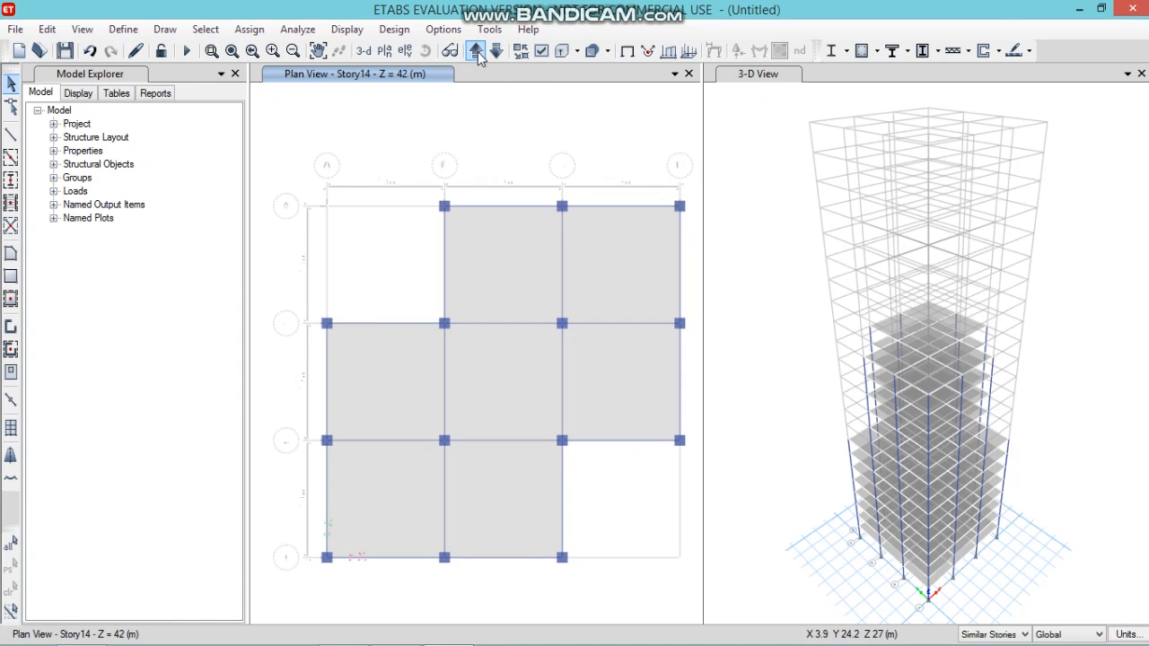
pyautogui.click(477, 52)
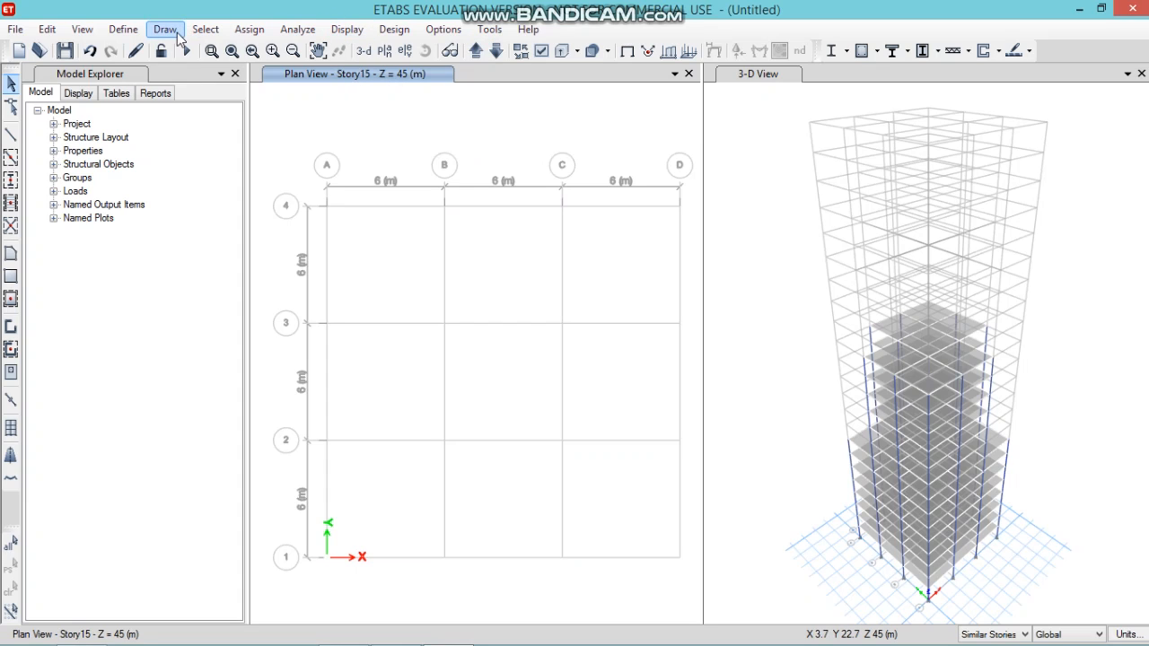
# Quick-draw column autoselect columns on Story15 at all grid intersections except the four corners A1, A4, D1 and D4
pyautogui.click(12, 181)
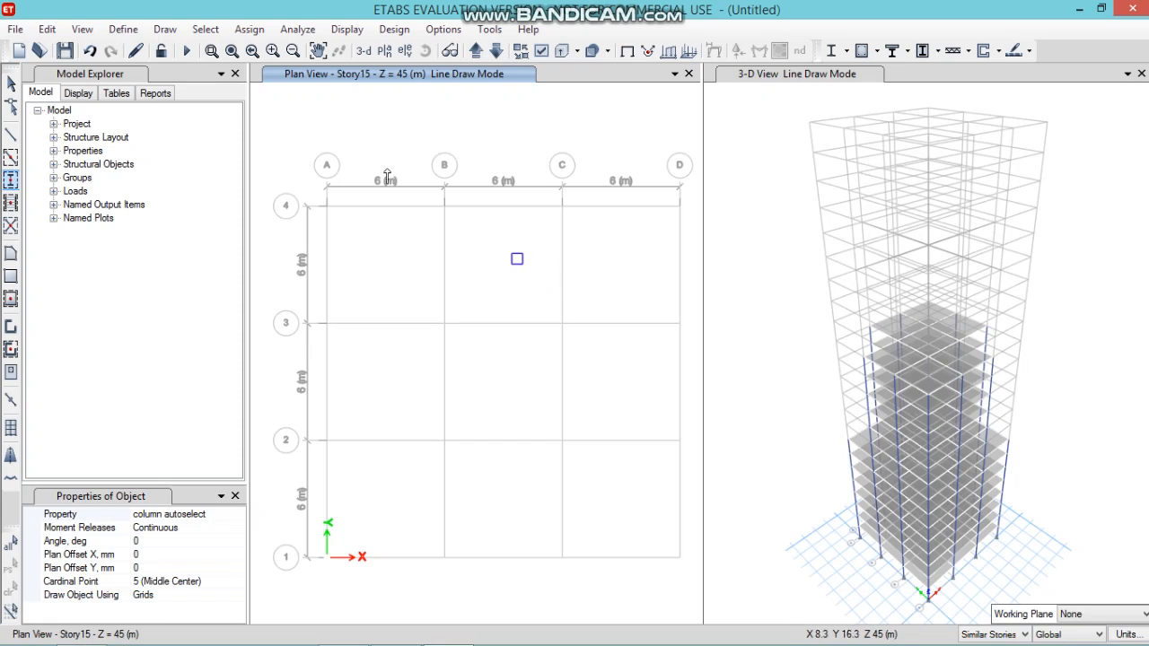
pyautogui.click(420, 141)
pyautogui.moveTo(442, 179); pyautogui.dragTo(577, 606)
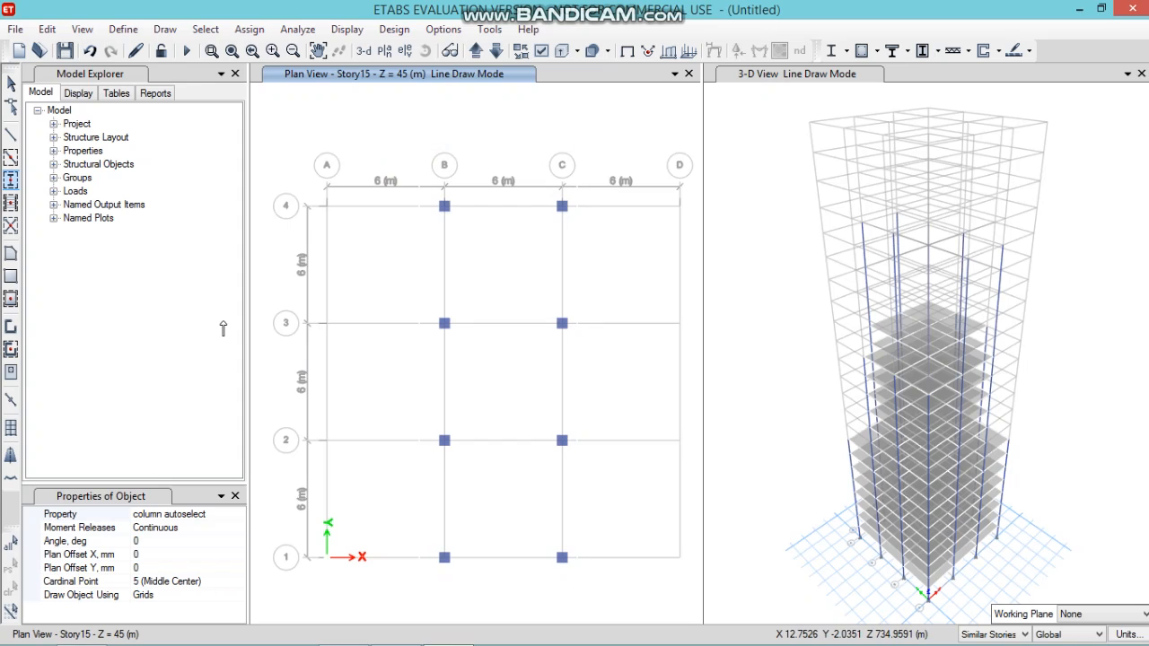
pyautogui.moveTo(275, 304); pyautogui.dragTo(694, 476)
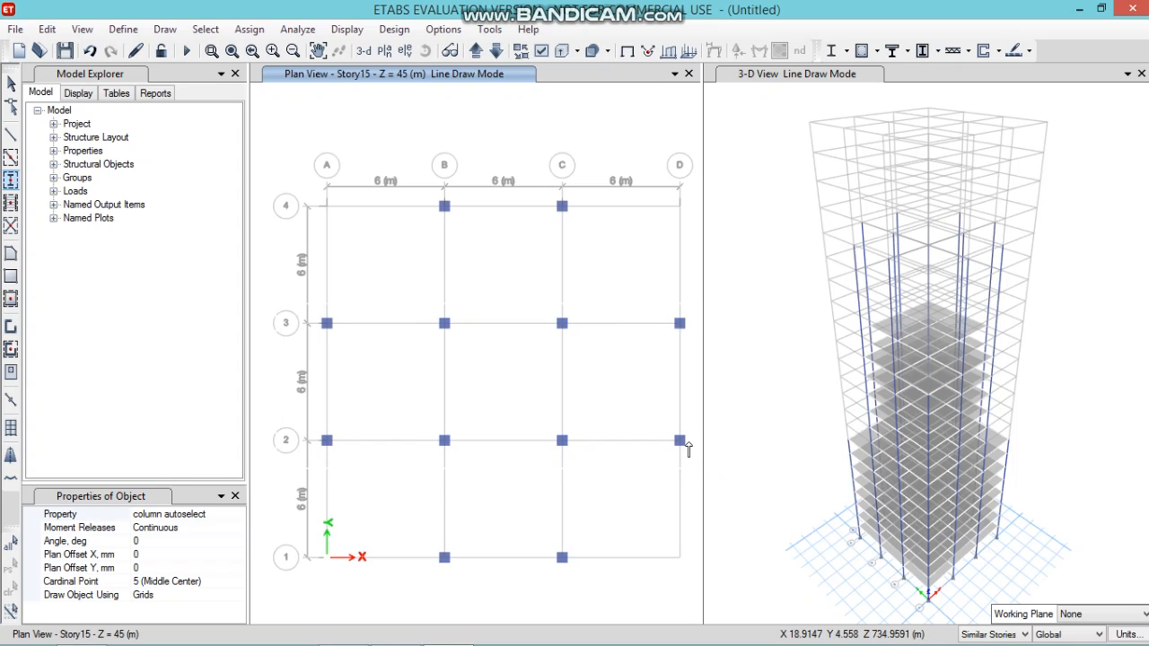
pyautogui.press('Escape')
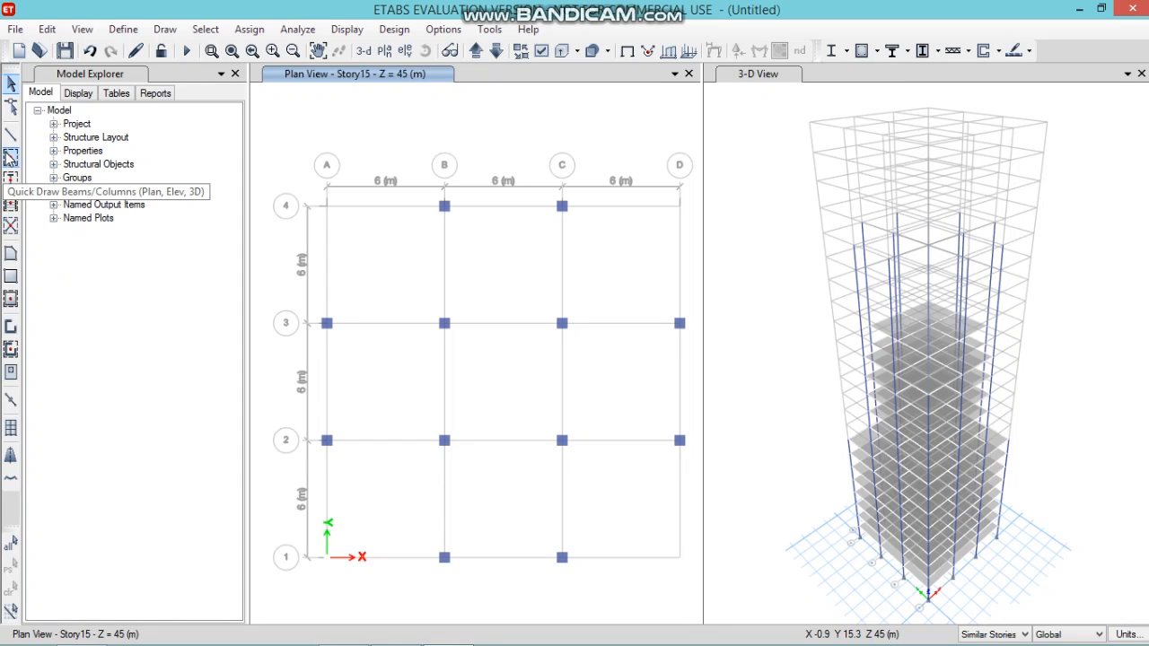
# Quick-draw beam autoselect beams on Story15 along the grid lines within B–C/1–4 and A–D/2–3, forming a cross-shaped layout
pyautogui.click(10, 158)
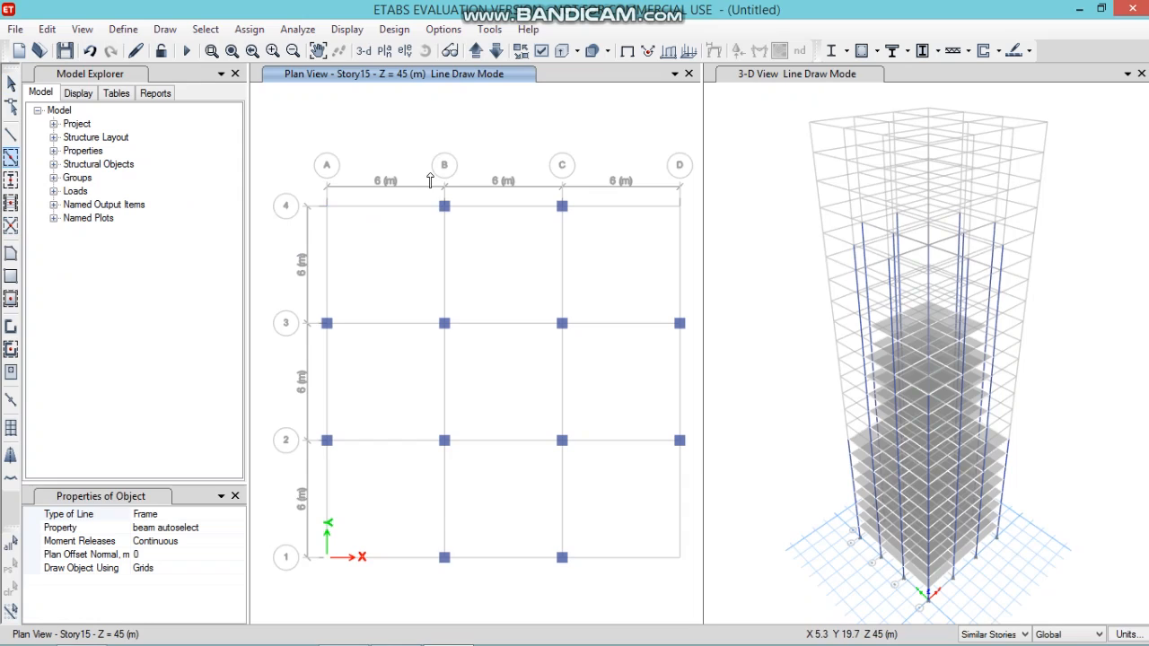
pyautogui.moveTo(431, 163)
pyautogui.mouseDown()
pyautogui.moveTo(457, 315)
pyautogui.moveTo(595, 618)
pyautogui.mouseUp()
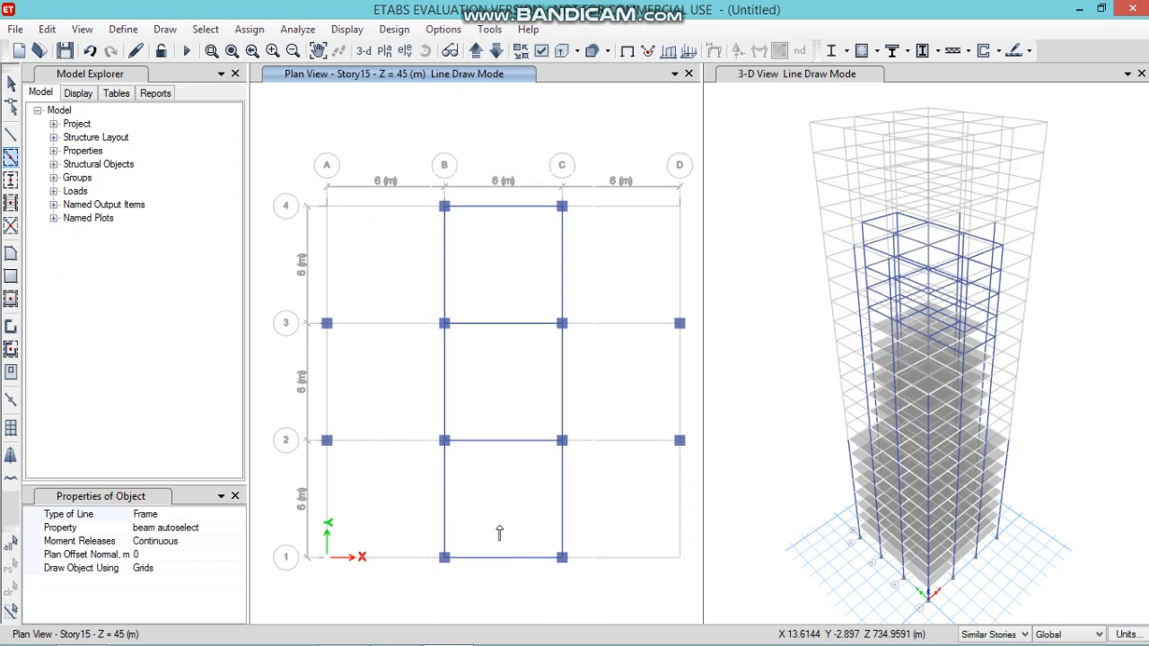
pyautogui.click(286, 305)
pyautogui.moveTo(613, 459); pyautogui.dragTo(694, 454)
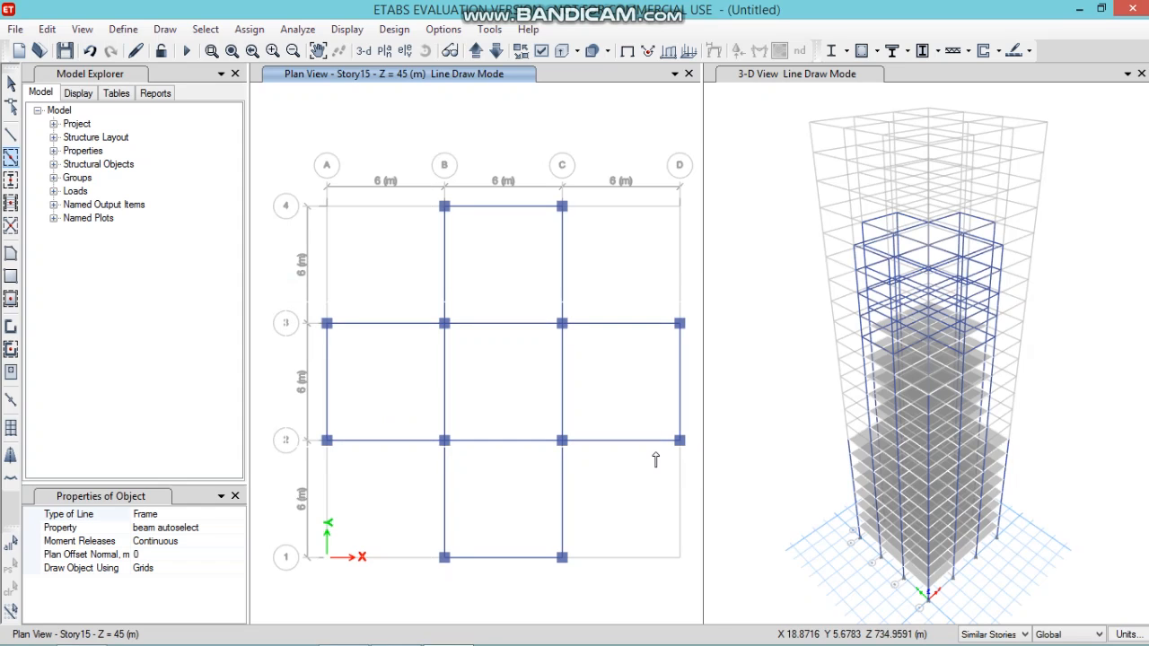
pyautogui.press('Escape')
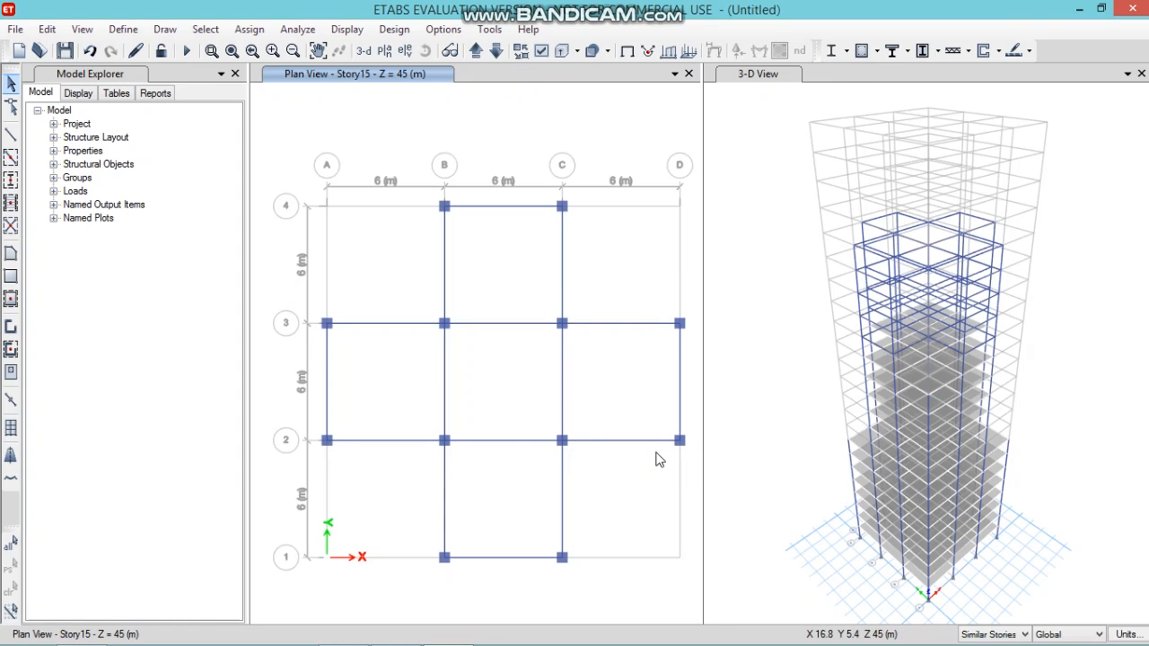
# Quick-draw Slab150 floor slabs on Story15 in the grid bays within B–C/1–4 and A–D/2–3
pyautogui.click(11, 301)
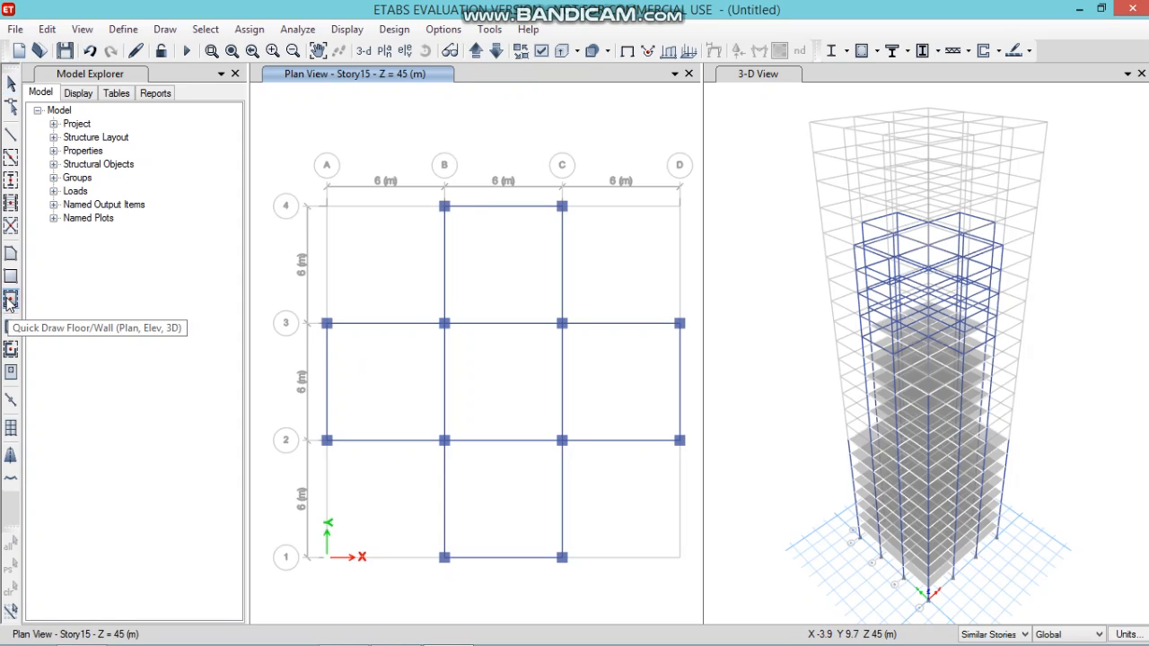
pyautogui.click(438, 217)
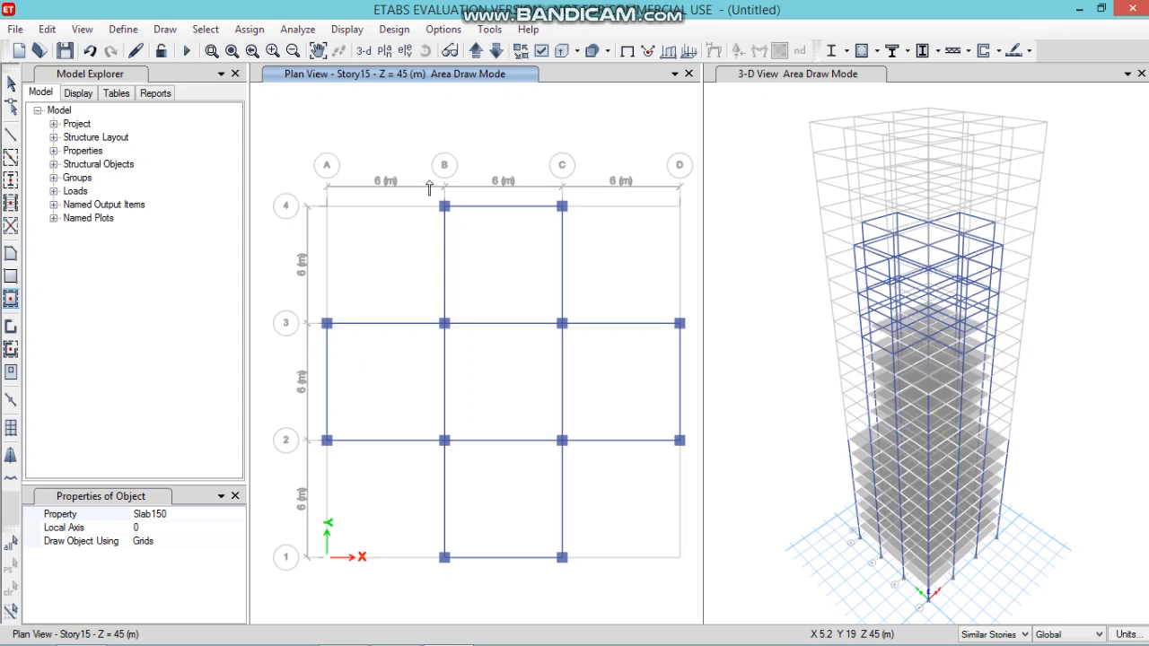
pyautogui.moveTo(432, 167); pyautogui.dragTo(566, 578)
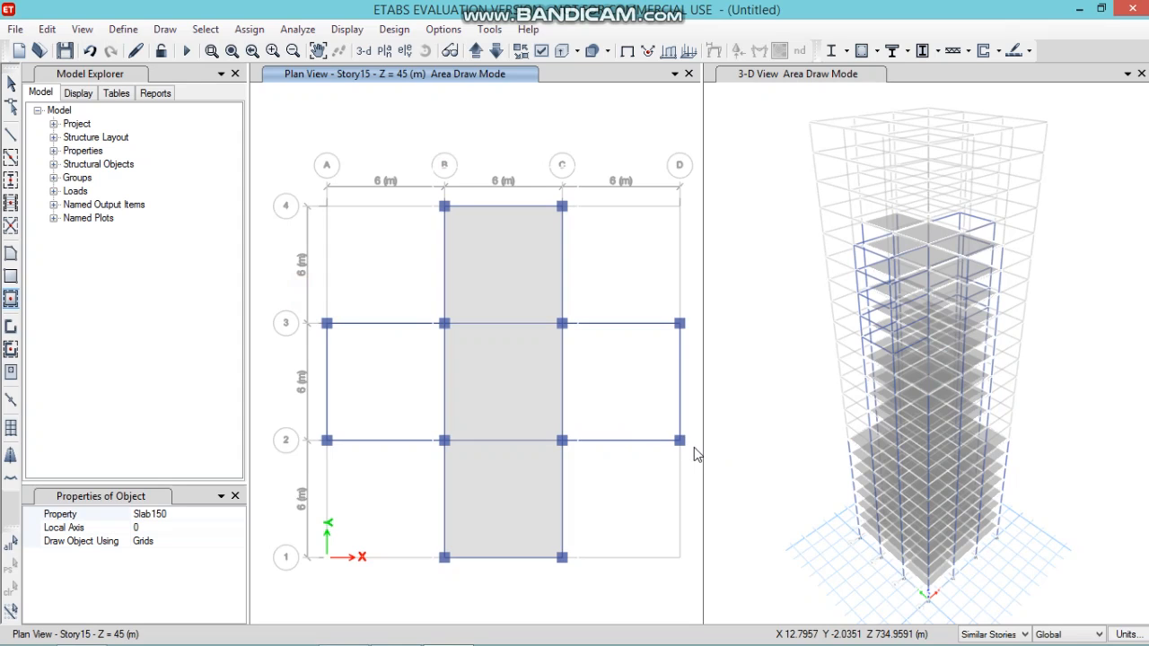
pyautogui.moveTo(306, 290); pyautogui.dragTo(694, 447)
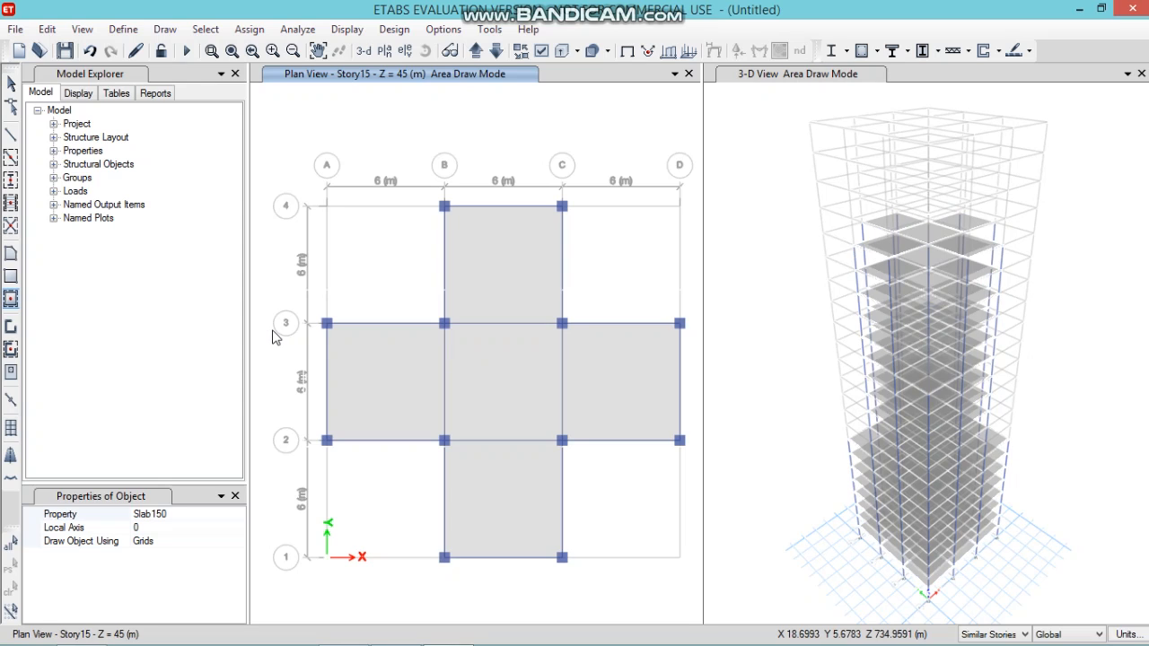
pyautogui.press('Escape')
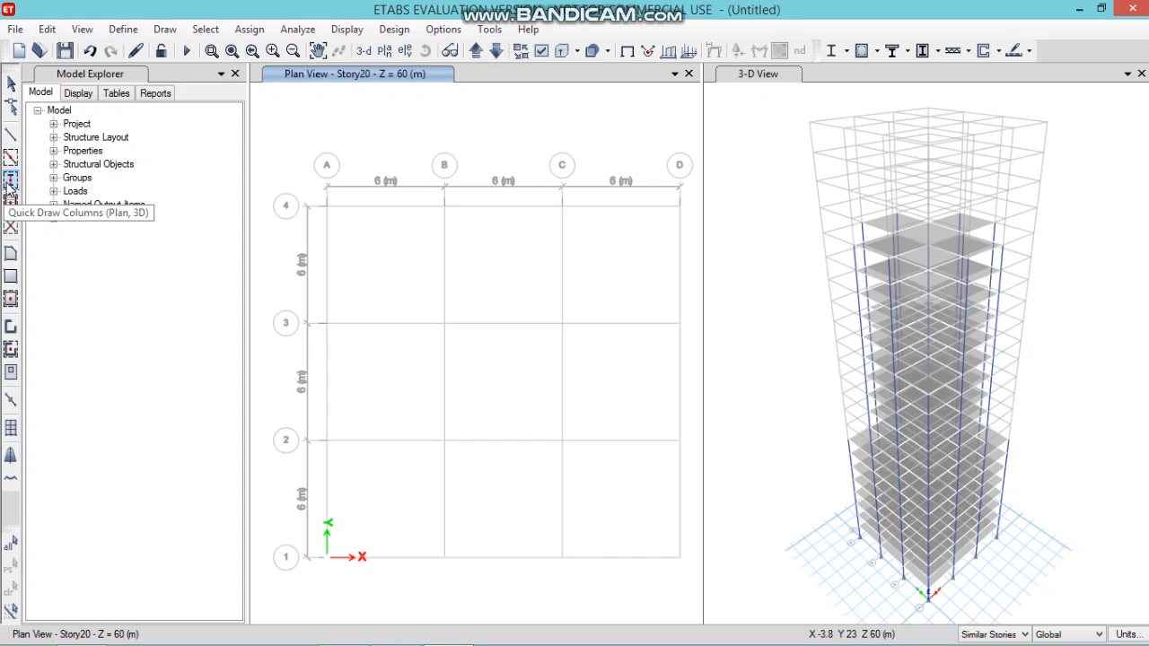
# Quick-draw column autoselect columns on Story20 at the intersections of grid lines B and C with 1, 2 and 3
pyautogui.click(11, 180)
pyautogui.moveTo(435, 311)
pyautogui.mouseDown()
pyautogui.moveTo(563, 470)
pyautogui.moveTo(583, 591)
pyautogui.mouseUp()
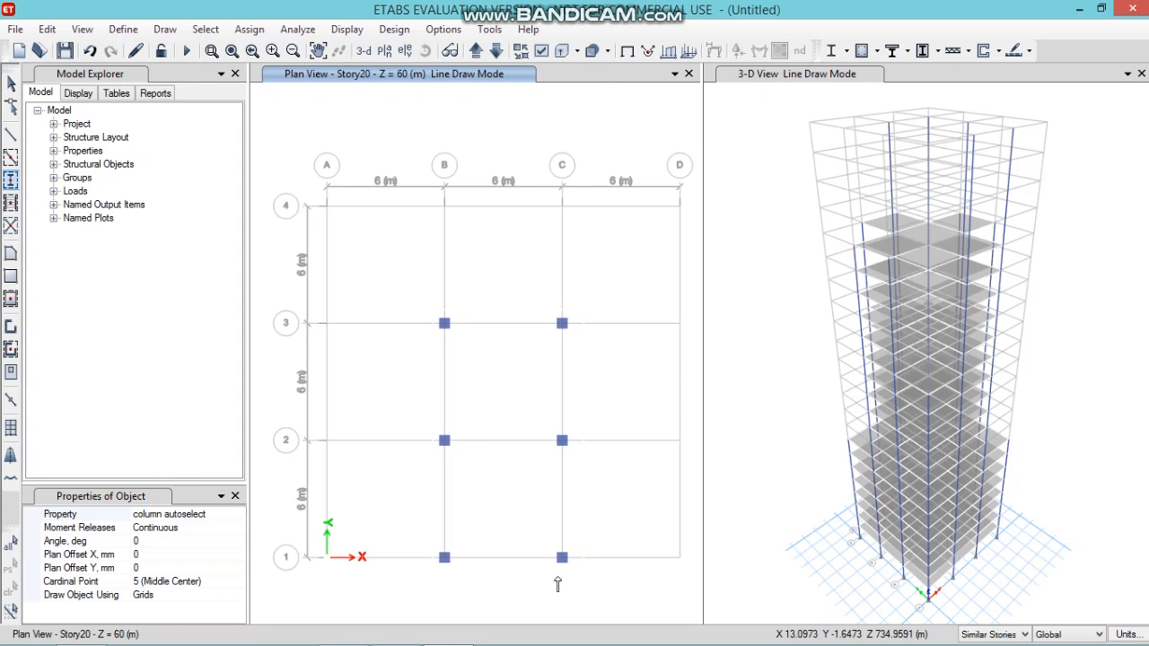
pyautogui.press('Escape')
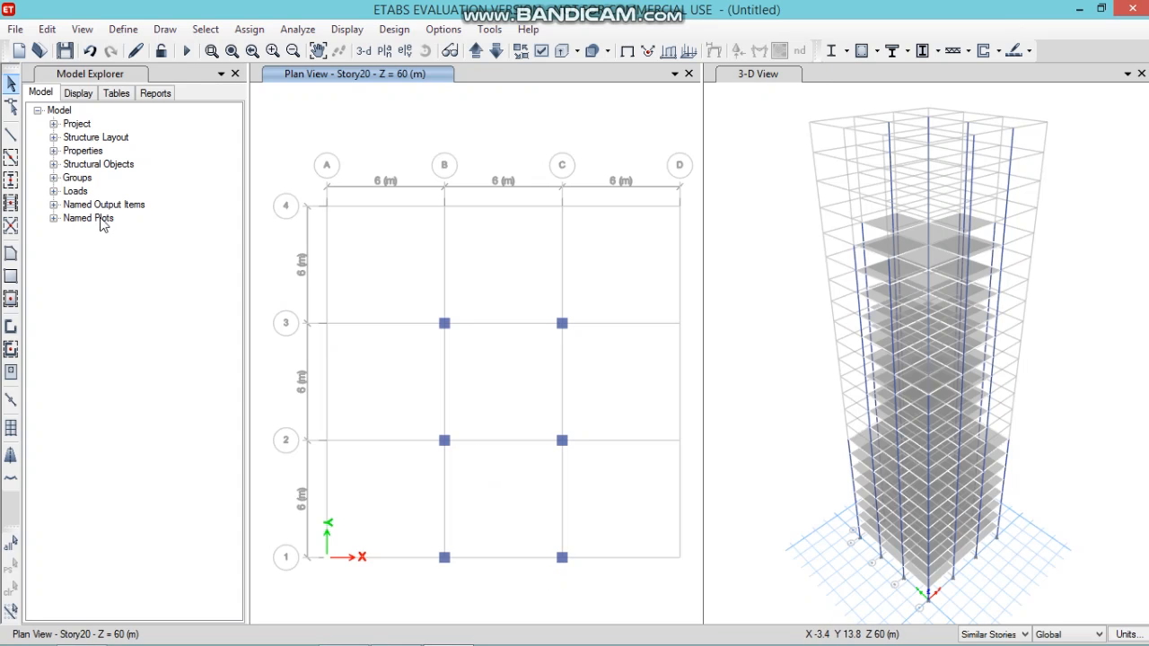
# Quick-draw beam autoselect beams on Story20 along all grid lines within B–C/1–3
pyautogui.click(11, 158)
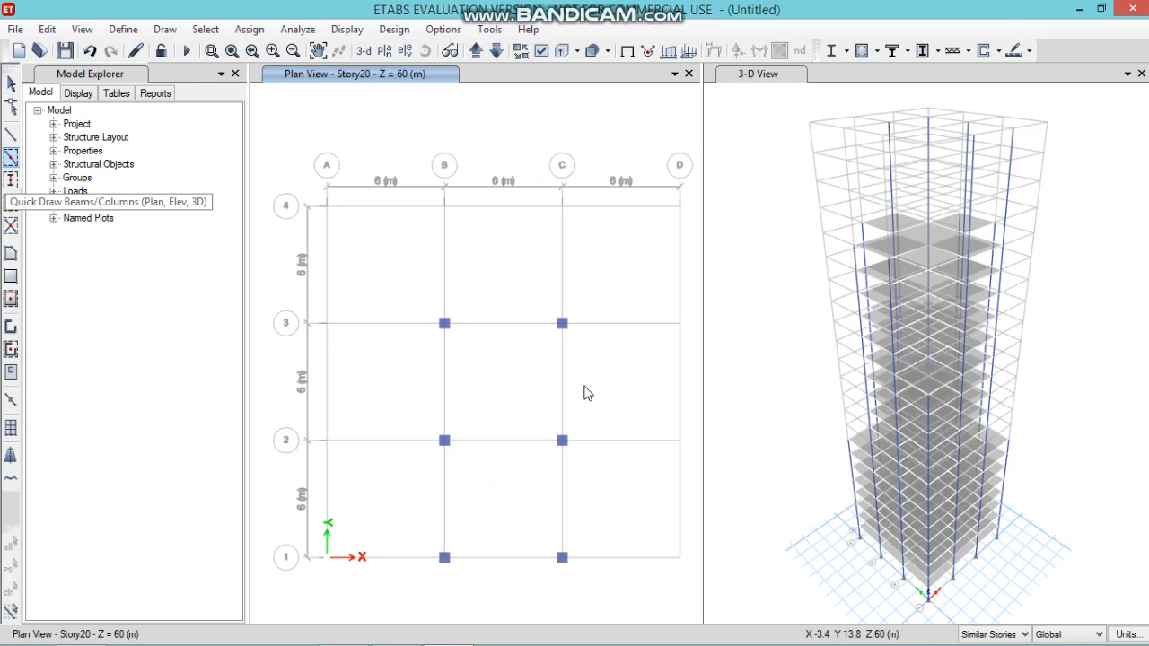
pyautogui.moveTo(423, 312)
pyautogui.mouseDown()
pyautogui.moveTo(601, 594)
pyautogui.moveTo(596, 618)
pyautogui.mouseUp()
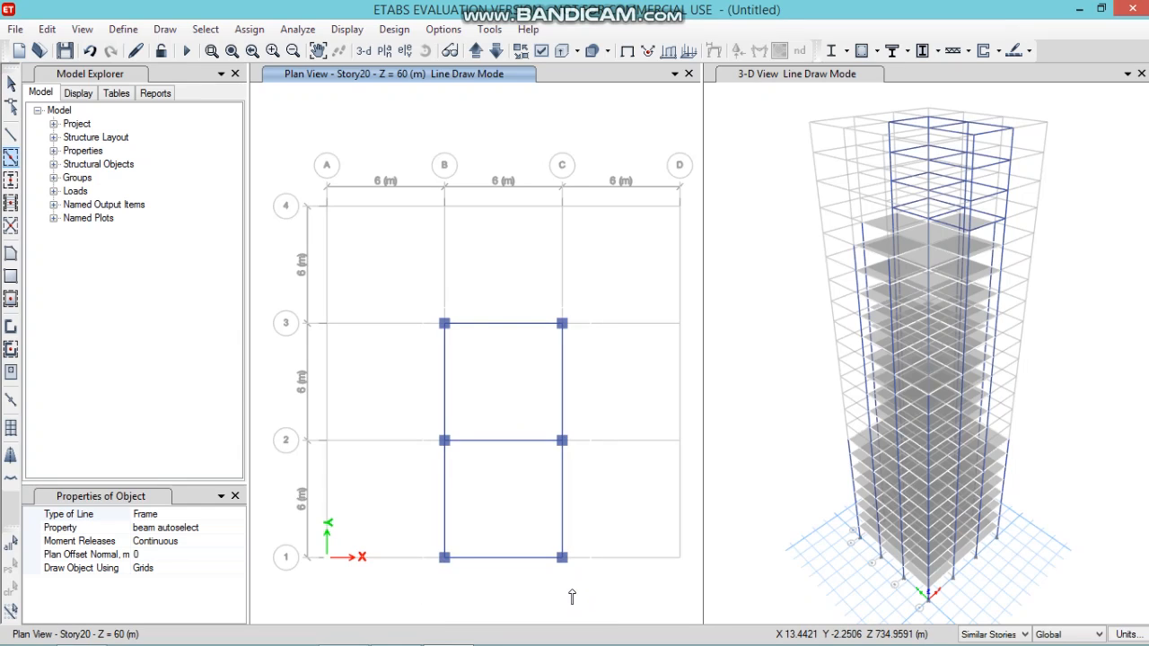
pyautogui.press('Escape')
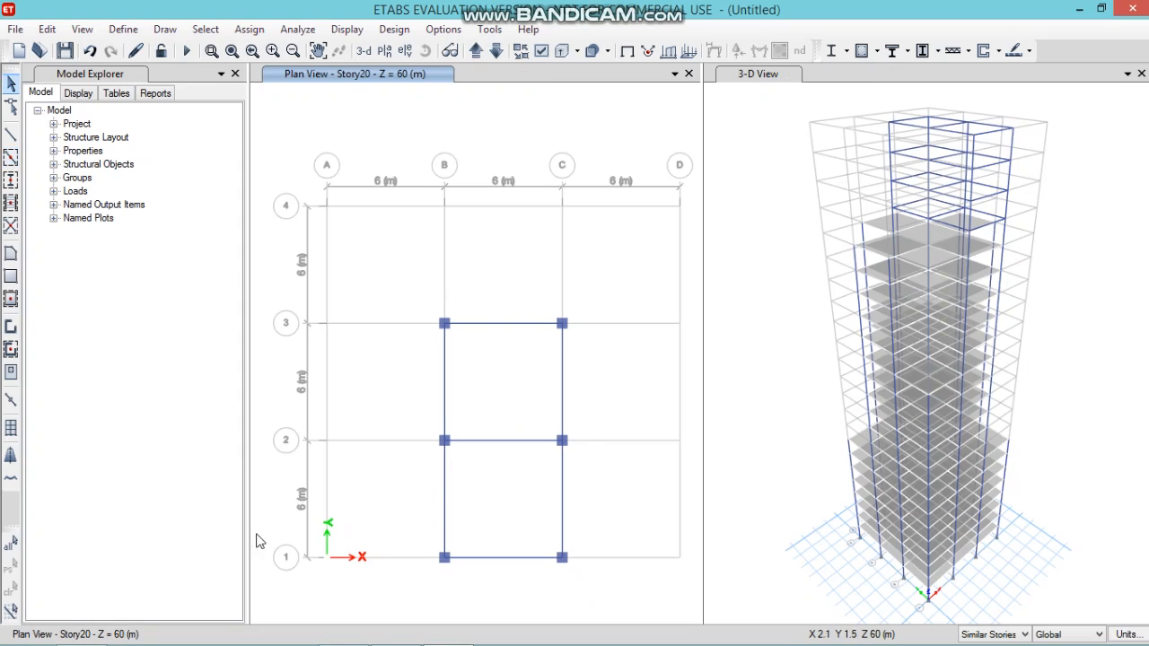
# Quick-draw Slab150 floor slabs on Story20 in the two grid bays within B–C/1–3
pyautogui.click(11, 301)
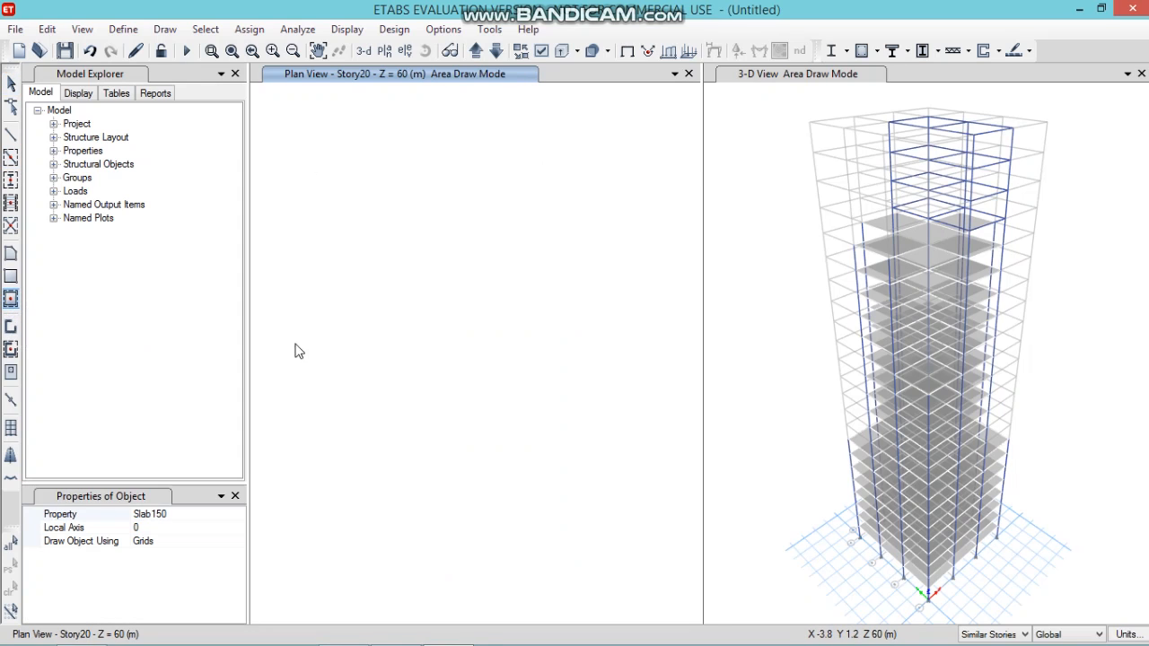
pyautogui.click(438, 299)
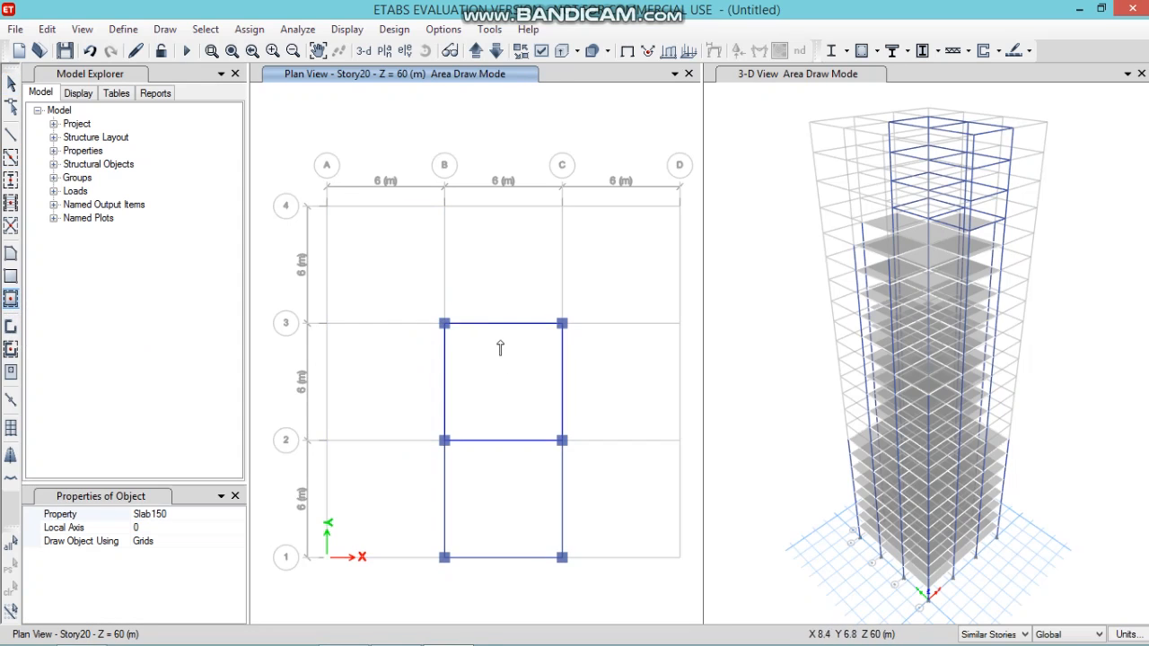
pyautogui.moveTo(433, 300); pyautogui.dragTo(599, 623)
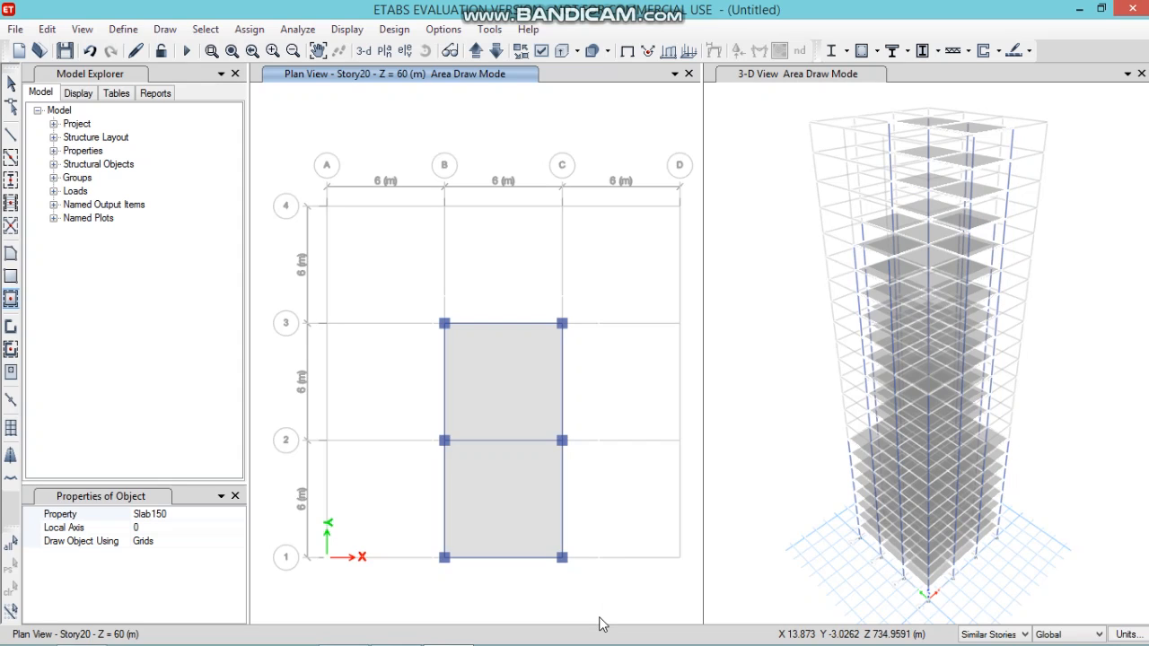
pyautogui.press('Escape')
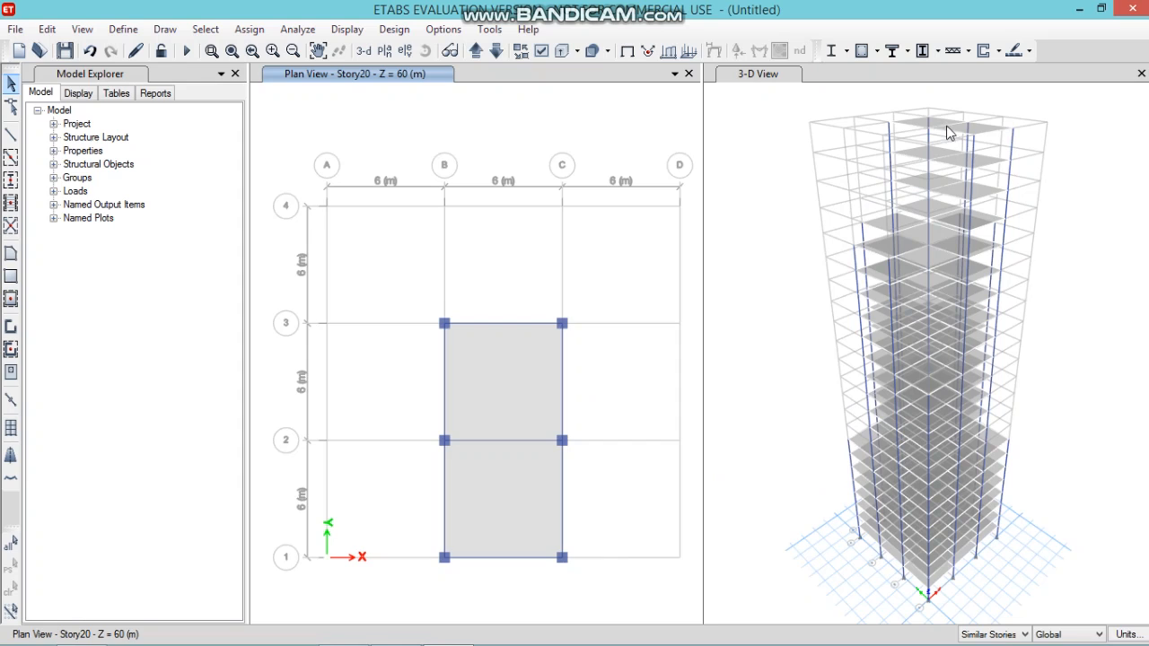
pyautogui.moveTo(1030, 641)
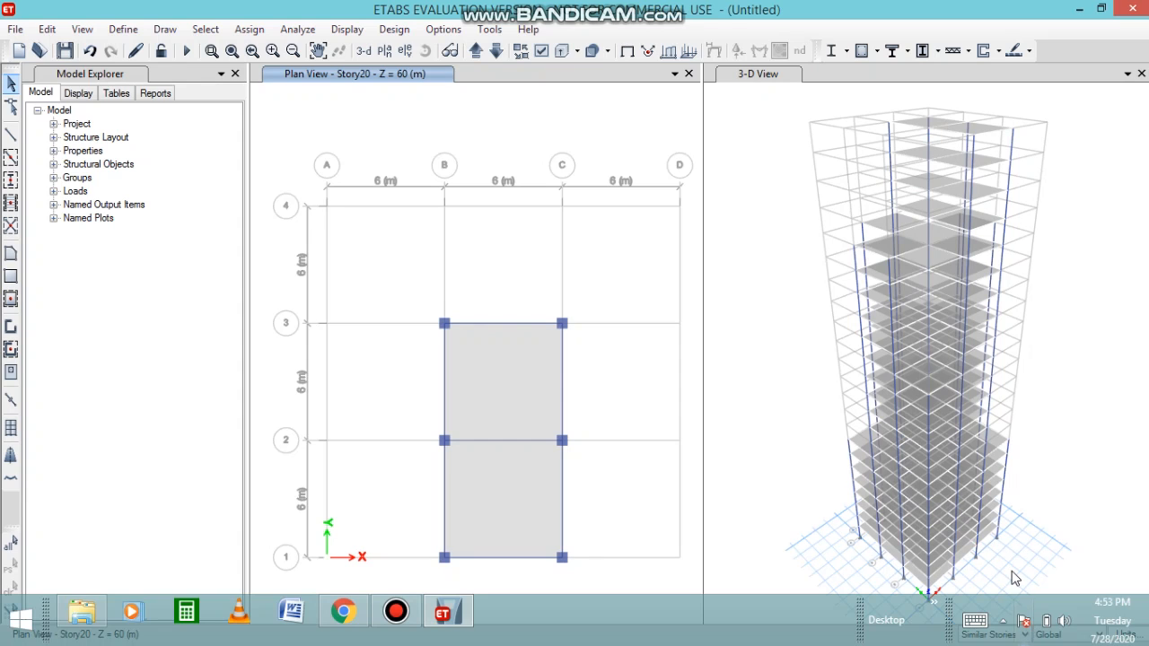
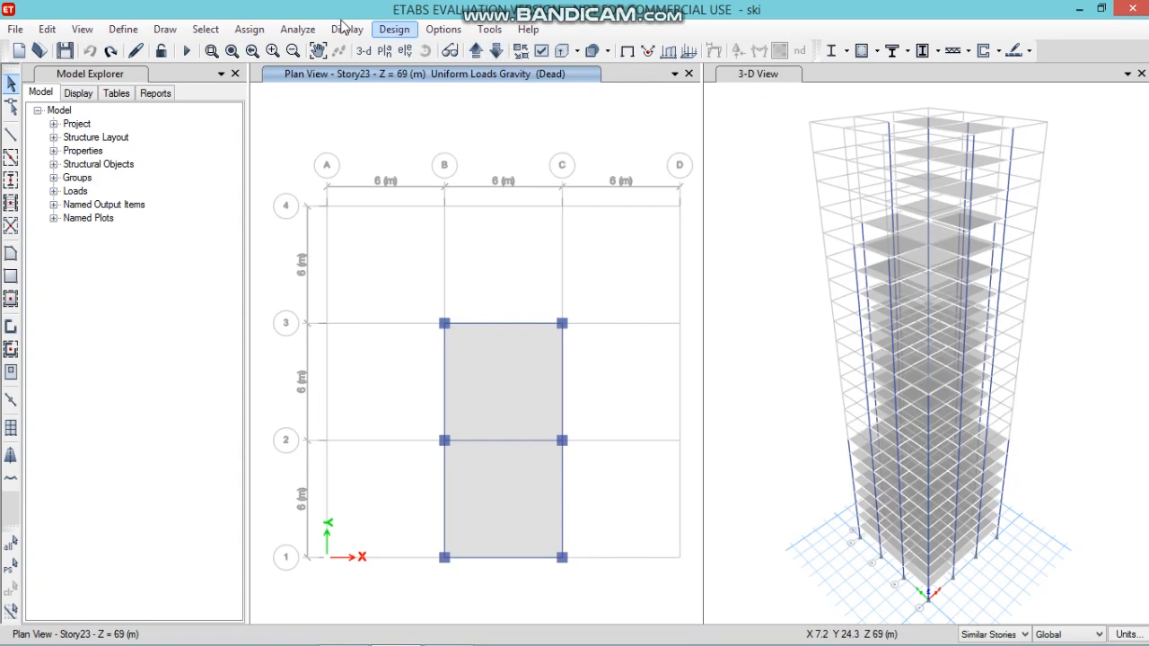
# Switch the plan view to the Story1 level
pyautogui.click(384, 50)
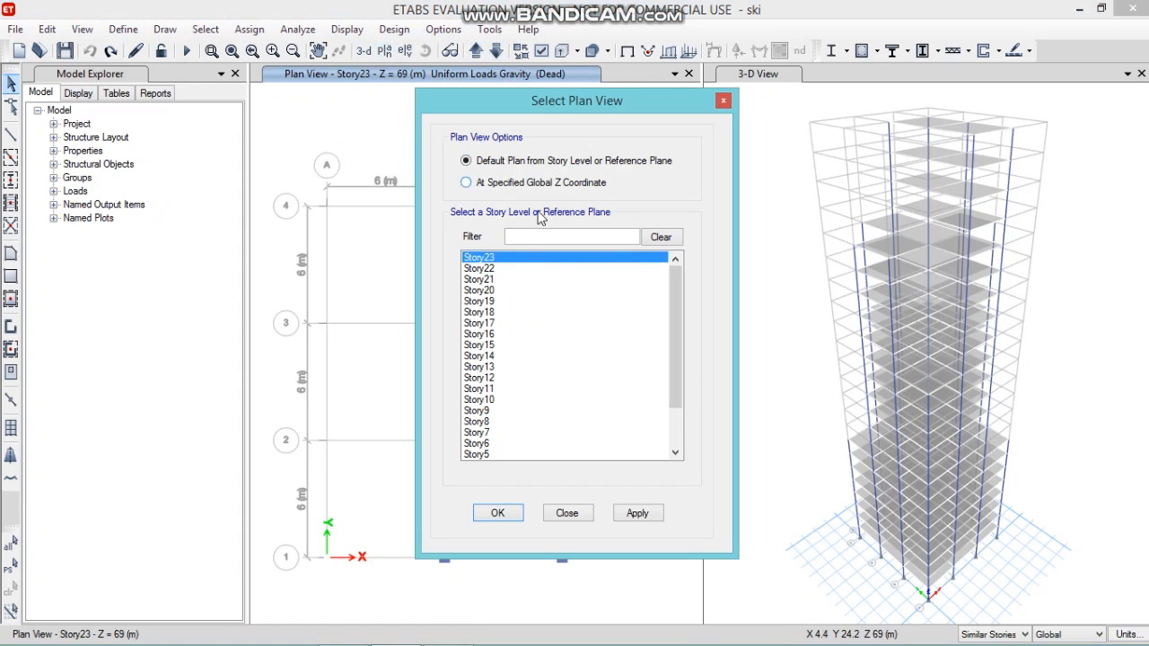
pyautogui.moveTo(677, 308); pyautogui.dragTo(673, 366)
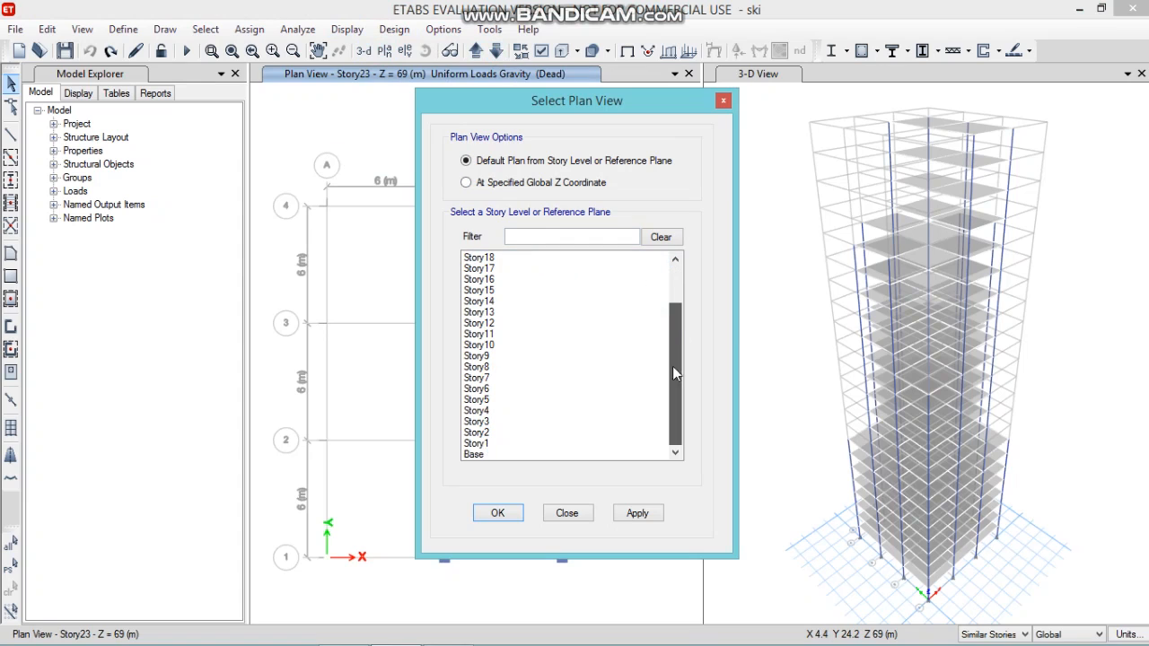
pyautogui.click(499, 445)
pyautogui.click(523, 514)
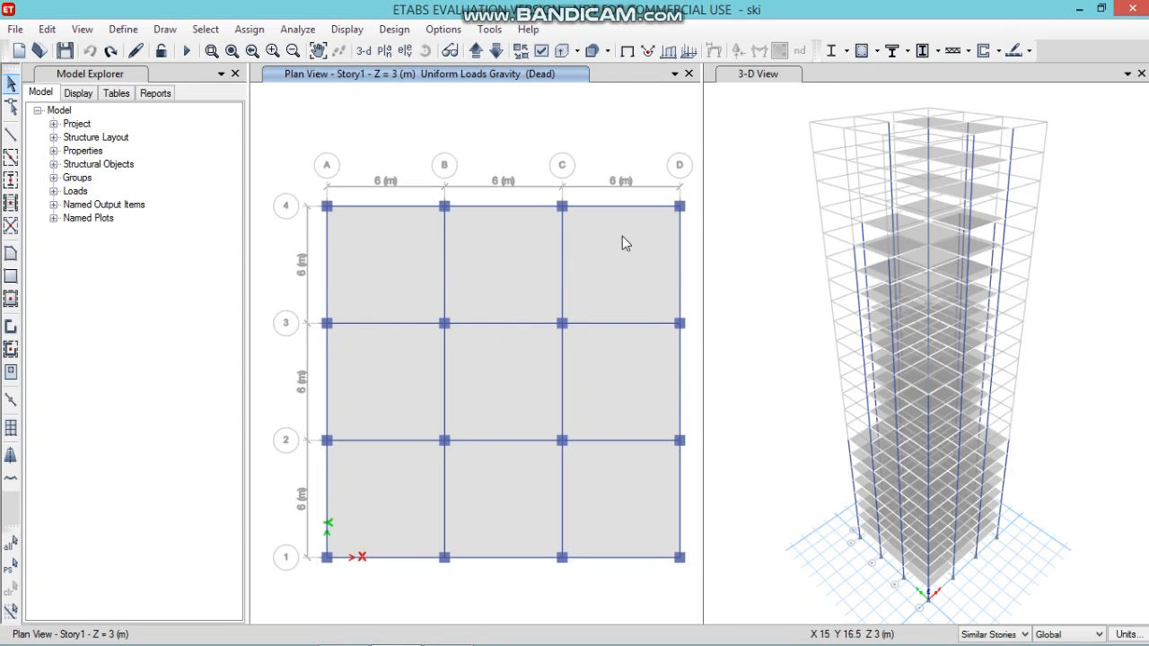
# Clear the trial selection of the A–B/3–4 slab and set the story scope to All Stories
pyautogui.click(418, 275)
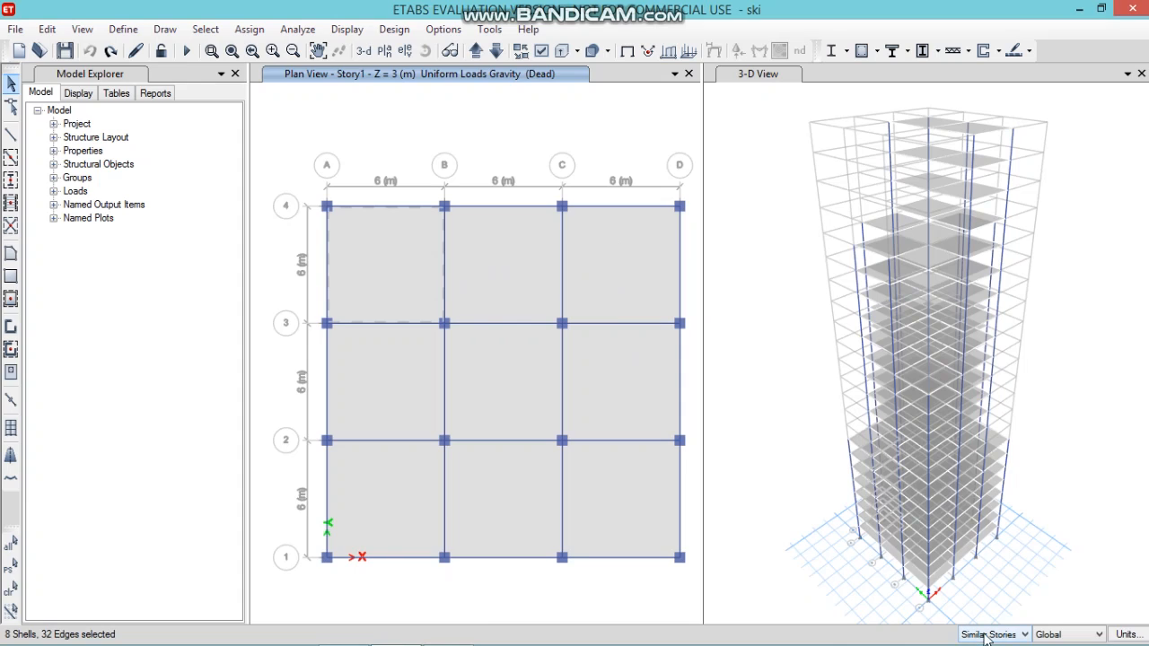
pyautogui.click(405, 282)
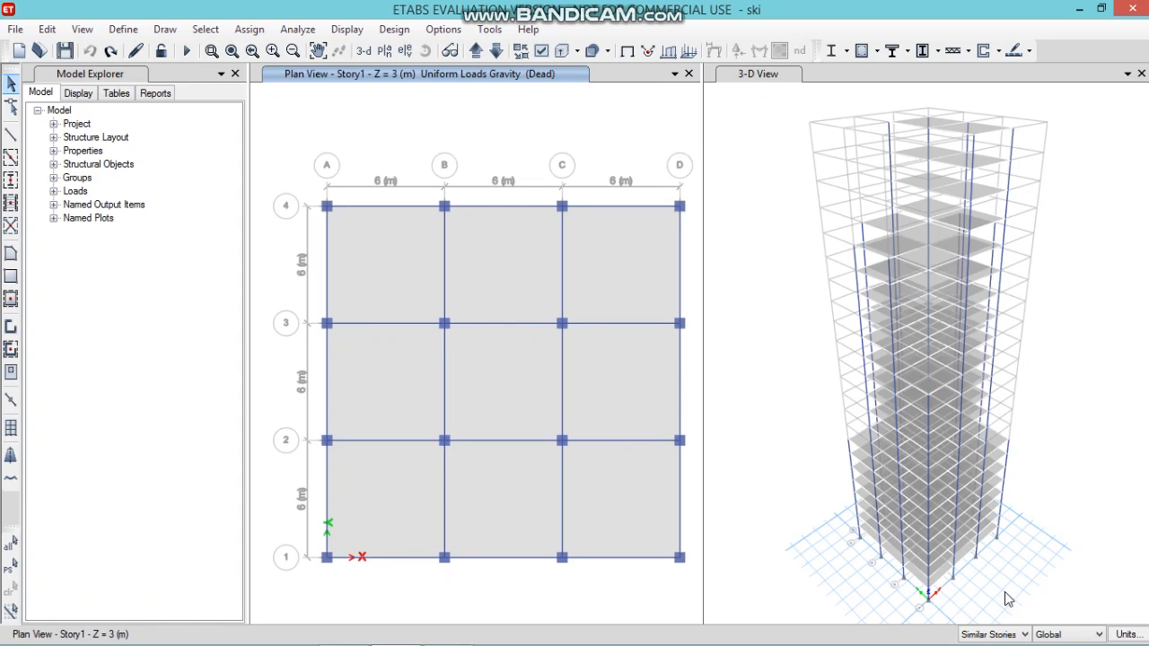
pyautogui.click(1017, 635)
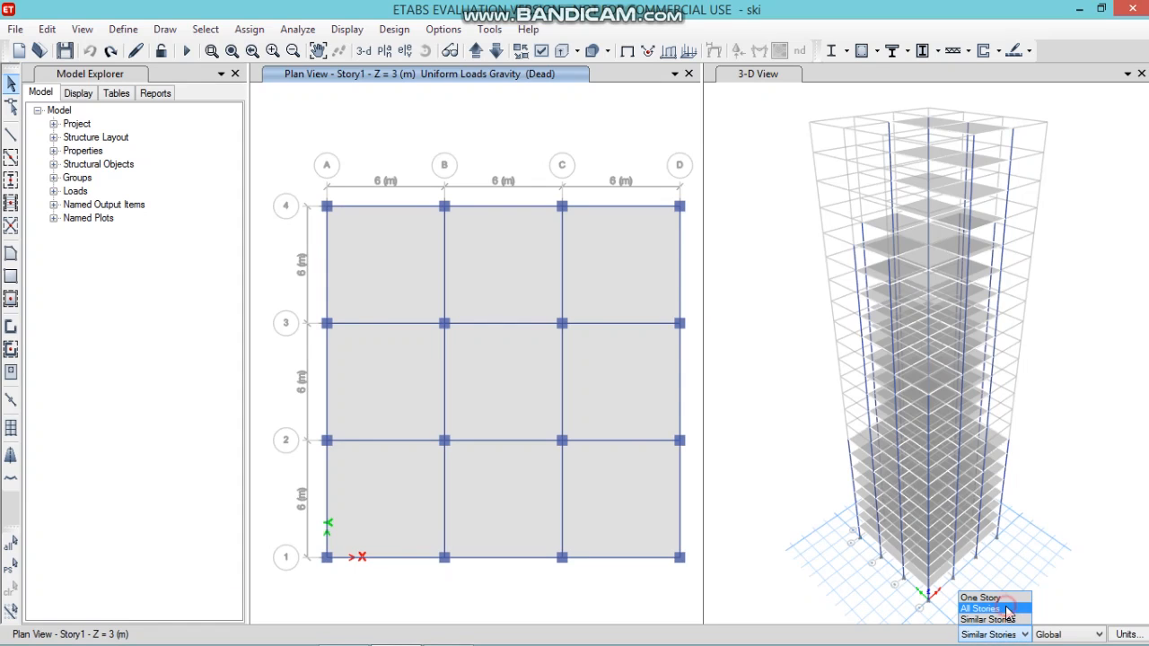
pyautogui.click(1007, 609)
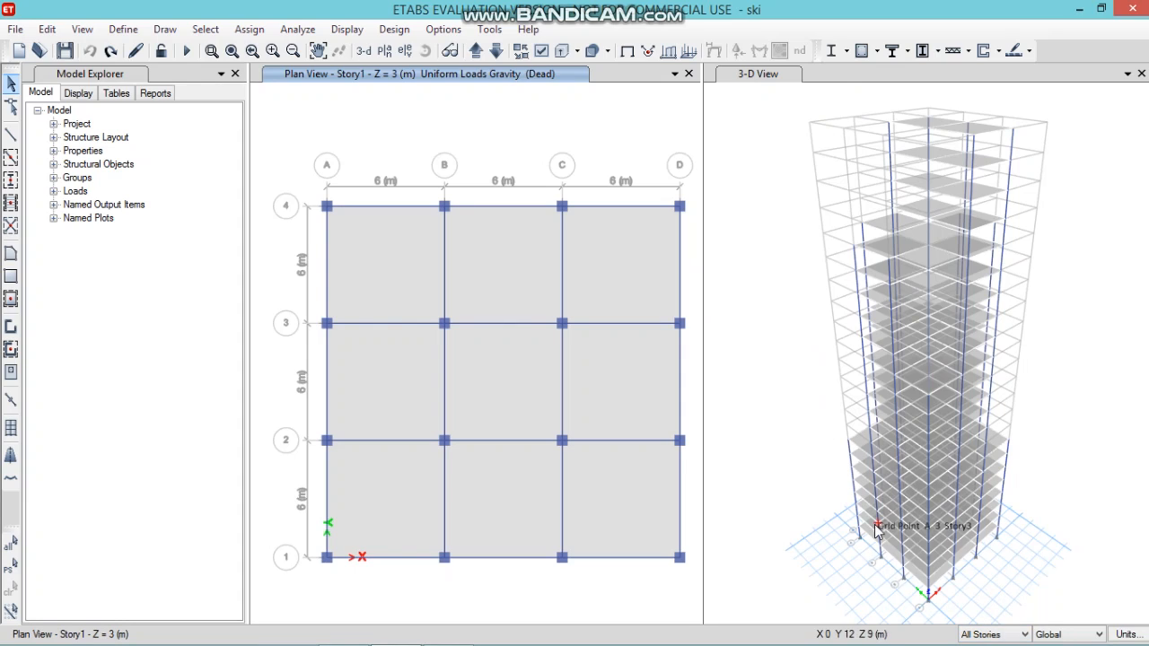
# Select the floor slabs in all nine grid bays of the Story1 plan, across all stories
pyautogui.click(403, 271)
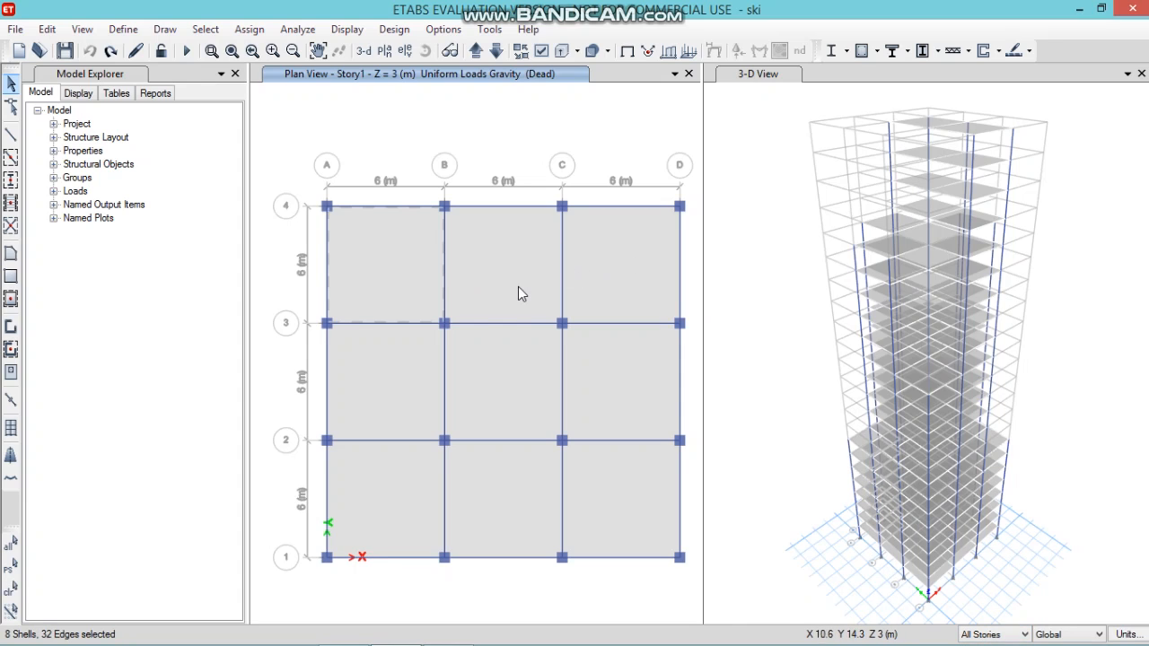
pyautogui.click(518, 287)
pyautogui.click(600, 266)
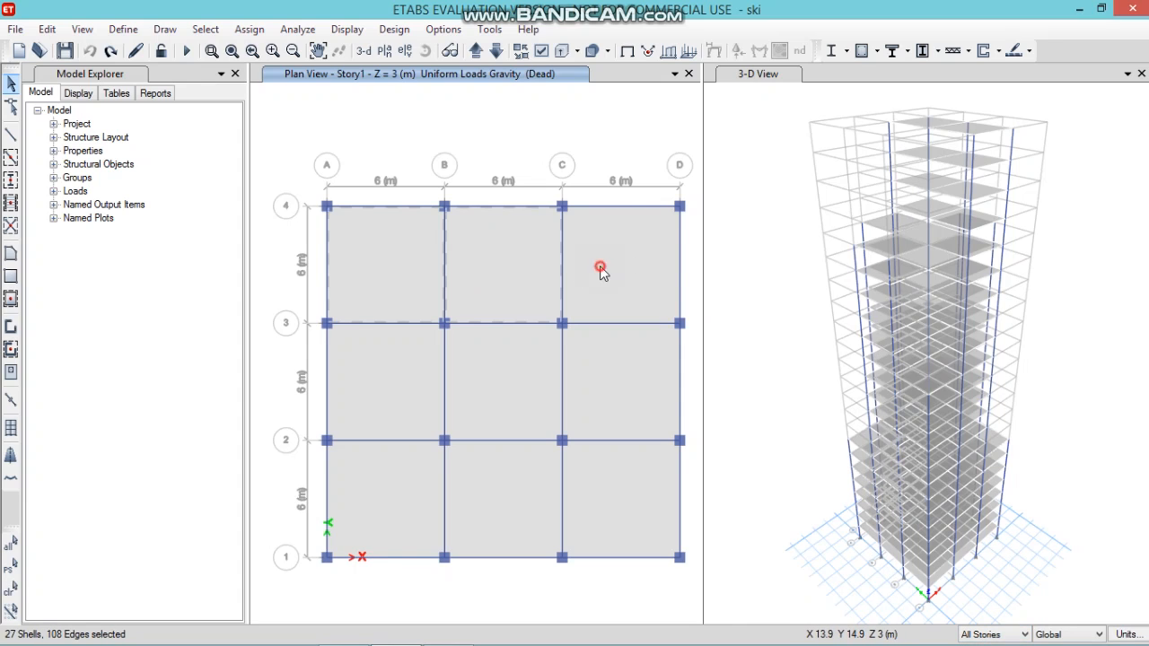
pyautogui.click(403, 352)
pyautogui.click(524, 364)
pyautogui.click(595, 377)
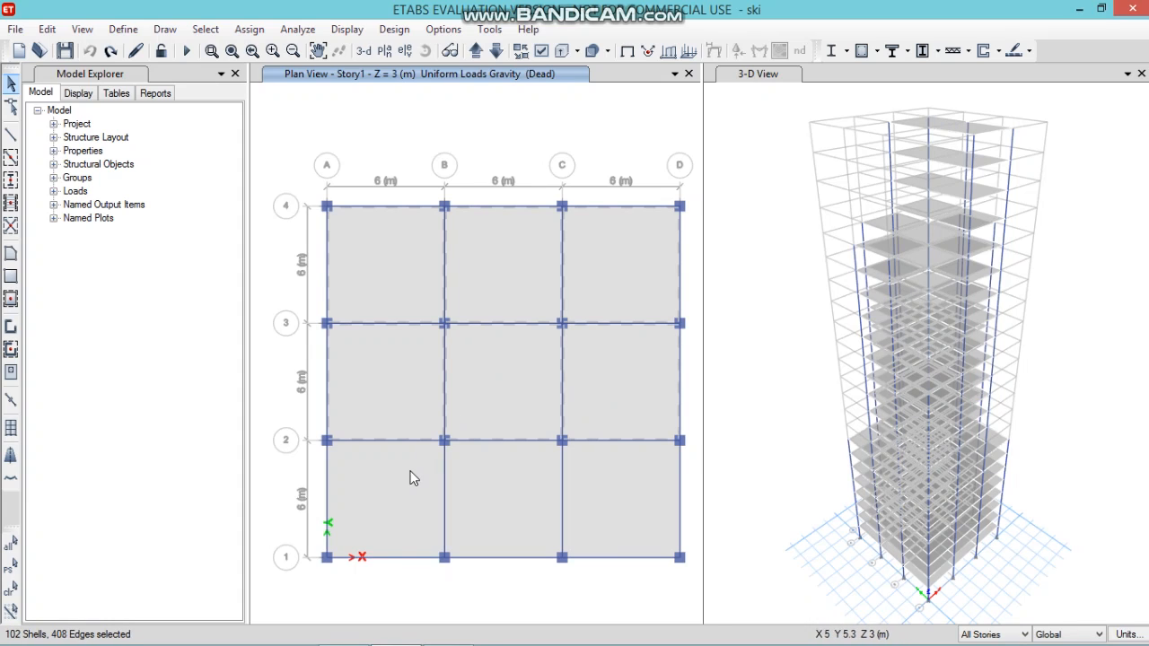
pyautogui.click(405, 469)
pyautogui.click(506, 464)
pyautogui.click(623, 496)
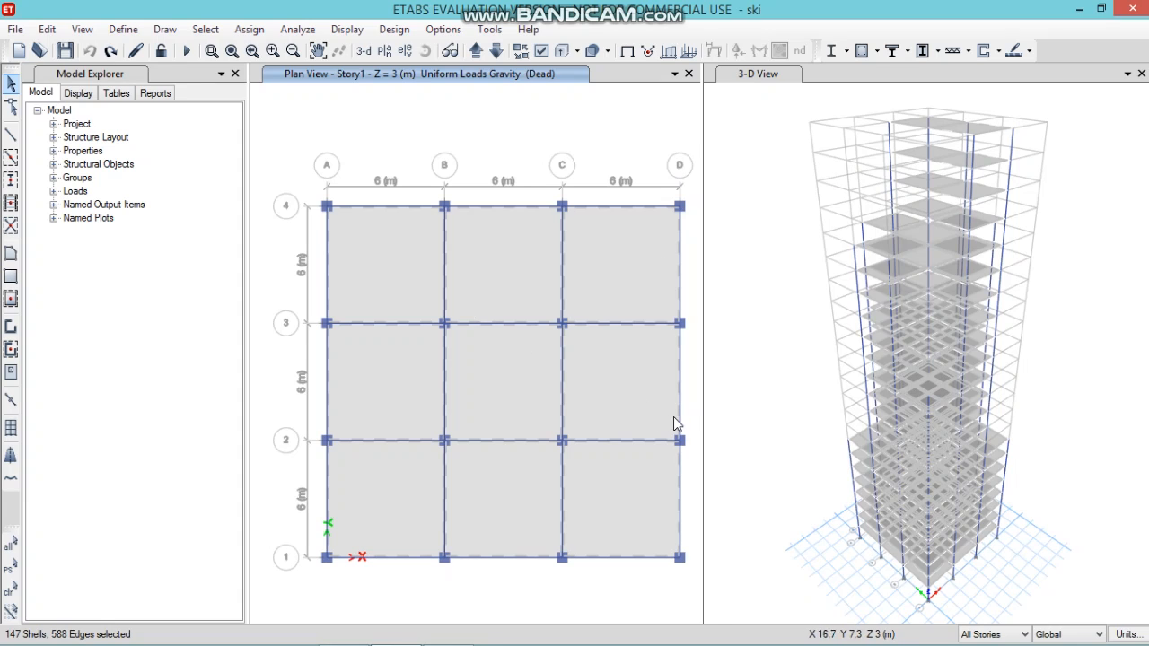
# Assign a uniform Dead load of 2 kN/m² in the Gravity direction to the selected slabs, replacing existing loads
pyautogui.click(253, 29)
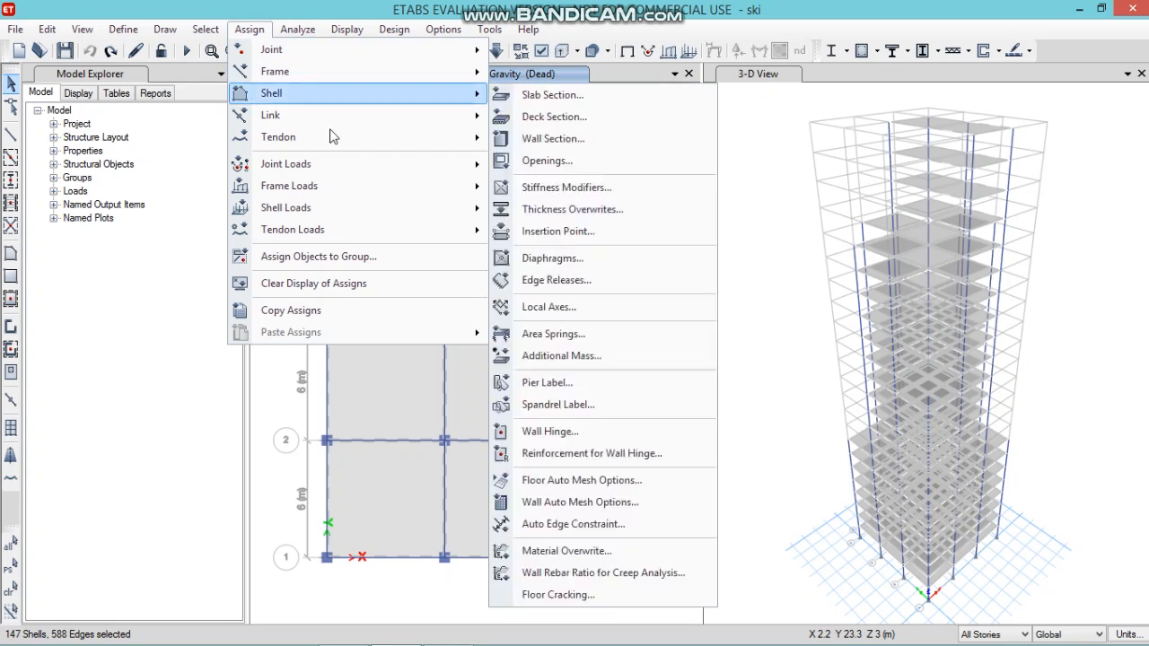
pyautogui.moveTo(365, 210)
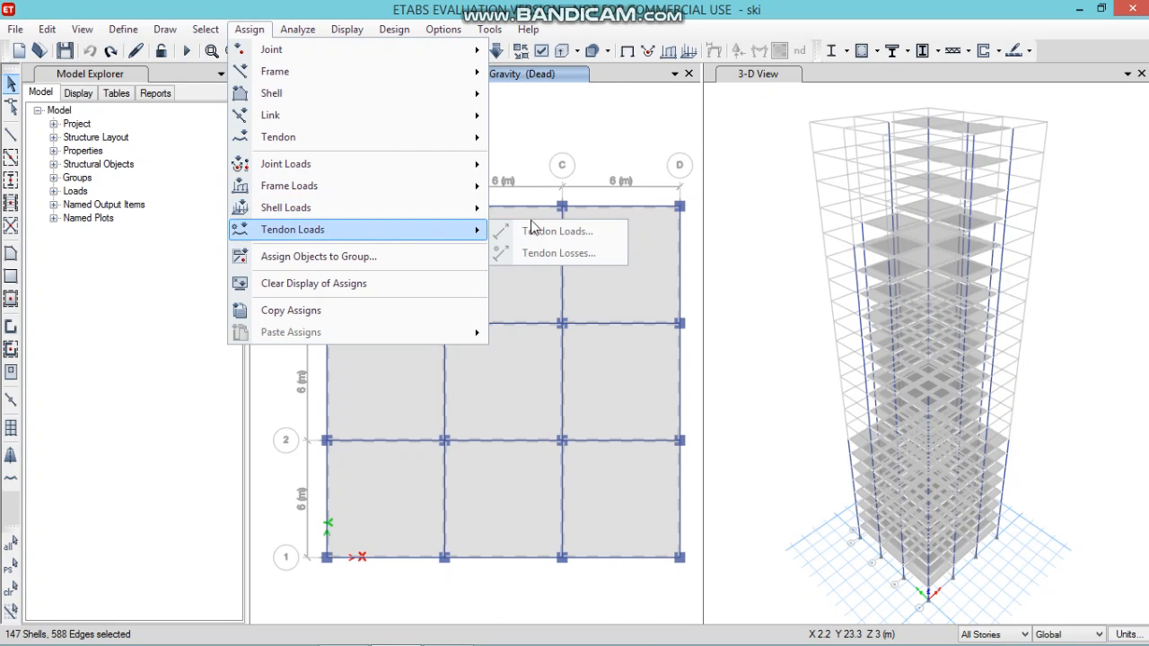
pyautogui.click(529, 230)
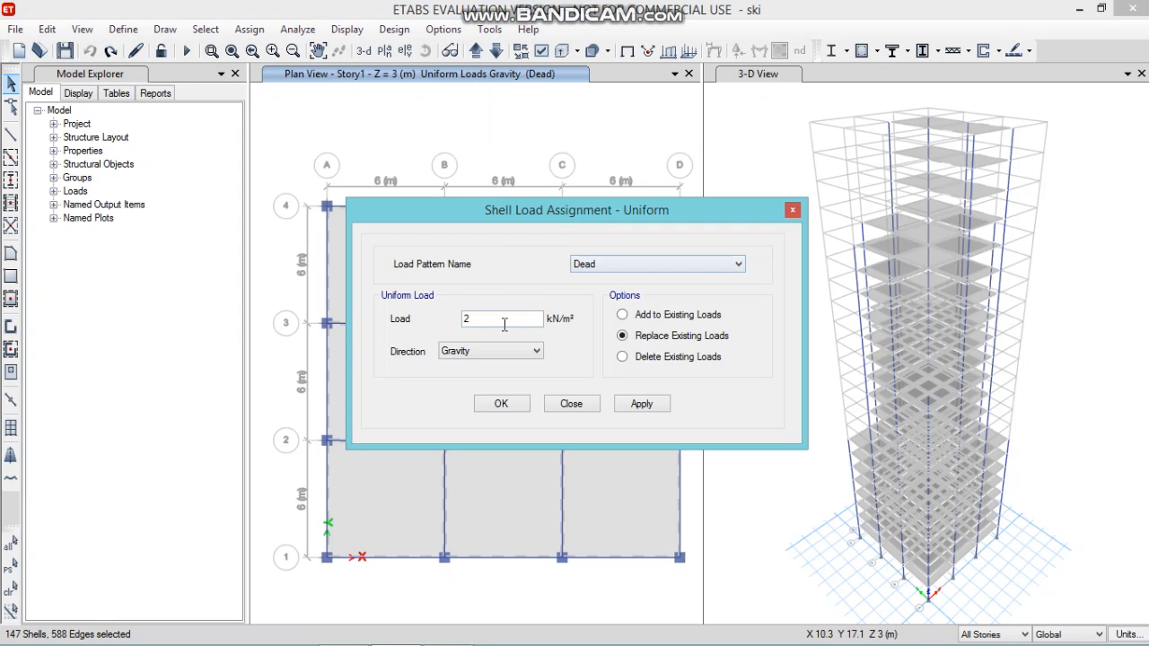
pyautogui.moveTo(501, 320); pyautogui.dragTo(458, 307)
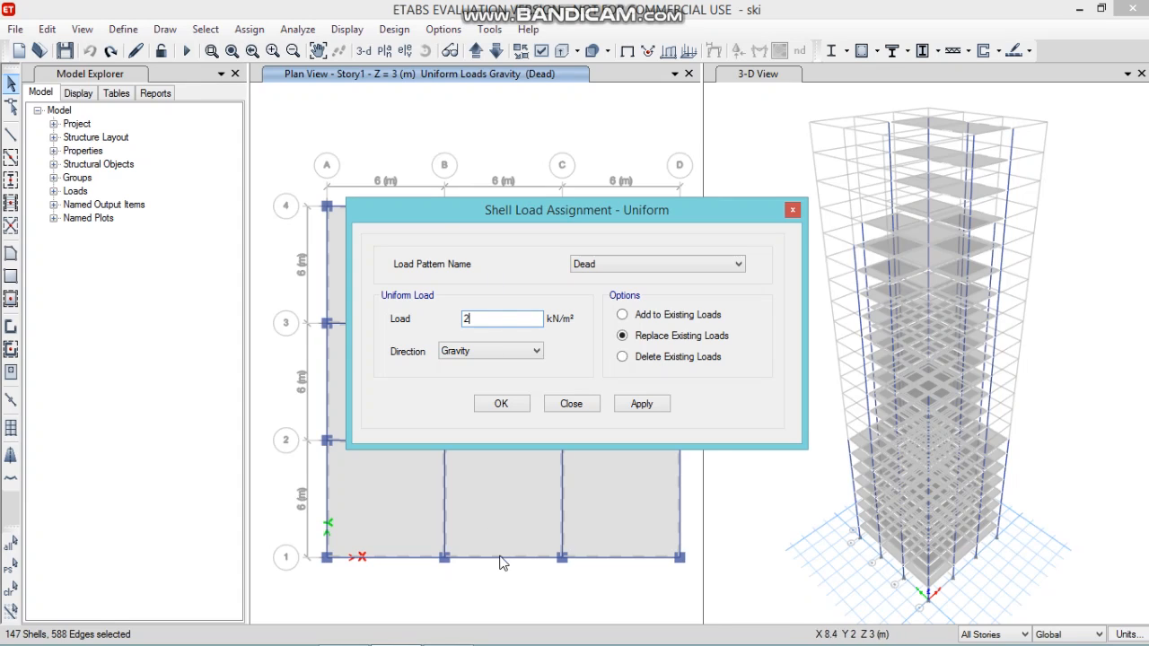
pyautogui.click(629, 409)
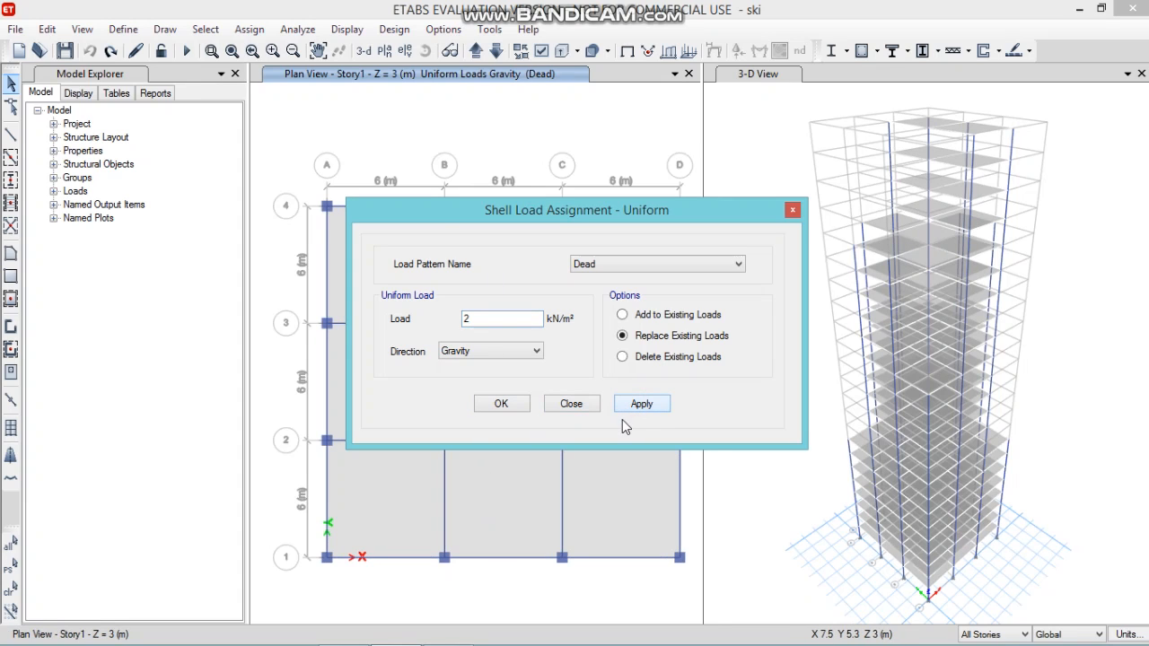
pyautogui.click(501, 404)
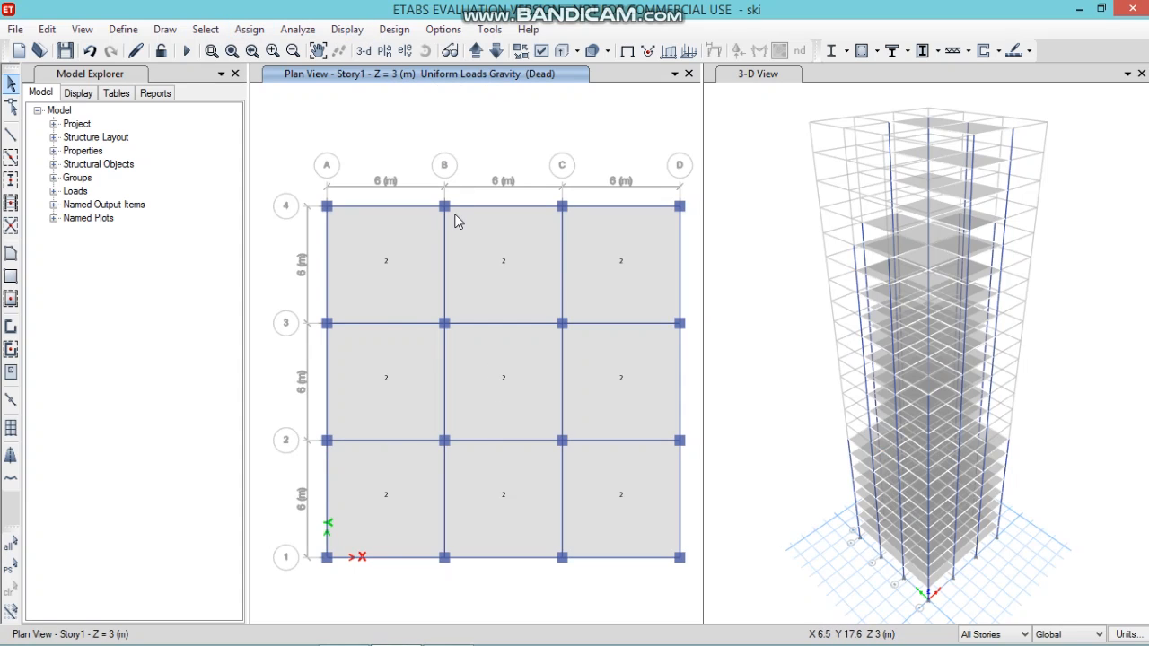
# Set the story scope back to Similar Stories
pyautogui.click(1009, 635)
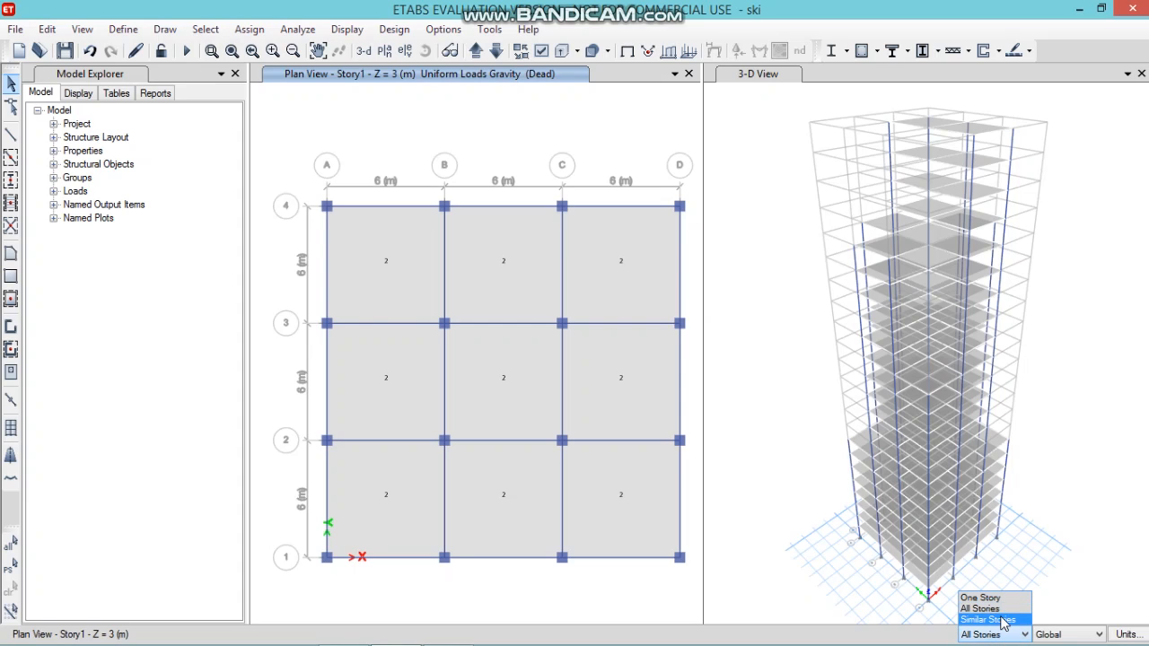
pyautogui.click(1003, 620)
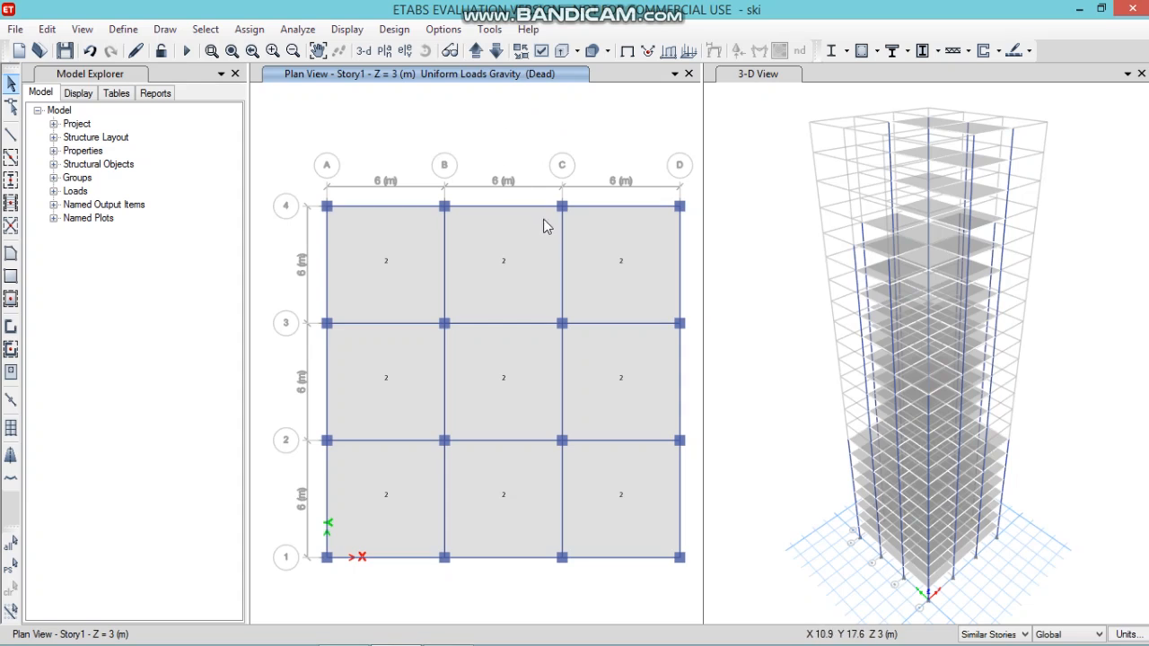
# Select the floor slabs in all nine grid bays of the Story1 plan, including those on similar stories
pyautogui.click(426, 270)
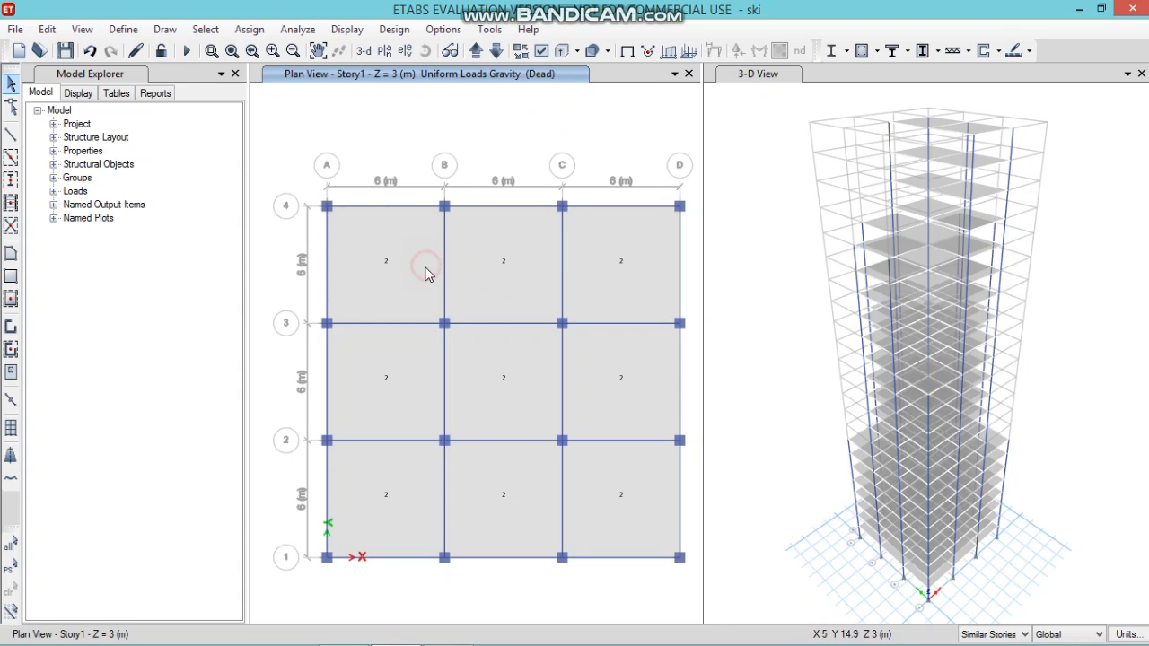
pyautogui.click(525, 264)
pyautogui.click(603, 255)
pyautogui.click(390, 379)
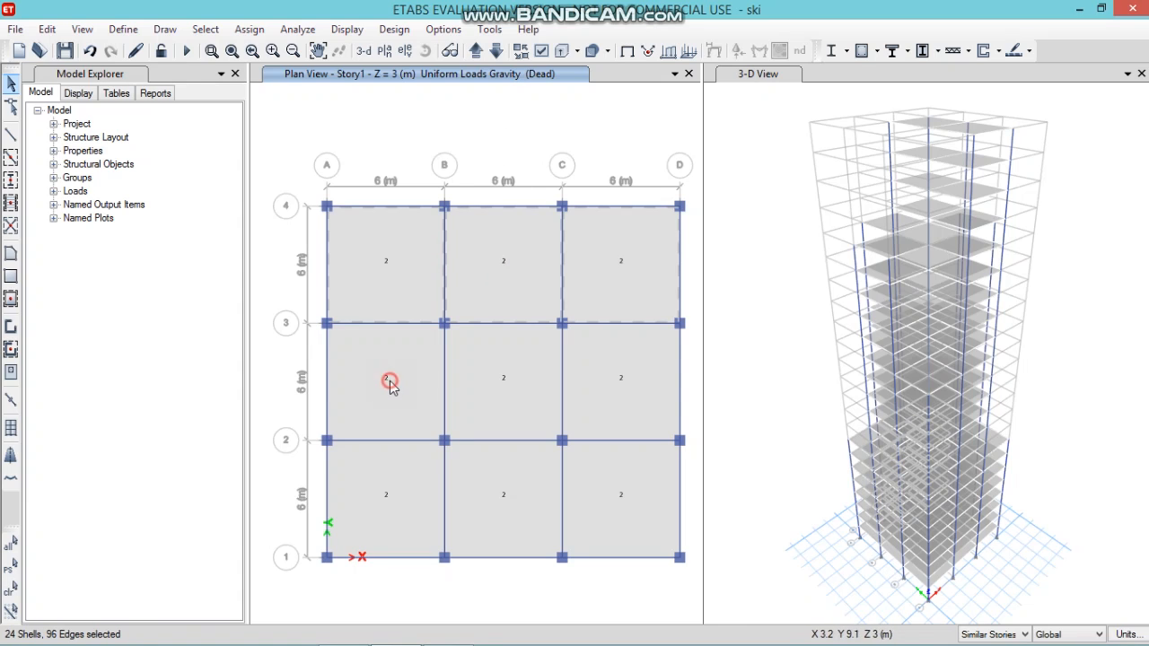
pyautogui.click(535, 356)
pyautogui.click(602, 354)
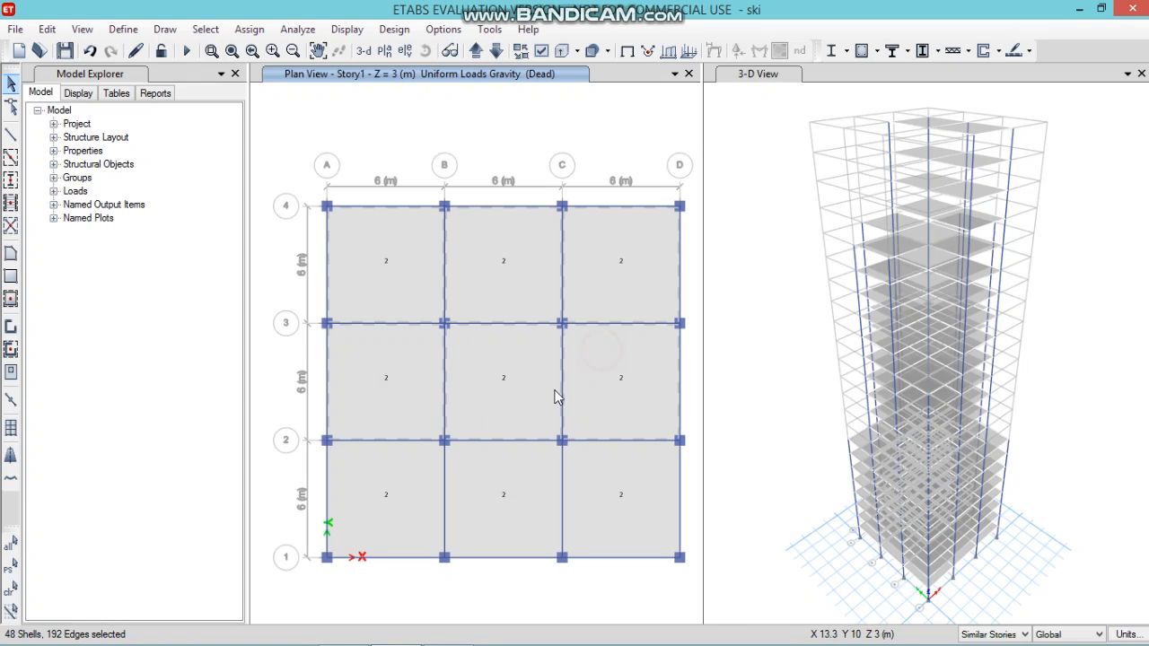
pyautogui.click(417, 463)
pyautogui.click(487, 462)
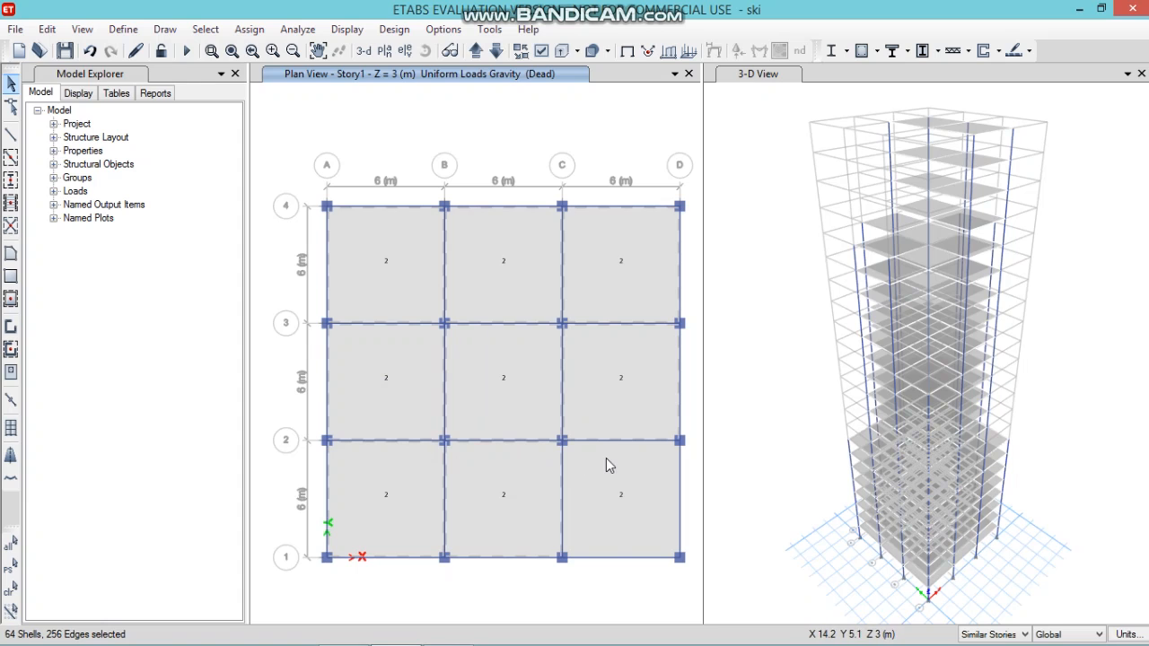
pyautogui.click(606, 457)
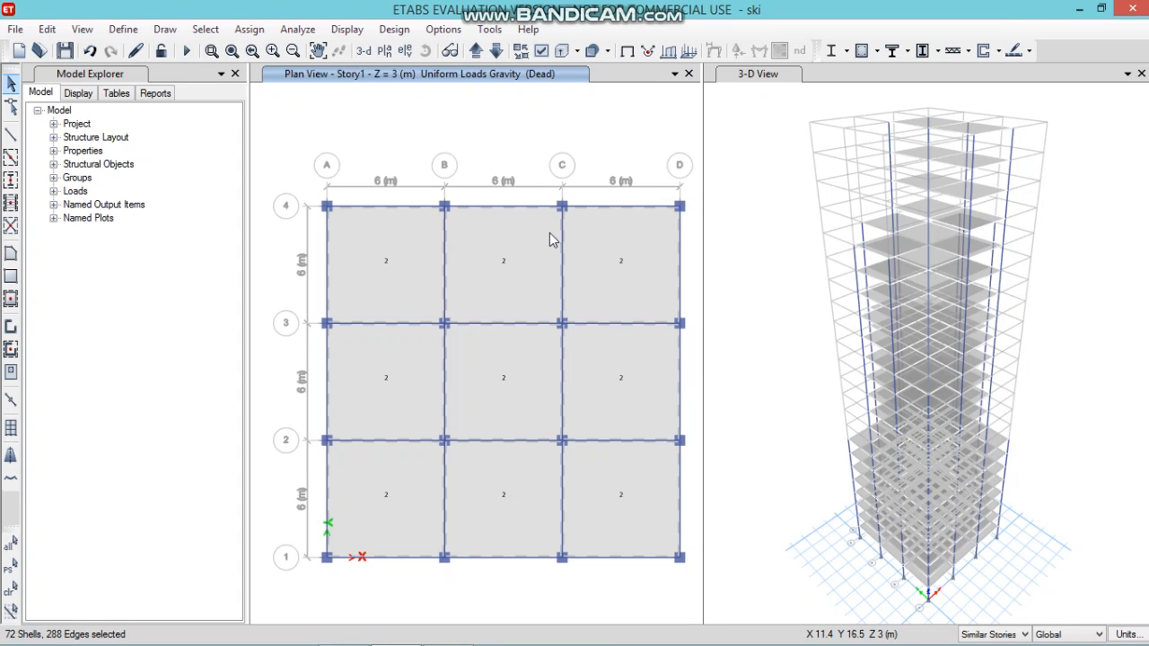
# Assign a uniform Live load of 5 kN/m² in the Gravity direction to the selected slabs, replacing existing loads
pyautogui.click(263, 28)
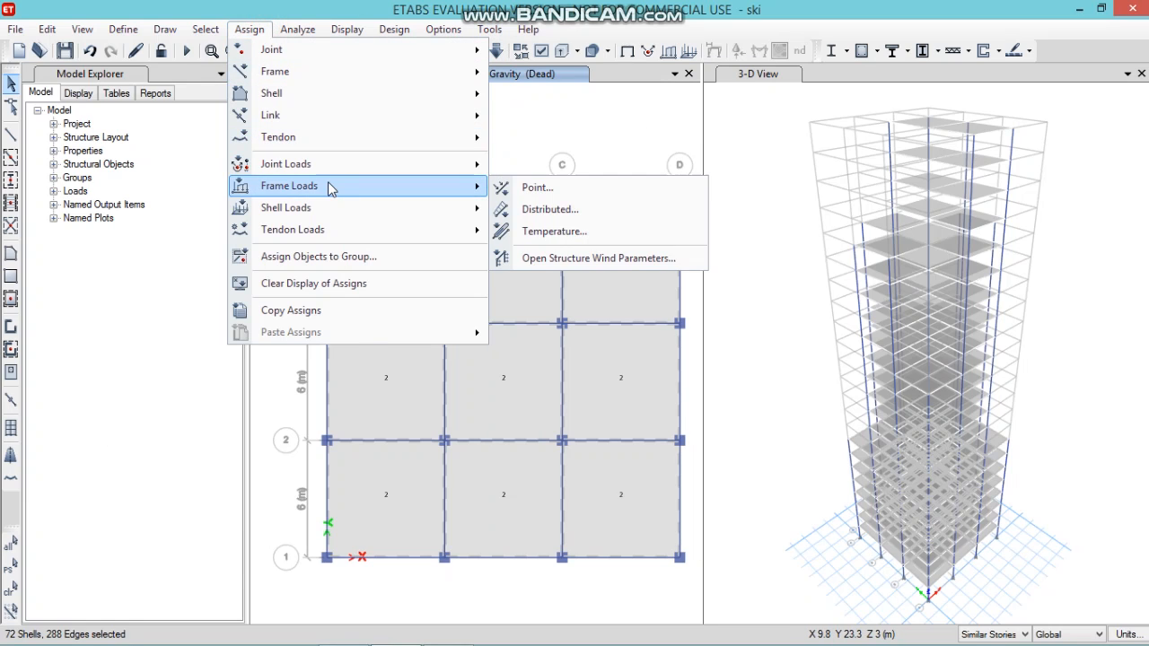
pyautogui.moveTo(341, 218)
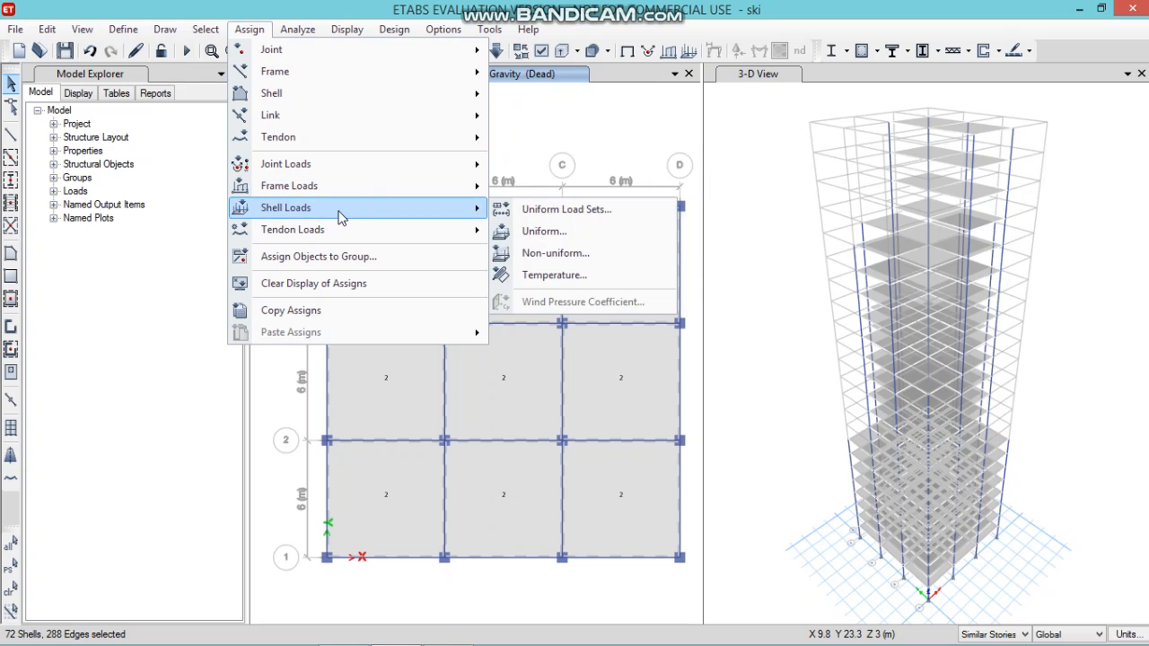
pyautogui.click(556, 233)
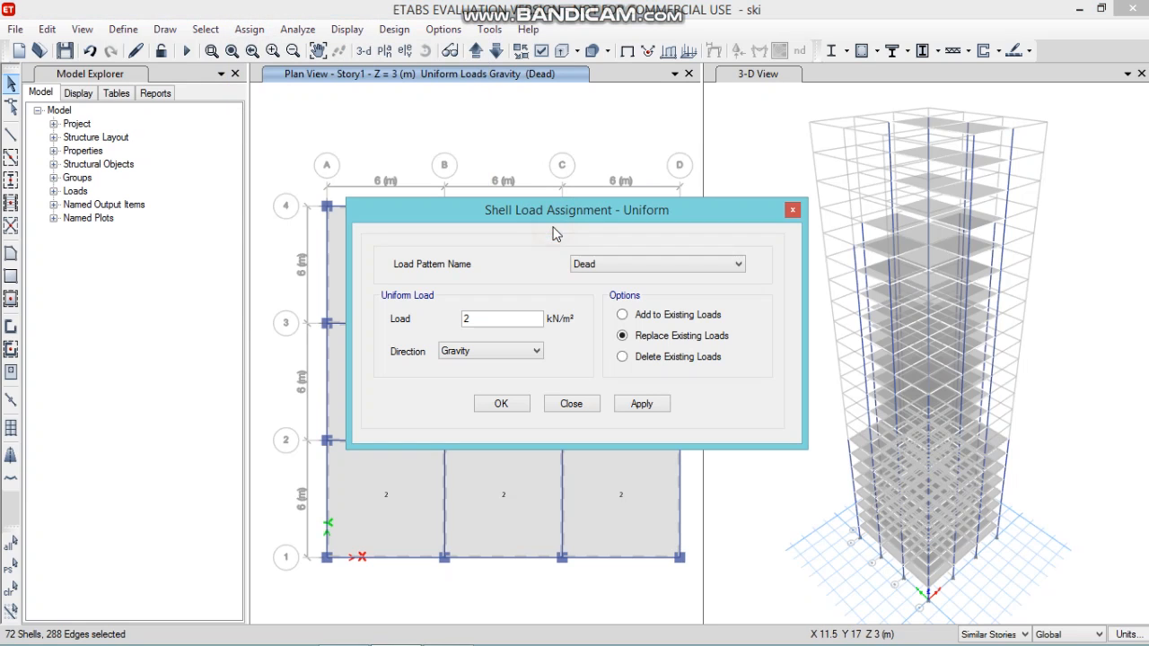
pyautogui.click(626, 264)
pyautogui.click(619, 291)
pyautogui.moveTo(515, 321); pyautogui.dragTo(431, 310)
pyautogui.click(624, 402)
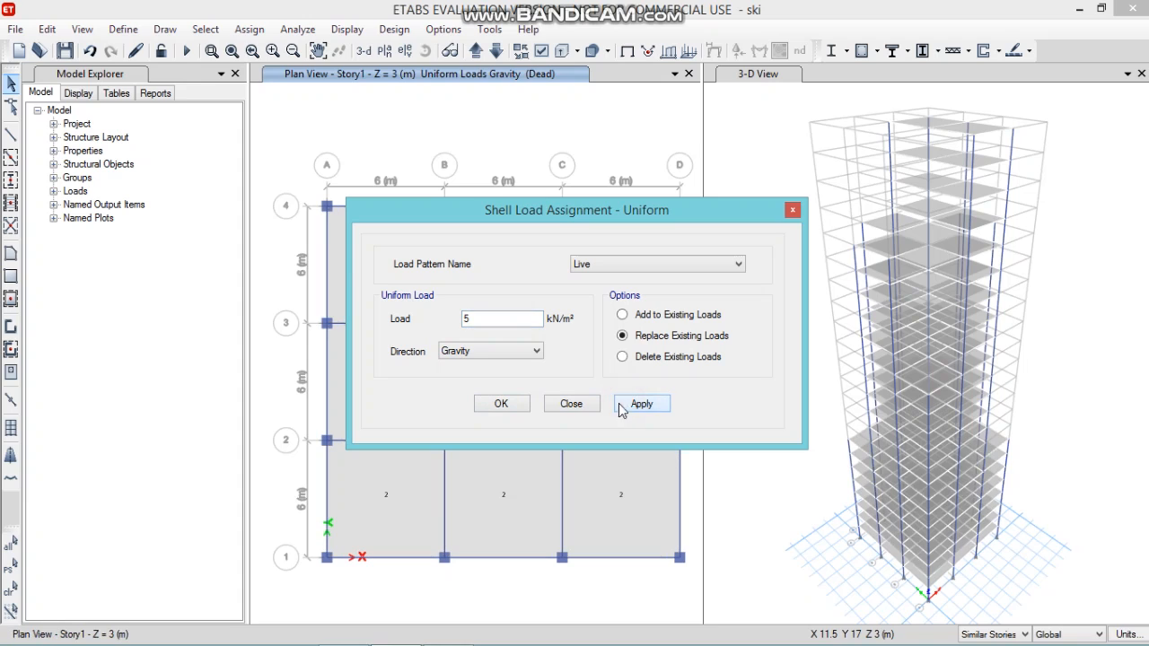
pyautogui.click(501, 404)
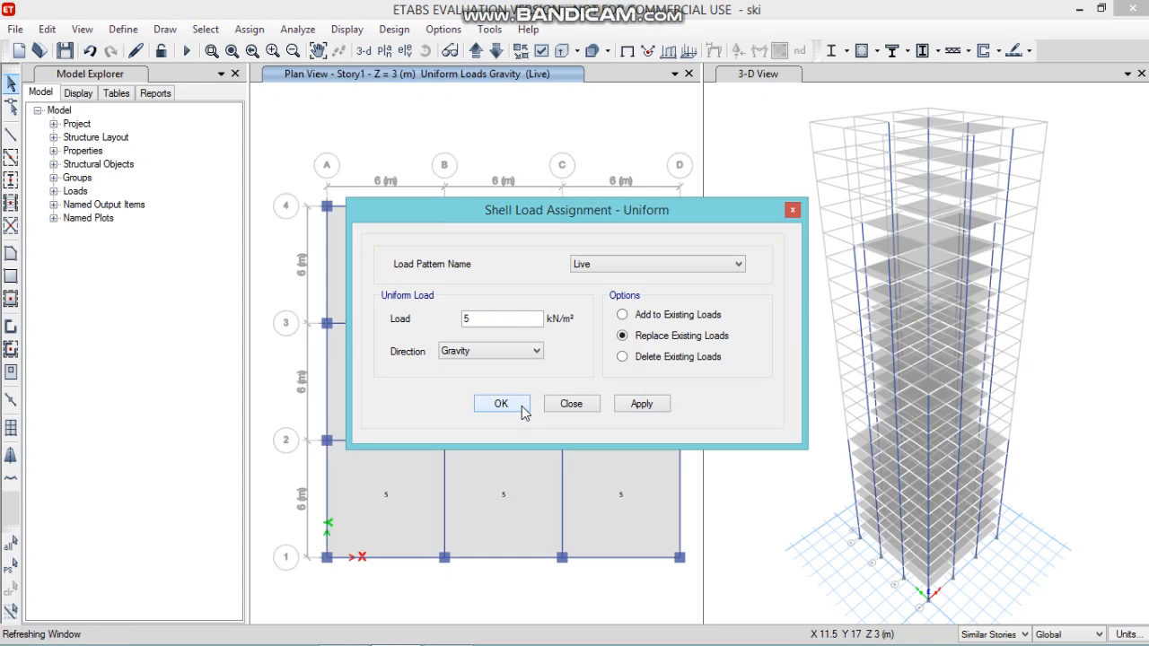
pyautogui.click(521, 406)
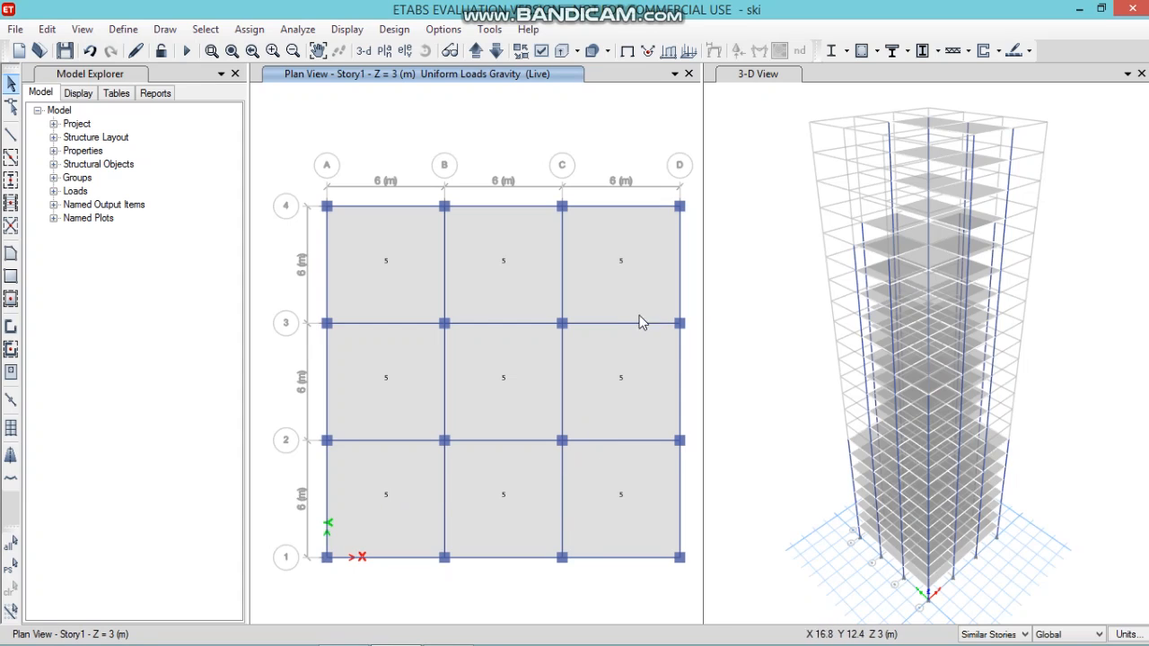
pyautogui.click(350, 30)
pyautogui.moveTo(456, 79)
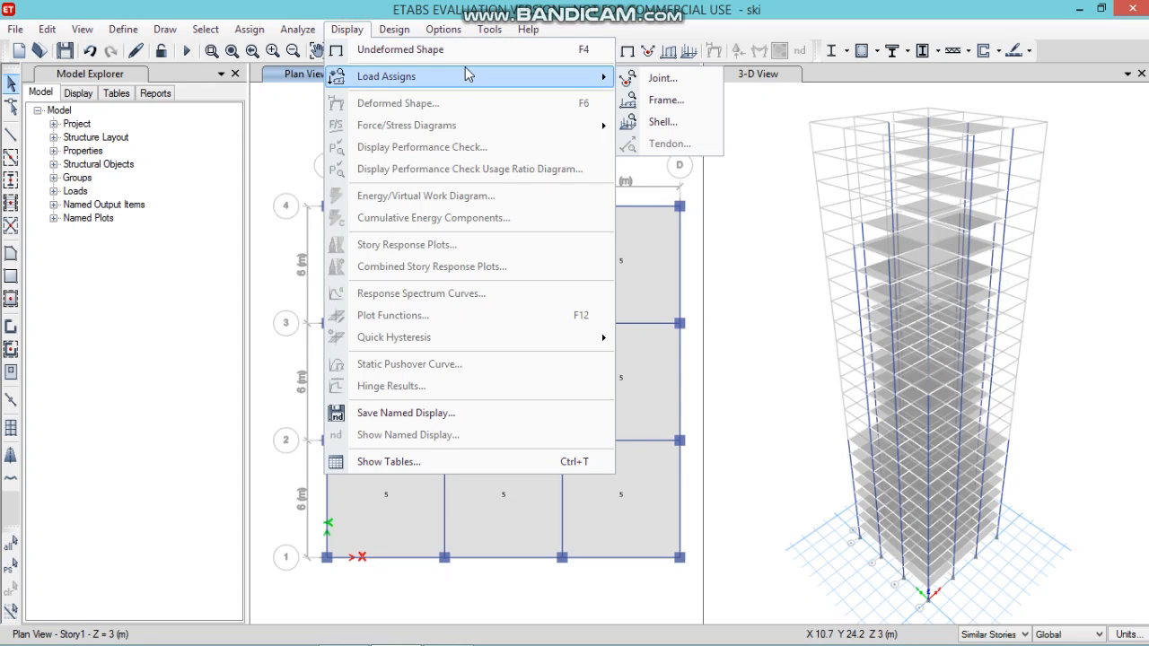
pyautogui.click(329, 34)
pyautogui.click(330, 34)
pyautogui.click(329, 34)
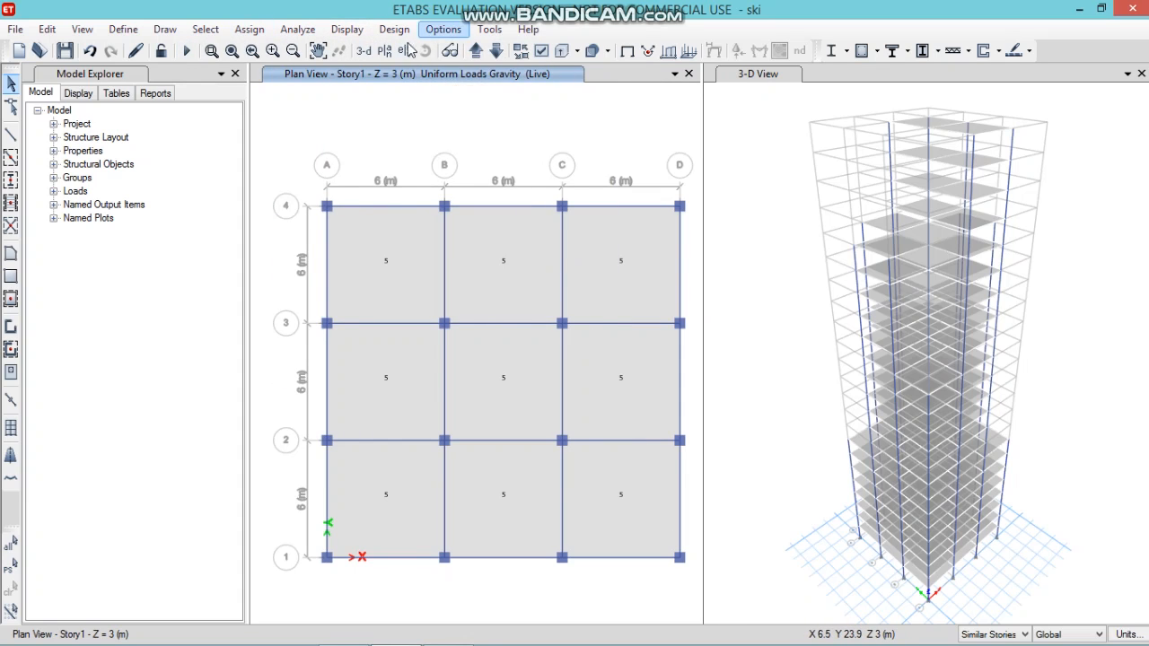
pyautogui.click(443, 29)
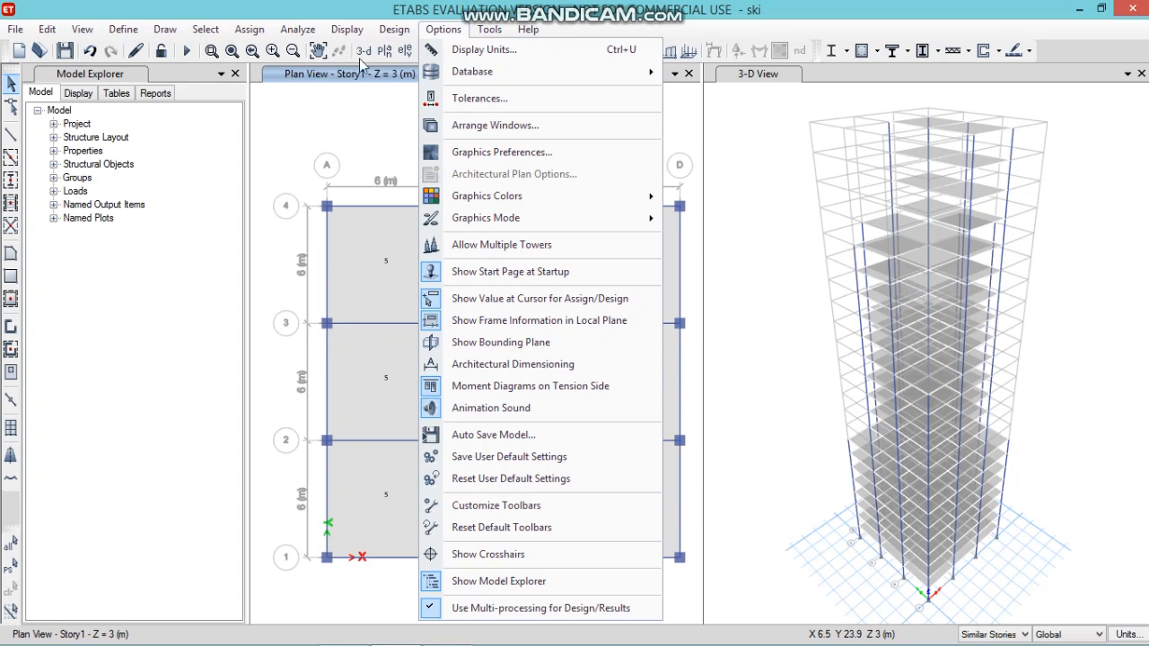
# Show the Story9 plan and select all seven of its floor slabs, including those on similar stories
pyautogui.click(384, 50)
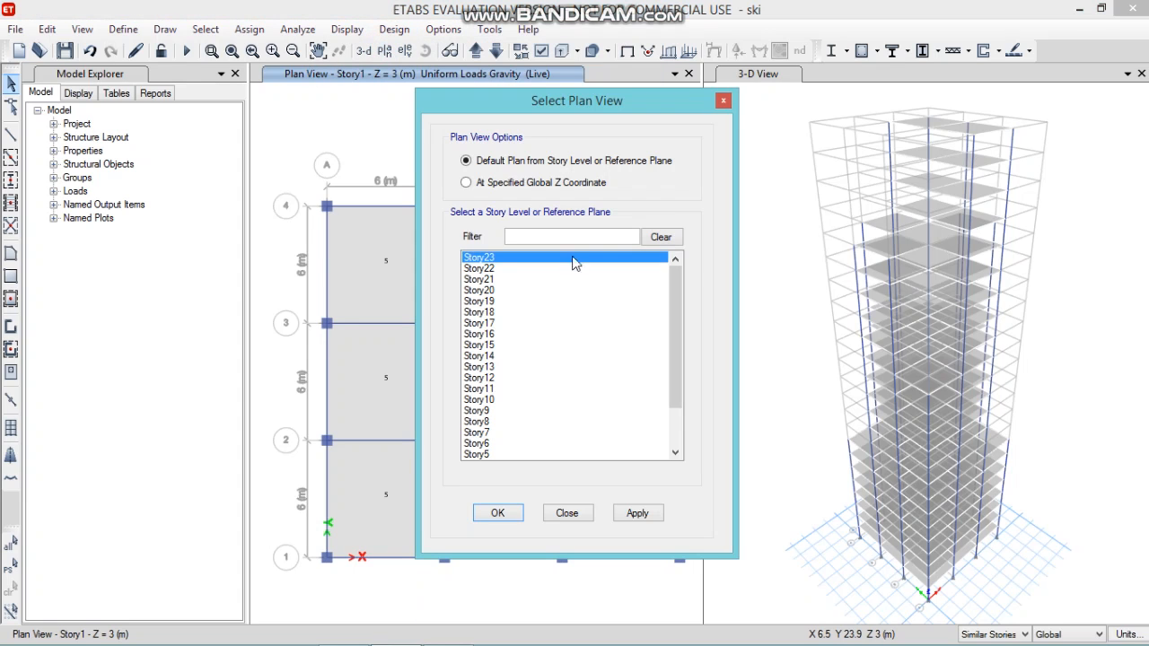
pyautogui.click(507, 410)
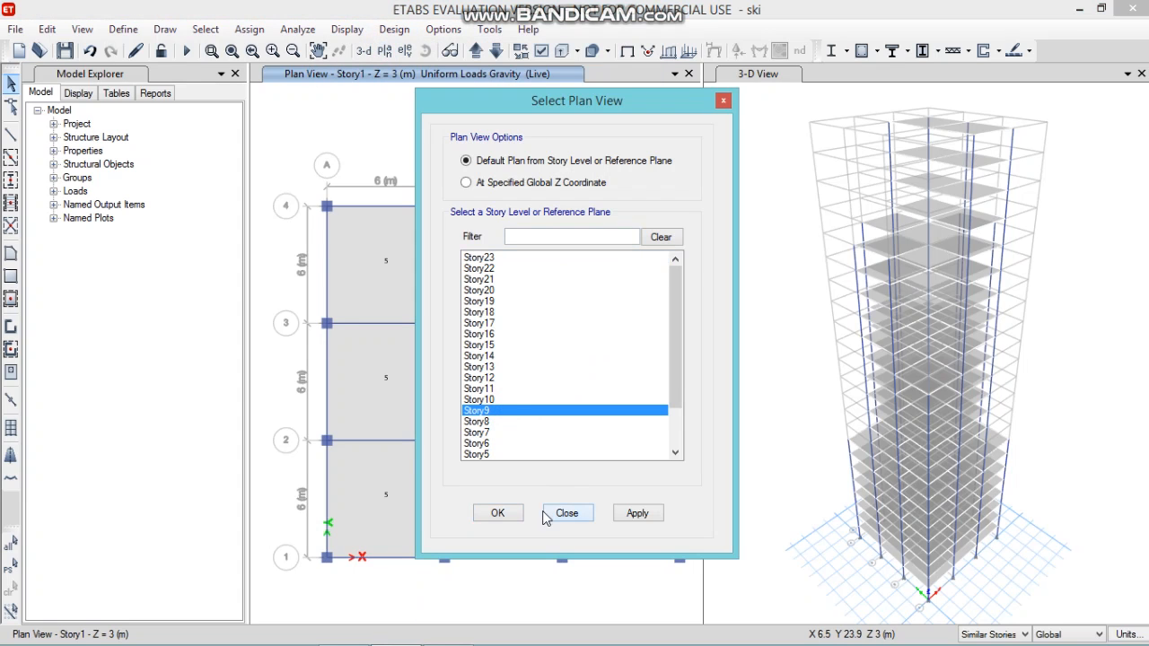
pyautogui.click(499, 516)
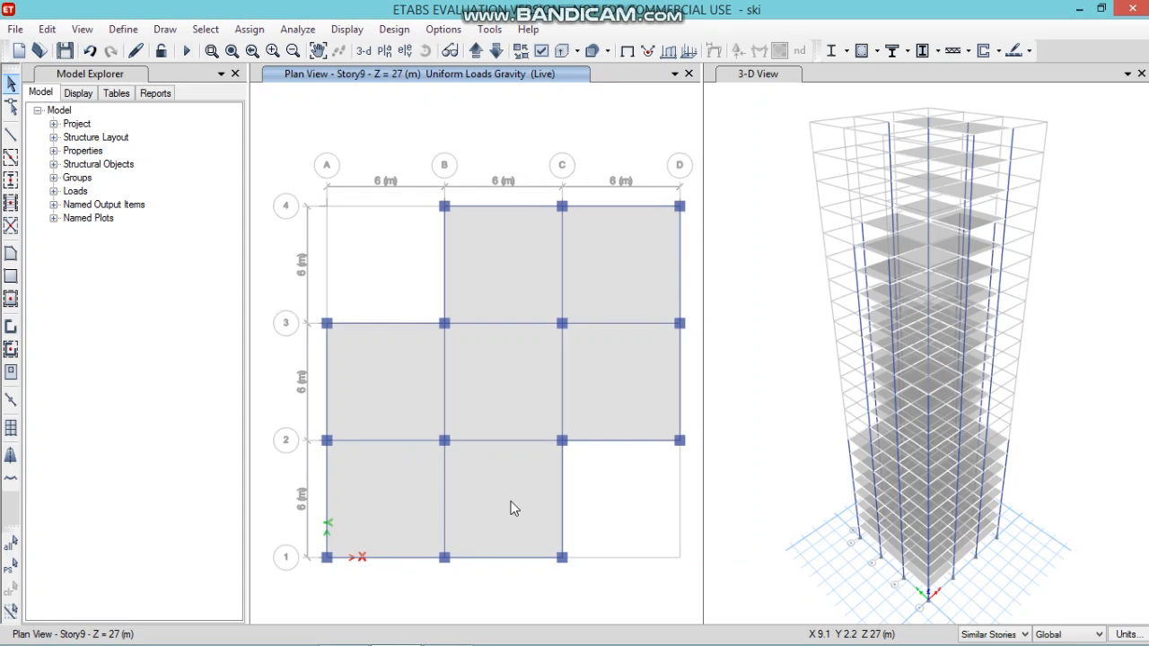
pyautogui.click(500, 248)
pyautogui.click(616, 253)
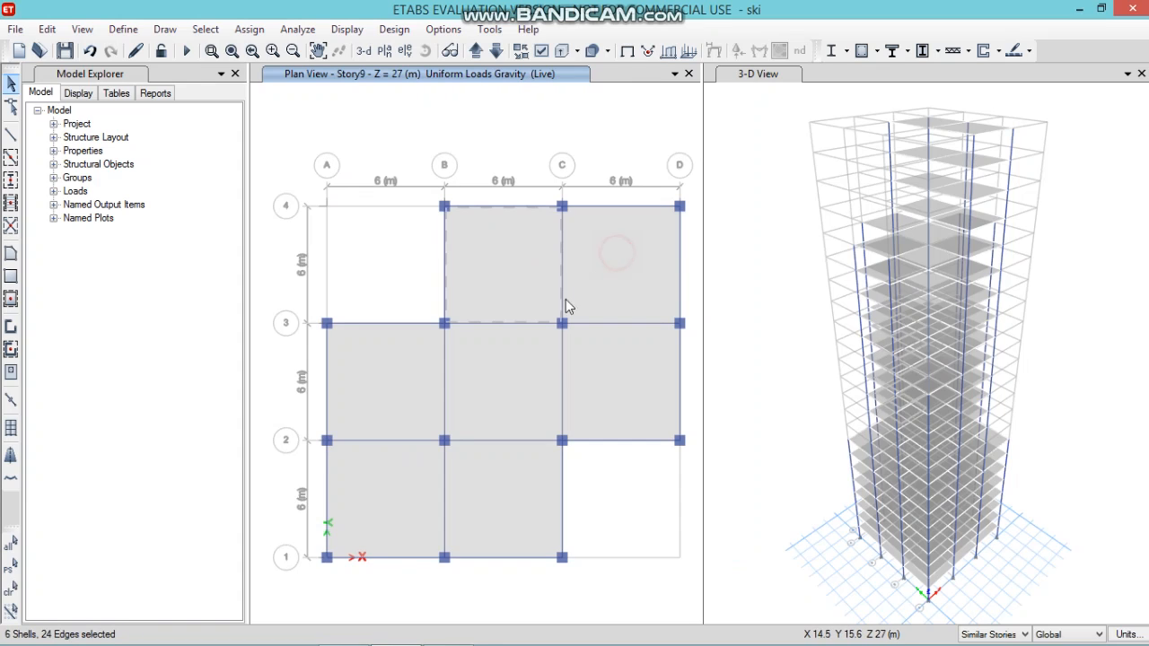
pyautogui.click(624, 252)
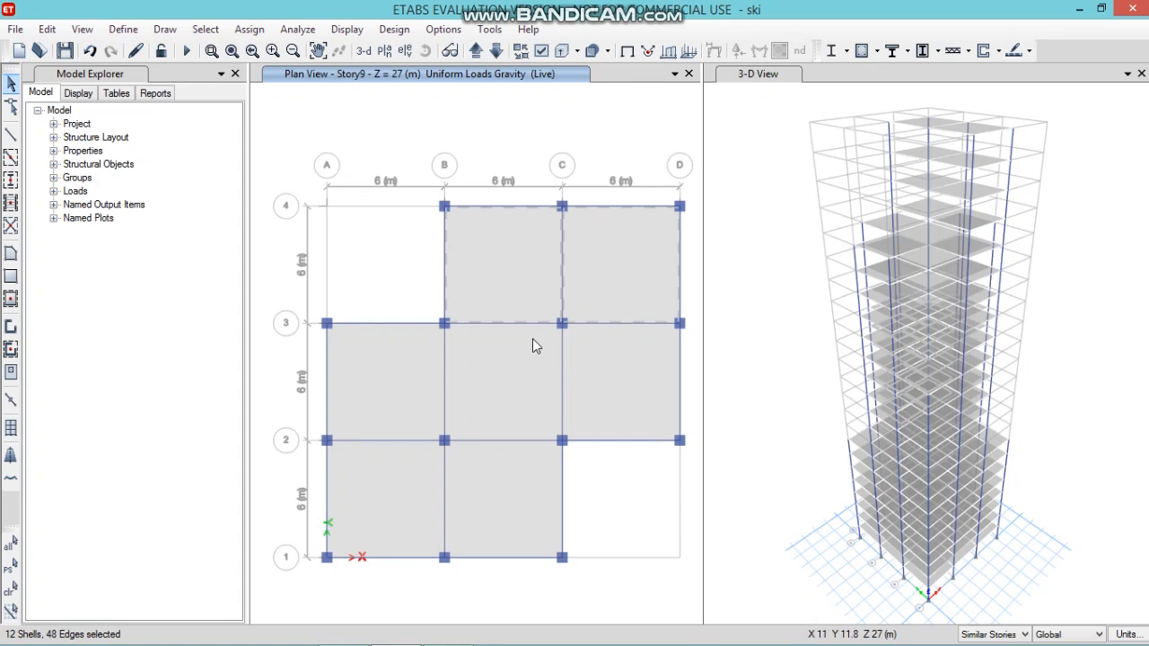
pyautogui.click(418, 377)
pyautogui.click(643, 352)
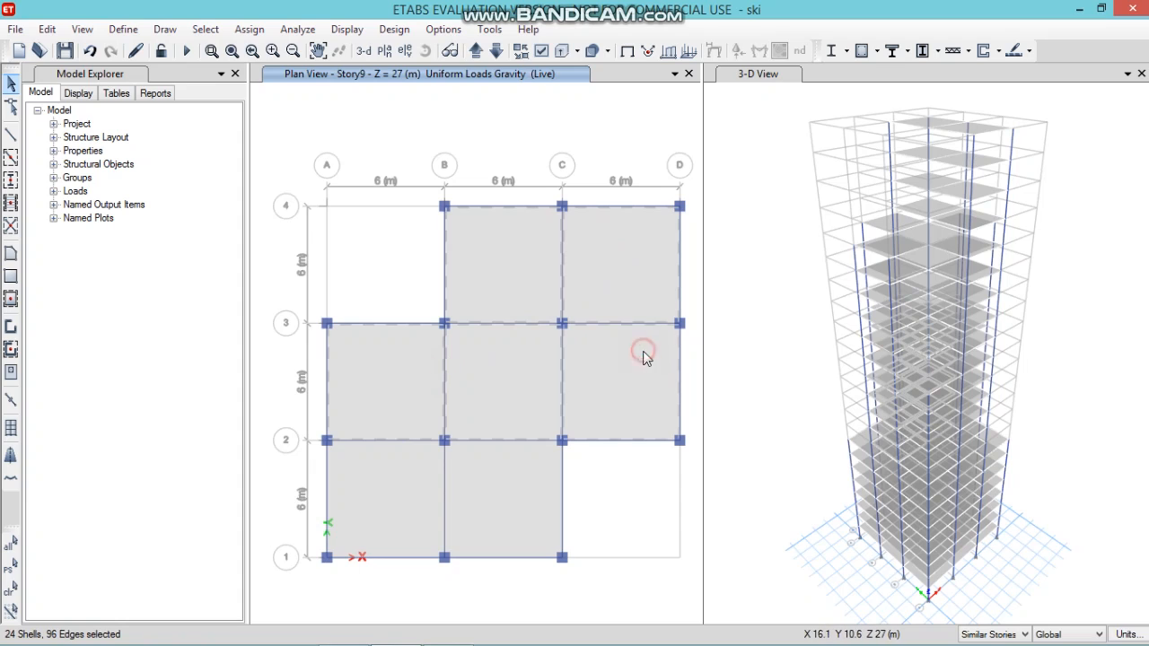
pyautogui.click(502, 381)
pyautogui.click(409, 483)
pyautogui.click(526, 462)
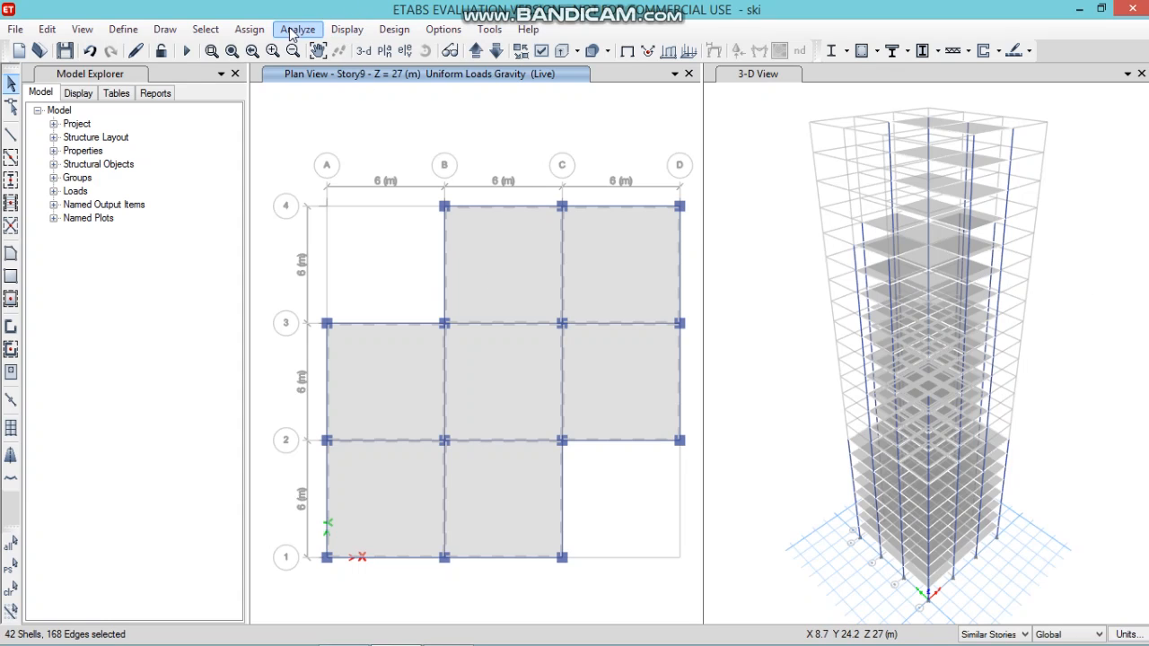
# Assign a uniform Live load of 4.5 kN/m² in the Gravity direction to the selected Story9 slabs, replacing existing loads
pyautogui.click(250, 31)
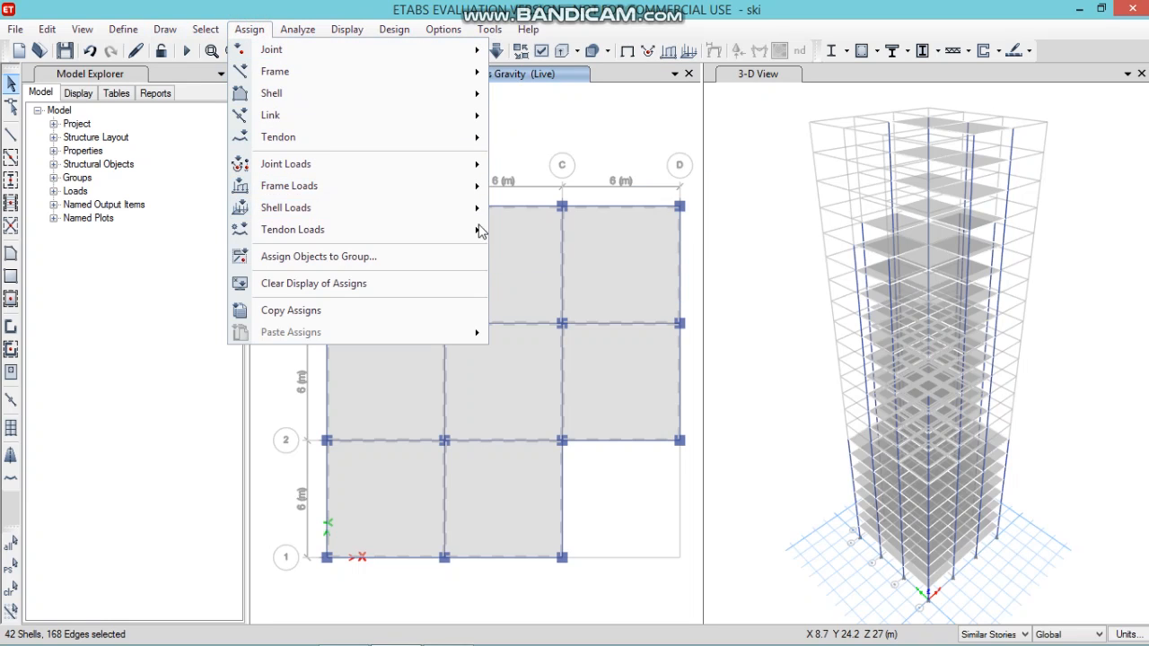
pyautogui.moveTo(478, 208)
pyautogui.click(530, 228)
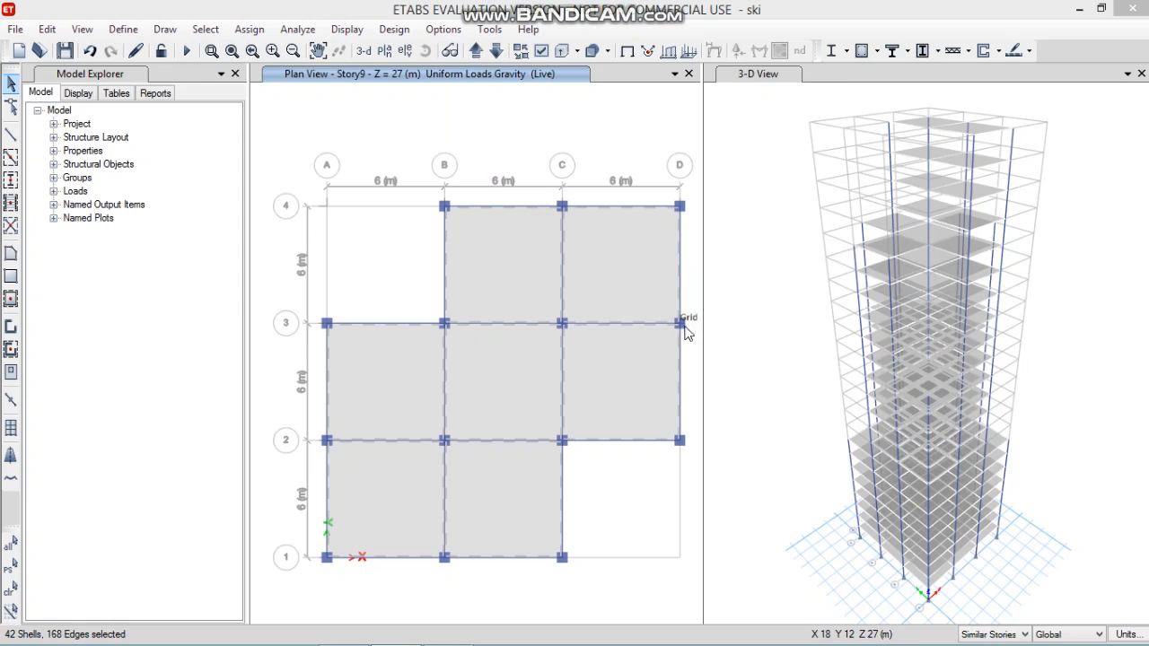
pyautogui.click(646, 264)
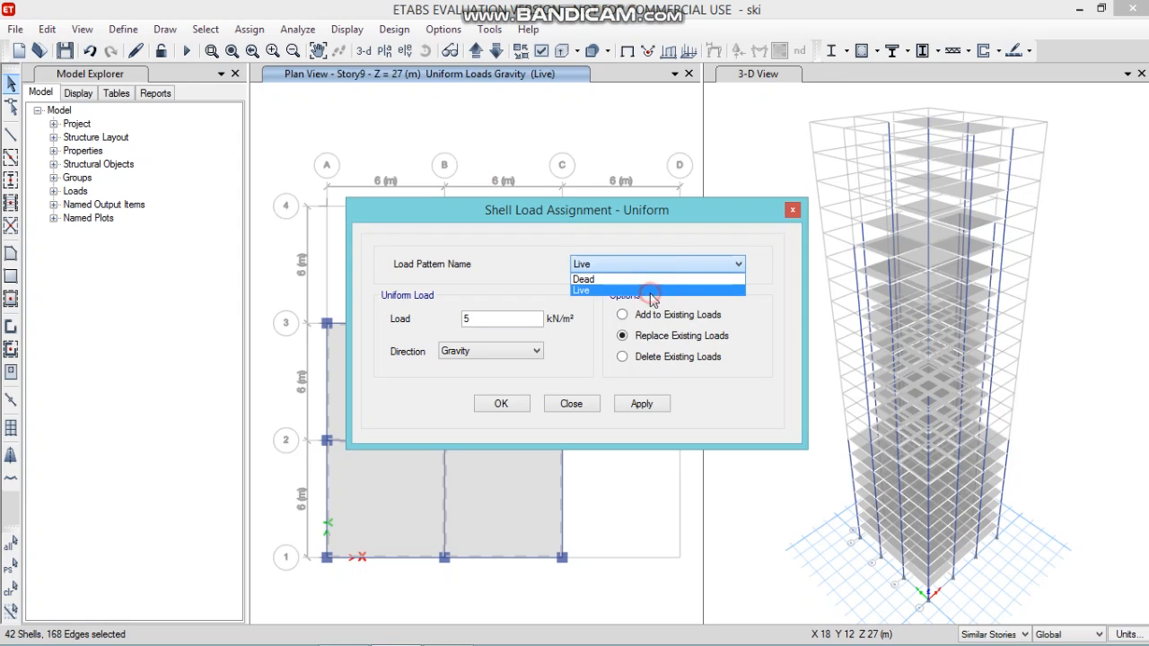
pyautogui.click(652, 291)
pyautogui.click(465, 317)
pyautogui.doubleClick(465, 318)
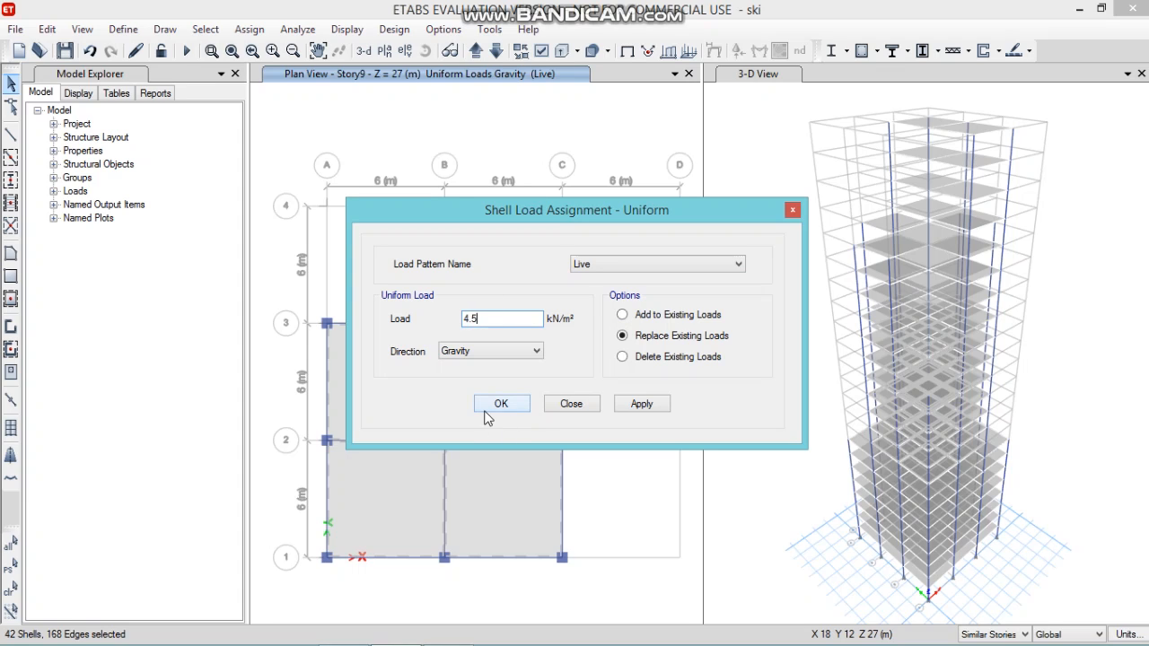
pyautogui.click(640, 405)
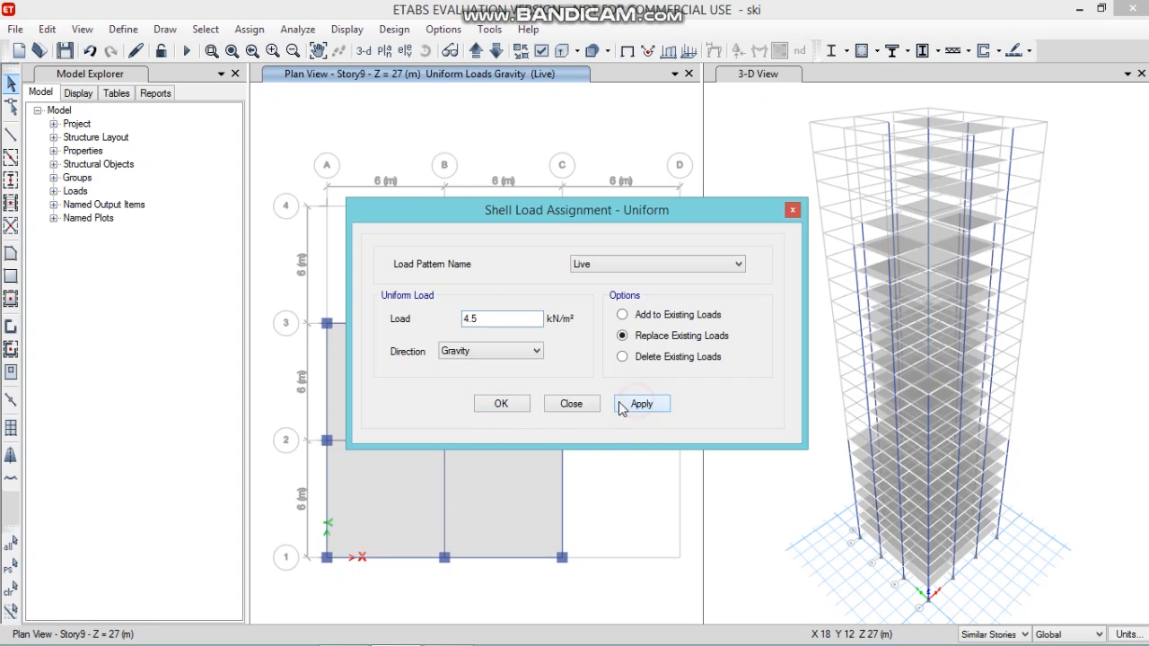
pyautogui.click(501, 405)
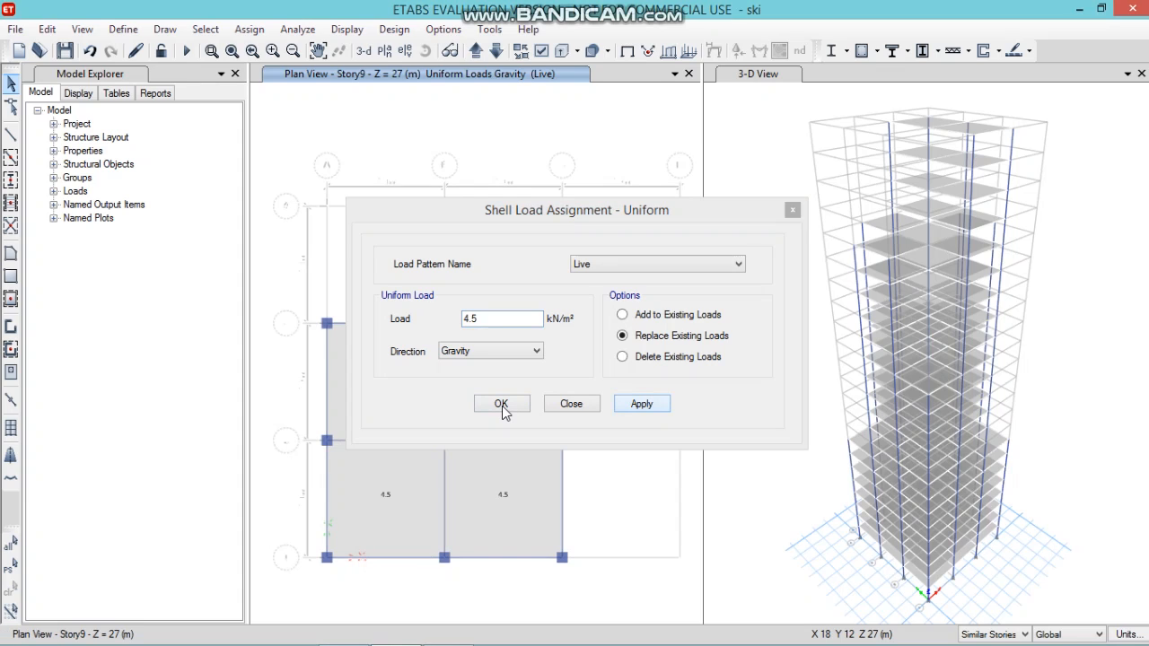
pyautogui.click(502, 405)
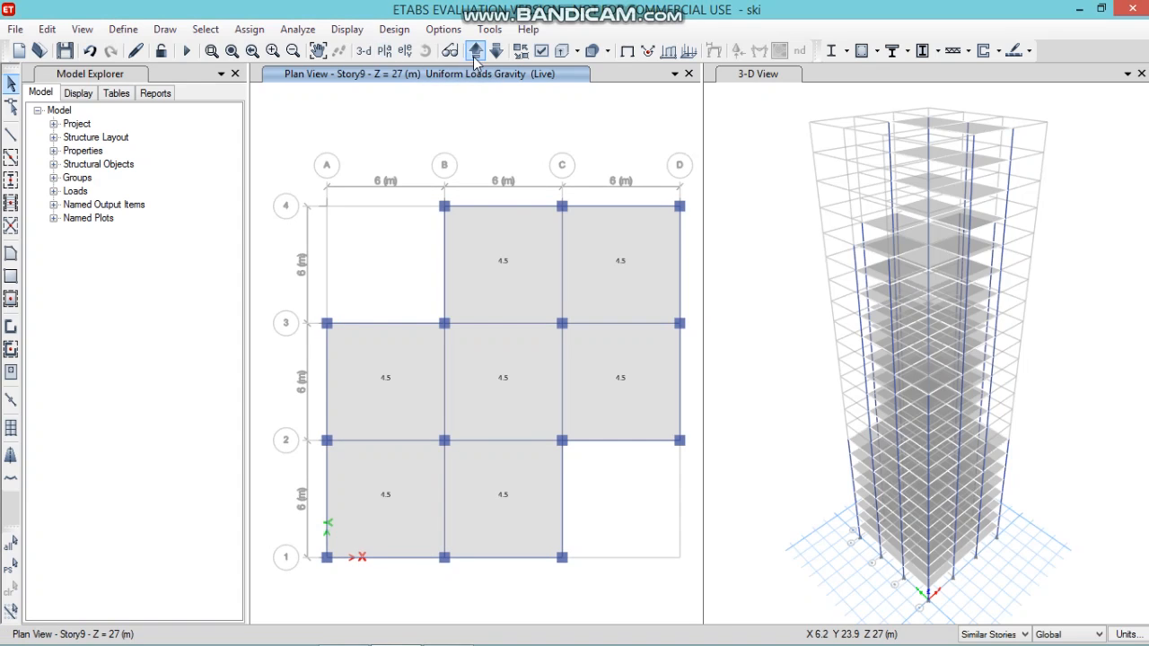
# Show the Story15 plan and select the five floor slabs of its cross-shaped layout, including those on similar stories
pyautogui.click(384, 51)
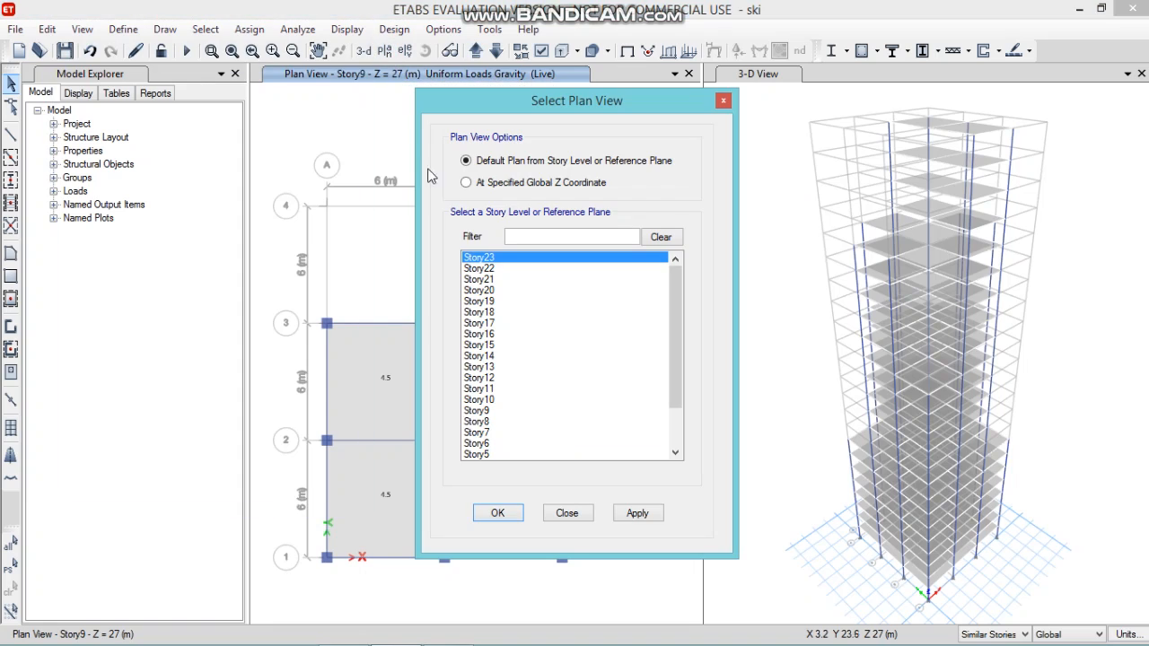
pyautogui.click(489, 346)
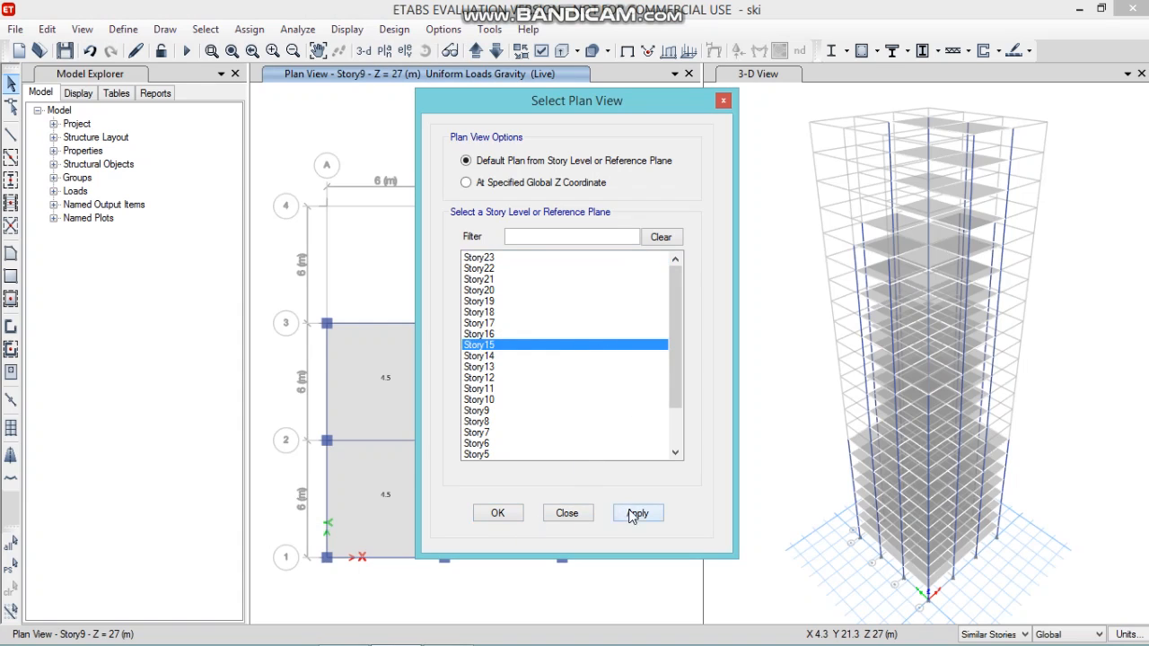
pyautogui.click(498, 519)
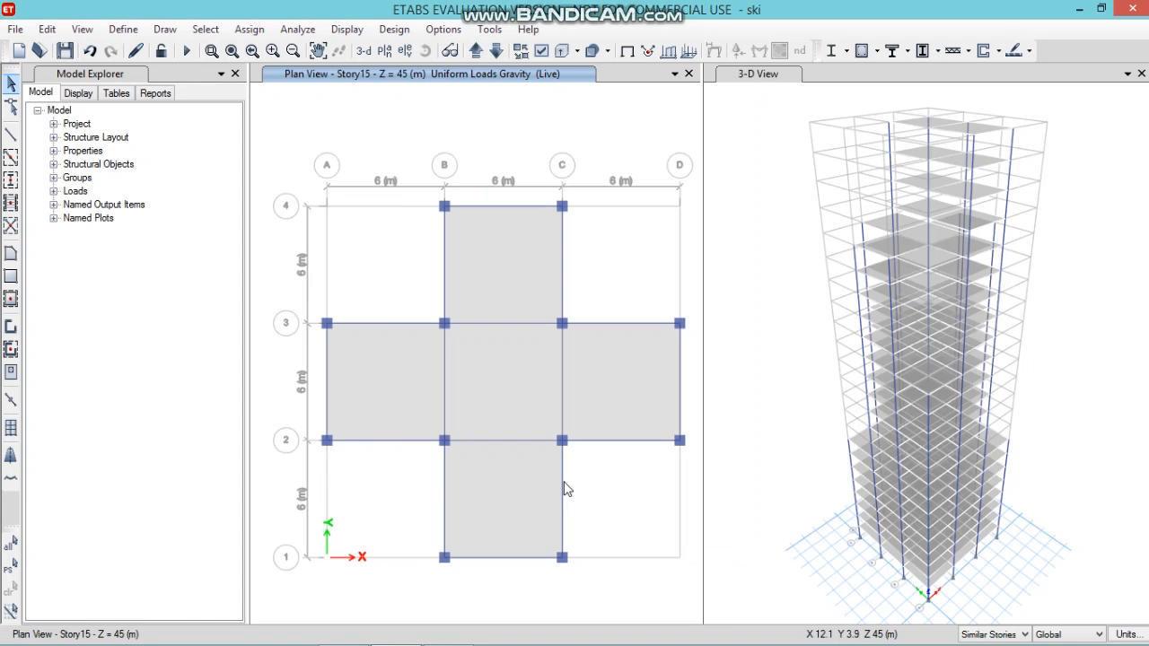
pyautogui.click(492, 296)
pyautogui.click(399, 388)
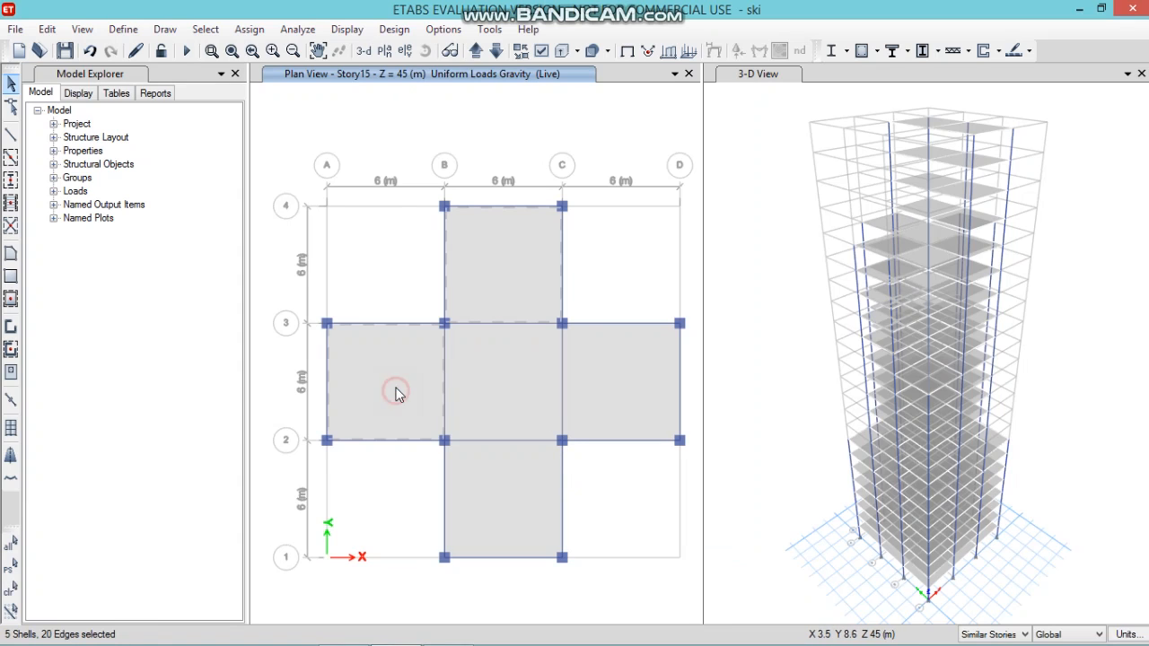
pyautogui.click(505, 373)
pyautogui.click(613, 372)
pyautogui.click(505, 464)
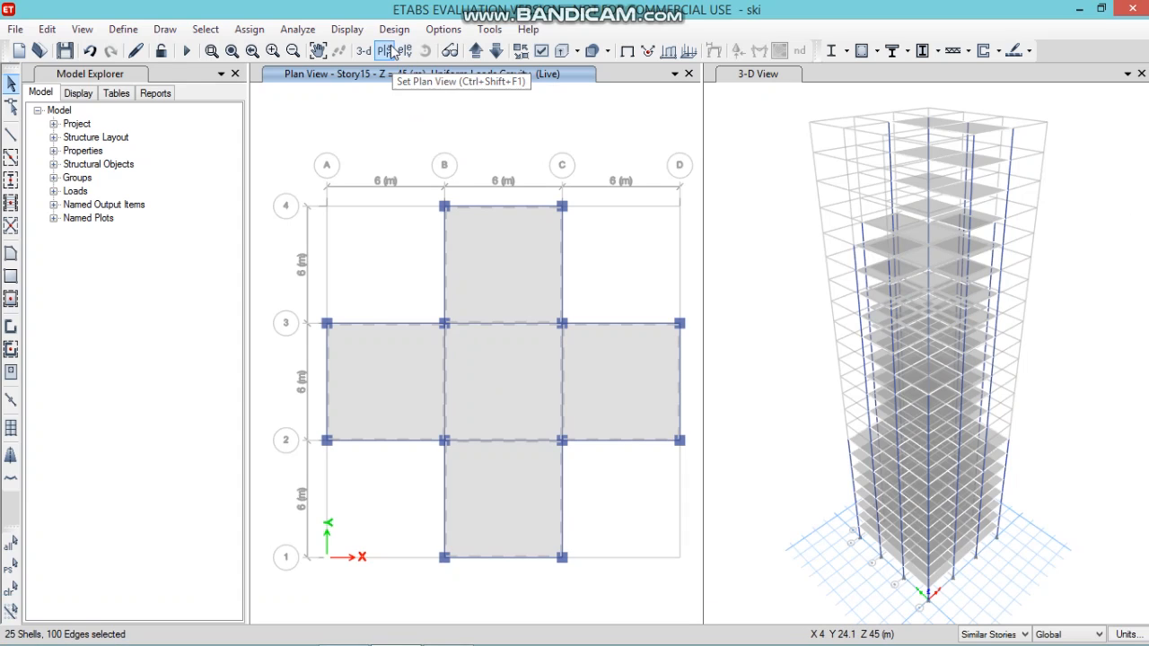
# Assign a uniform Live load of 4 kN/m² in the Gravity direction to the selected Story15 slabs, replacing existing loads
pyautogui.click(248, 29)
pyautogui.moveTo(346, 207)
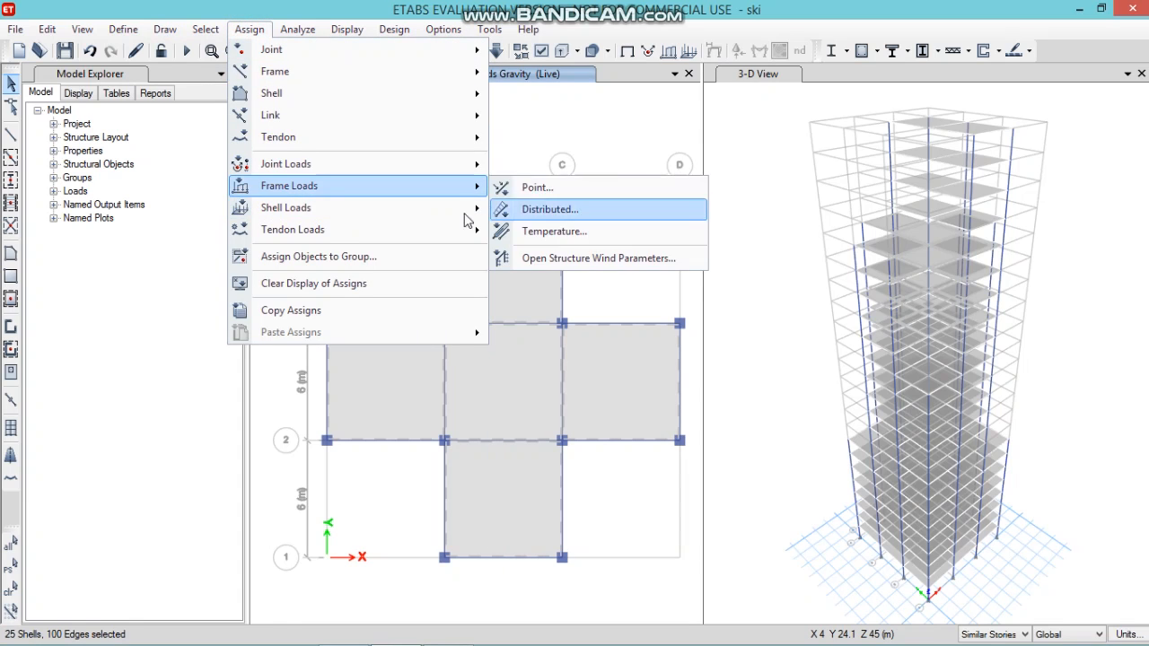
pyautogui.click(542, 231)
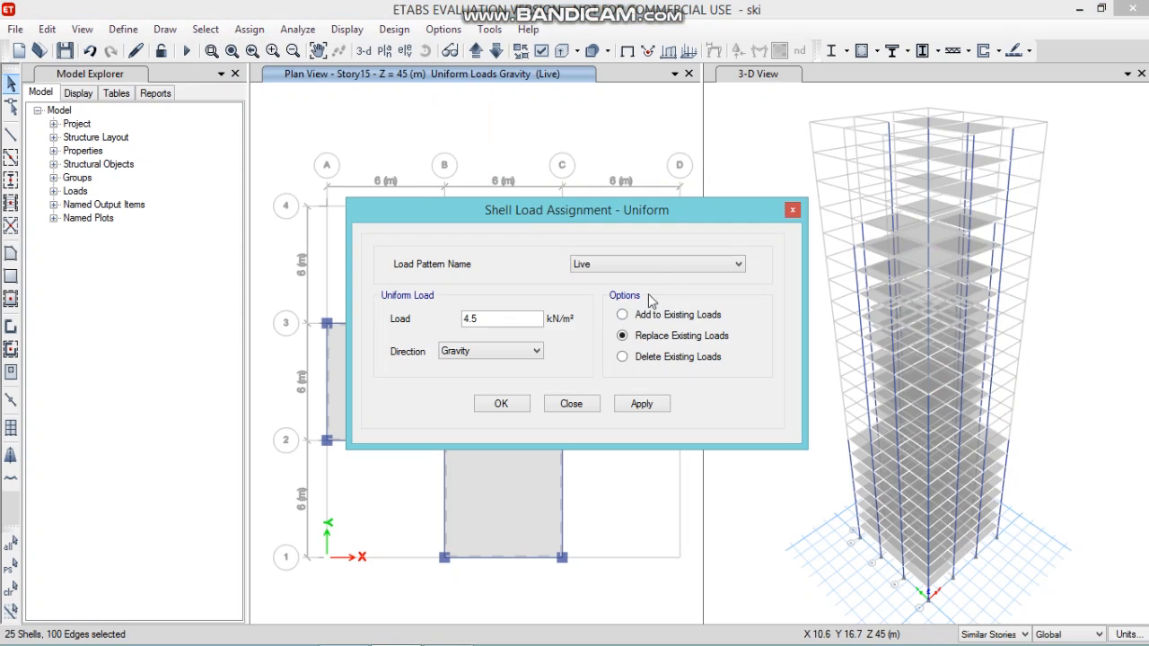
pyautogui.moveTo(485, 317); pyautogui.dragTo(440, 315)
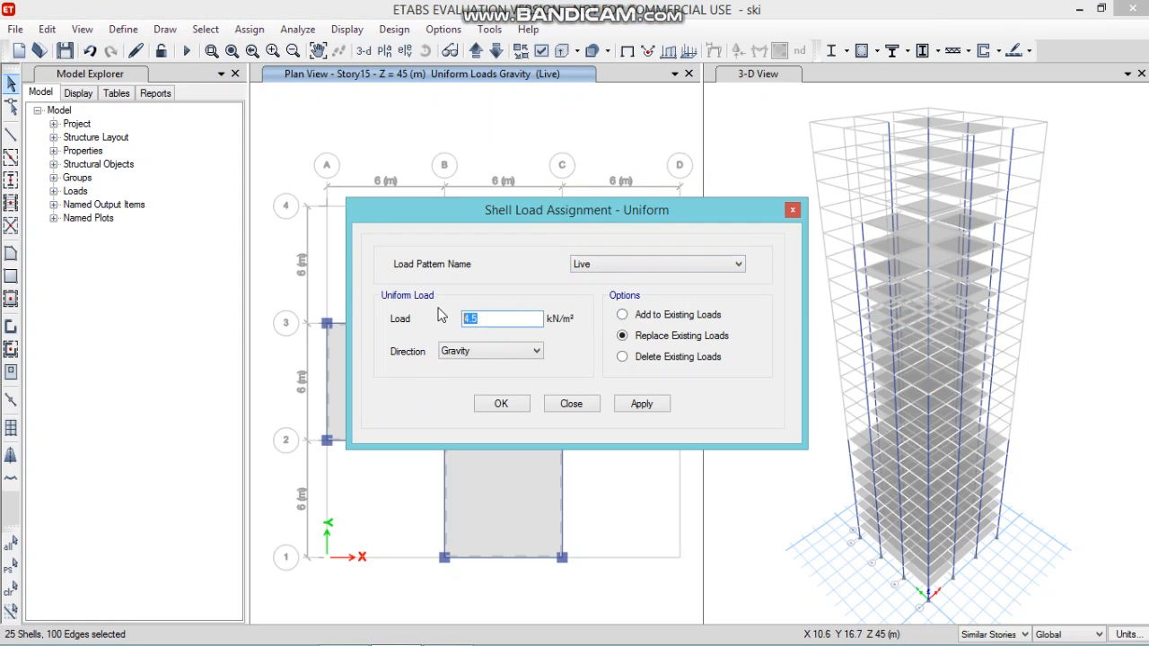
pyautogui.write('4')
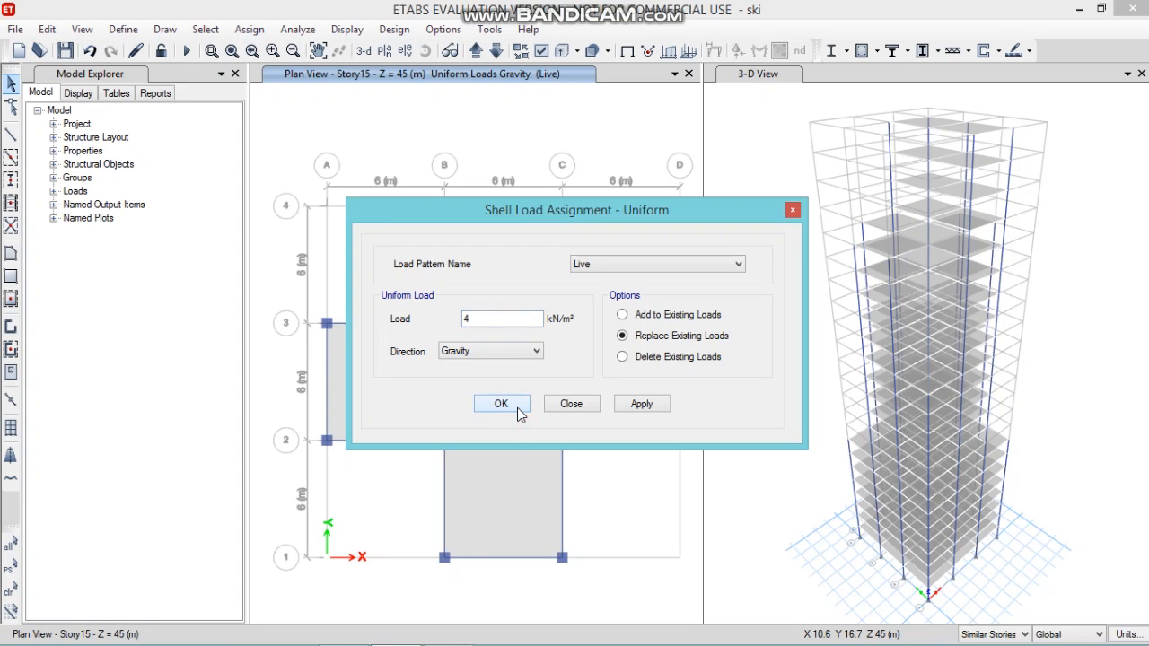
pyautogui.click(647, 404)
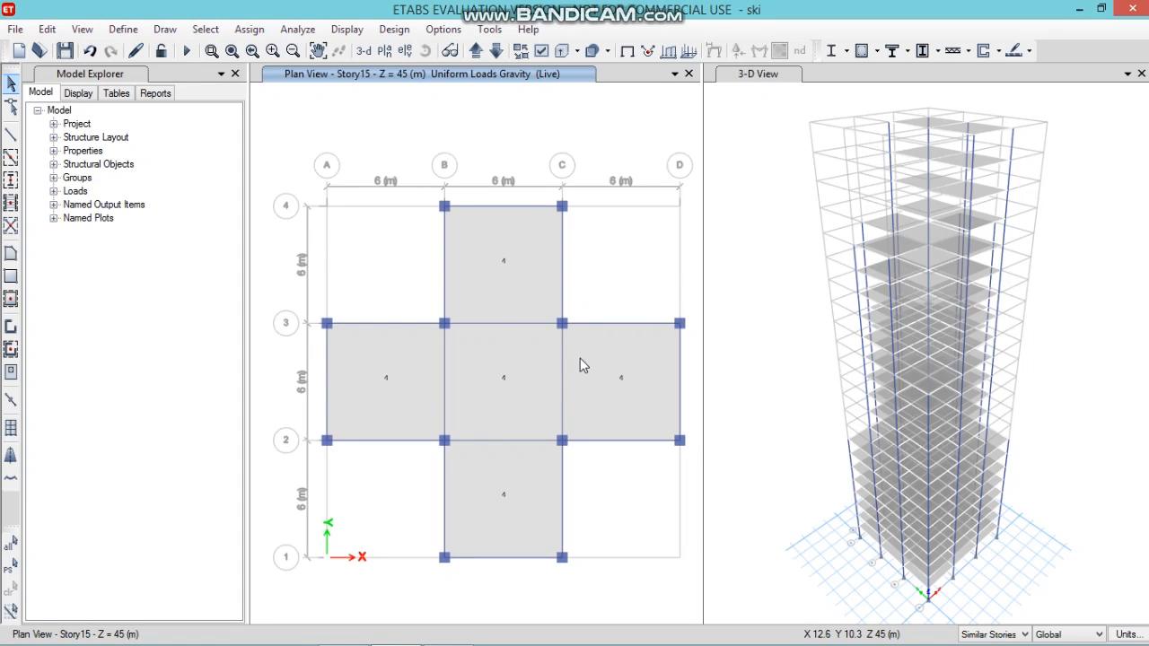
# Show the Story20 plan and select its two floor slabs between grids B and C, including those on similar stories
pyautogui.click(384, 51)
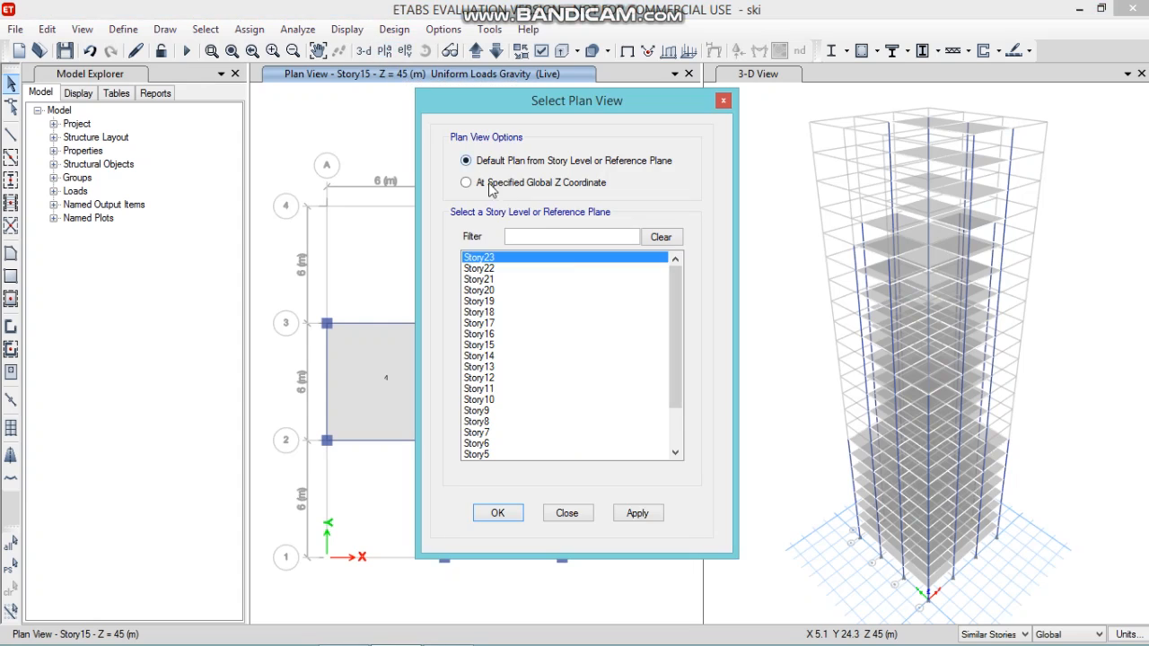
pyautogui.click(534, 290)
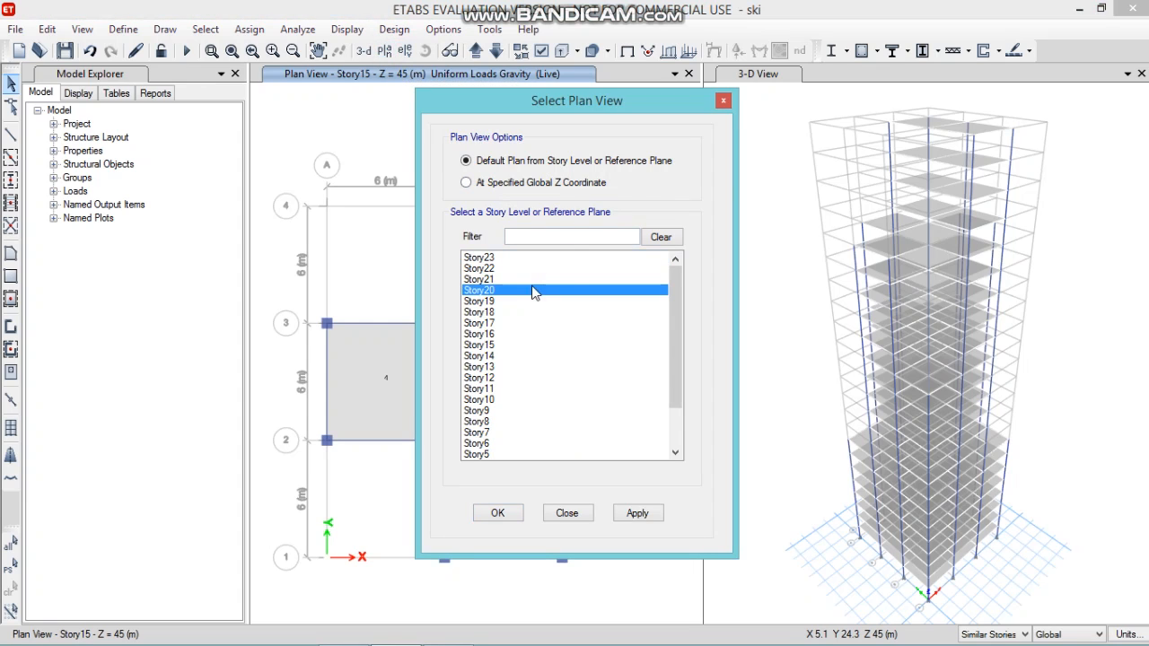
pyautogui.click(498, 516)
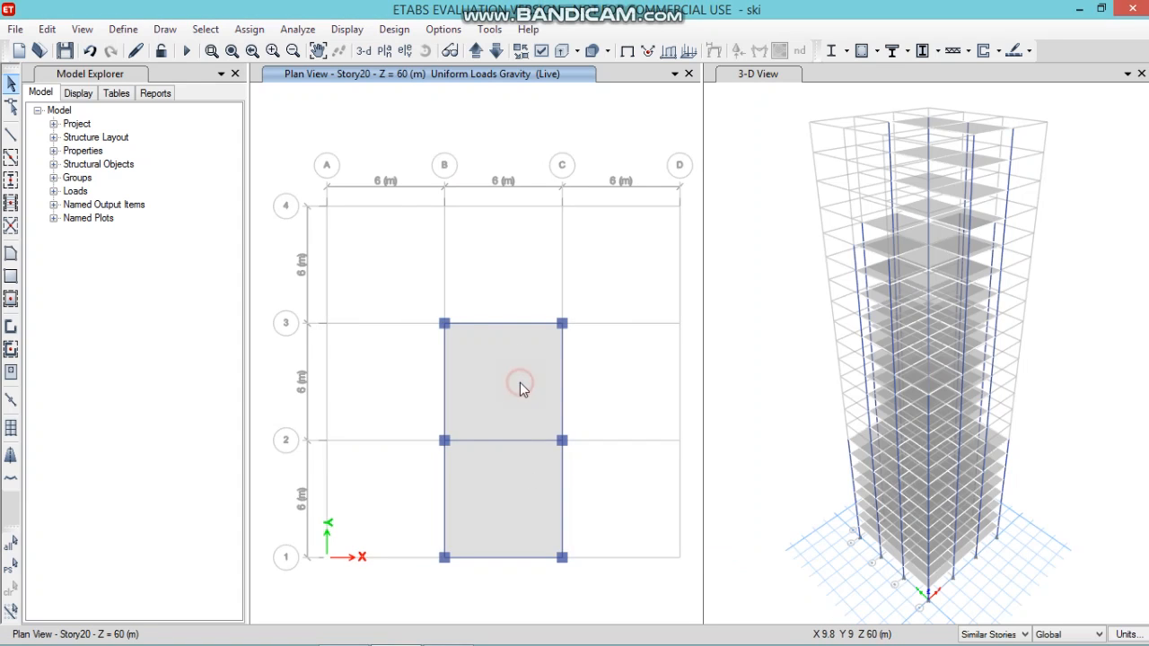
pyautogui.click(520, 382)
pyautogui.click(509, 445)
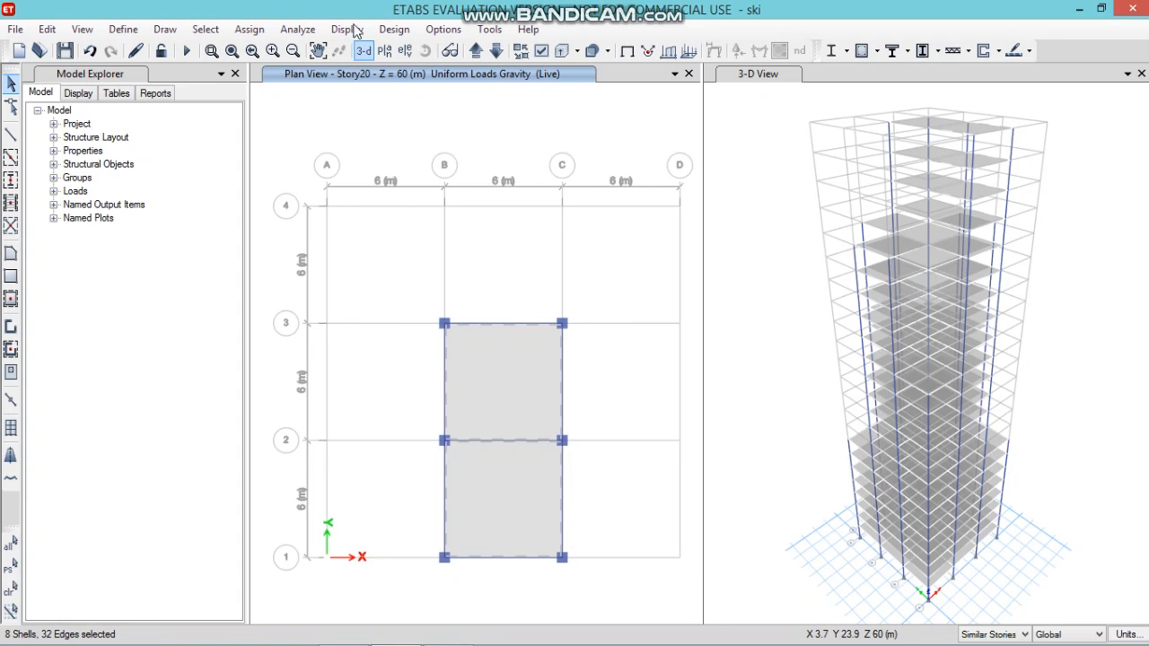
# Assign a uniform Live load of 3.5 kN/m² in the Gravity direction to the selected Story20 slabs, replacing existing loads
pyautogui.click(248, 29)
pyautogui.moveTo(353, 217)
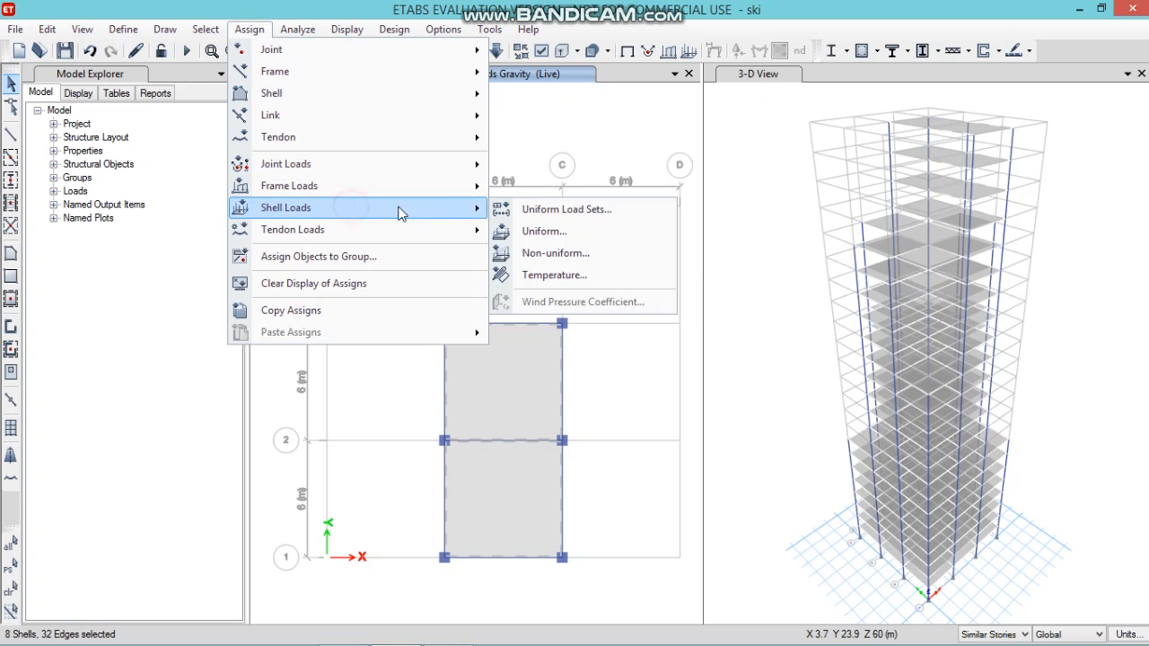
pyautogui.click(566, 231)
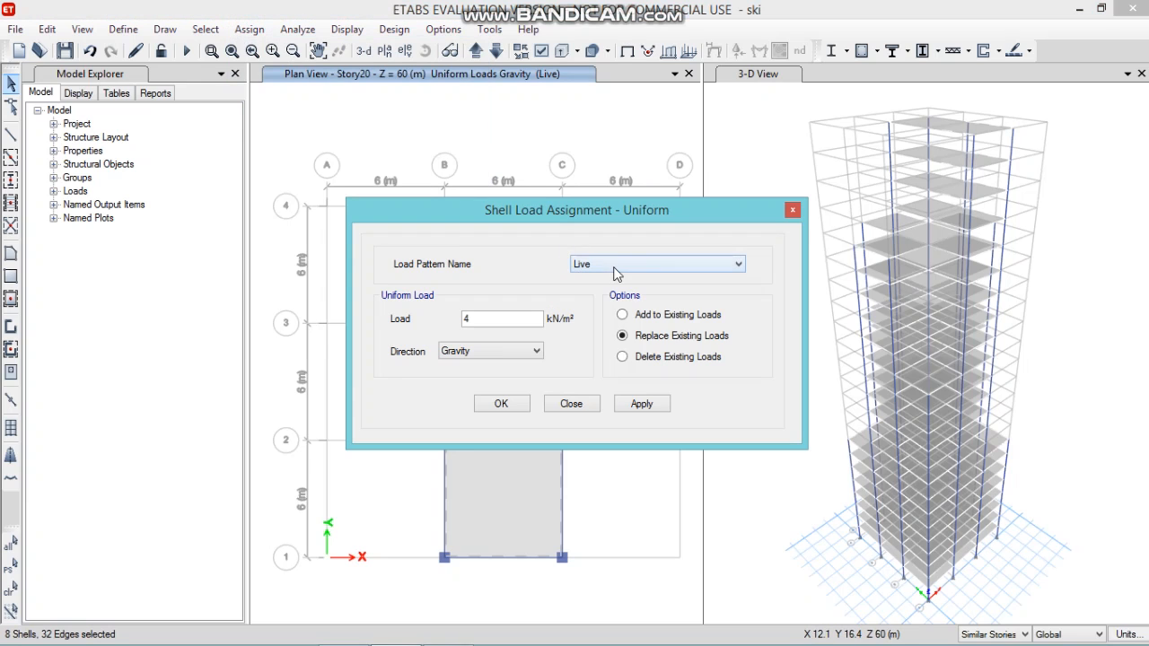
pyautogui.click(587, 264)
pyautogui.click(601, 288)
pyautogui.doubleClick(471, 319)
pyautogui.click(641, 405)
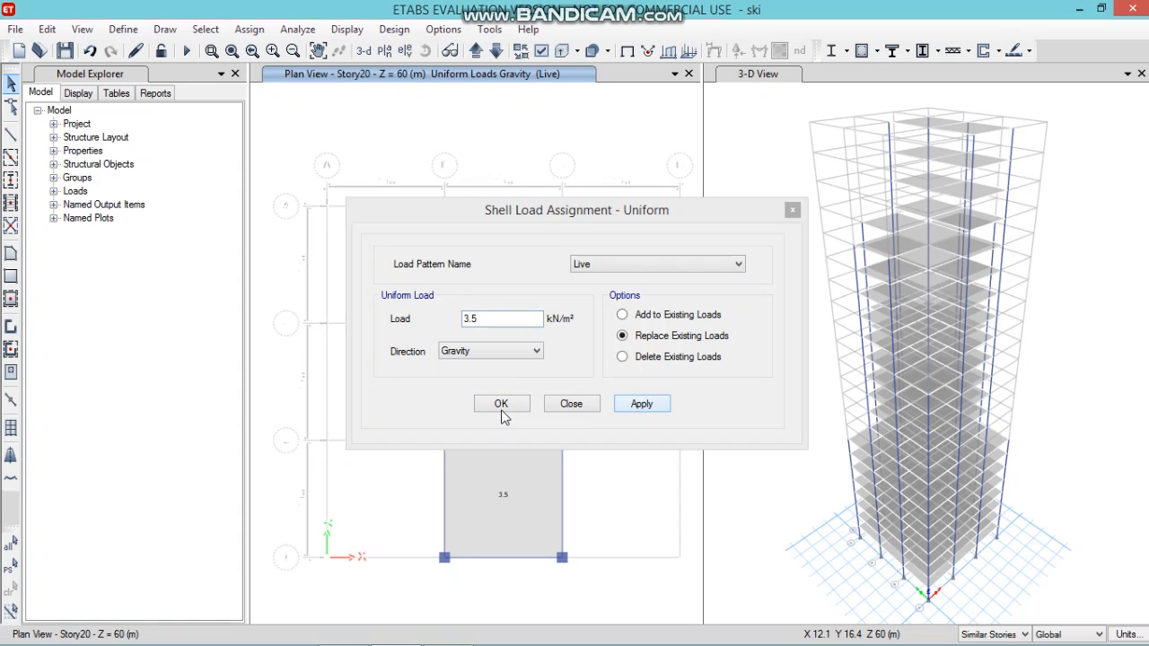
pyautogui.click(501, 403)
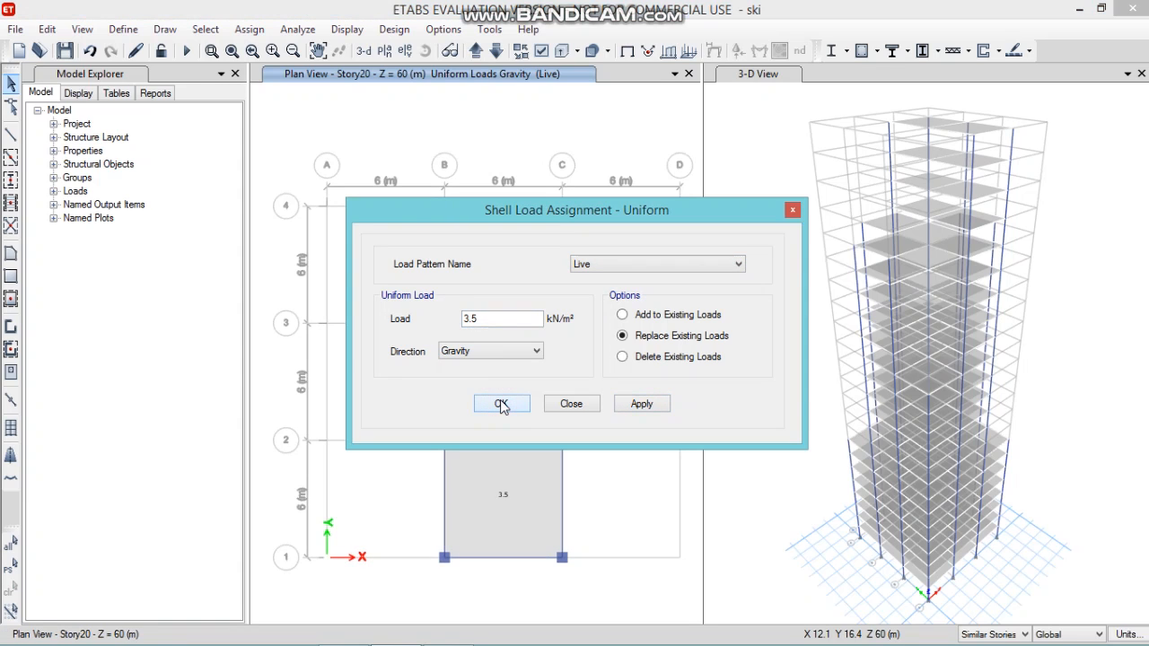
pyautogui.click(500, 404)
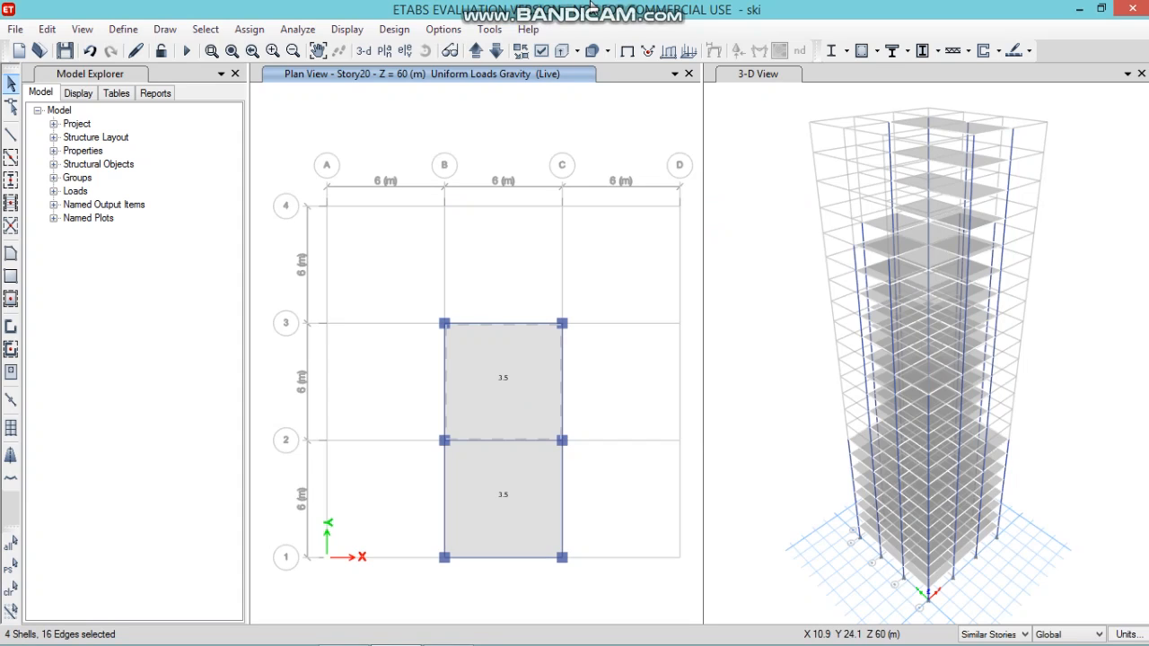
# Switch the plan view to the Story1 level
pyautogui.moveTo(634, 9)
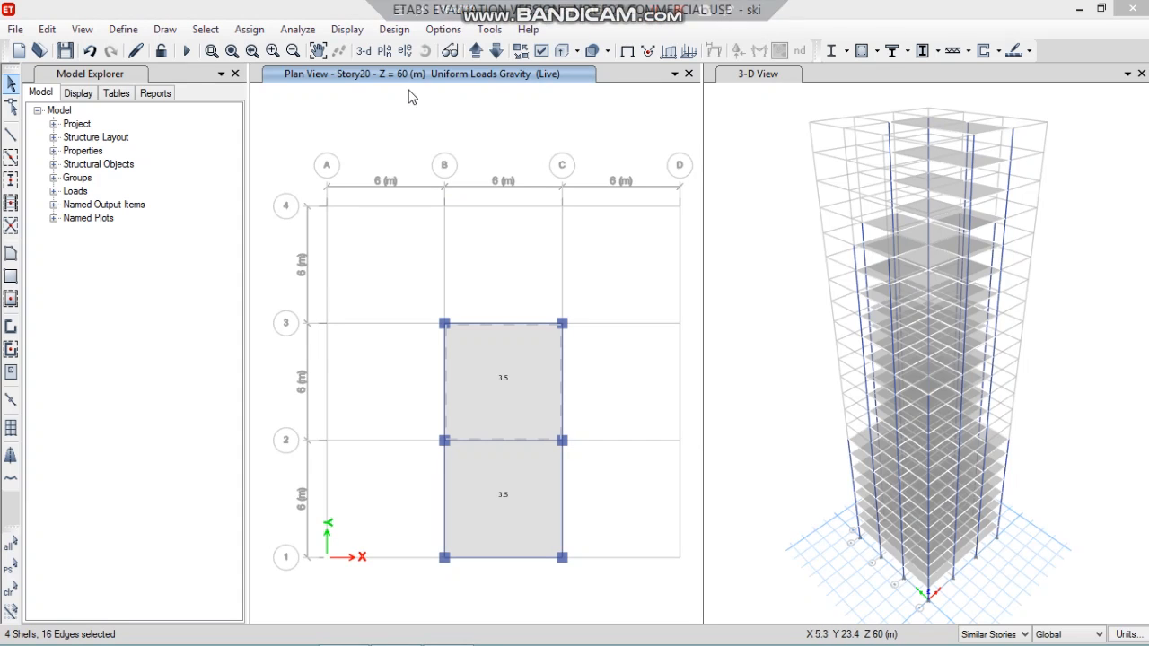
pyautogui.click(385, 52)
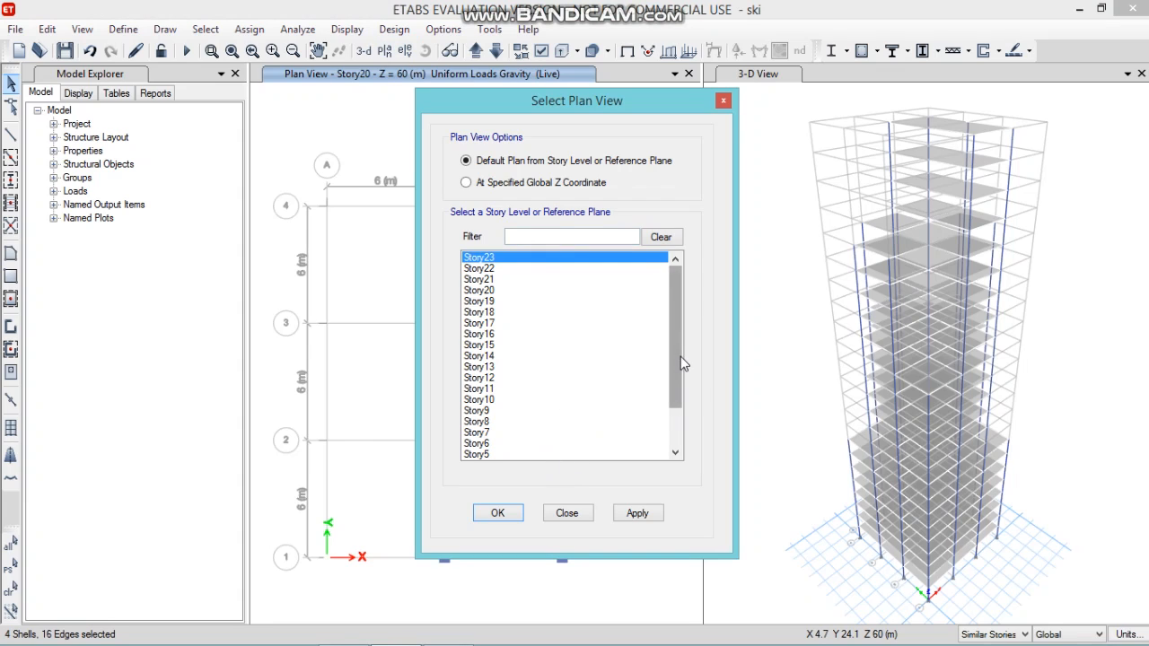
pyautogui.moveTo(678, 356); pyautogui.dragTo(677, 392)
pyautogui.click(520, 443)
pyautogui.click(495, 517)
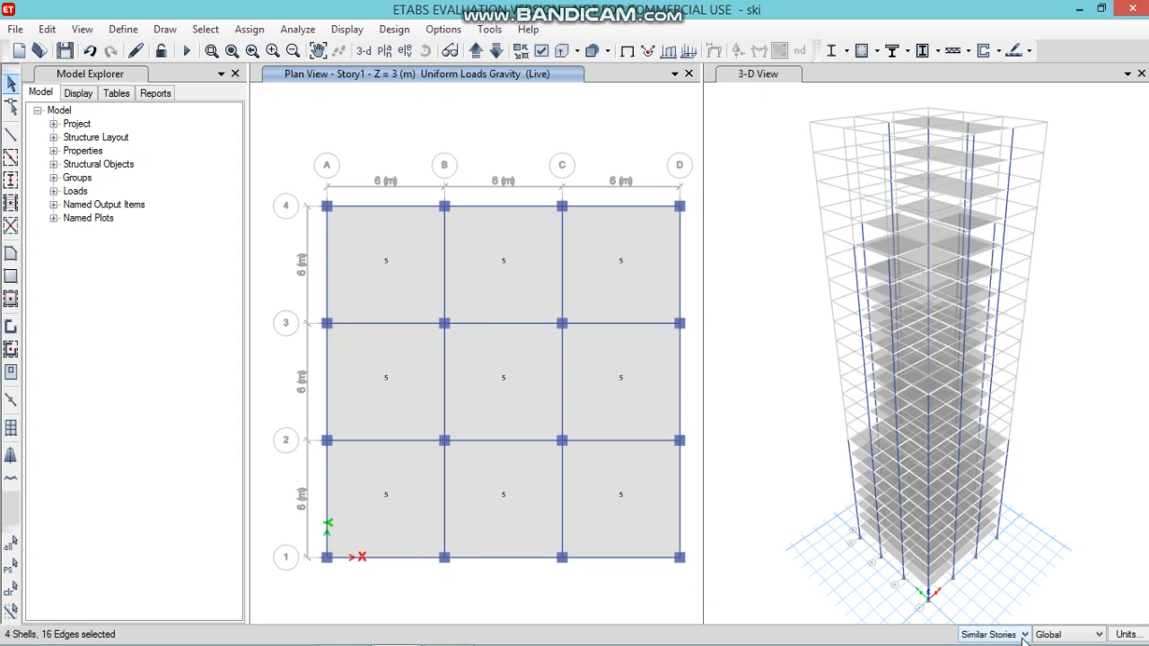
# Select all twelve perimeter beams of the Story1 plan along grid lines 1, 4, A and D
pyautogui.click(500, 206)
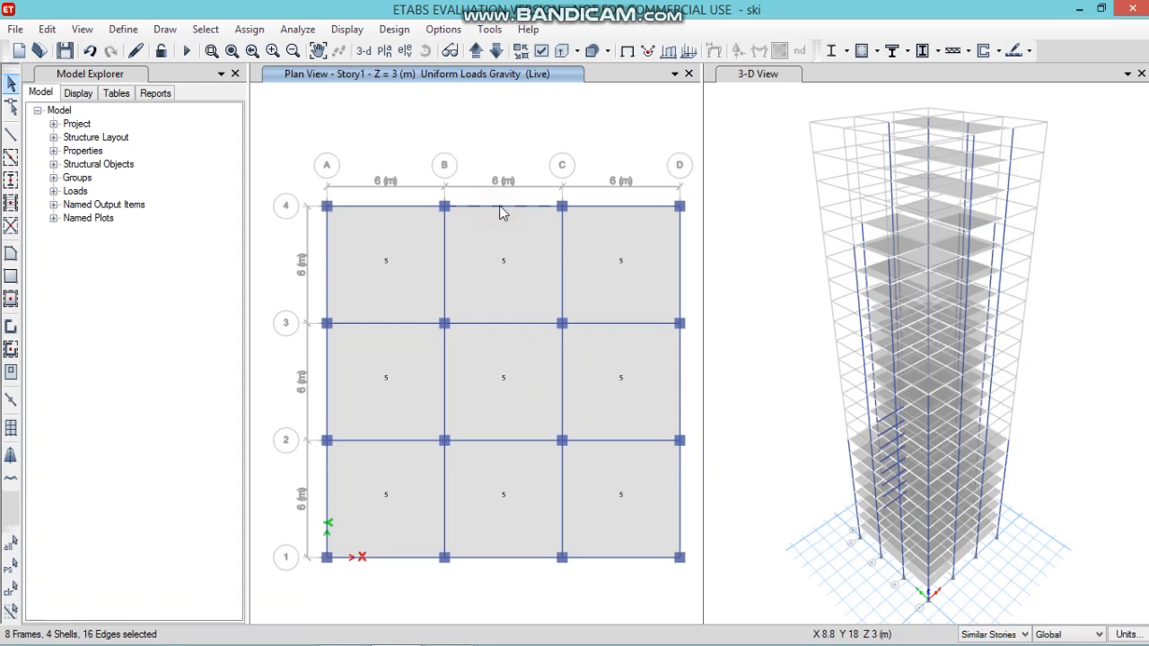
pyautogui.click(637, 207)
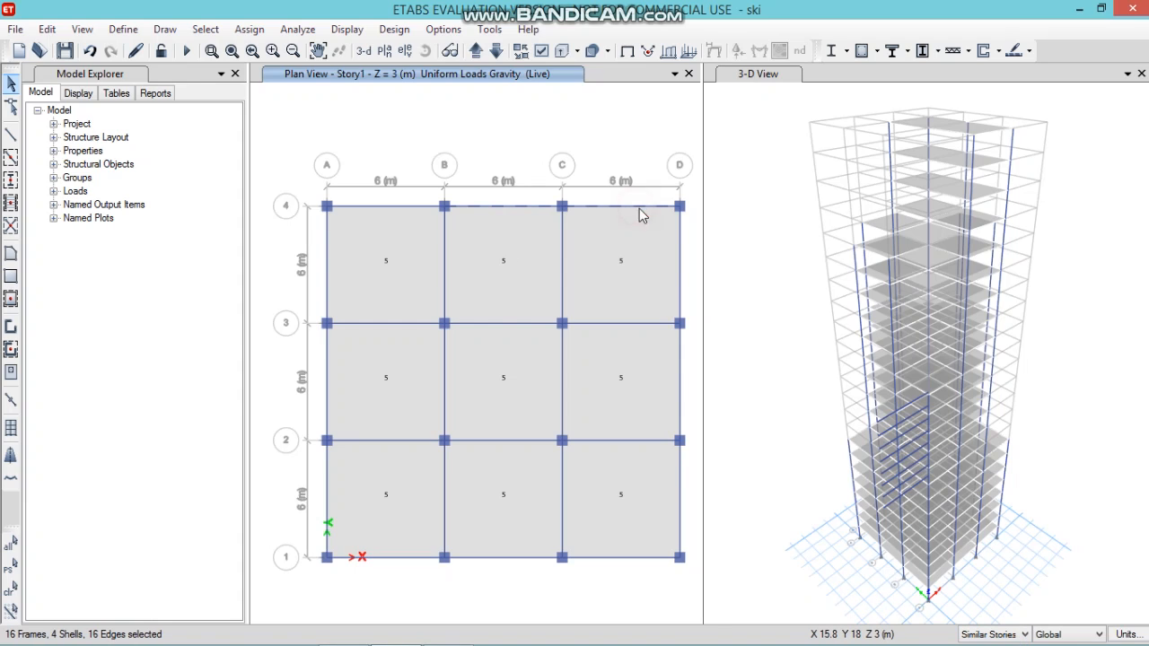
pyautogui.click(679, 242)
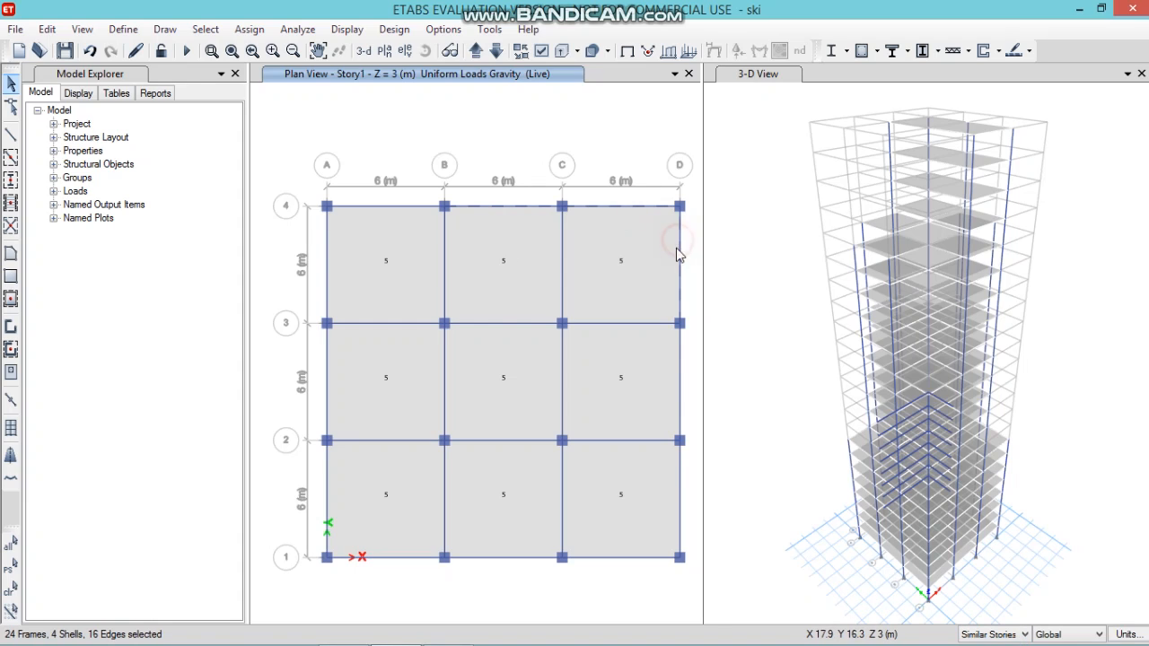
pyautogui.click(680, 363)
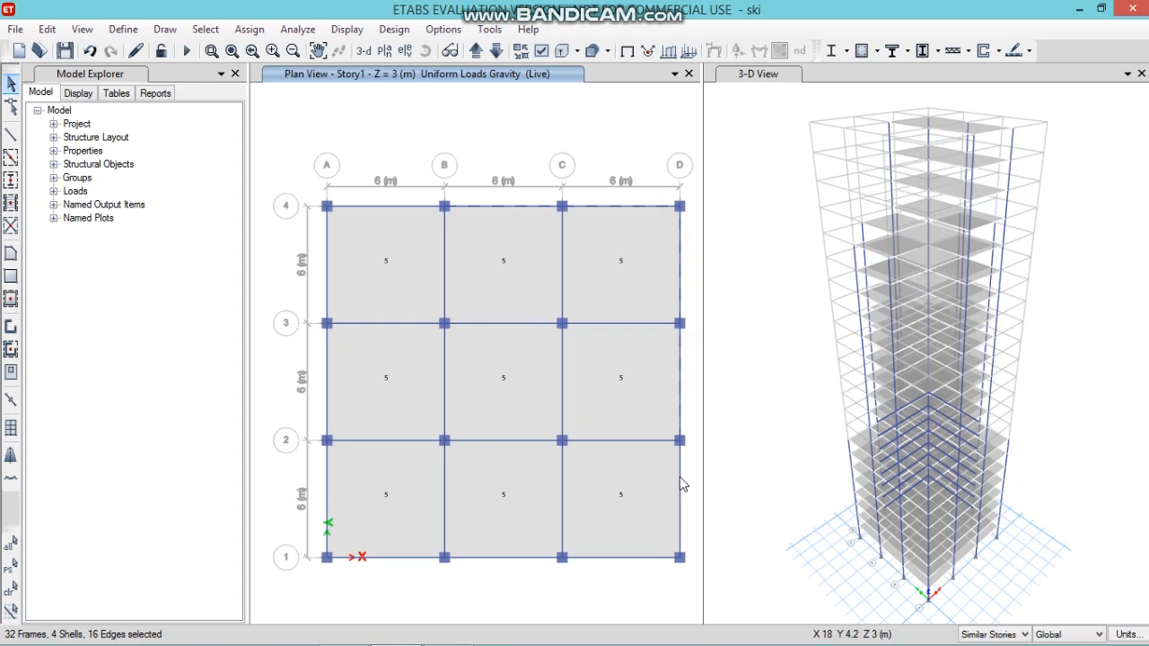
pyautogui.click(679, 477)
pyautogui.click(643, 558)
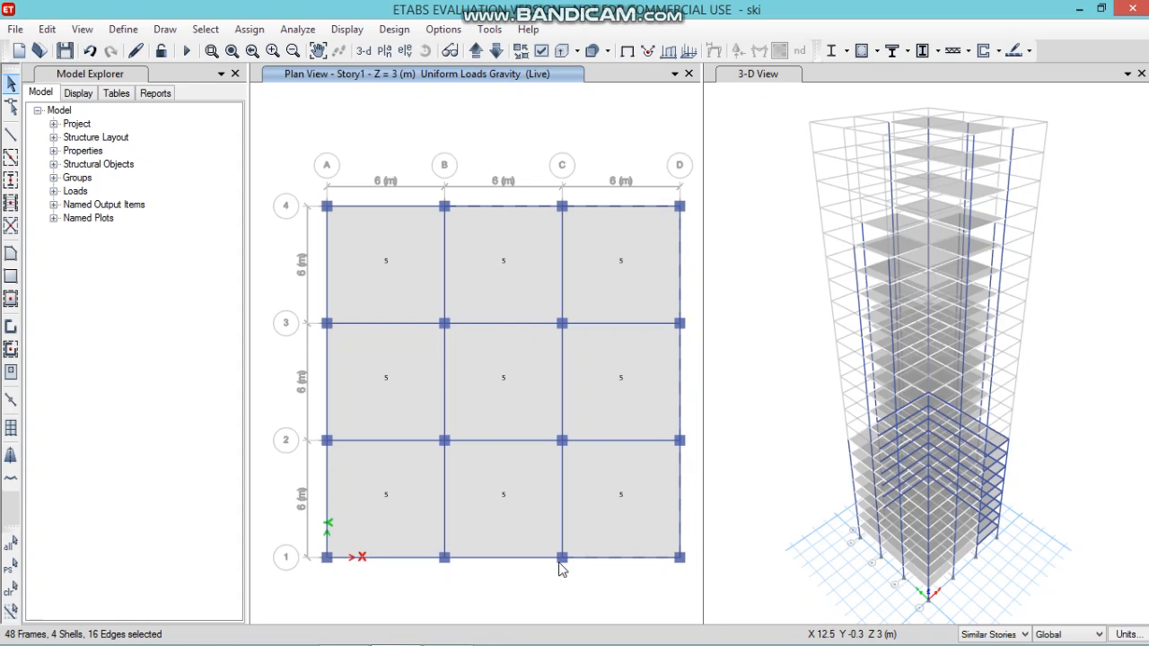
pyautogui.click(531, 557)
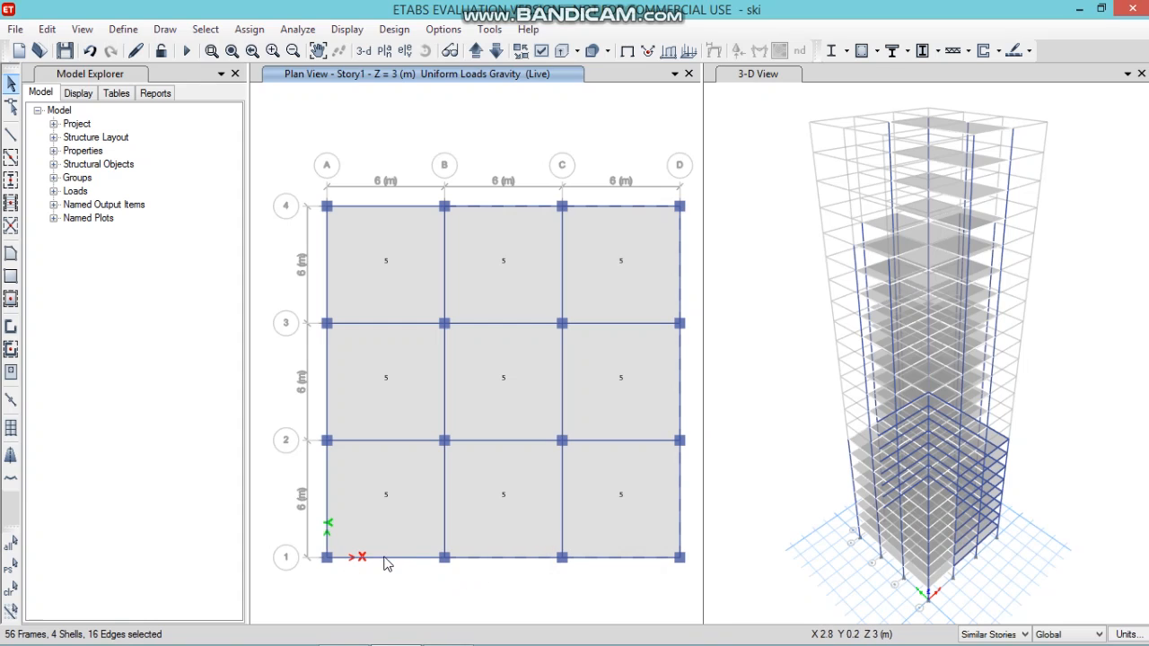
pyautogui.click(386, 560)
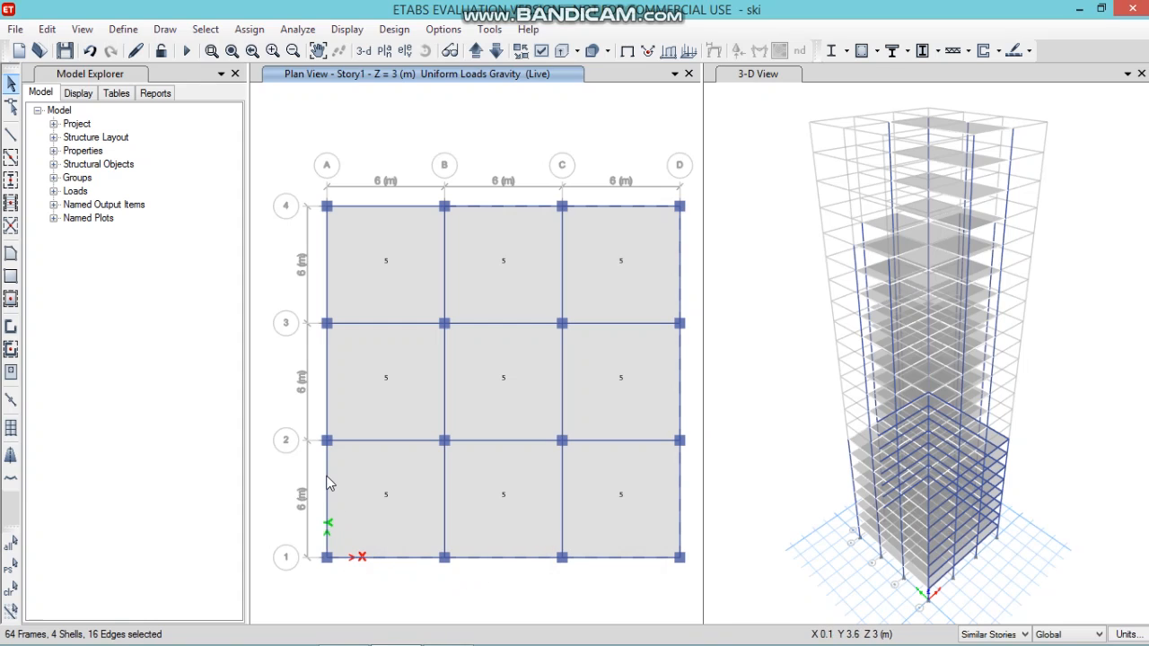
pyautogui.click(329, 476)
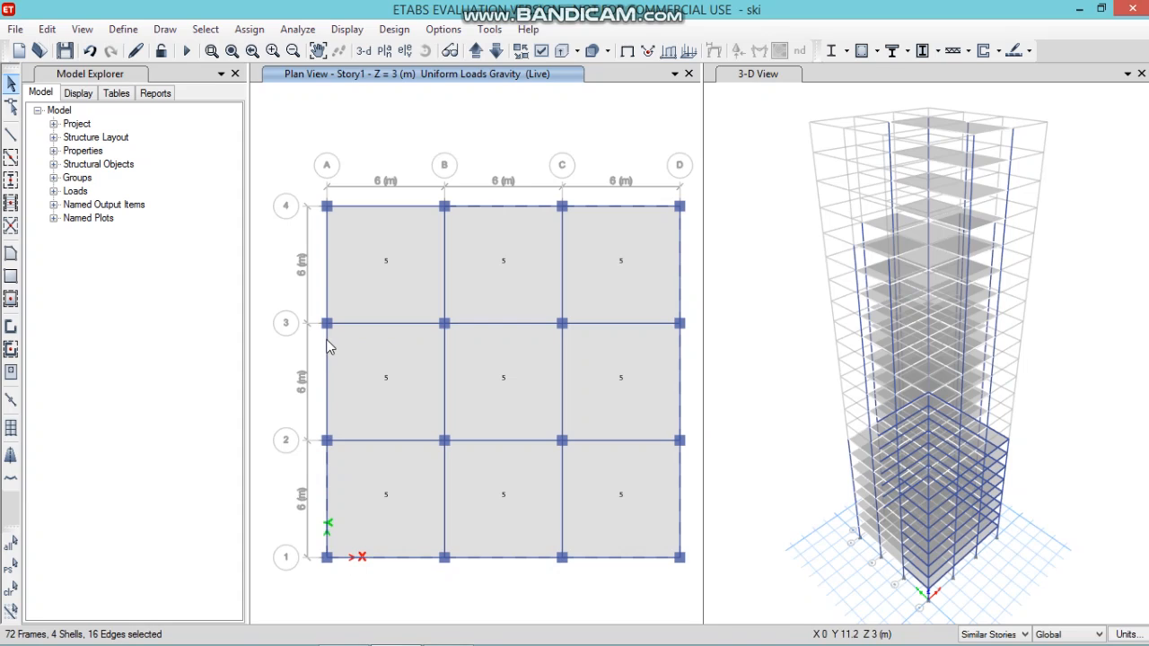
pyautogui.click(329, 346)
pyautogui.click(328, 280)
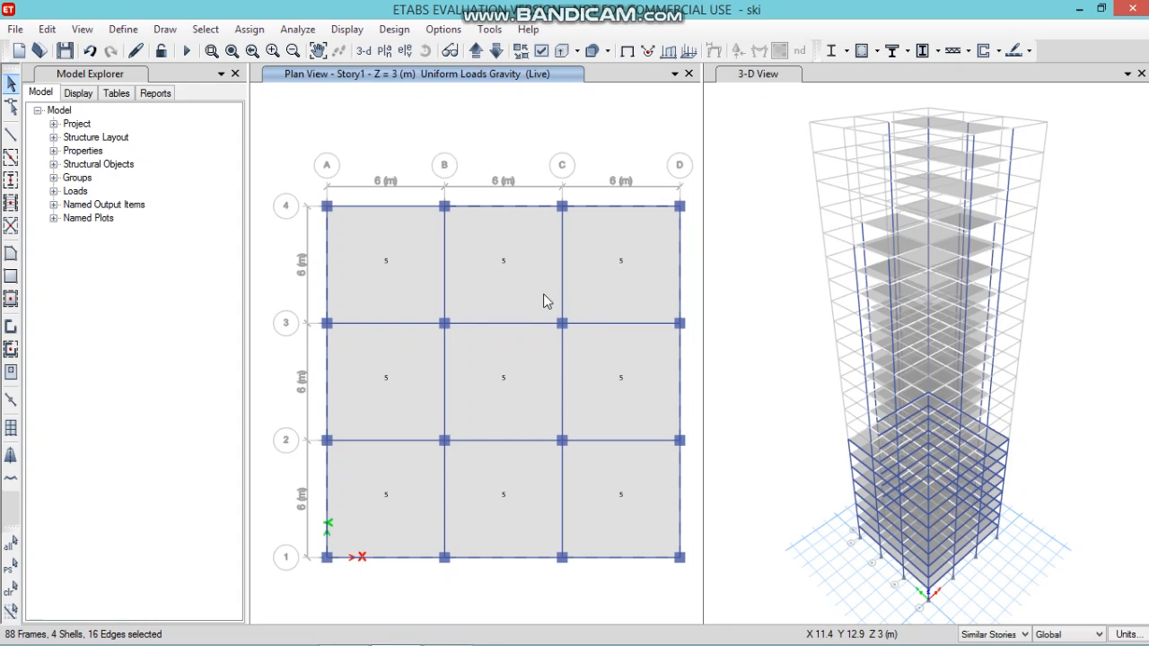
pyautogui.click(417, 206)
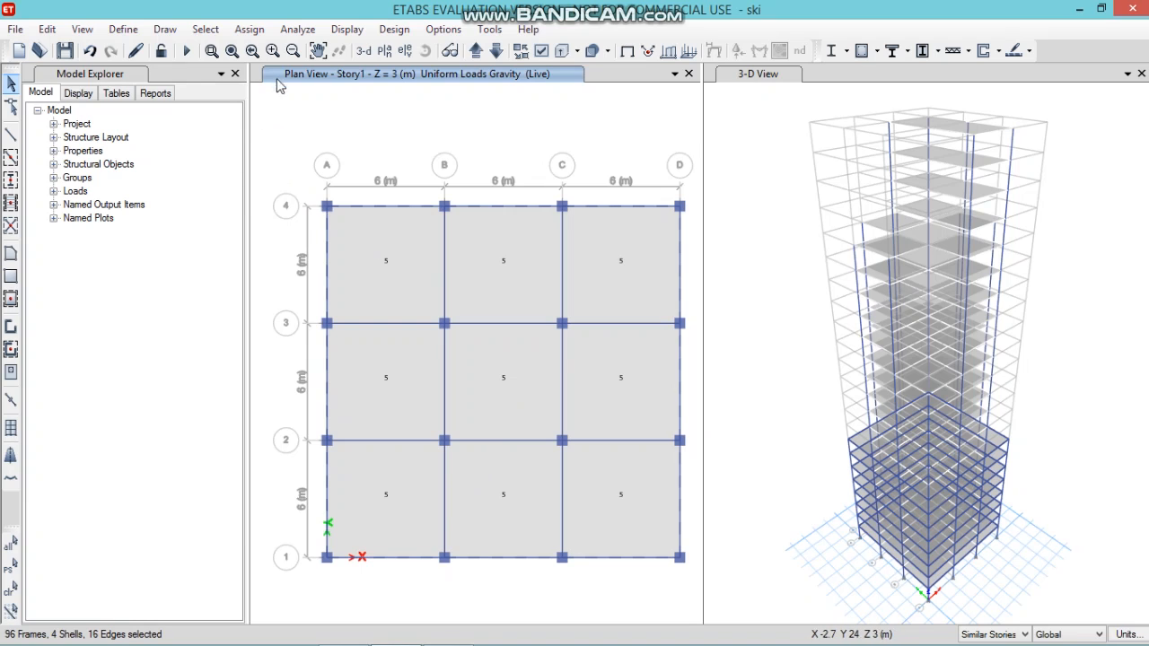
# Assign a uniform distributed gravity load of 0.2 kN/m to the selected perimeter beams under the Dead load pattern, replacing existing loads
pyautogui.click(252, 29)
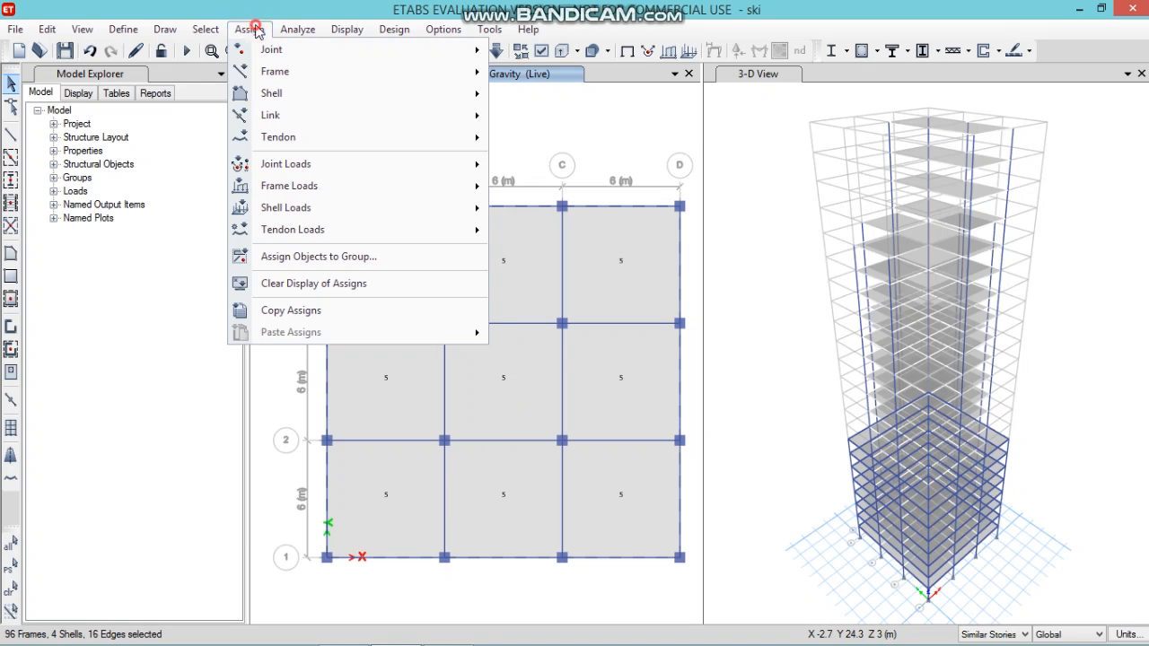
pyautogui.click(358, 186)
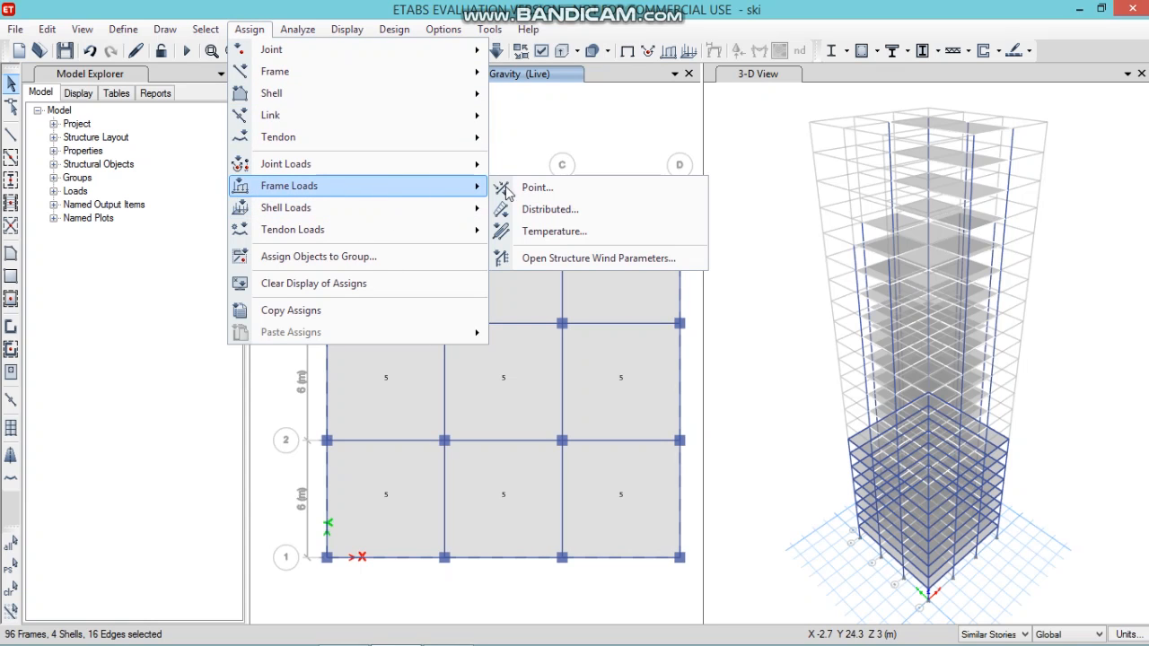
pyautogui.click(558, 215)
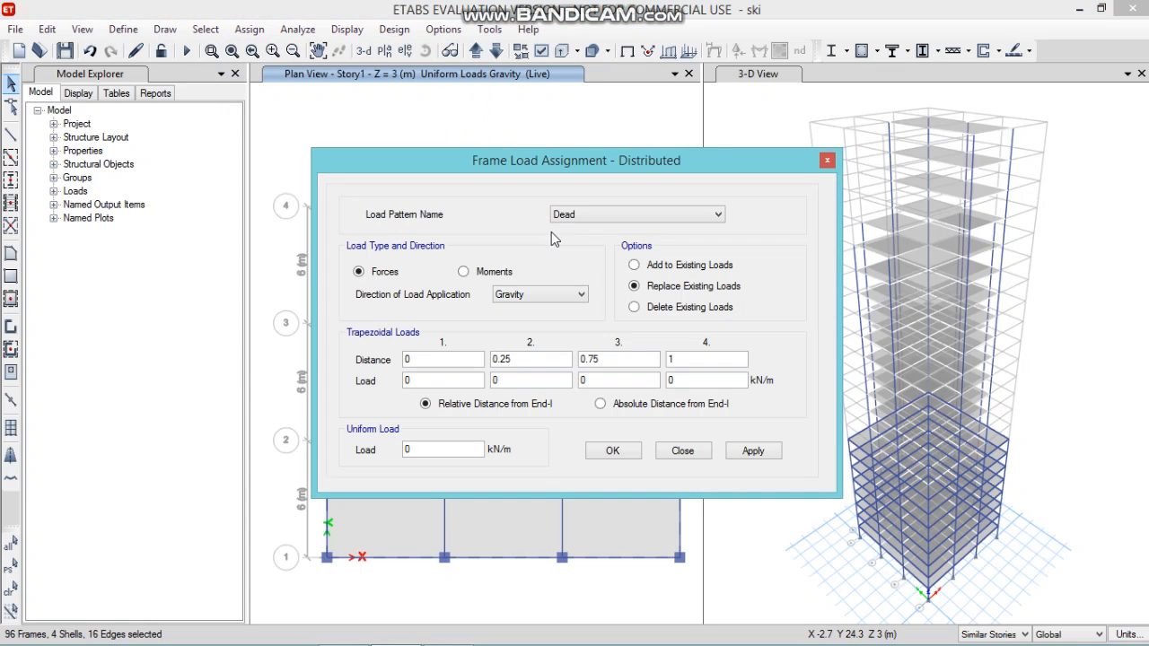
pyautogui.doubleClick(419, 451)
pyautogui.click(773, 455)
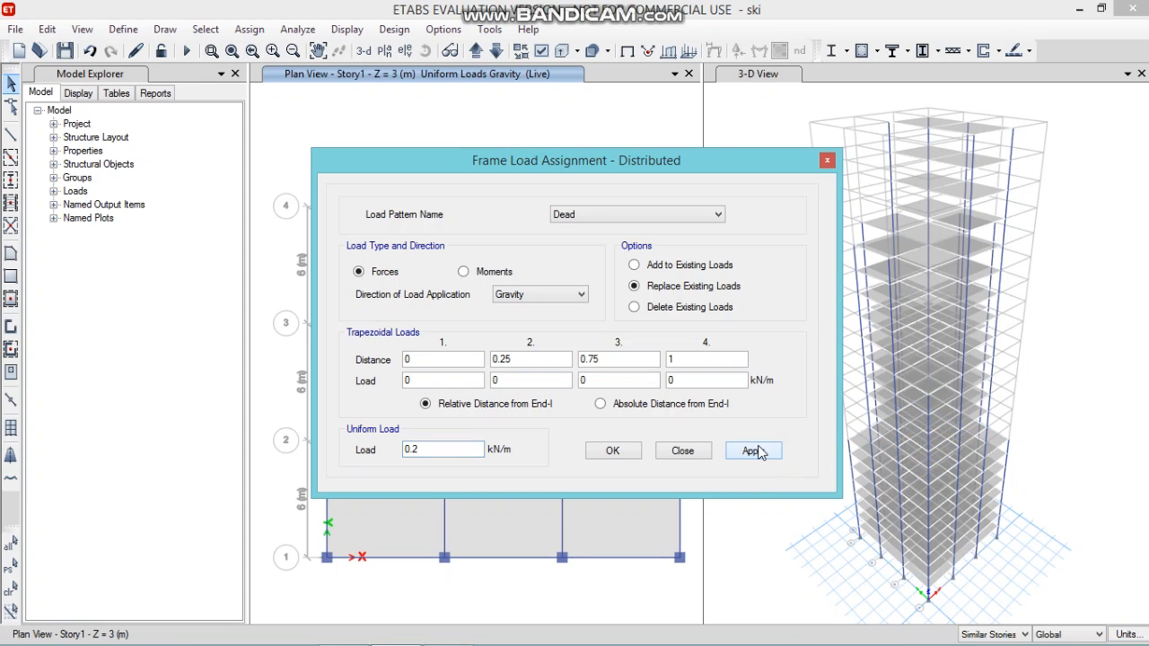
pyautogui.click(758, 451)
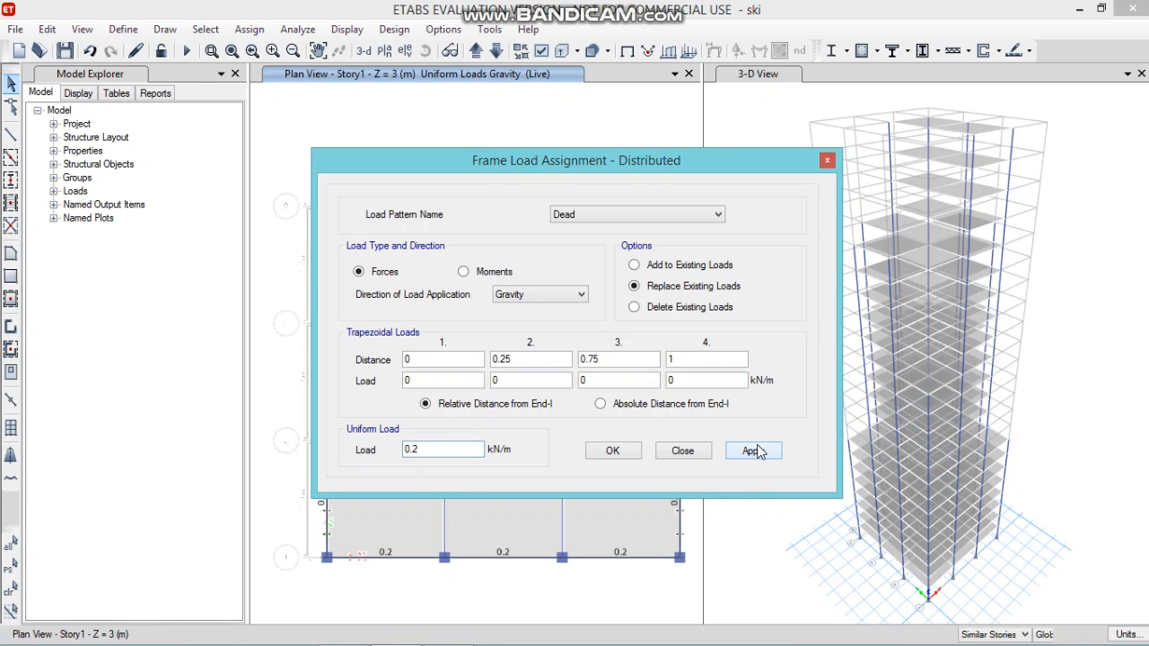
pyautogui.click(710, 217)
pyautogui.click(708, 216)
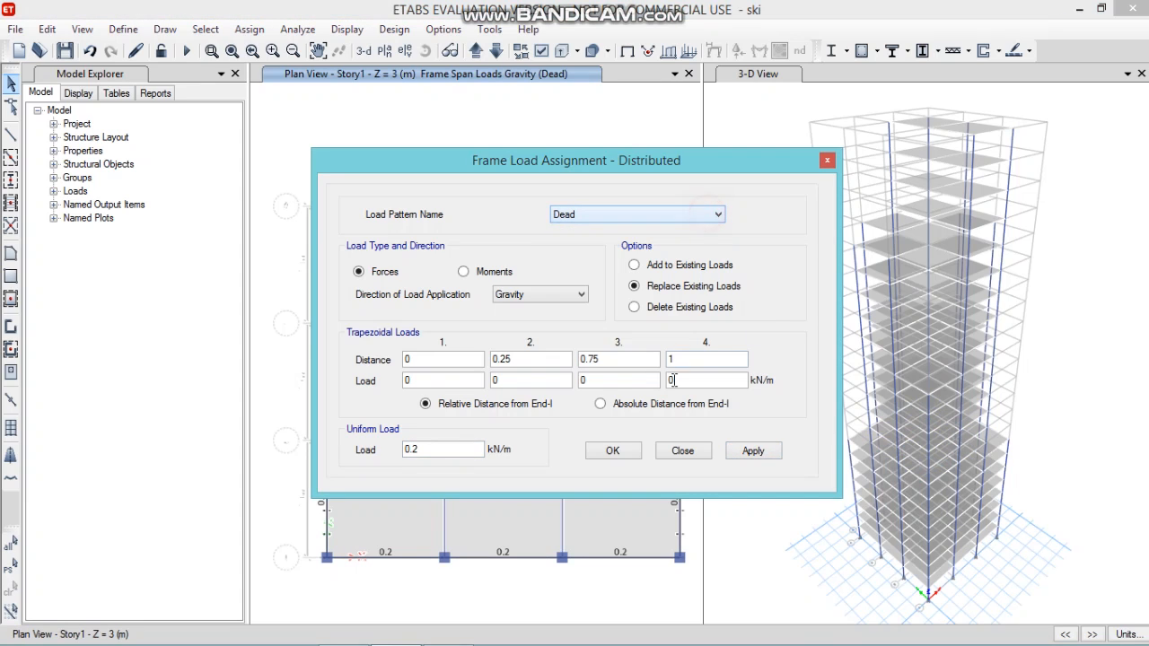
pyautogui.click(750, 453)
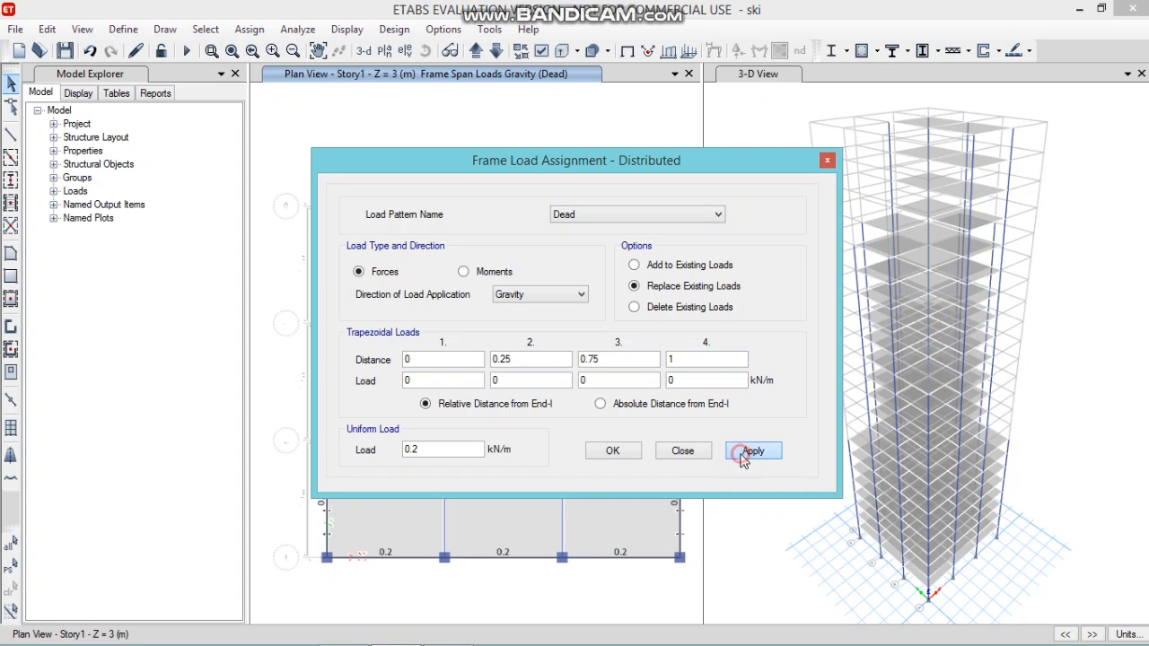
pyautogui.click(614, 453)
pyautogui.click(701, 399)
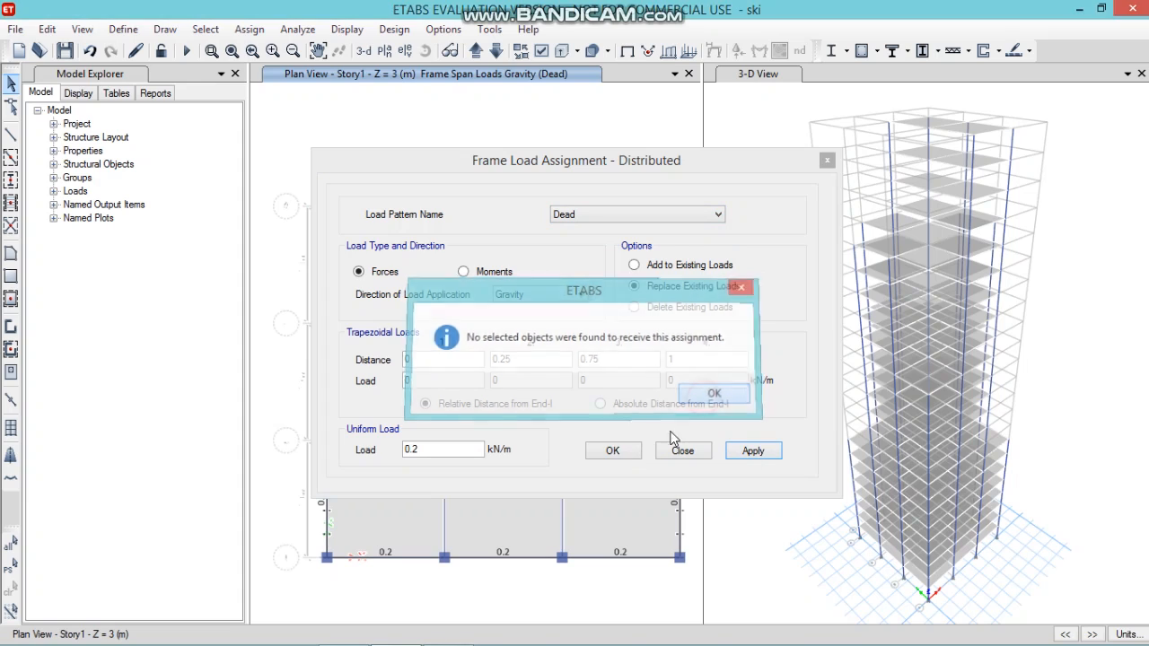
pyautogui.click(632, 454)
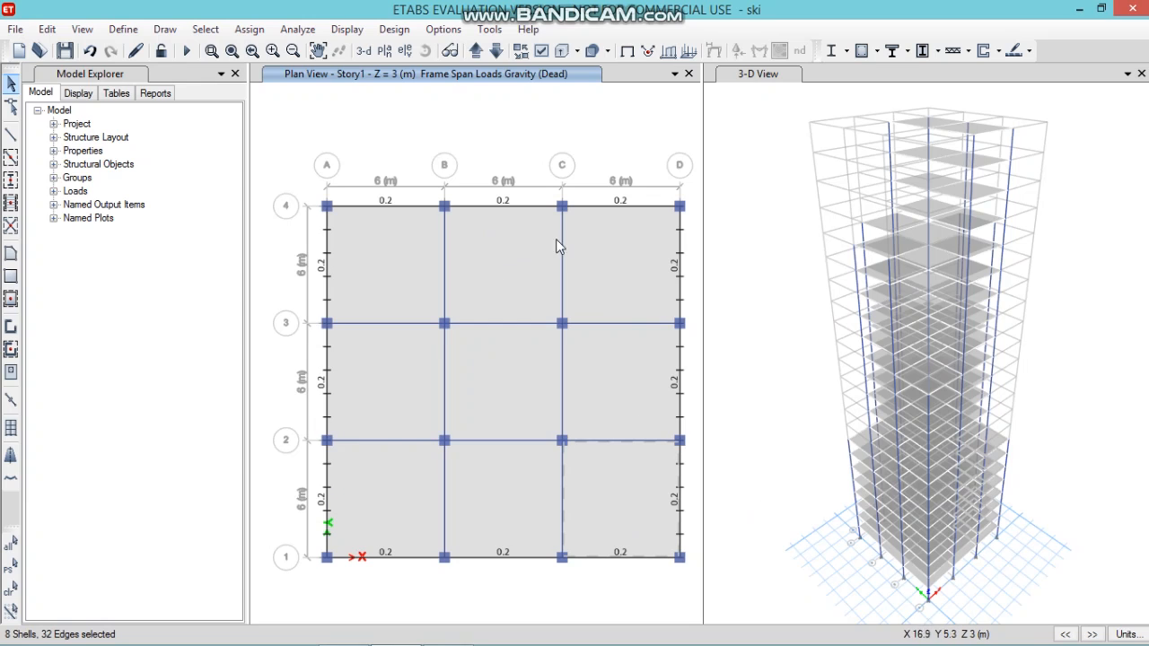
# Switch the plan view to the Story10 level
pyautogui.click(384, 51)
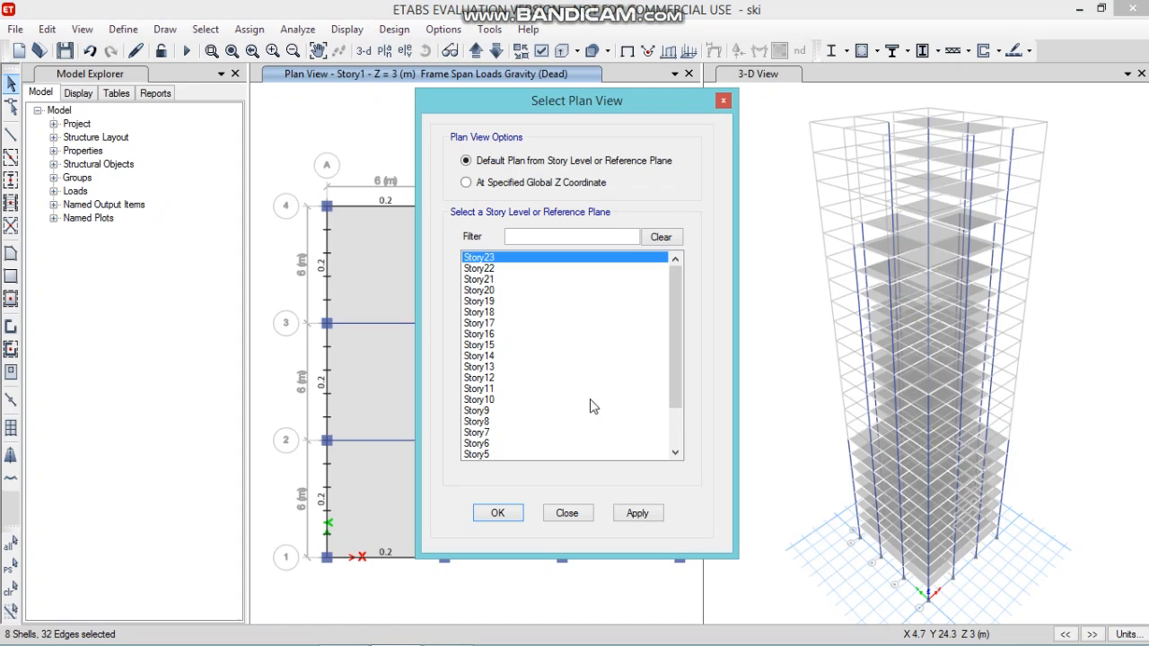
pyautogui.click(489, 399)
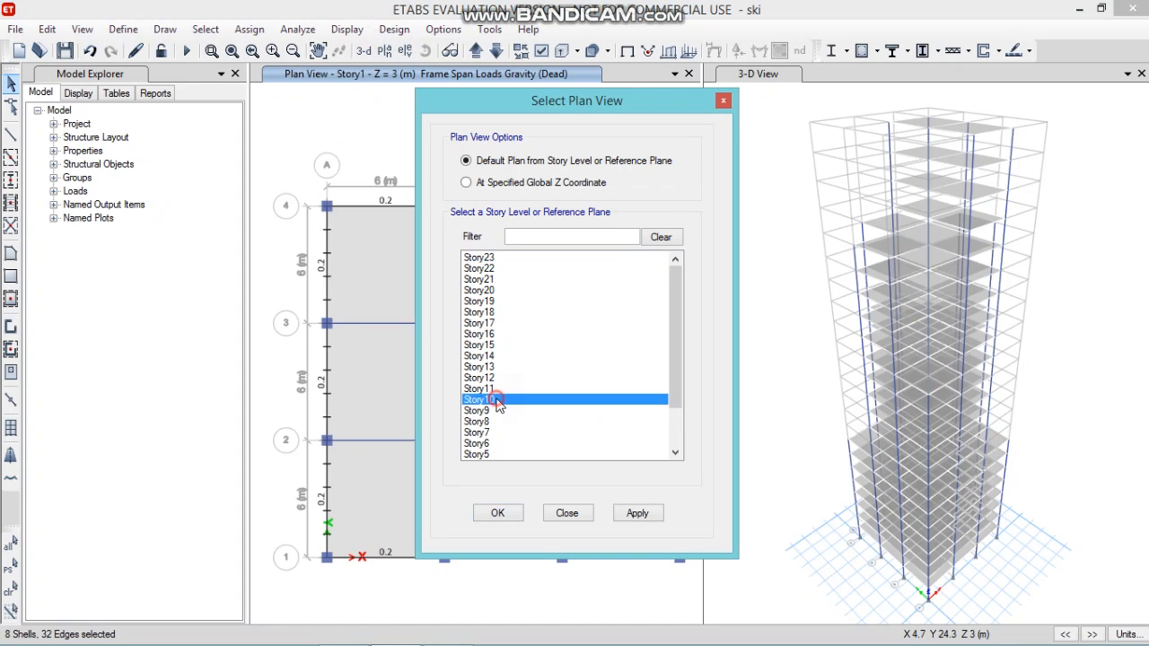
pyautogui.click(499, 517)
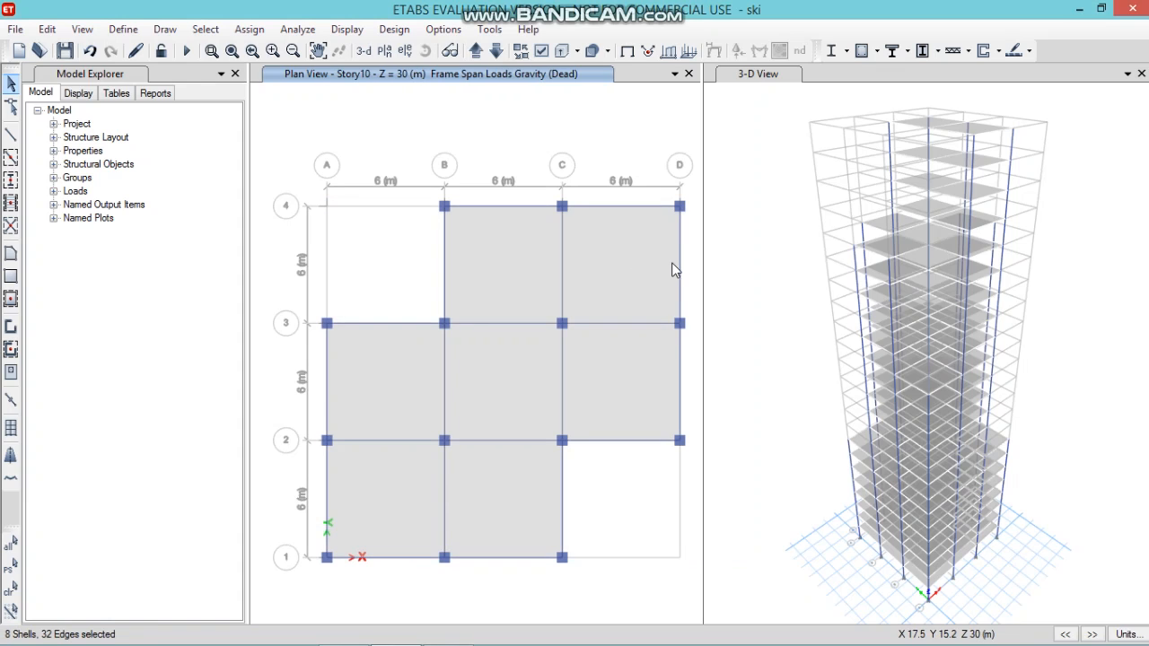
# Select all twelve outer-edge beams of the stepped Story10 floor, including those around the empty A–B/3–4 and C–D/1–2 corner bays
pyautogui.click(679, 274)
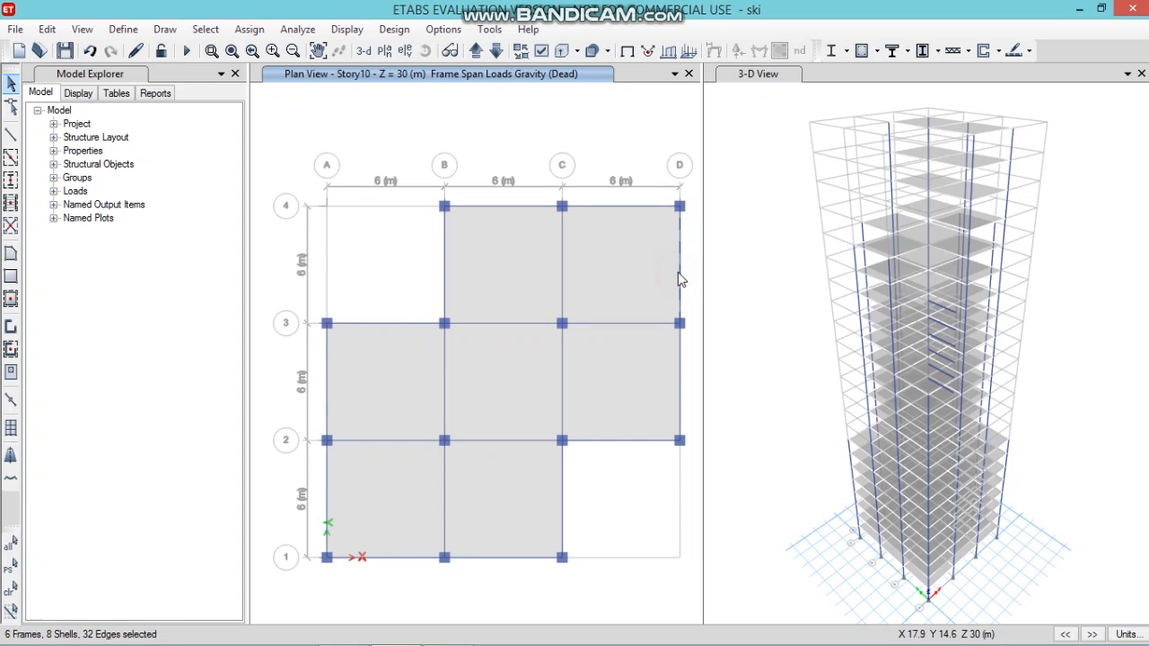
pyautogui.click(677, 376)
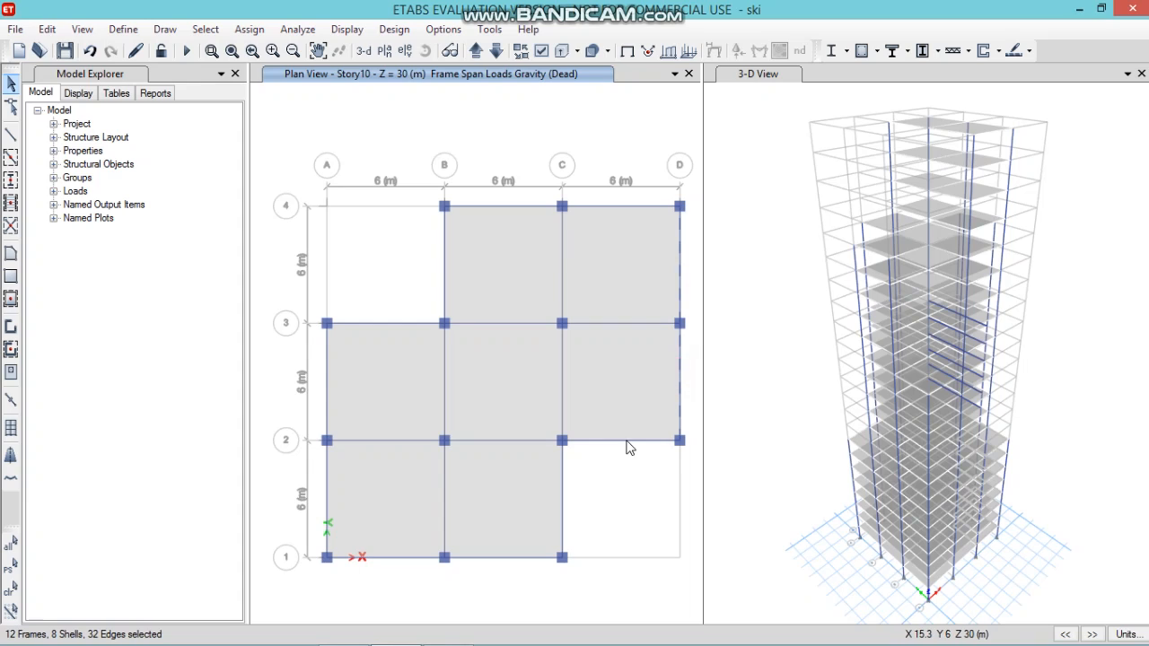
pyautogui.click(623, 440)
pyautogui.click(563, 499)
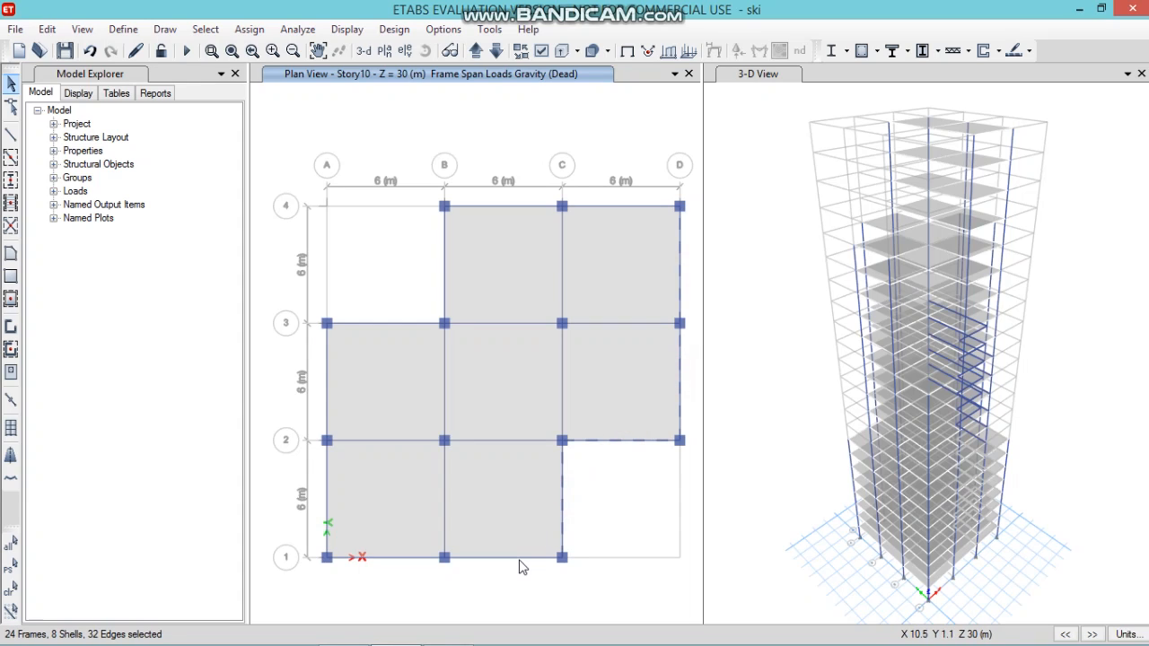
pyautogui.click(493, 556)
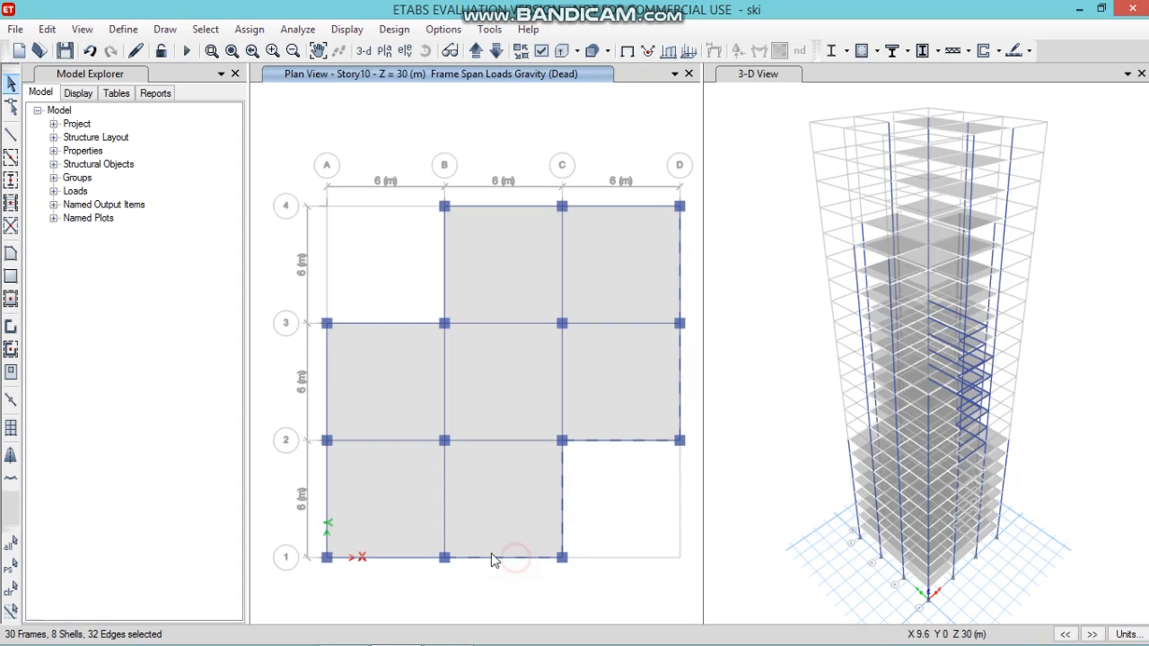
pyautogui.click(420, 559)
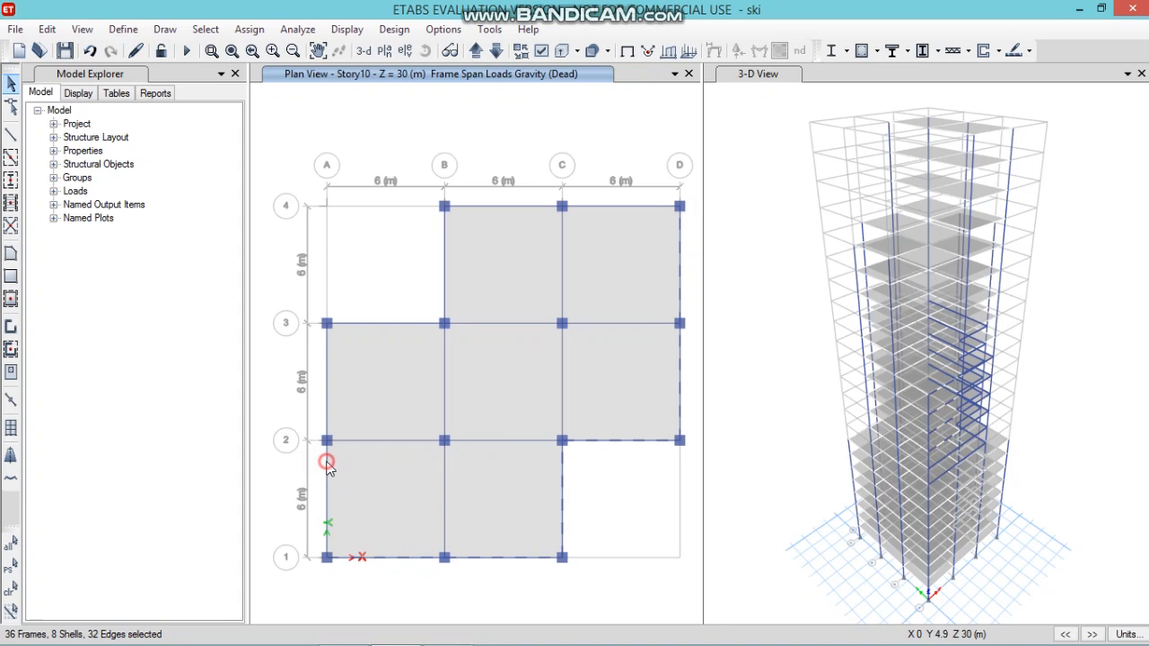
pyautogui.click(327, 463)
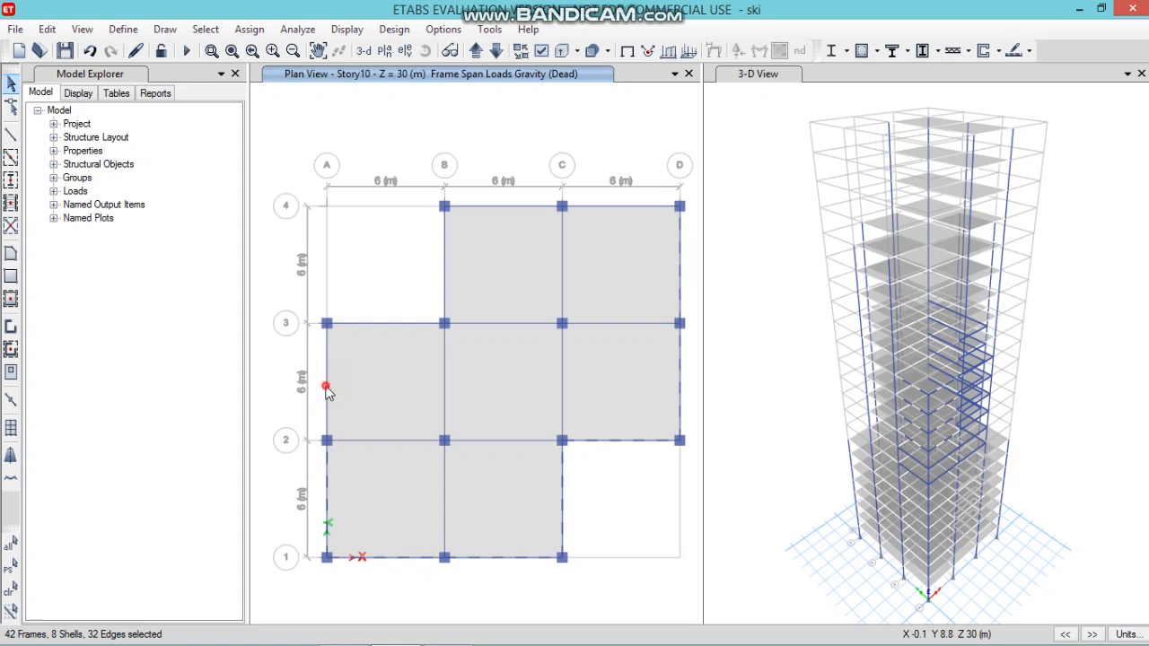
pyautogui.click(327, 388)
pyautogui.click(404, 323)
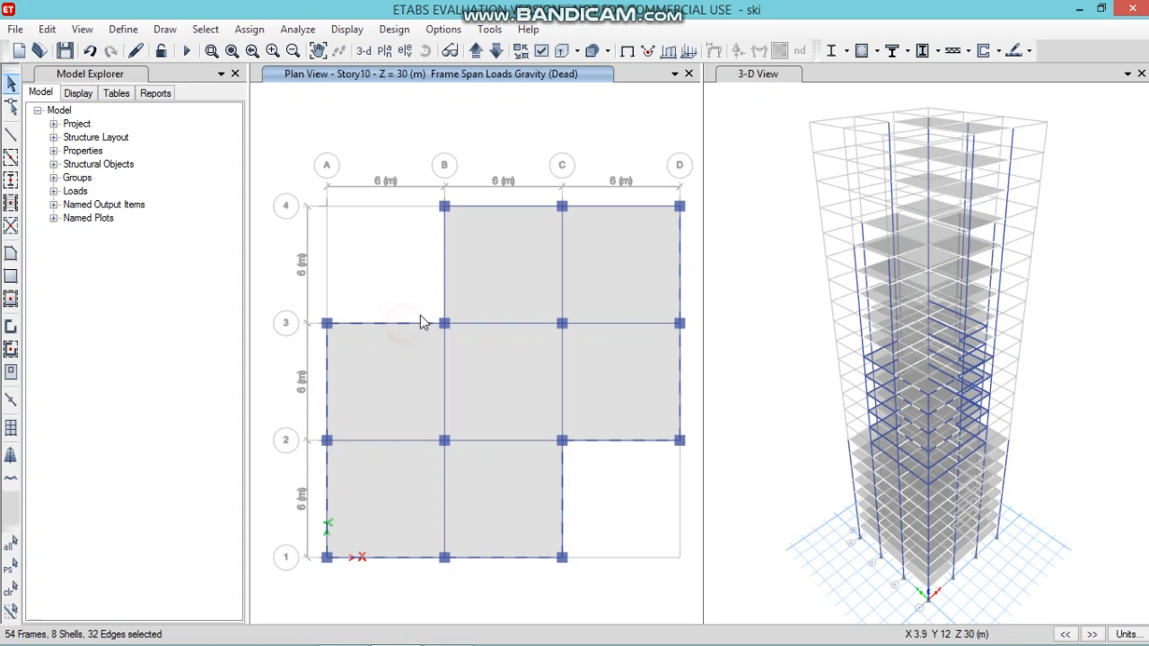
pyautogui.click(444, 267)
pyautogui.click(500, 208)
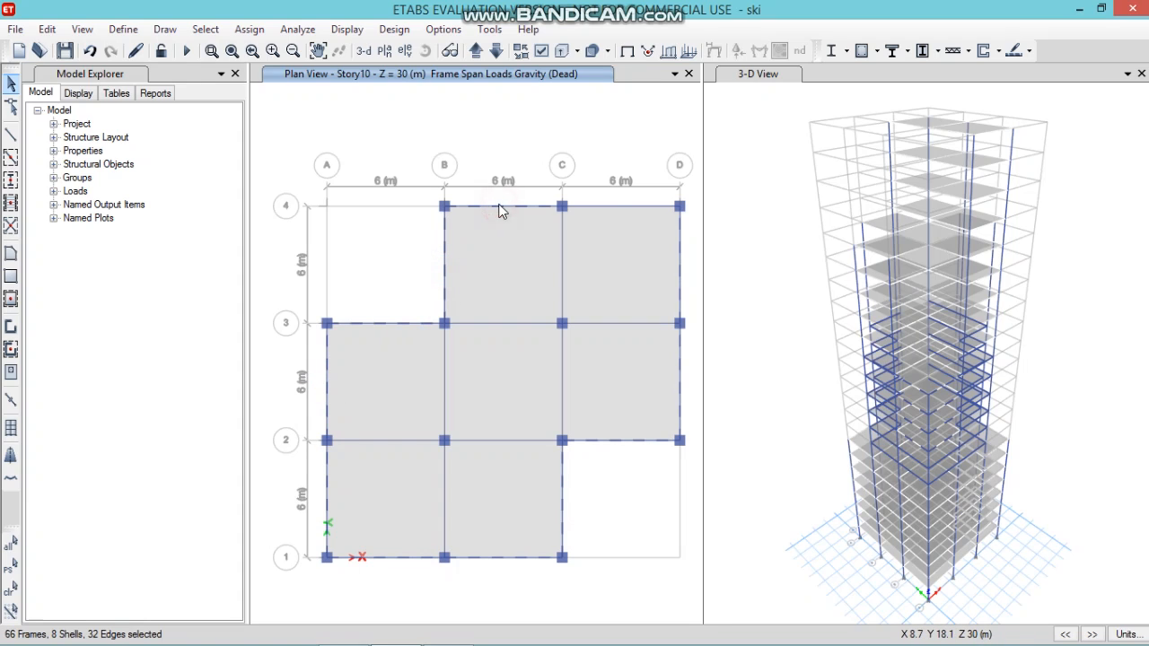
pyautogui.click(610, 206)
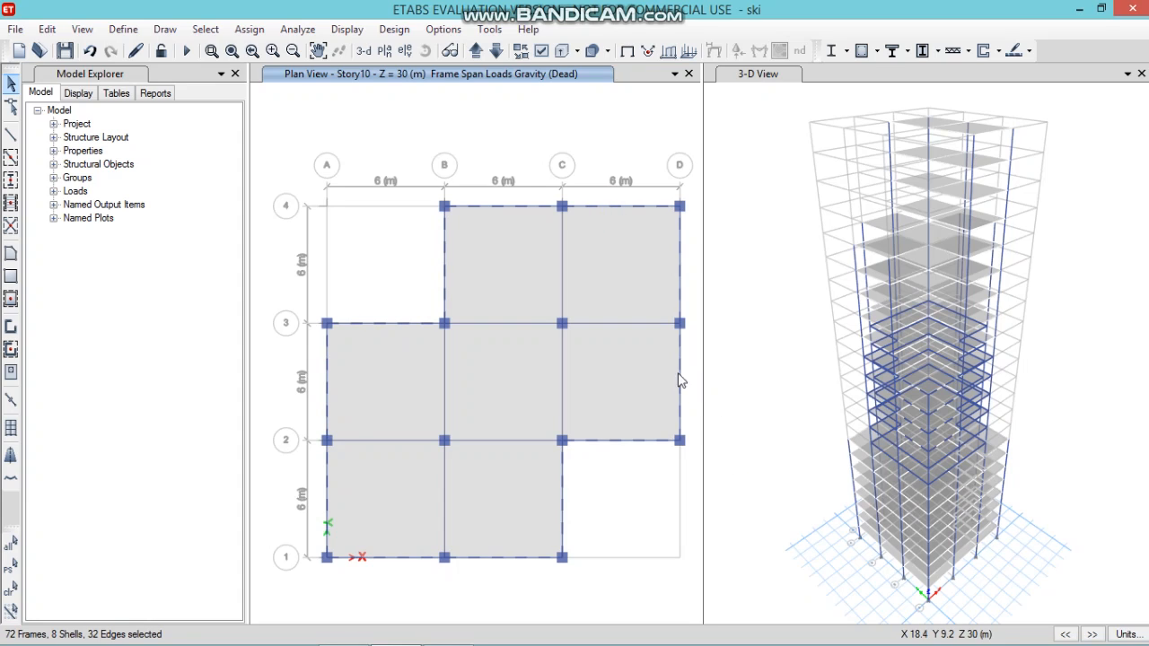
# Assign a uniform distributed gravity load of 0.2 kN/m to the selected Story10 edge beams under the Dead load pattern, replacing existing loads
pyautogui.click(248, 28)
pyautogui.moveTo(381, 193)
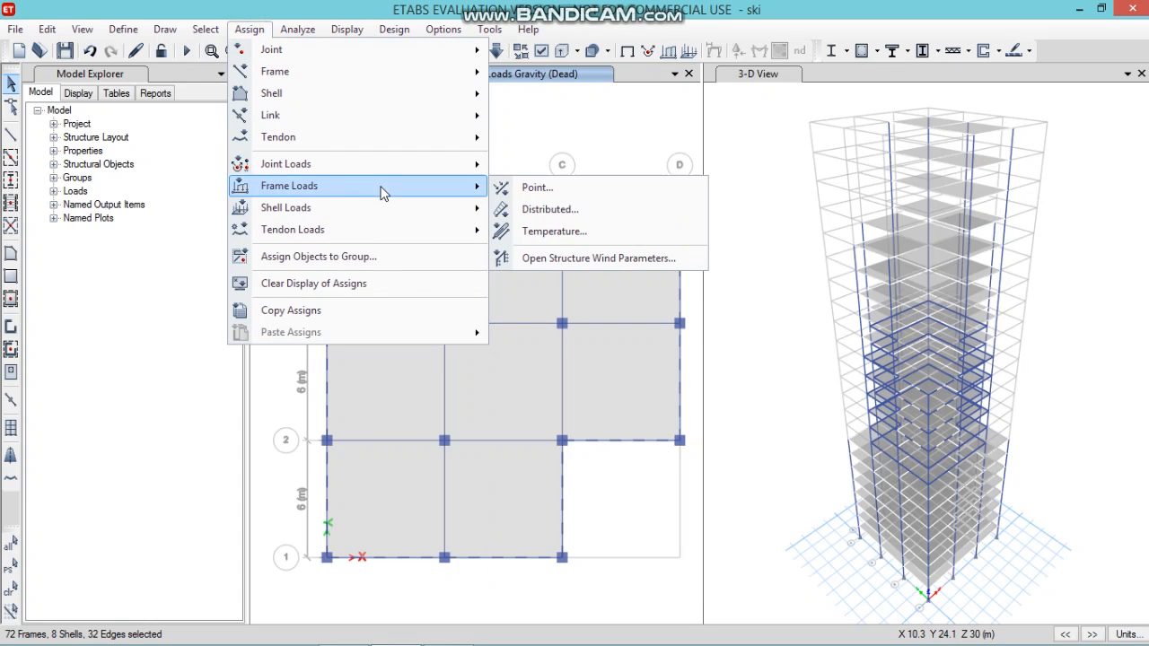
pyautogui.click(546, 209)
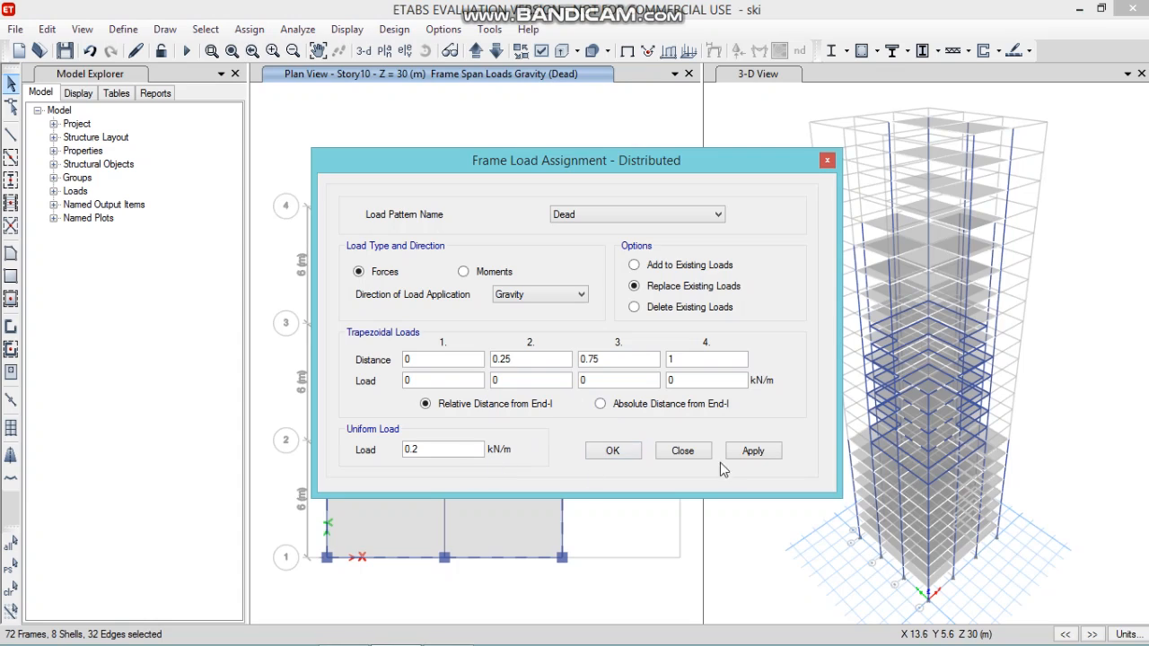
pyautogui.click(750, 450)
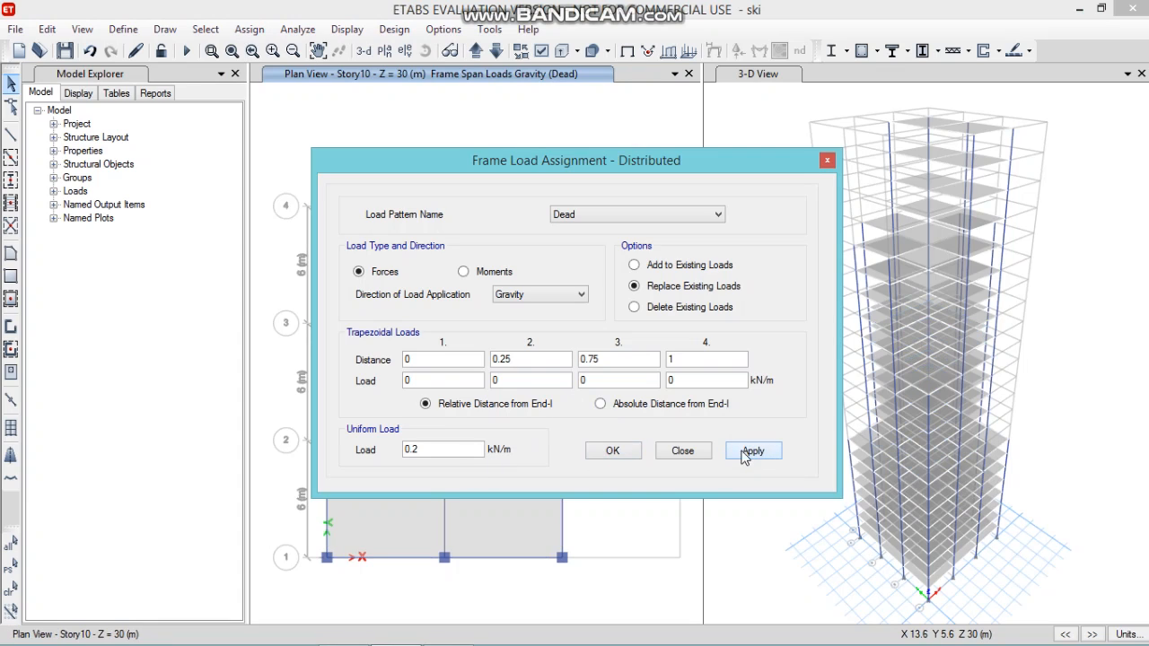
pyautogui.click(617, 454)
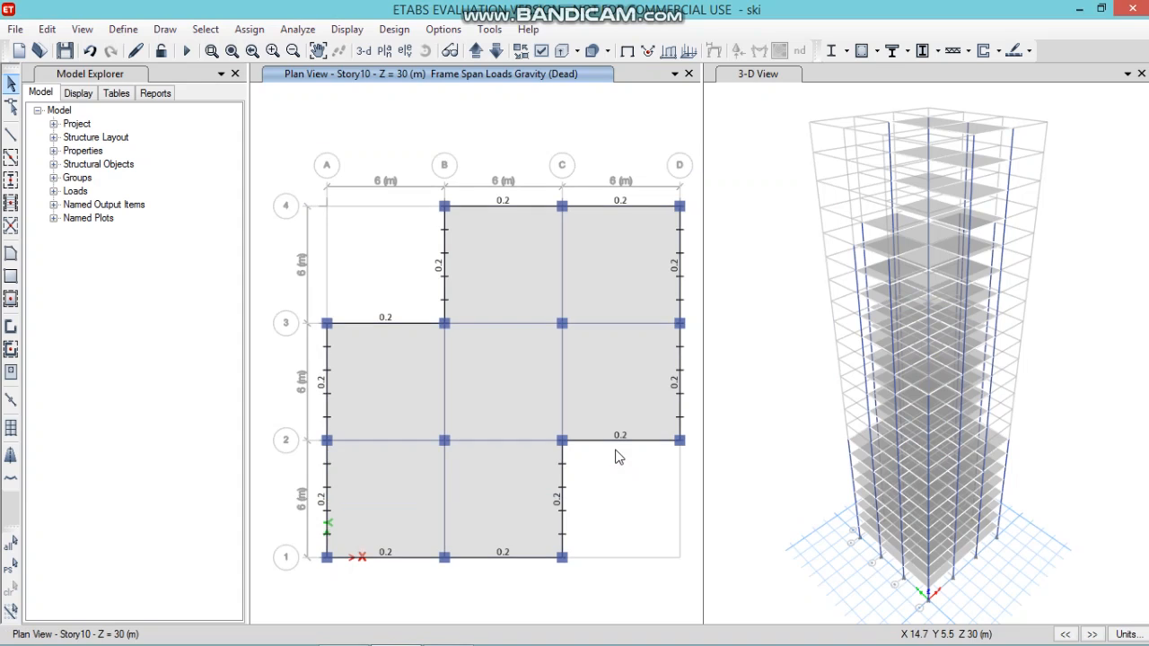
# Switch the plan view to the Story16 level
pyautogui.click(384, 51)
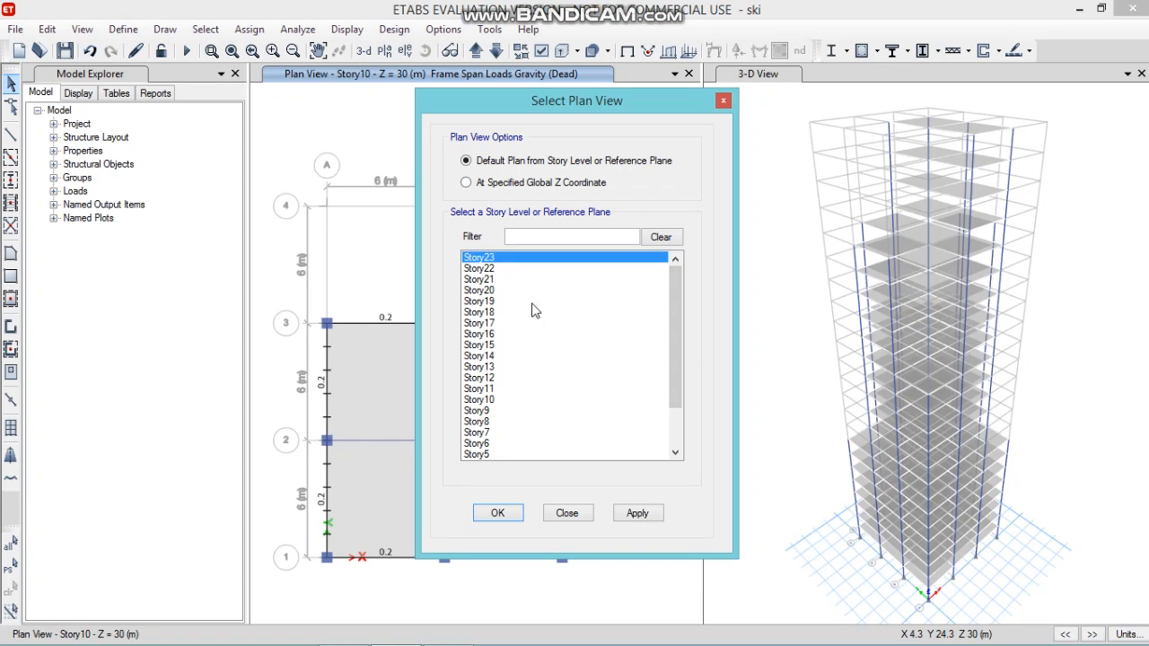
pyautogui.click(491, 333)
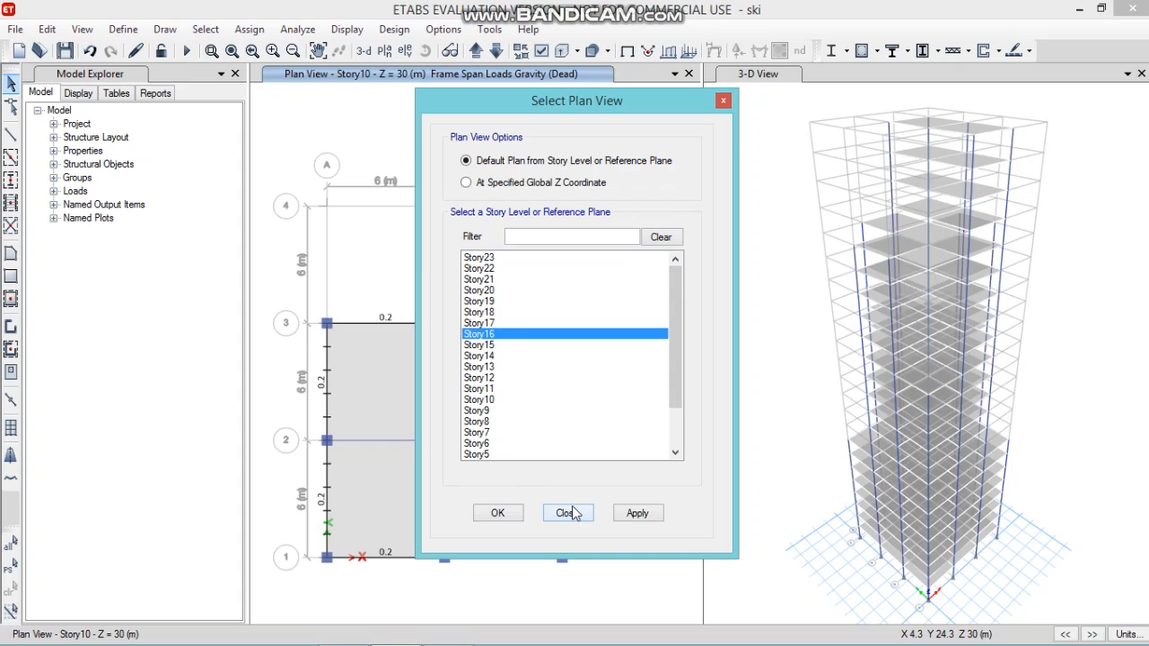
pyautogui.click(498, 513)
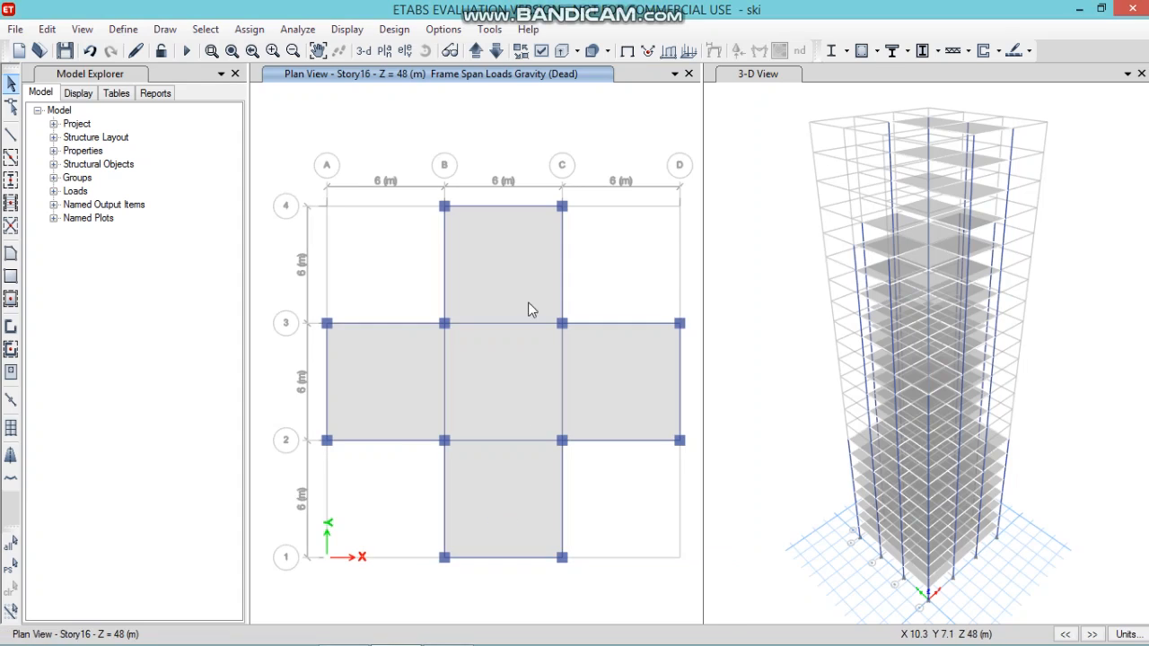
# Select all twelve outer-edge beams of the cross-shaped Story16 floor, following its outline around the four empty corner bays
pyautogui.click(534, 206)
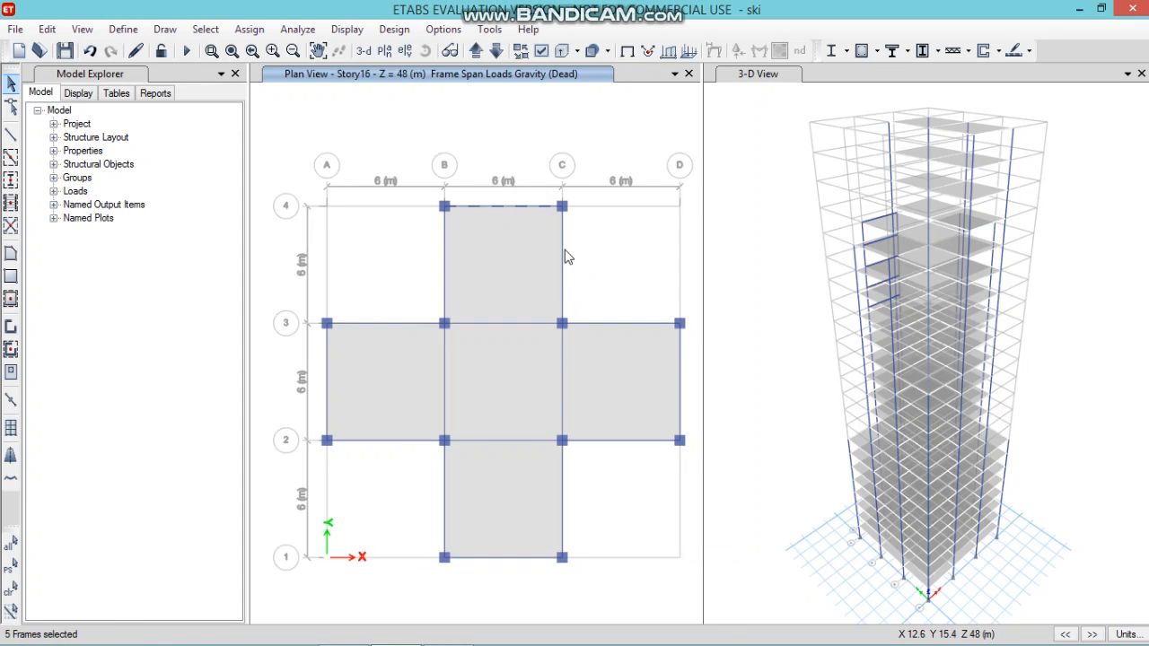
pyautogui.click(563, 250)
pyautogui.click(614, 323)
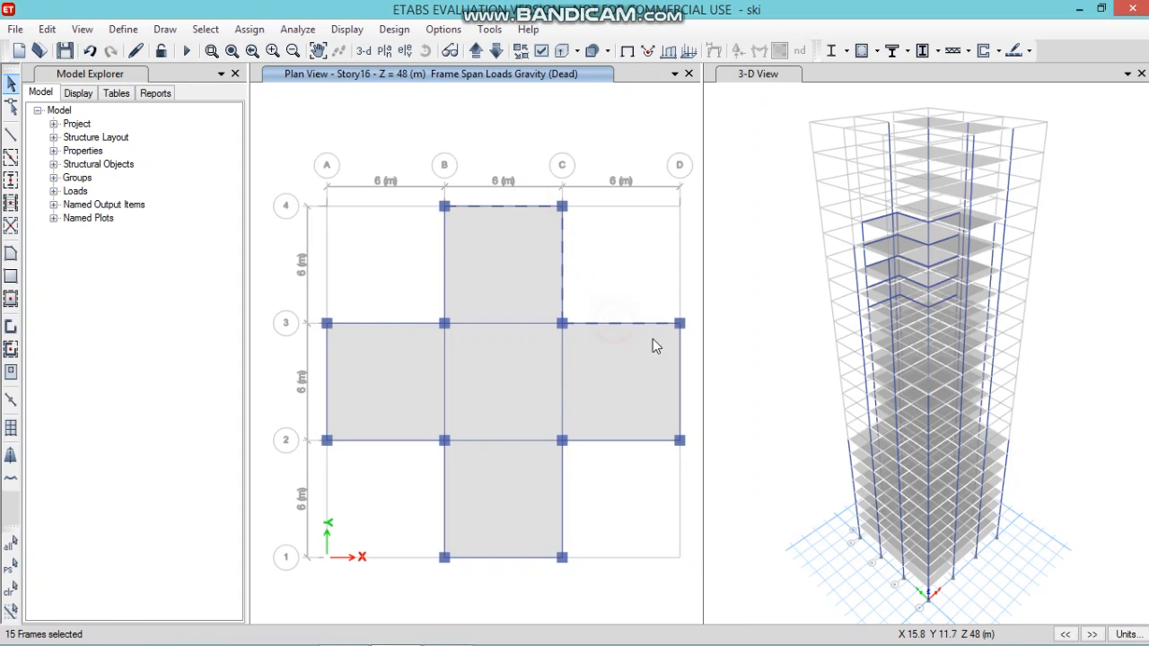
pyautogui.click(677, 363)
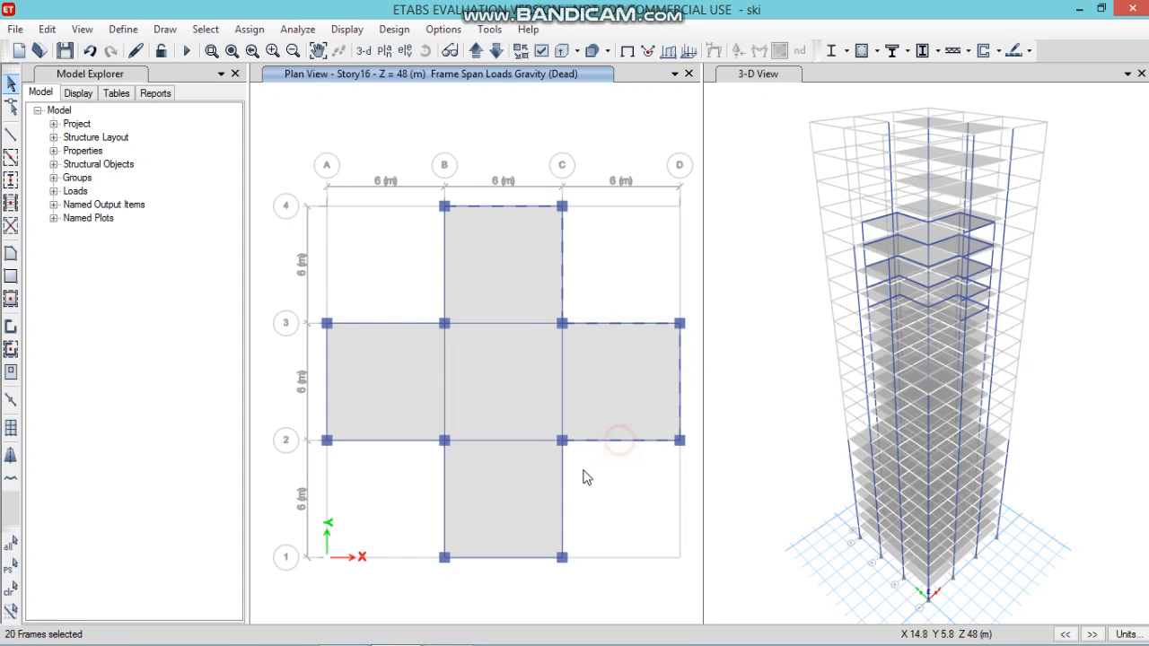
pyautogui.click(560, 502)
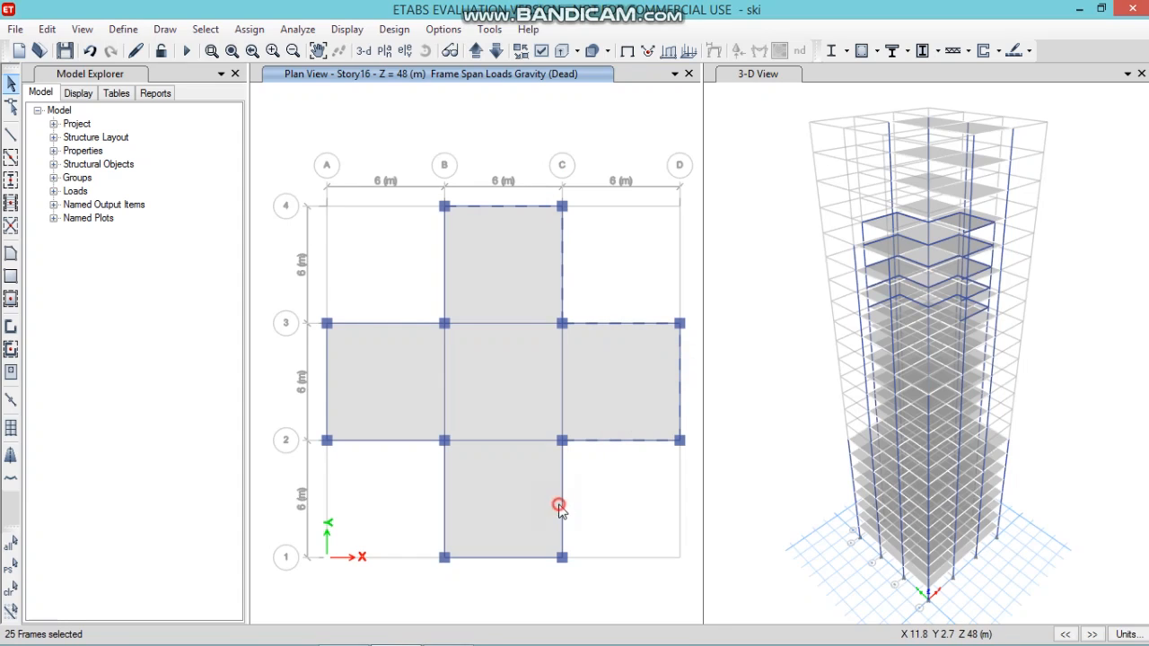
pyautogui.click(511, 555)
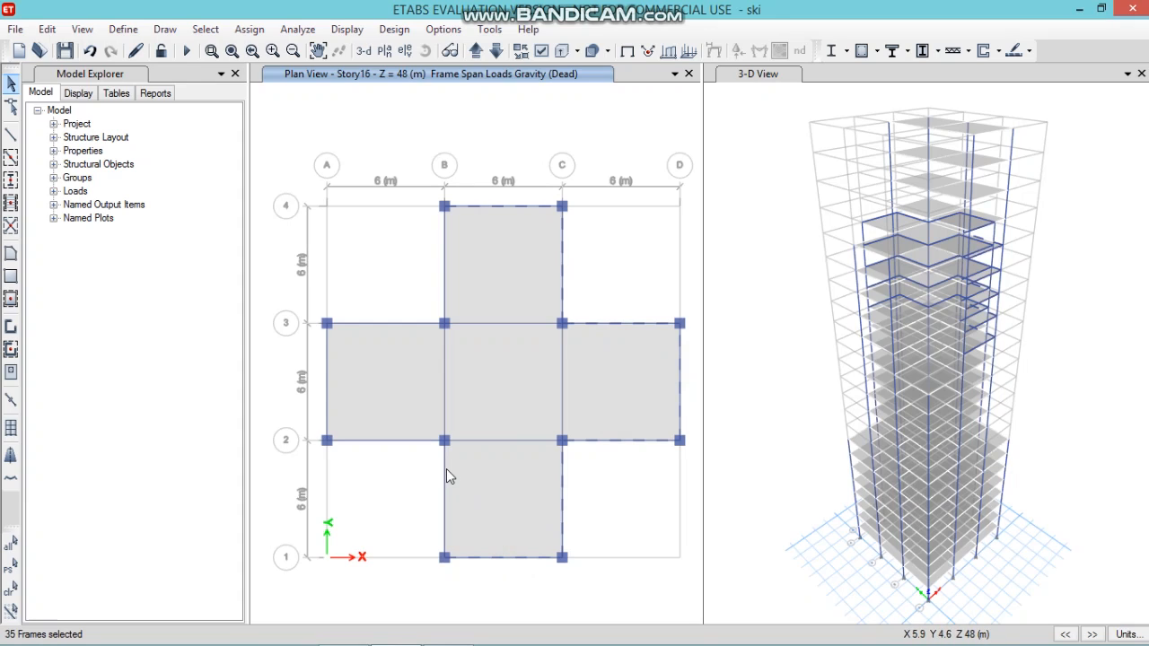
pyautogui.click(444, 469)
pyautogui.click(416, 442)
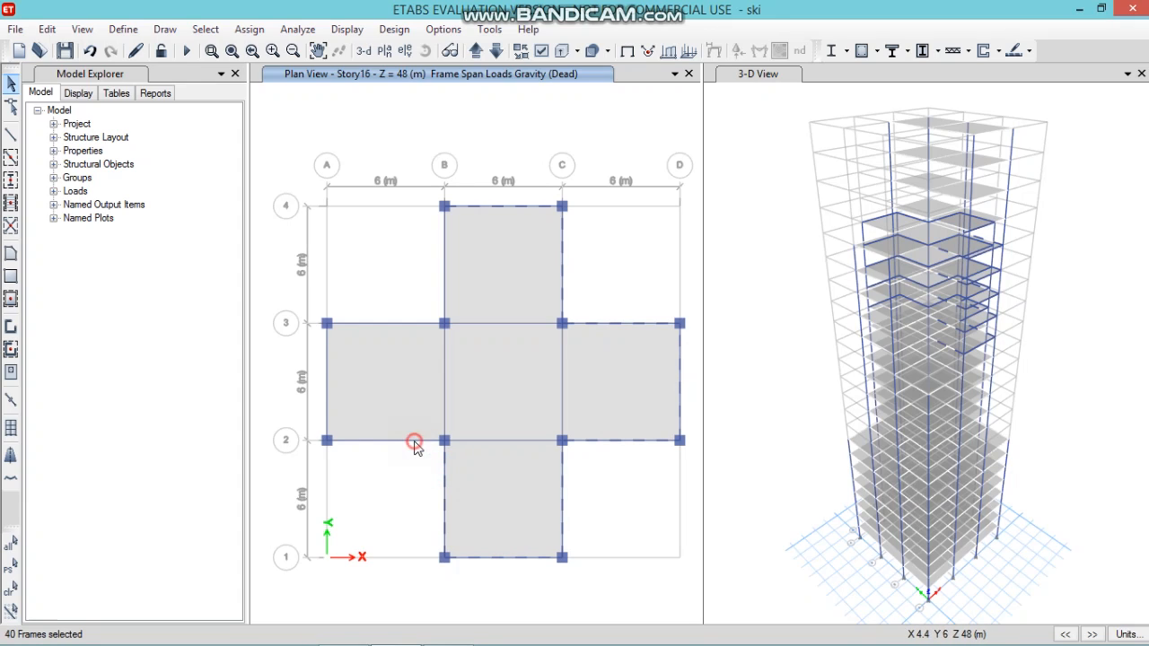
pyautogui.click(327, 355)
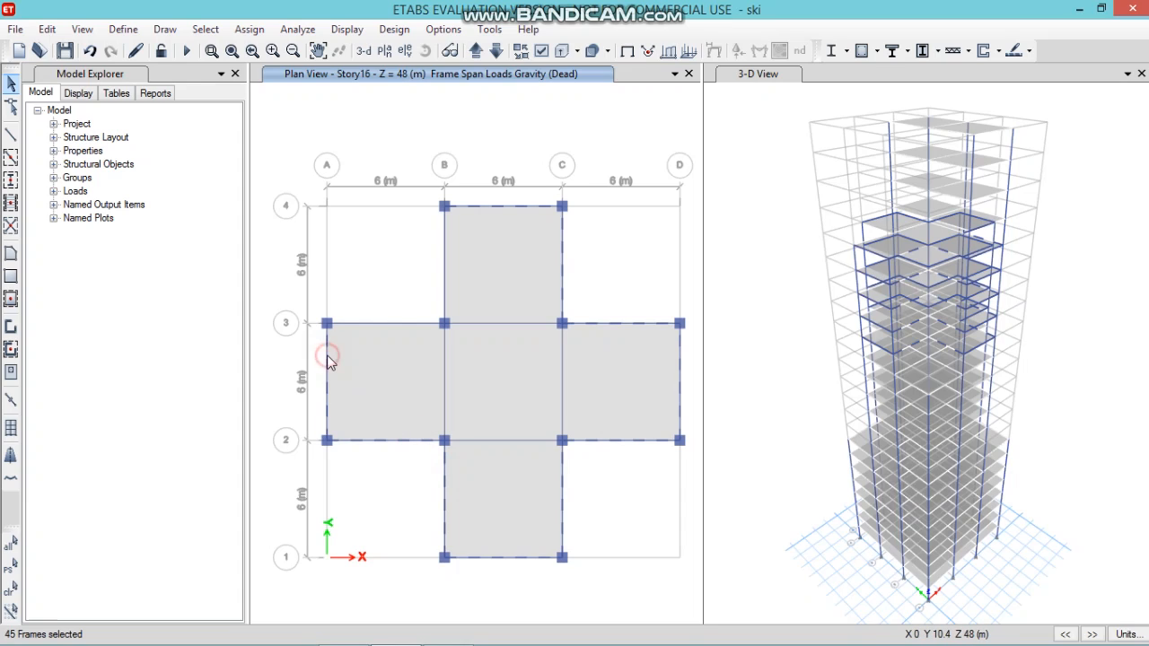
pyautogui.click(378, 324)
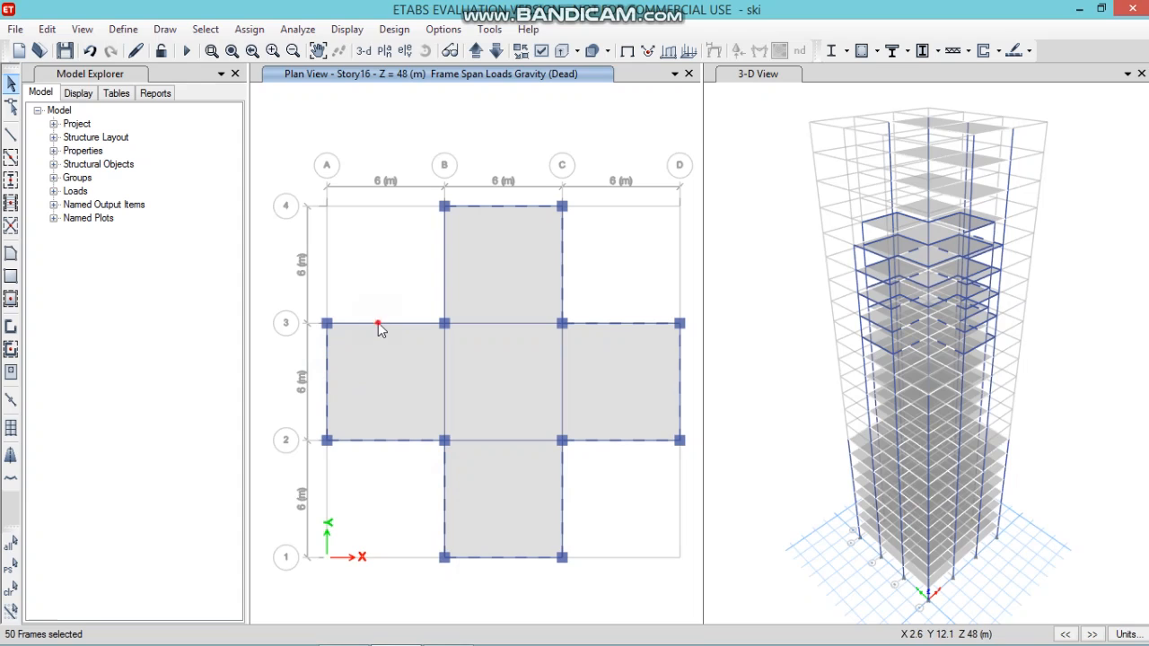
pyautogui.click(444, 282)
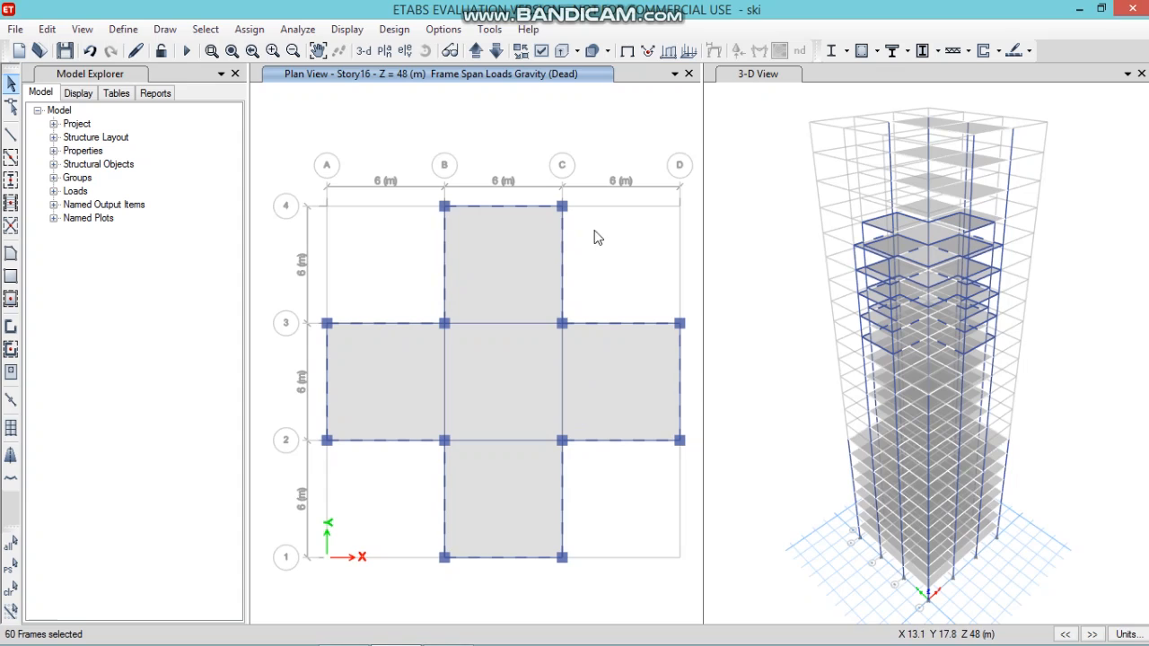
# Assign a uniform distributed gravity load of 0.2 kN/m to the selected Story16 edge beams under the Dead load pattern, replacing existing loads
pyautogui.click(252, 30)
pyautogui.moveTo(419, 194)
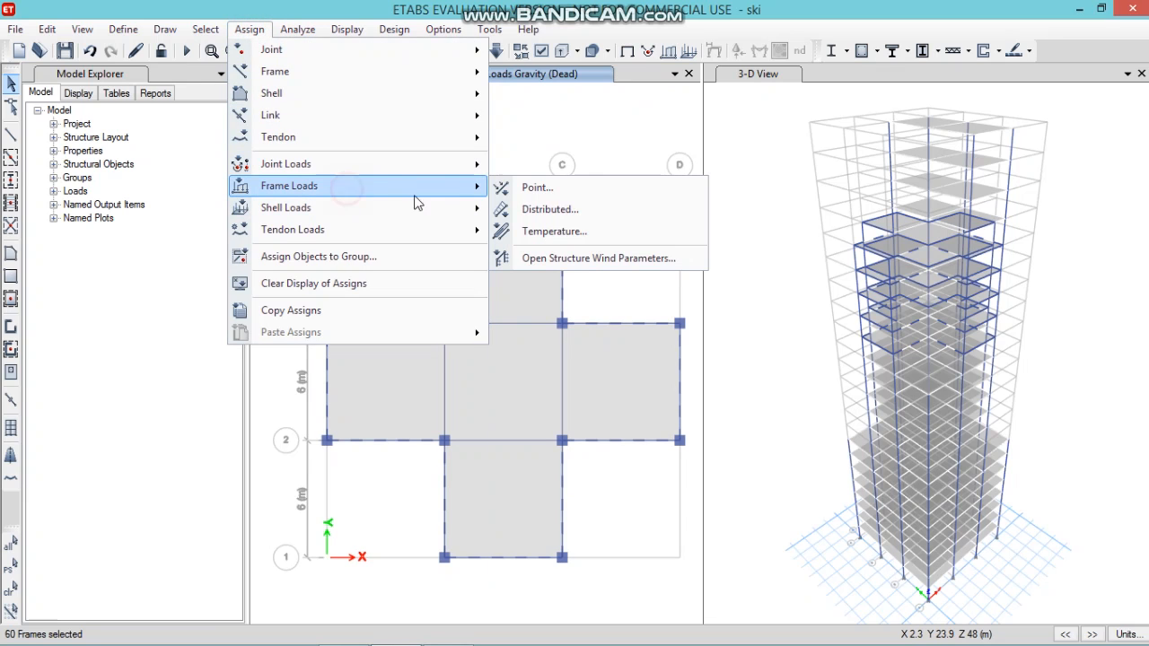
pyautogui.click(530, 211)
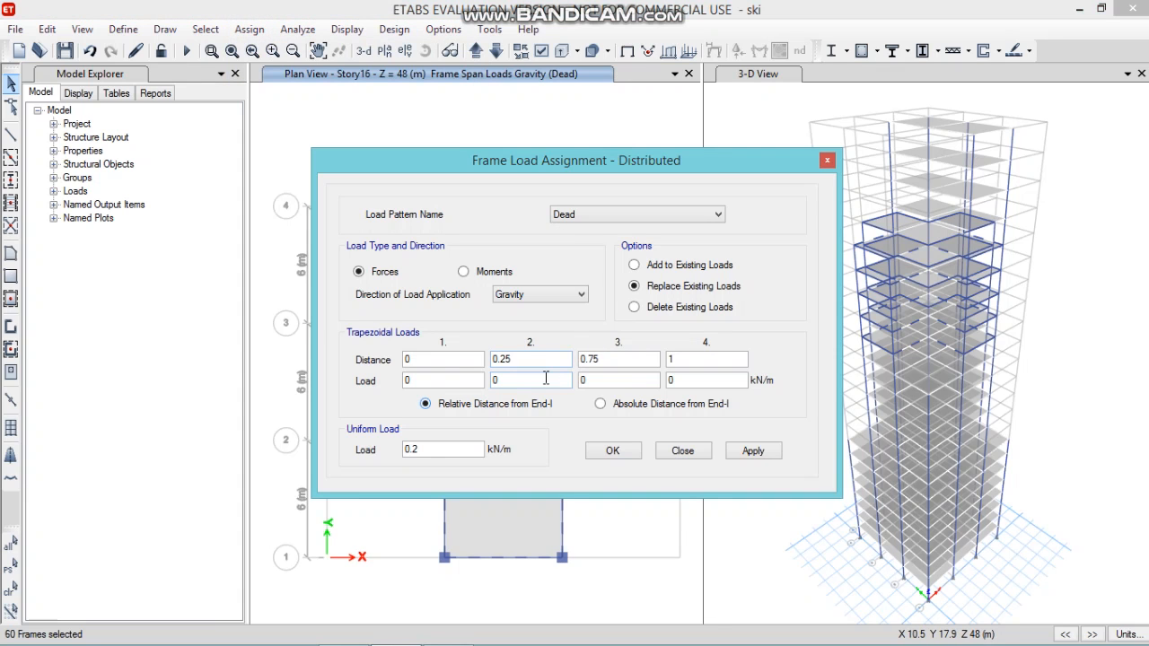
pyautogui.click(753, 451)
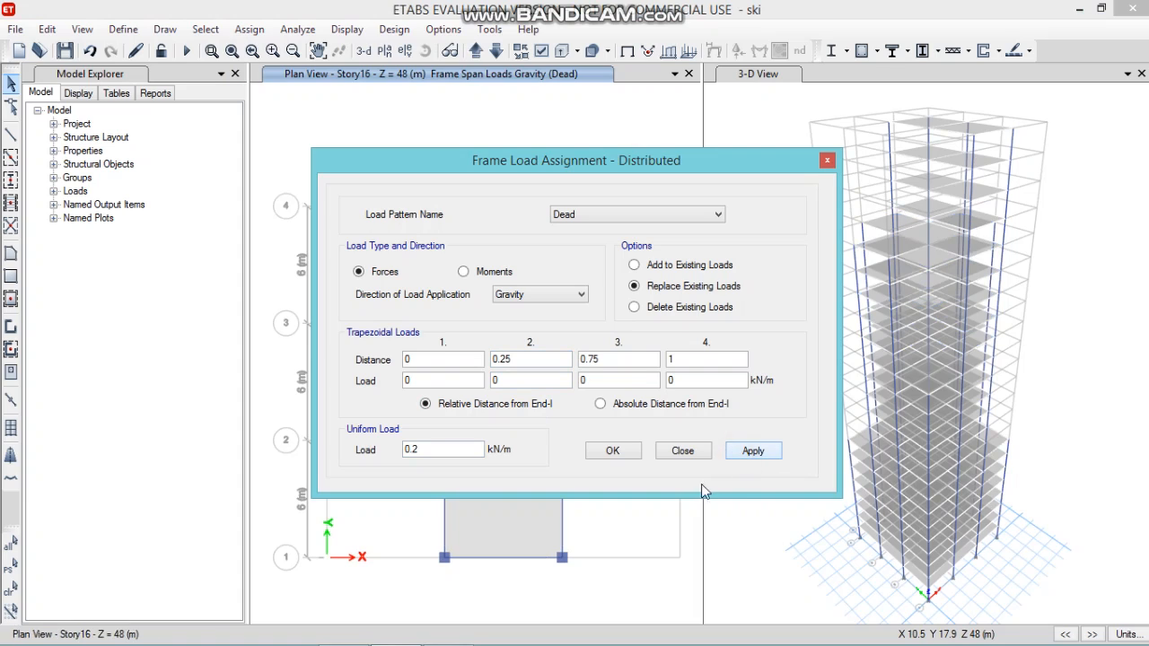
pyautogui.click(619, 451)
pyautogui.click(619, 452)
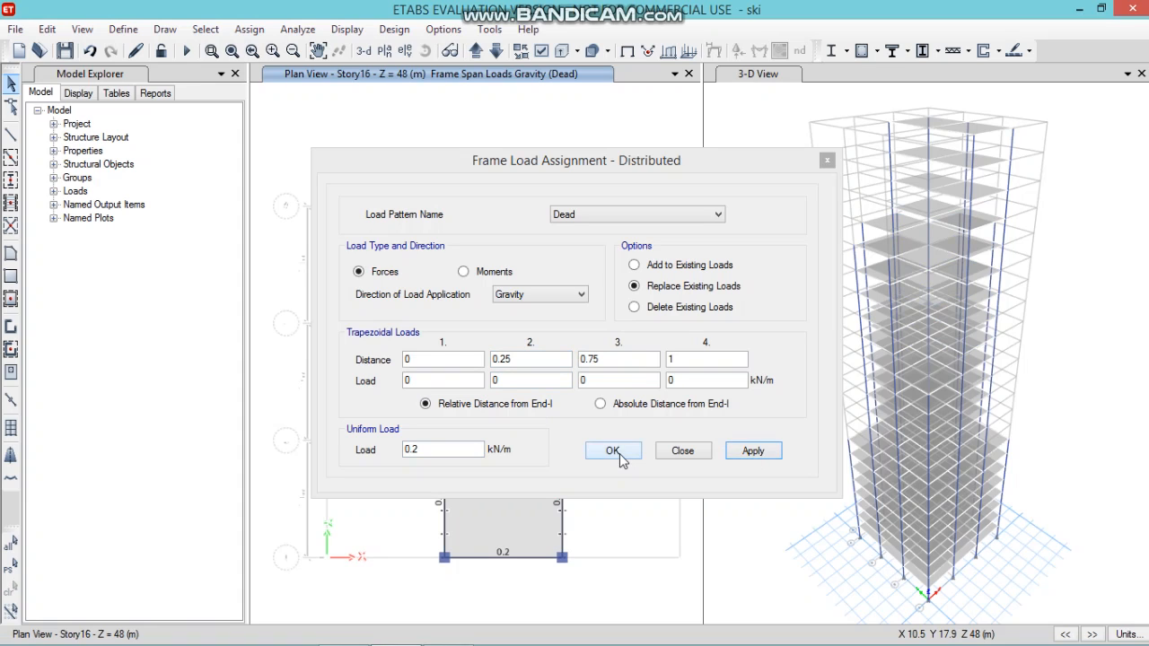
pyautogui.click(614, 452)
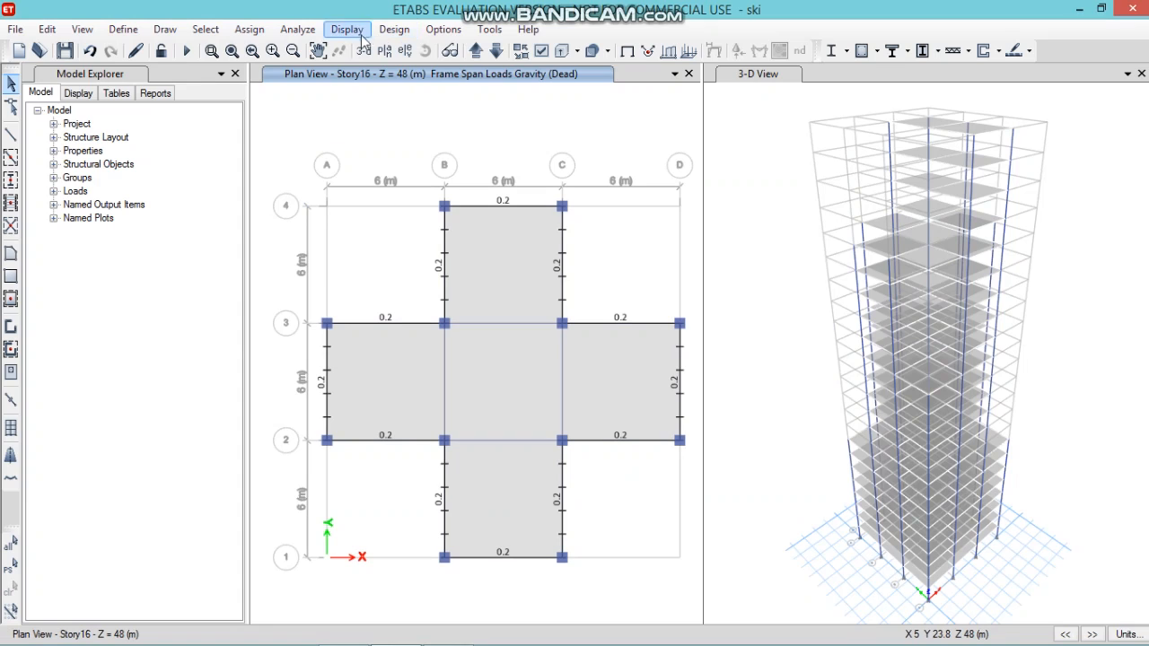
# Switch the plan view to the Story22 level
pyautogui.click(392, 53)
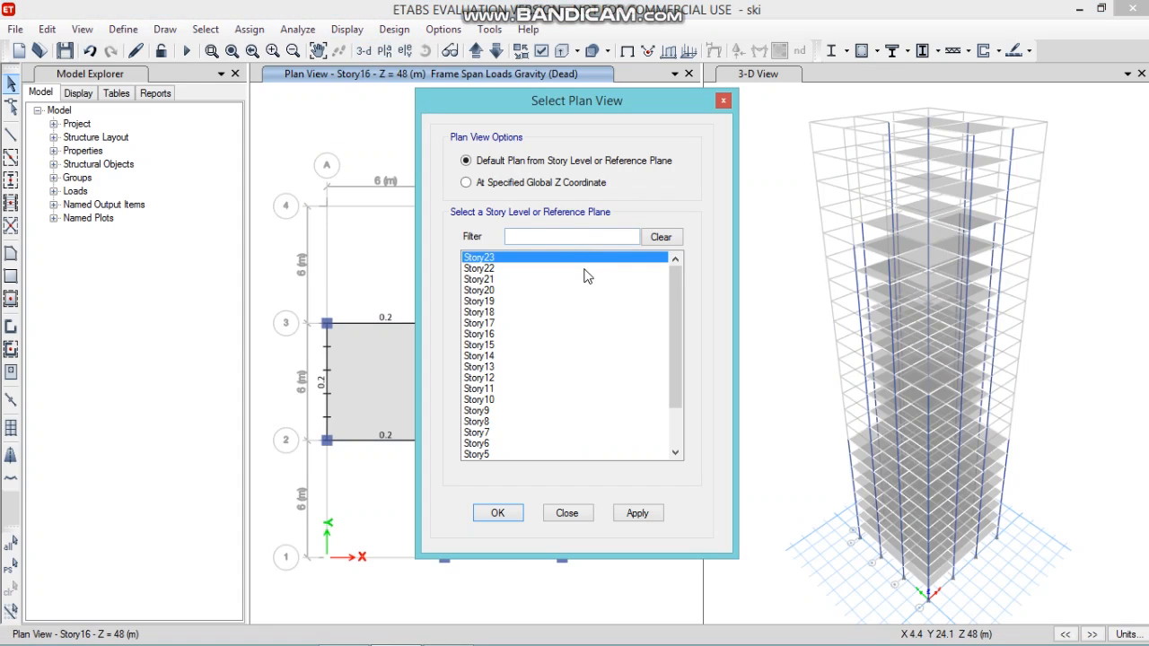
pyautogui.click(583, 269)
pyautogui.click(502, 514)
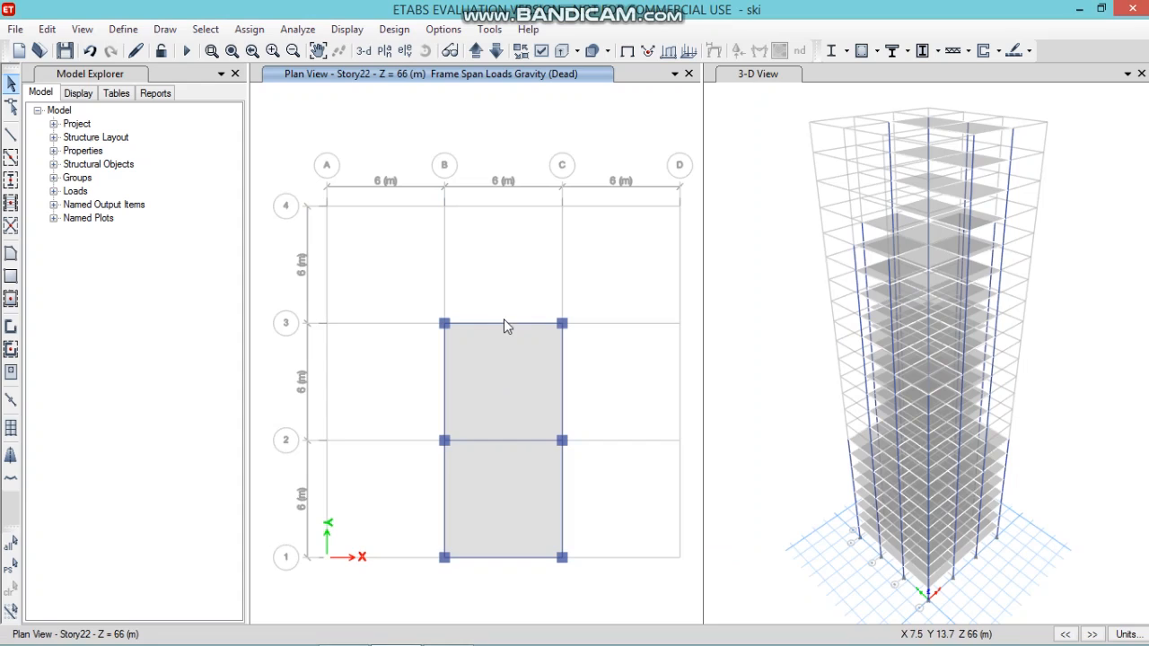
# Select the six perimeter beams of the Story22 floor between grid lines B and C and grid lines 1 and 3
pyautogui.click(504, 323)
pyautogui.click(562, 375)
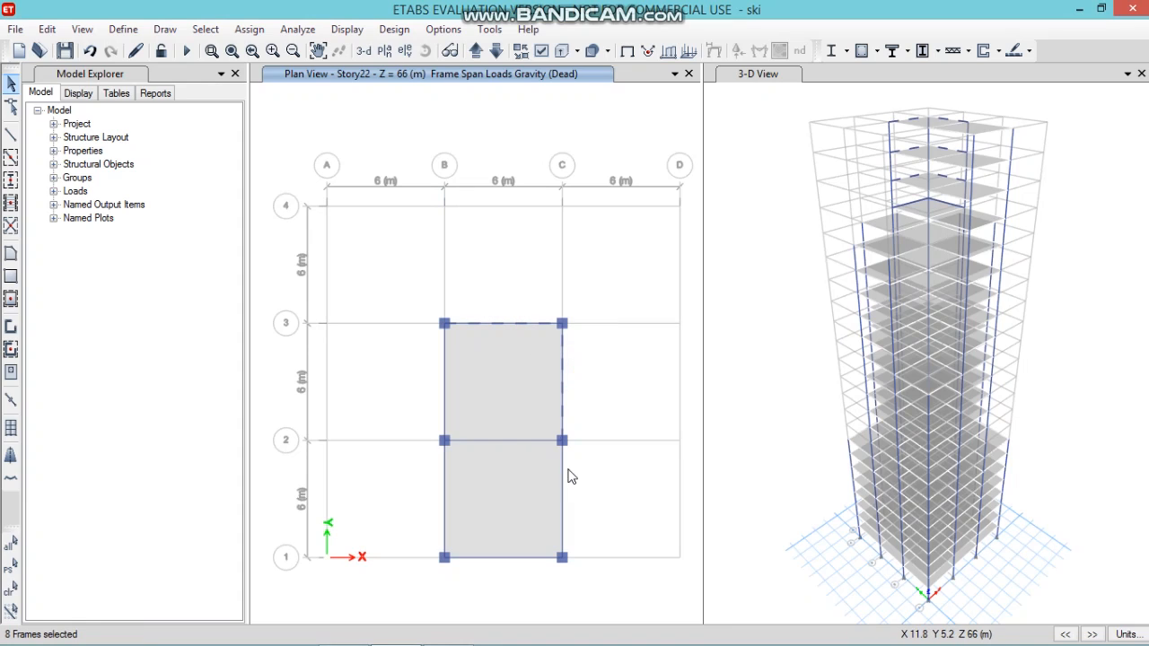
pyautogui.click(562, 471)
pyautogui.click(484, 557)
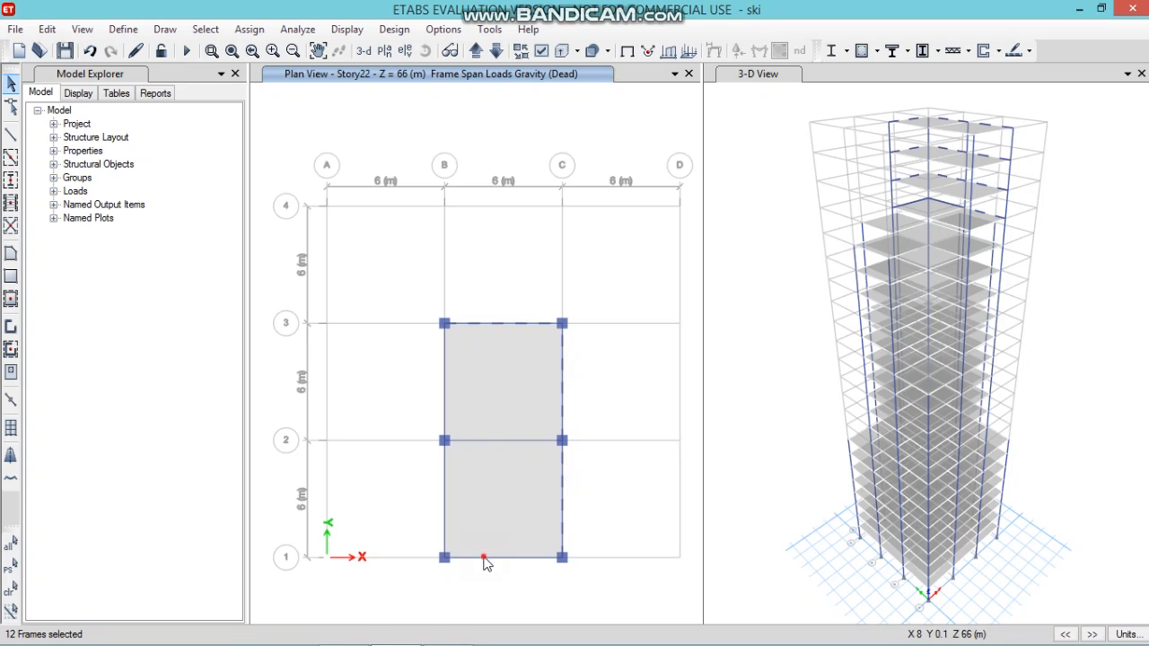
pyautogui.click(444, 500)
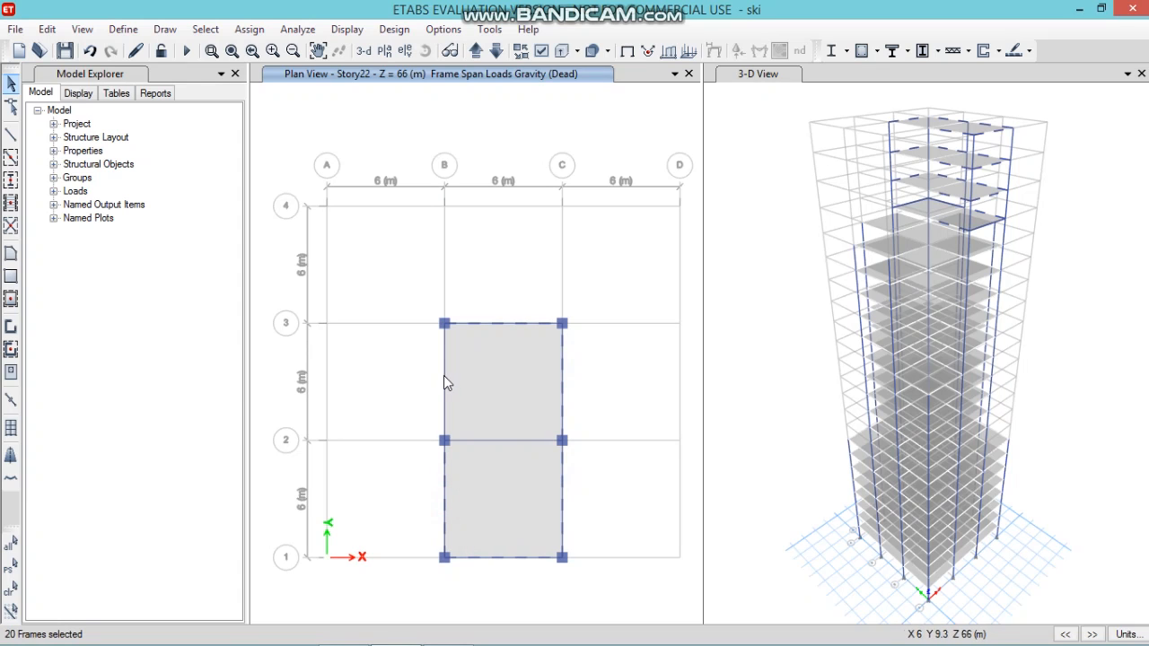
pyautogui.click(444, 375)
# Assign a uniform distributed gravity load of 0.2 kN/m to the selected Story22 perimeter beams under the Dead load pattern, replacing existing loads
pyautogui.click(250, 28)
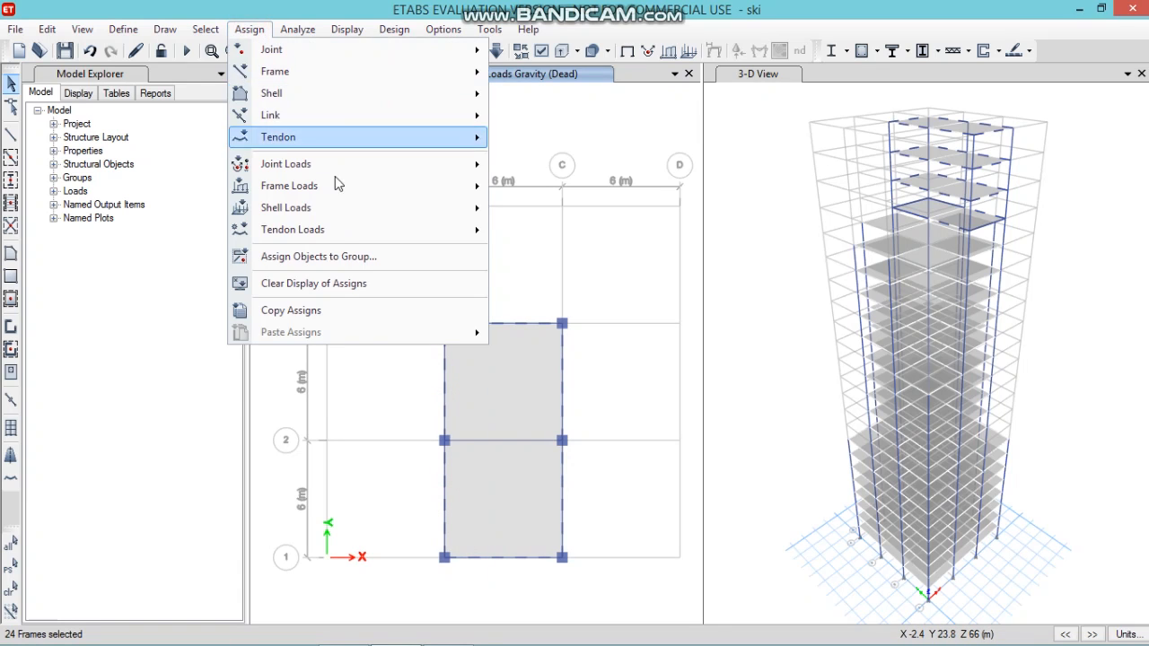
pyautogui.moveTo(351, 188)
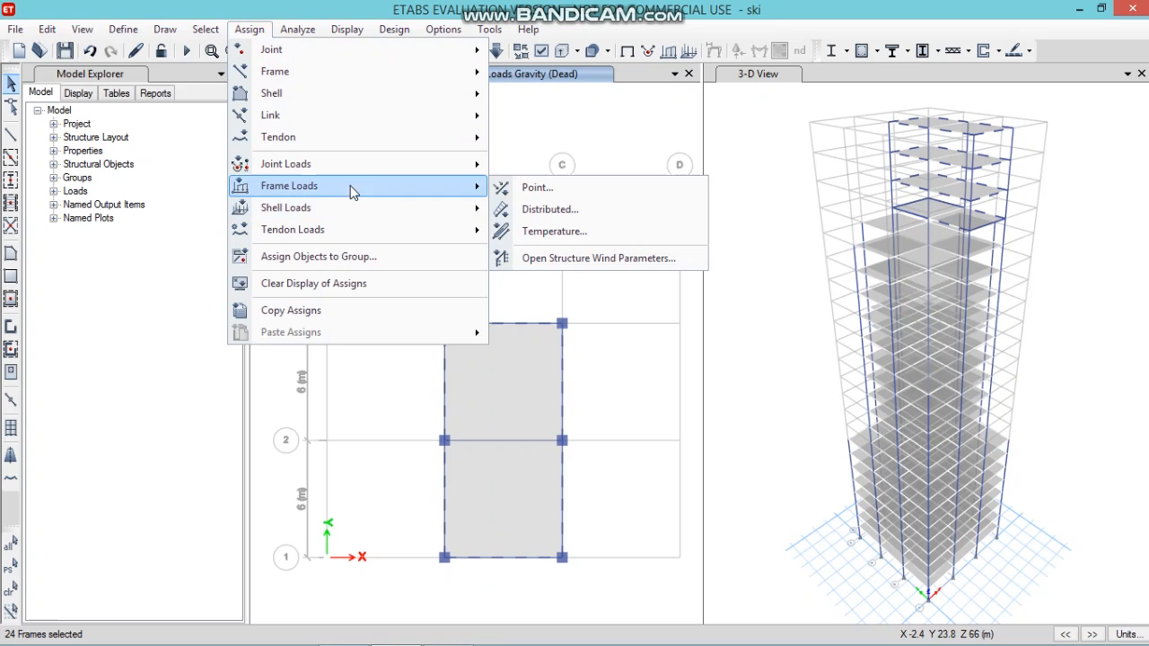
pyautogui.click(543, 209)
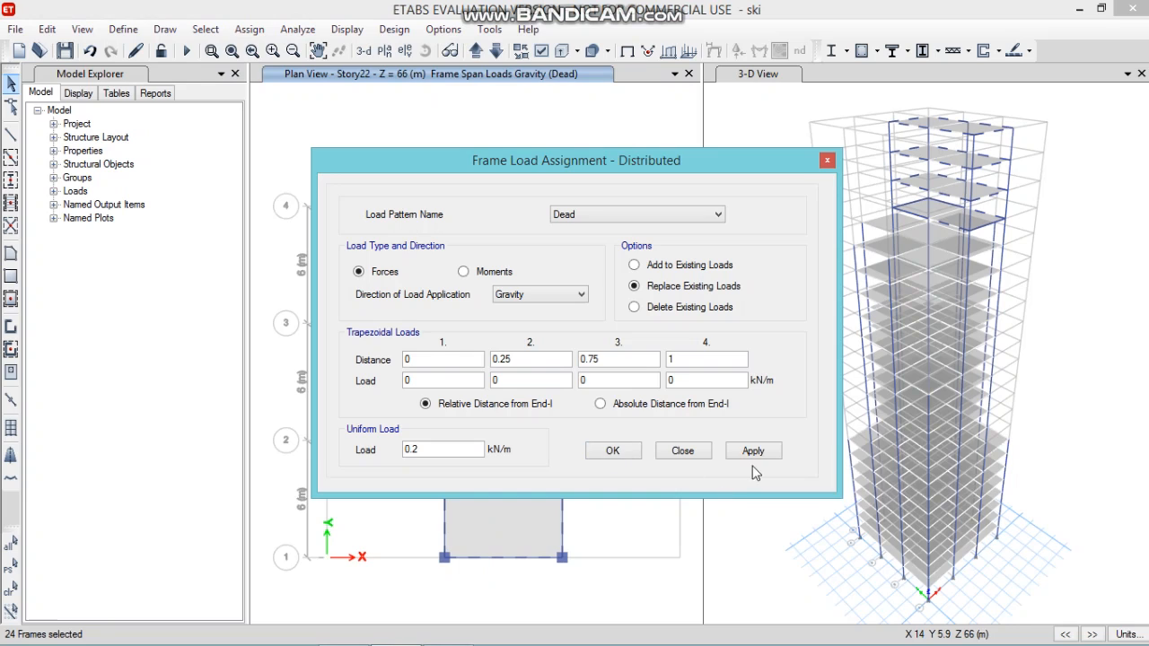
pyautogui.click(753, 455)
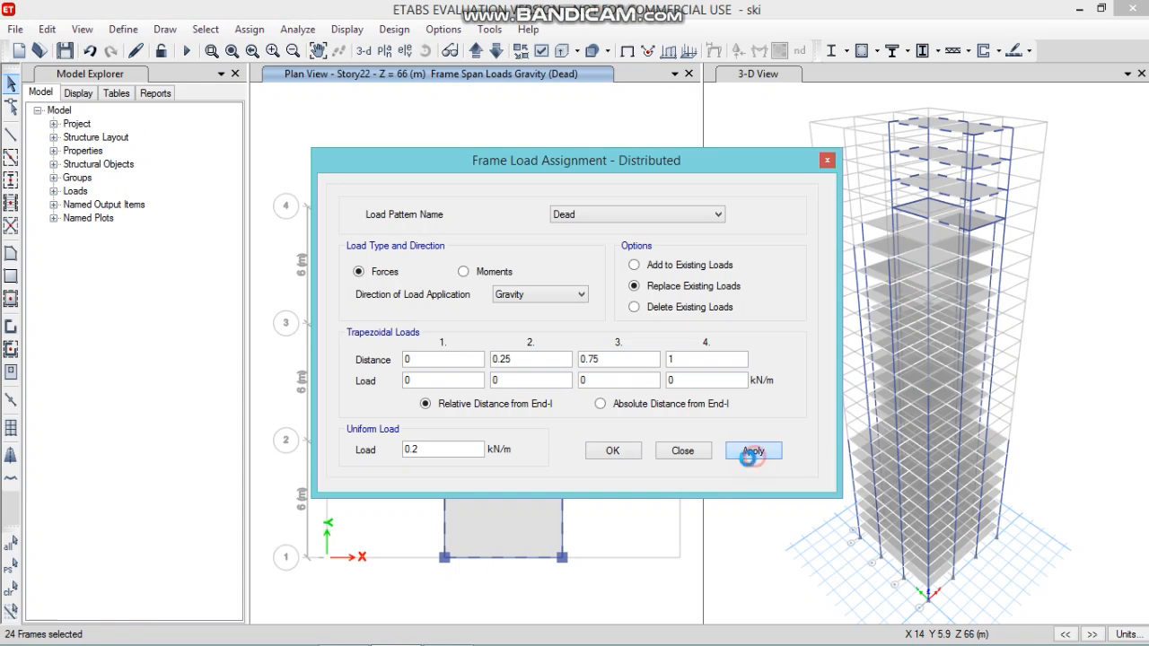
pyautogui.click(613, 453)
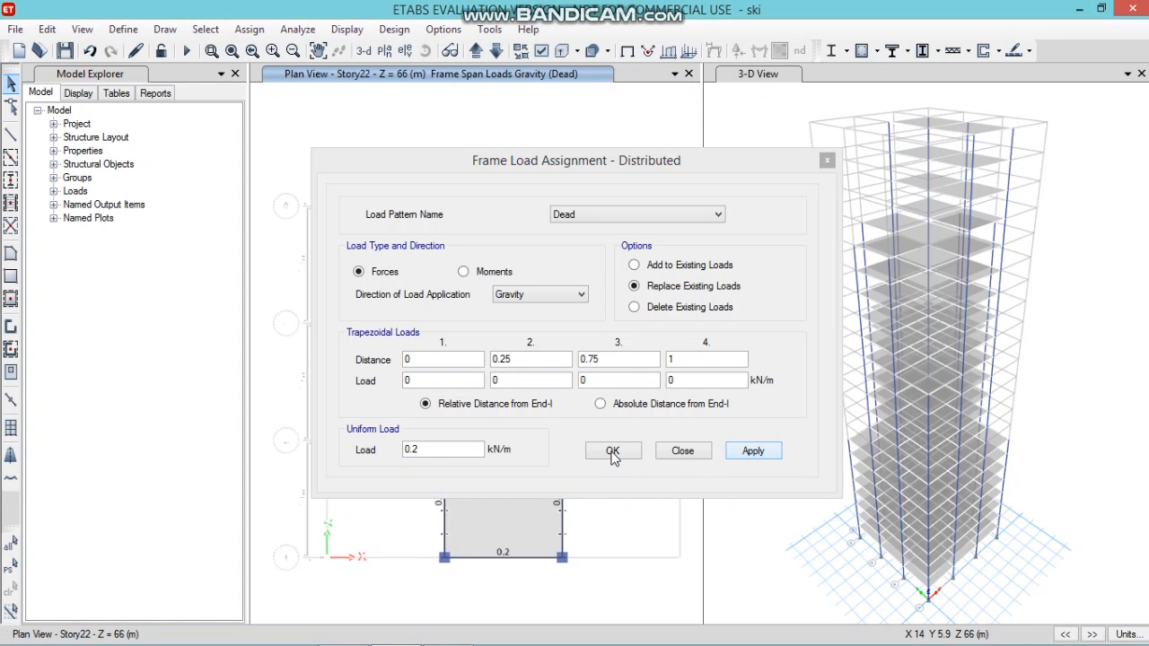
pyautogui.click(613, 453)
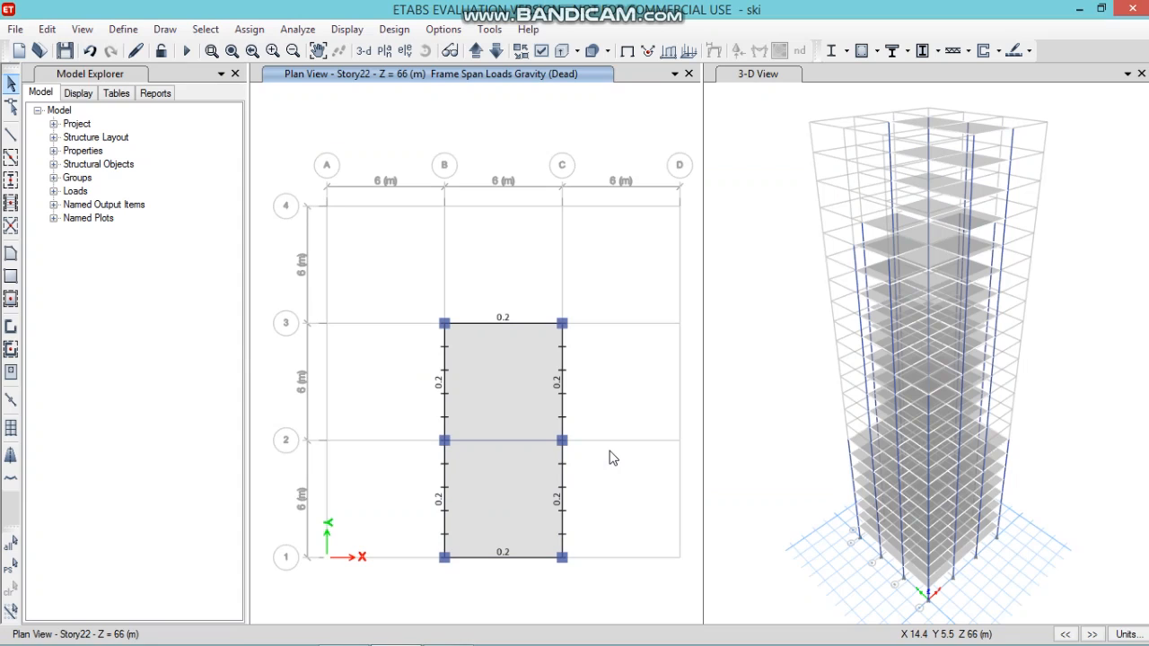
# Display the undeformed shape in the plan view in place of the frame load assignments
pyautogui.moveTo(468, 7)
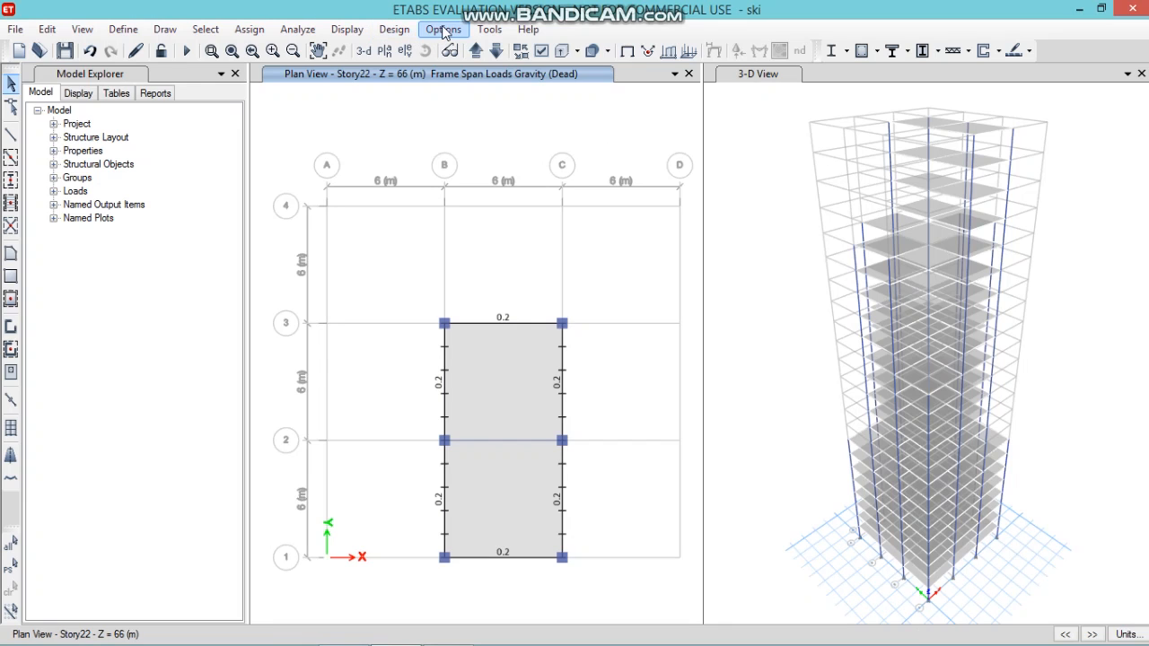
pyautogui.click(359, 32)
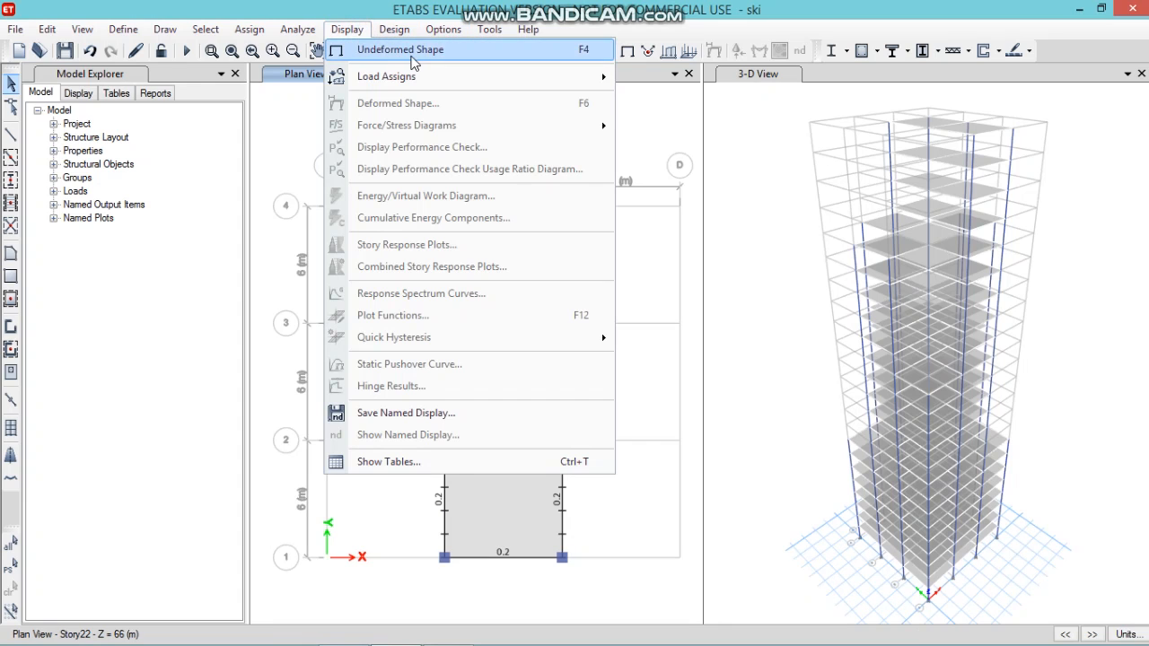
pyautogui.click(413, 54)
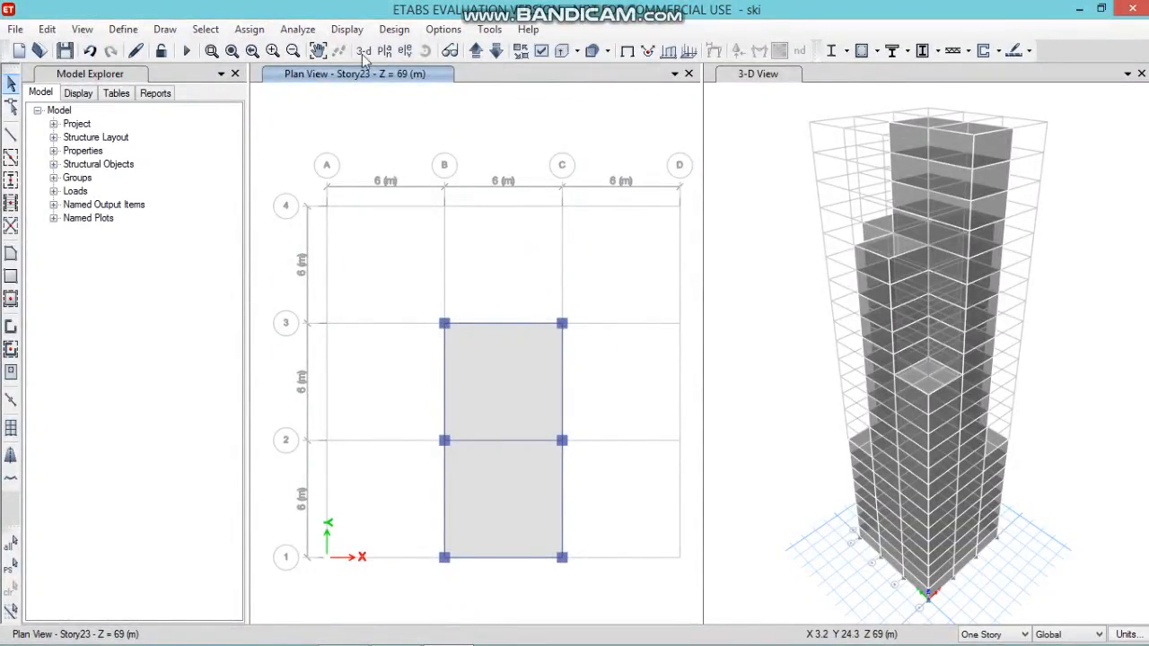
# Display the Dead load pattern's directly applied span forces on the Story23 frames, with joint loads and loading values included
pyautogui.click(347, 29)
pyautogui.click(373, 77)
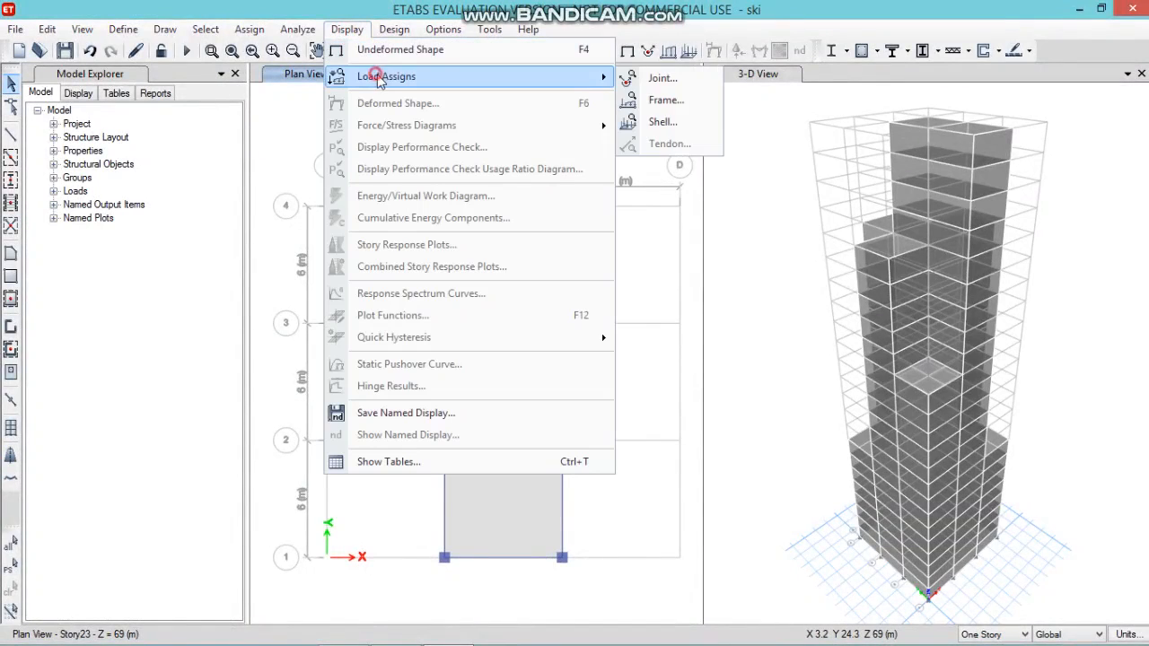
pyautogui.click(664, 102)
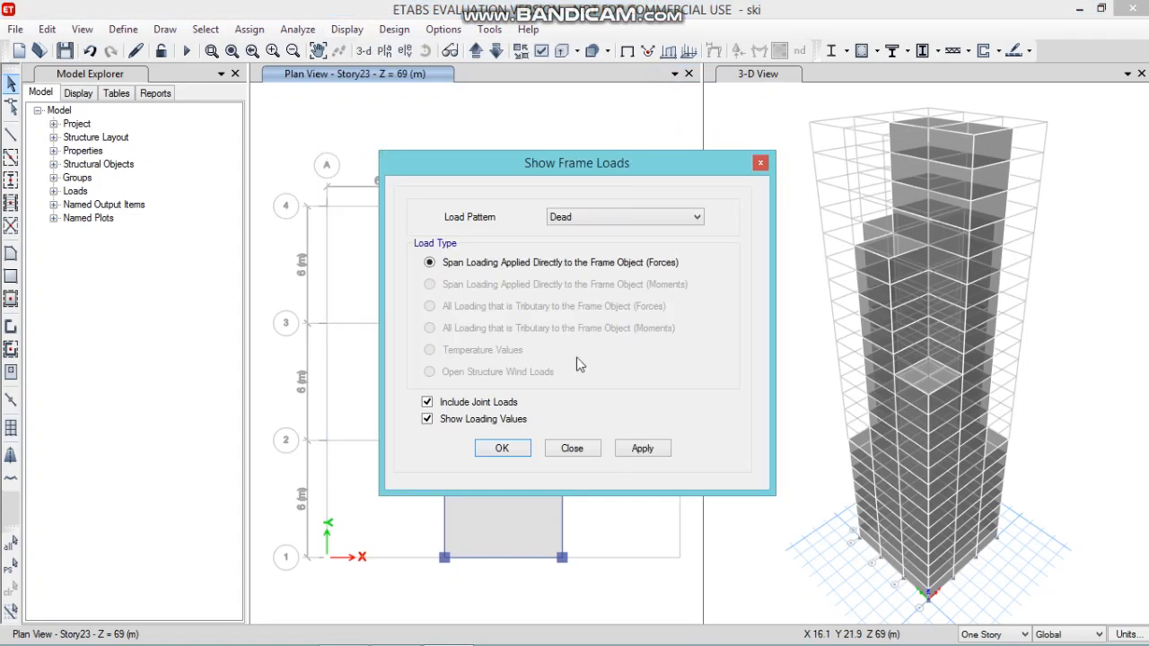
pyautogui.click(648, 453)
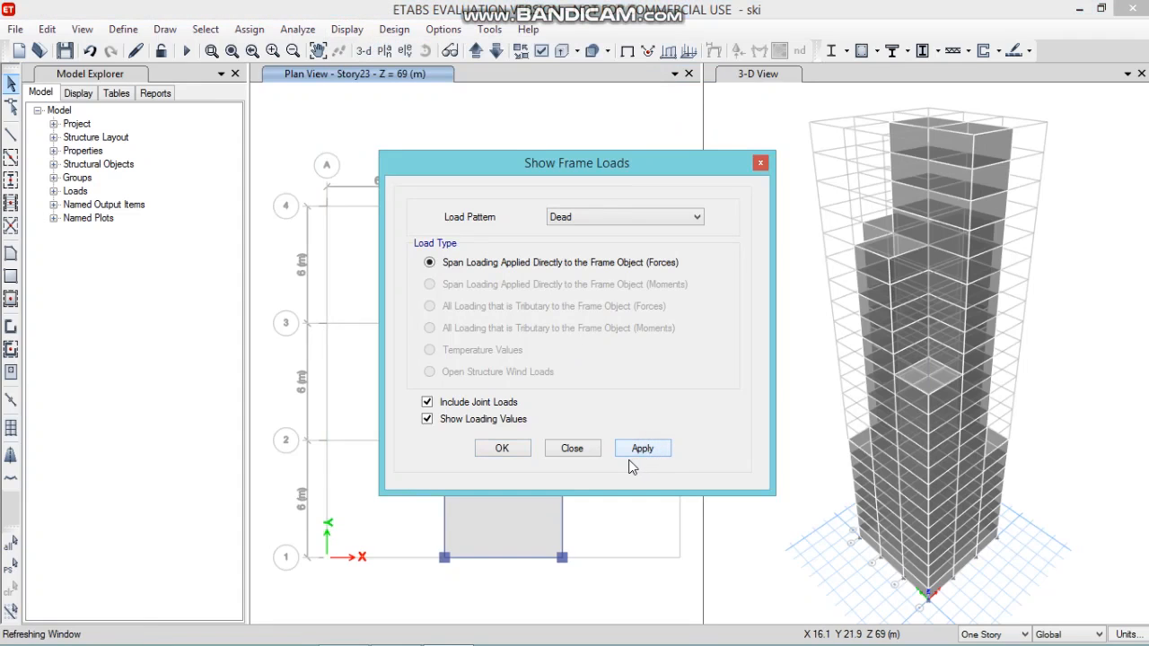
pyautogui.click(502, 447)
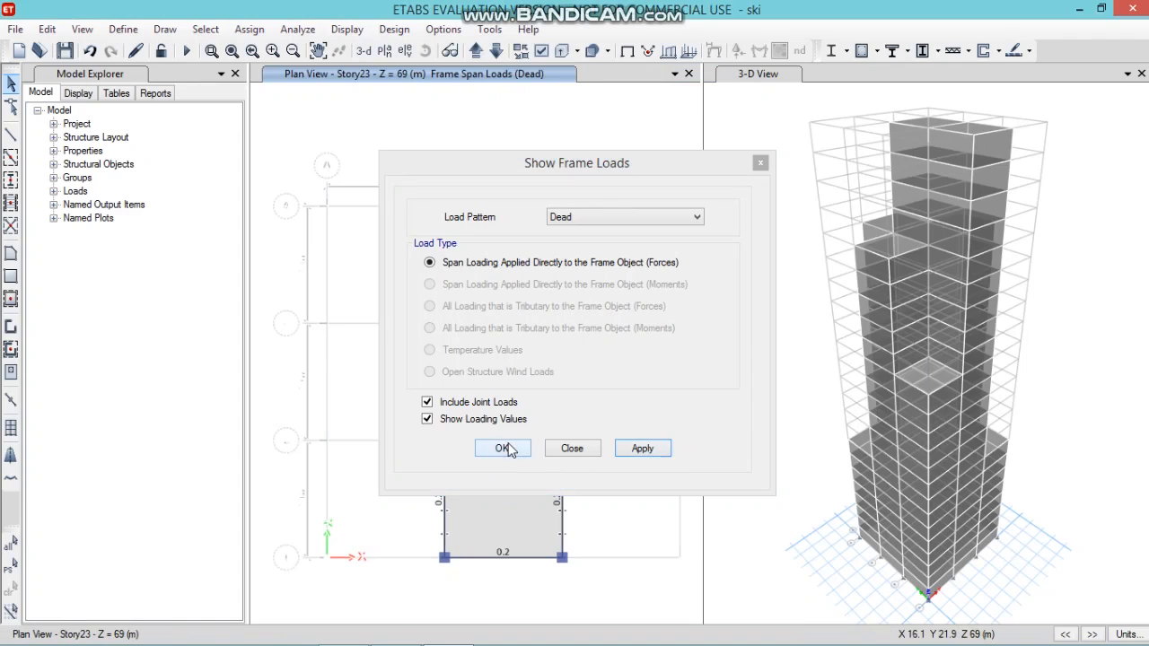
pyautogui.click(527, 455)
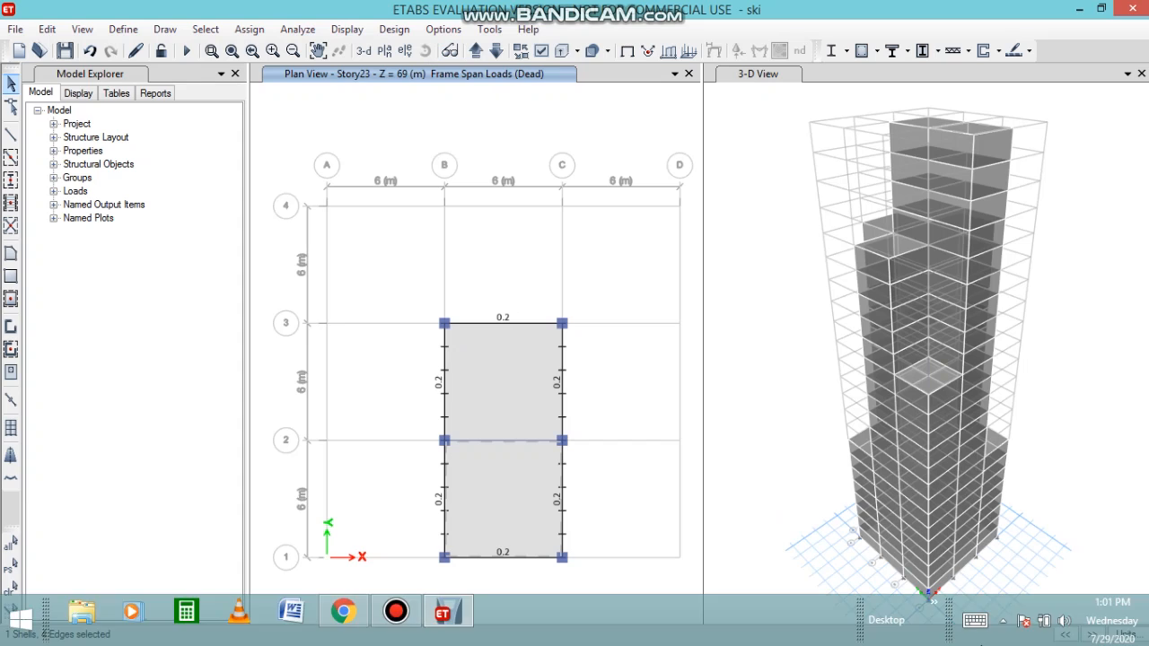
pyautogui.moveTo(1023, 642)
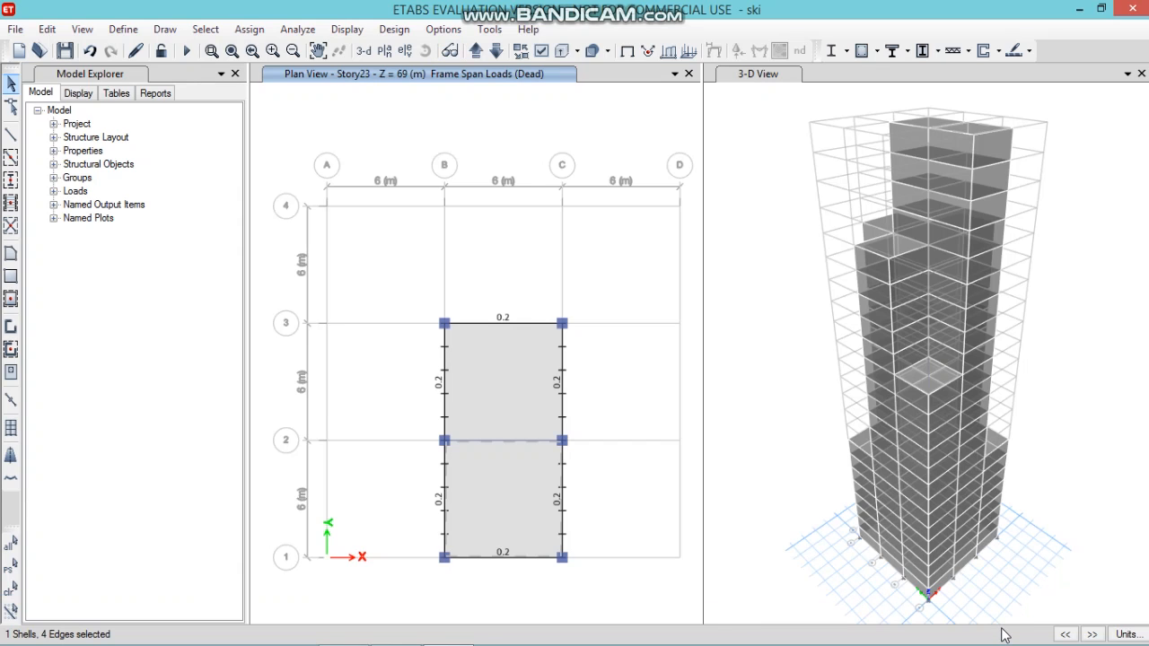
# Return the plan to the undeformed shape and select the six Story23 perimeter beams between grid lines B–C and 1–3
pyautogui.click(350, 28)
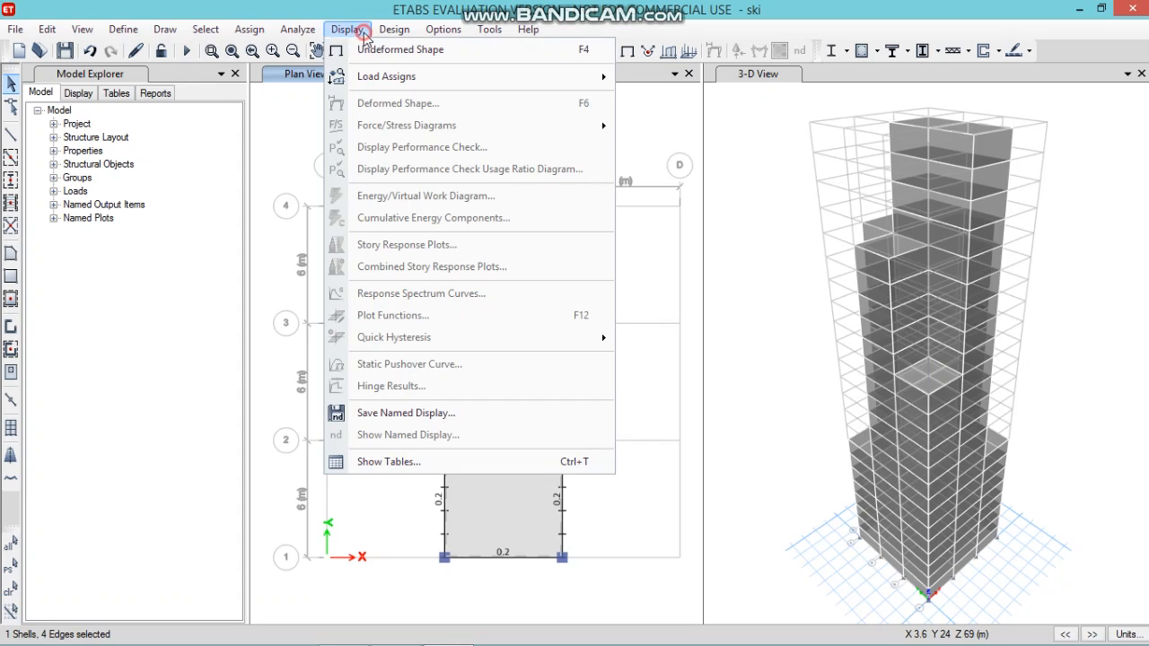
pyautogui.click(387, 50)
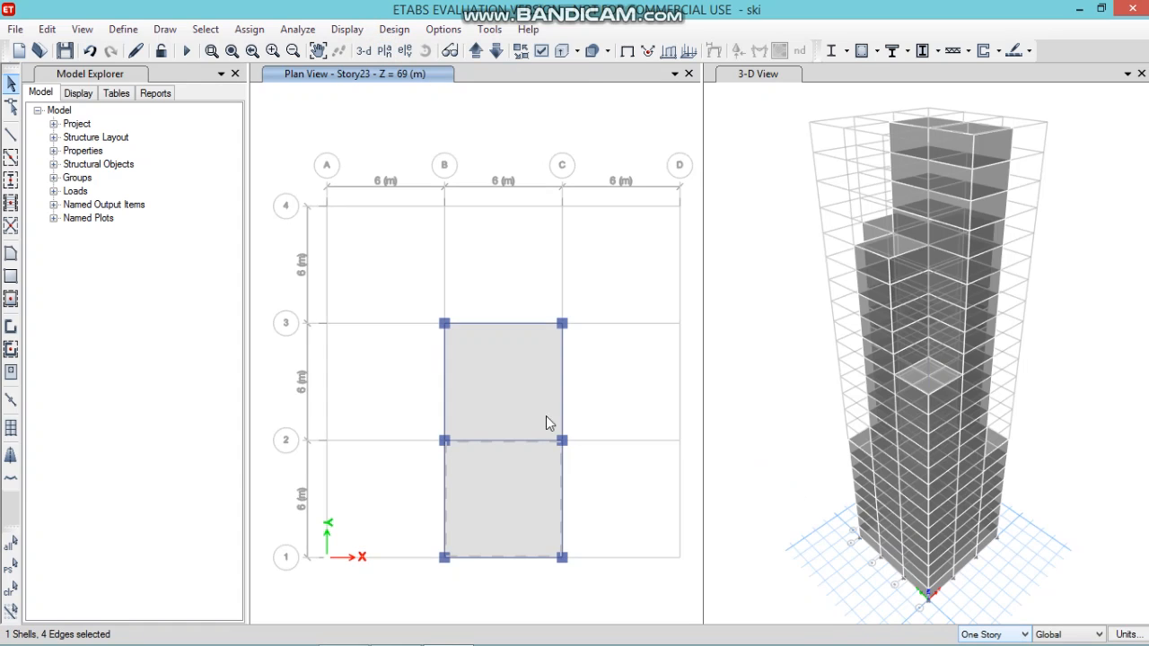
pyautogui.click(511, 327)
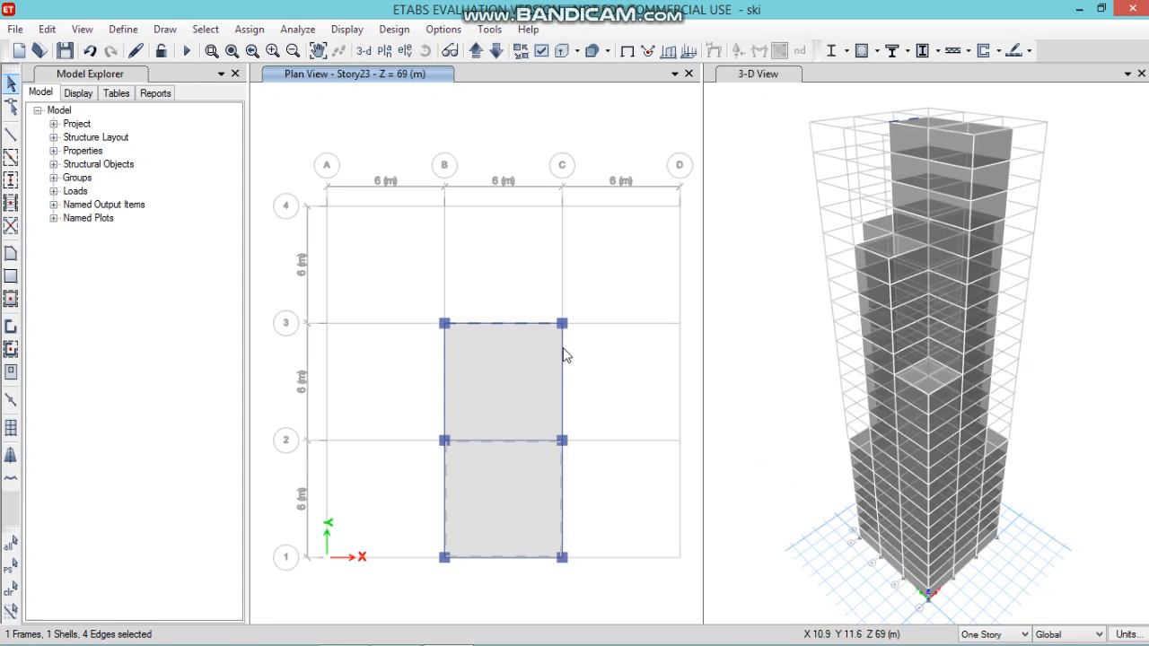
pyautogui.click(562, 355)
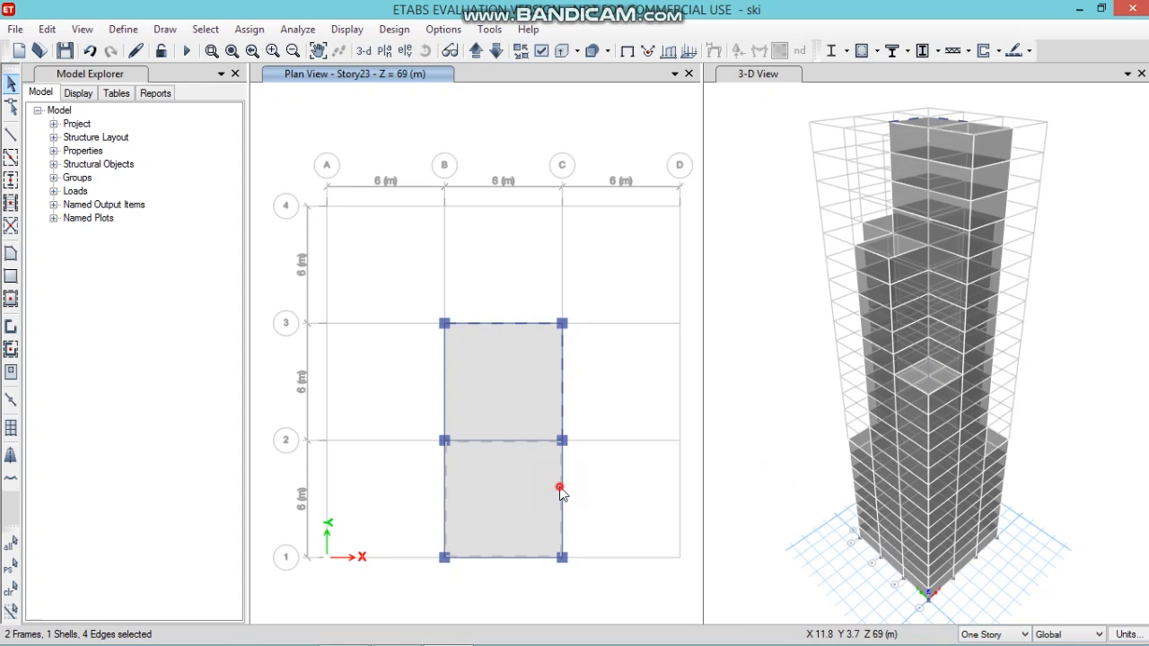
pyautogui.click(522, 557)
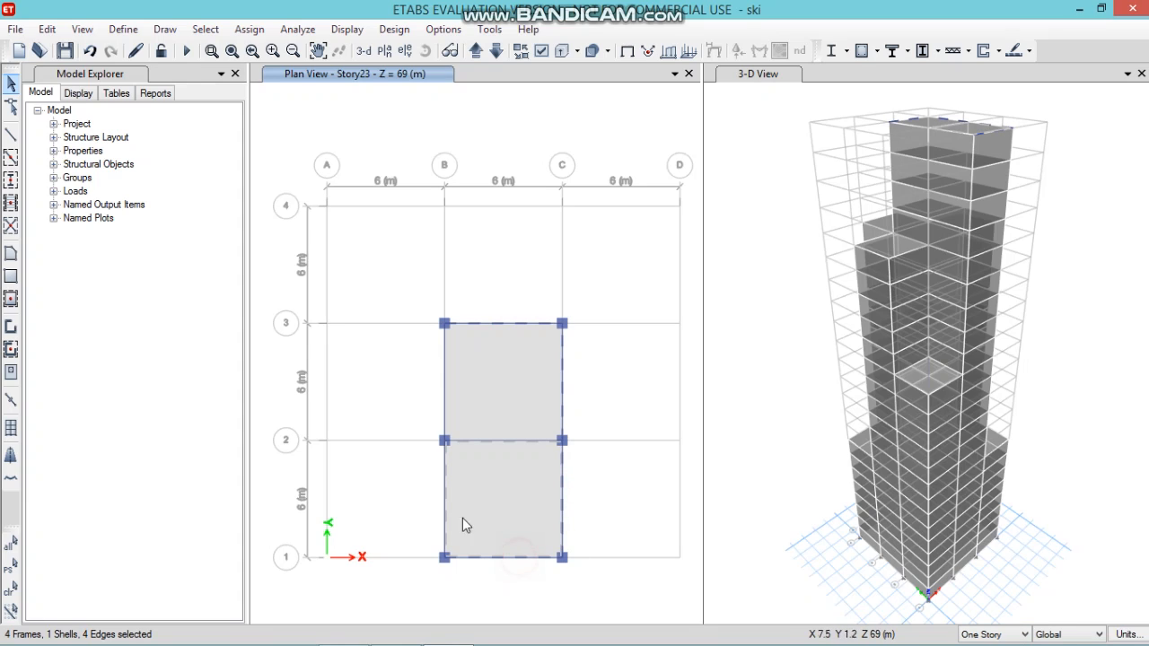
pyautogui.click(443, 466)
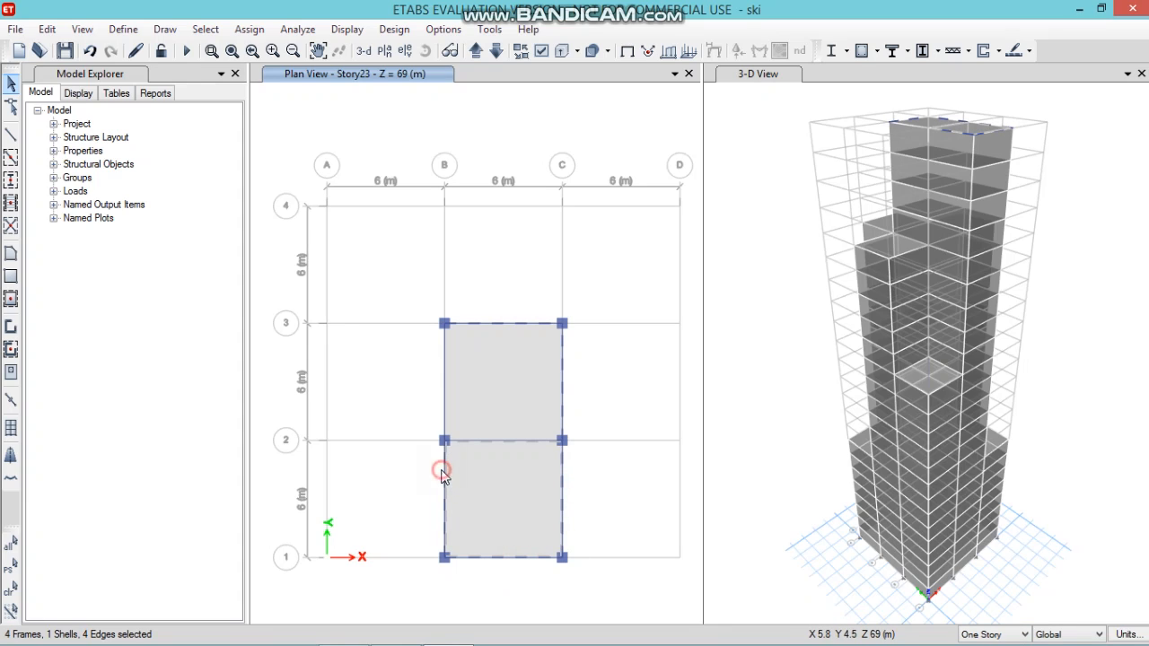
pyautogui.click(443, 370)
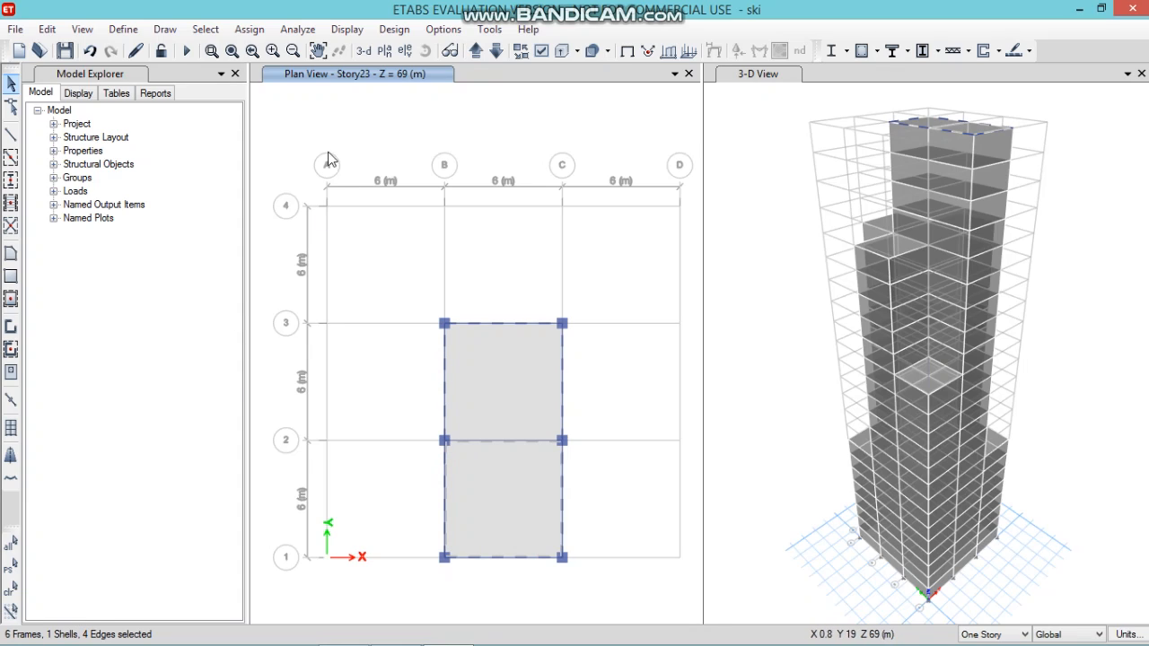
# Delete the existing distributed Dead loads from the selected Story23 perimeter beams
pyautogui.click(254, 28)
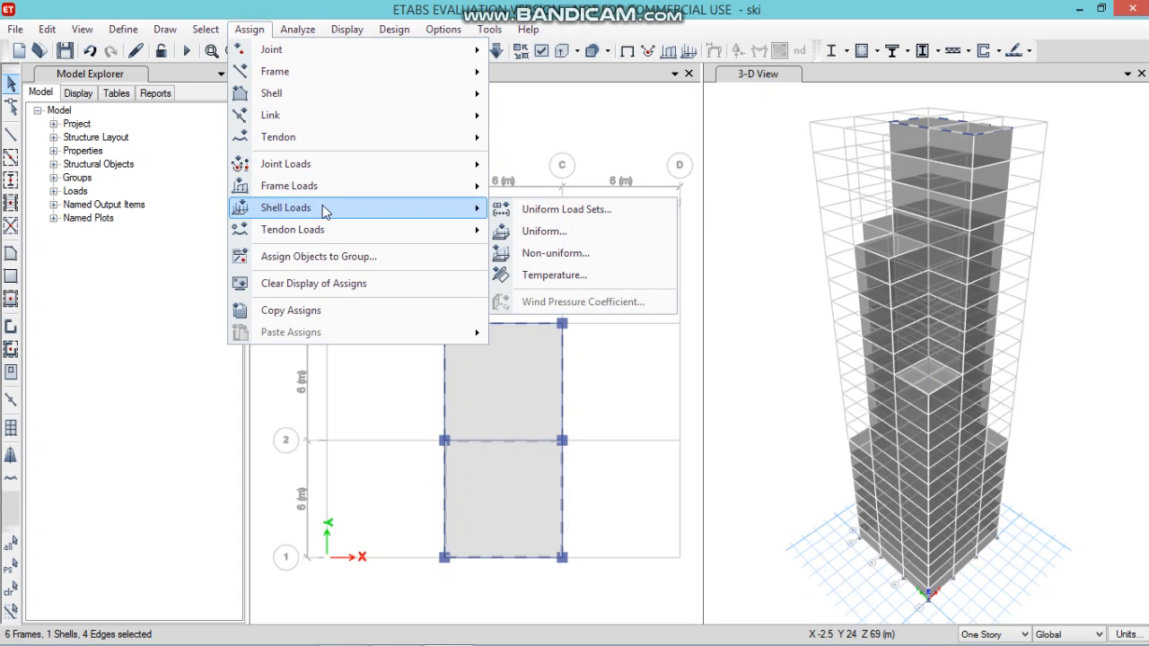
pyautogui.moveTo(323, 186)
pyautogui.click(543, 208)
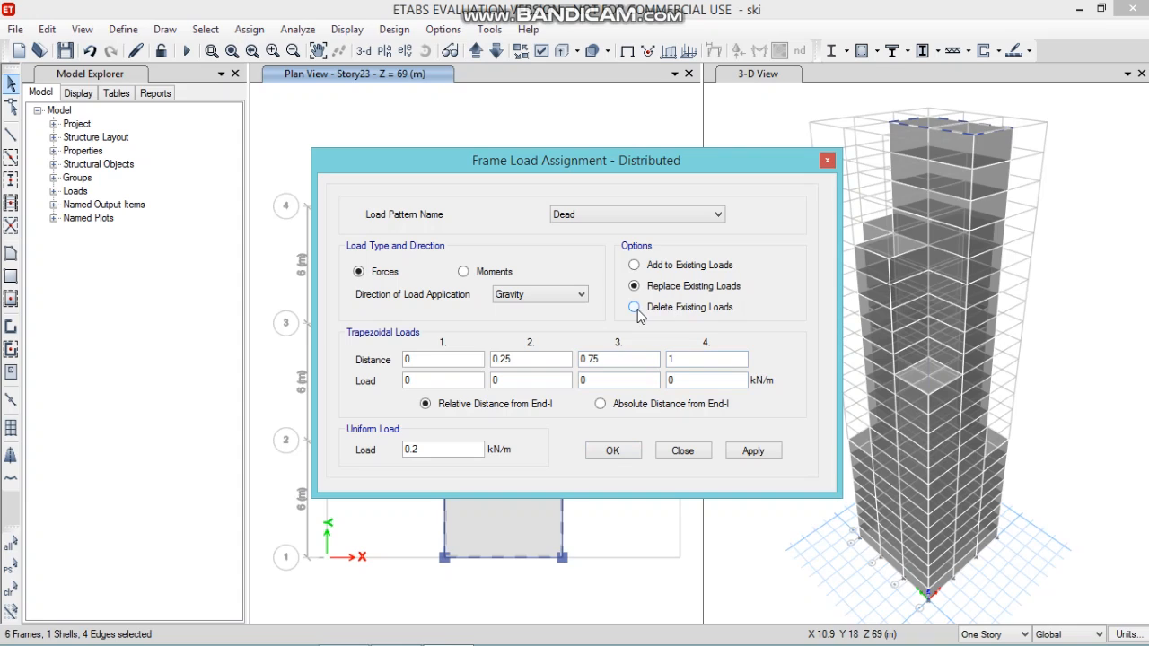
pyautogui.click(635, 308)
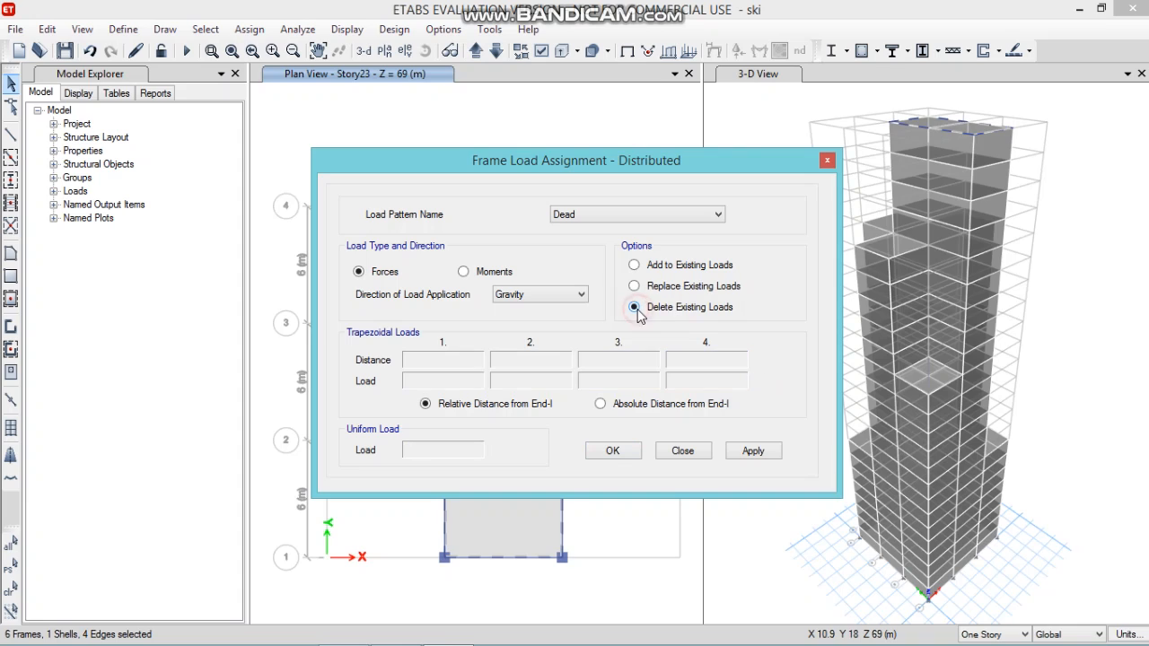
pyautogui.click(754, 451)
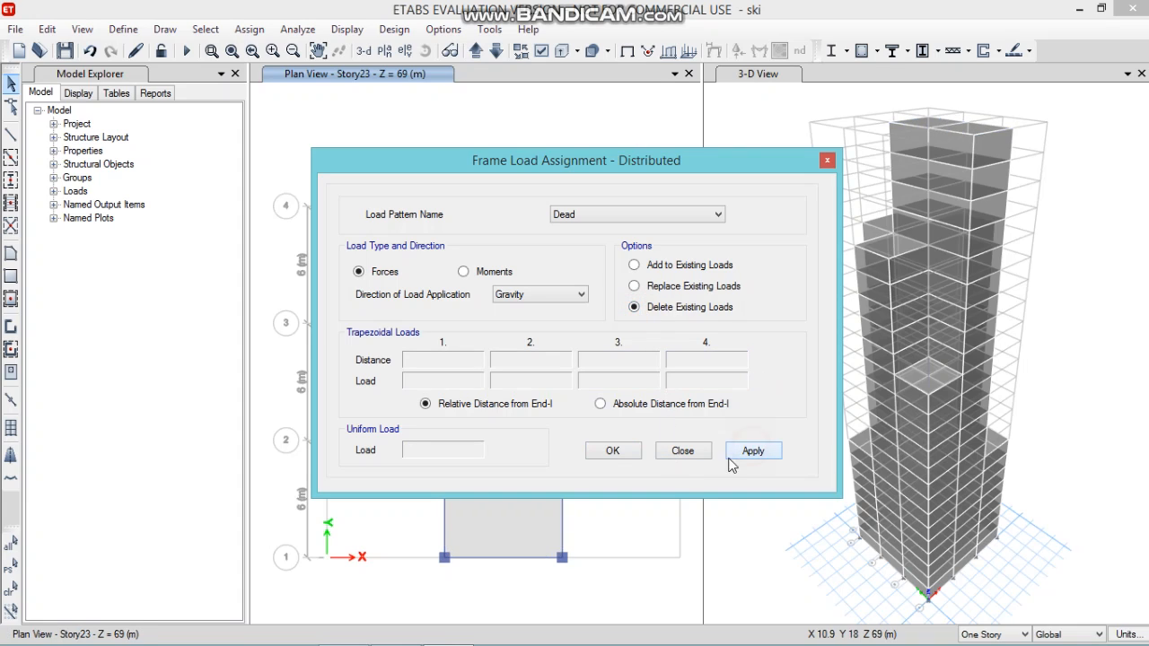
pyautogui.click(614, 452)
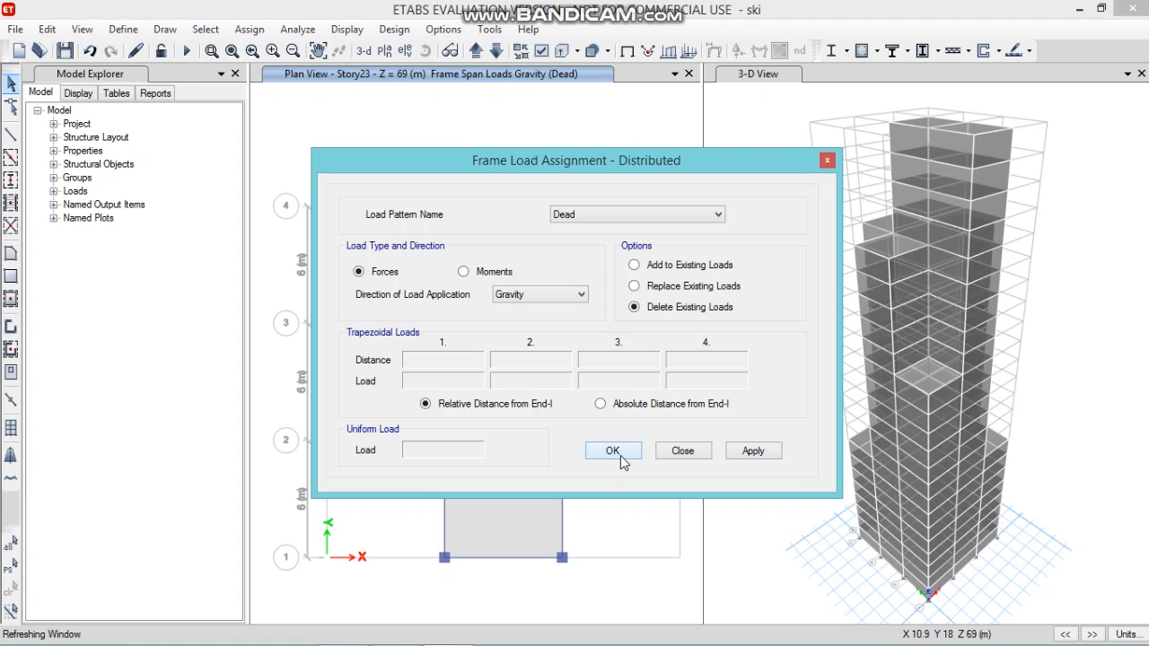
pyautogui.click(613, 451)
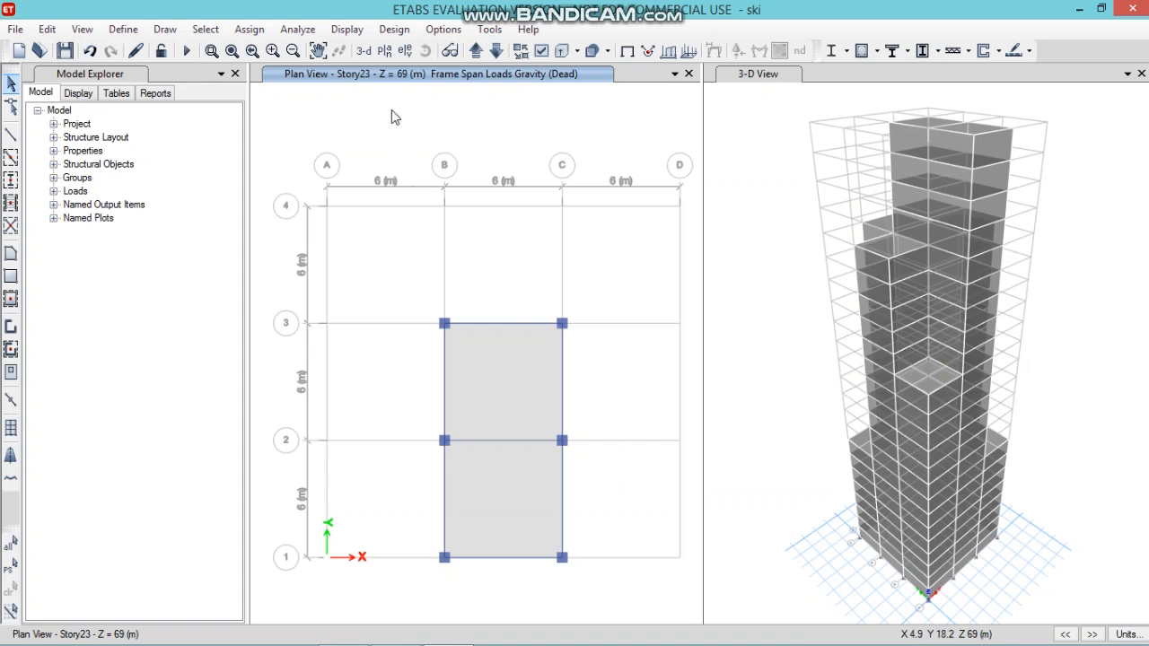
# Switch the plan view to the Base level and select all column base joints across grid lines A–D and 1–4
pyautogui.click(384, 51)
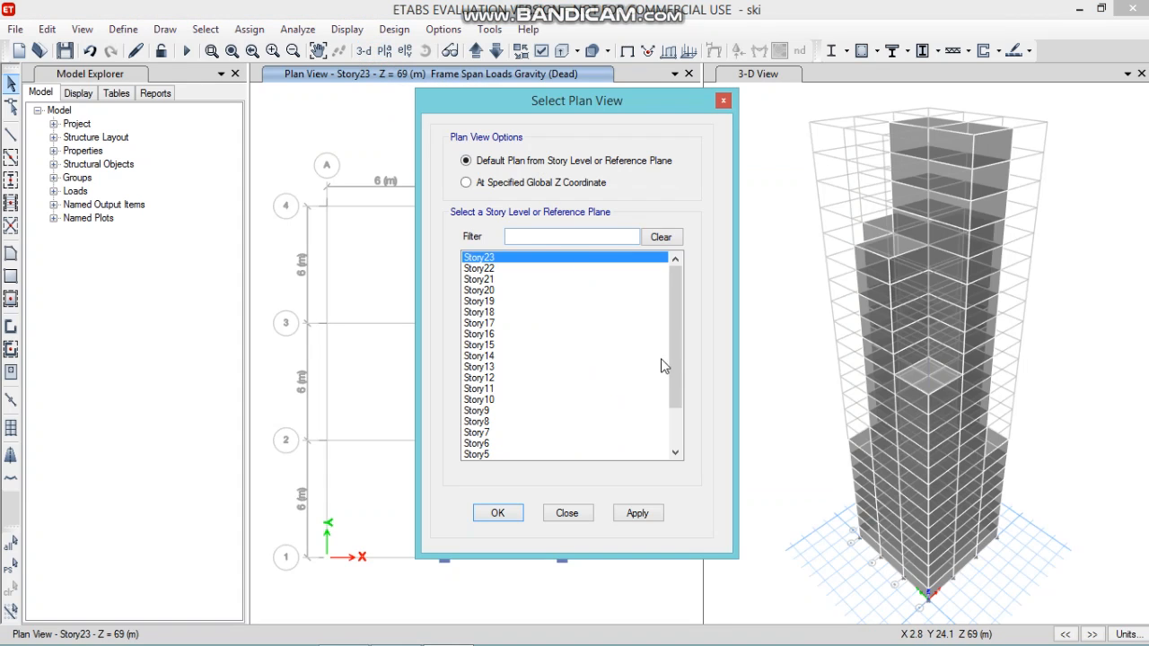
pyautogui.moveTo(675, 349); pyautogui.dragTo(674, 386)
pyautogui.click(549, 455)
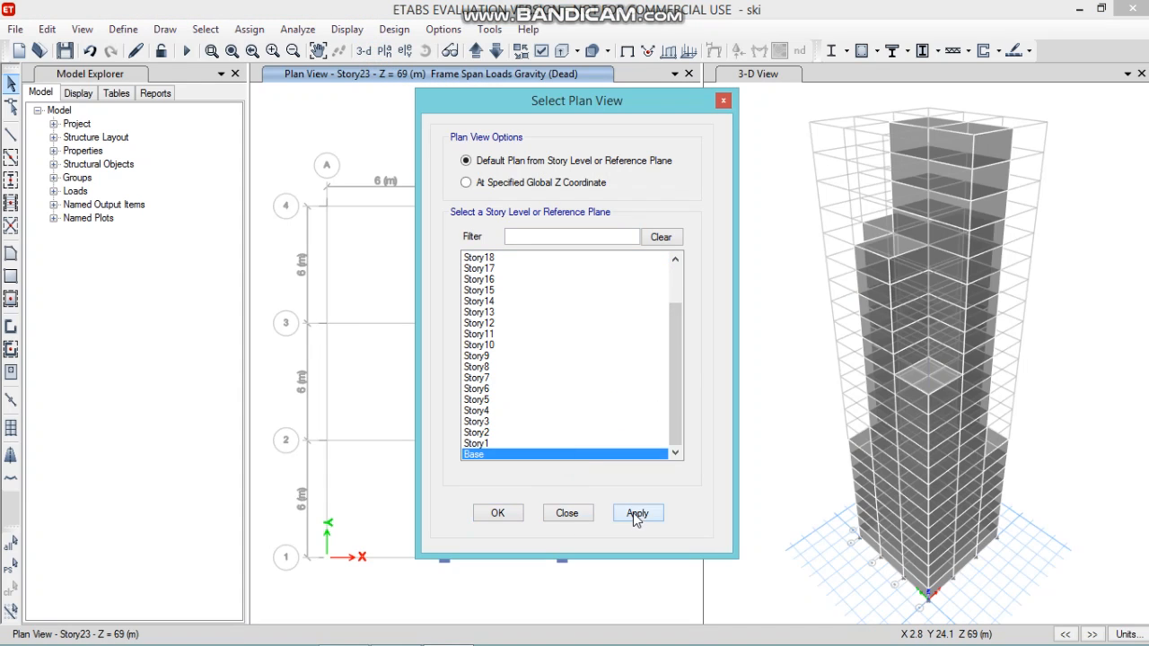
pyautogui.click(498, 515)
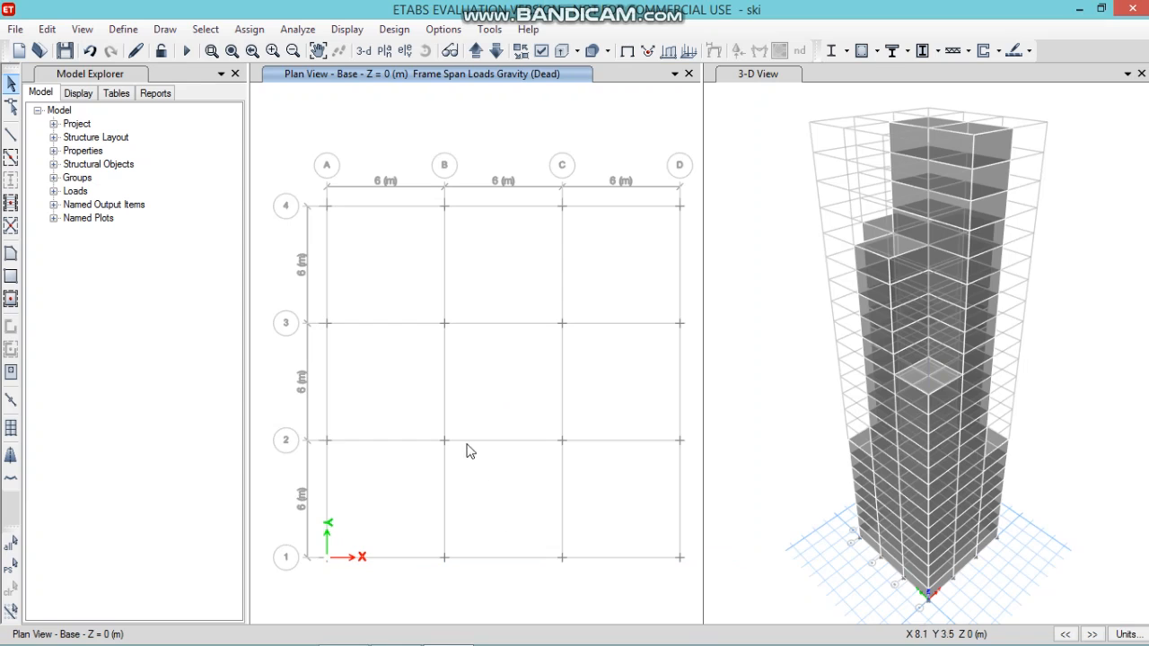
pyautogui.moveTo(304, 159); pyautogui.dragTo(689, 584)
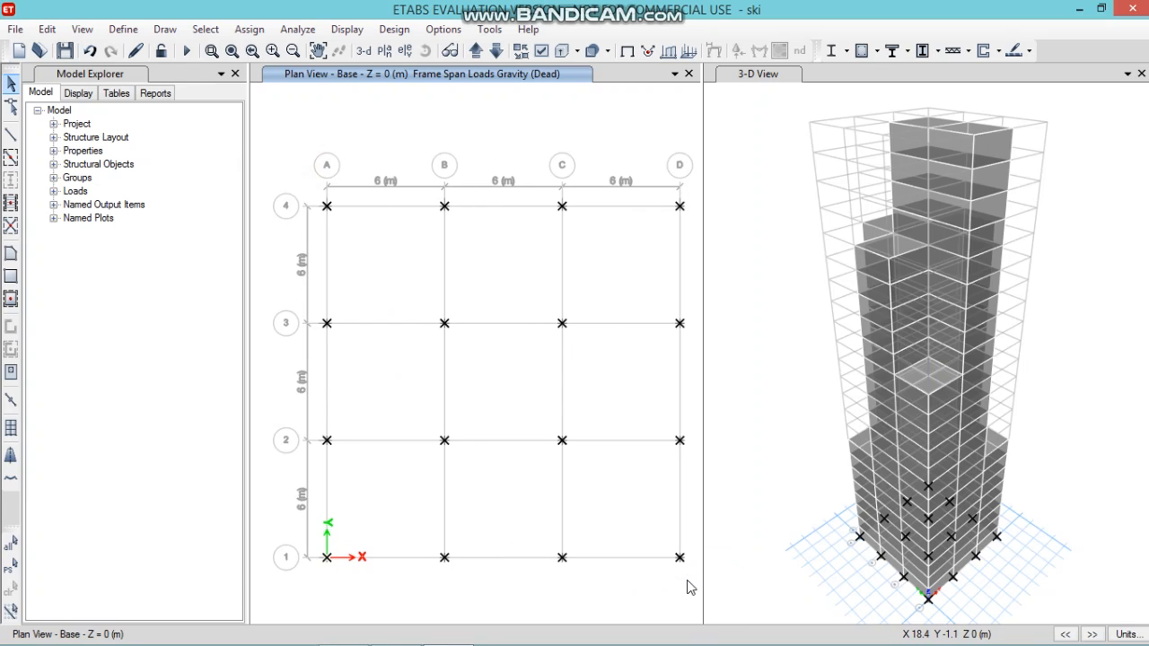
# Assign fixed restraints to the selected base joints, restraining translation and rotation in X, Y and Z
pyautogui.click(251, 31)
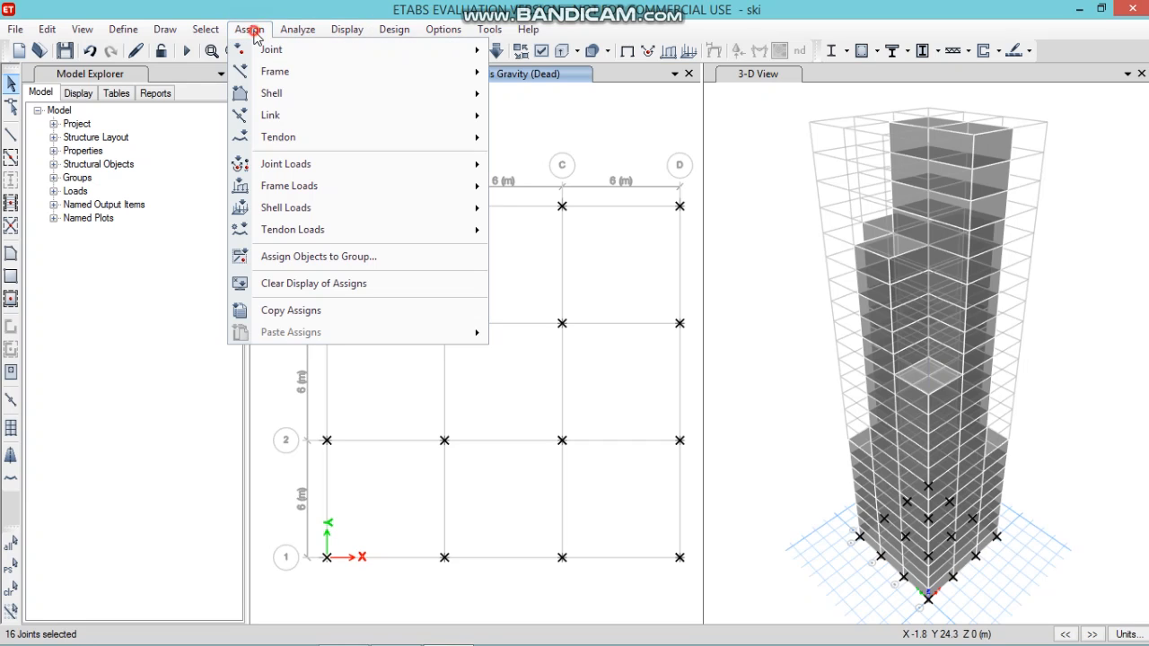
pyautogui.moveTo(448, 58)
pyautogui.click(541, 45)
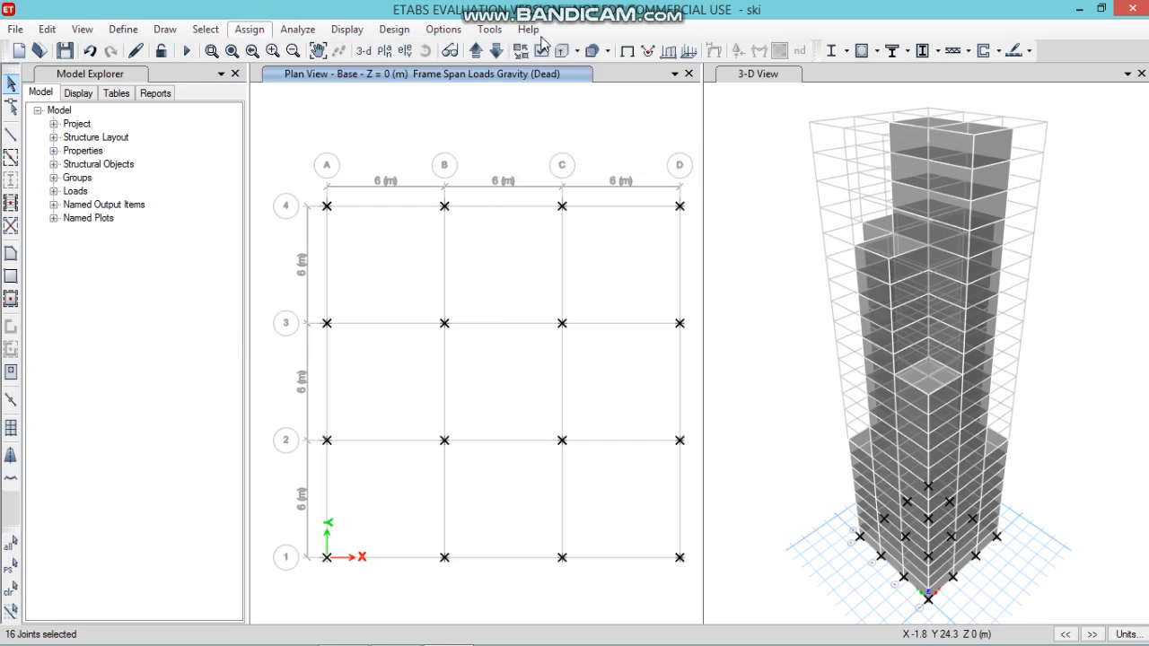
pyautogui.click(529, 29)
pyautogui.click(528, 29)
pyautogui.click(252, 30)
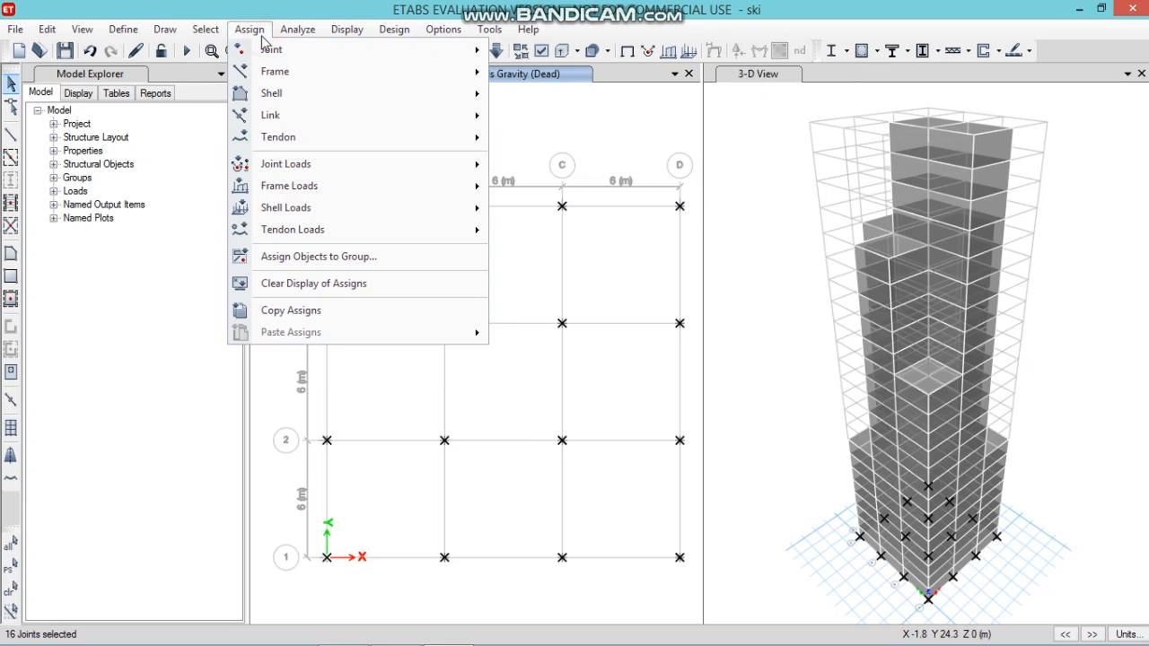
pyautogui.moveTo(287, 51)
pyautogui.click(552, 52)
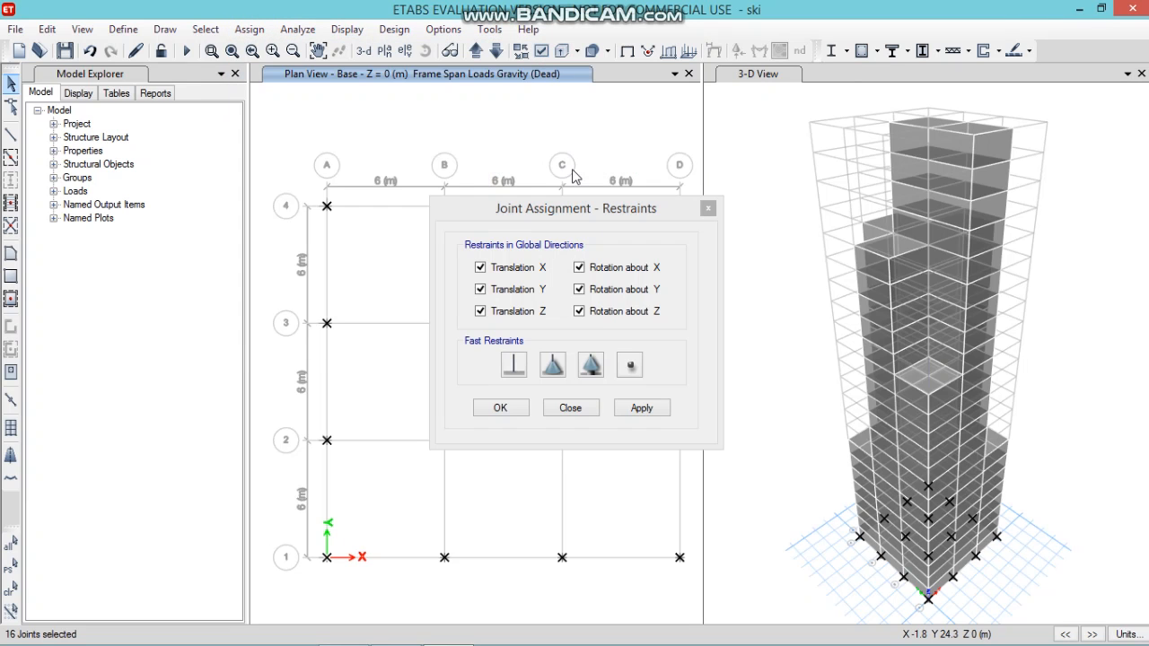
pyautogui.click(512, 365)
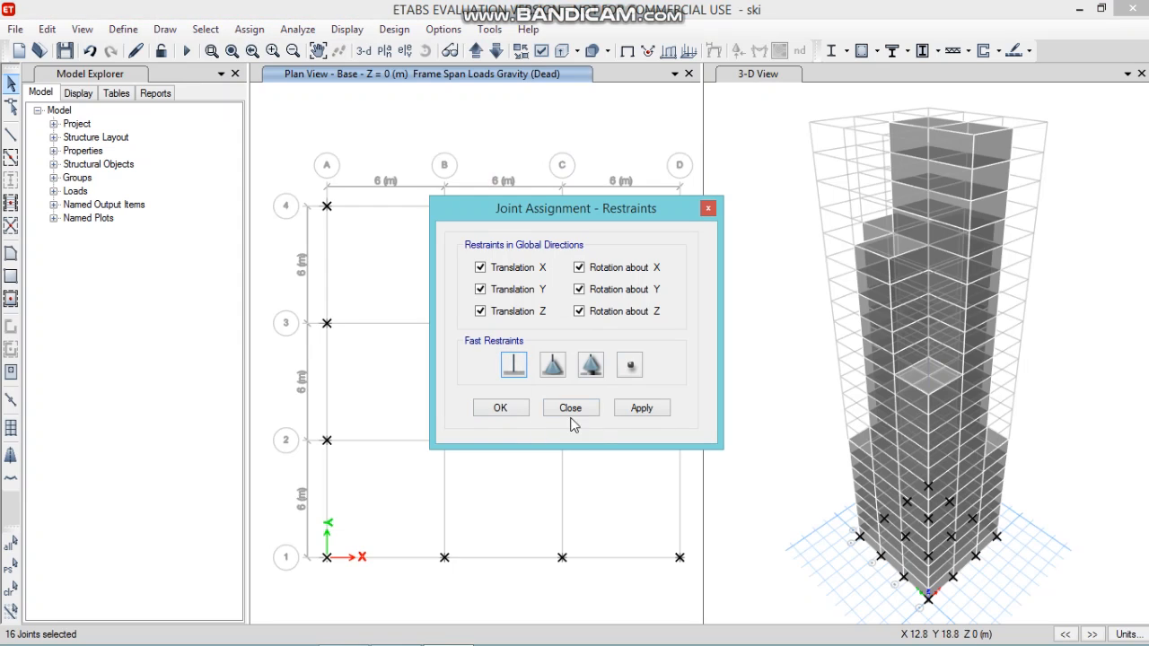
pyautogui.click(637, 412)
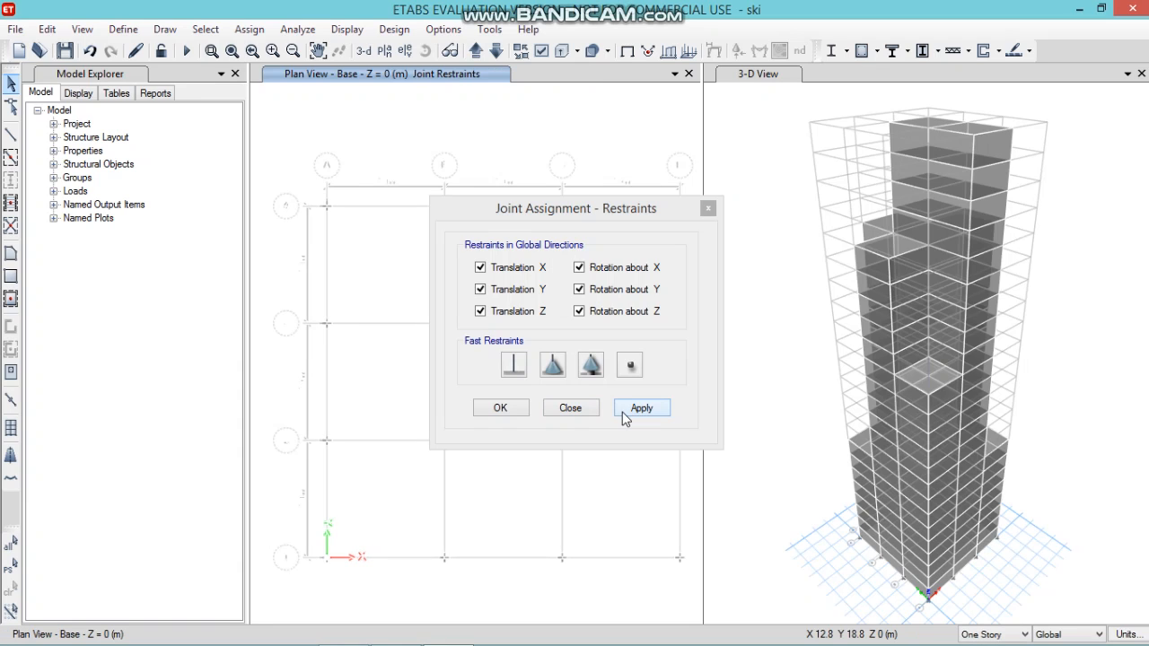
pyautogui.click(500, 409)
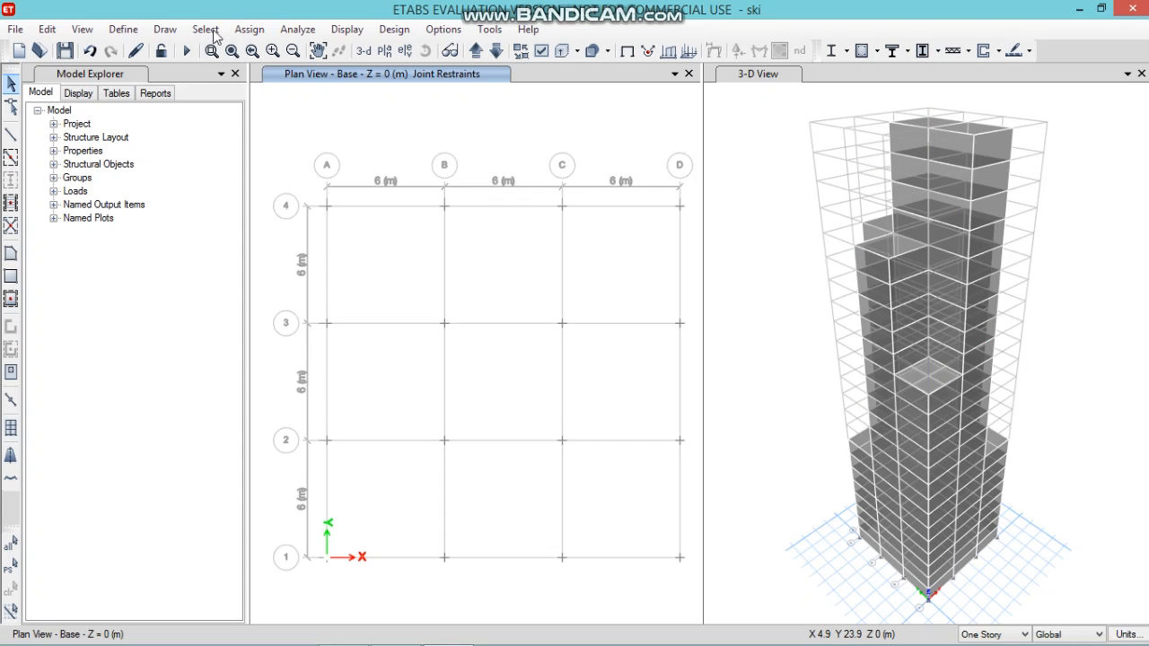
# Auto-draw cladding around the whole building using the floors
pyautogui.click(165, 30)
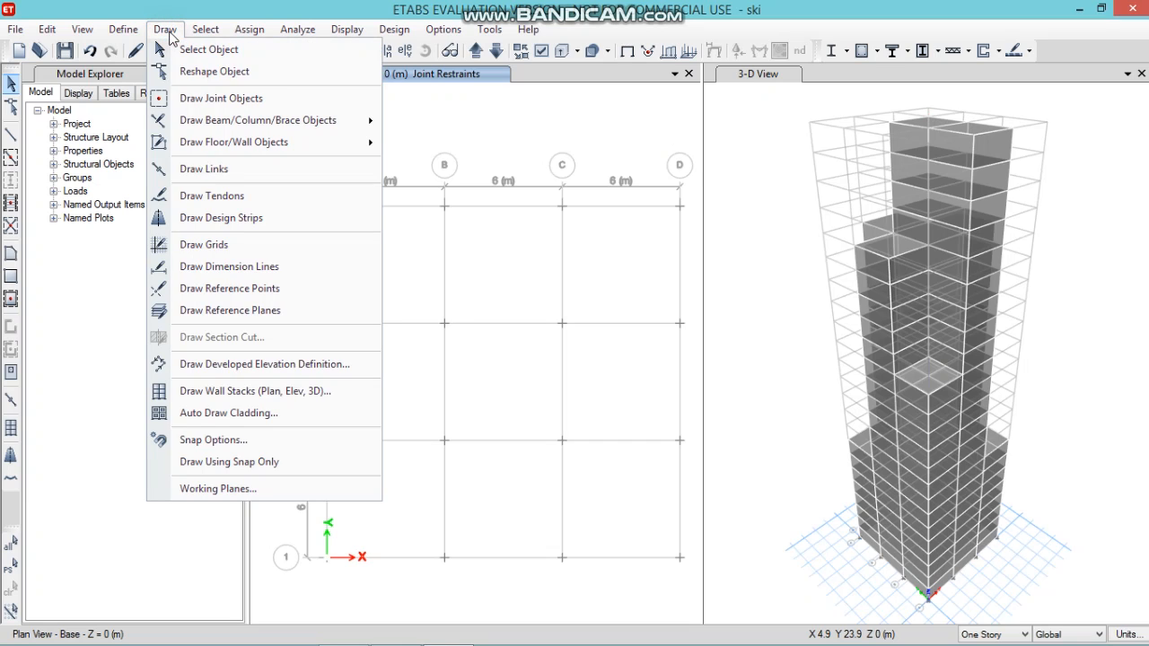
pyautogui.click(229, 415)
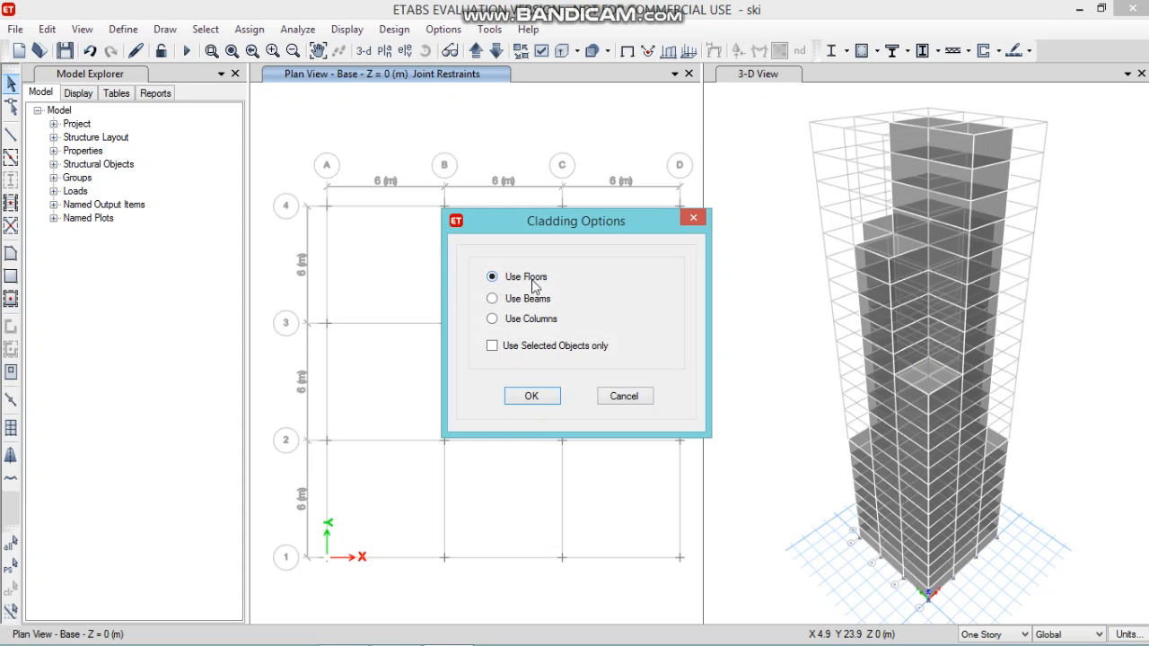
pyautogui.click(532, 396)
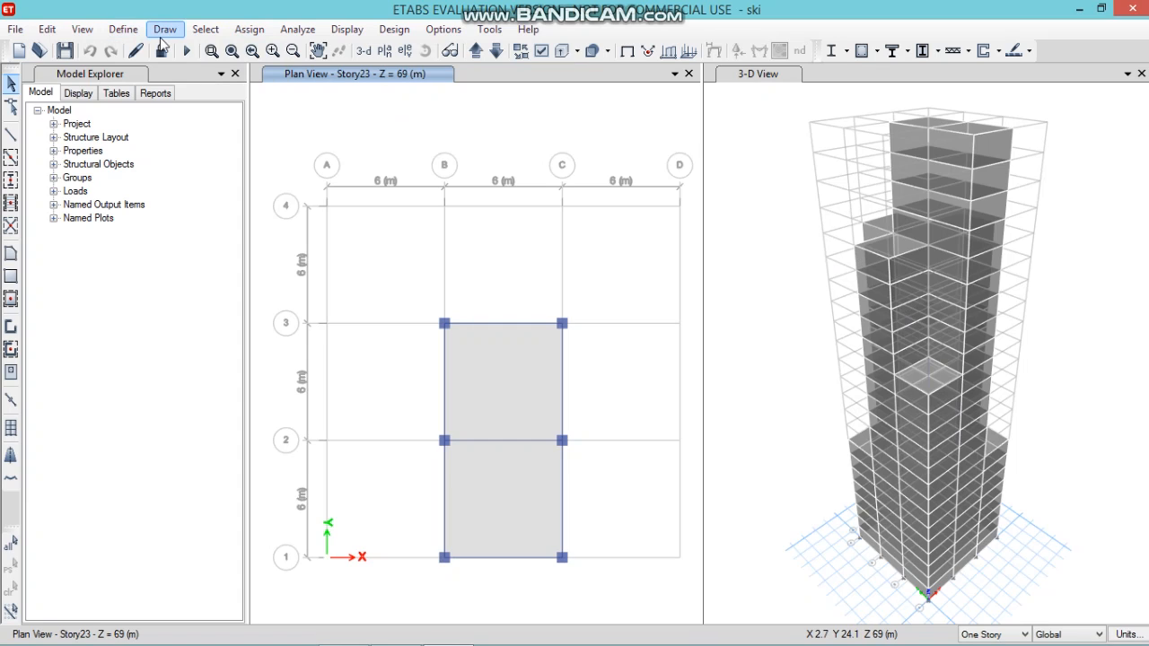
# Open the load pattern definitions
pyautogui.click(122, 29)
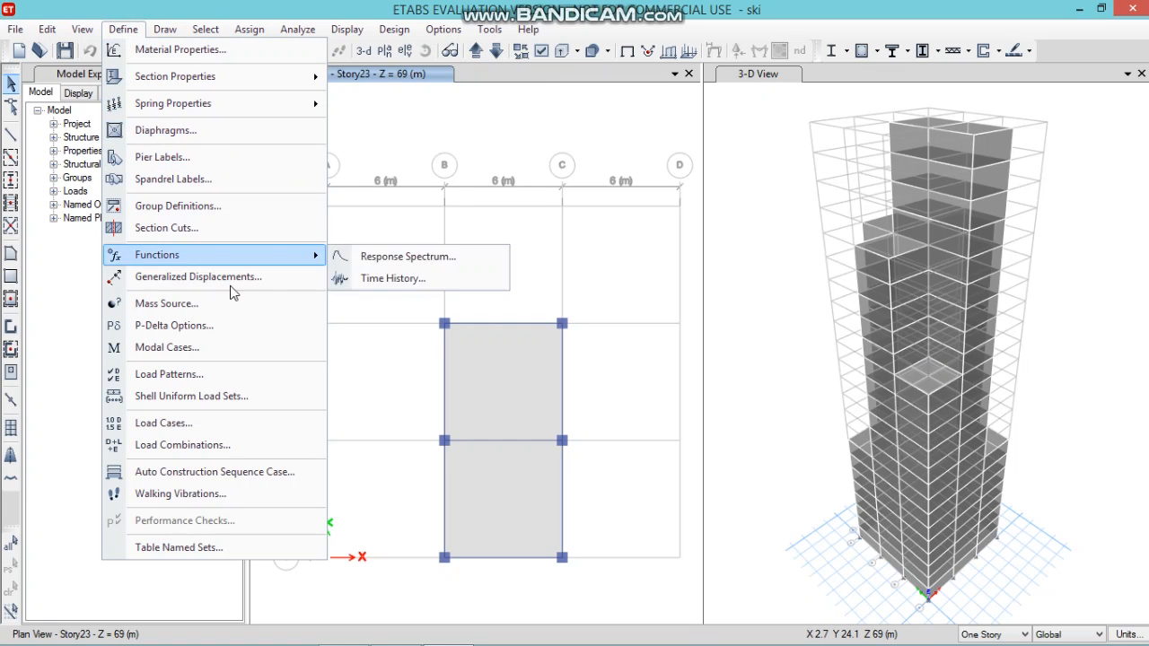
pyautogui.click(227, 380)
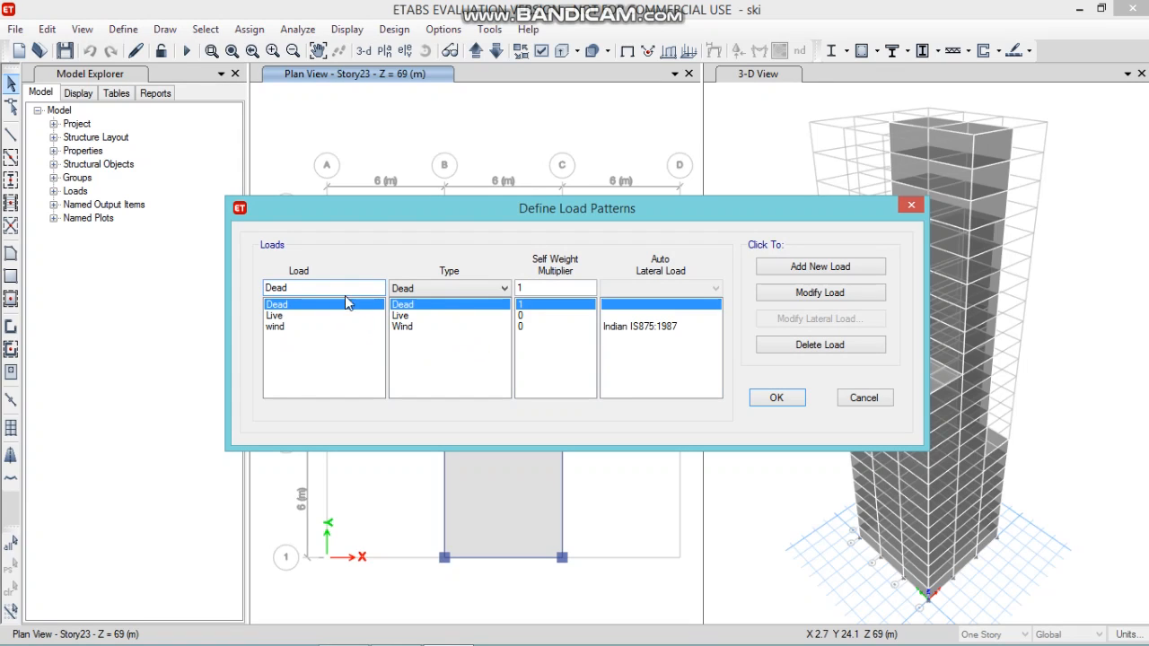
# Fill in the load entry with name wind, type Wind and auto lateral load Indian IS875:1987
pyautogui.moveTo(306, 287); pyautogui.dragTo(245, 285)
pyautogui.press('BackSpace')
pyautogui.click(468, 293)
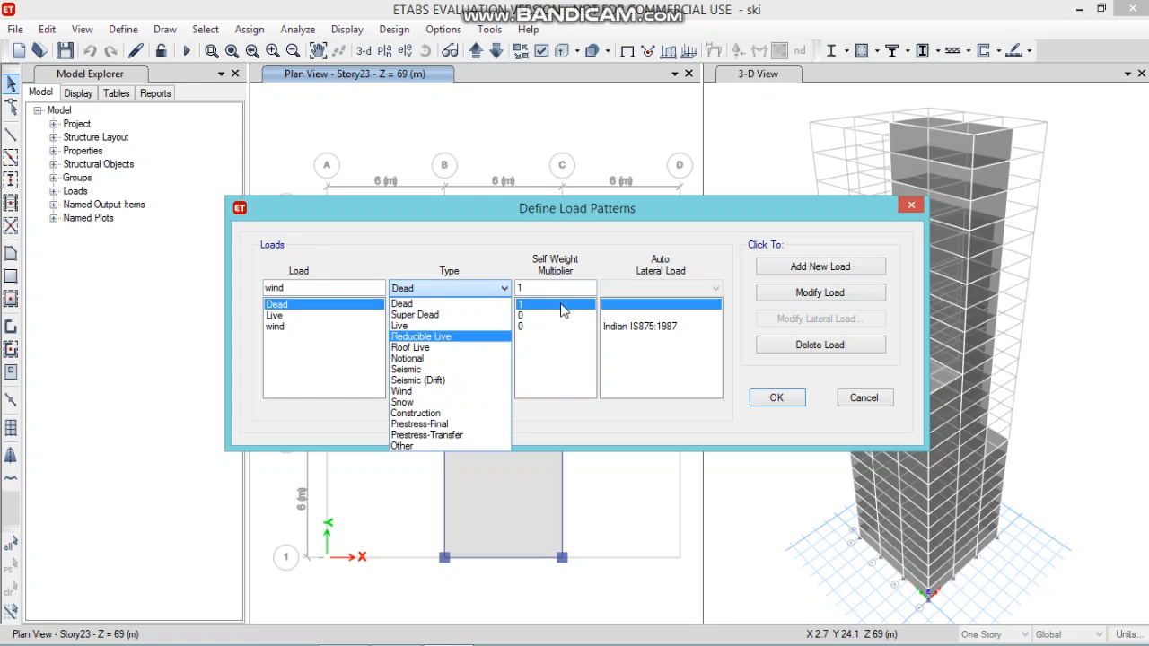
pyautogui.click(441, 392)
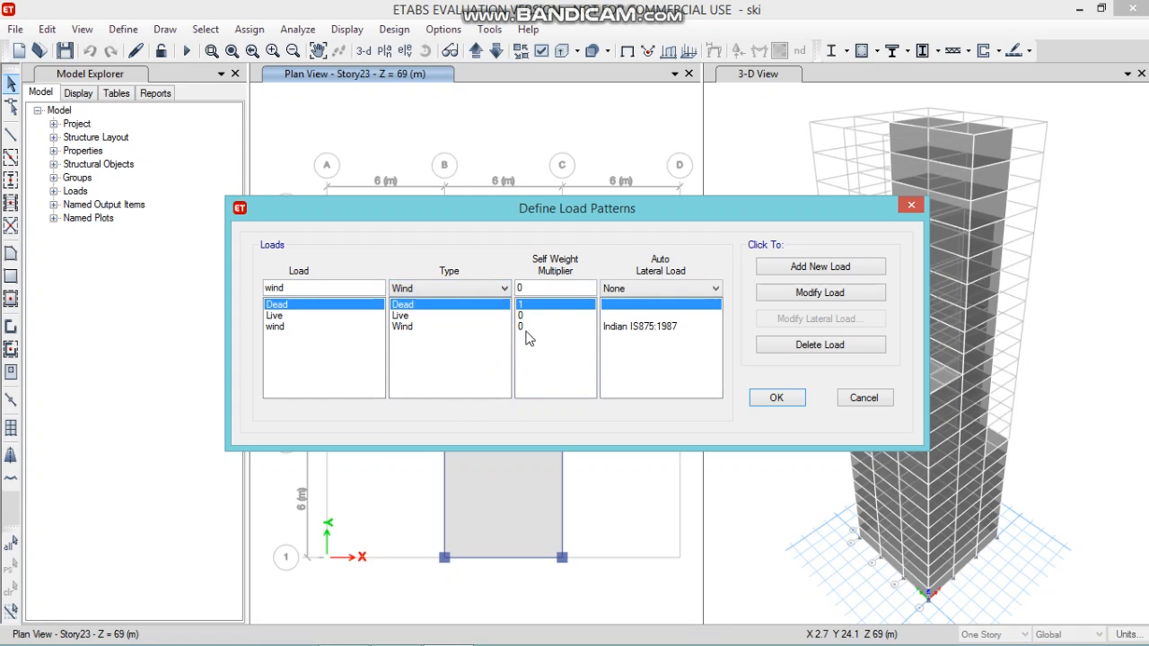
pyautogui.click(676, 287)
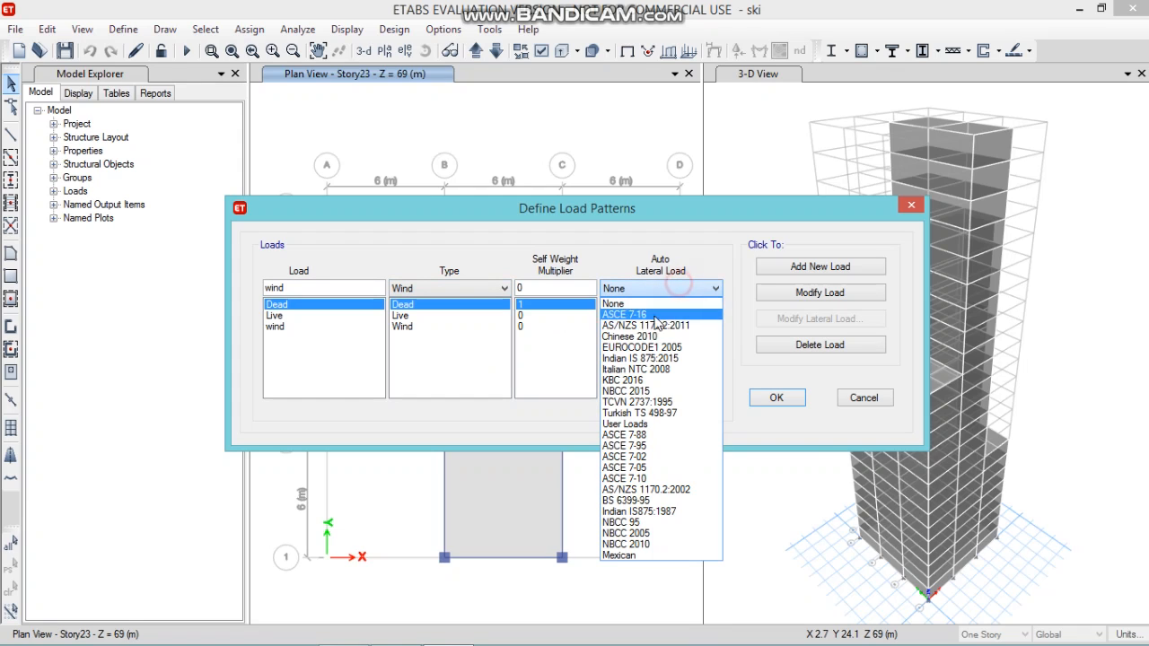
pyautogui.click(666, 510)
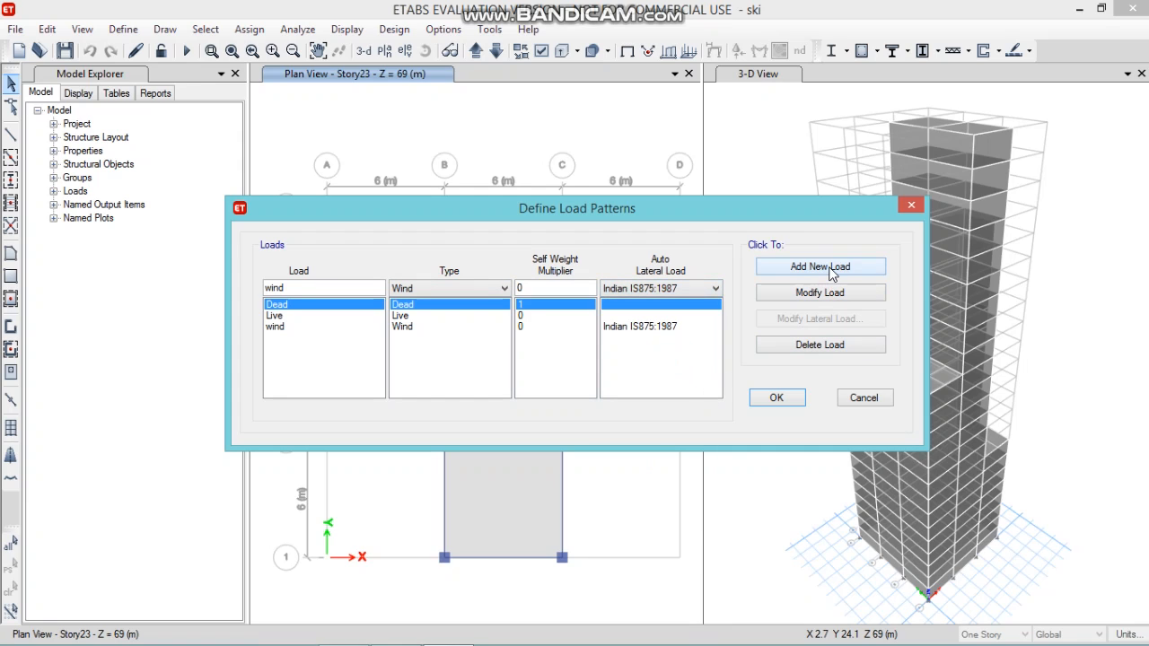
# Open the existing wind pattern's lateral load settings and consult the basic wind speed map in the IS 875-3 PDF in Chrome
pyautogui.click(451, 327)
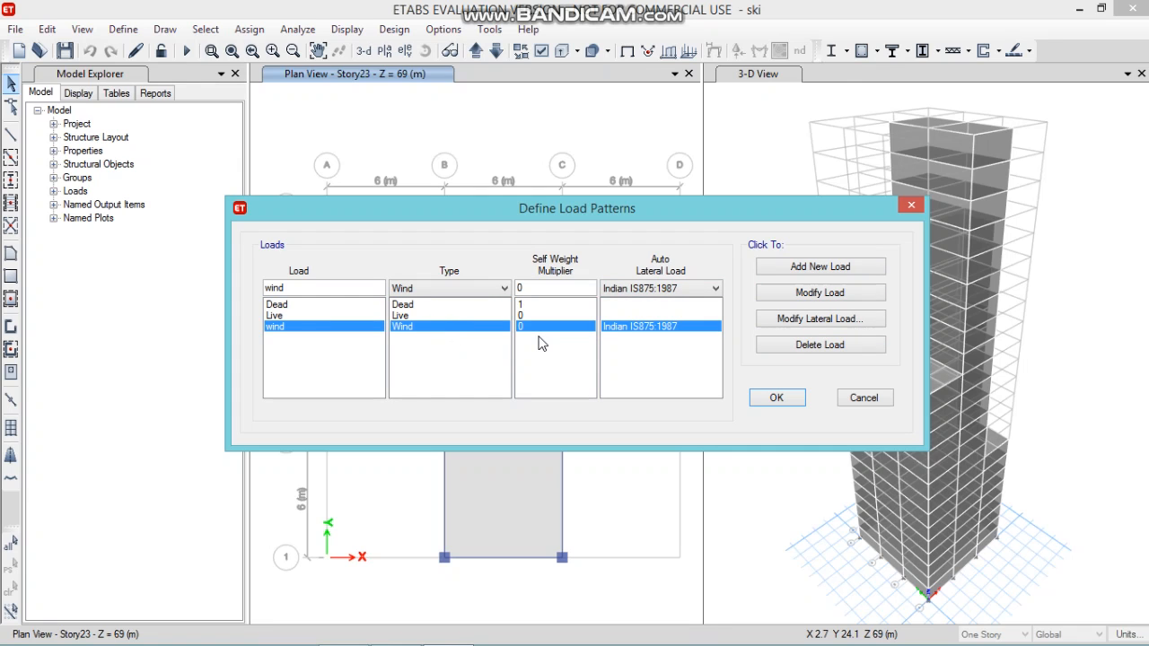
pyautogui.click(845, 322)
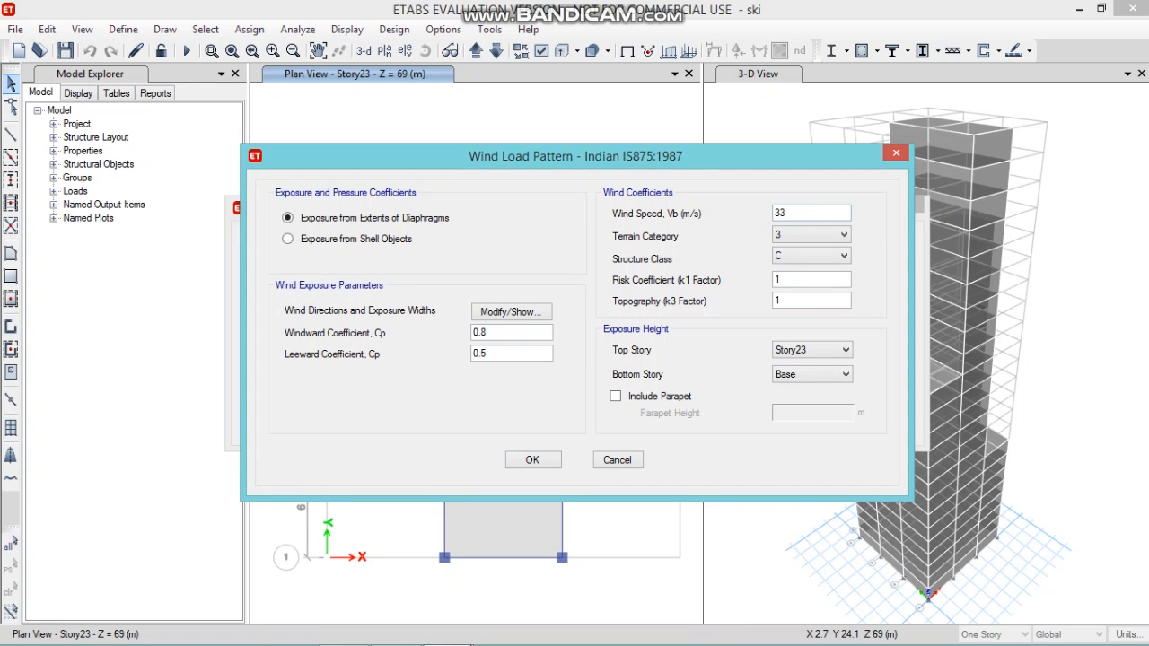
pyautogui.click(353, 625)
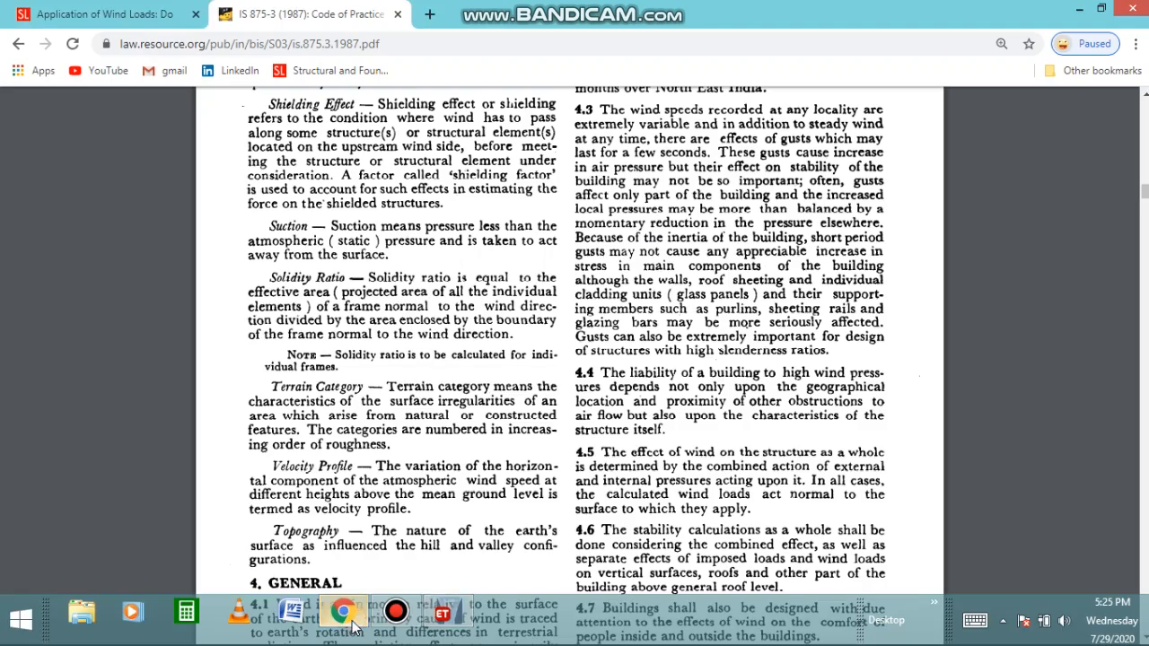
pyautogui.scroll(-5, 722, 394)
pyautogui.scroll(-15, 723, 401)
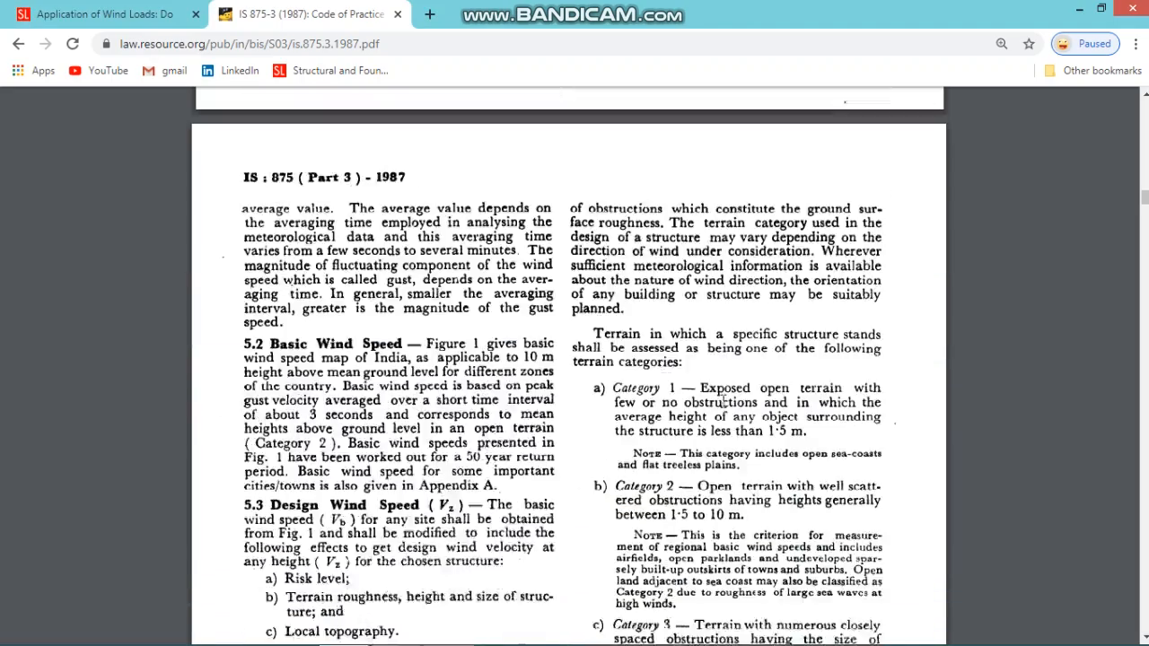
pyautogui.scroll(-4, 723, 402)
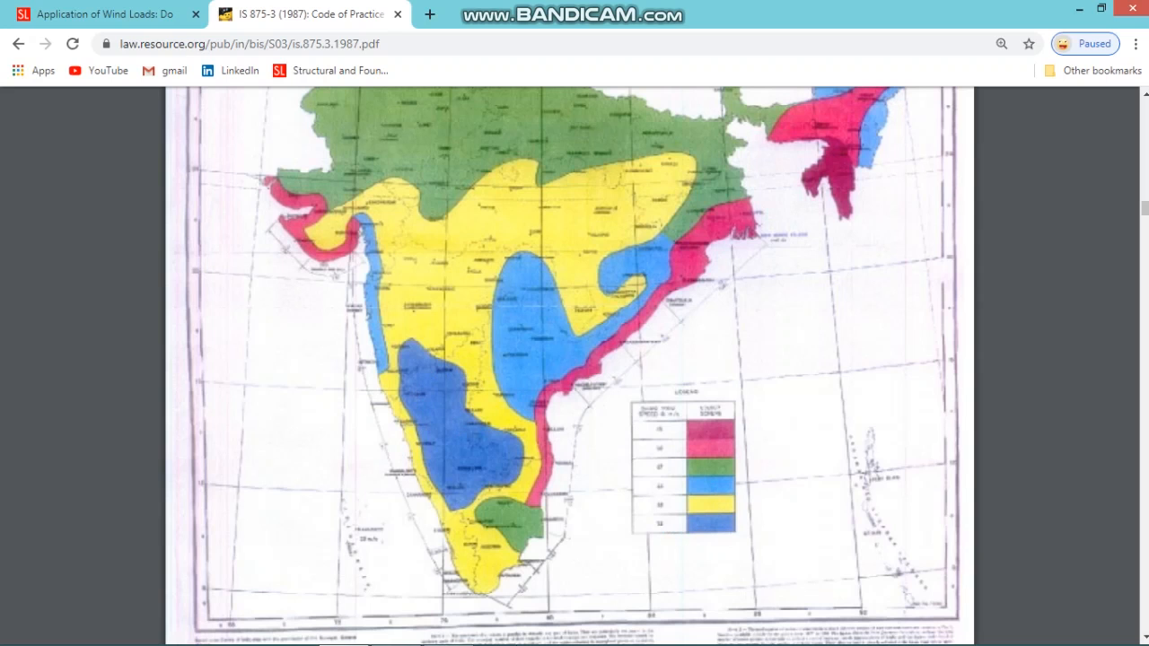
pyautogui.moveTo(443, 611)
pyautogui.click(564, 473)
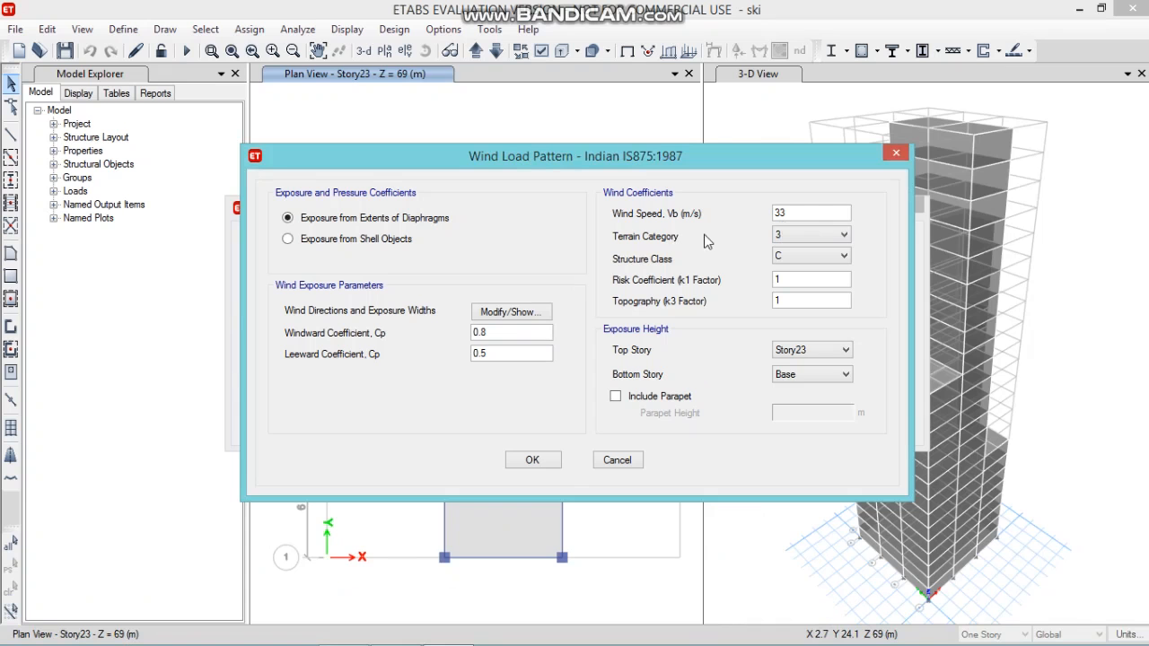
# Read the terrain category definitions in the IS 875-3 PDF in Chrome and return to the wind load settings in ETABS
pyautogui.moveTo(400, 641)
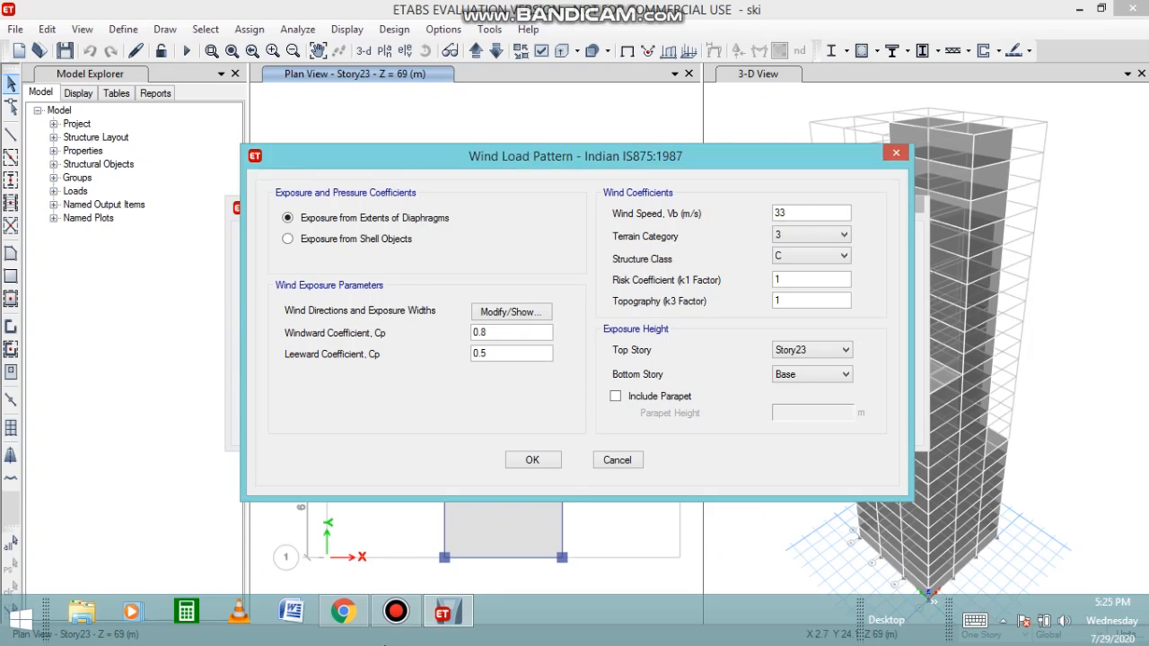
pyautogui.click(336, 625)
pyautogui.scroll(8, 655, 400)
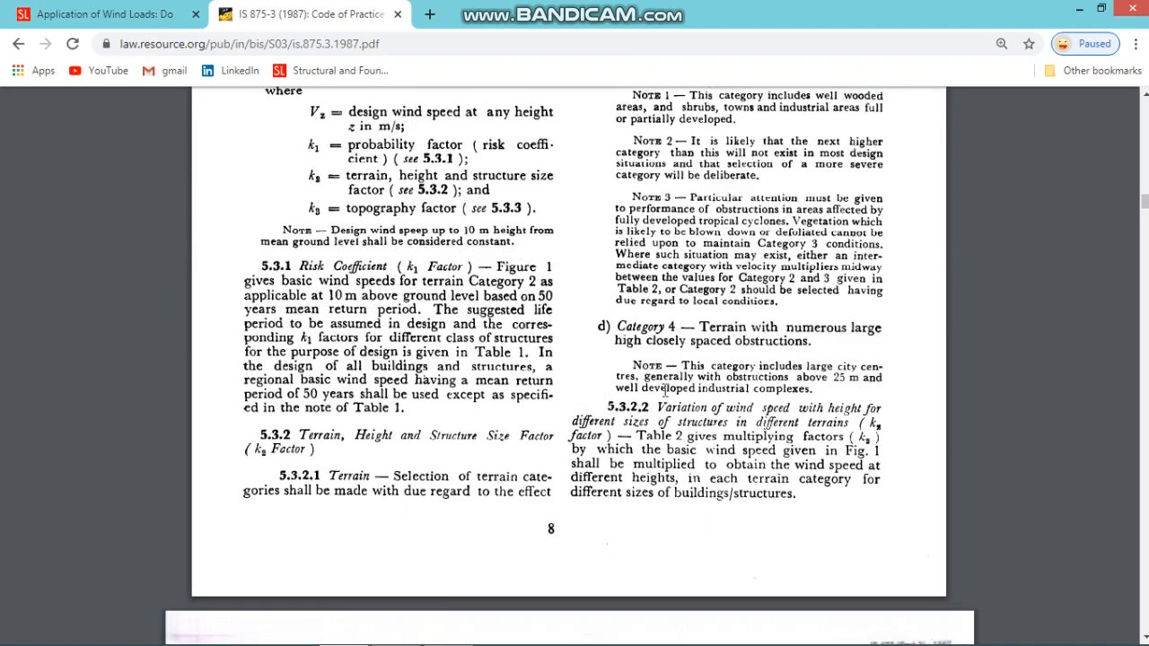
pyautogui.scroll(4, 665, 397)
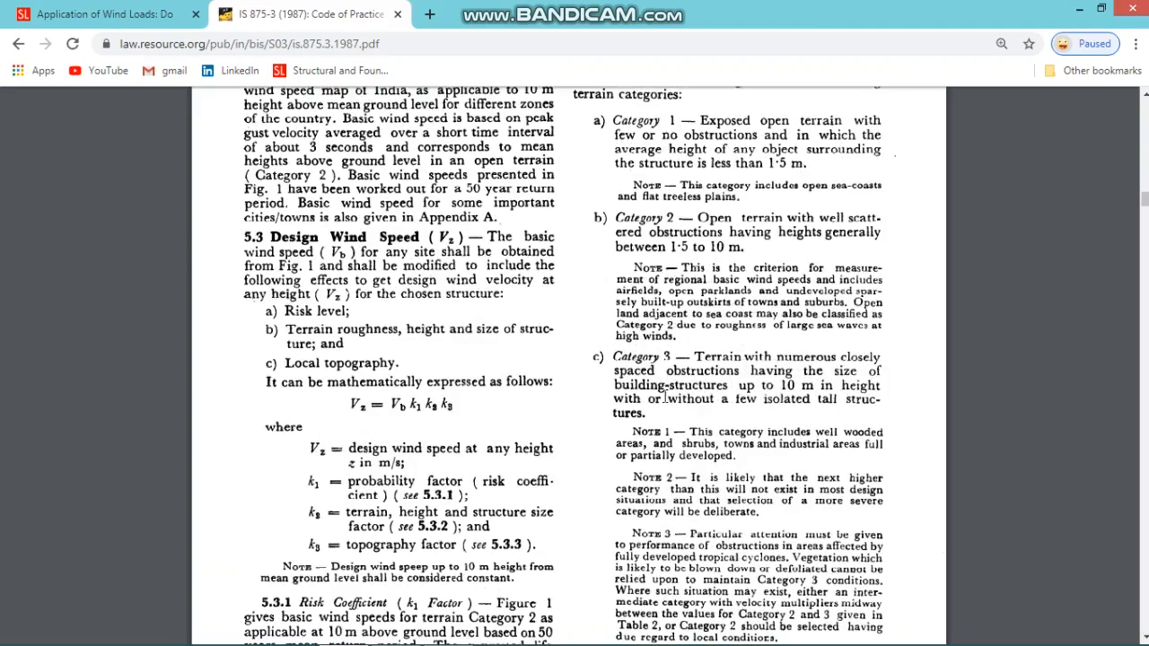
pyautogui.scroll(6, 665, 398)
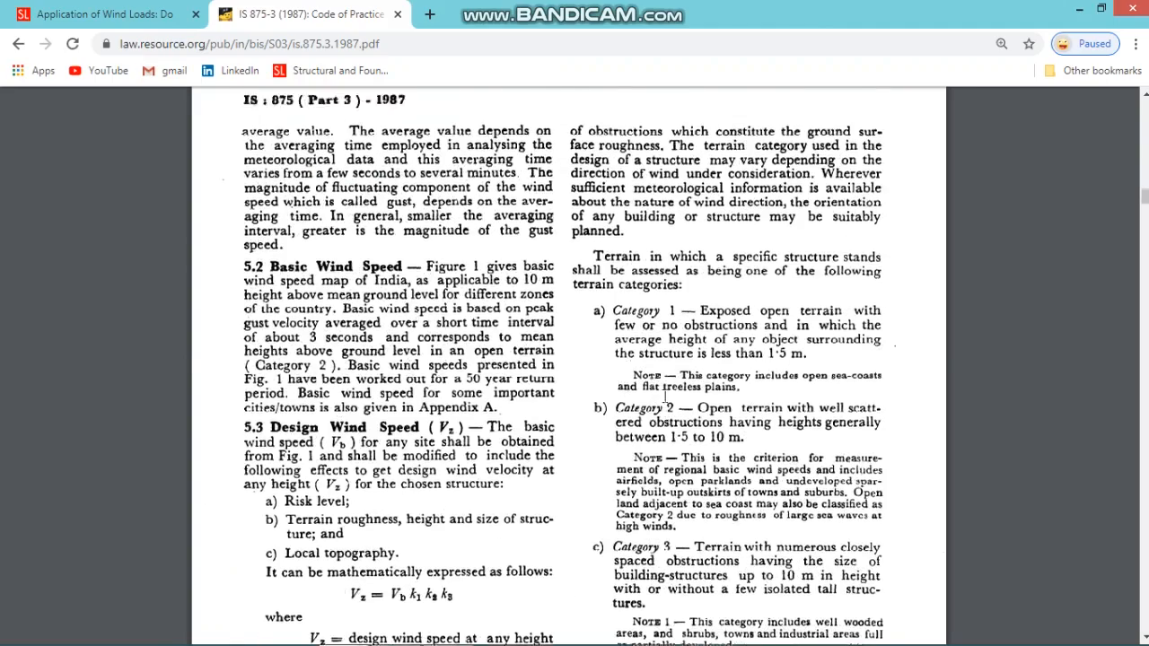
pyautogui.scroll(-7, 665, 396)
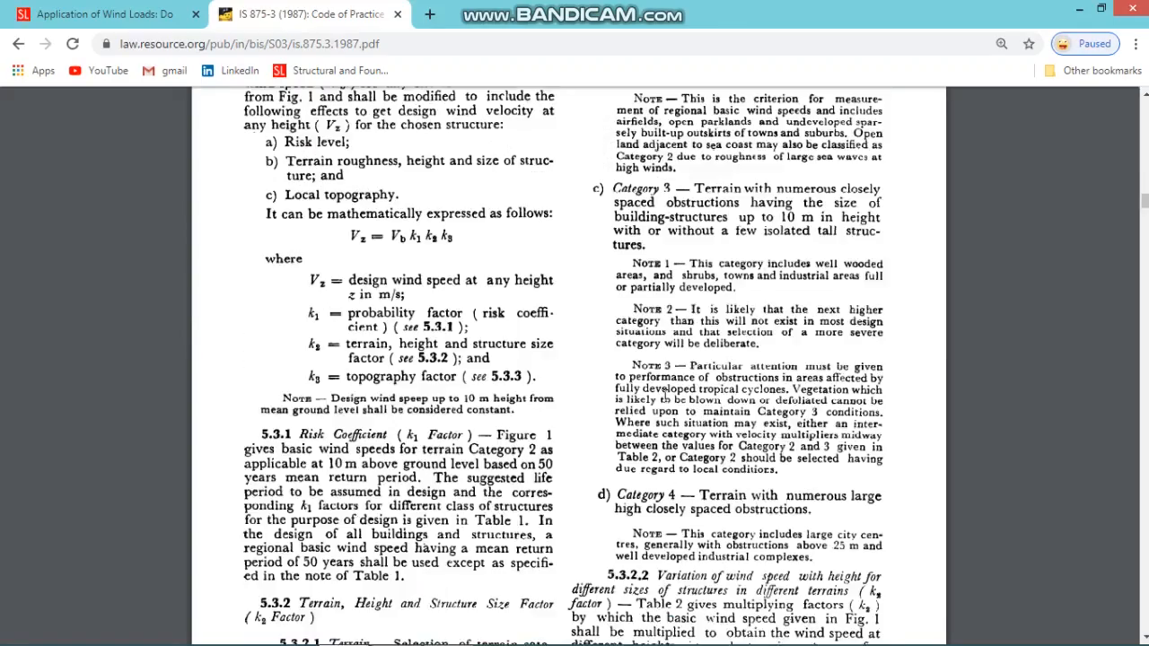
pyautogui.scroll(1, 661, 205)
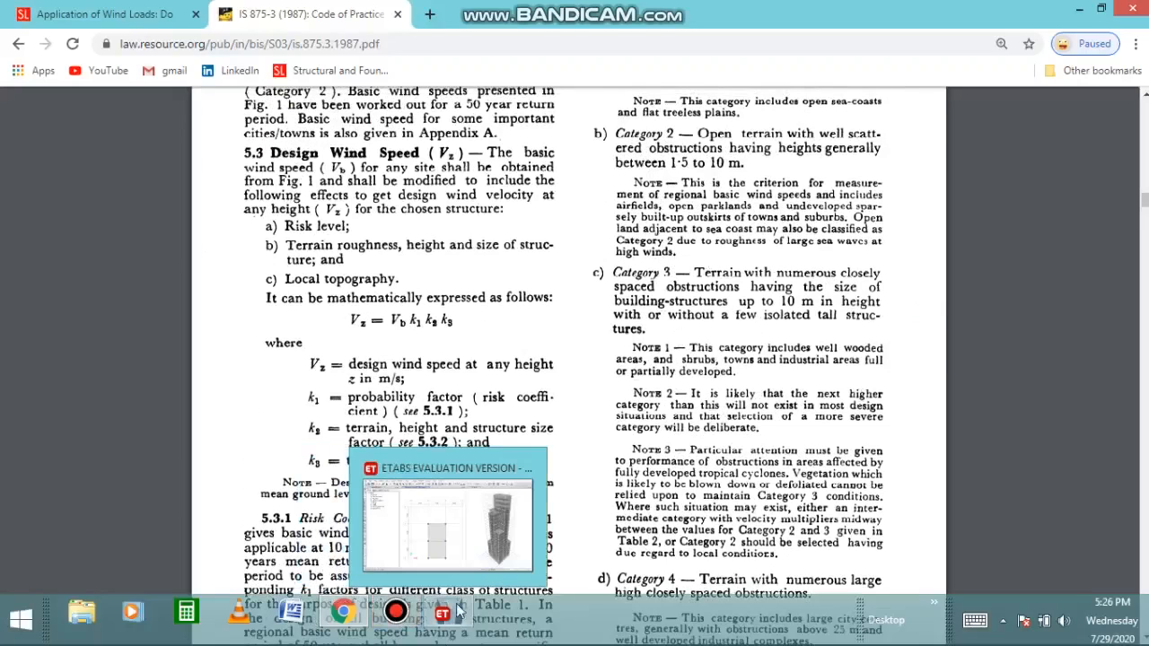
pyautogui.click(461, 609)
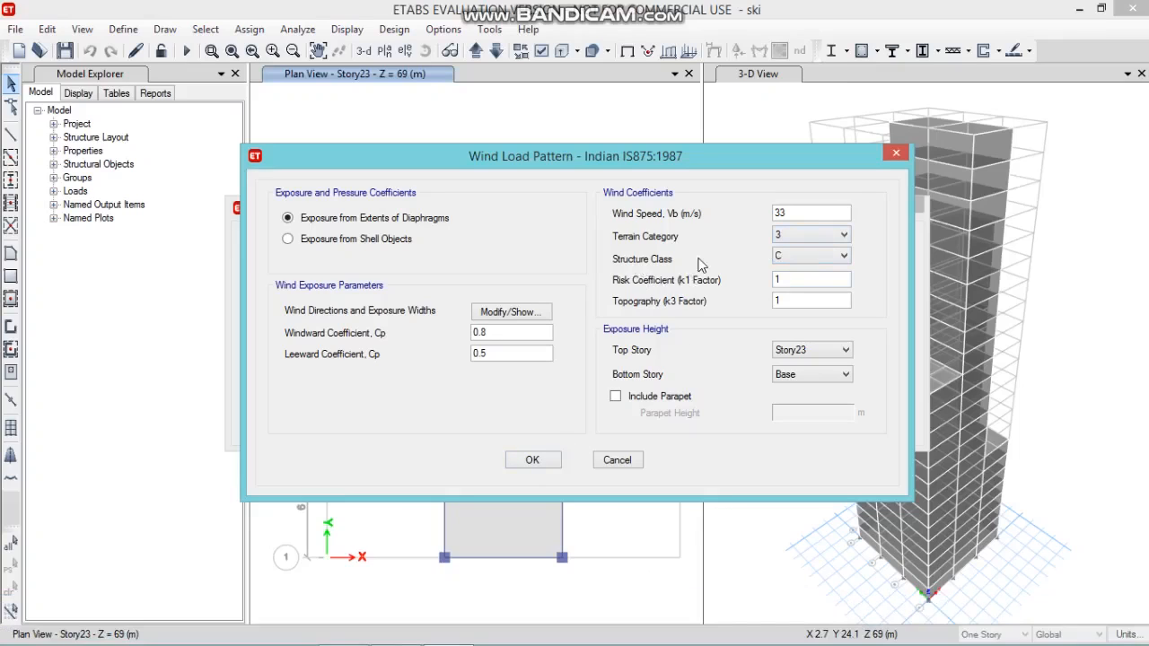
# Consult the structure class A, B and C definitions in the IS 875-3 PDF in Chrome and return to ETABS
pyautogui.moveTo(344, 612)
pyautogui.click(409, 534)
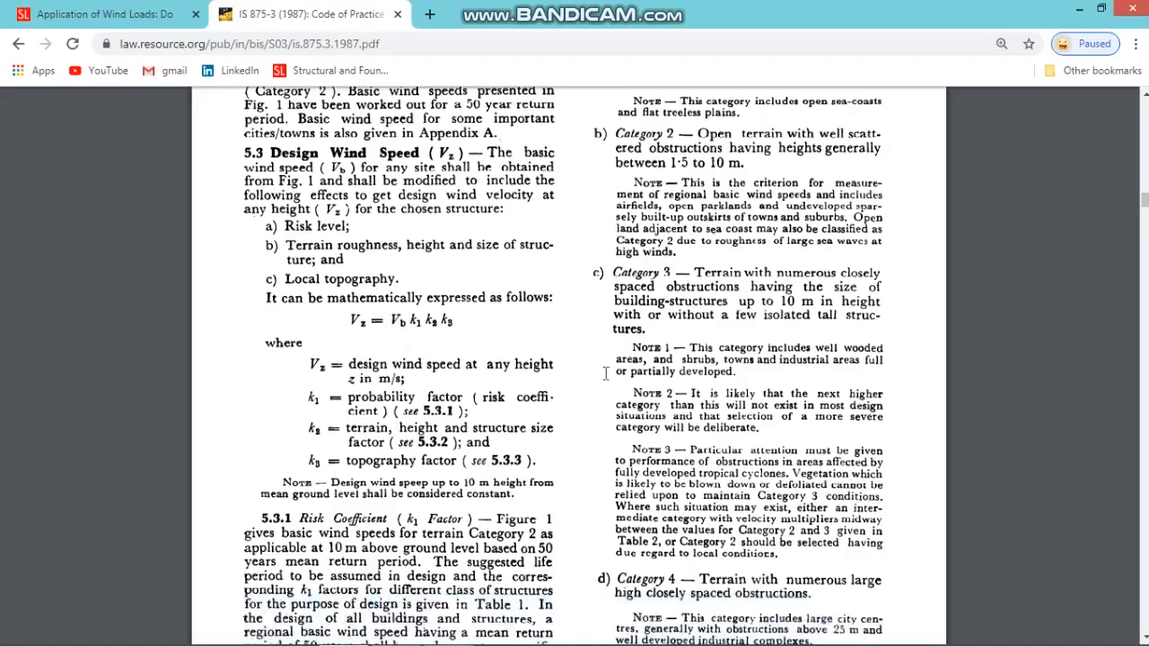
pyautogui.scroll(-1, 615, 368)
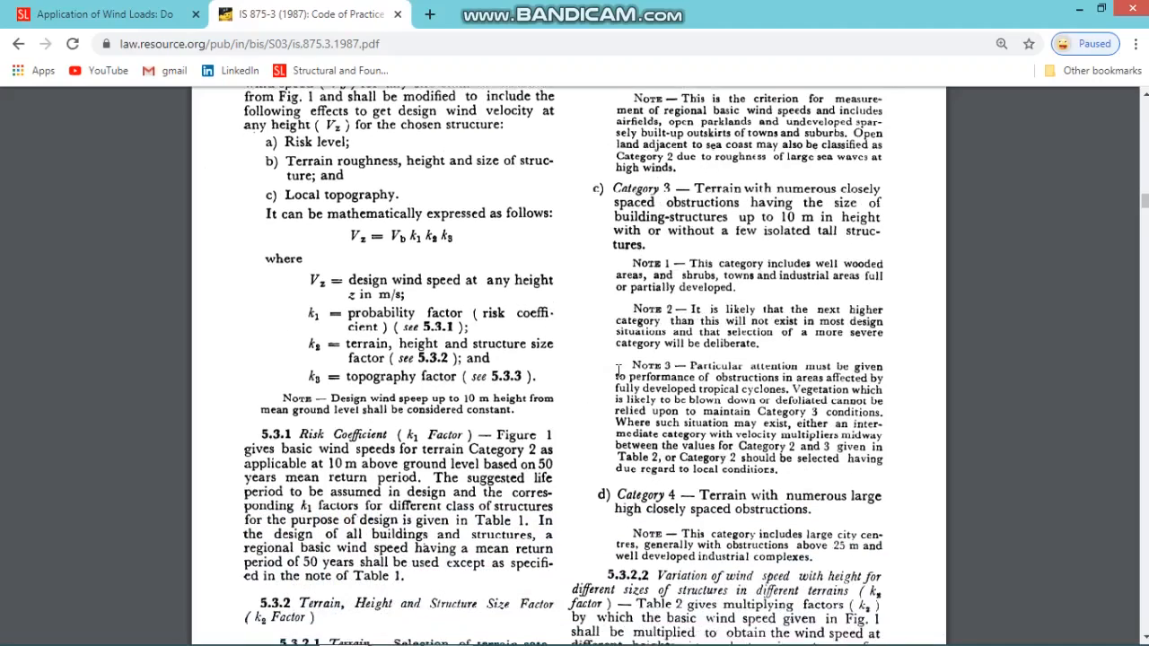
pyautogui.scroll(-3, 618, 369)
pyautogui.scroll(-12, 617, 372)
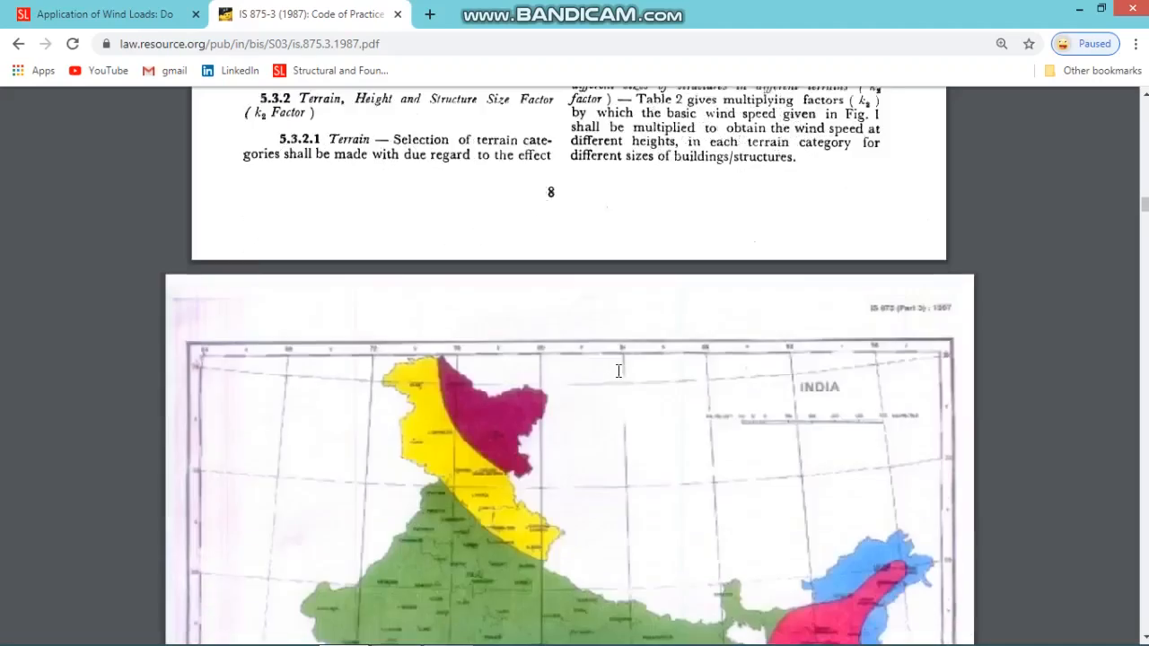
pyautogui.scroll(-17, 617, 378)
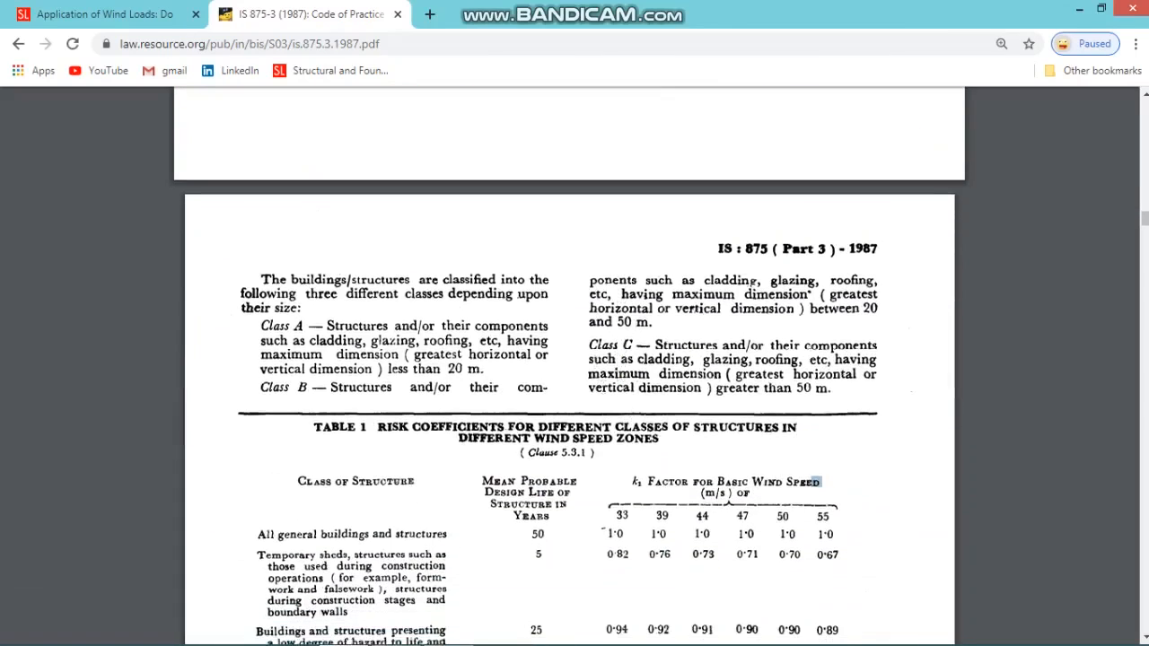
pyautogui.click(442, 614)
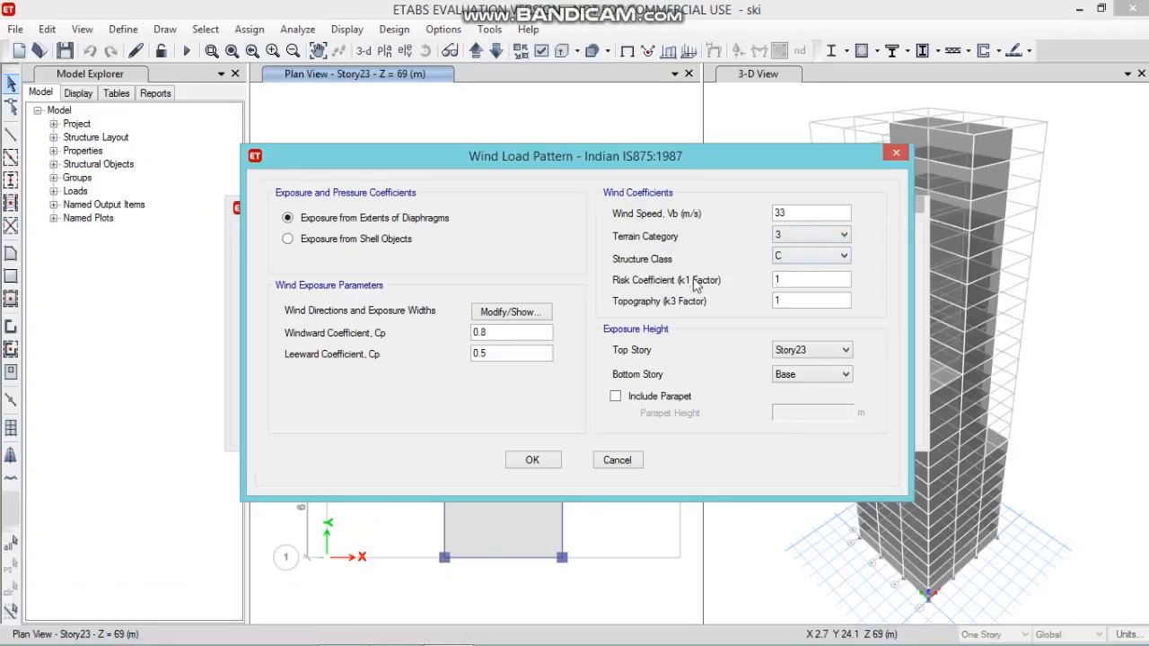
# Examine the k1 risk coefficients in Table 1 of the IS 875-3 PDF in Chrome and switch back to ETABS
pyautogui.click(345, 612)
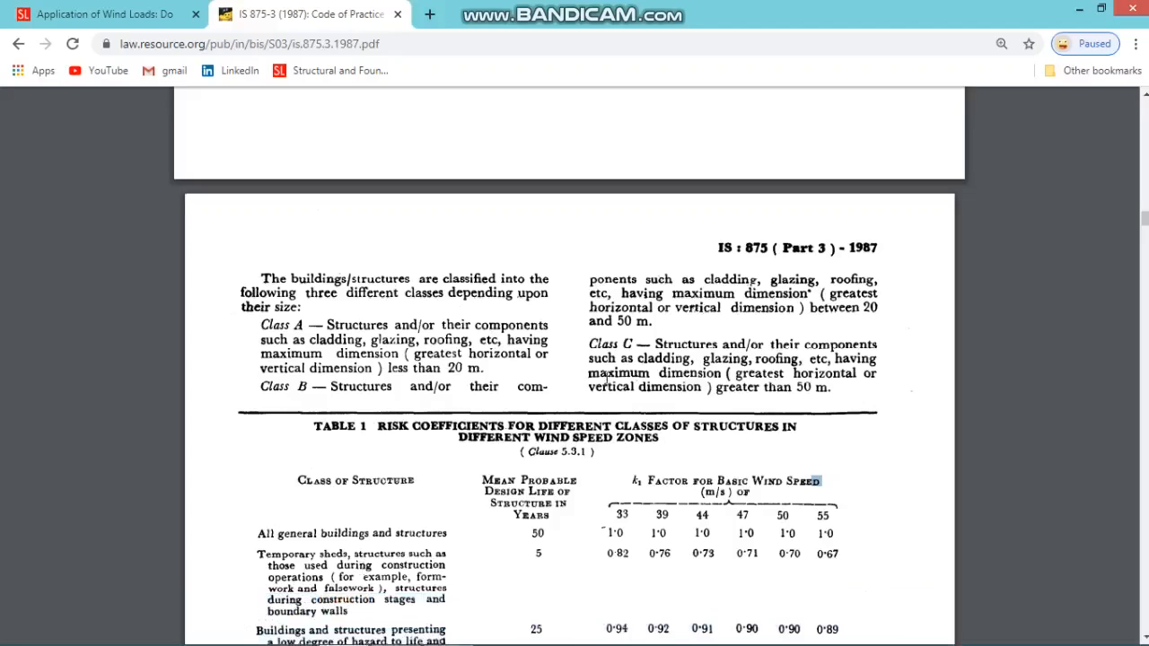
pyautogui.scroll(-2, 596, 389)
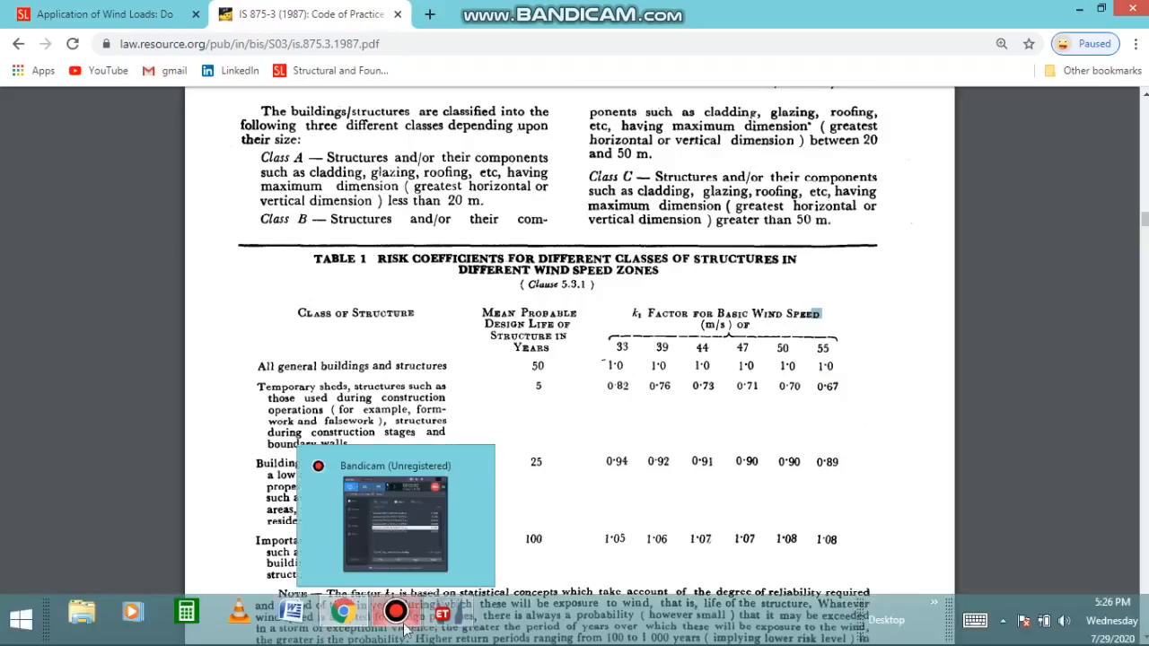
pyautogui.click(420, 619)
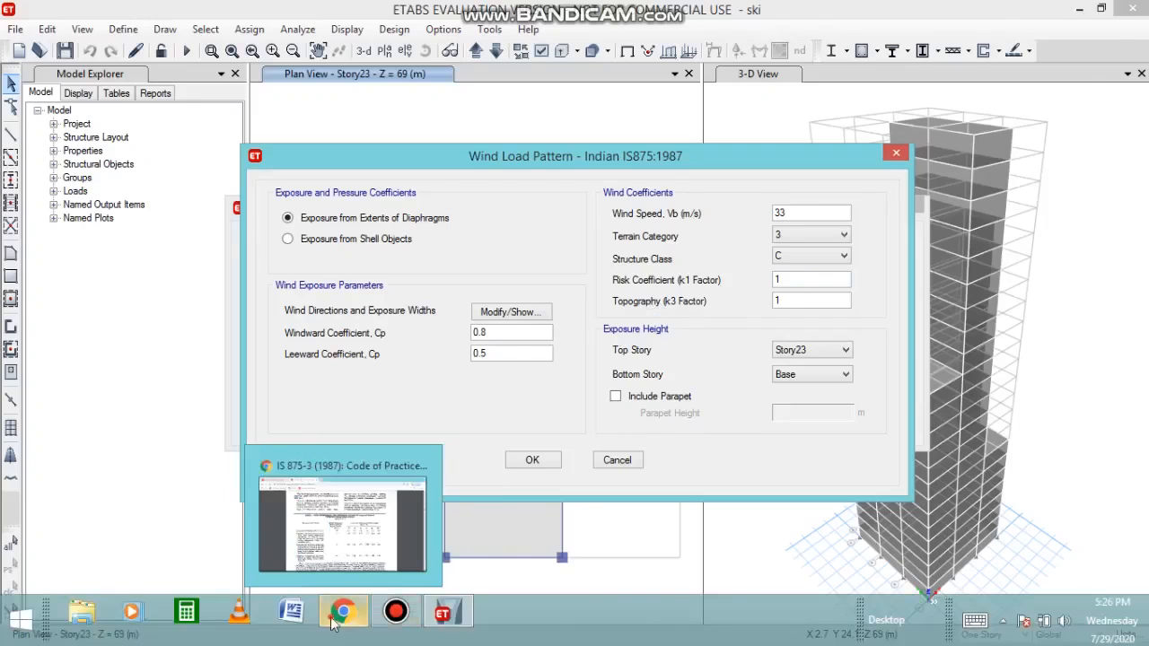
# Check the k3 topography clause 5.3.3 in the IS 875-3 PDF, and accept the wind load parameters and load patterns in ETABS
pyautogui.click(332, 621)
pyautogui.scroll(-8, 530, 412)
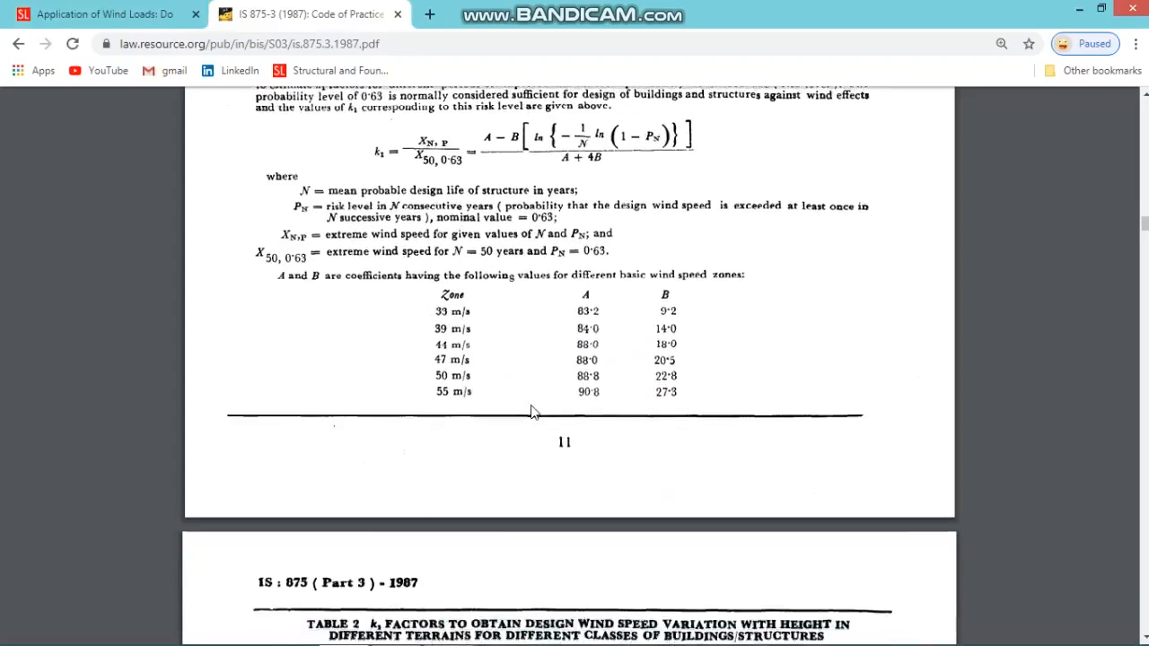
pyautogui.scroll(-10, 531, 412)
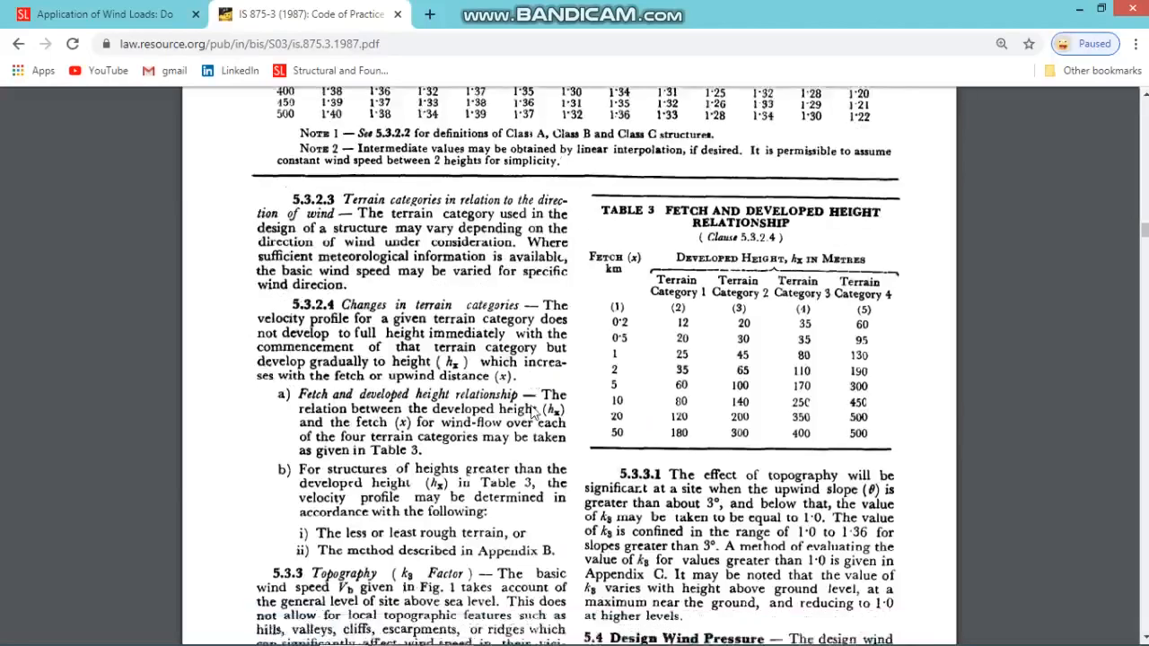
pyautogui.scroll(-3, 530, 408)
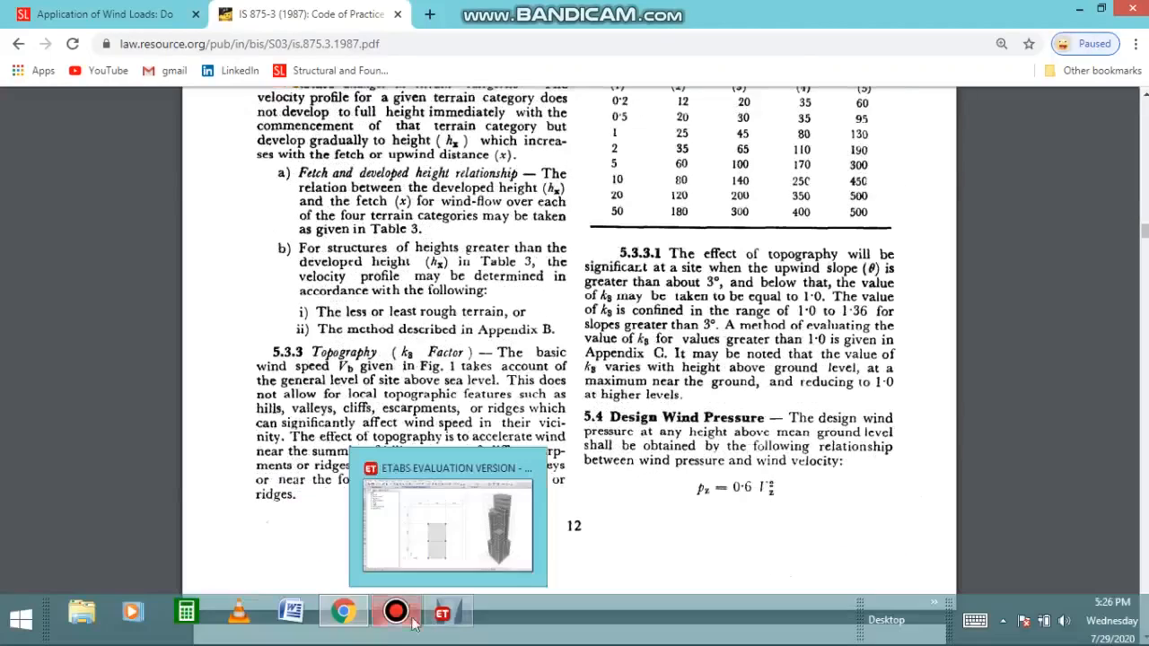
pyautogui.moveTo(350, 621)
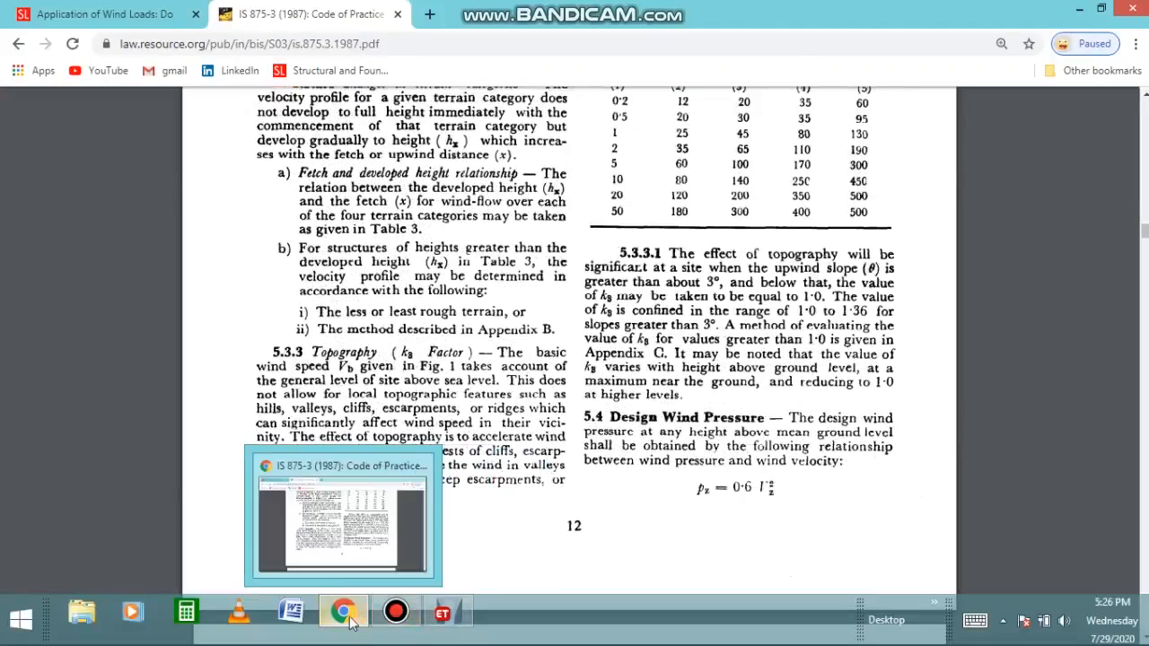
pyautogui.click(442, 612)
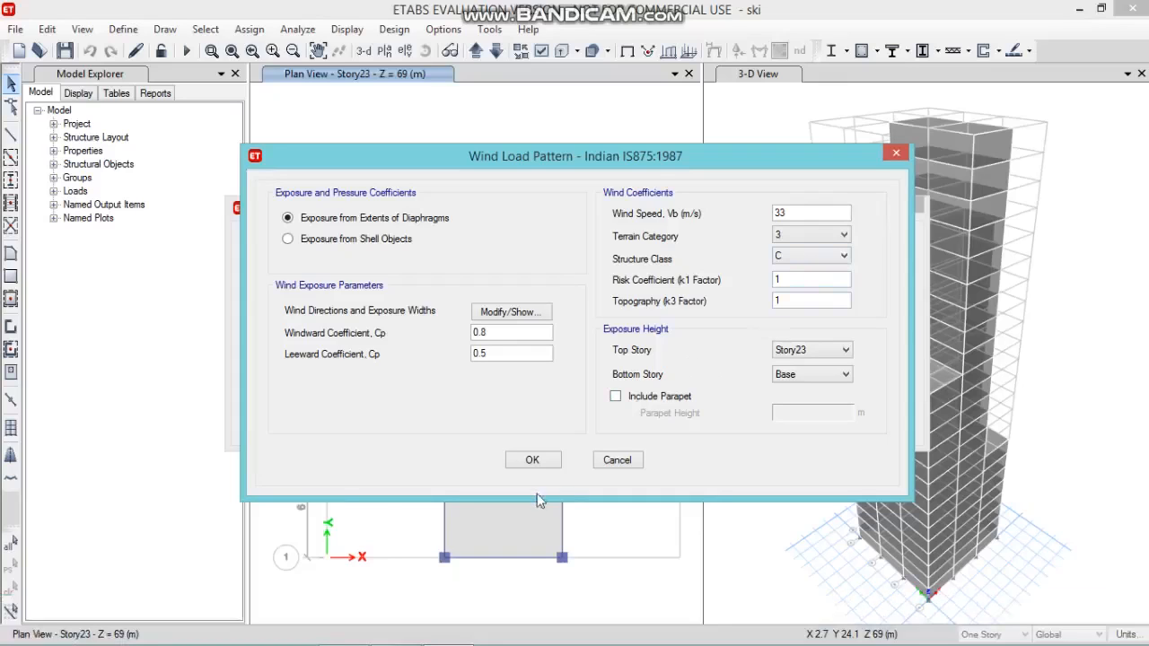
pyautogui.click(532, 460)
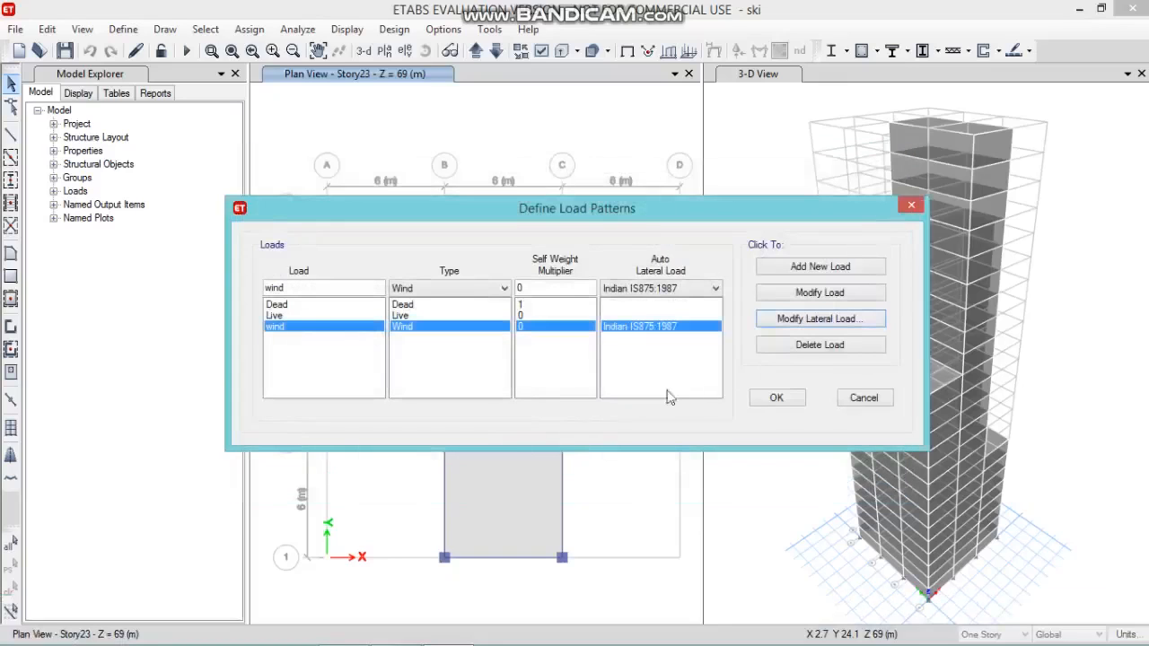
pyautogui.click(777, 401)
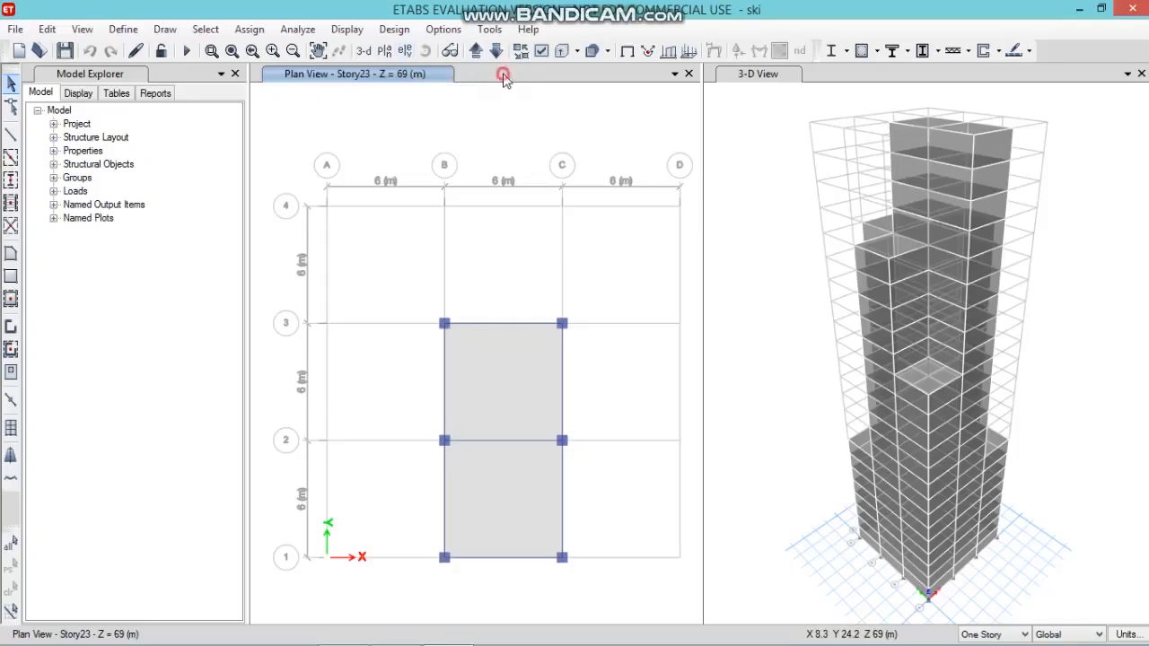
# Display the model's elevation along grid line A in place of the Story23 plan
pyautogui.click(406, 51)
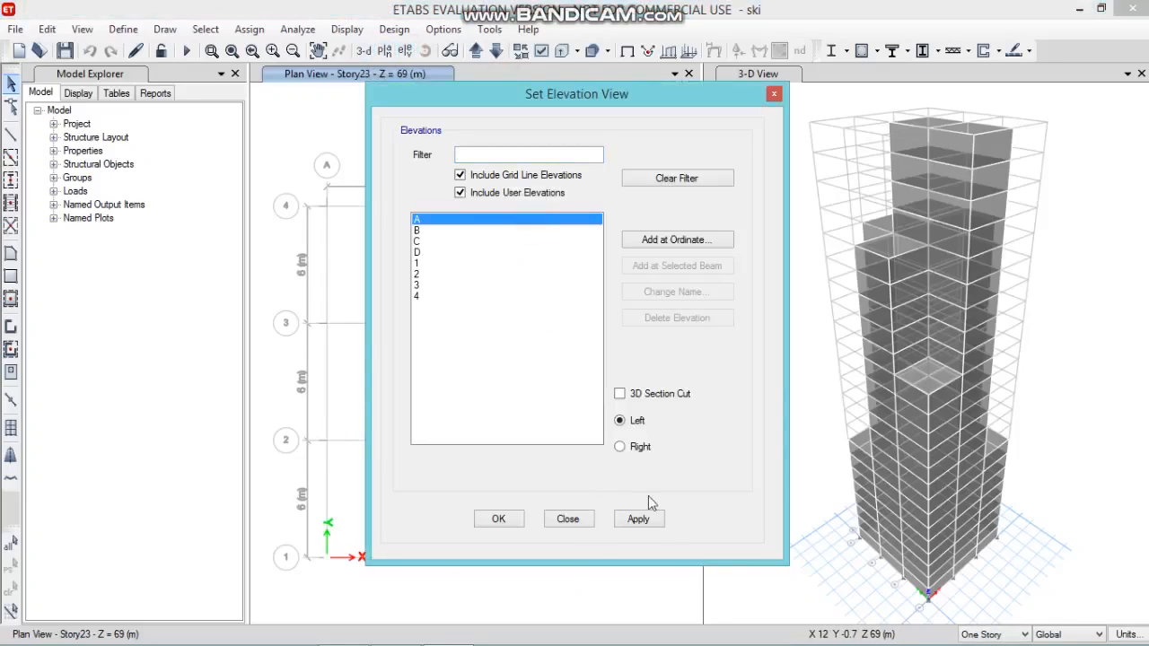
pyautogui.click(648, 527)
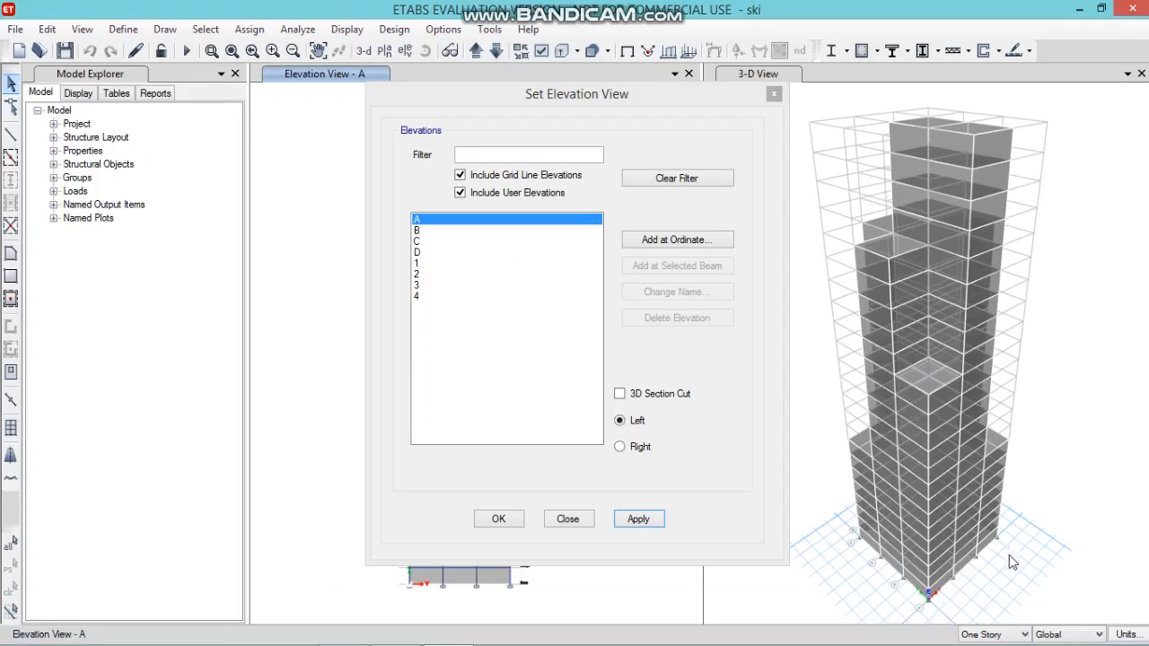
pyautogui.click(498, 521)
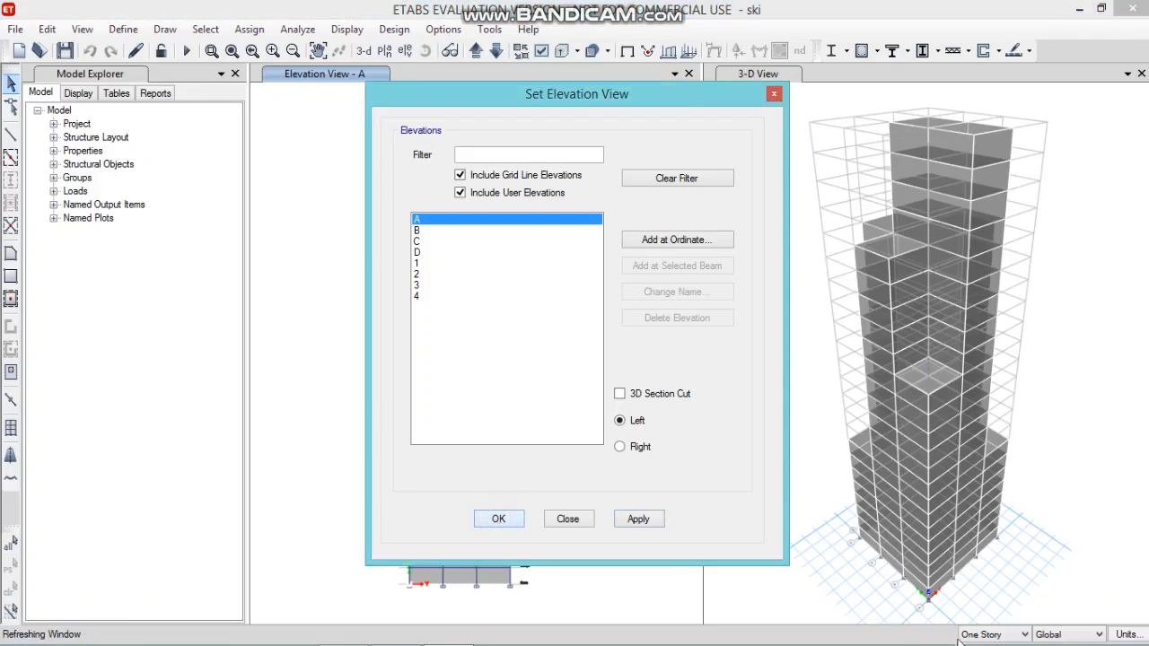
# Set the story scope to All Stories and select the cladding shells in all three bays of elevation A
pyautogui.click(990, 635)
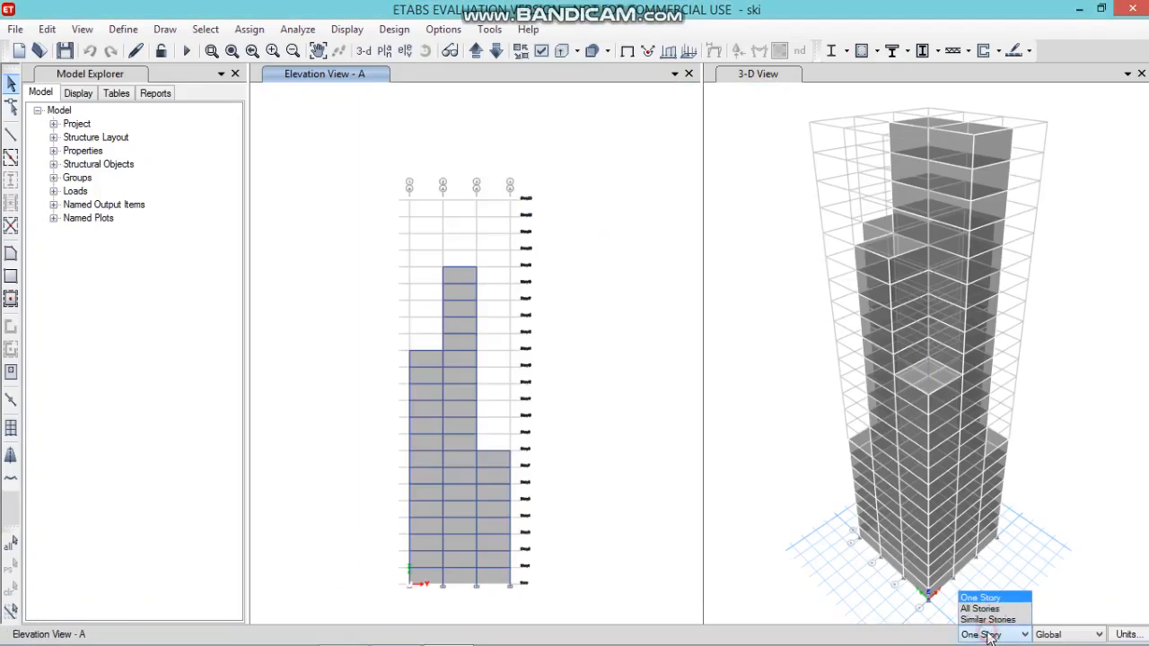
pyautogui.click(980, 609)
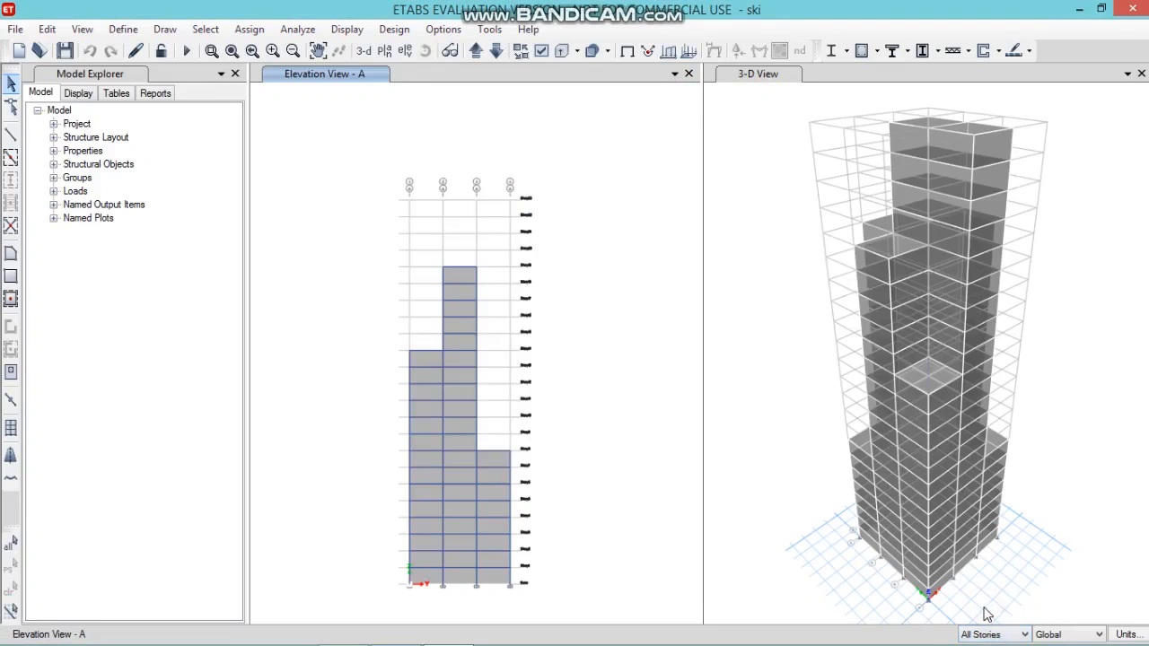
pyautogui.click(431, 362)
pyautogui.click(460, 275)
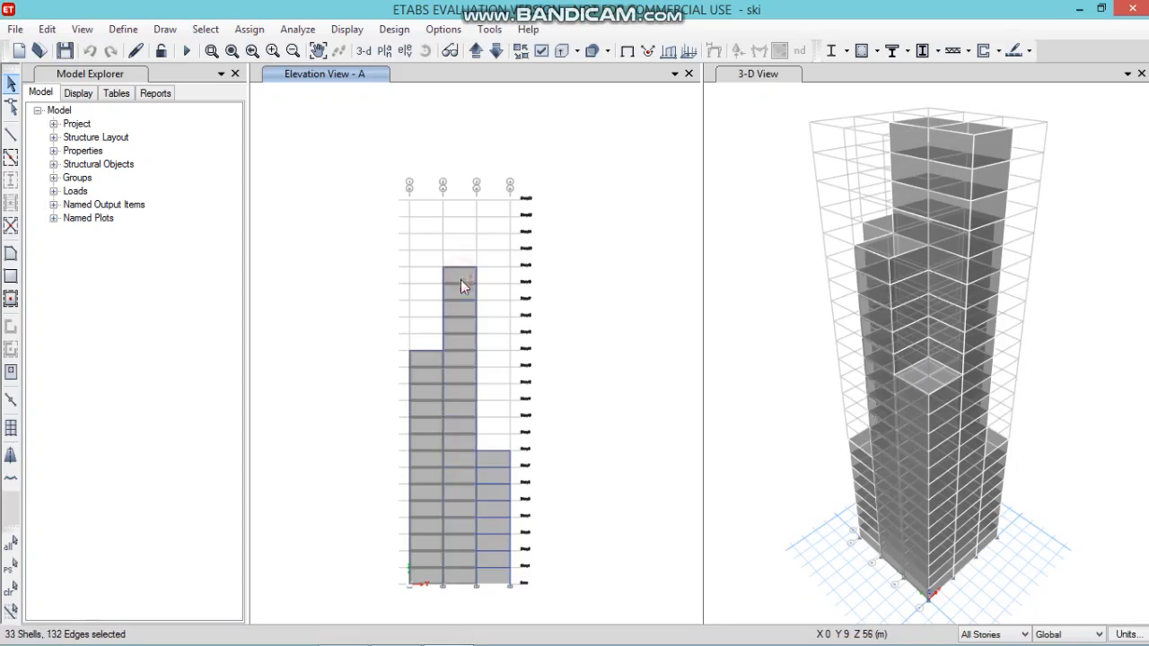
pyautogui.click(493, 465)
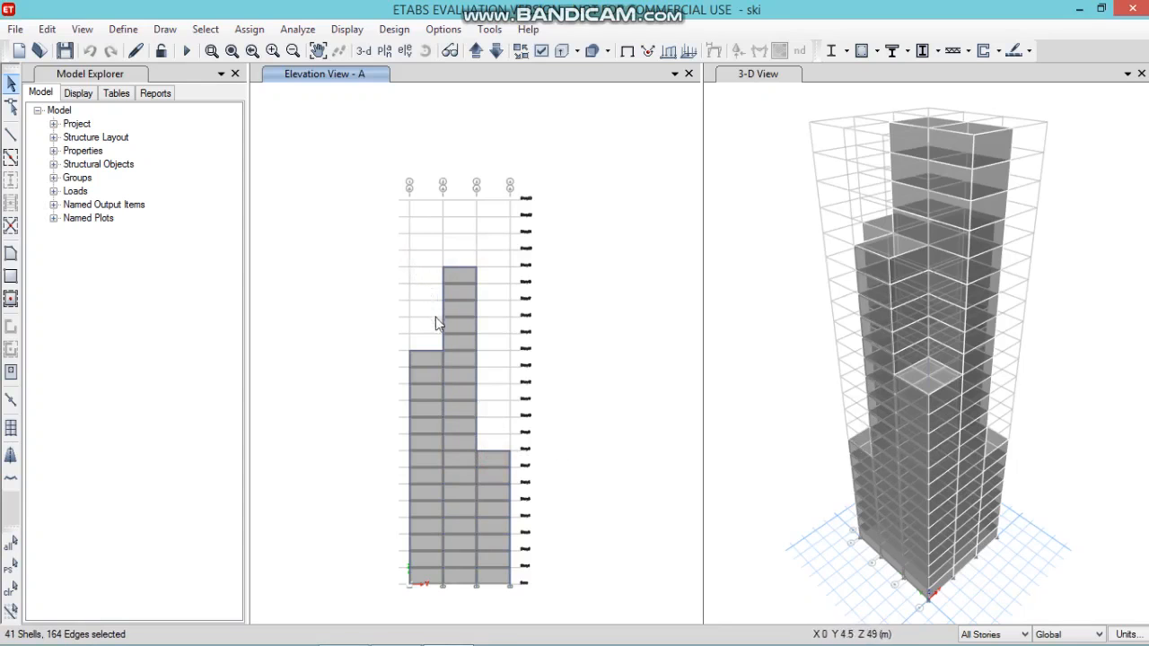
# Examine the Table 4 external pressure coefficients for rectangular clad building walls in the IS 875-3 PDF in Chrome and return to ETABS
pyautogui.moveTo(428, 643)
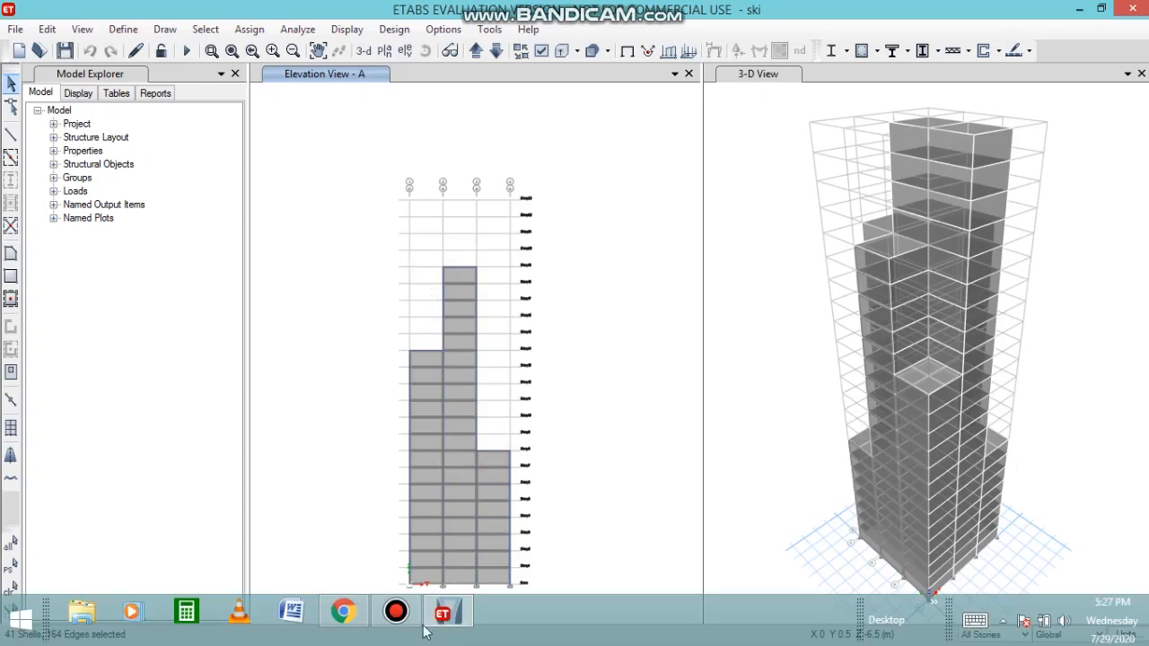
pyautogui.click(344, 612)
pyautogui.scroll(-15, 596, 414)
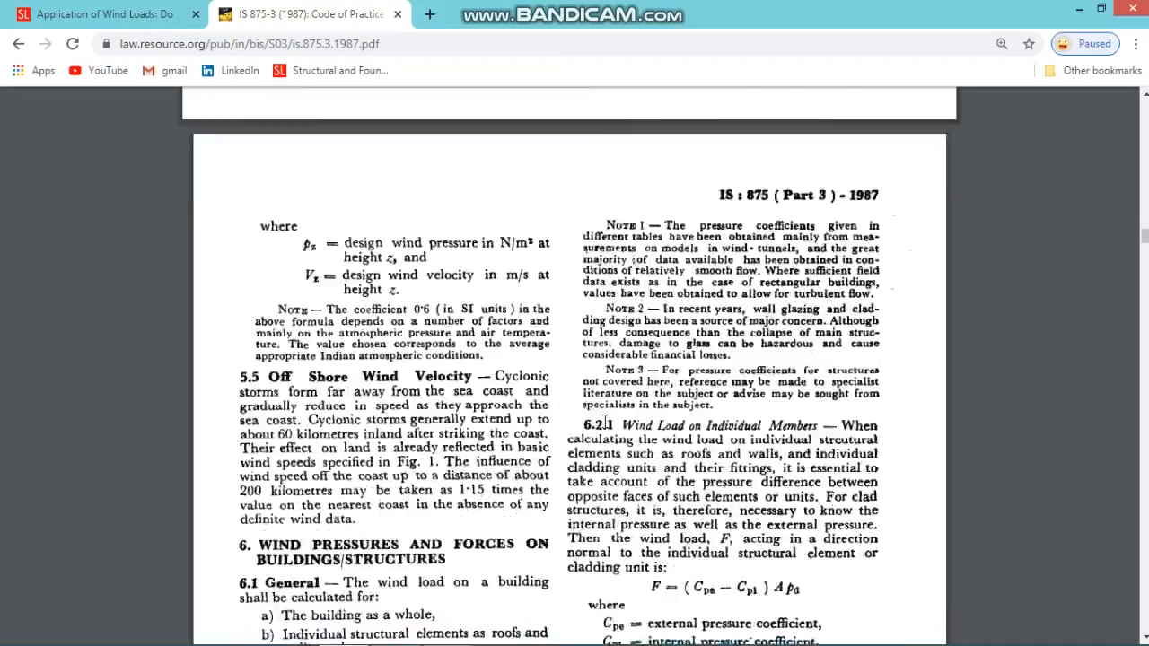
pyautogui.scroll(-3, 605, 421)
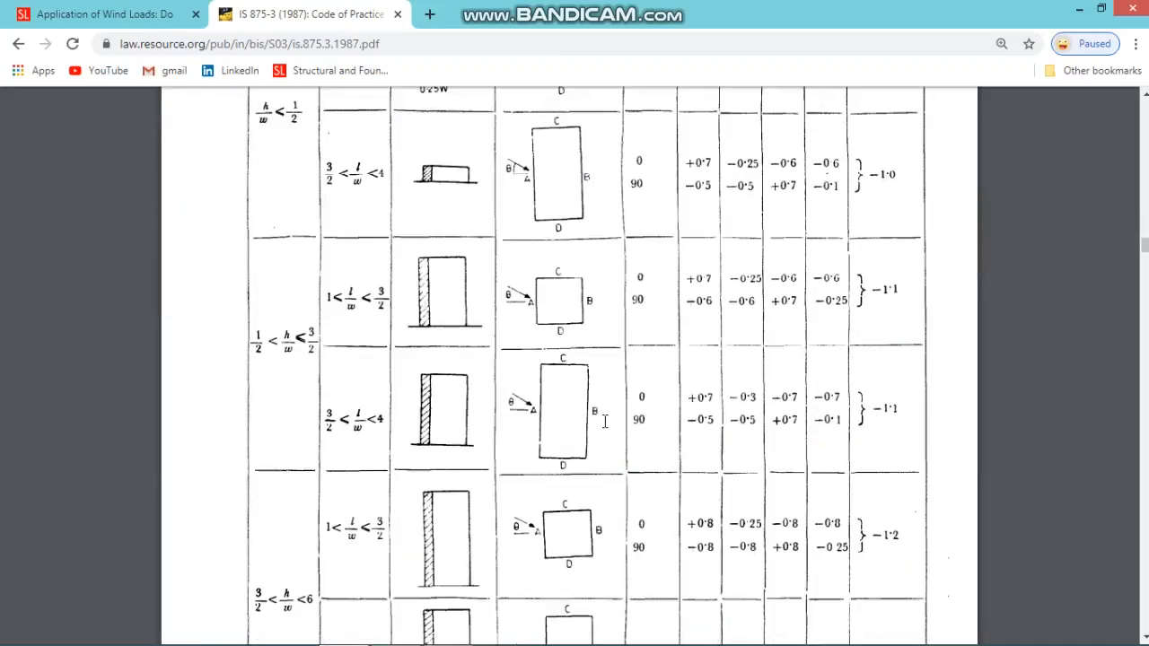
pyautogui.scroll(-2, 605, 421)
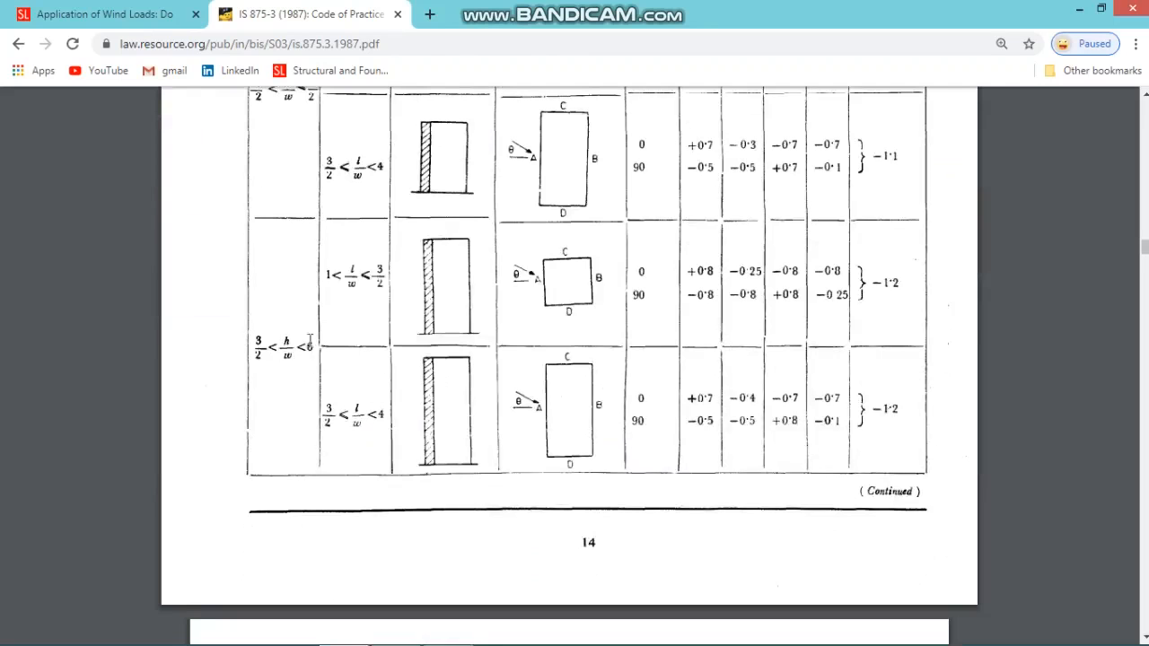
pyautogui.scroll(-6, 287, 355)
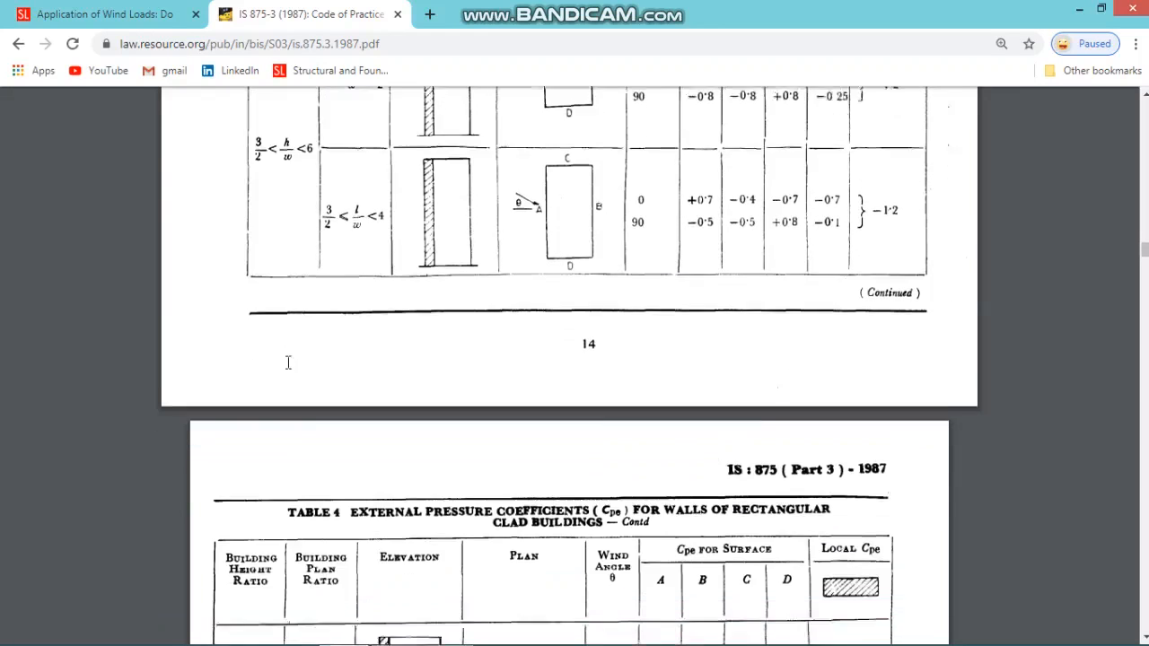
pyautogui.scroll(-2, 288, 361)
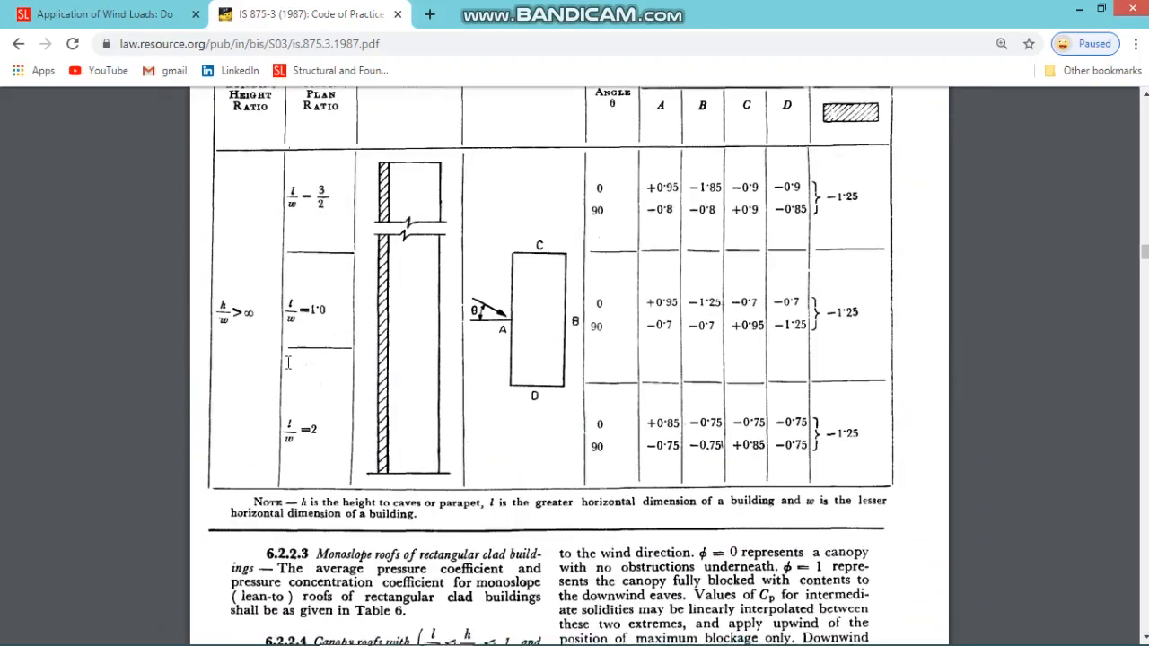
pyautogui.scroll(7, 288, 362)
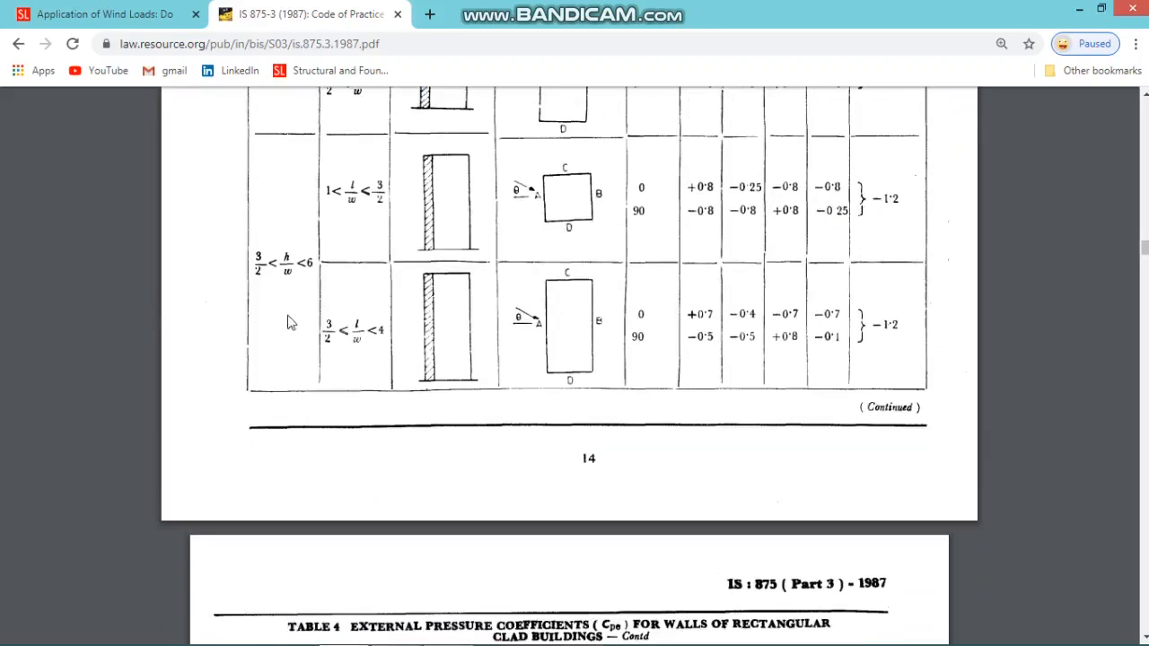
pyautogui.scroll(1, 282, 301)
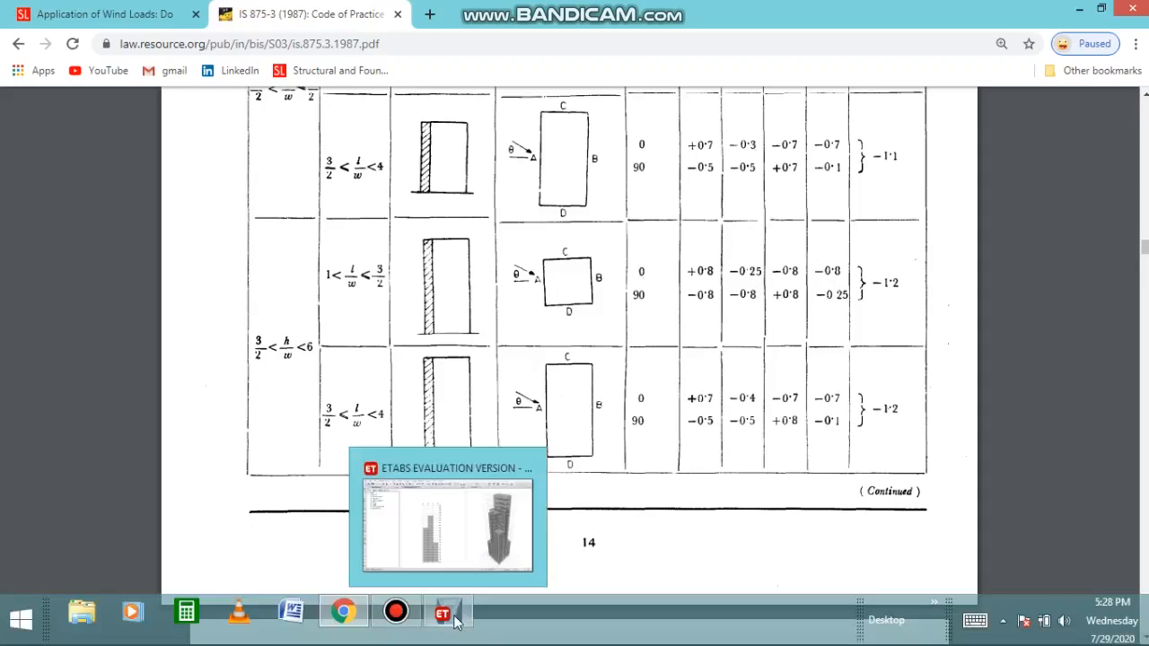
pyautogui.click(446, 617)
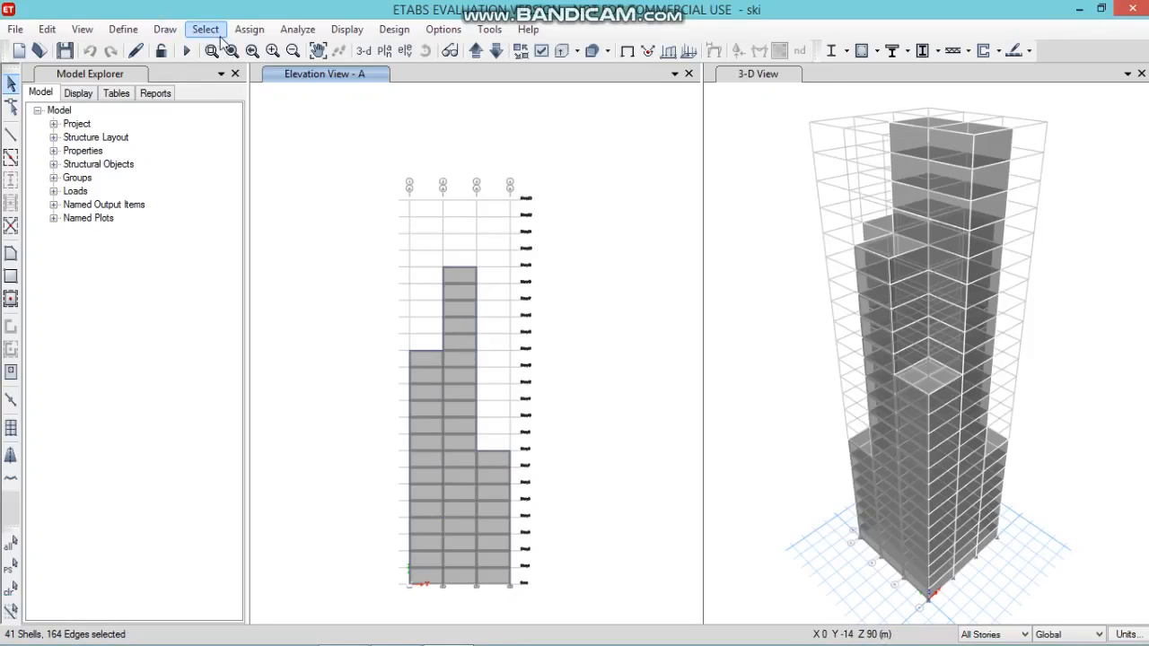
# Assign a windward wind pressure coefficient Cp of 0.8 for the wind load pattern to the selected elevation A shells
pyautogui.click(249, 29)
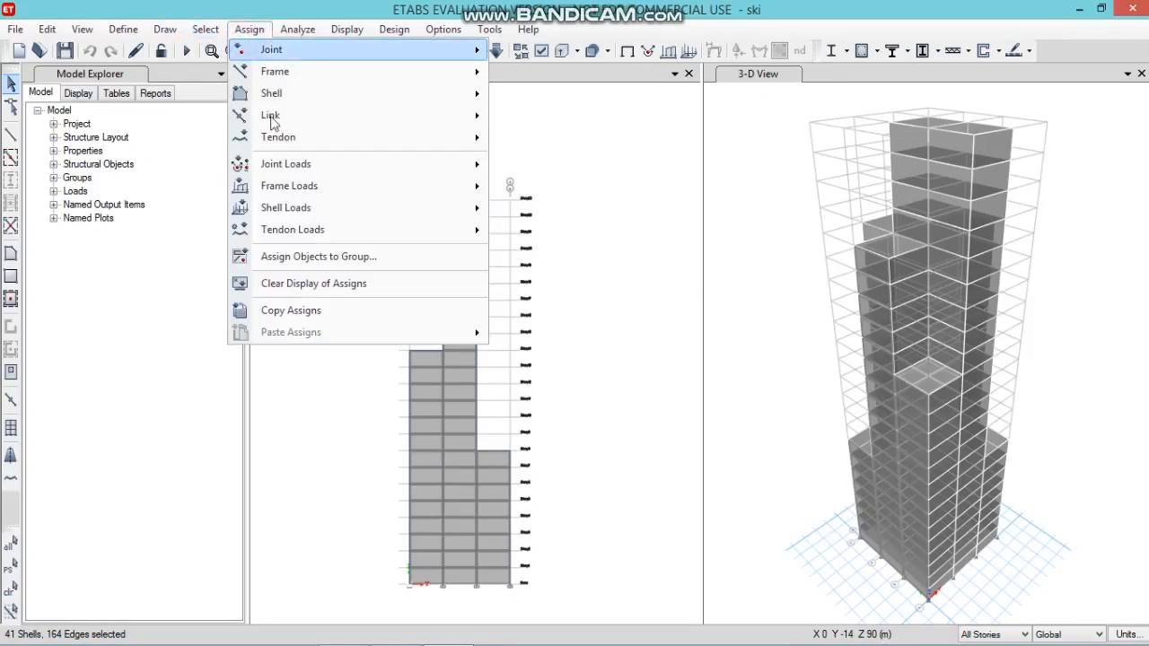
pyautogui.moveTo(310, 208)
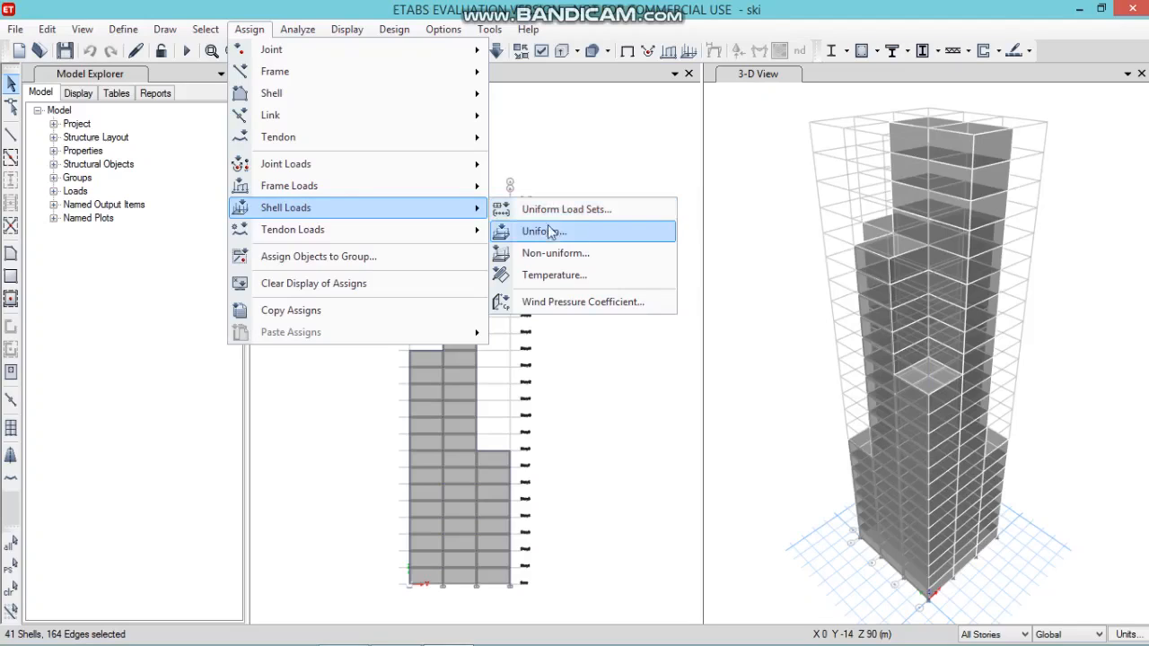
pyautogui.click(560, 306)
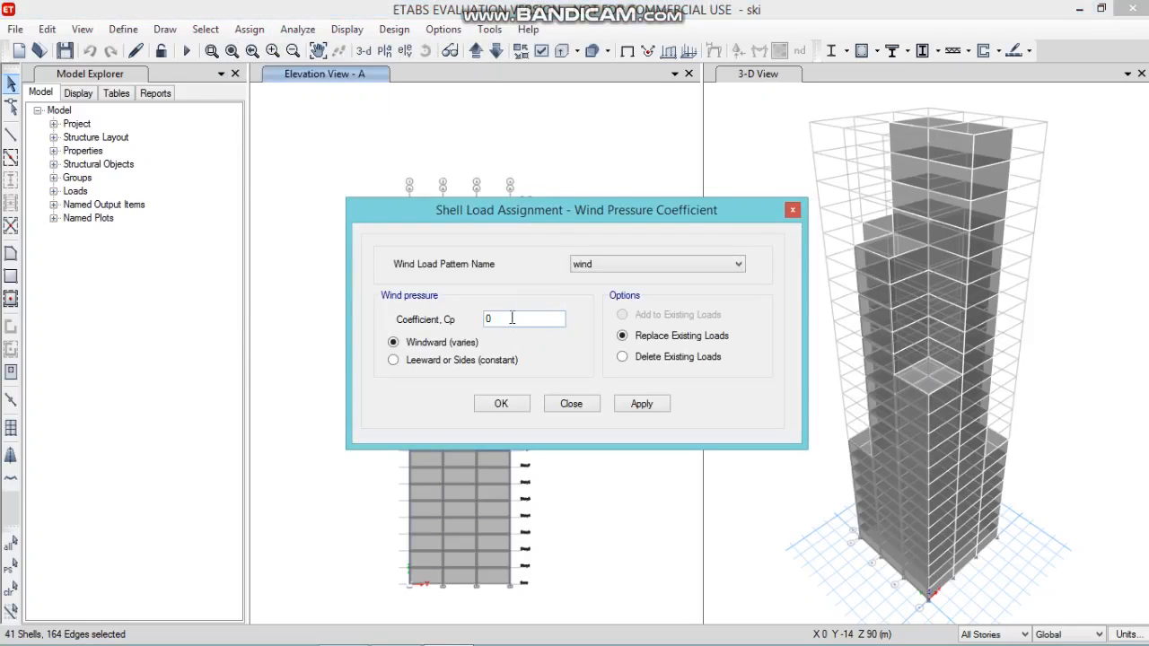
pyautogui.moveTo(510, 318); pyautogui.dragTo(473, 320)
pyautogui.write('0')
pyautogui.click(642, 404)
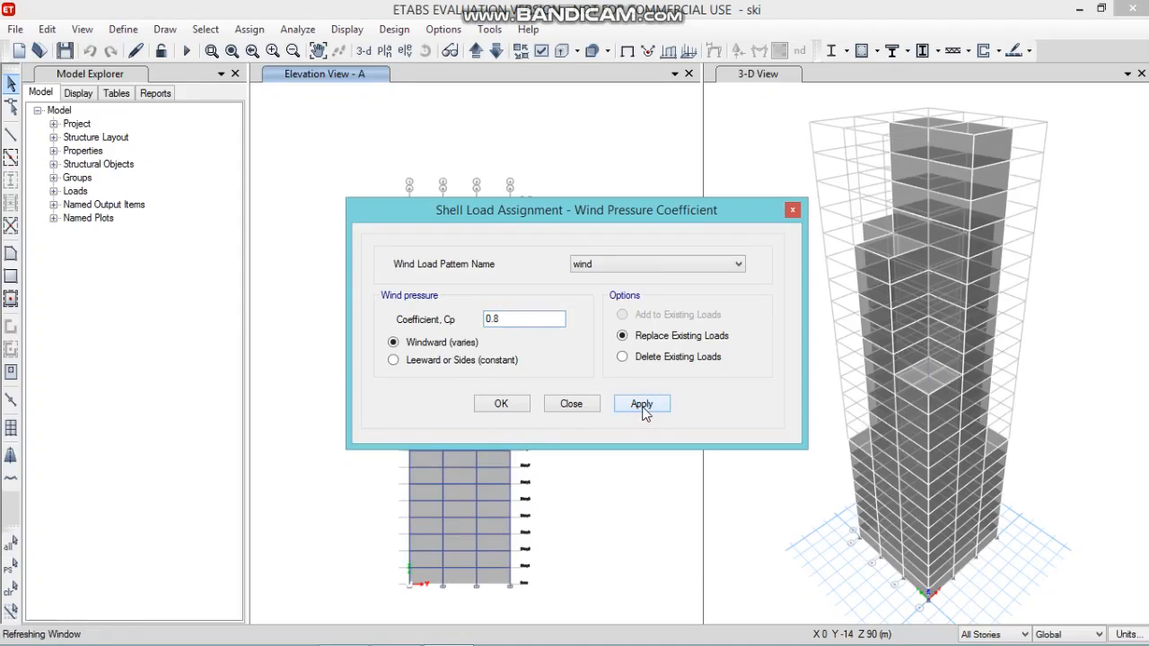
pyautogui.click(525, 410)
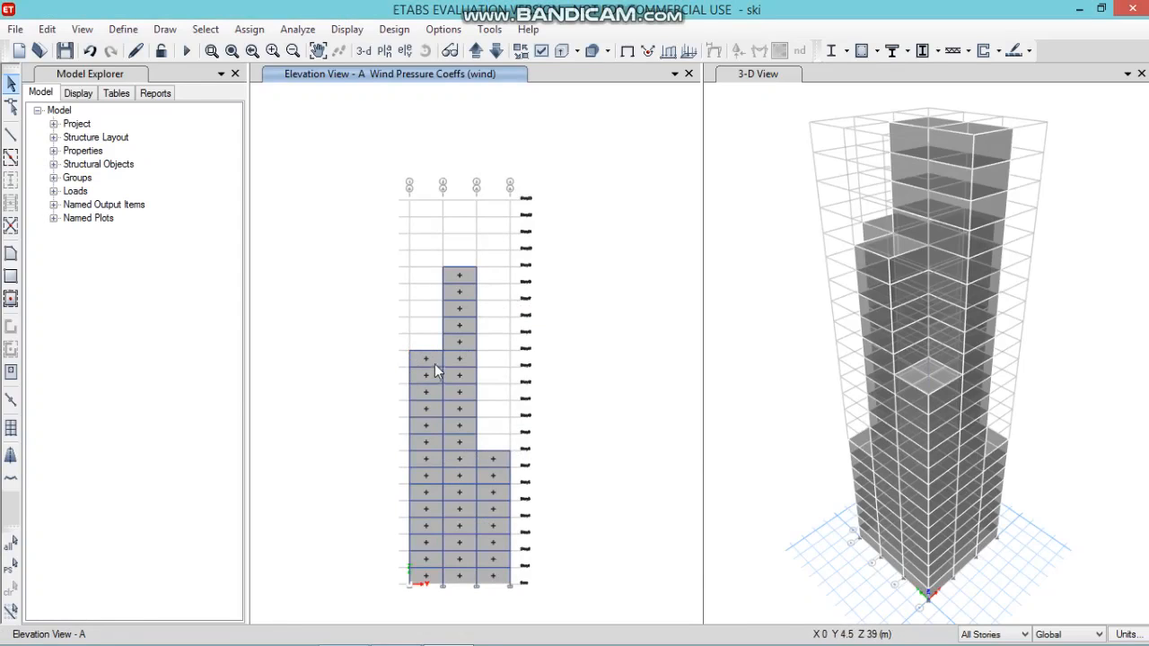
# Switch the elevation view to grid line B
pyautogui.click(404, 52)
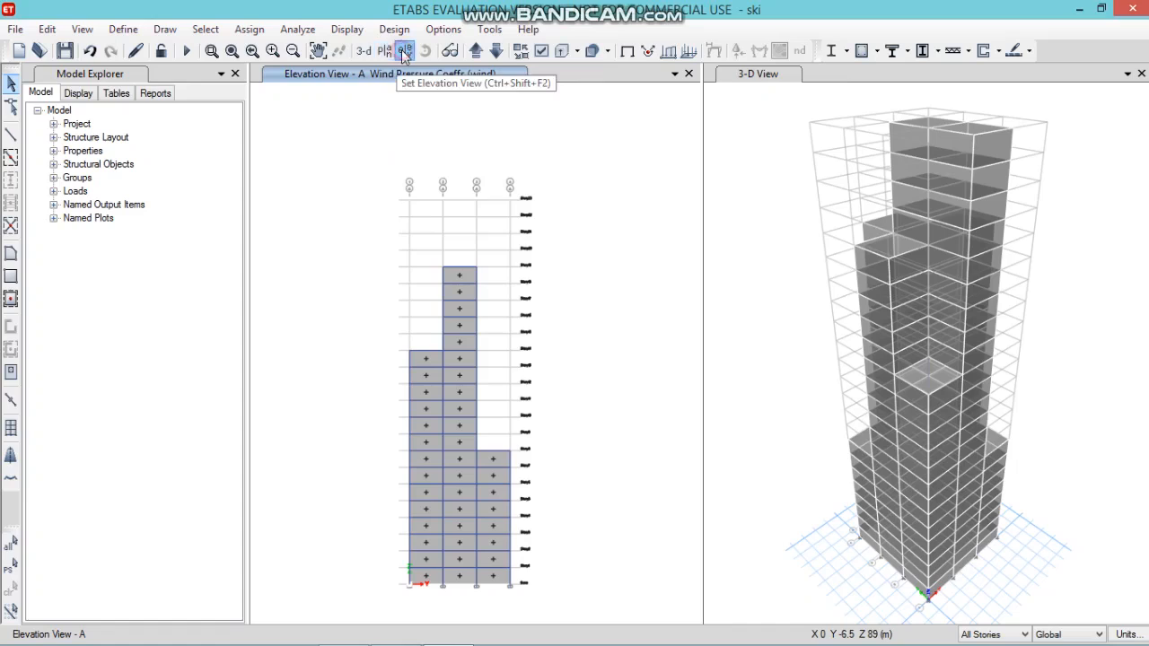
pyautogui.click(468, 233)
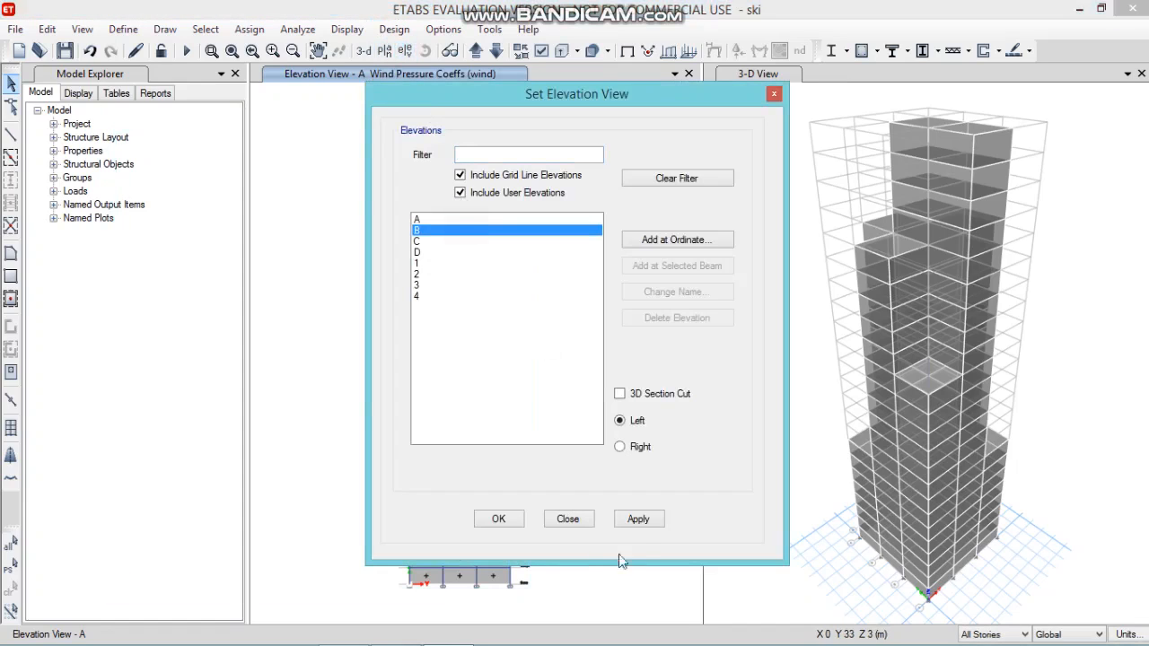
pyautogui.click(637, 518)
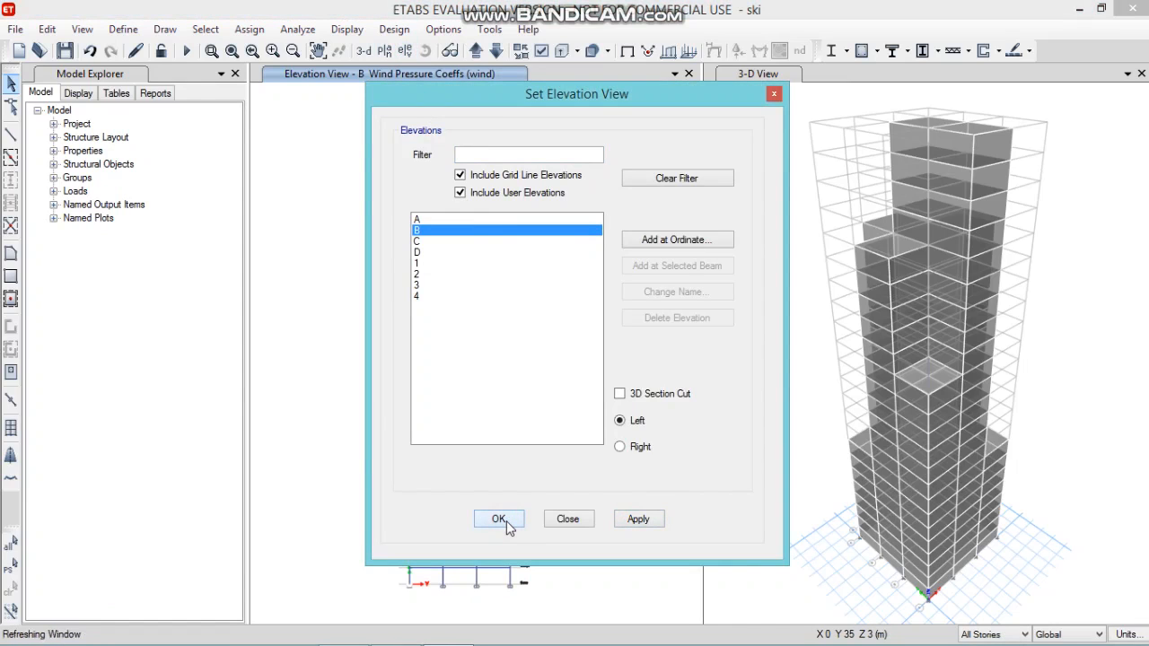
pyautogui.click(500, 520)
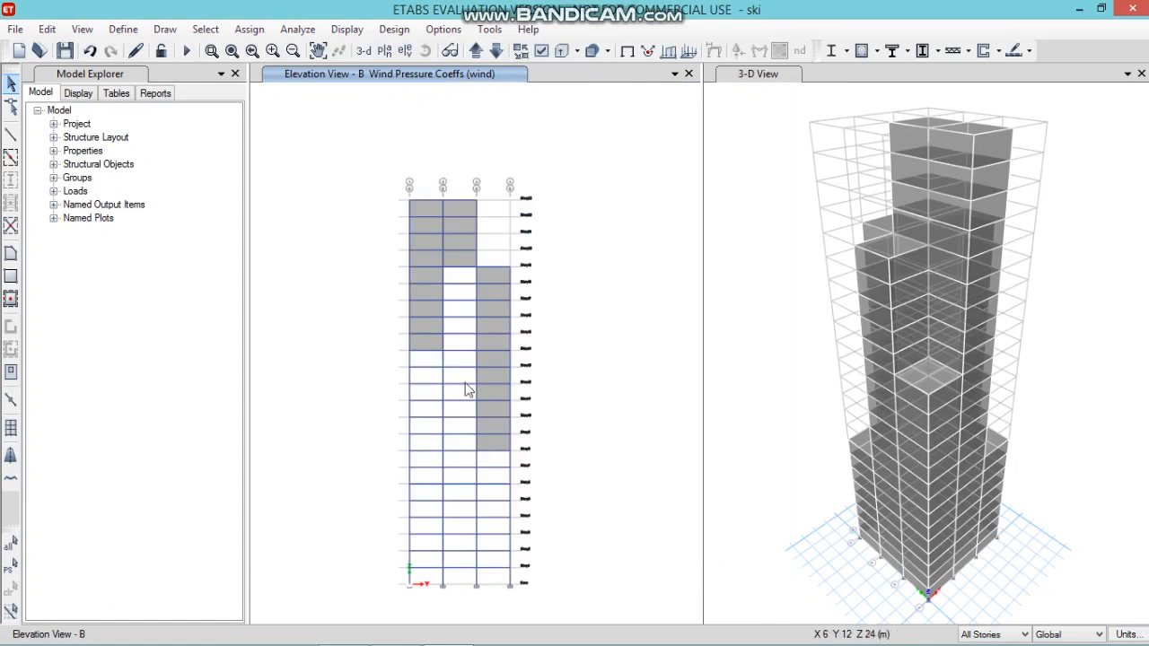
# Select the cladding shells in all three bays of elevation B and assign them the wind pattern's windward Cp of 0.8
pyautogui.click(424, 206)
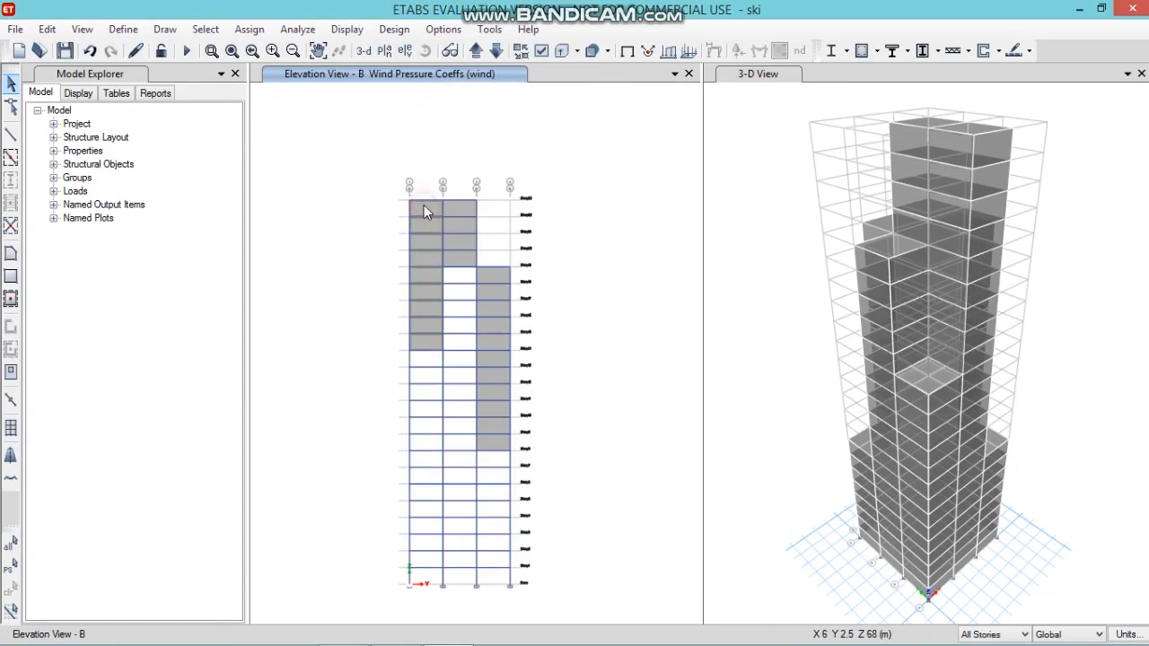
pyautogui.click(455, 208)
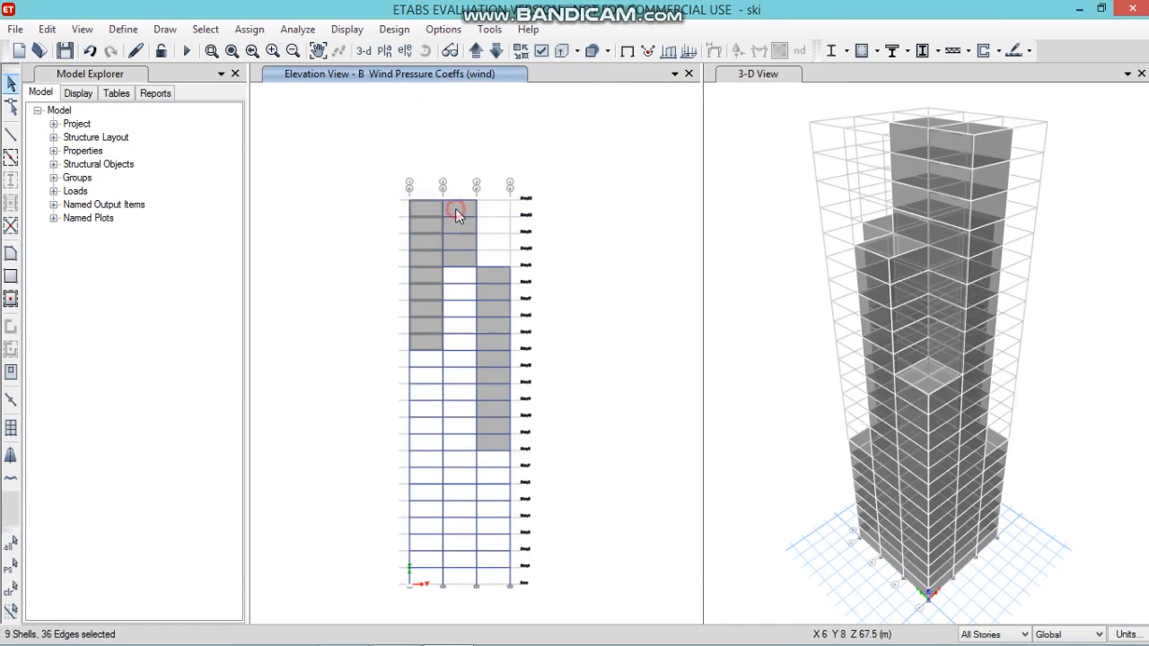
pyautogui.click(494, 273)
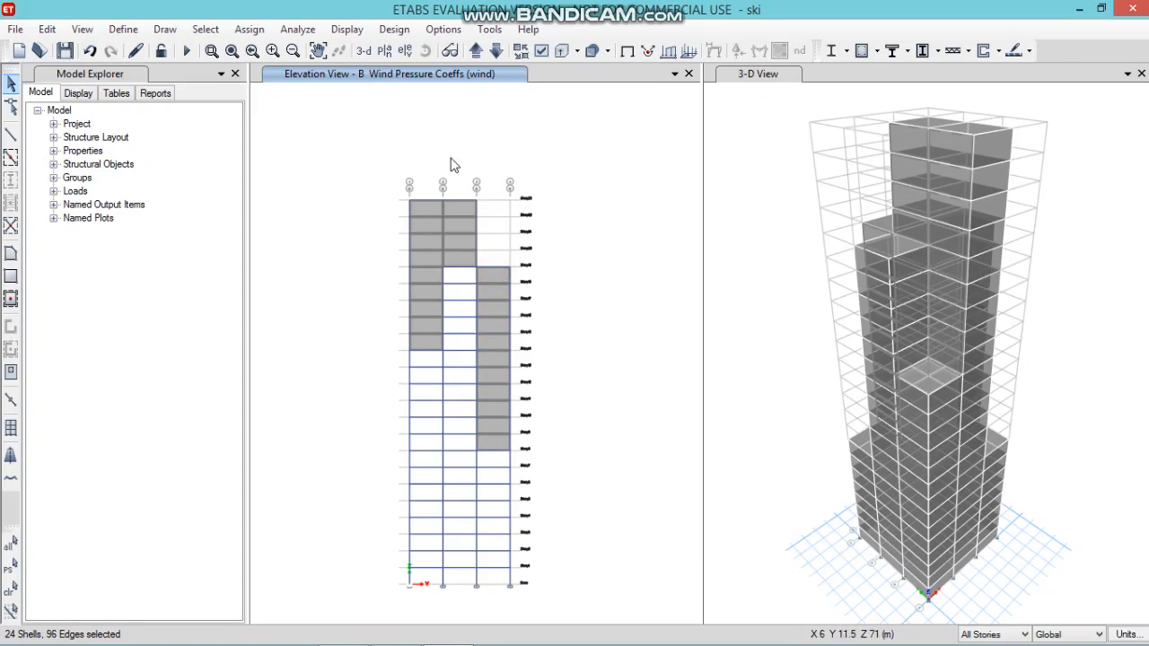
pyautogui.click(248, 29)
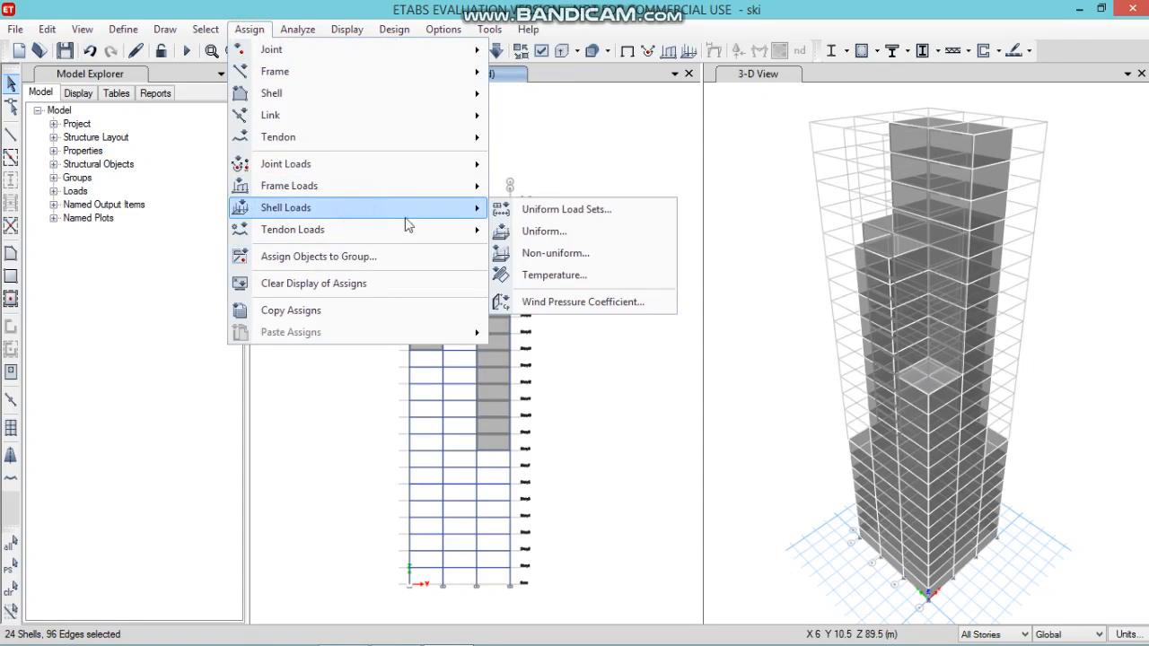
pyautogui.moveTo(480, 208)
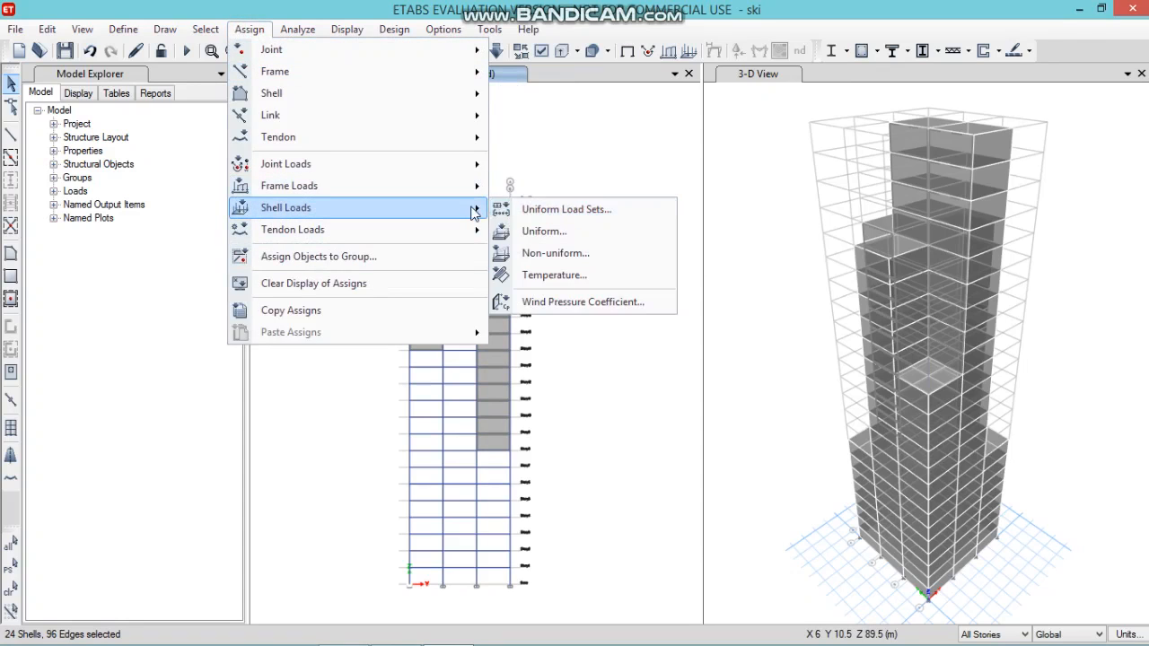
pyautogui.click(554, 311)
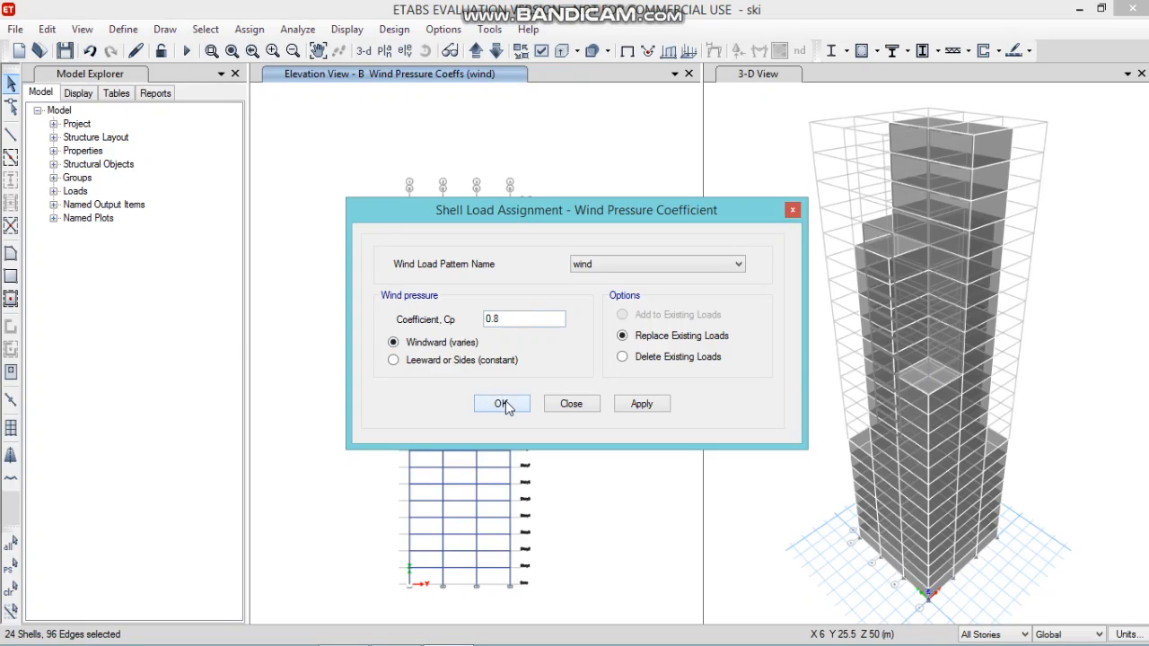
pyautogui.click(632, 408)
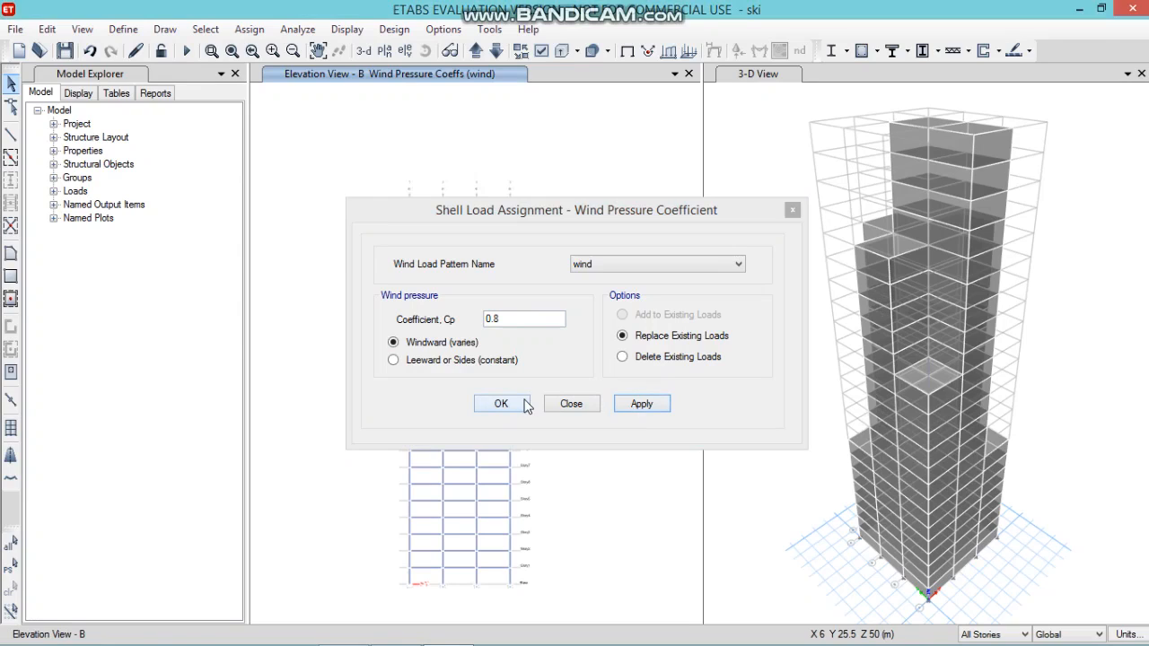
pyautogui.click(526, 405)
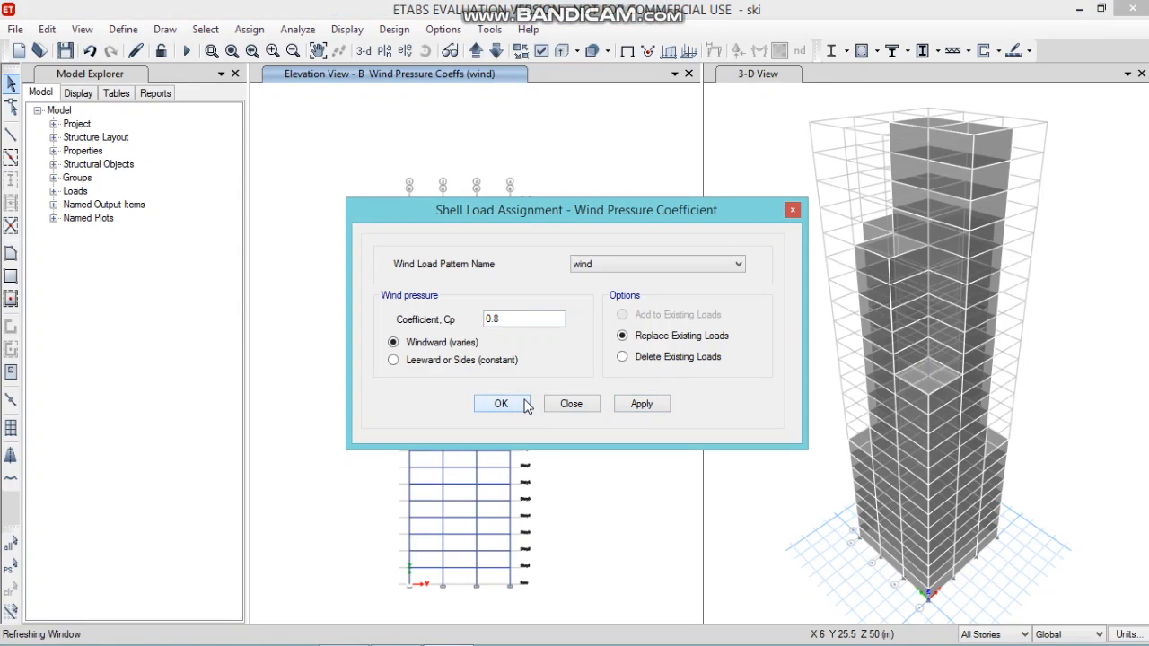
pyautogui.click(571, 403)
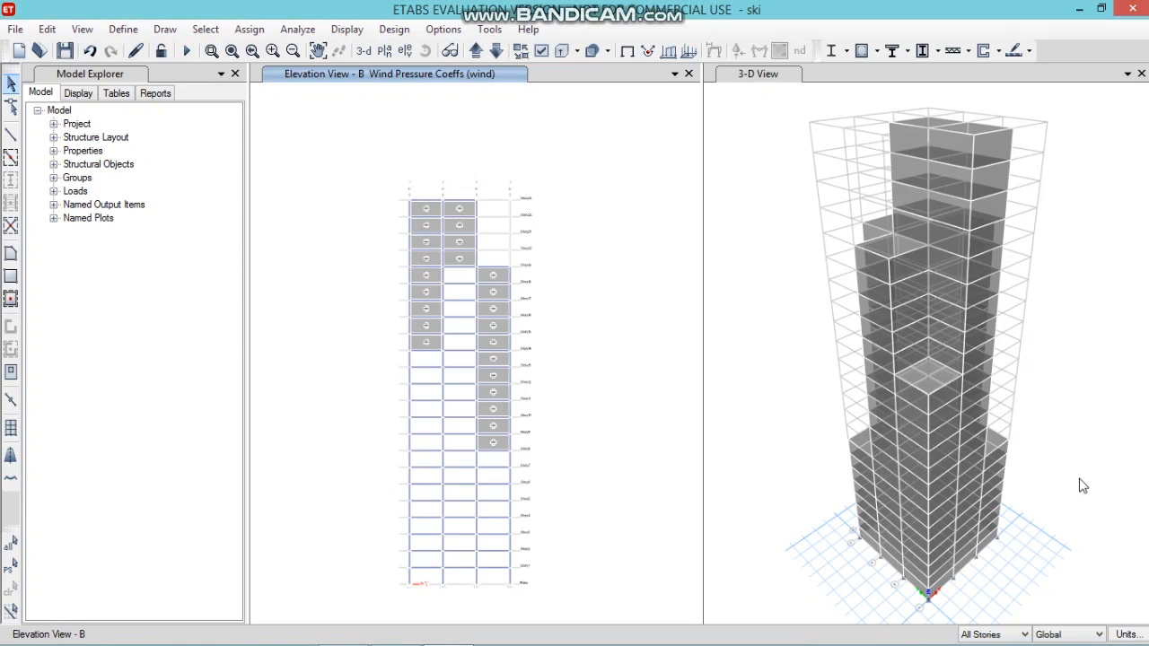
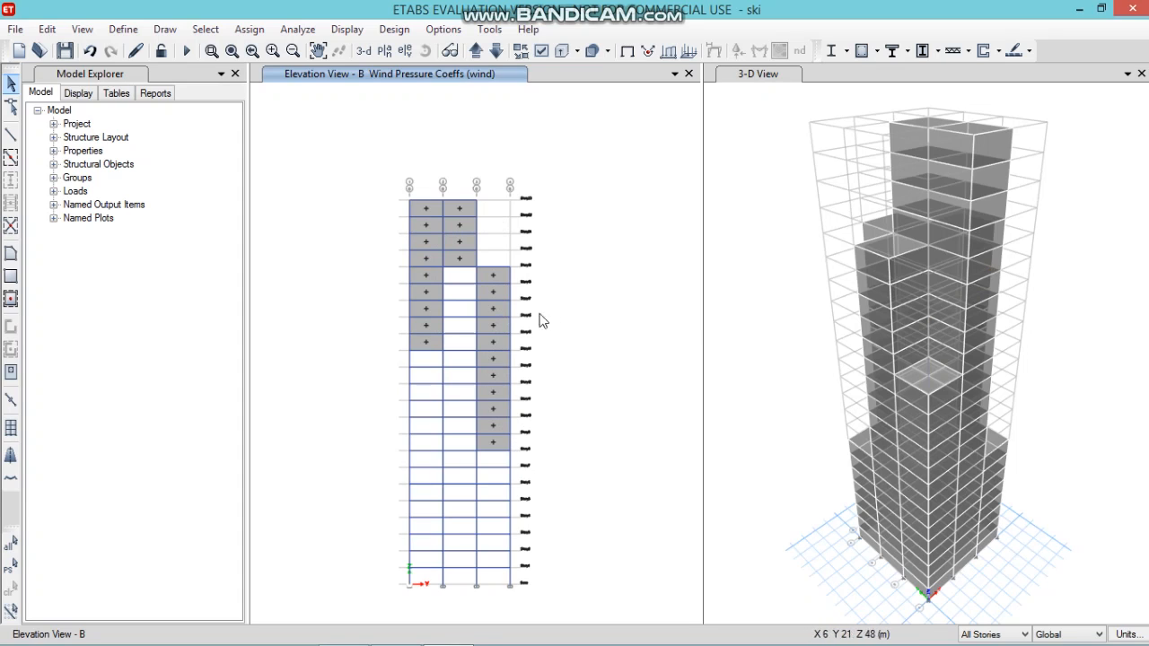
# Show the plan view of Story1 to check the wind pressure coefficients along the grid lines
pyautogui.click(384, 50)
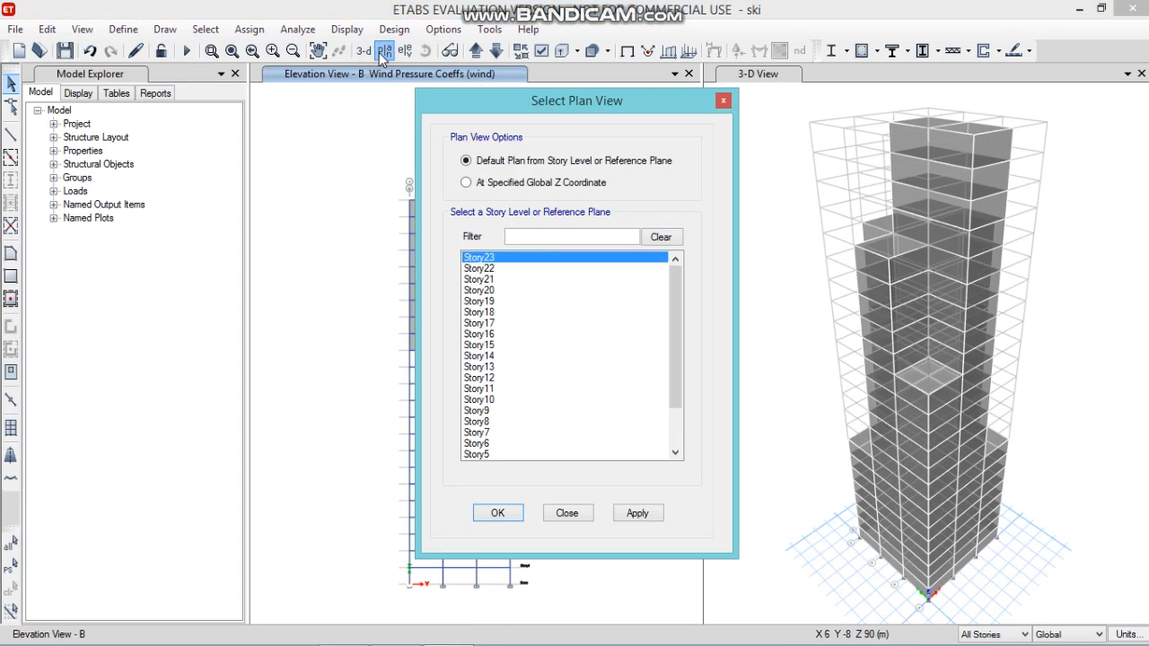
pyautogui.moveTo(667, 354); pyautogui.dragTo(668, 437)
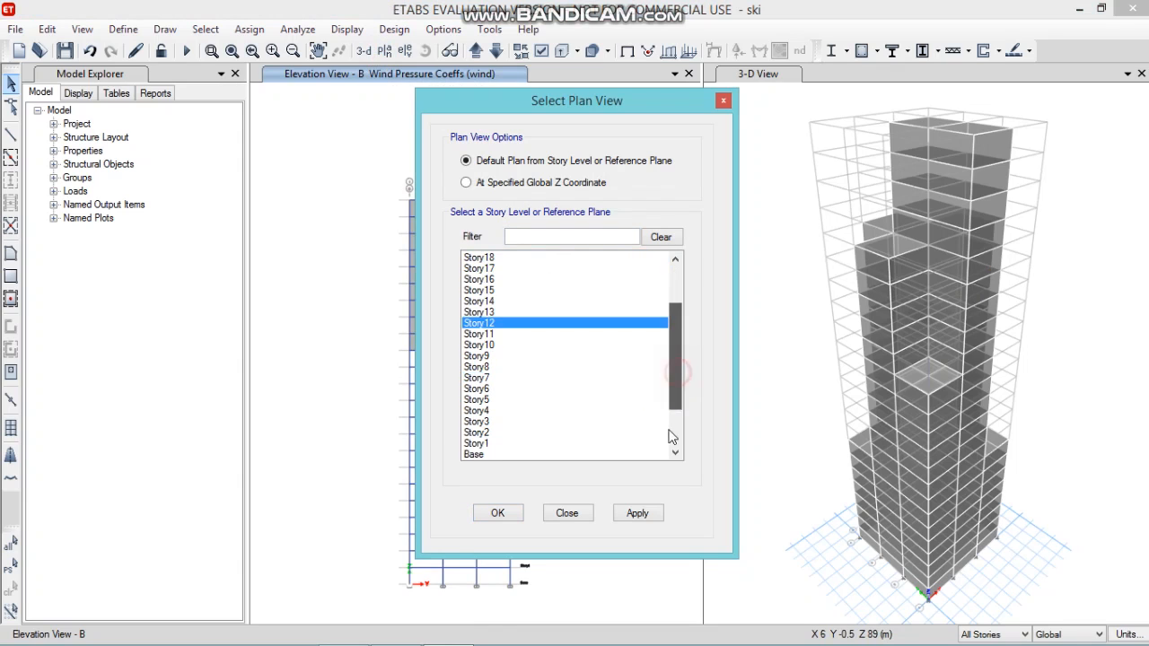
pyautogui.click(592, 442)
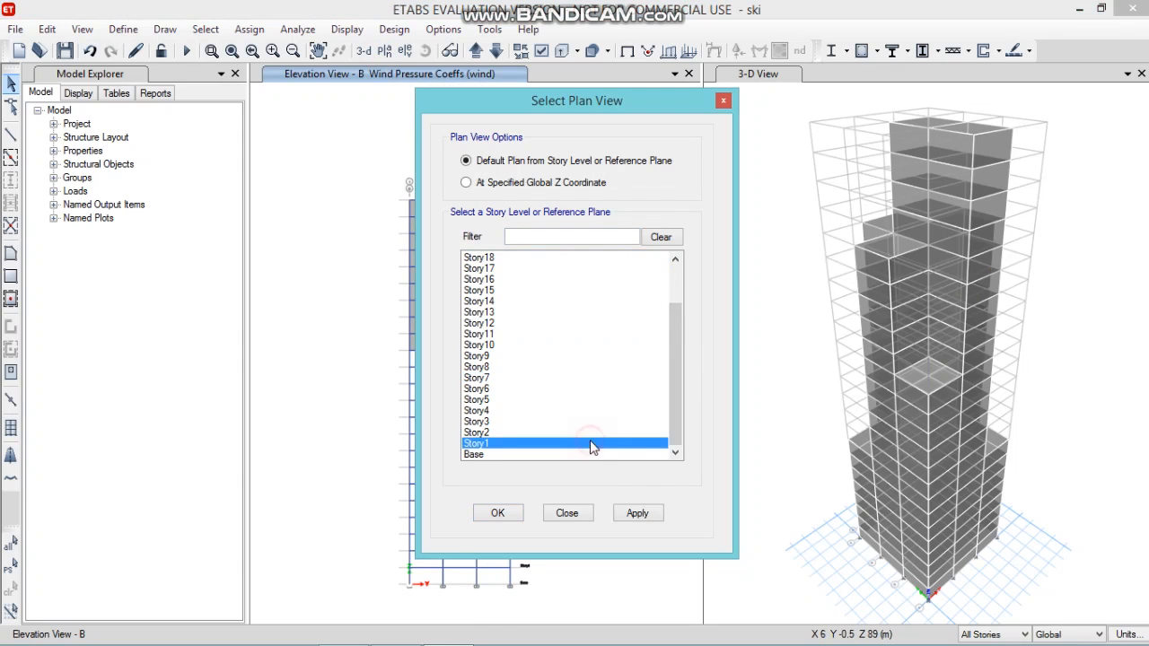
pyautogui.click(519, 513)
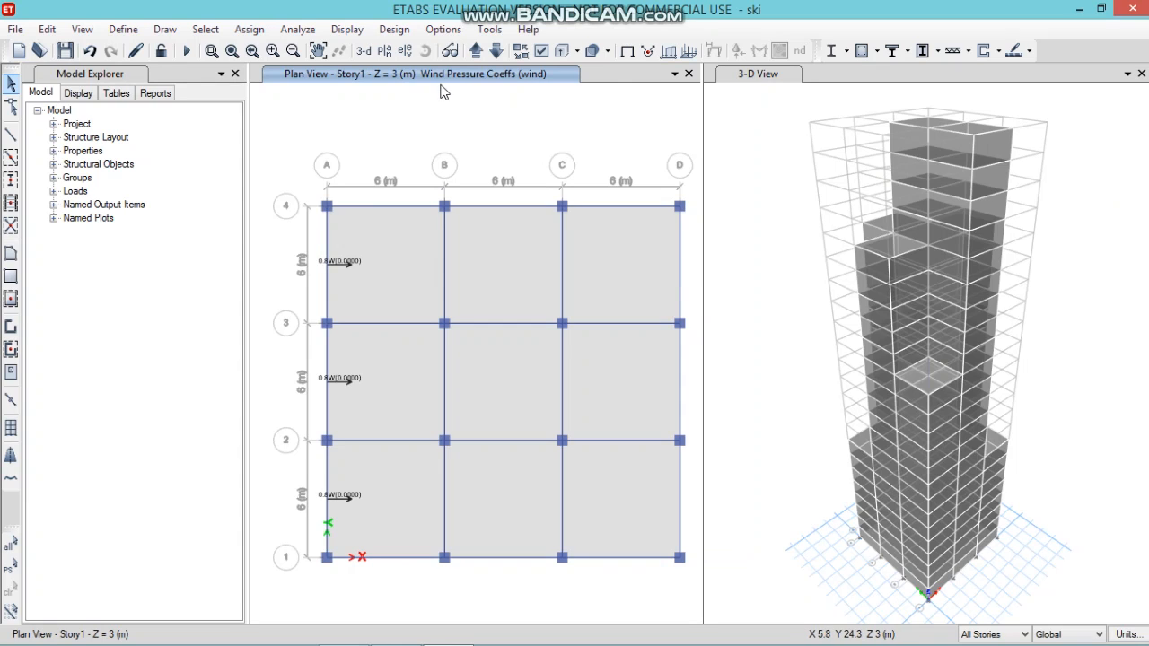
# Switch from the Story1 plan to the elevation view of grid line D
pyautogui.click(405, 50)
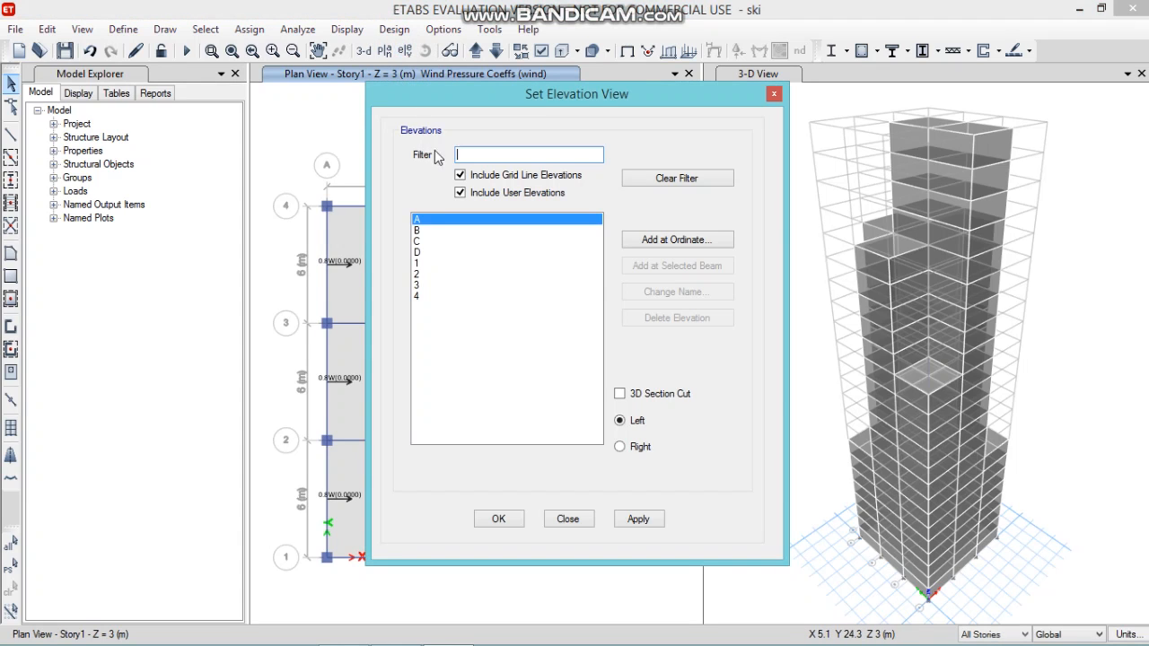
pyautogui.click(427, 252)
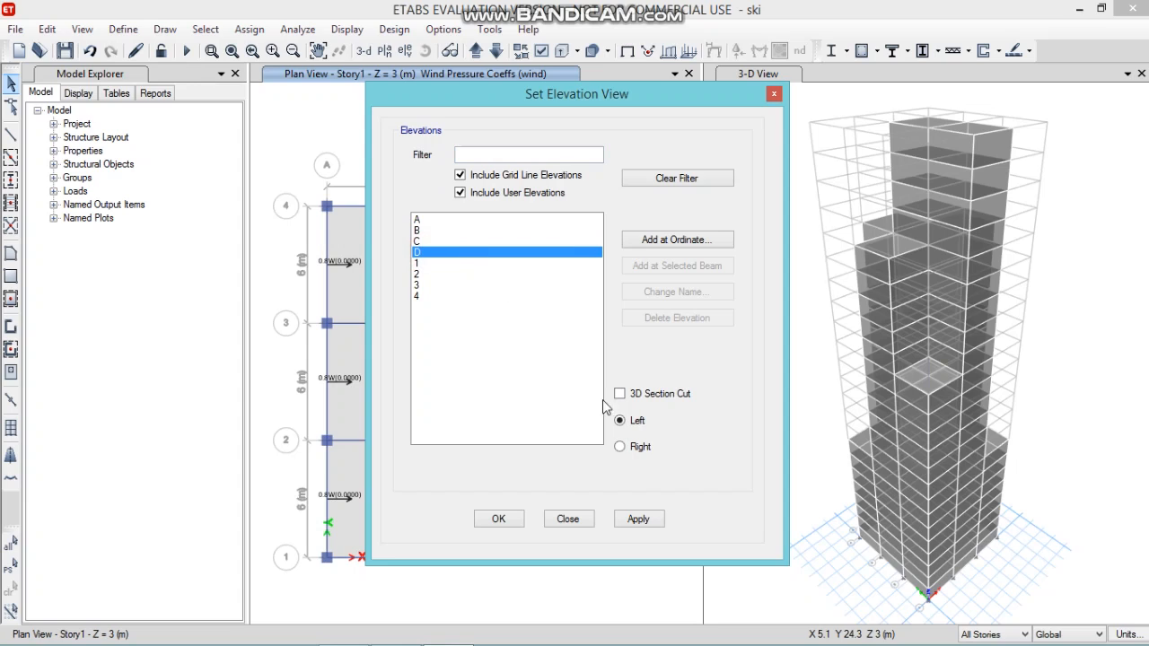
pyautogui.click(639, 521)
pyautogui.click(514, 521)
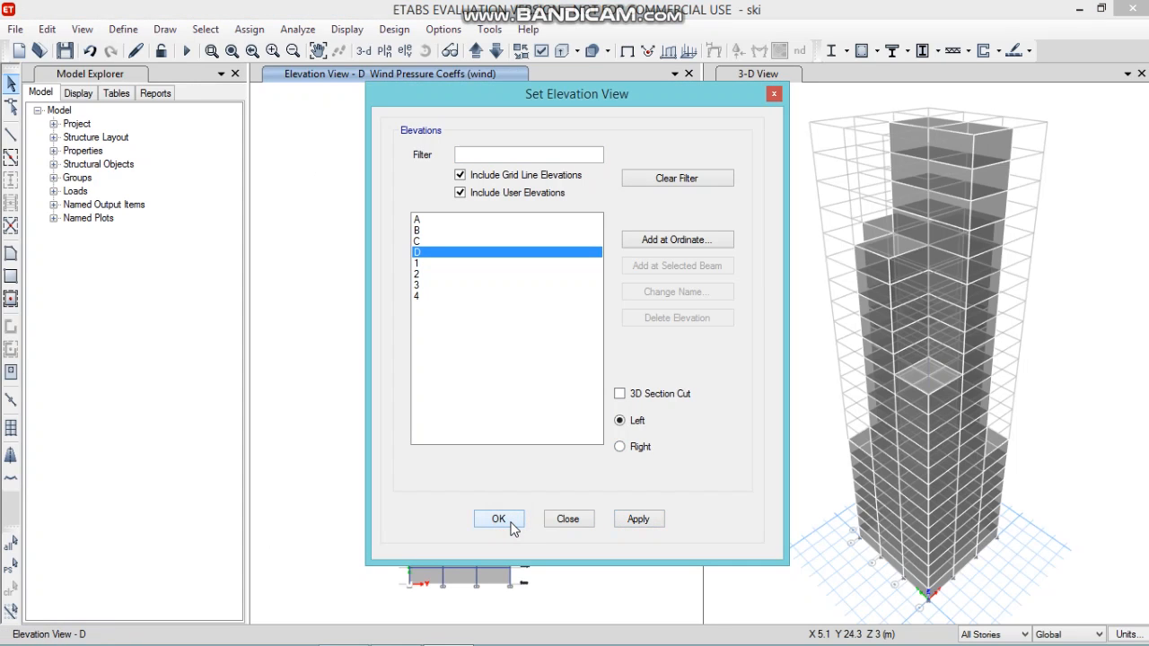
pyautogui.click(510, 521)
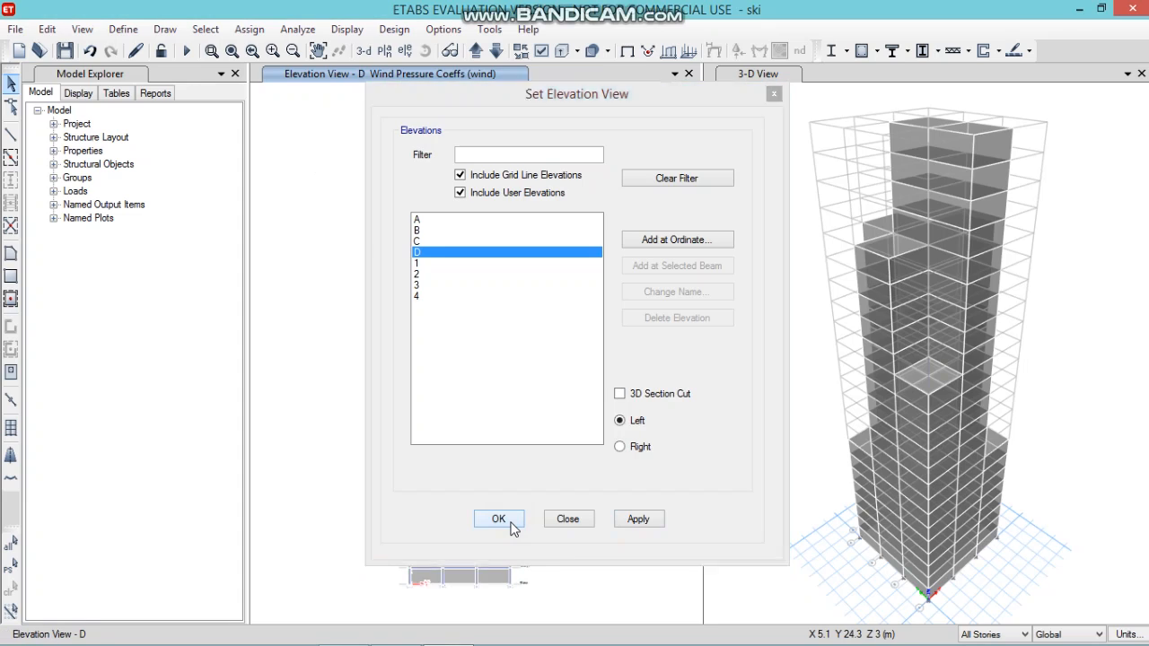
# Select the cladding shells in all three bays of elevation D and assign them the wind pattern's leeward/sides Cp of -0.25
pyautogui.click(422, 484)
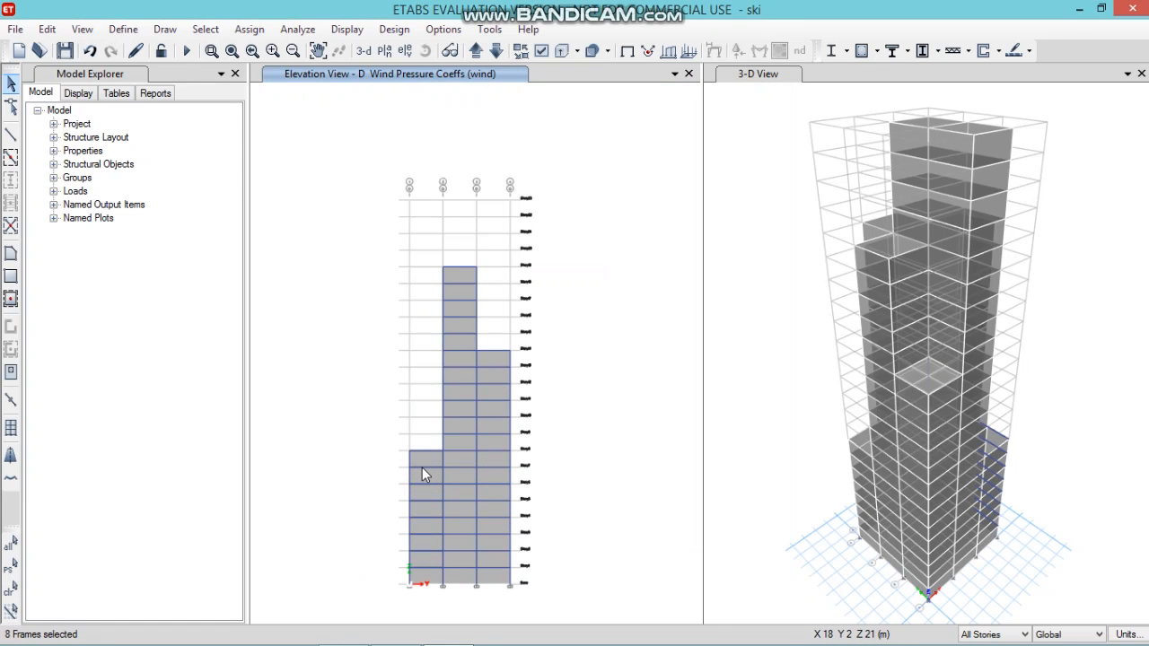
pyautogui.click(422, 466)
pyautogui.click(472, 397)
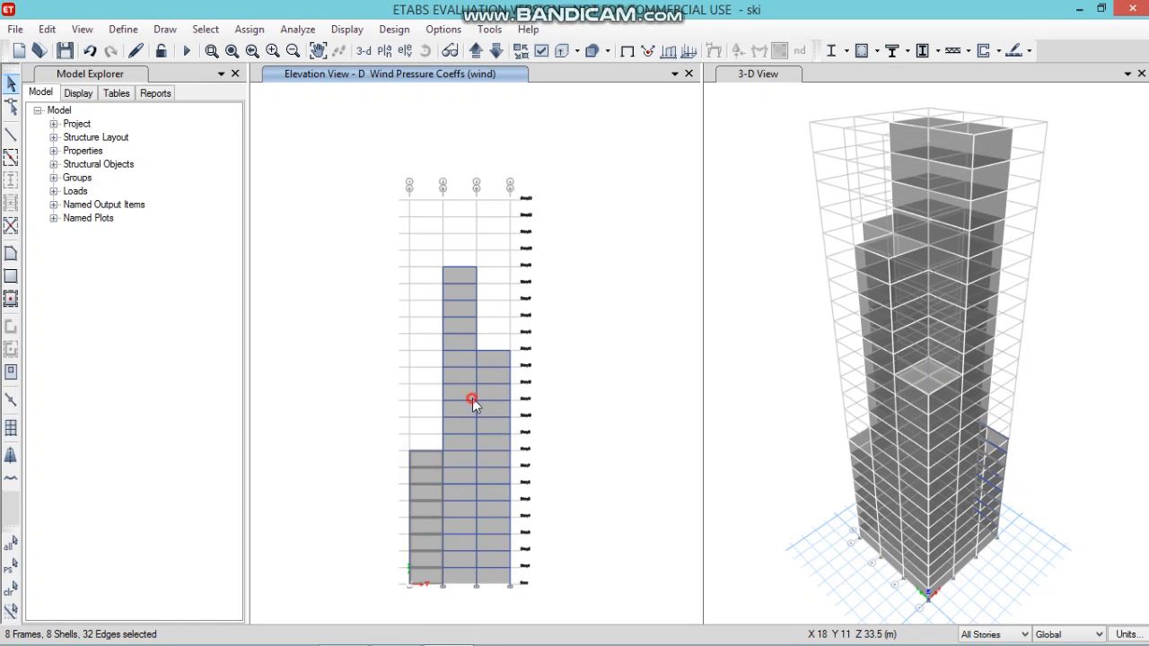
pyautogui.click(495, 392)
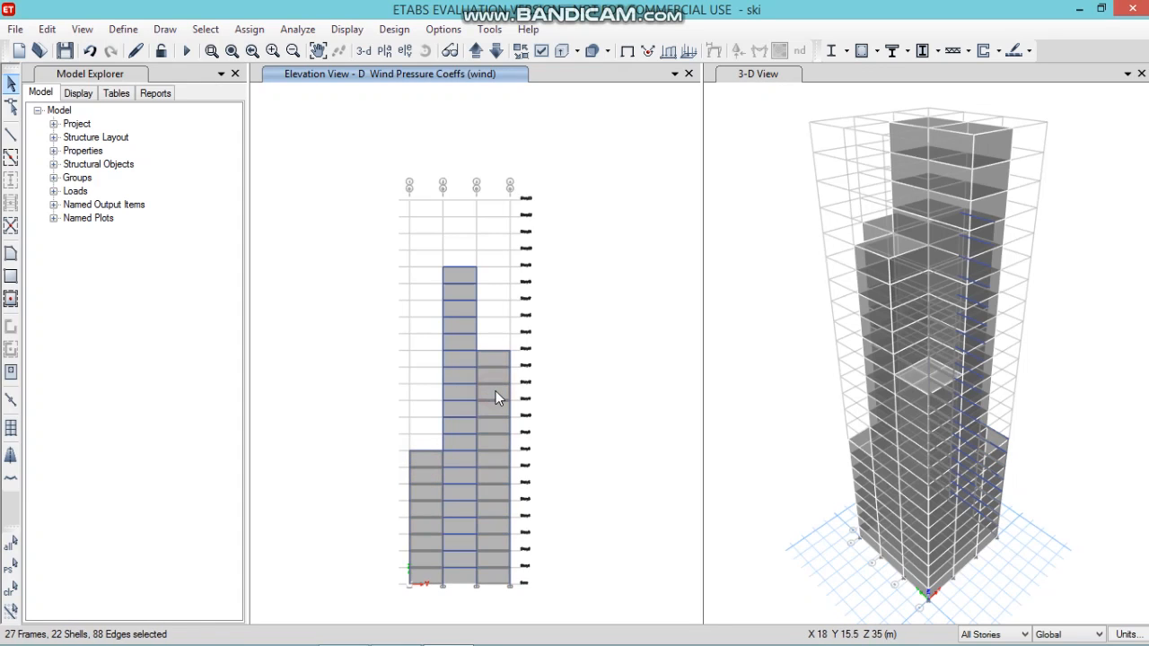
pyautogui.click(457, 382)
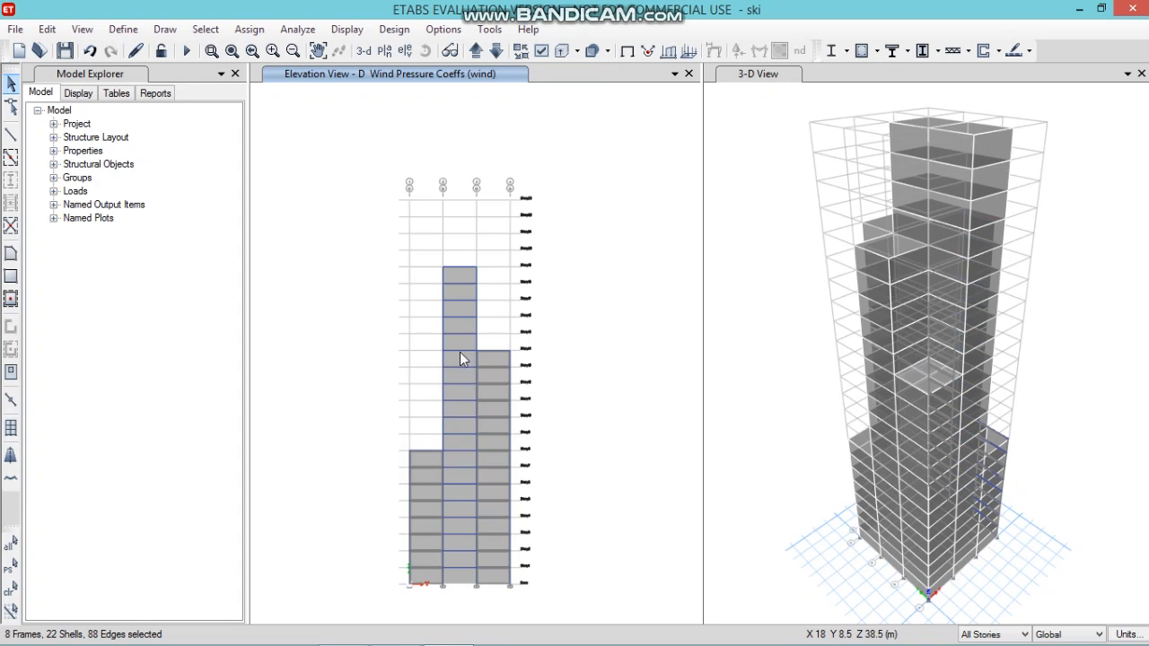
pyautogui.click(464, 292)
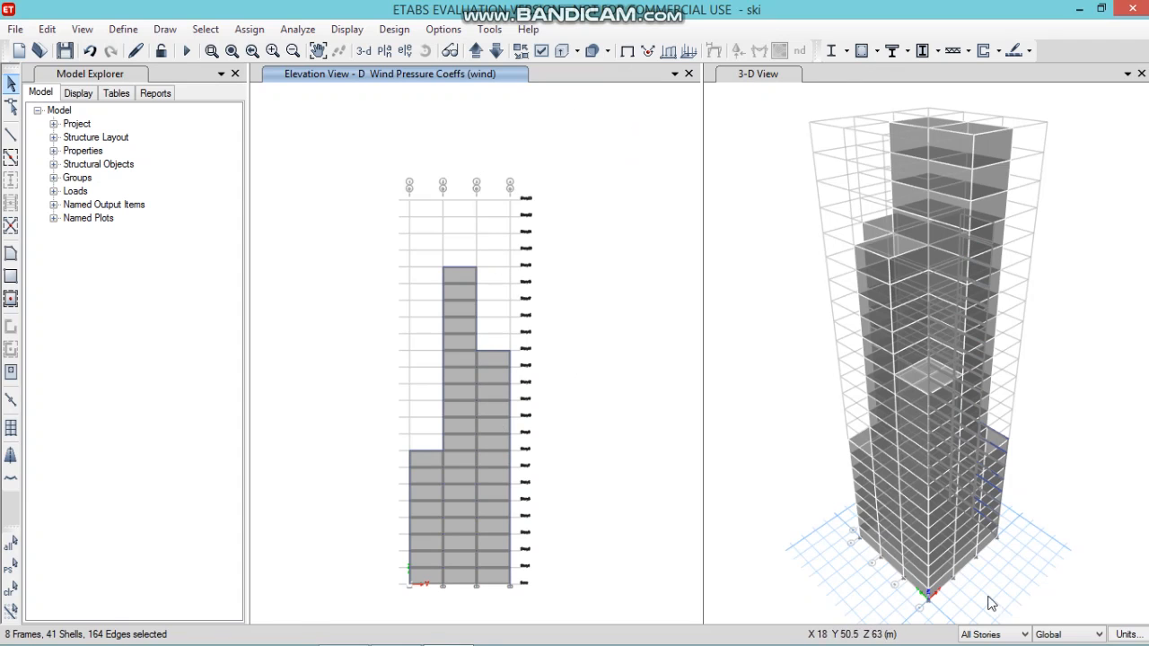
pyautogui.moveTo(1019, 644)
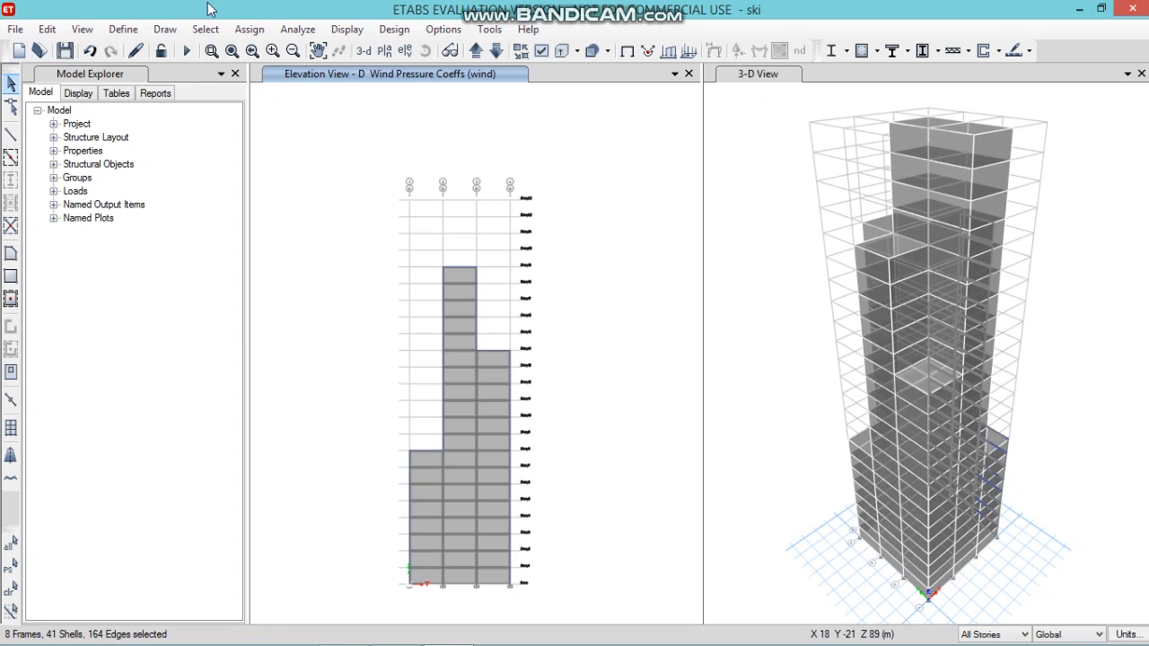
pyautogui.click(249, 28)
pyautogui.moveTo(325, 209)
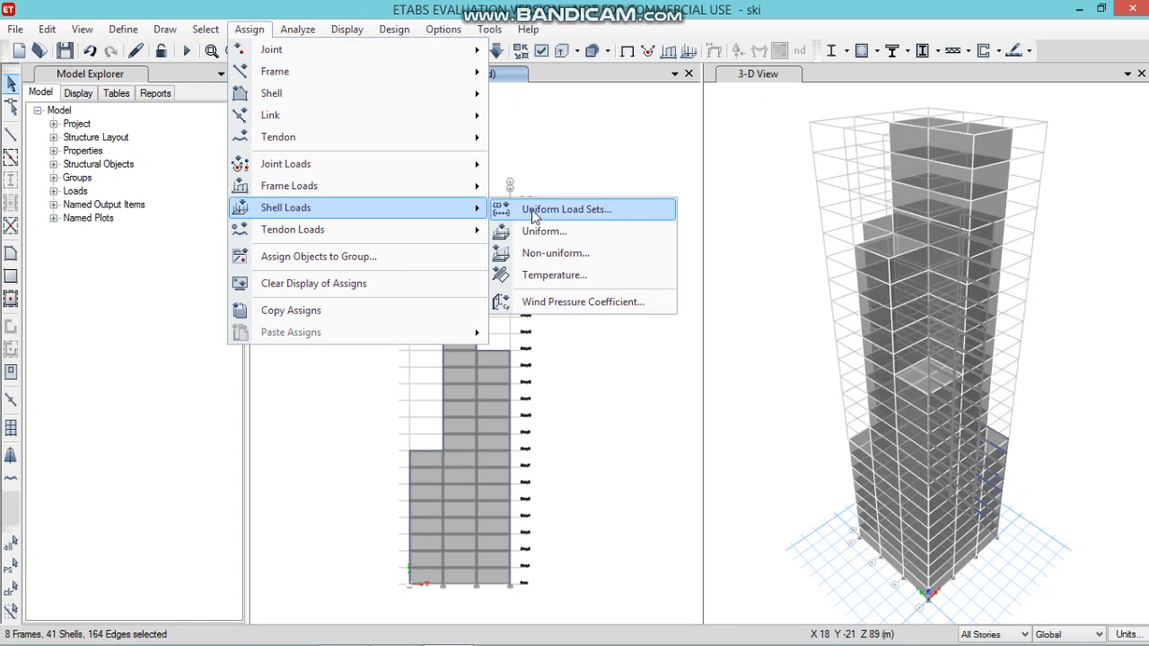
pyautogui.click(550, 302)
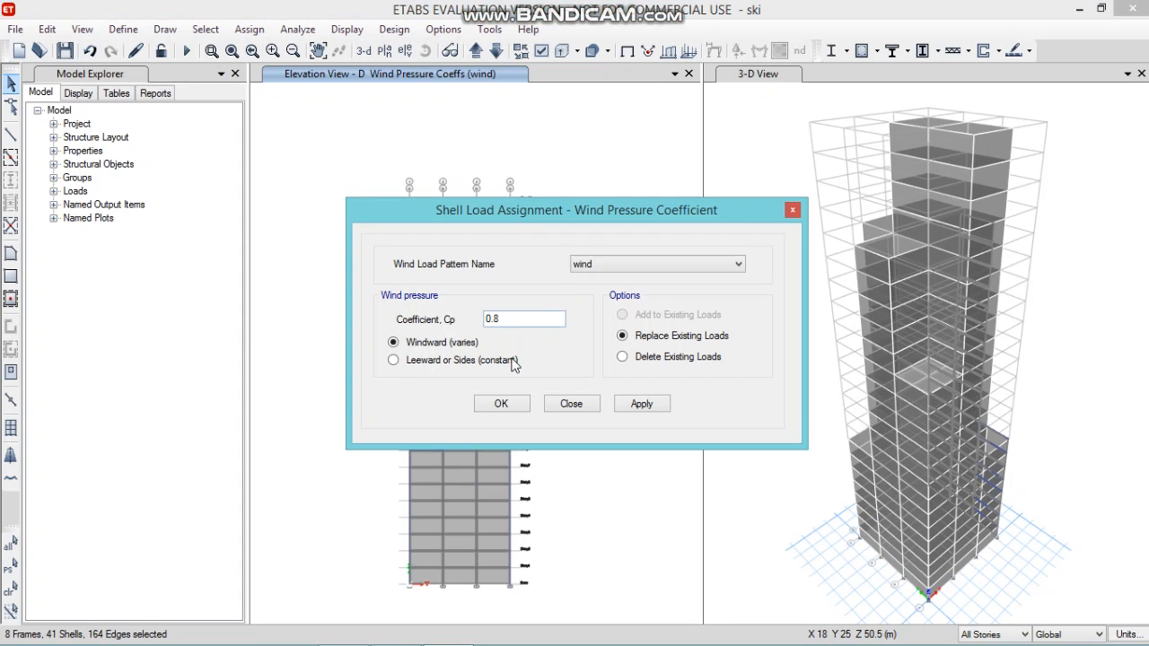
pyautogui.moveTo(510, 320); pyautogui.dragTo(486, 320)
pyautogui.write('-')
pyautogui.click(392, 360)
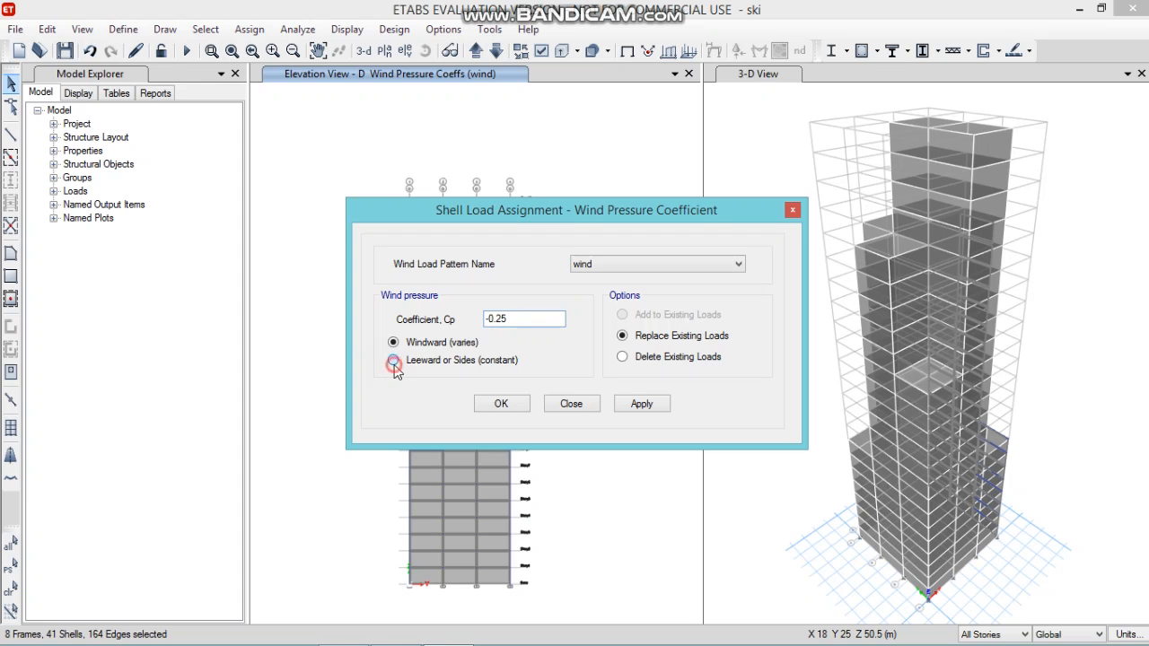
pyautogui.click(641, 405)
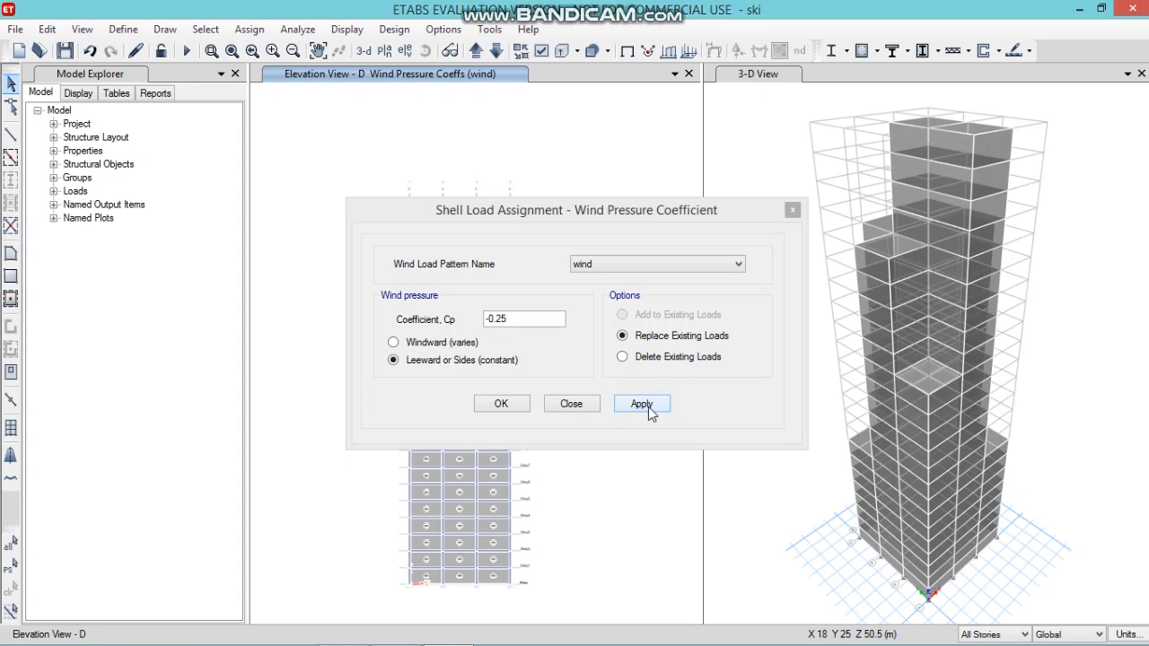
pyautogui.click(502, 405)
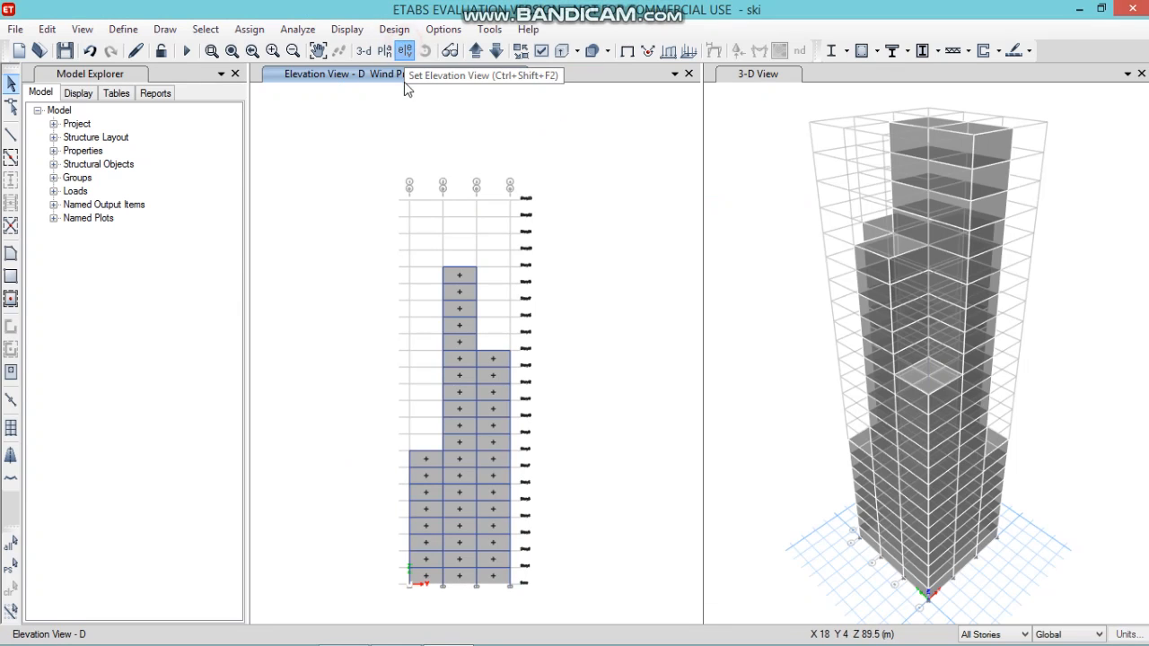
# Switch the elevation view to grid line C
pyautogui.click(405, 50)
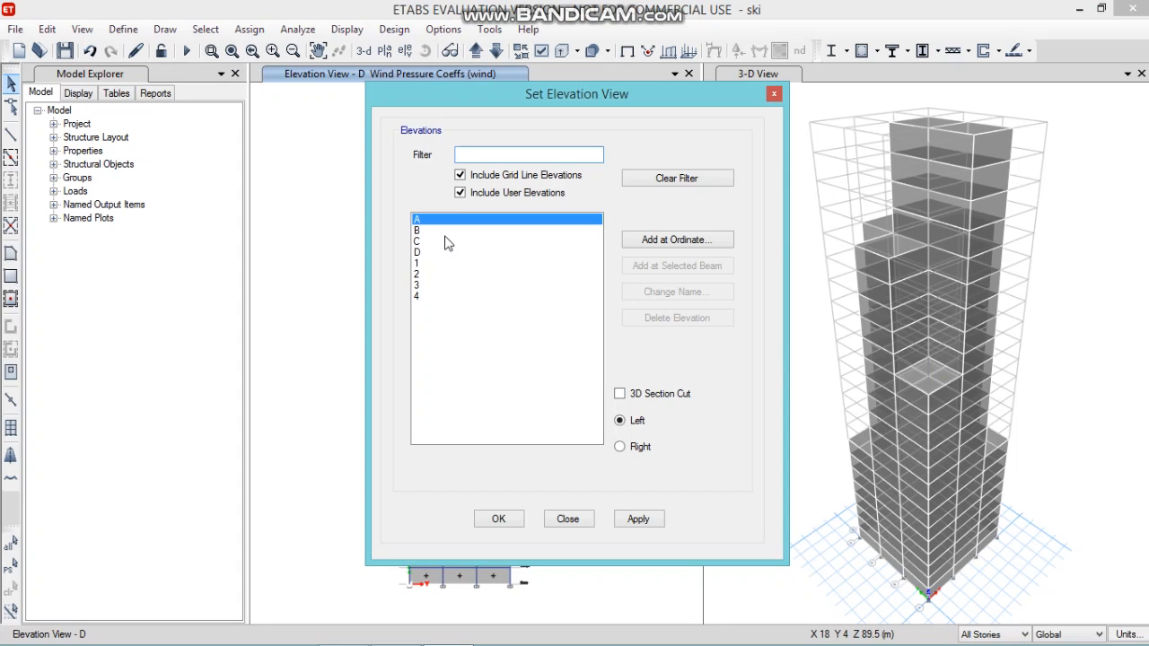
pyautogui.click(446, 242)
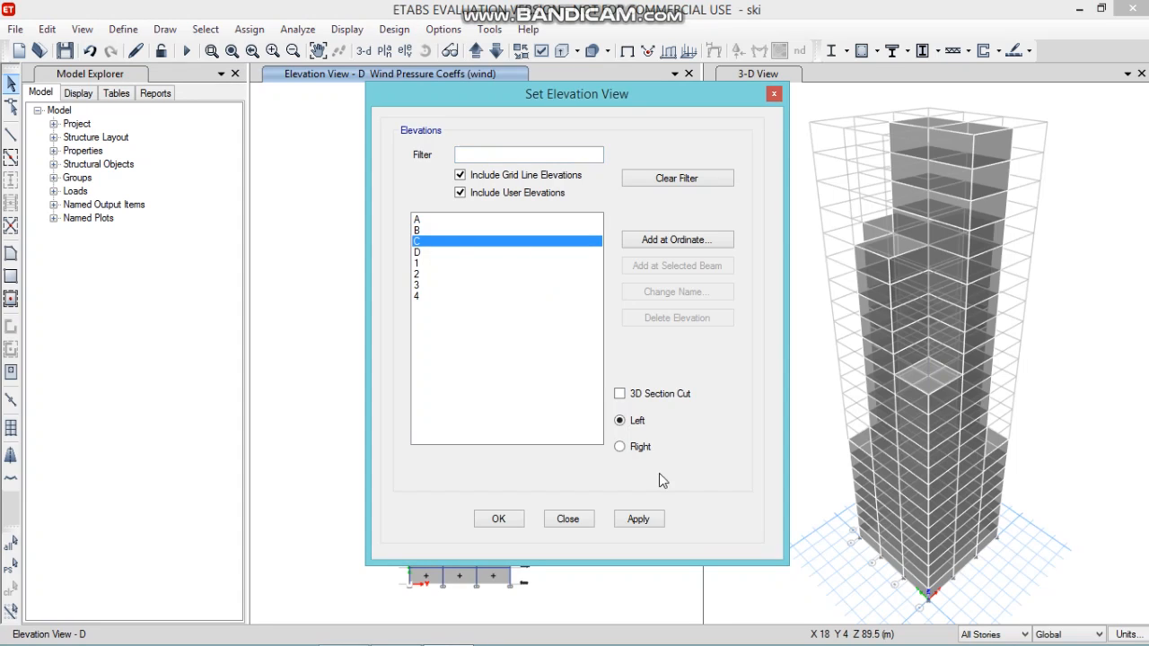
pyautogui.click(640, 528)
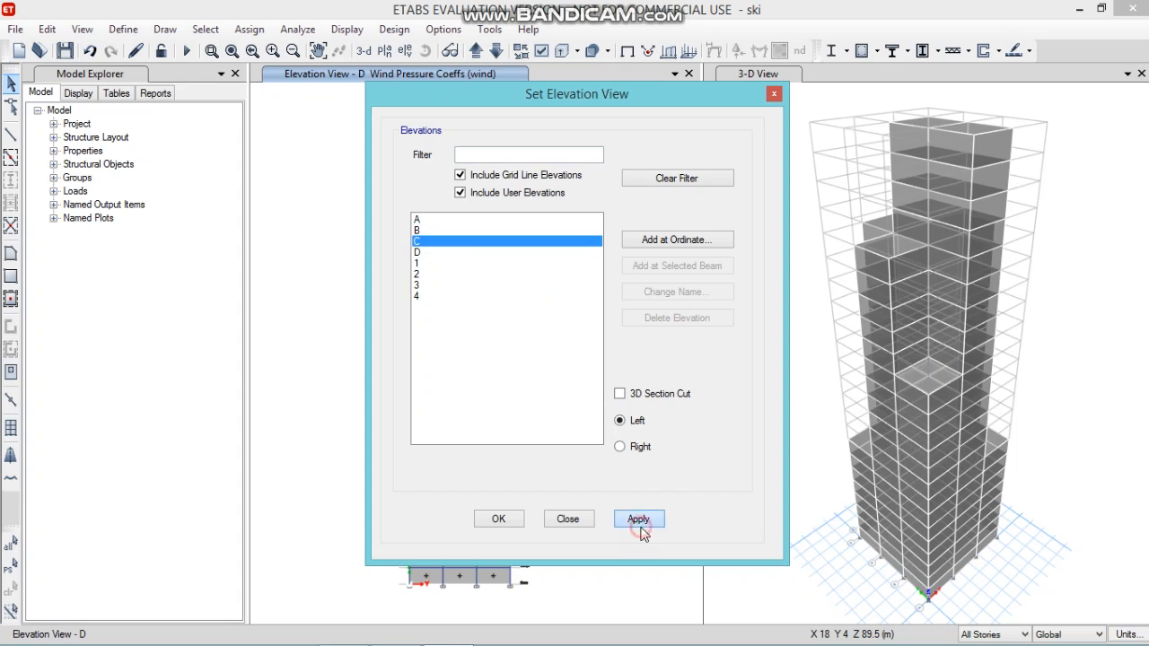
pyautogui.click(499, 521)
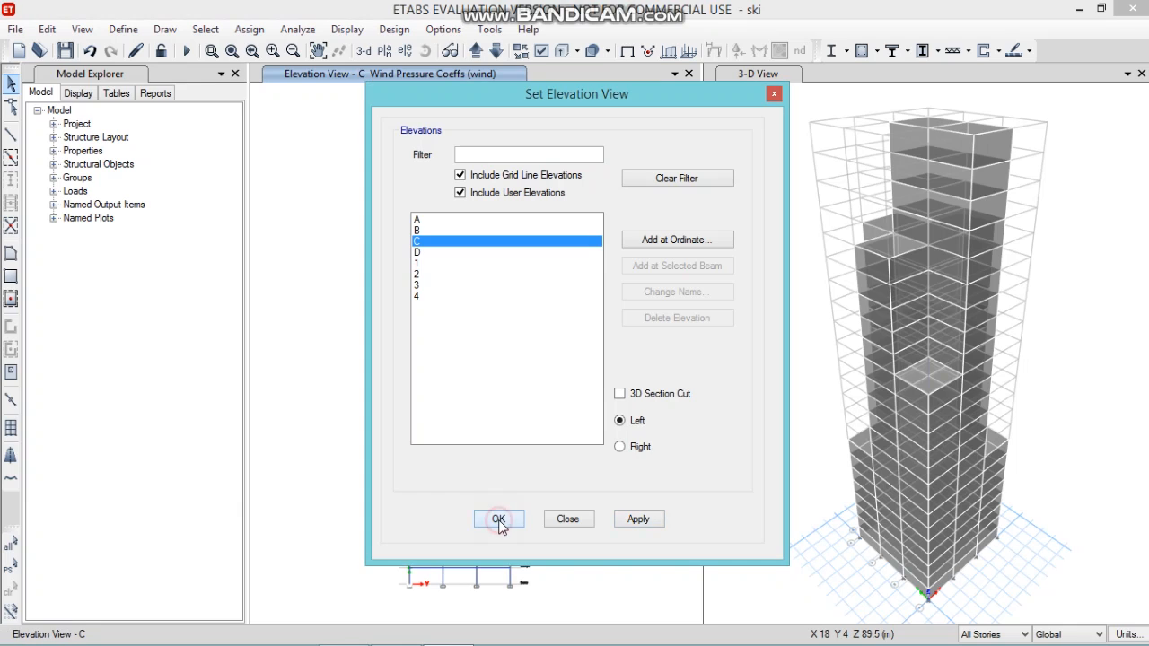
pyautogui.click(499, 521)
pyautogui.click(499, 522)
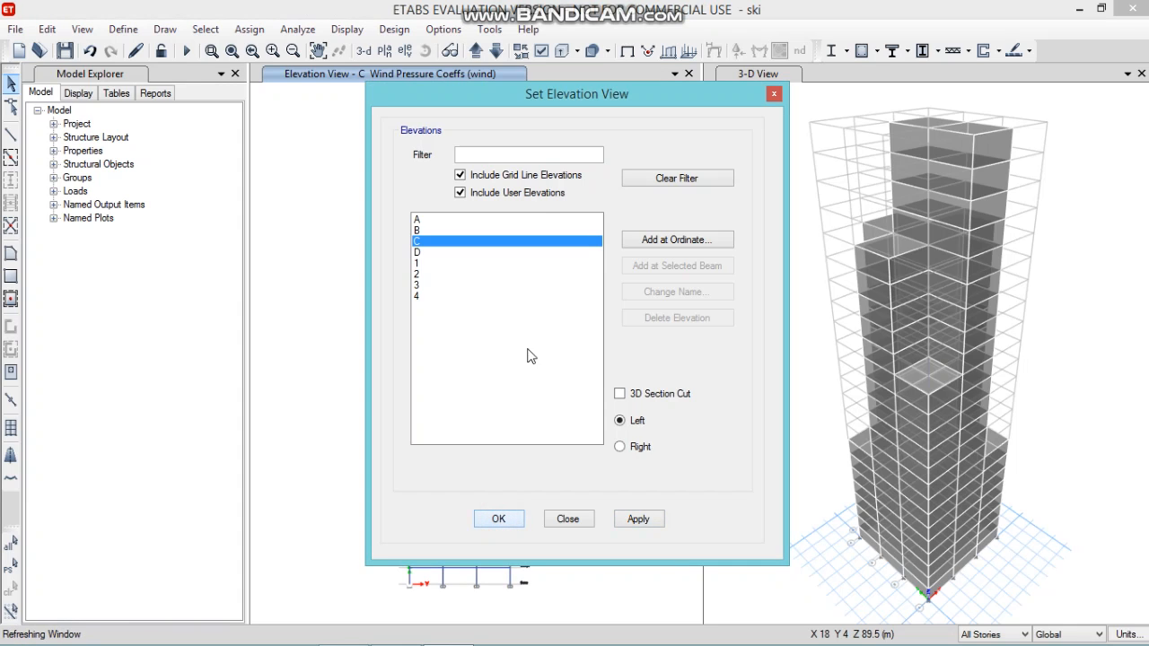
# Select the cladding shells in the first two bays of elevation C and assign them the wind pattern's leeward/sides Cp of -0.25
pyautogui.moveTo(579, 7)
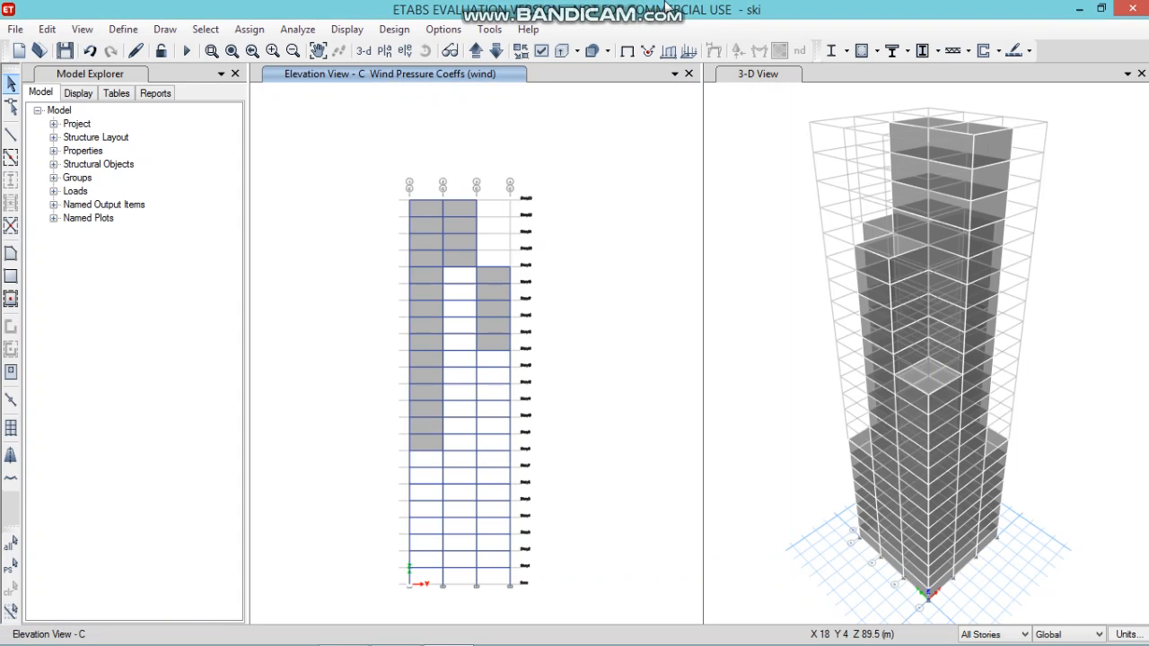
pyautogui.click(415, 211)
pyautogui.click(466, 207)
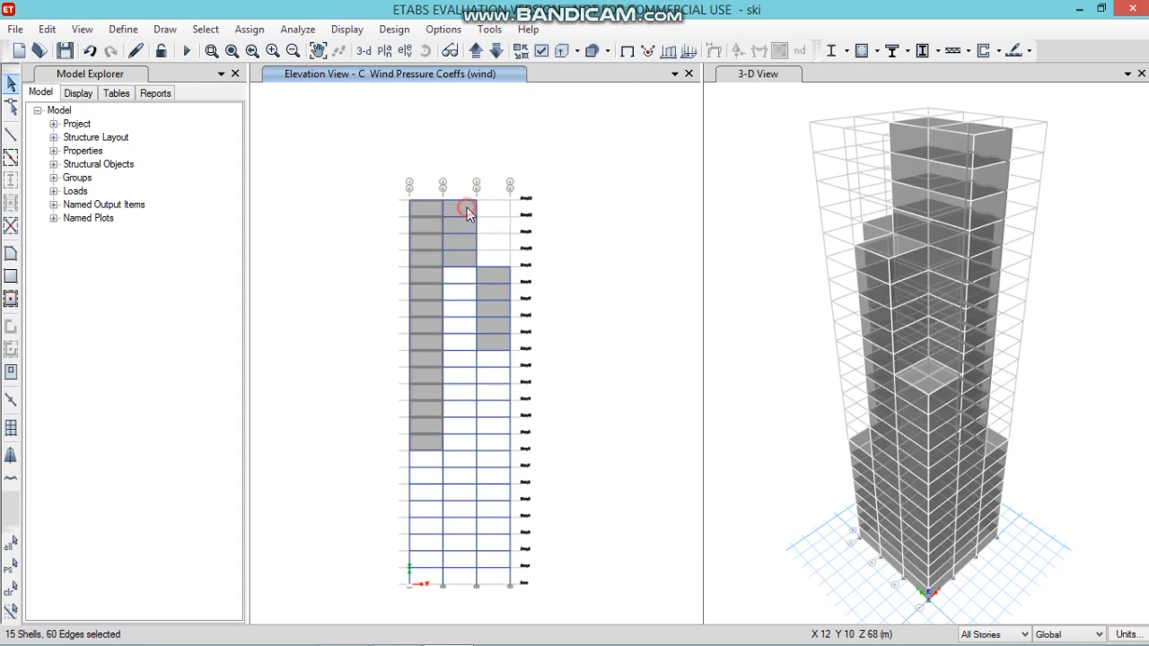
pyautogui.click(509, 275)
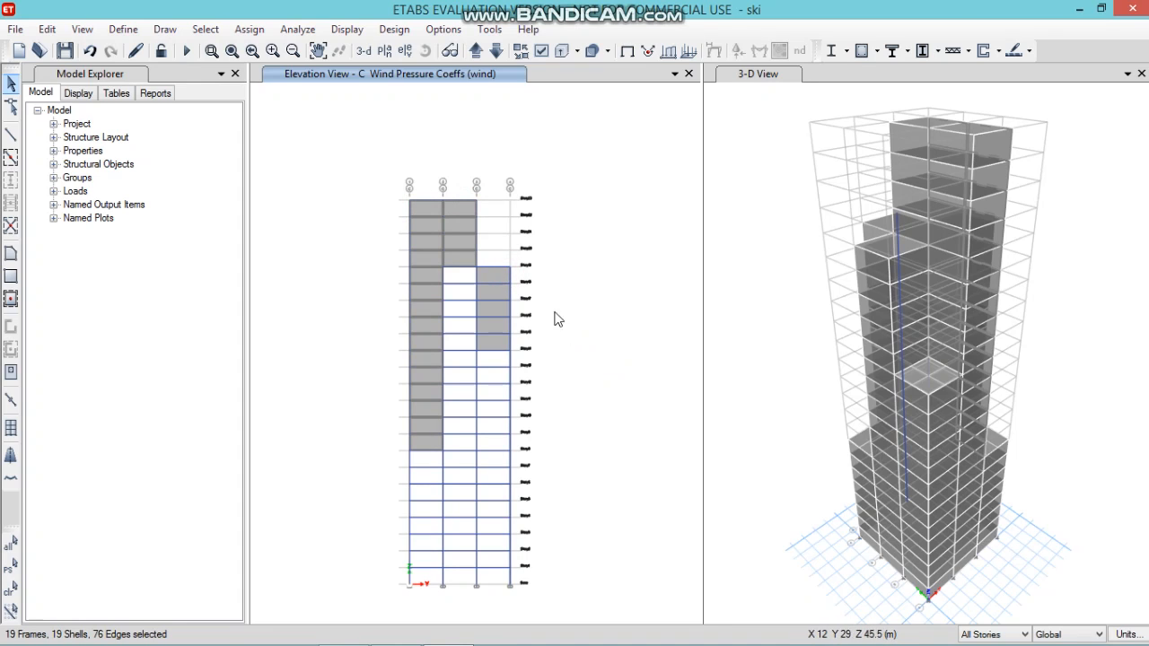
pyautogui.click(250, 29)
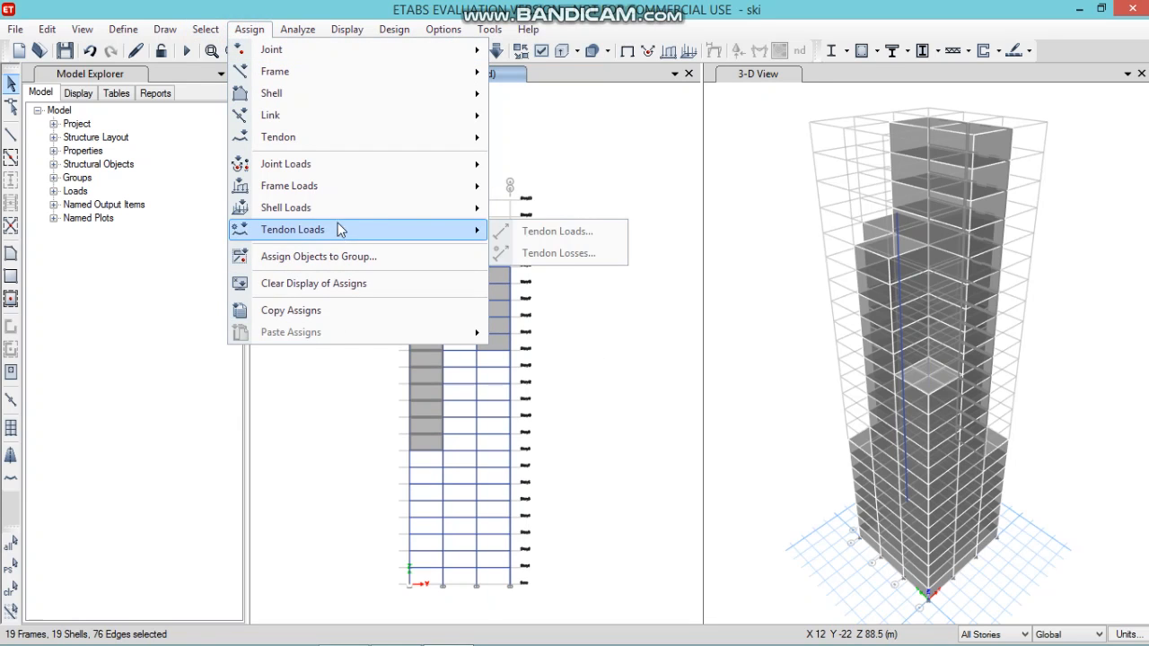
pyautogui.moveTo(332, 208)
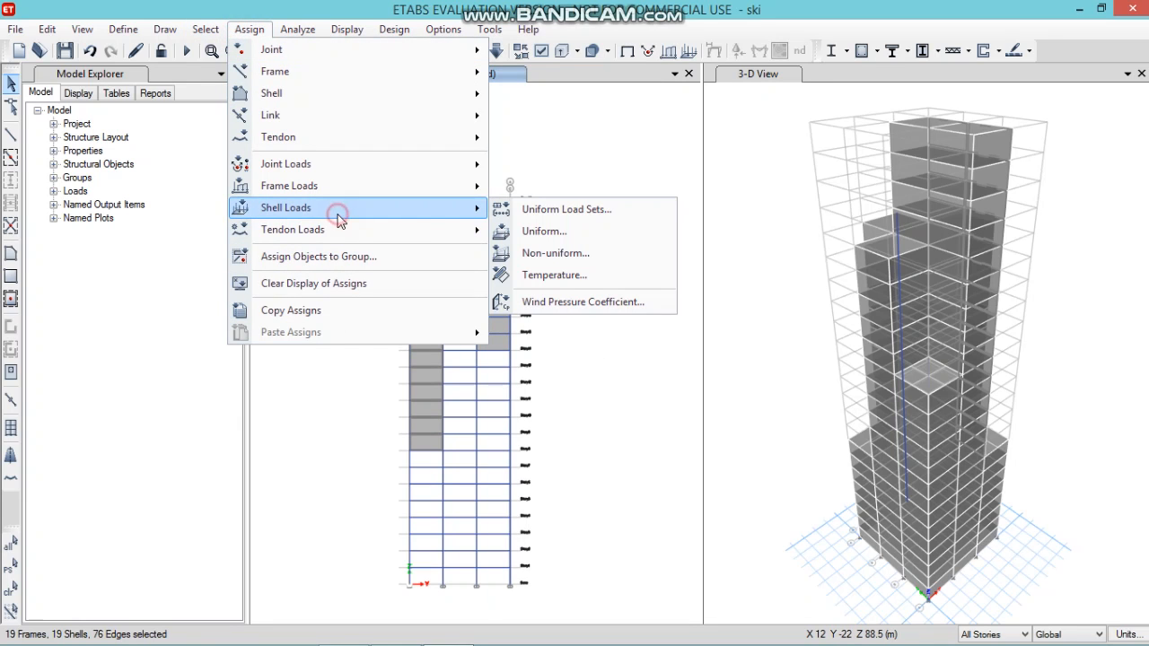
pyautogui.click(545, 304)
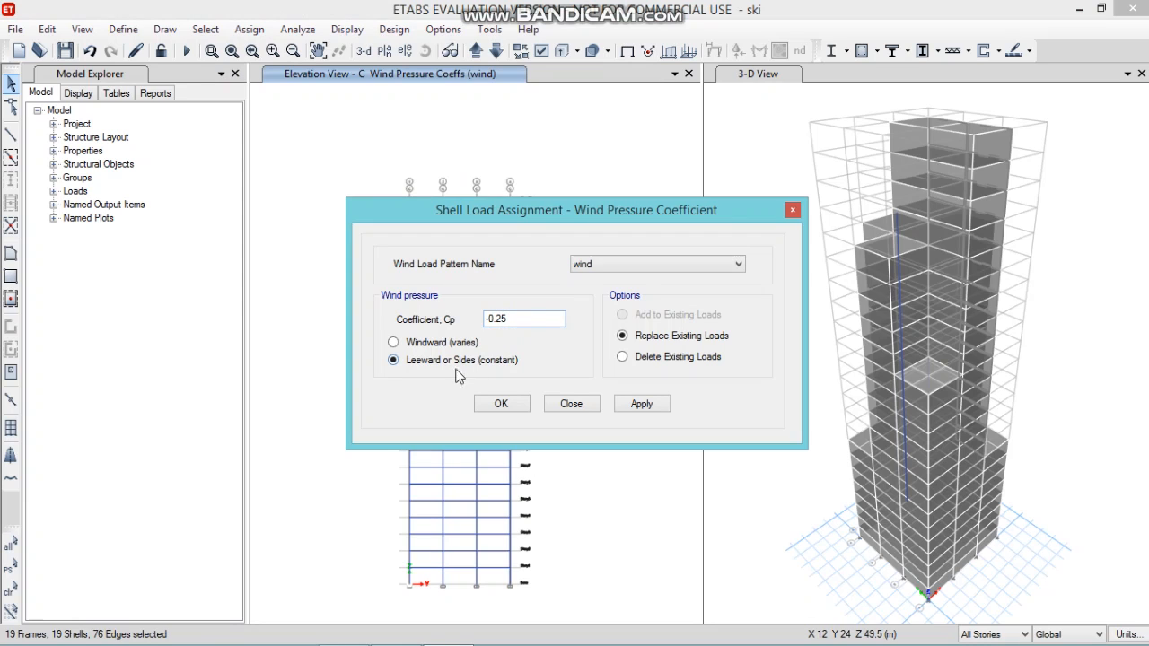
pyautogui.click(632, 406)
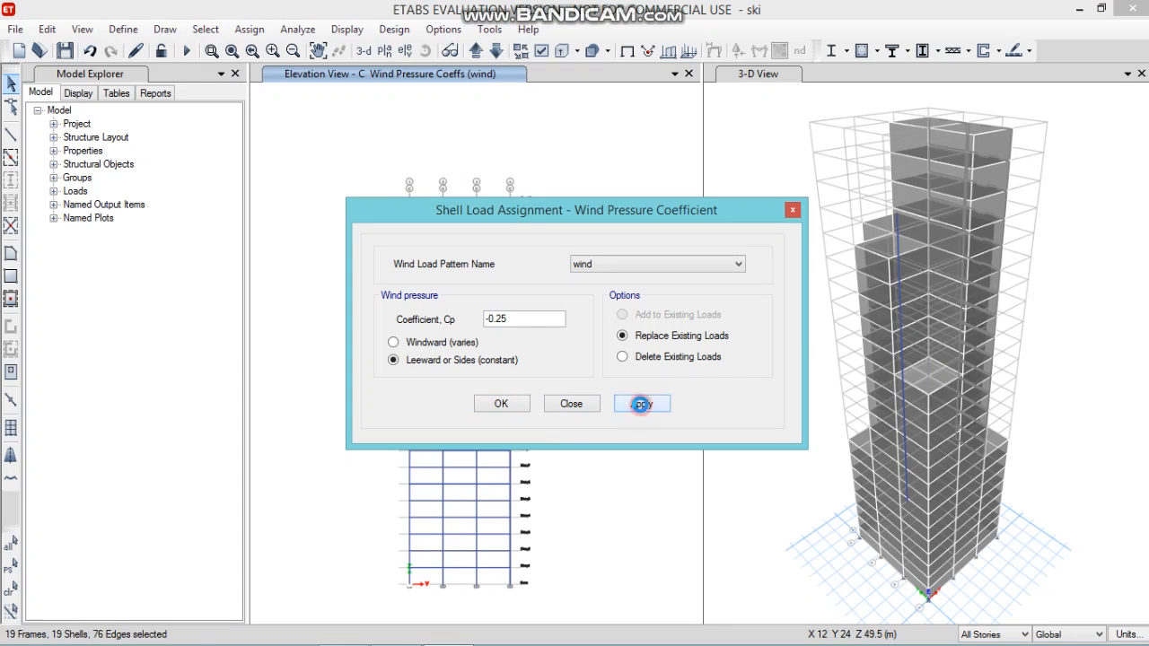
pyautogui.click(502, 405)
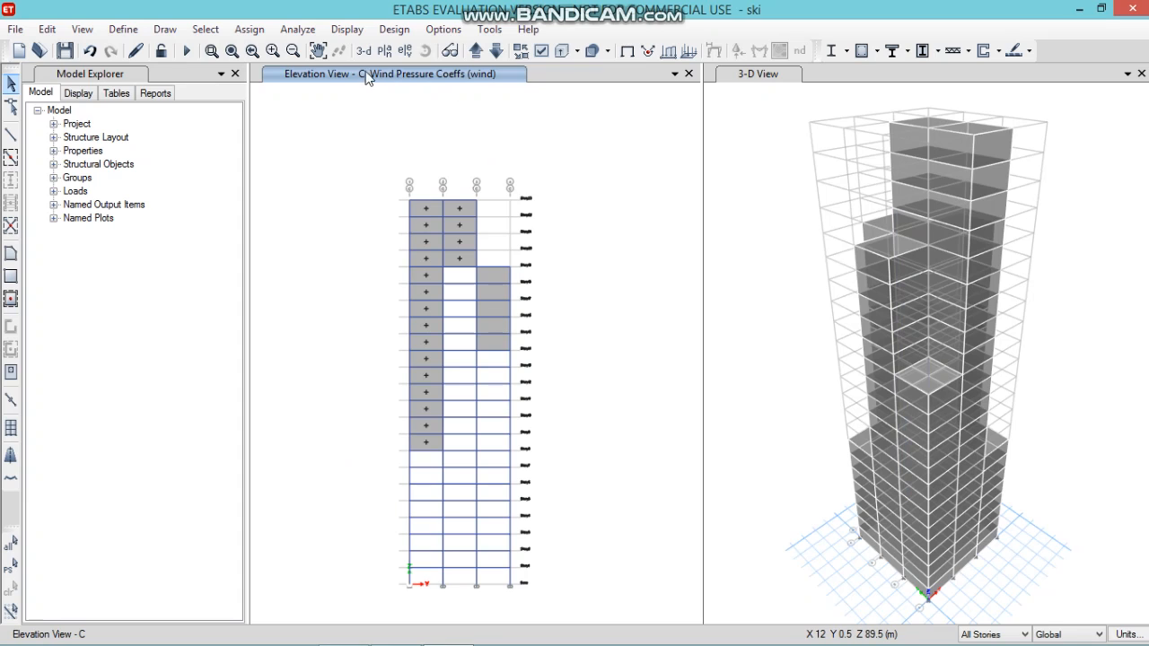
# Switch the elevation view to grid line 1
pyautogui.click(404, 50)
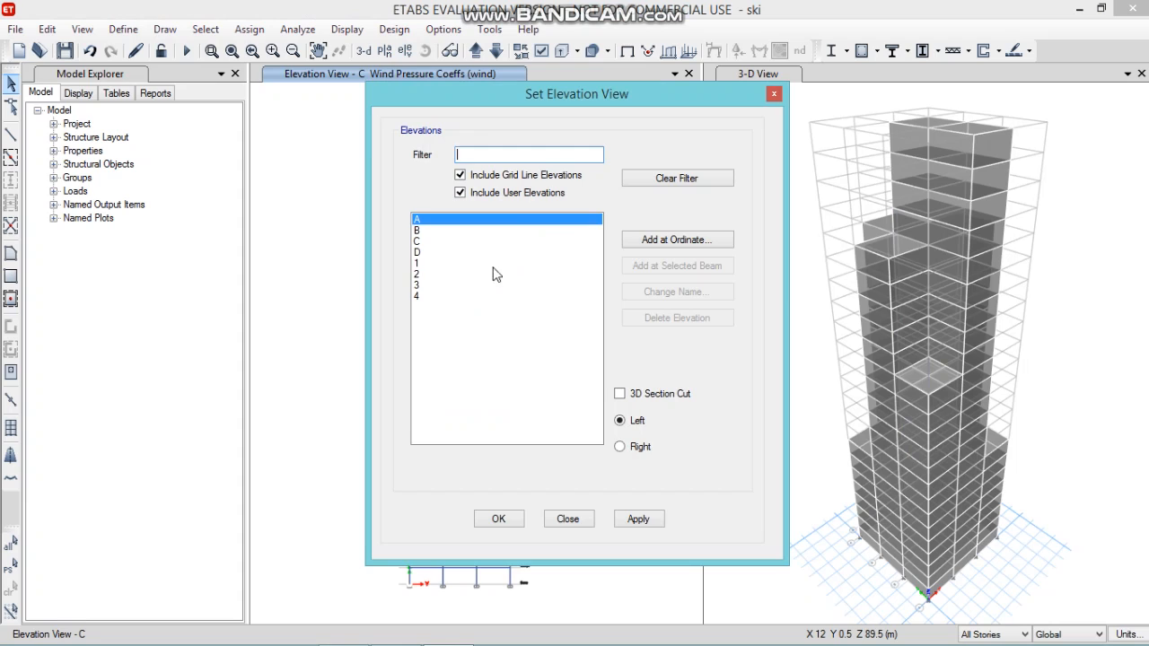
pyautogui.click(489, 263)
pyautogui.click(651, 519)
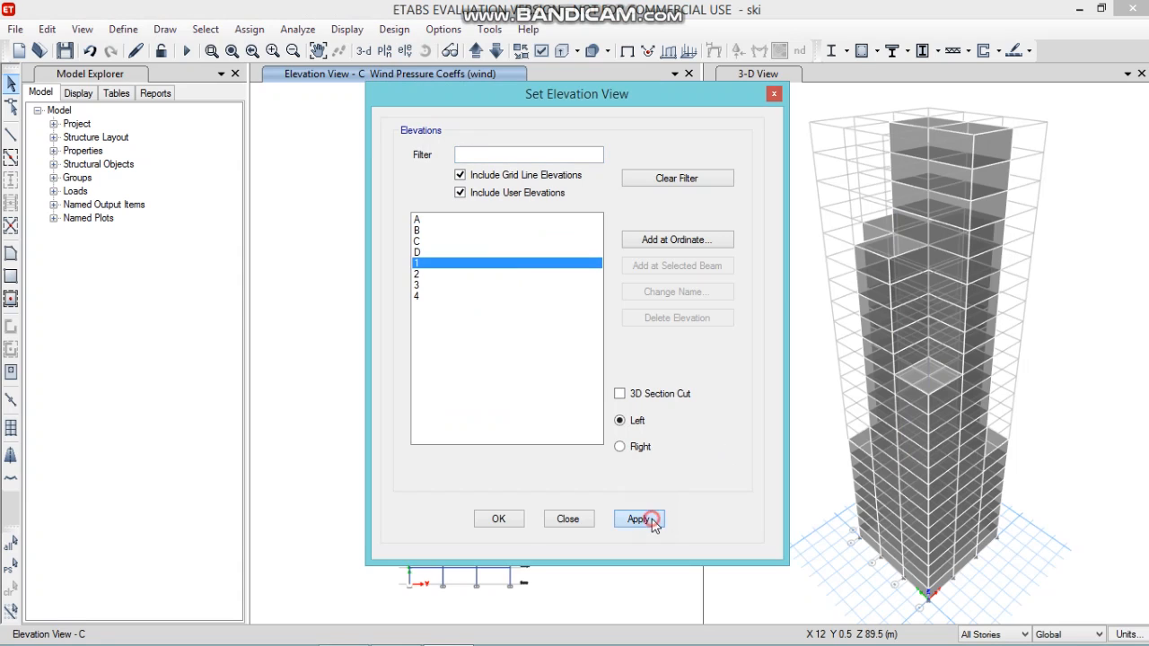
pyautogui.click(498, 519)
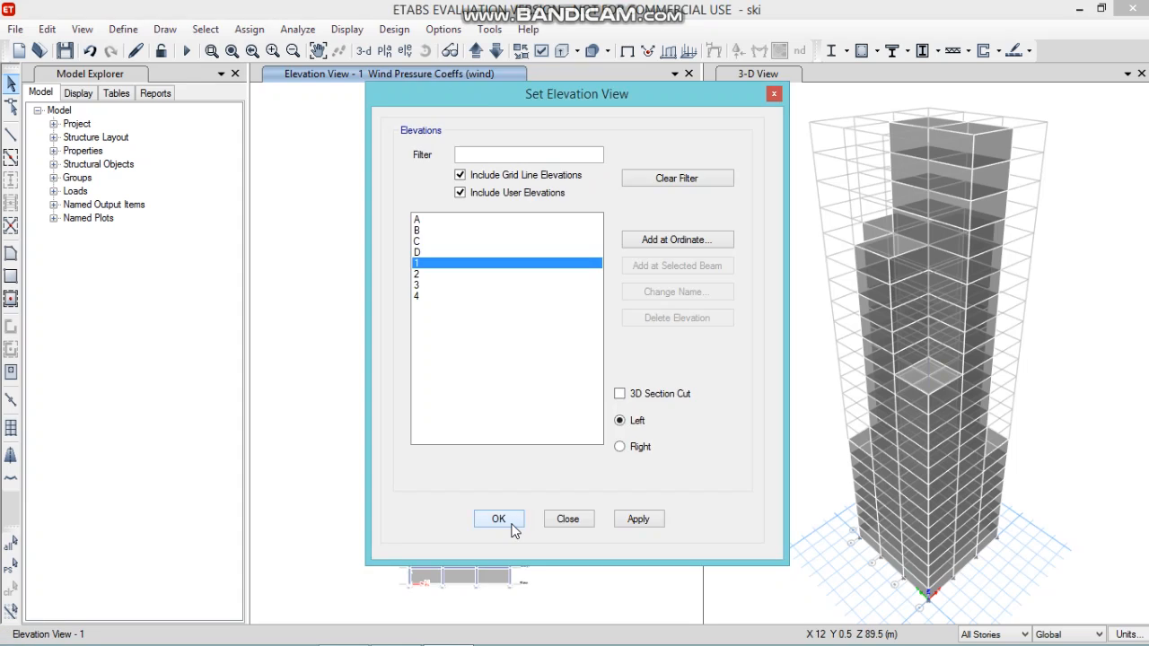
# Select the cladding shells in all three bays of elevation 1
pyautogui.click(420, 358)
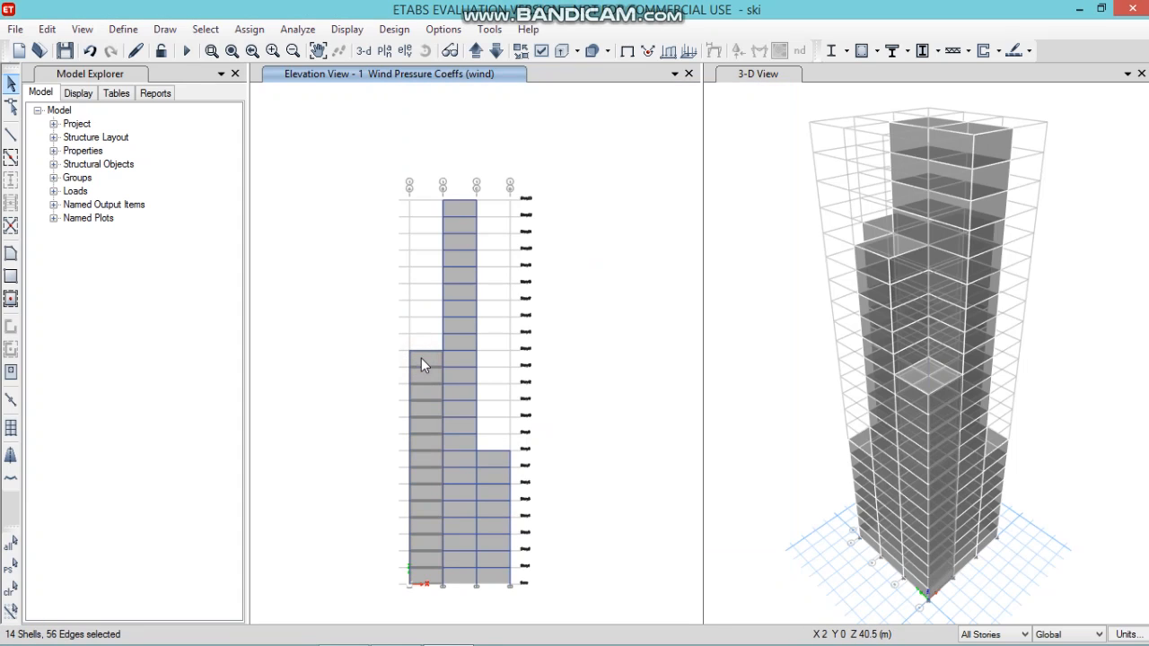
pyautogui.click(455, 199)
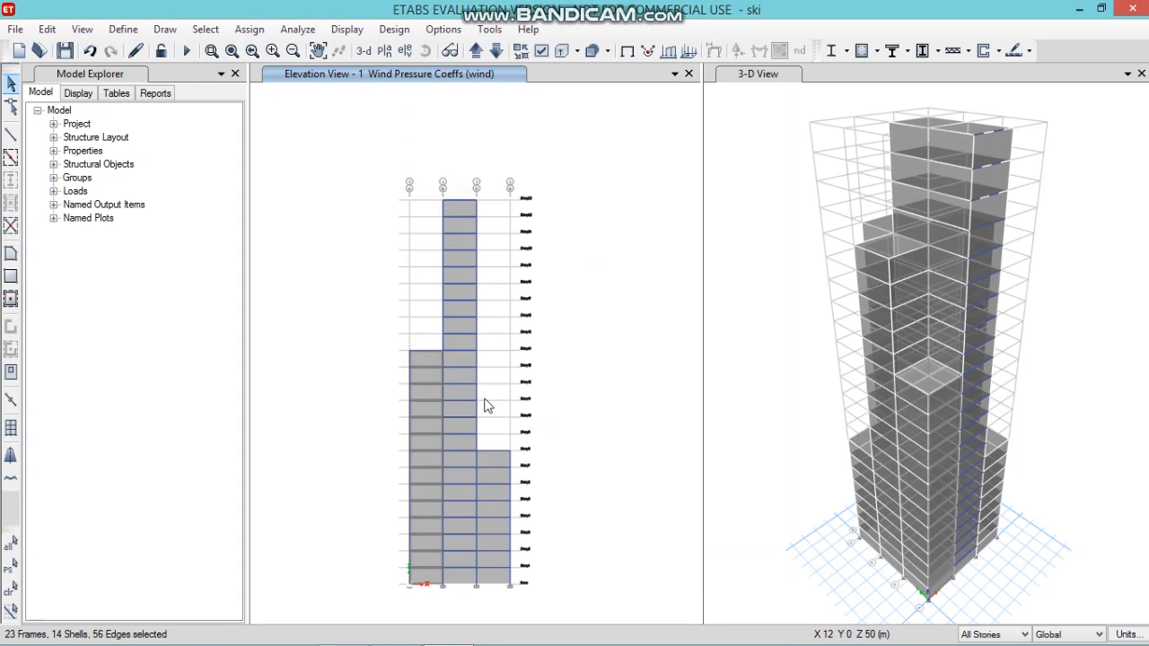
pyautogui.click(483, 462)
pyautogui.click(462, 446)
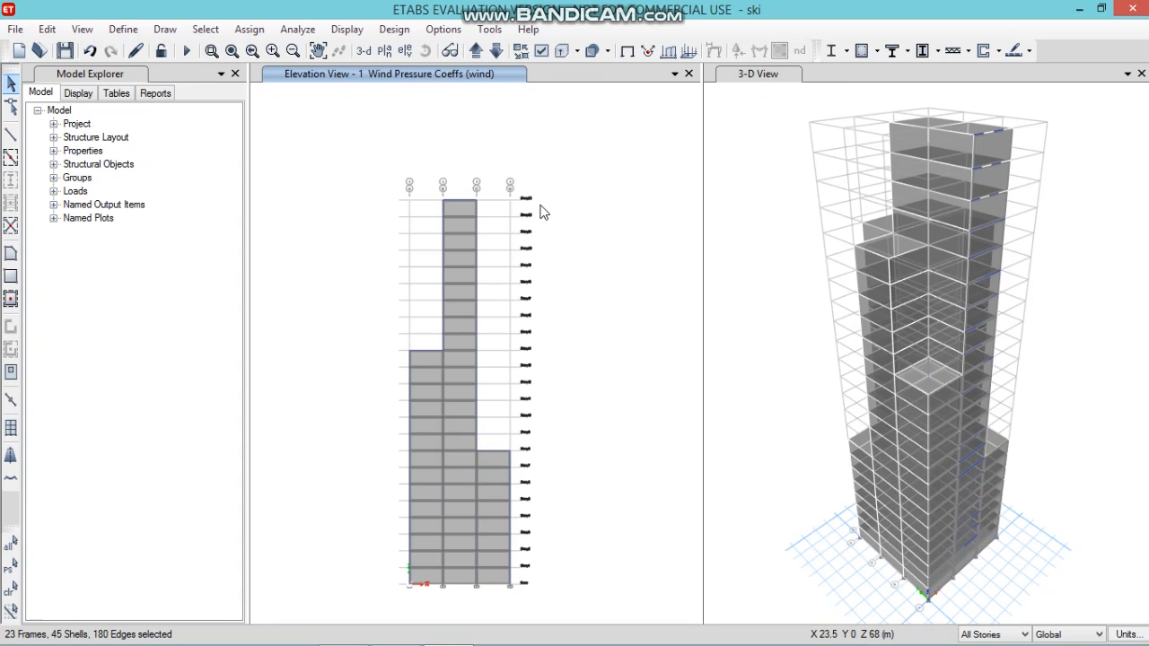
# Switch the elevation view to grid line 2 and add the cladding shells of its two outer bays to the selection
pyautogui.click(476, 51)
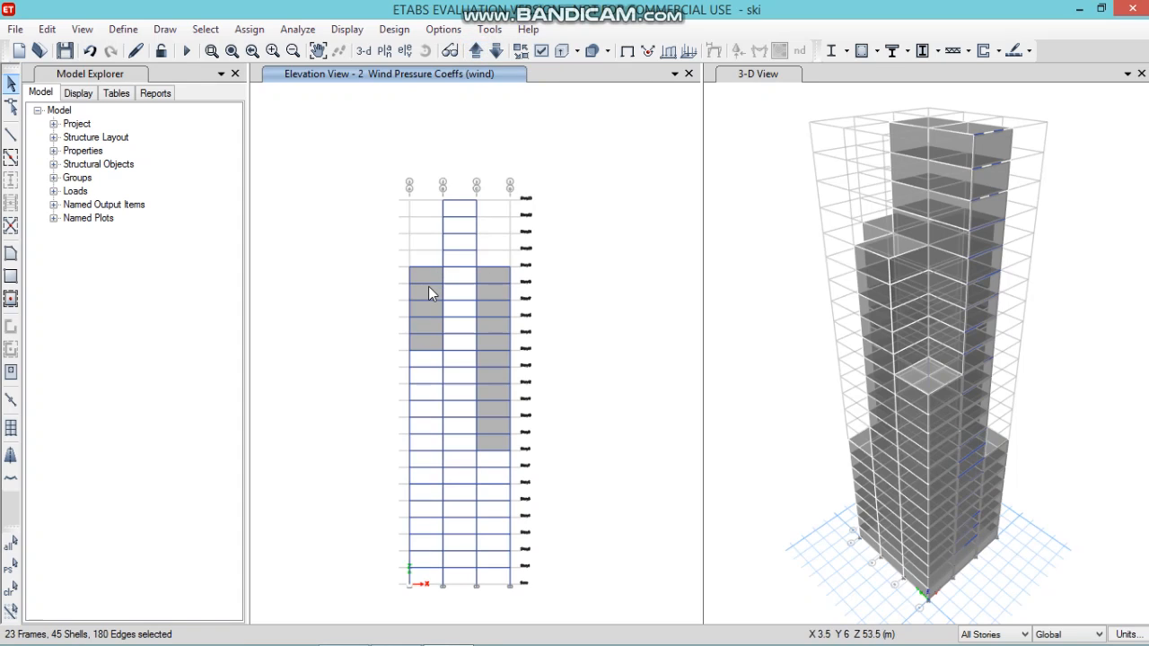
pyautogui.click(422, 282)
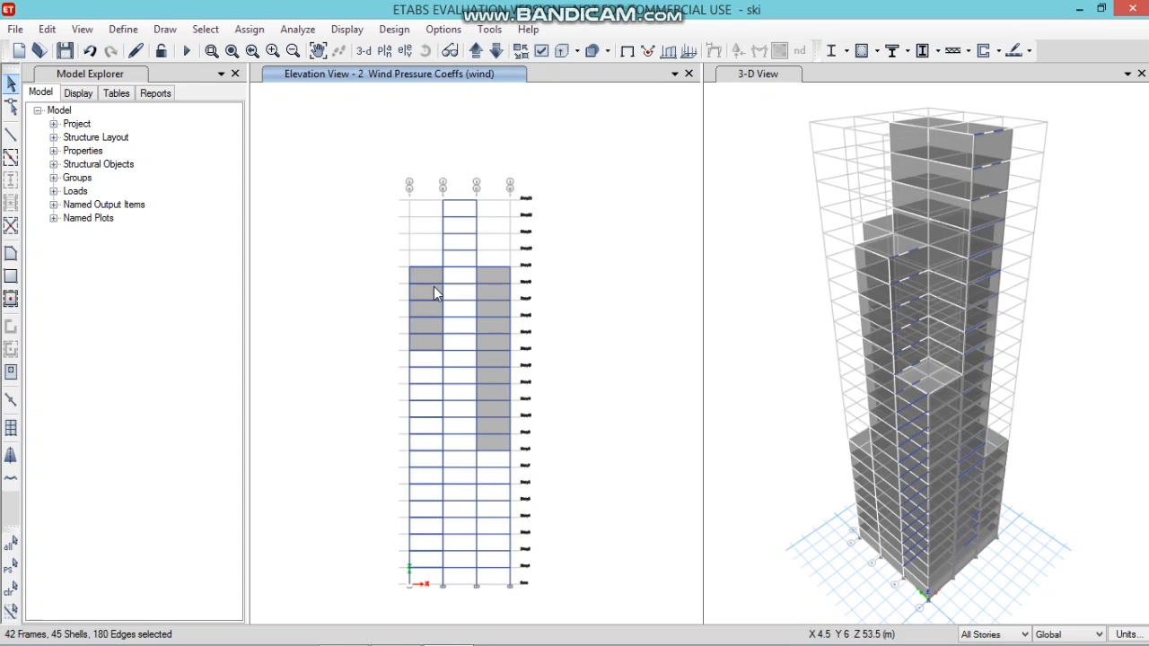
pyautogui.click(489, 267)
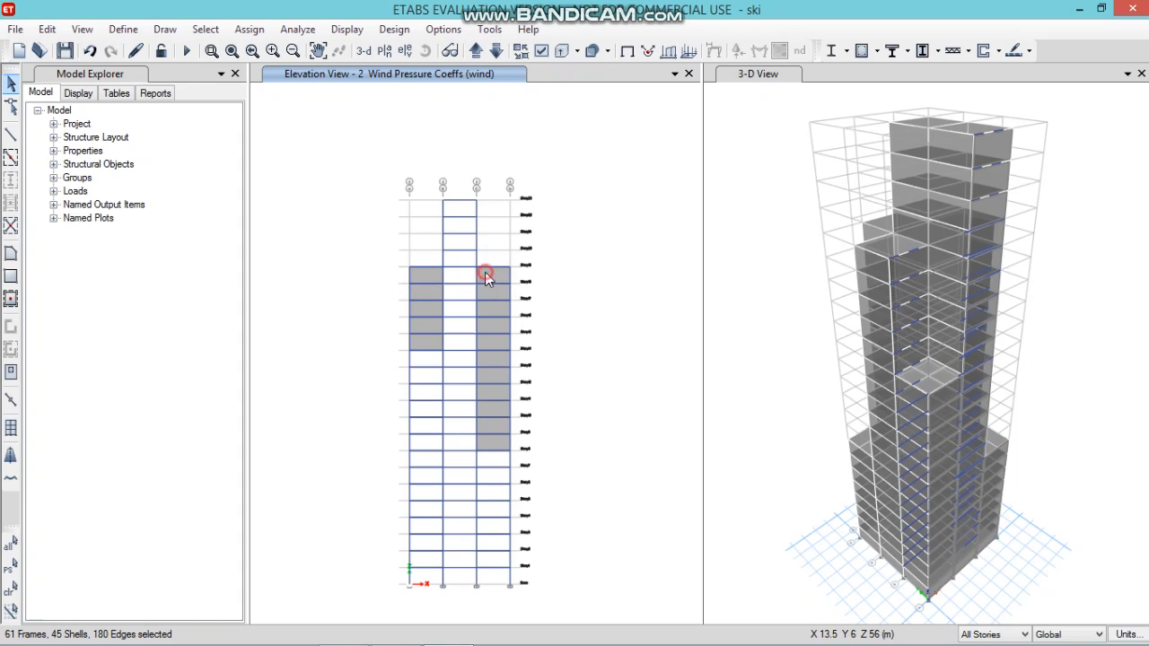
pyautogui.click(484, 273)
pyautogui.click(432, 273)
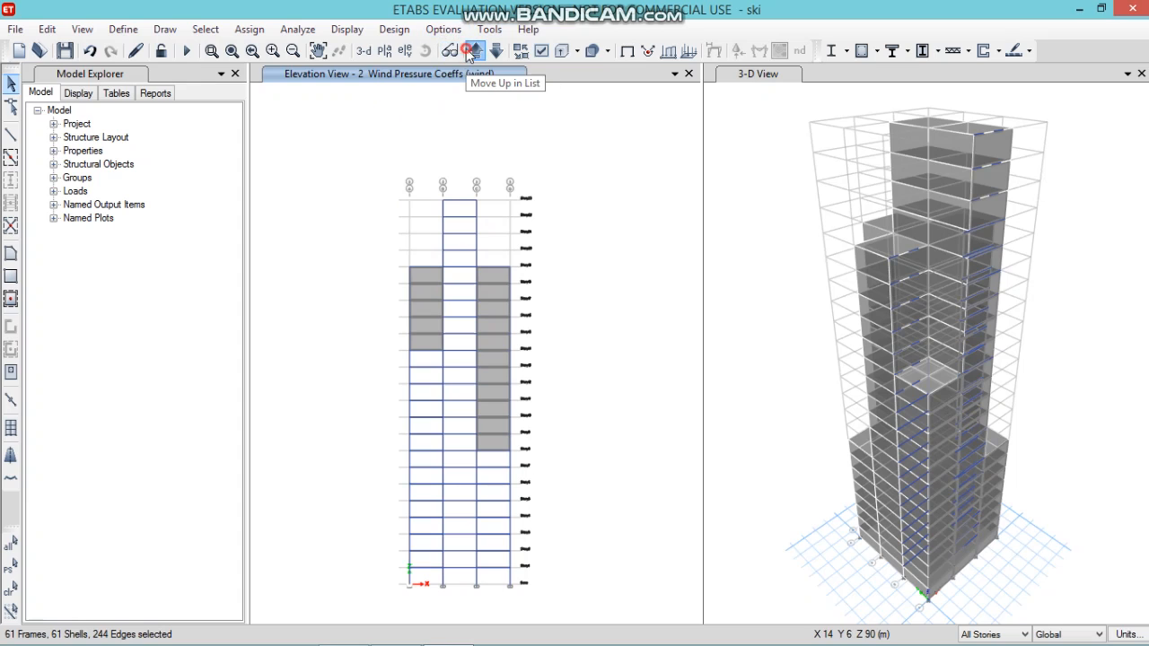
# Add the cladding shells in all three bays of elevation 3 to the selection
pyautogui.click(425, 277)
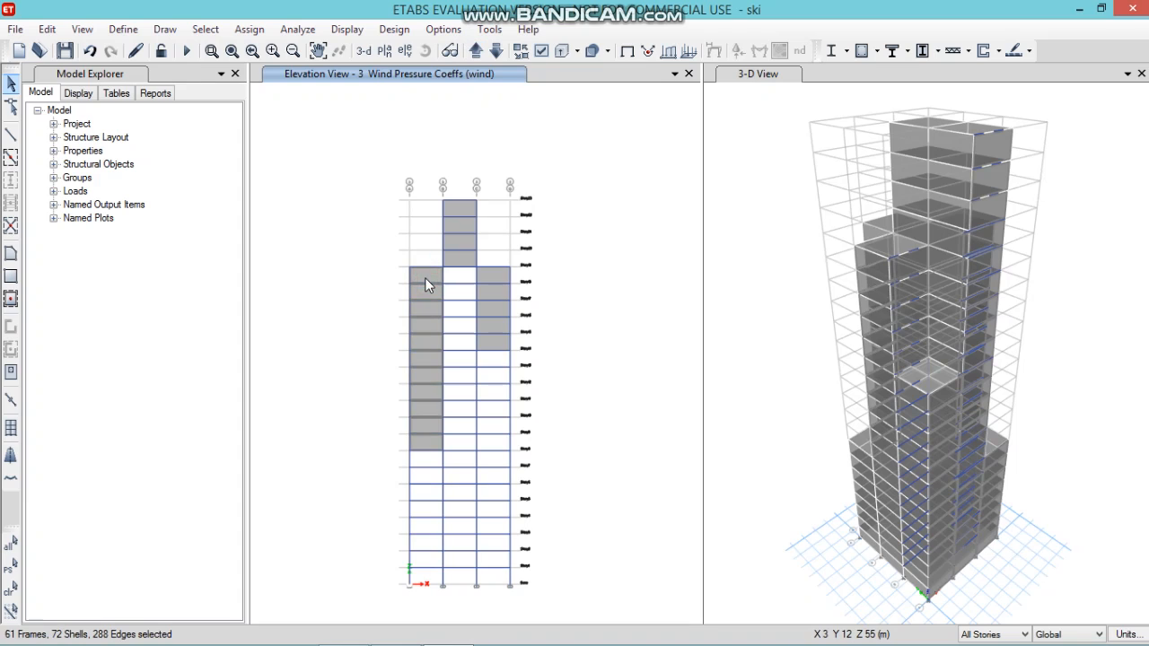
pyautogui.click(463, 208)
pyautogui.click(490, 267)
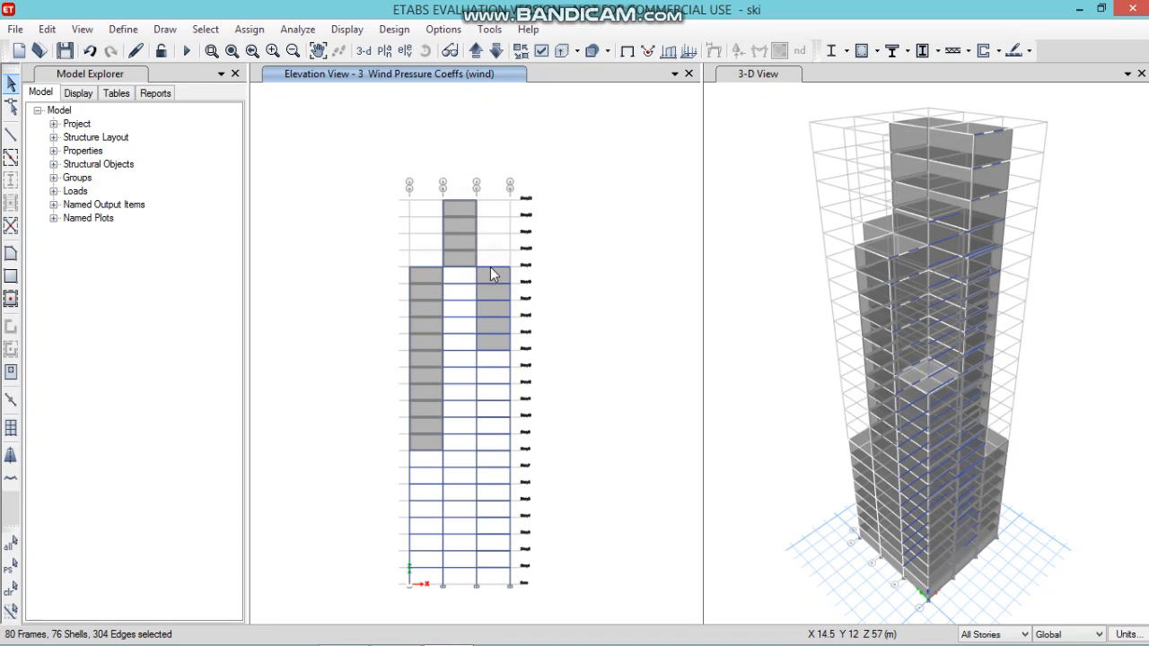
pyautogui.click(490, 277)
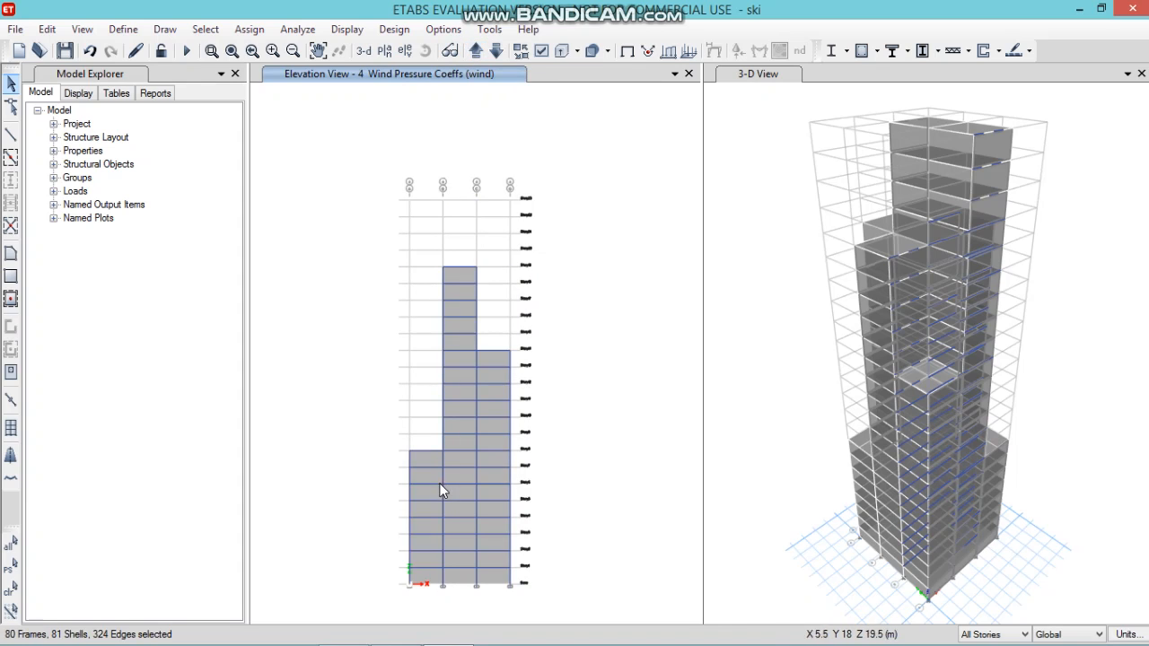
# Add the cladding shells in all three bays of elevation 4 to the selection
pyautogui.click(425, 462)
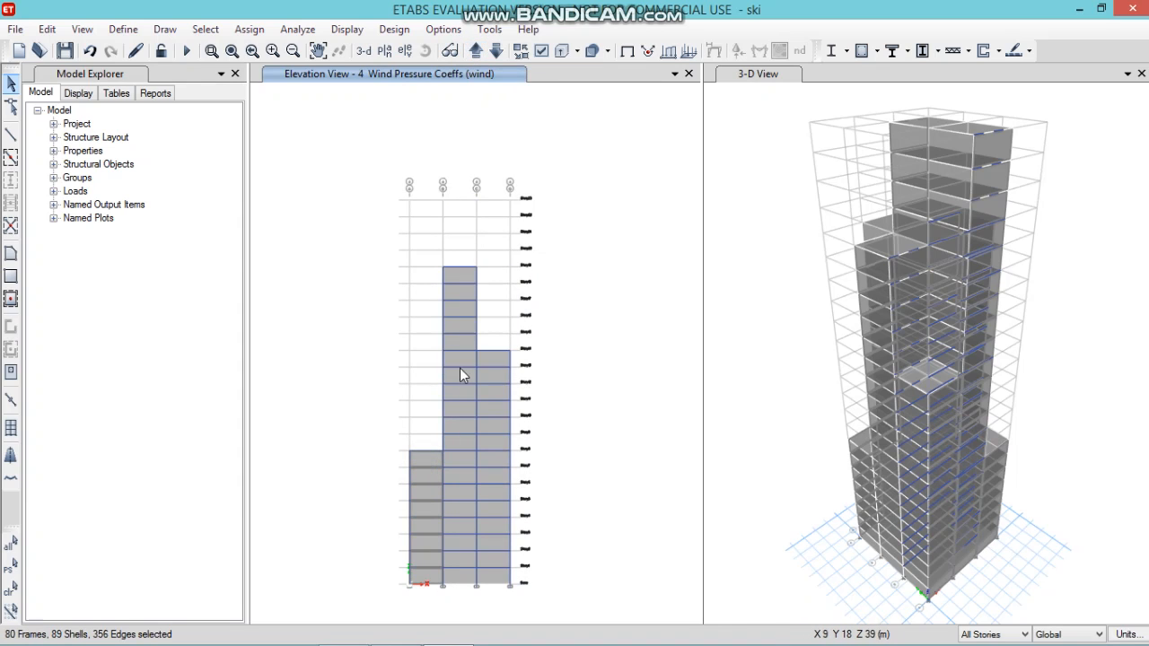
pyautogui.click(457, 301)
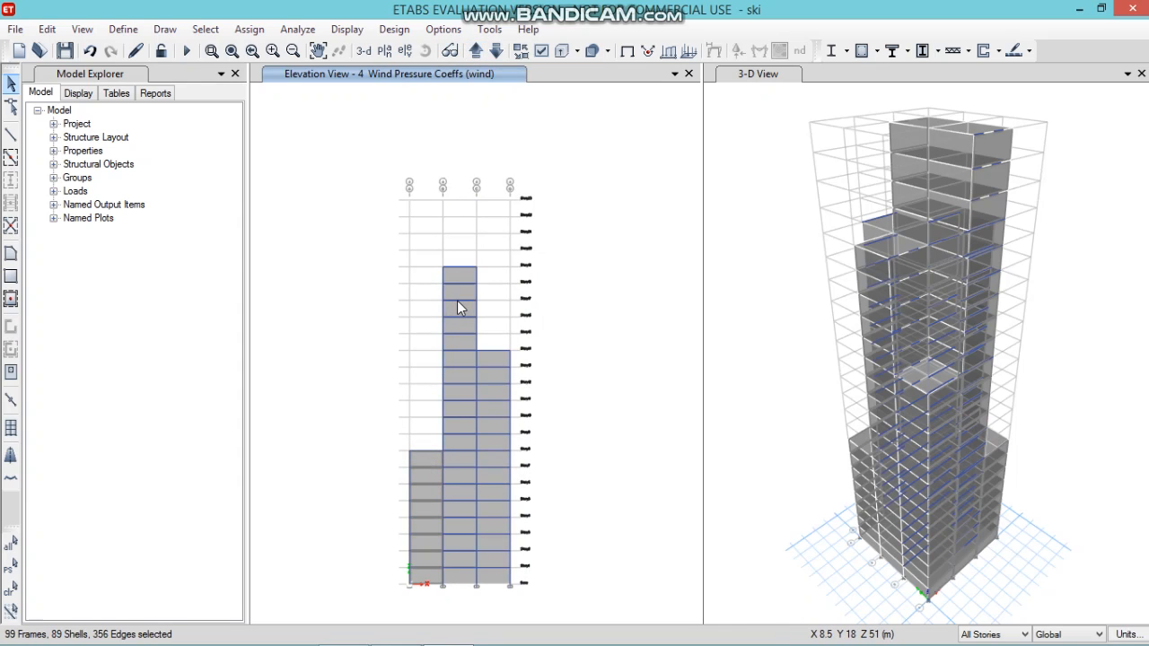
pyautogui.click(483, 369)
pyautogui.click(454, 351)
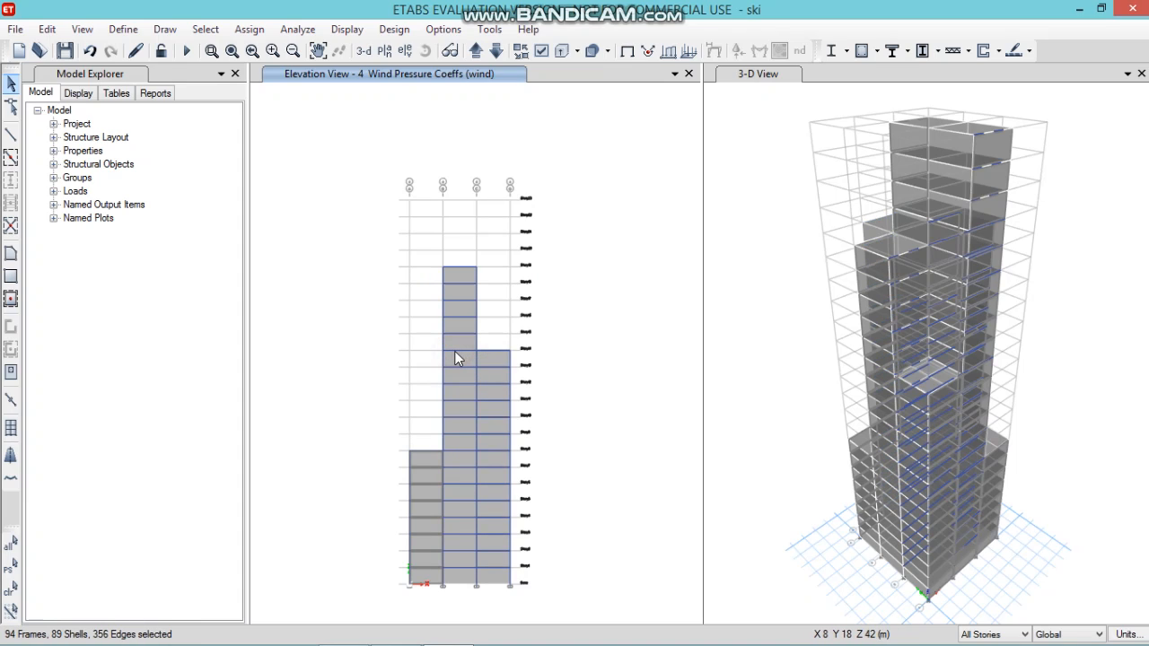
pyautogui.click(451, 338)
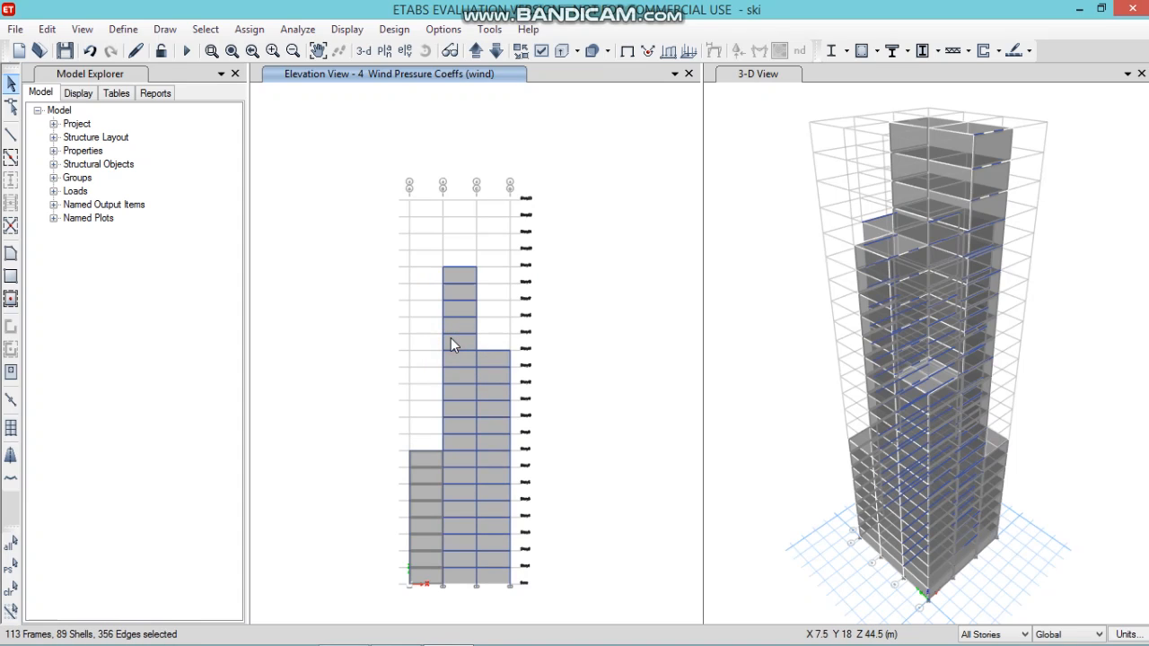
pyautogui.click(497, 373)
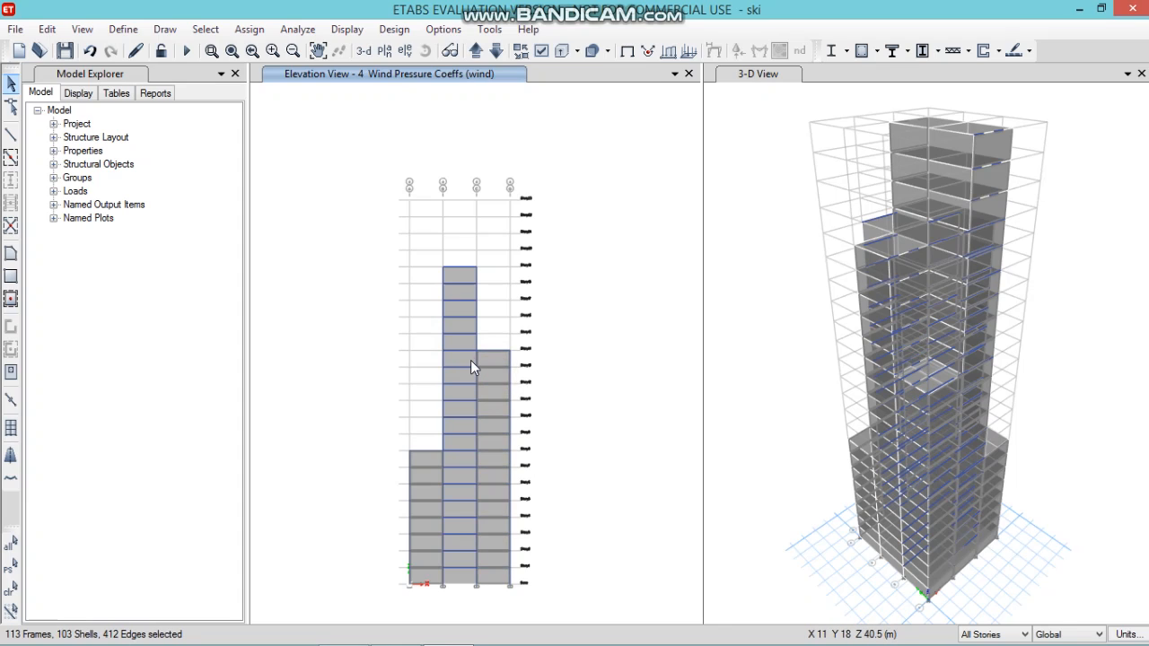
pyautogui.click(471, 360)
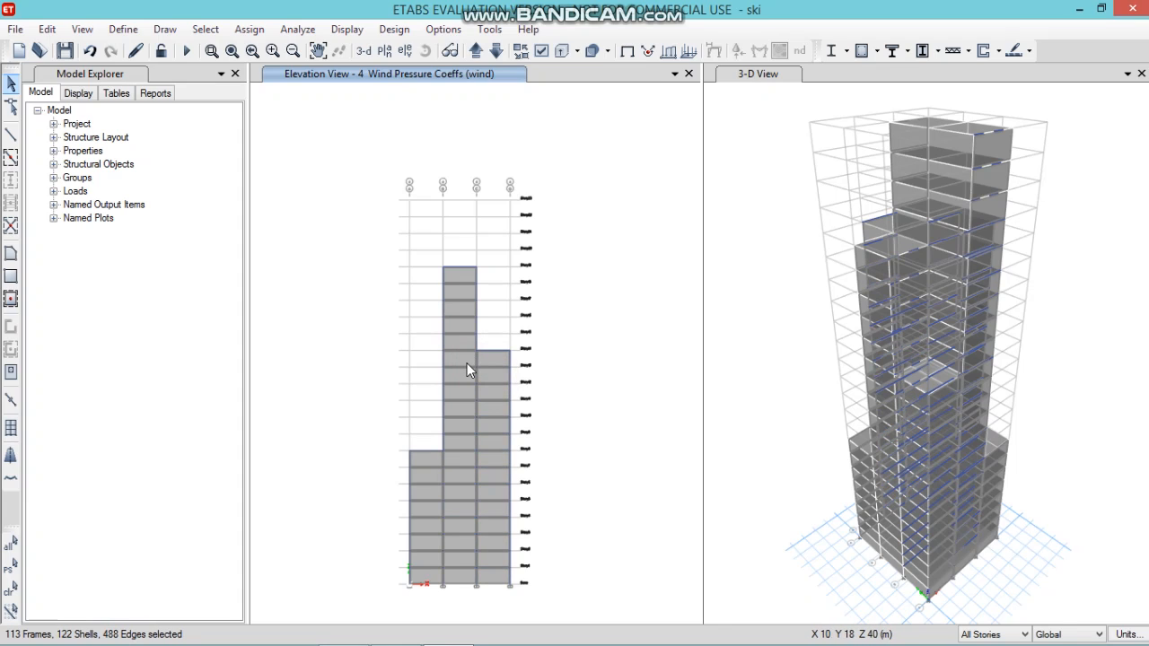
# Assign the selected cladding shells a leeward/sides wind pressure coefficient Cp of -0.8 for the wind pattern, replacing existing loads
pyautogui.click(246, 31)
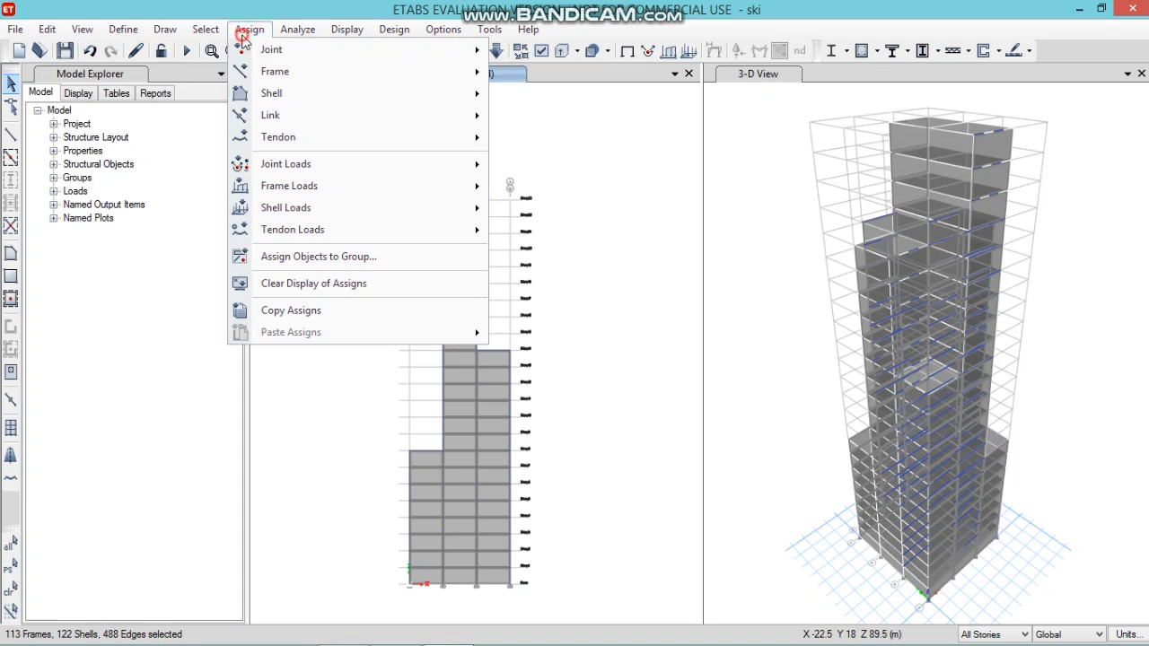
pyautogui.moveTo(430, 229)
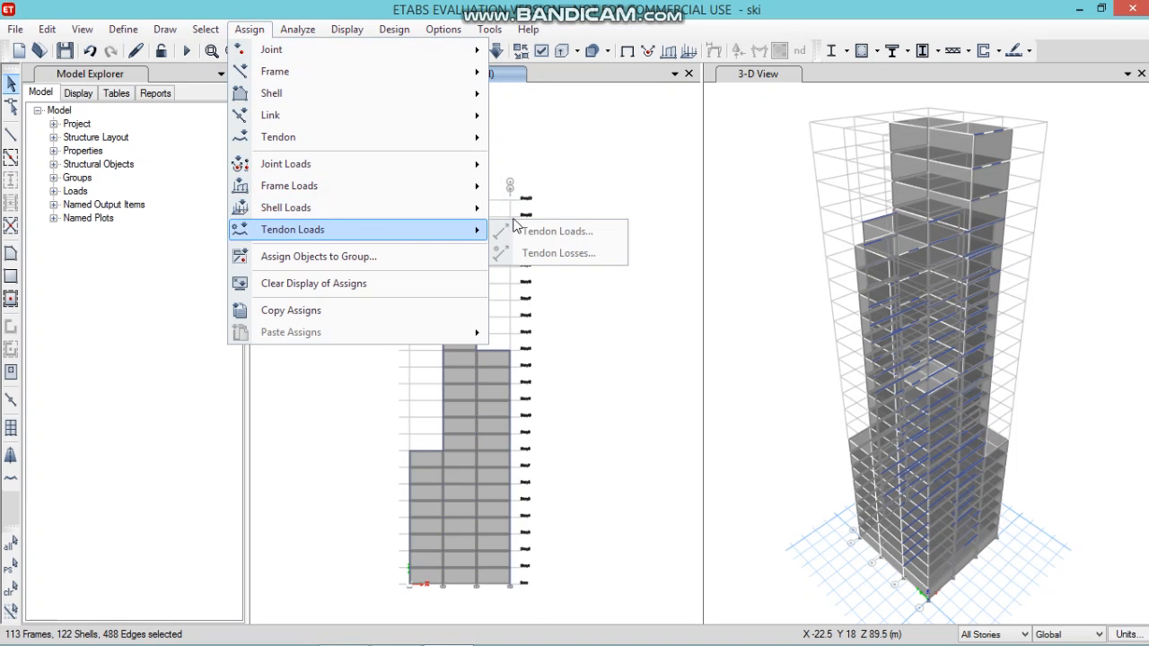
pyautogui.moveTo(475, 207)
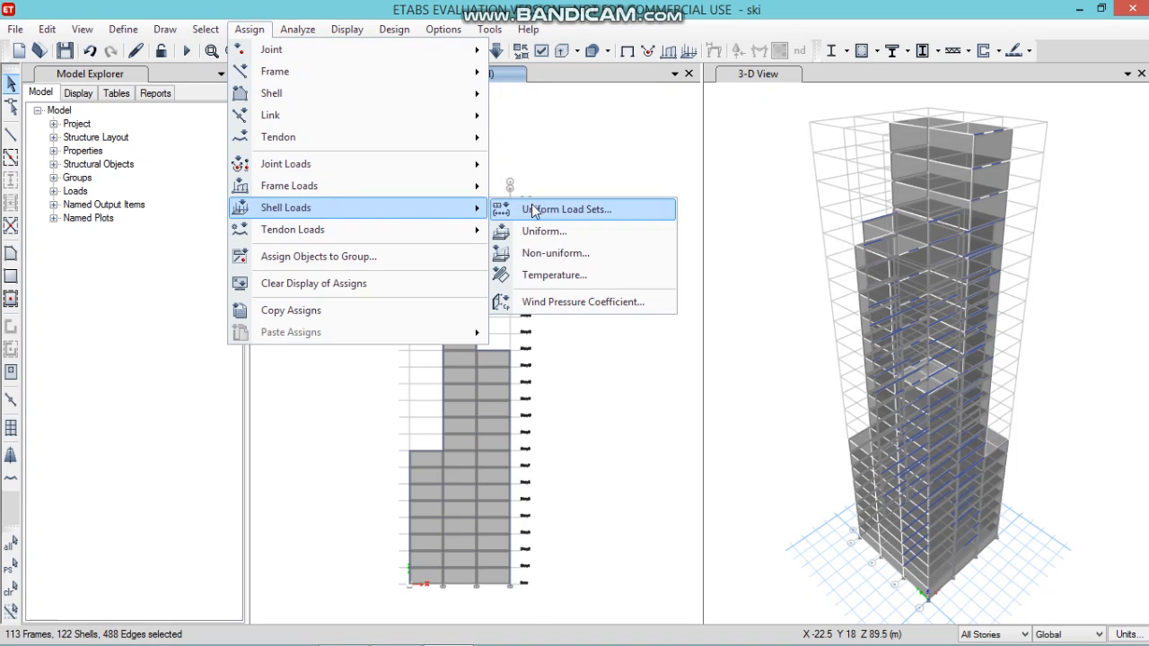
pyautogui.click(554, 303)
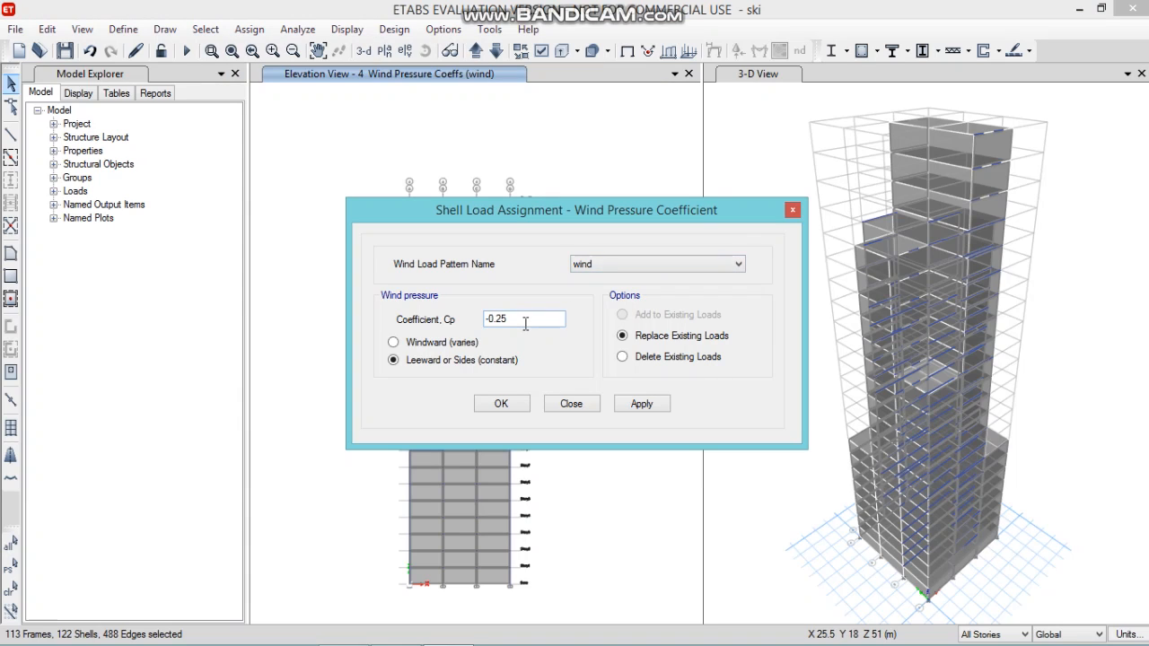
pyautogui.click(525, 321)
pyautogui.click(638, 404)
pyautogui.click(515, 407)
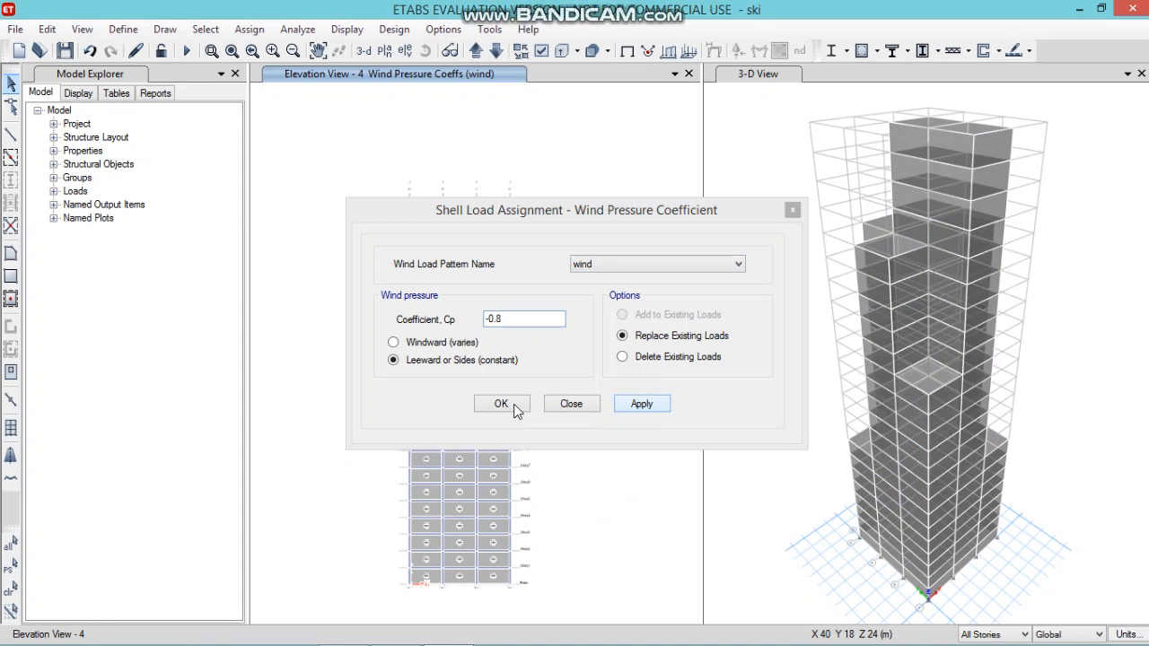
pyautogui.click(515, 405)
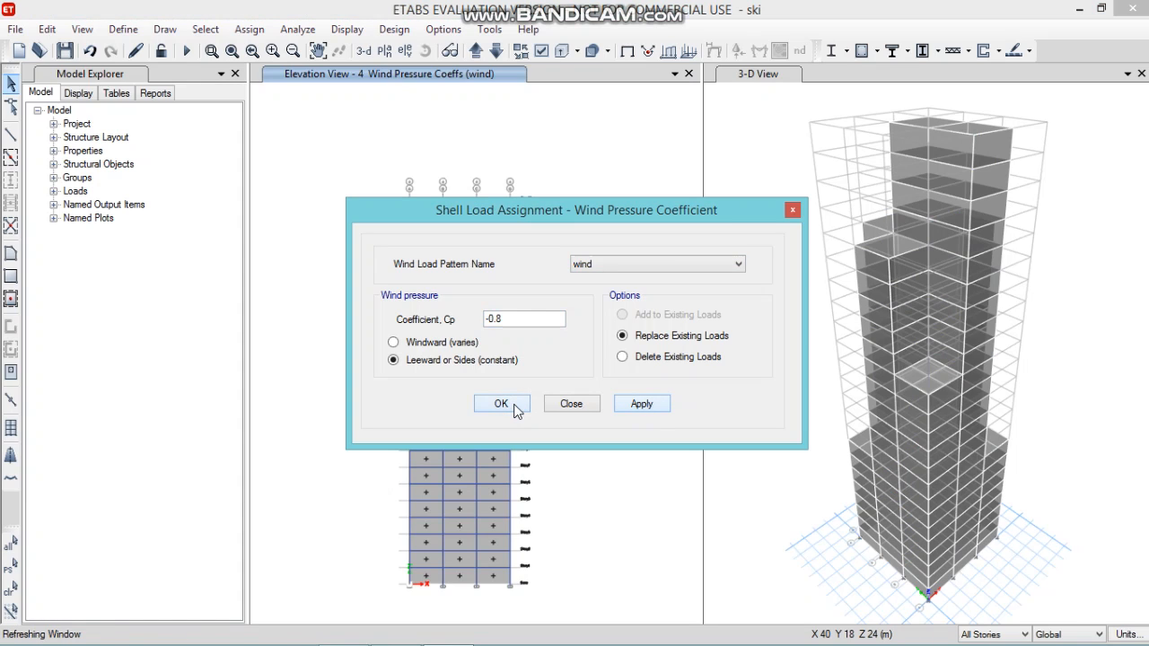
pyautogui.click(516, 407)
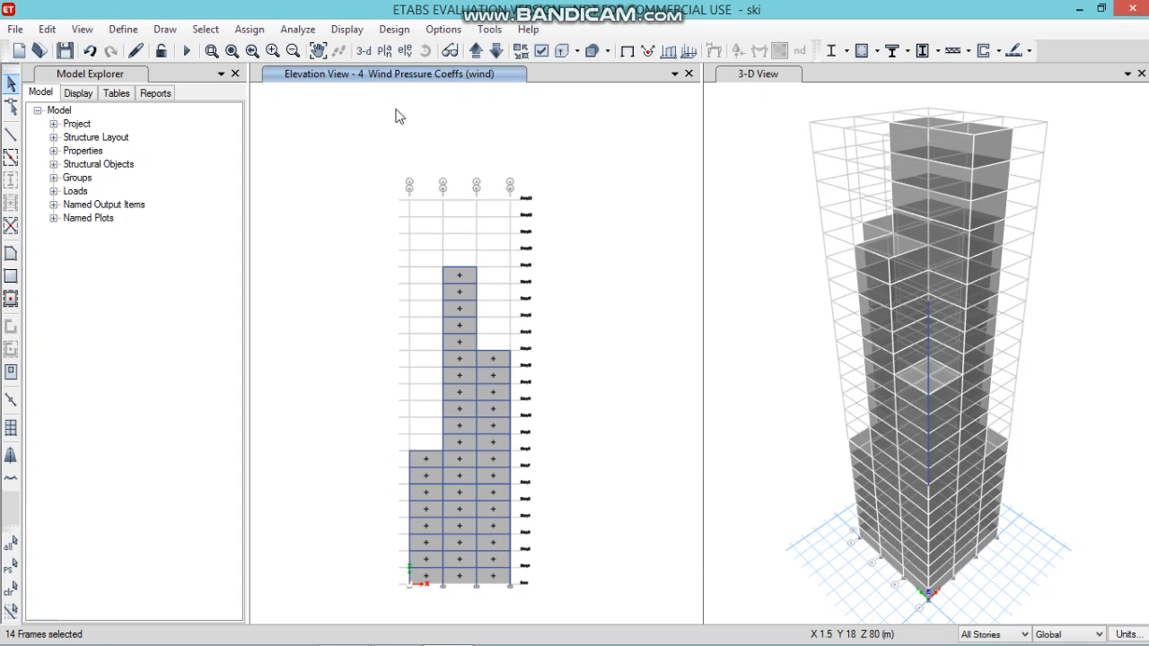
# Open the Story1 plan view to check the wind pressure coefficients assigned on each side of the building
pyautogui.click(384, 51)
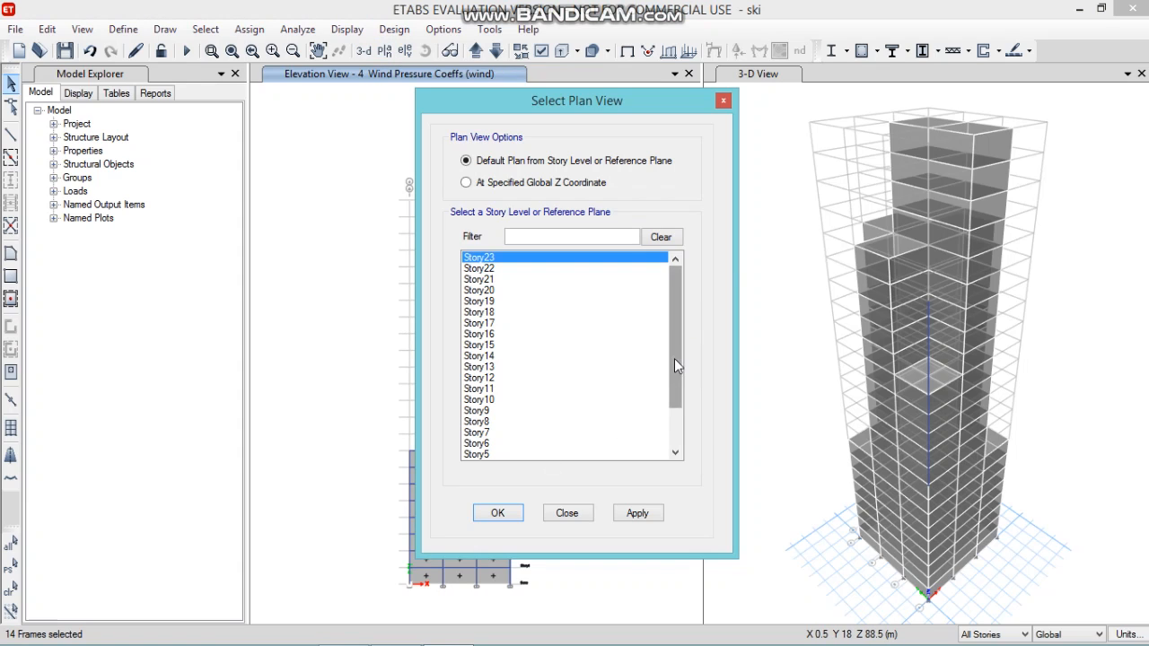
pyautogui.moveTo(674, 358); pyautogui.dragTo(661, 410)
pyautogui.click(565, 443)
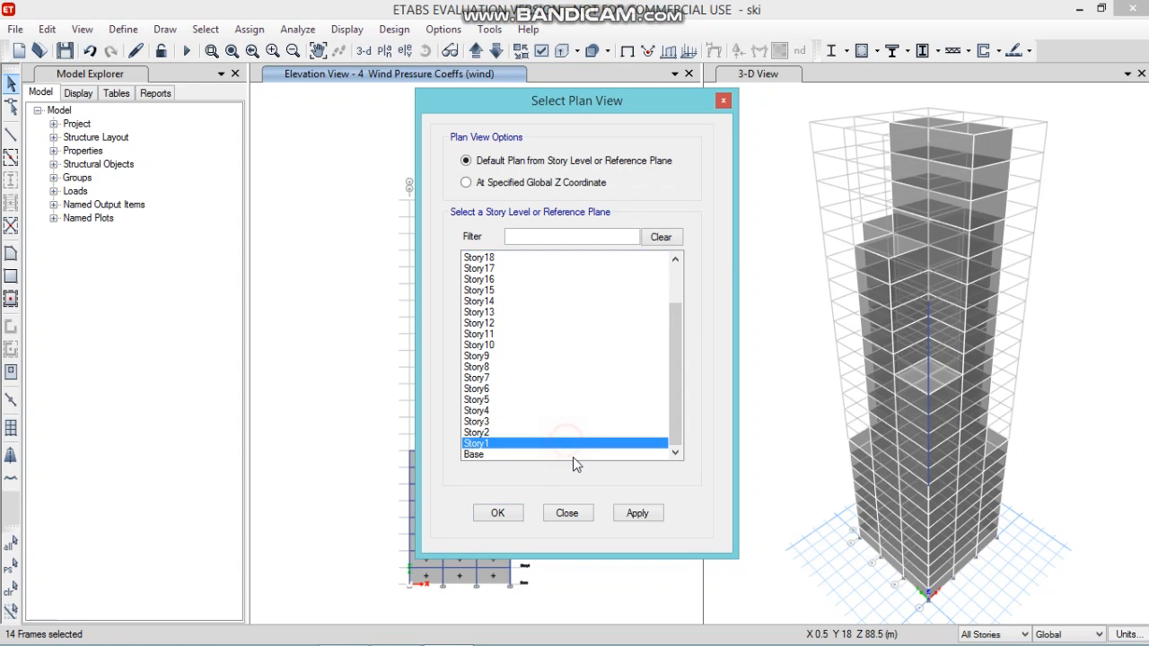
pyautogui.click(492, 510)
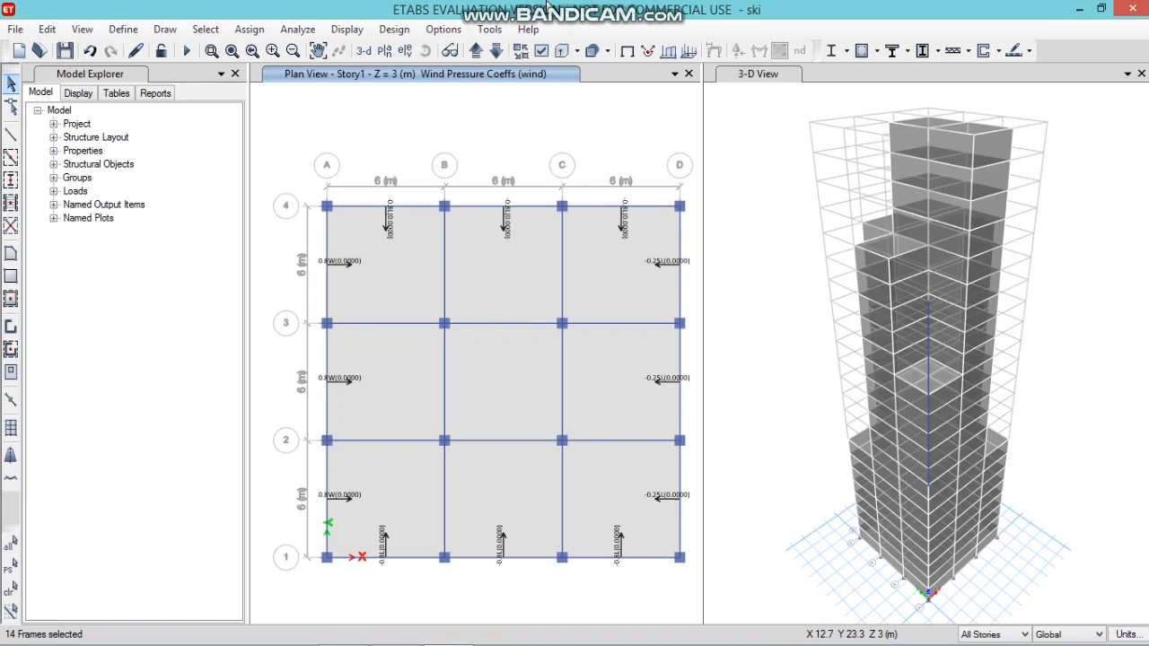
pyautogui.moveTo(546, 5)
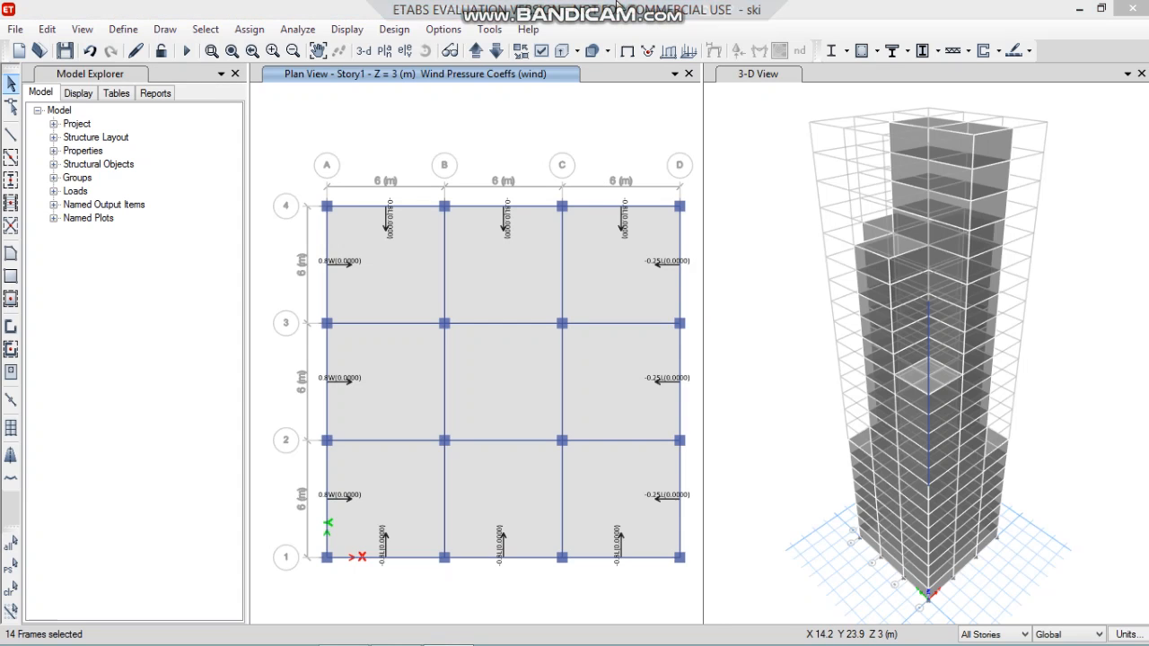
pyautogui.moveTo(616, 4)
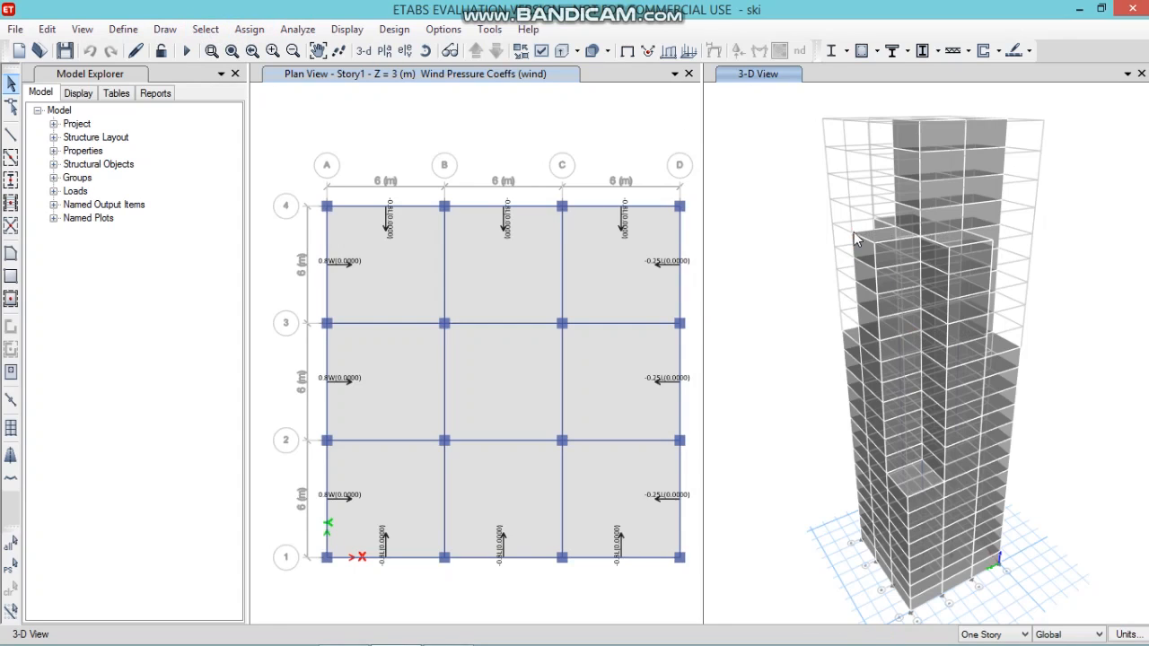
# Display the 3-D view with extruded frame members and the cladding shells hidden, and rotate the model slightly
pyautogui.click(562, 52)
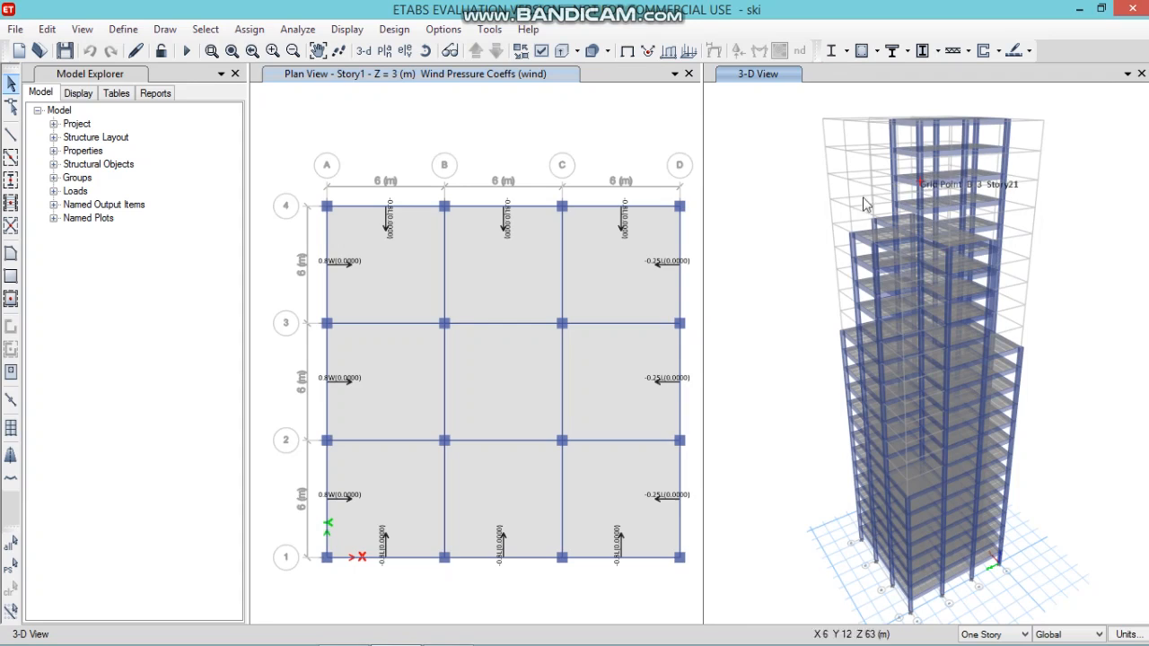
pyautogui.click(426, 51)
pyautogui.moveTo(746, 226)
pyautogui.mouseDown()
pyautogui.moveTo(788, 184)
pyautogui.moveTo(734, 206)
pyautogui.moveTo(732, 236)
pyautogui.mouseUp()
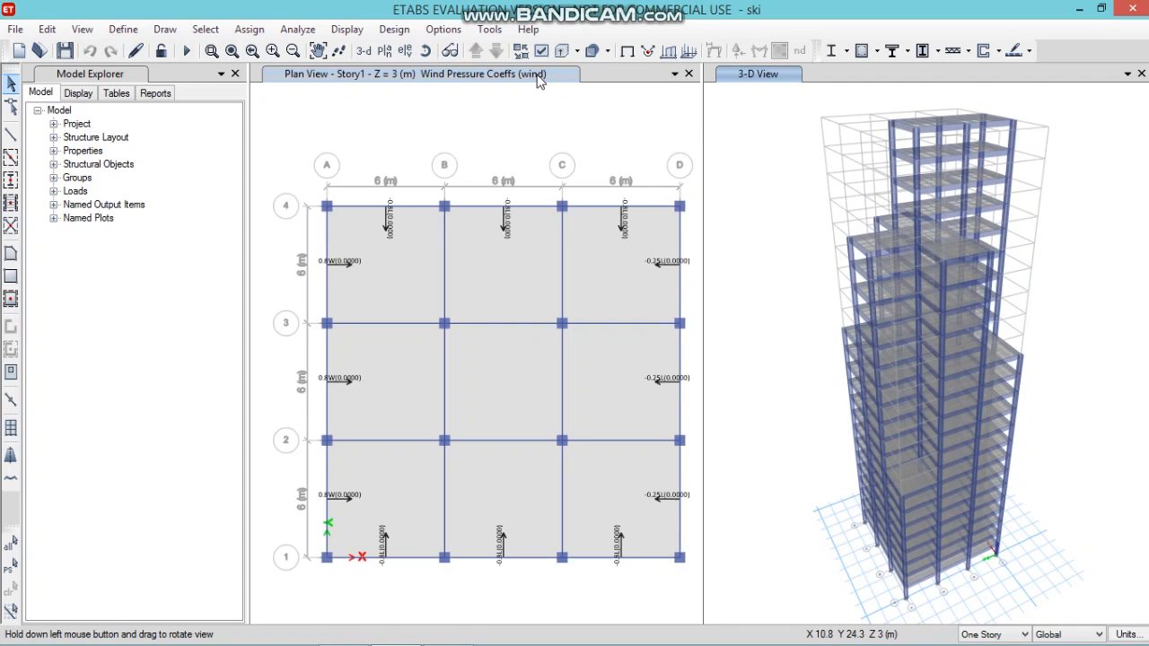
# Run the analysis for the Dead, Live, Modal and wind load cases
pyautogui.click(298, 30)
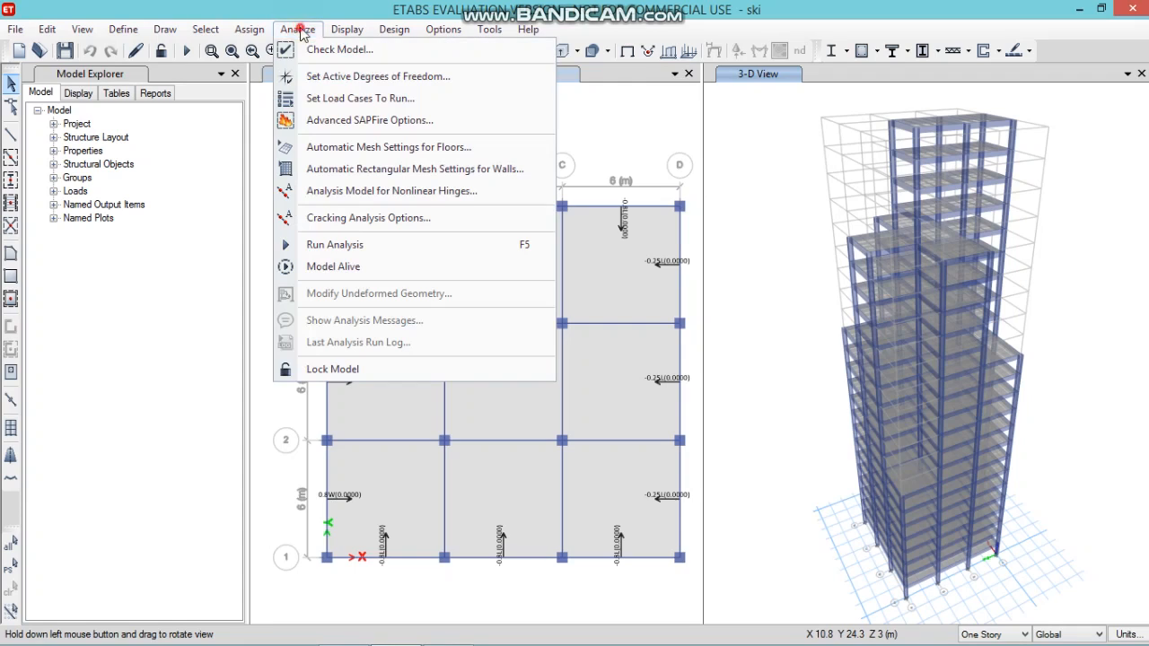
pyautogui.click(344, 99)
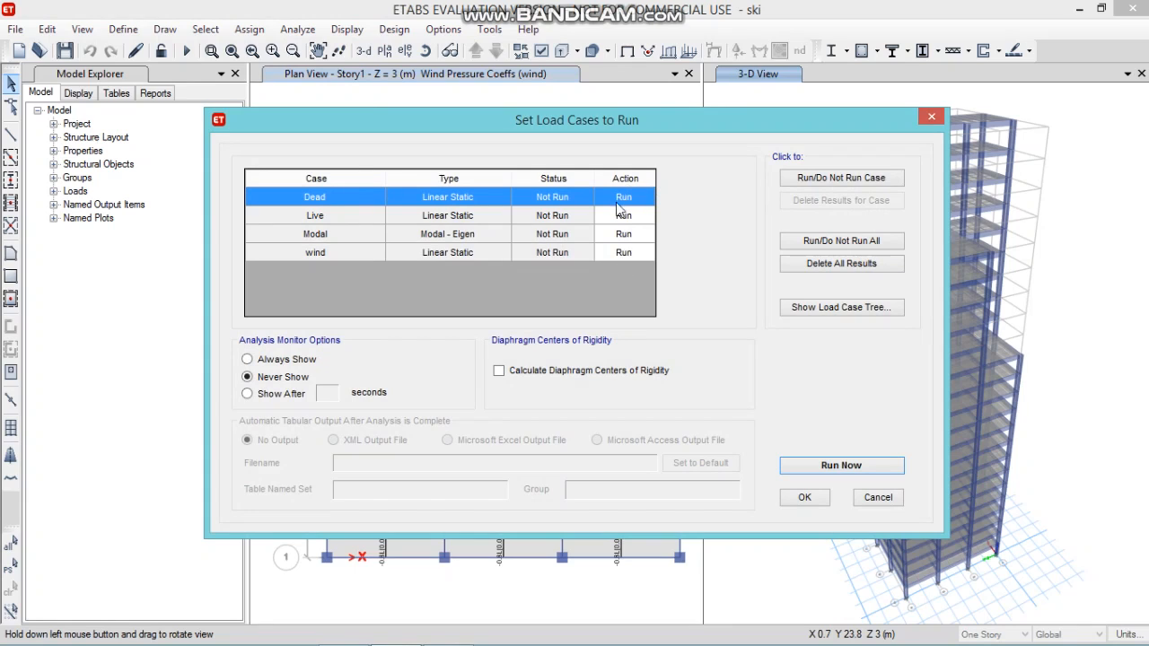
pyautogui.click(862, 463)
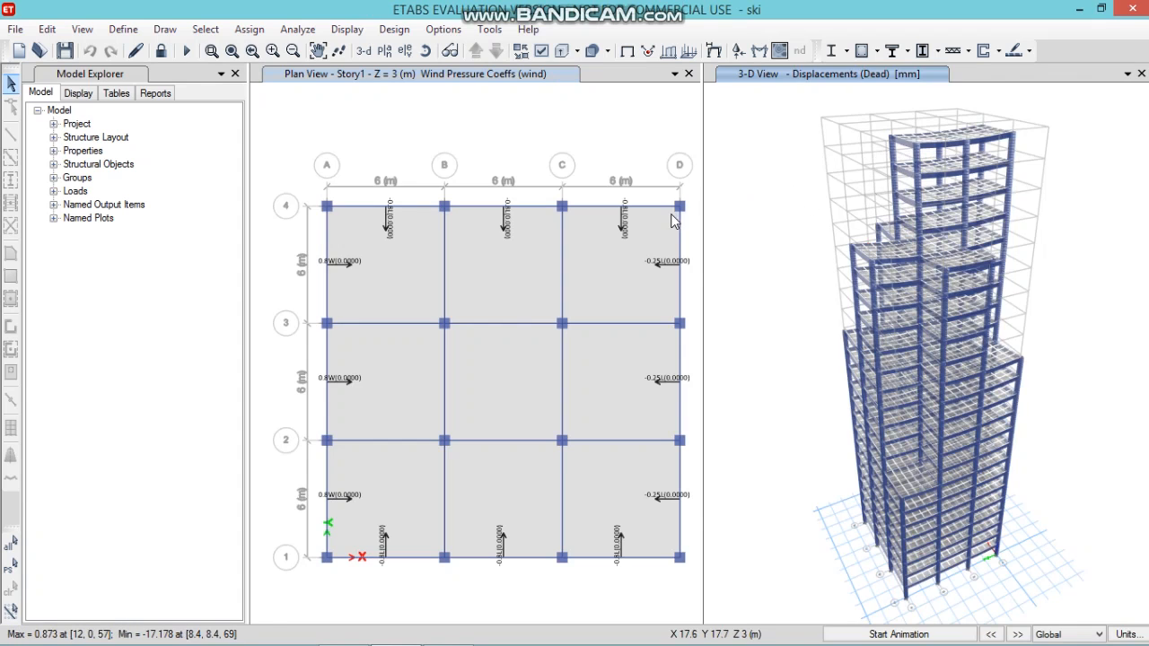
pyautogui.moveTo(932, 144)
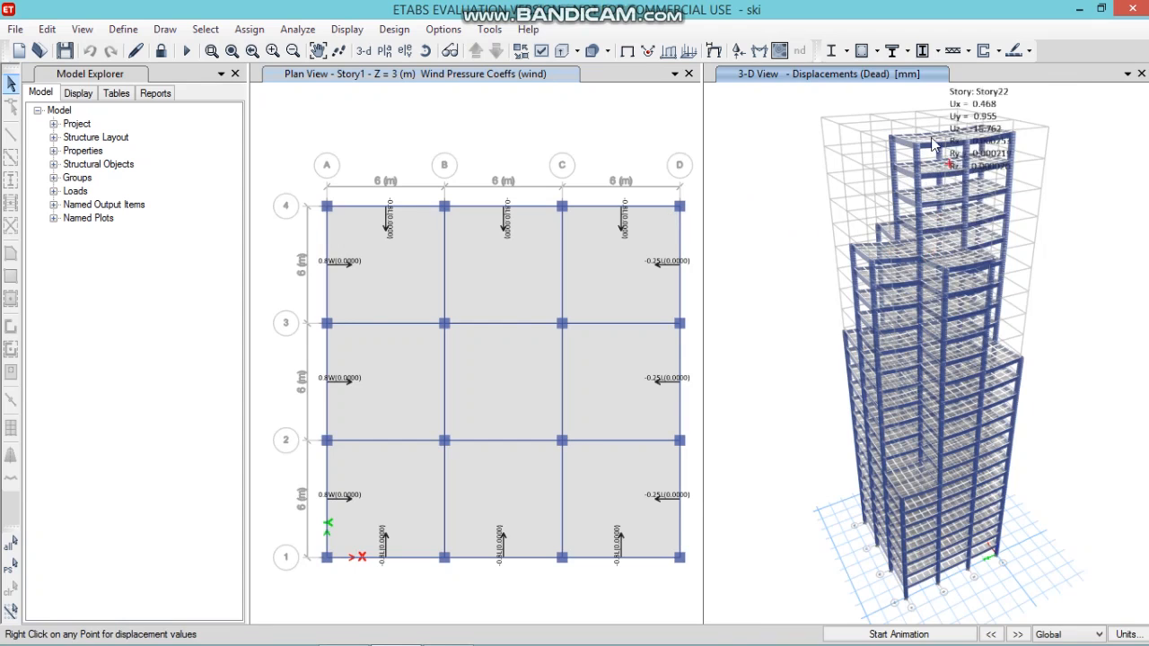
pyautogui.moveTo(944, 224)
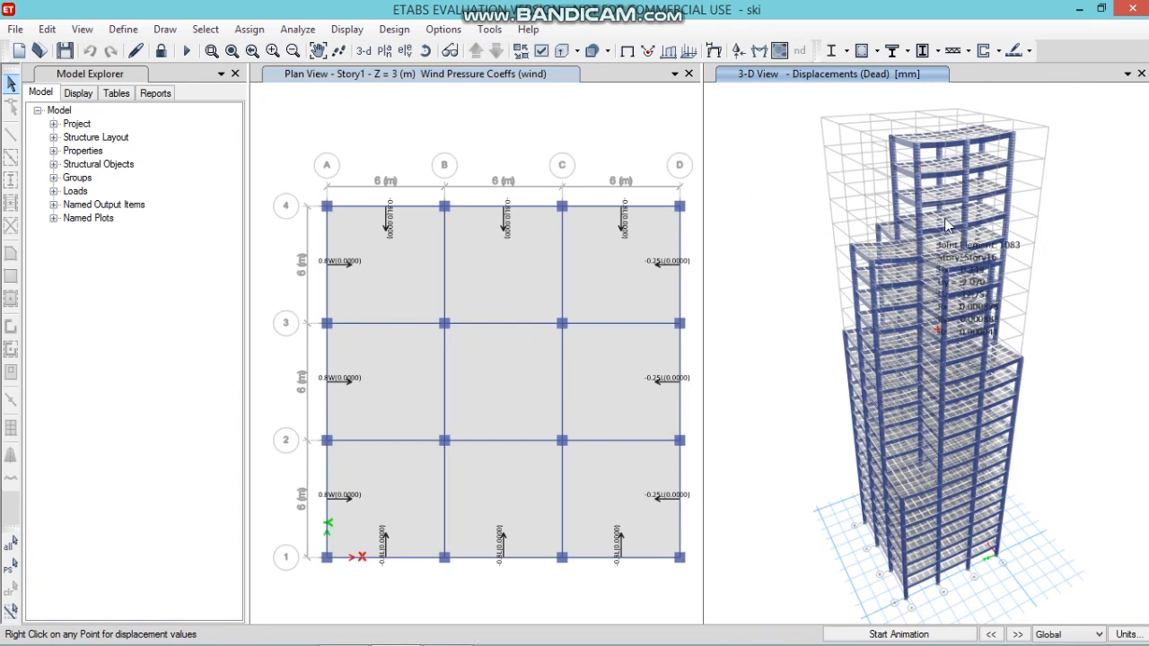
# Inspect the Dead load displacement and drift values of a Story19 joint on the deformed 3-D model
pyautogui.moveTo(915, 310)
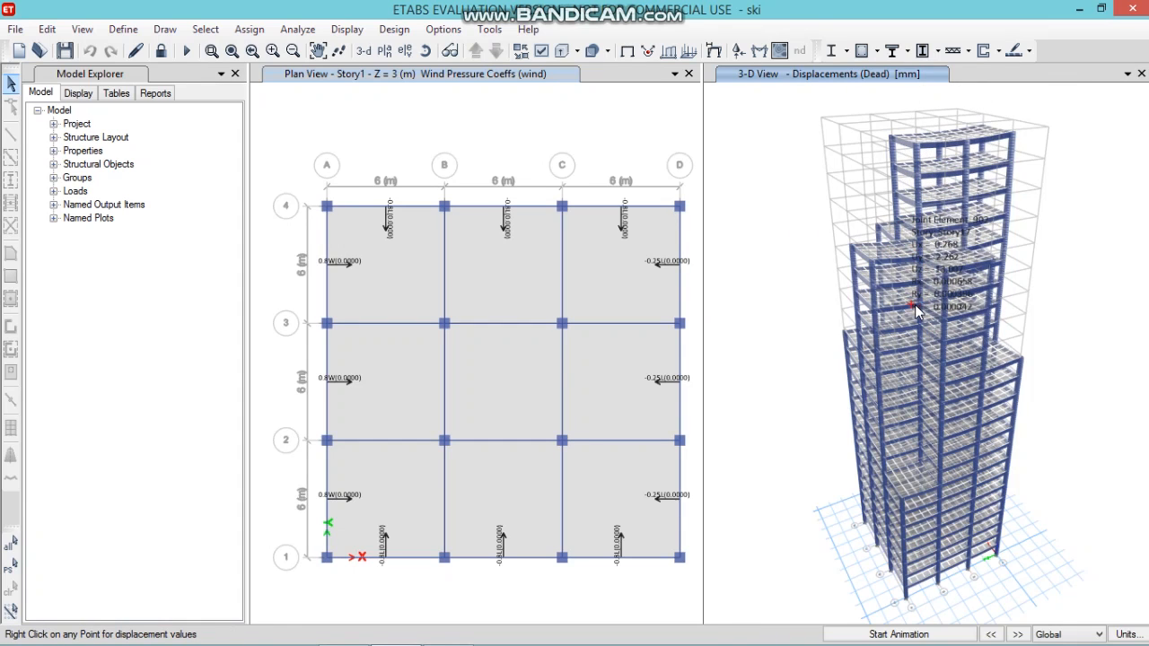
pyautogui.rightClick(872, 268)
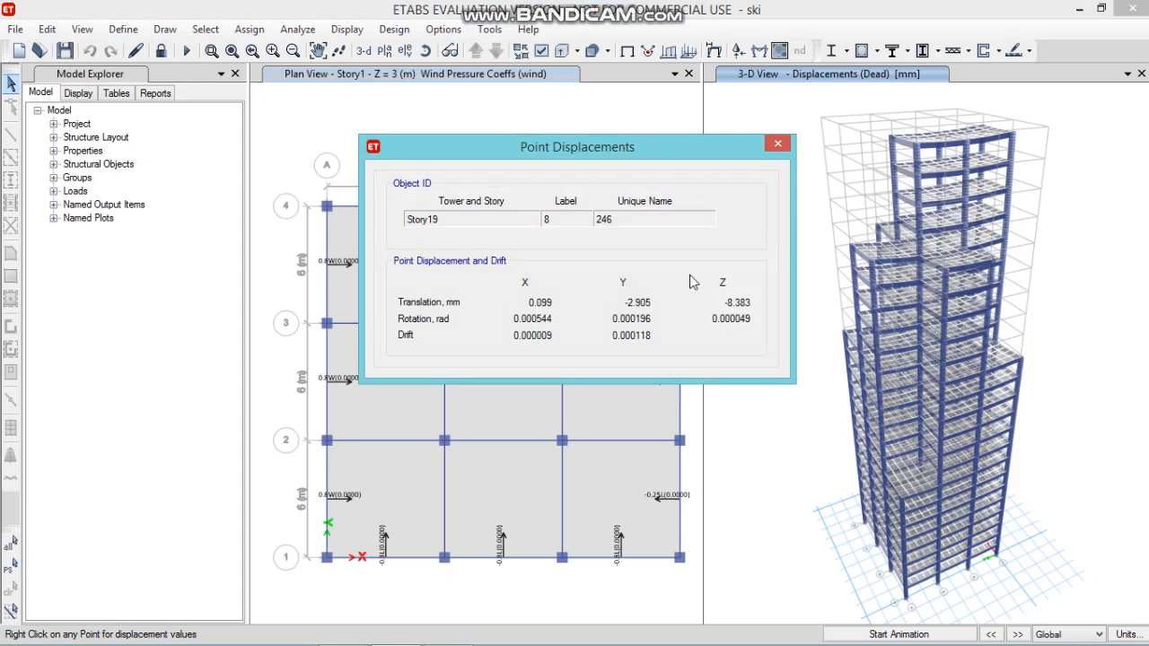
pyautogui.click(778, 146)
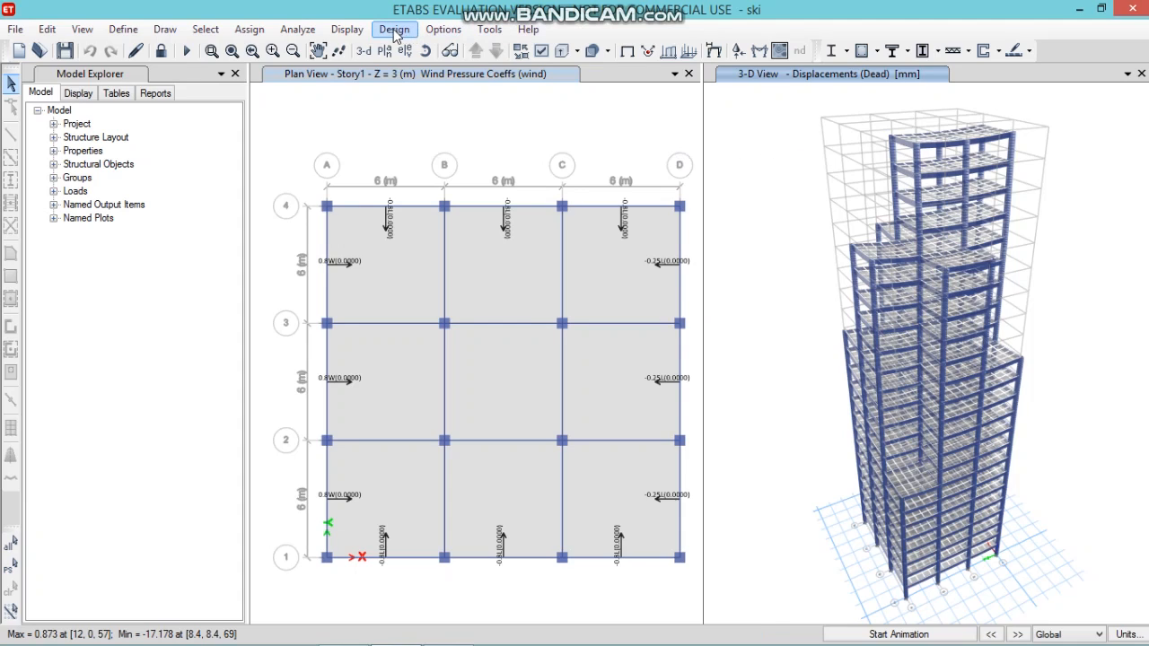
# Show the filled inplane shear diagram of the frames for the Dead load case in the 3-D view
pyautogui.click(357, 30)
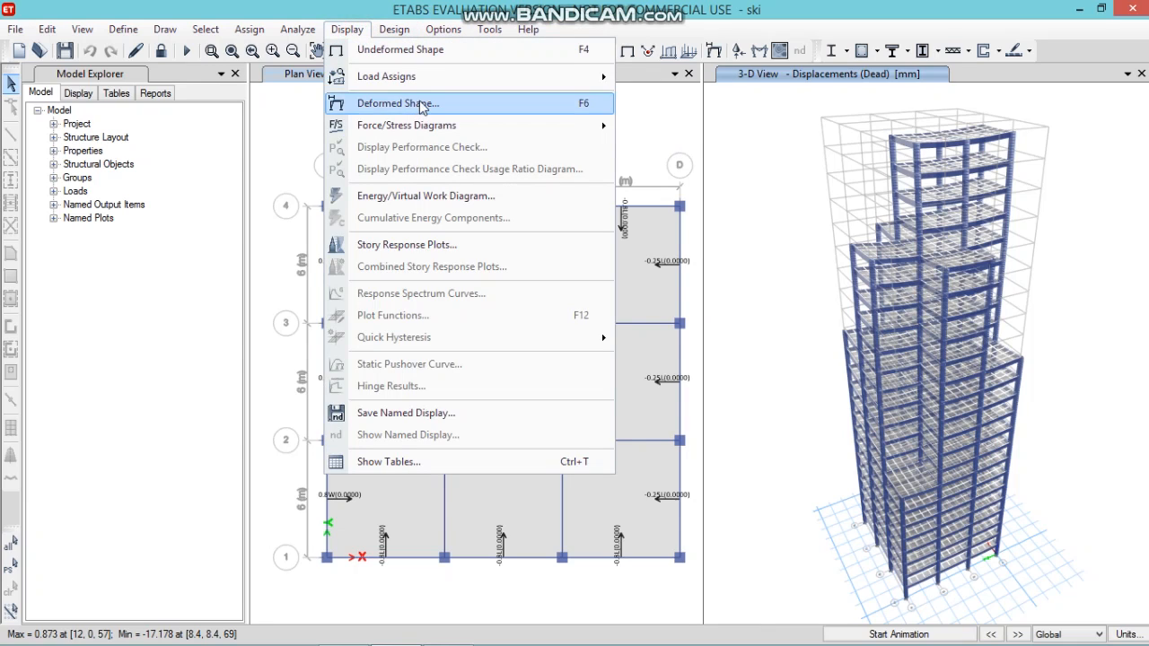
pyautogui.moveTo(428, 87)
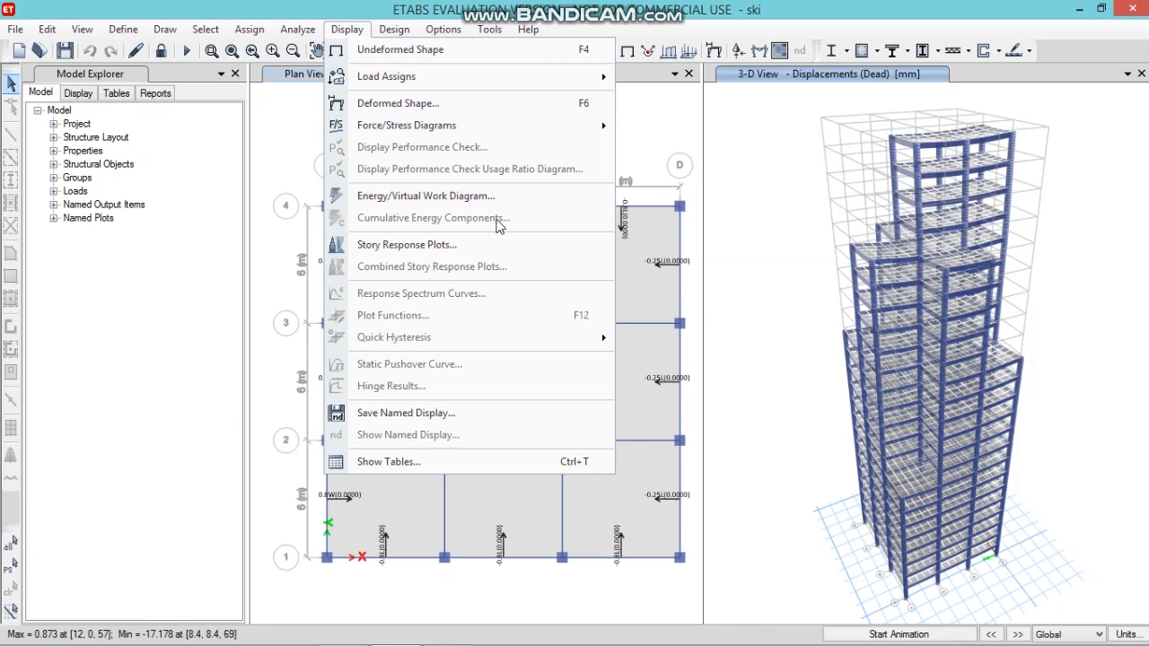
pyautogui.moveTo(483, 130)
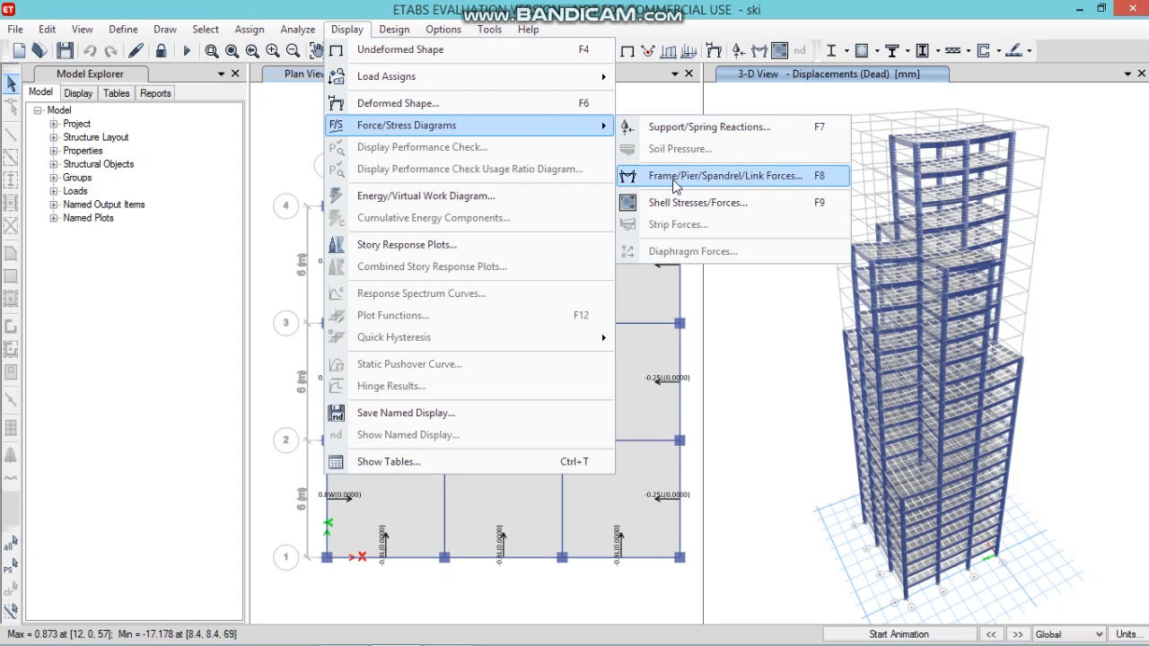
pyautogui.click(676, 180)
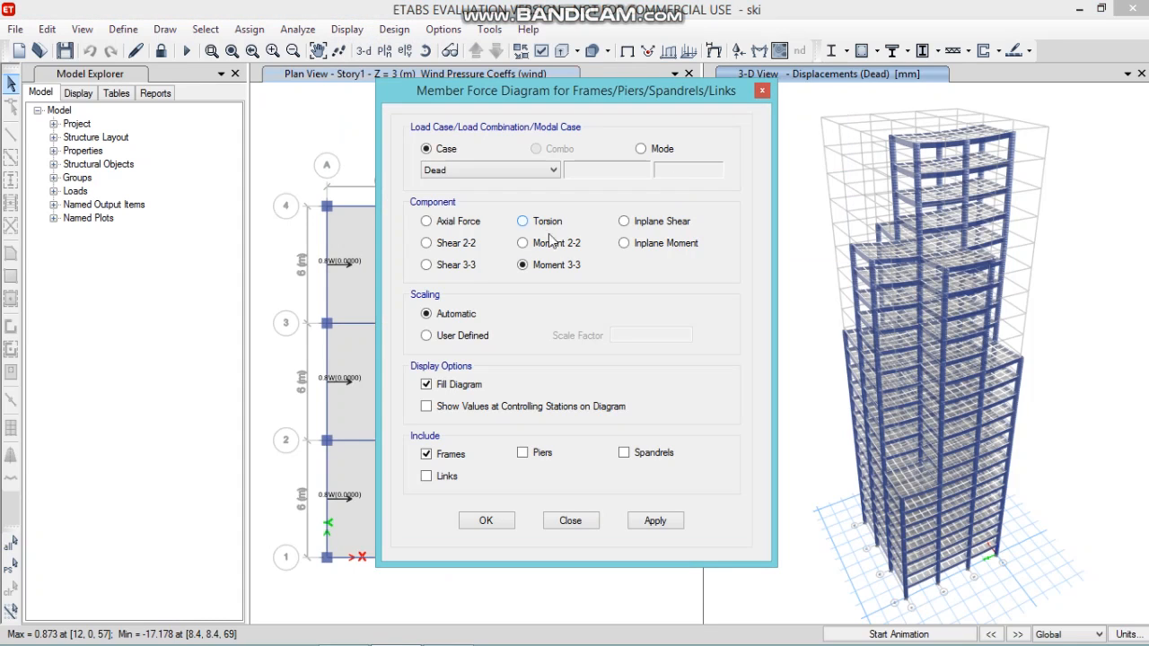
pyautogui.click(624, 221)
pyautogui.click(654, 526)
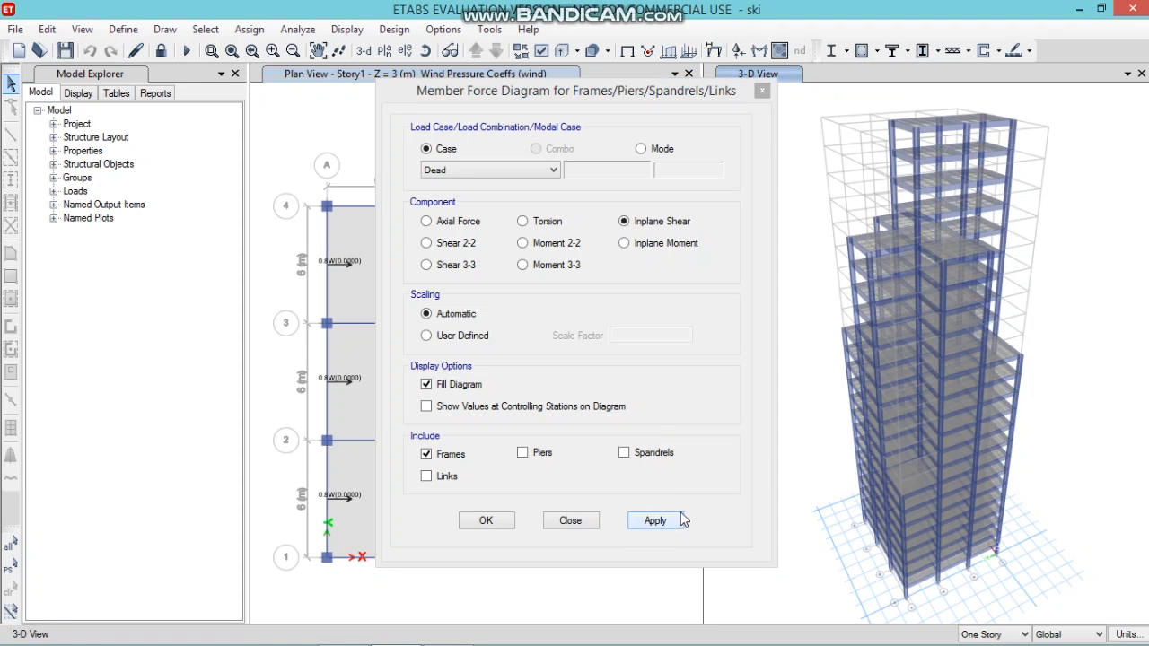
# Show the frames' torsion diagram followed by their Shear 2-2 diagram for the Dead load case
pyautogui.click(523, 222)
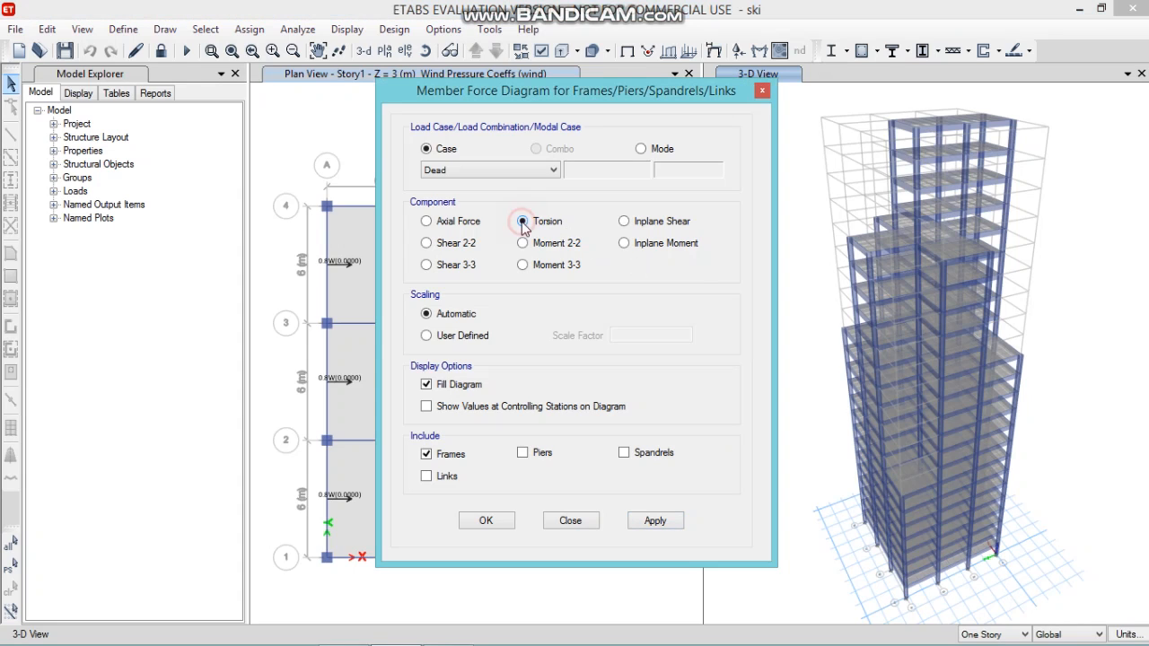
pyautogui.click(675, 524)
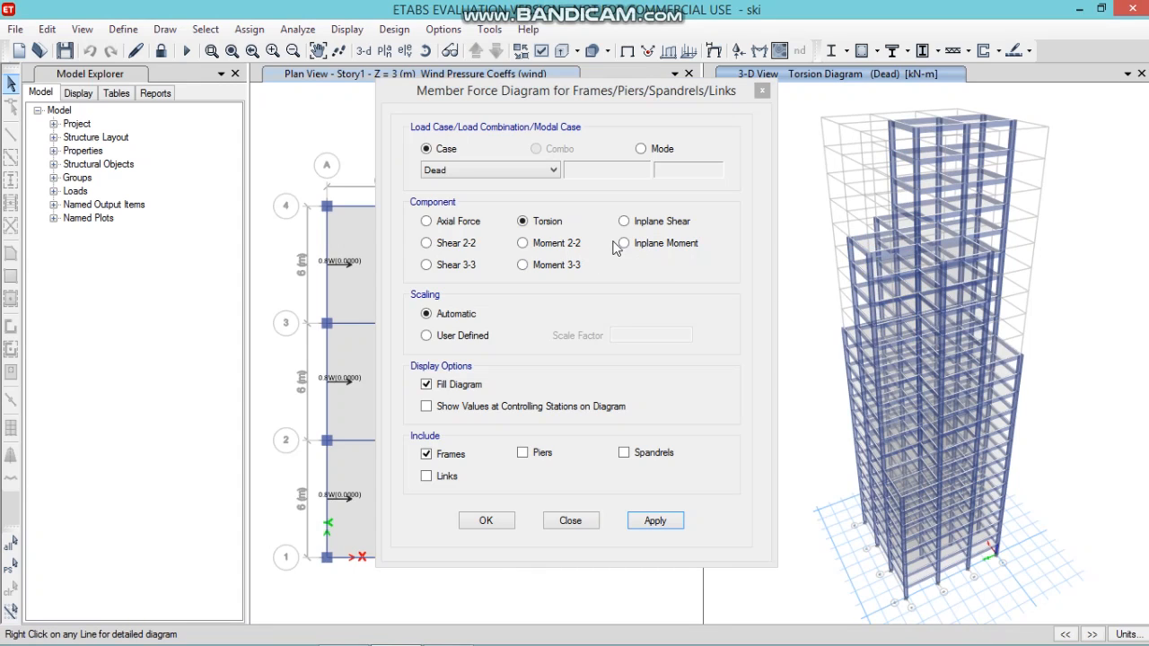
pyautogui.click(426, 243)
pyautogui.click(648, 522)
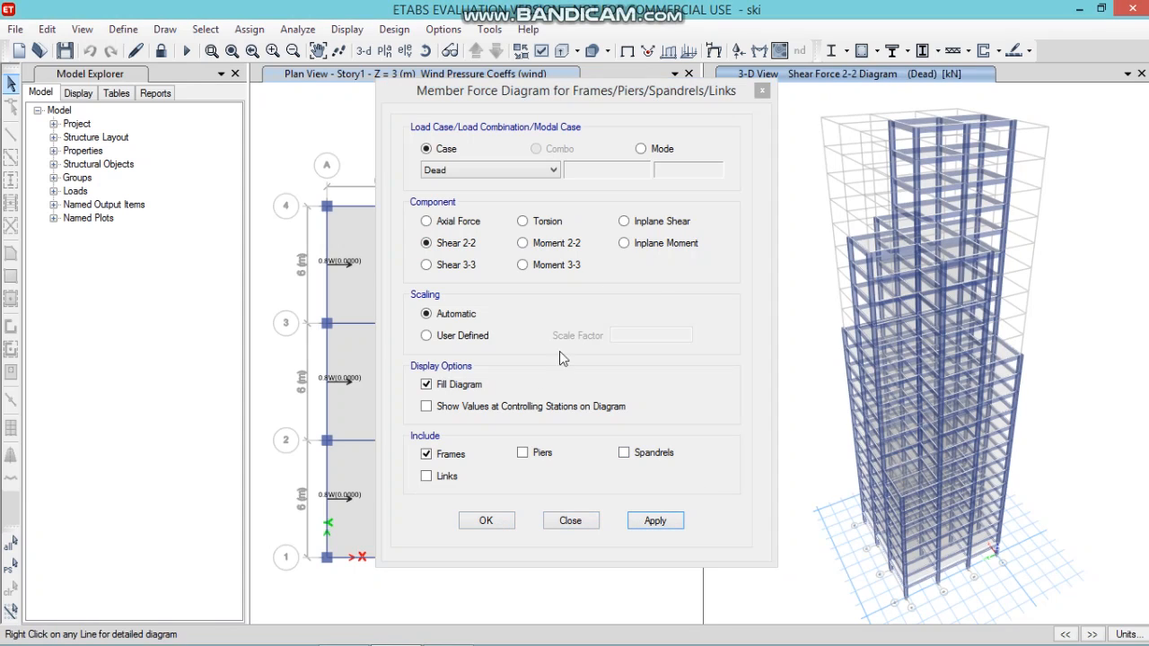
# Switch the member force display from Shear 2-2 back to inplane shear and close the diagram settings
pyautogui.click(646, 222)
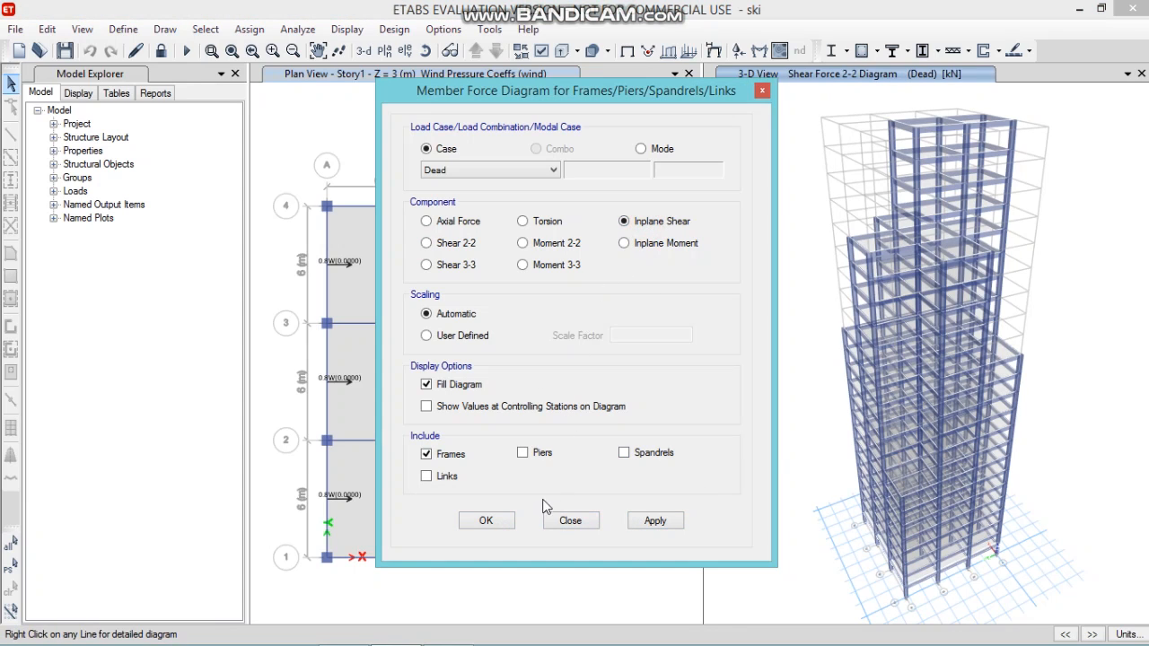
pyautogui.click(656, 522)
pyautogui.click(485, 525)
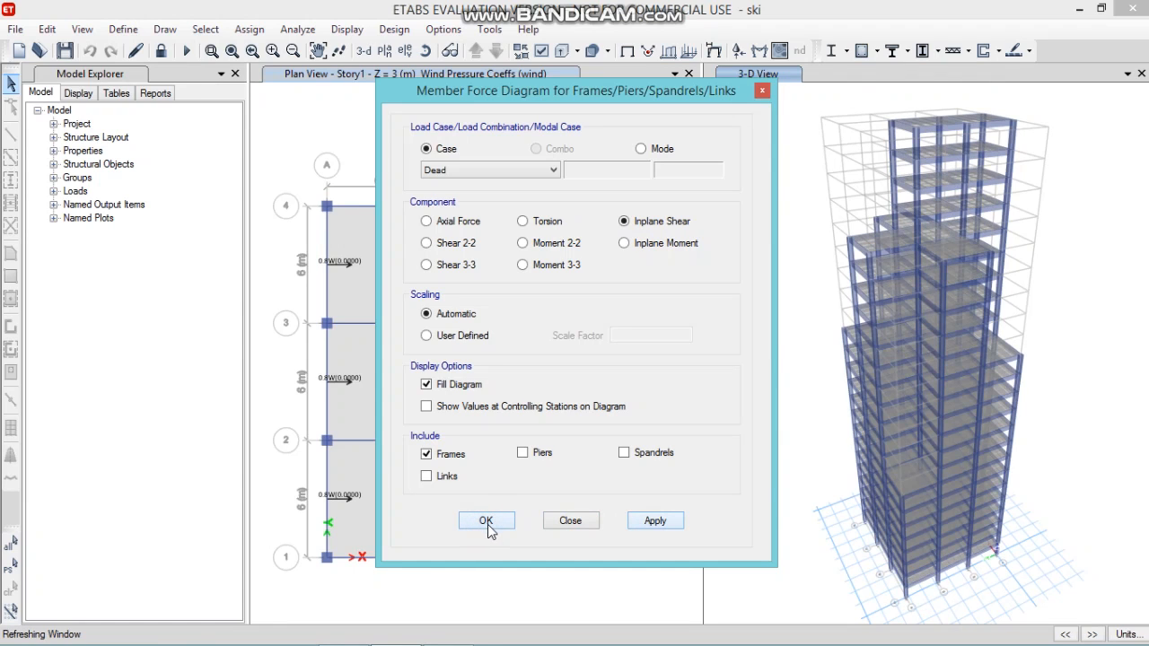
pyautogui.click(487, 524)
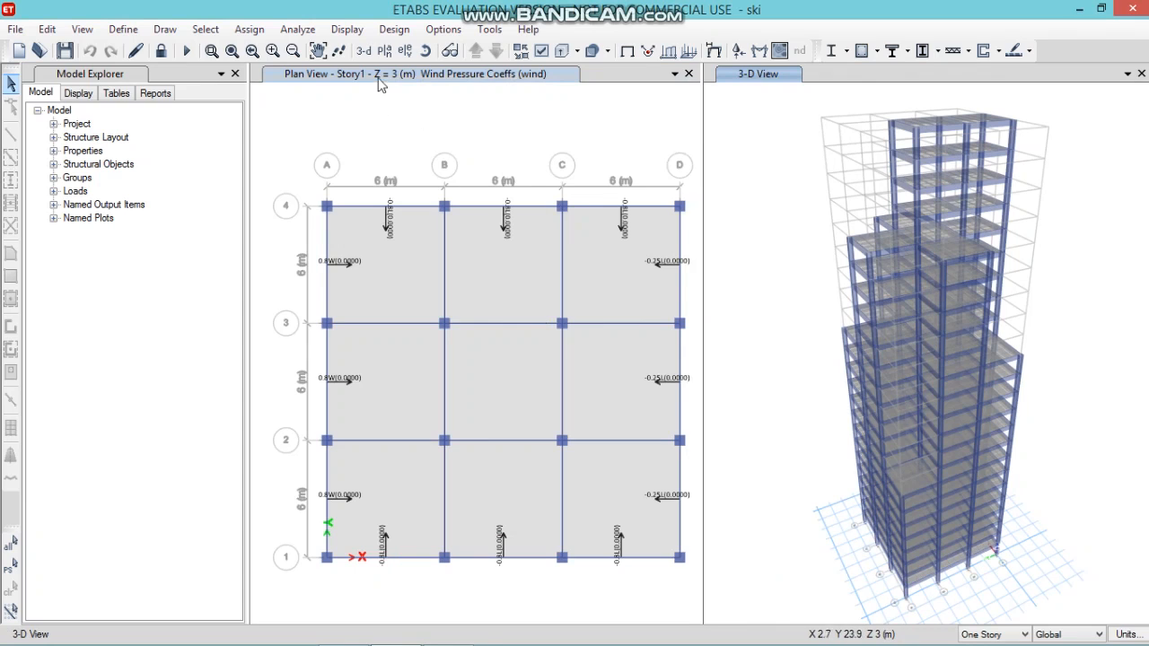
# Review the concrete frame design preferences for IS 456:2000 and accept them as they are
pyautogui.click(394, 28)
pyautogui.moveTo(454, 55)
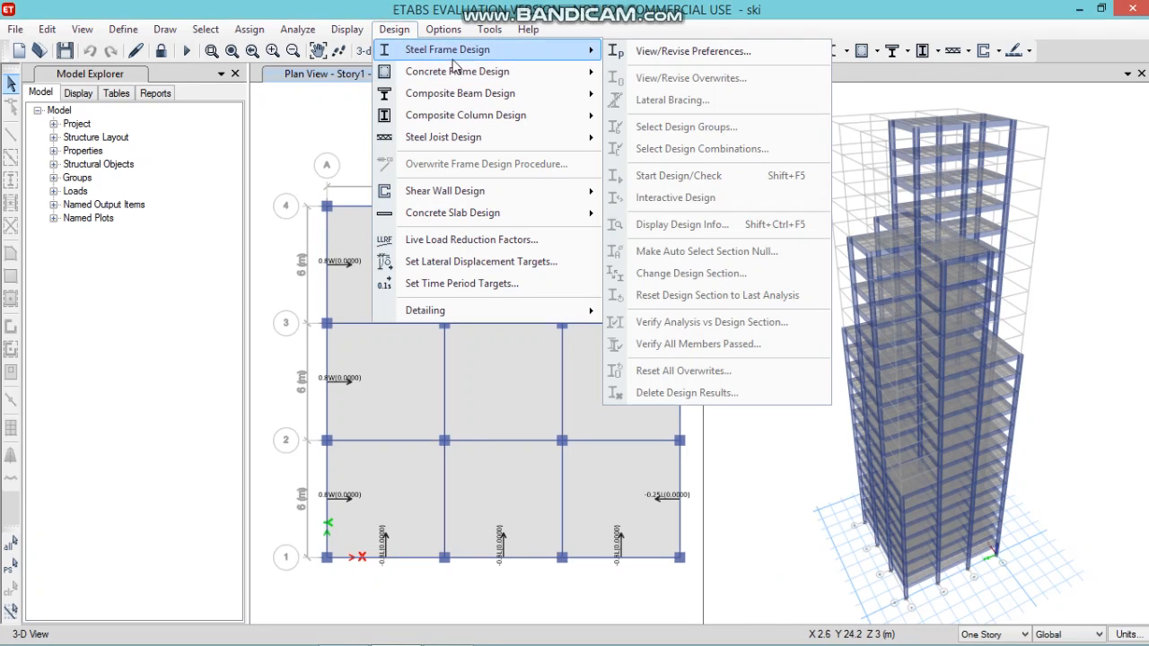
pyautogui.moveTo(503, 72)
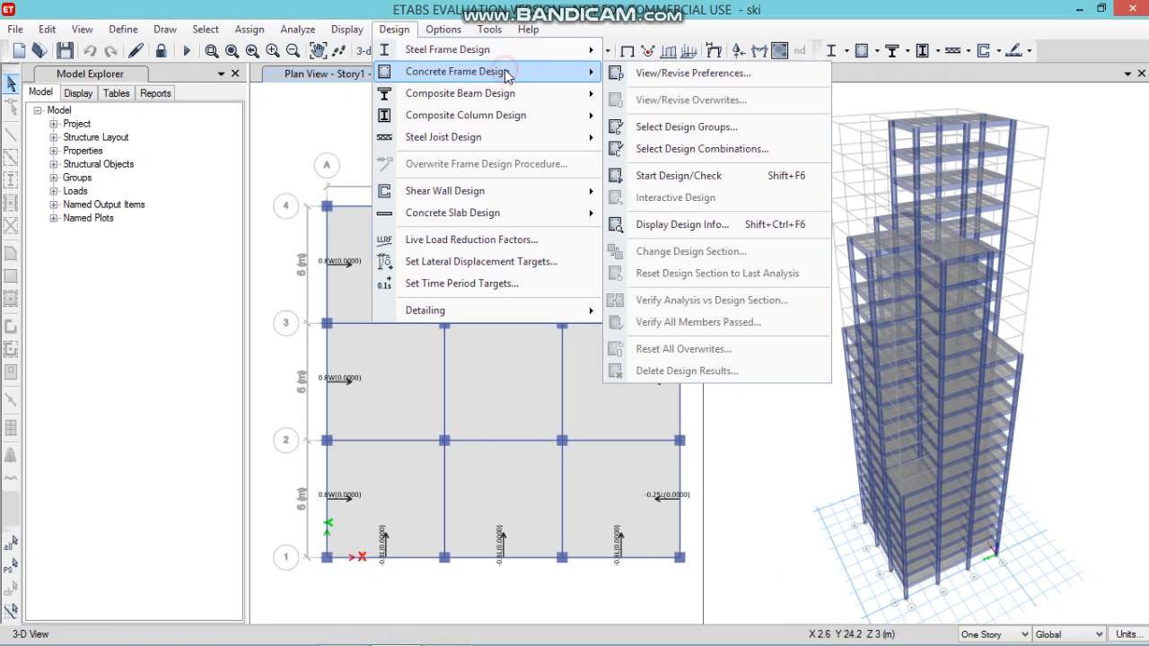
pyautogui.click(660, 74)
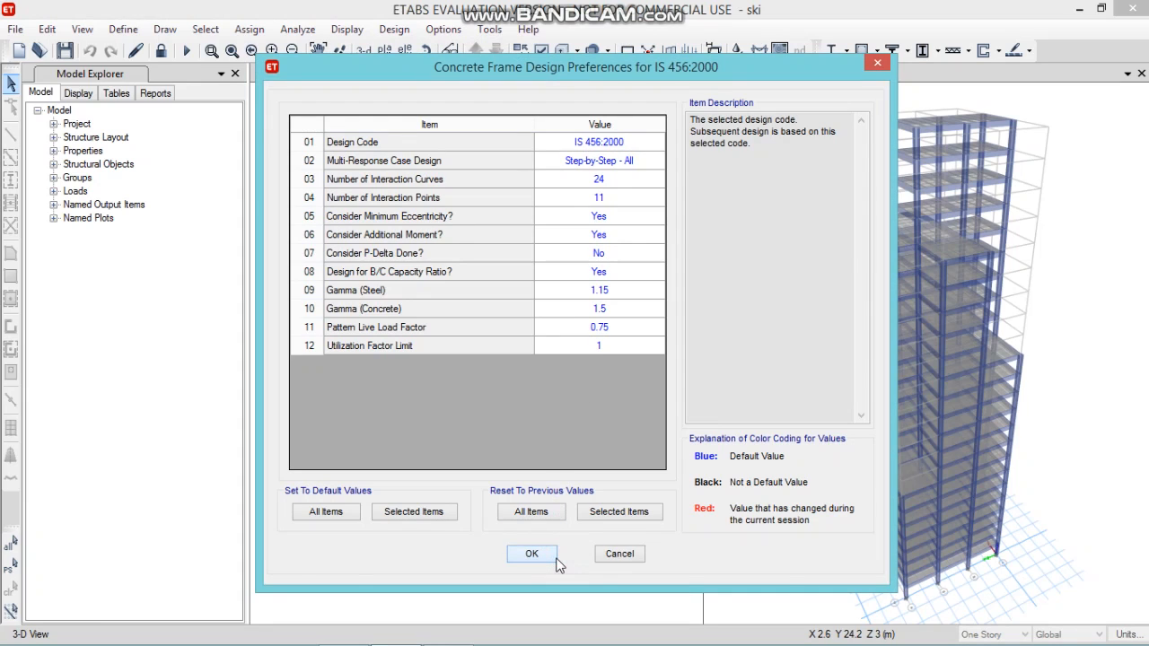
pyautogui.click(531, 554)
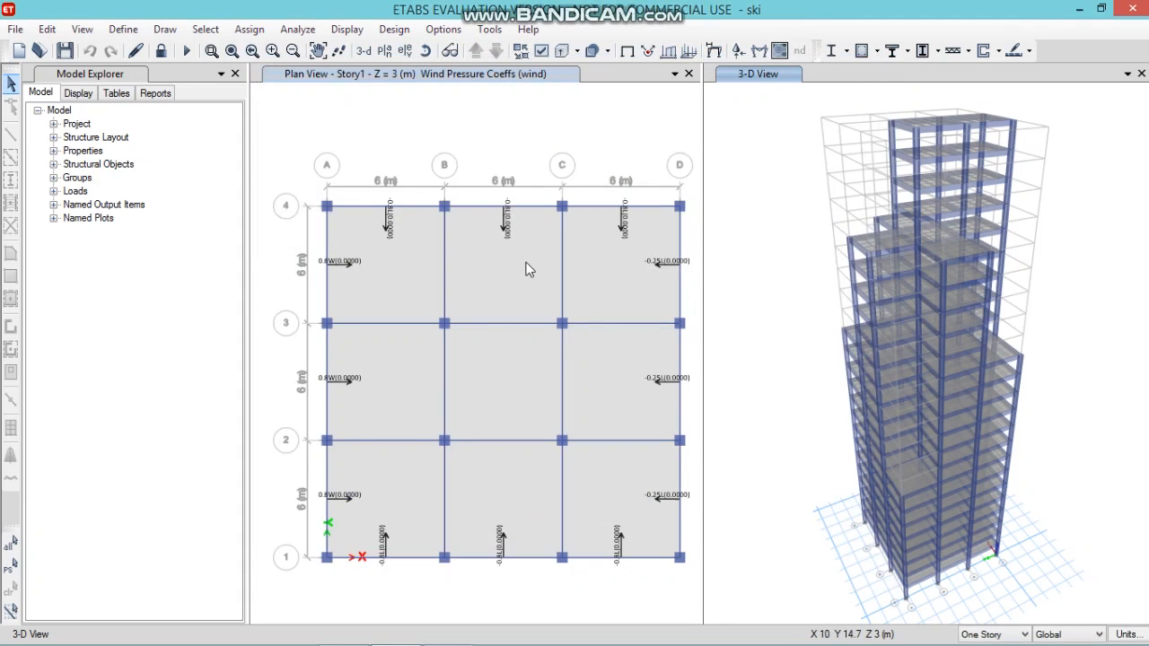
# Run the concrete frame design check and agree to reiterate analysis and design for the differing sections
pyautogui.click(394, 29)
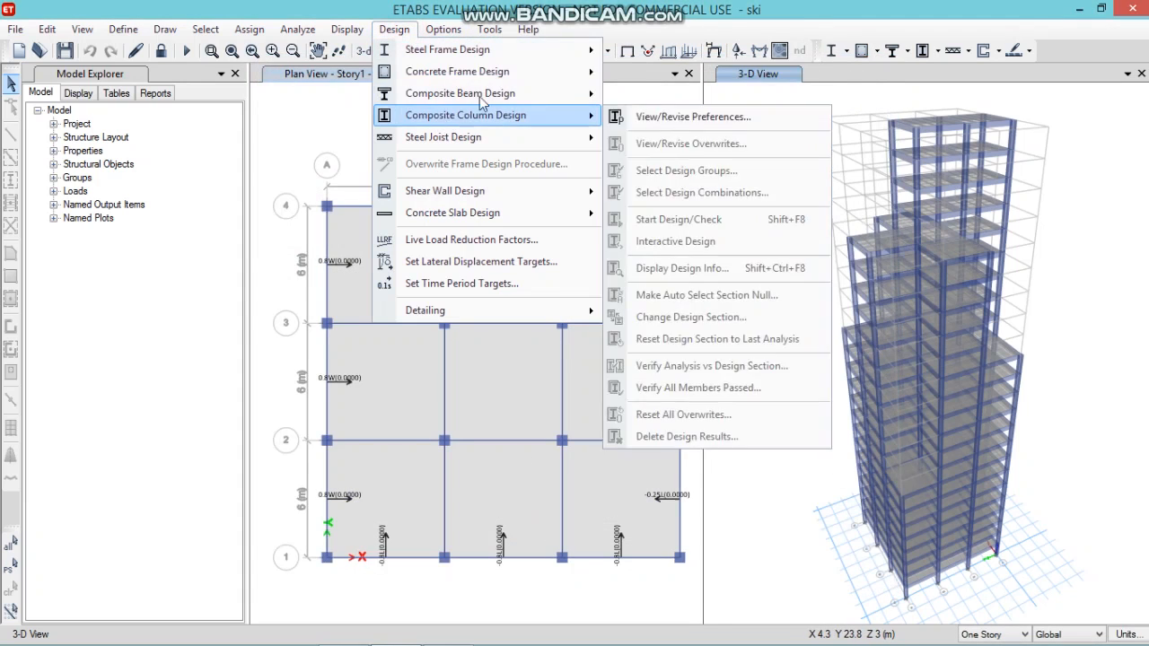
pyautogui.moveTo(530, 58)
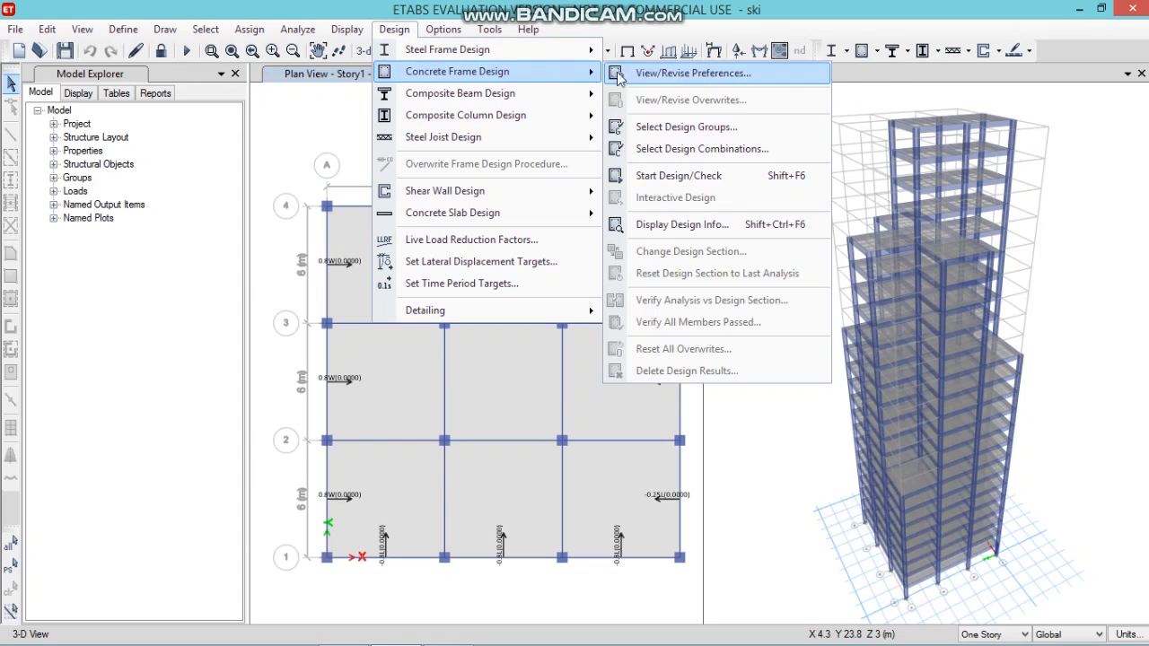
pyautogui.click(671, 176)
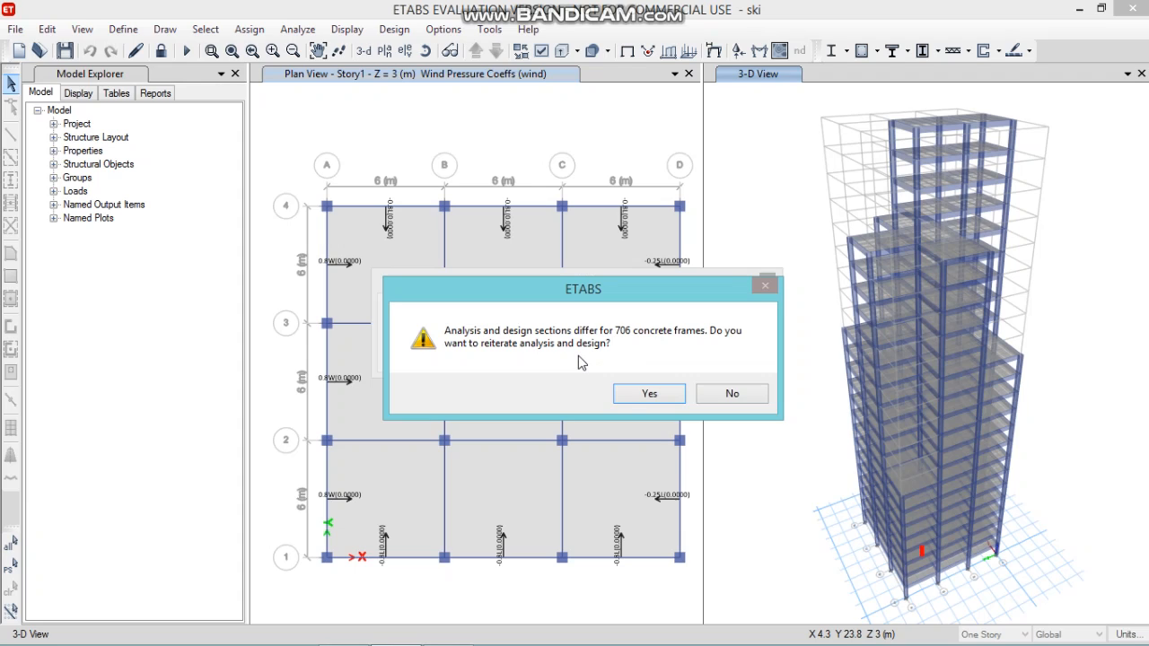
pyautogui.click(648, 393)
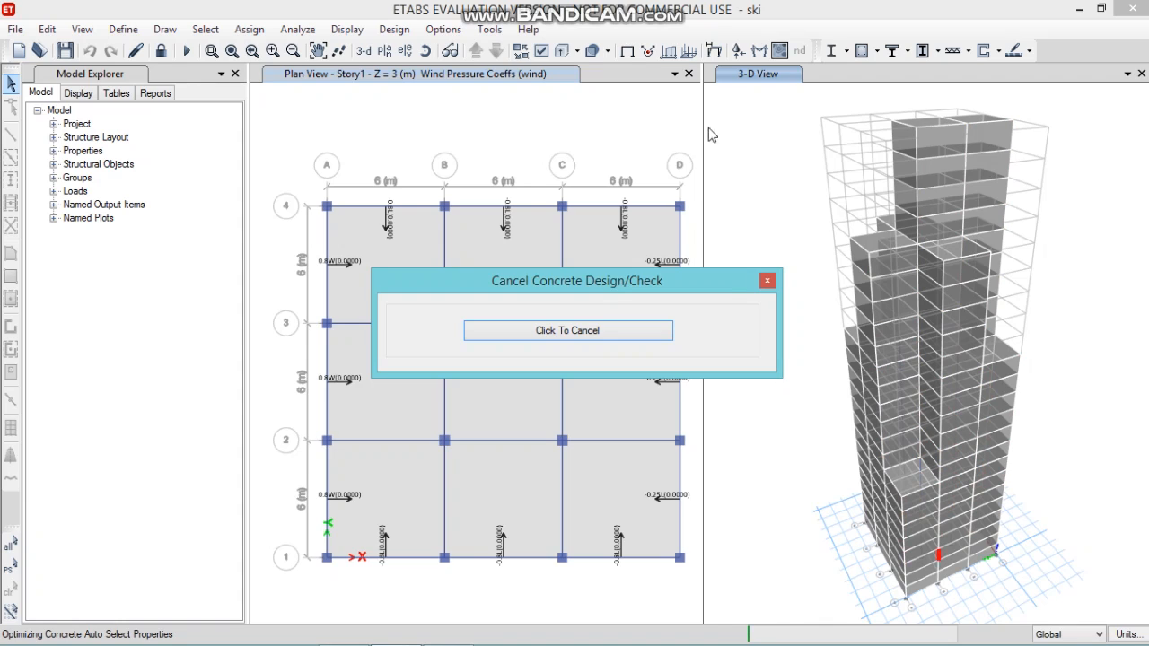
pyautogui.moveTo(588, 5)
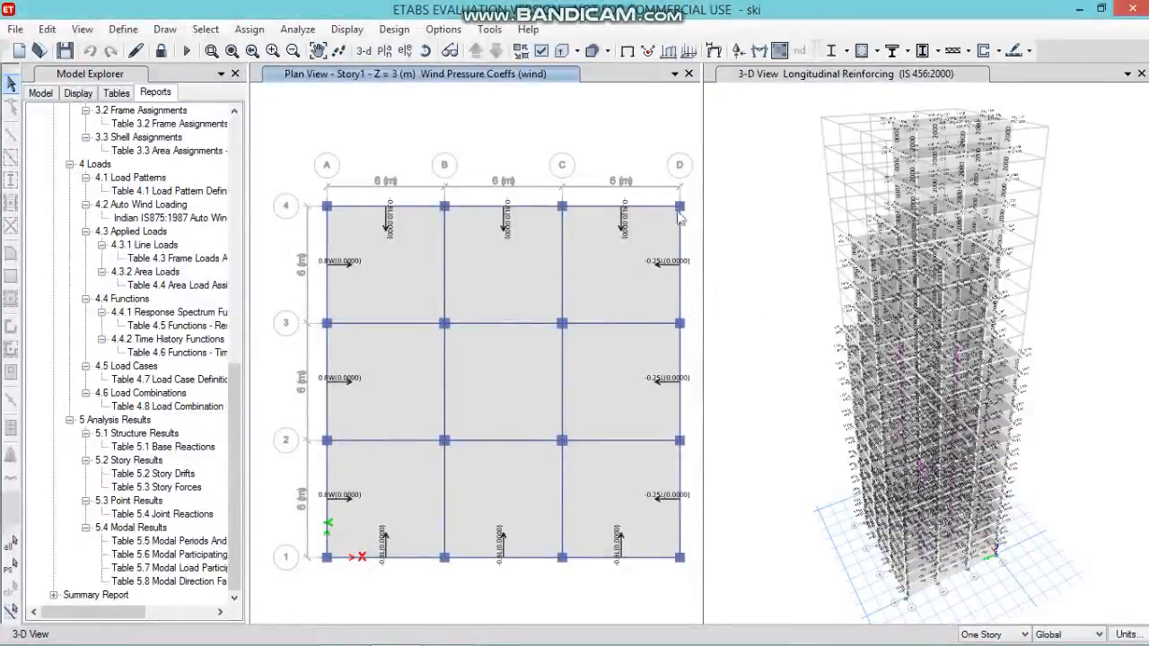
# Examine the concrete design details summary of beam B11 on Story16, covering its section, design moments, and flexural, shear and torsion reinforcement
pyautogui.rightClick(907, 272)
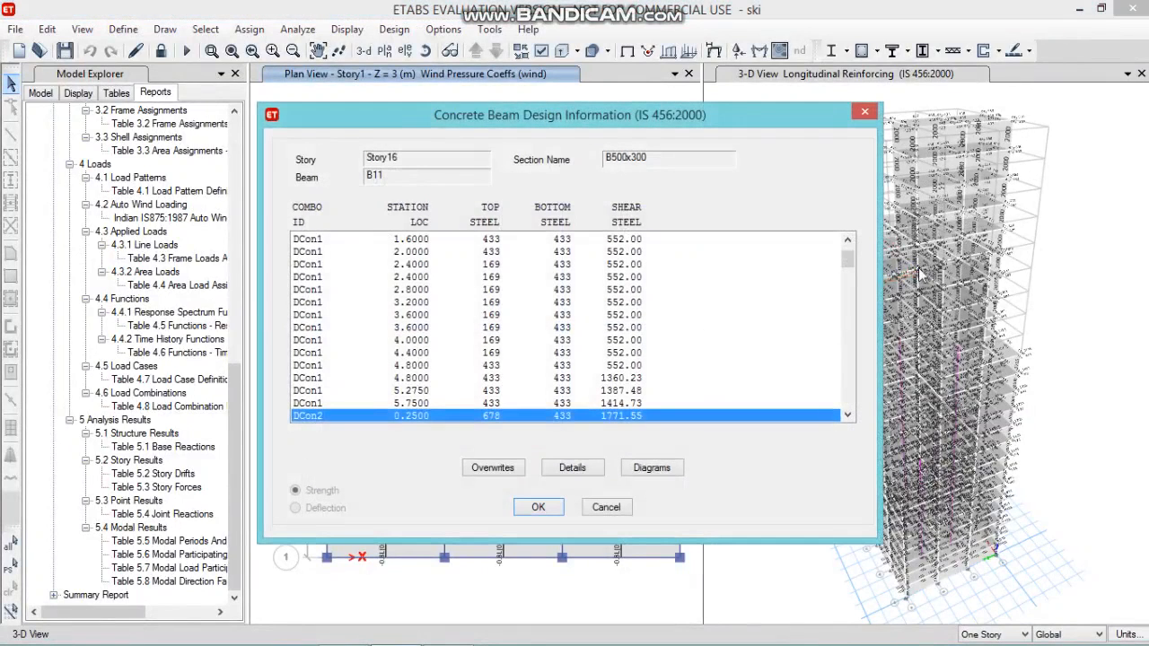
pyautogui.click(573, 468)
pyautogui.scroll(-3, 656, 310)
pyautogui.scroll(2, 656, 321)
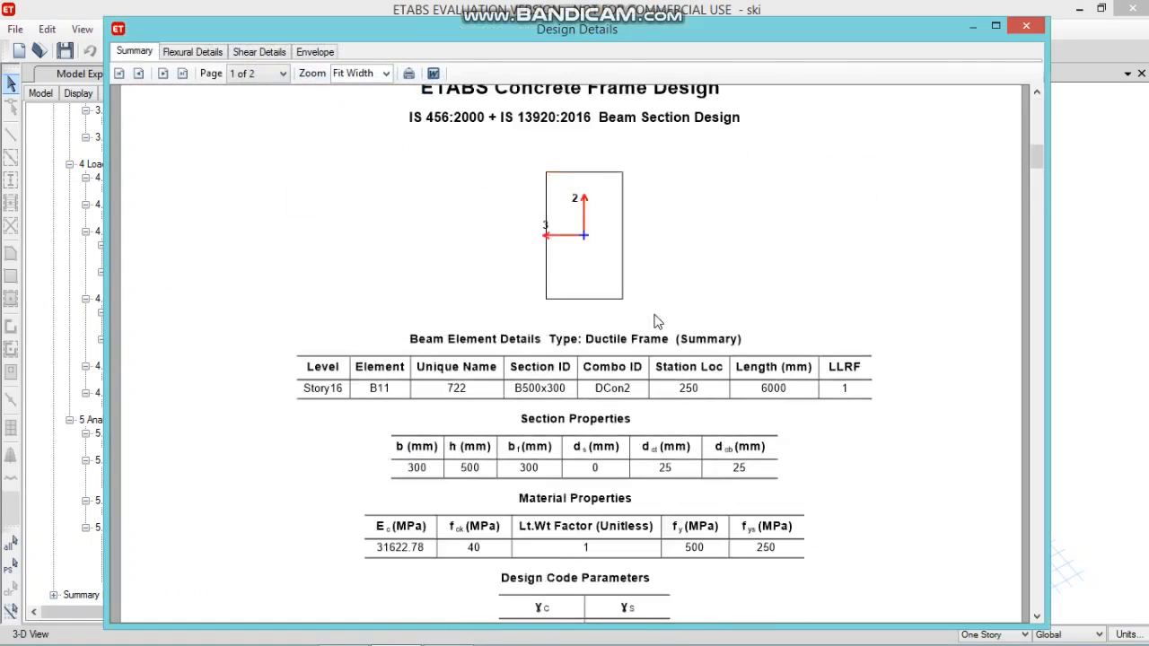
pyautogui.scroll(1, 595, 217)
pyautogui.scroll(-4, 695, 251)
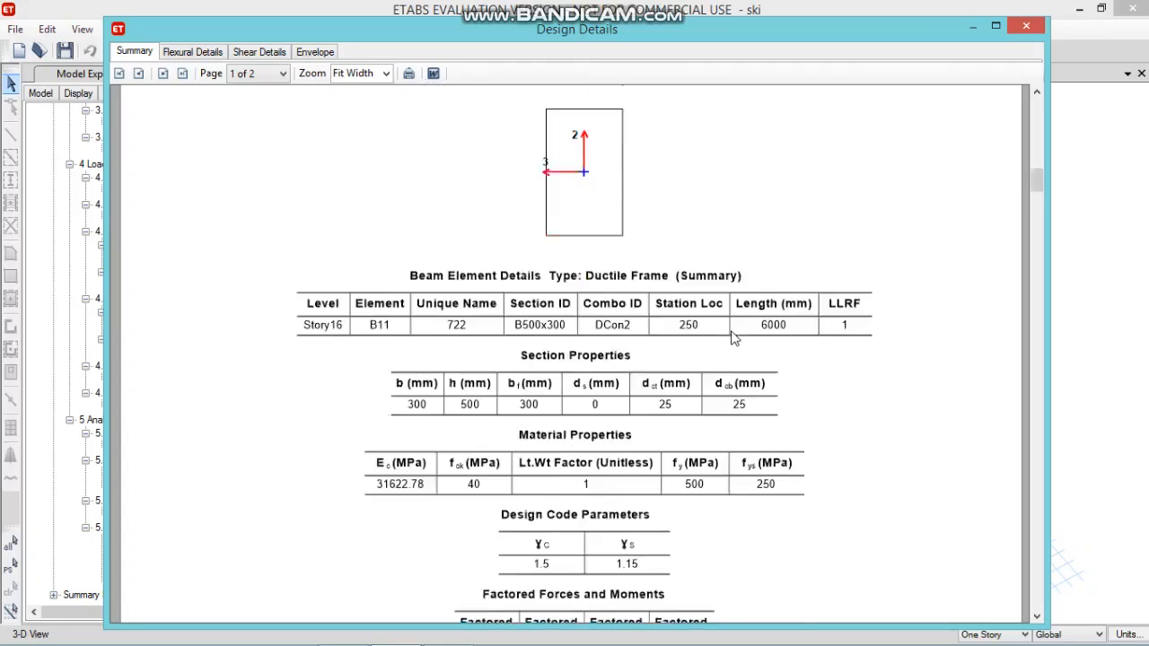
pyautogui.scroll(1, 680, 280)
pyautogui.scroll(-2, 667, 385)
pyautogui.scroll(-12, 667, 384)
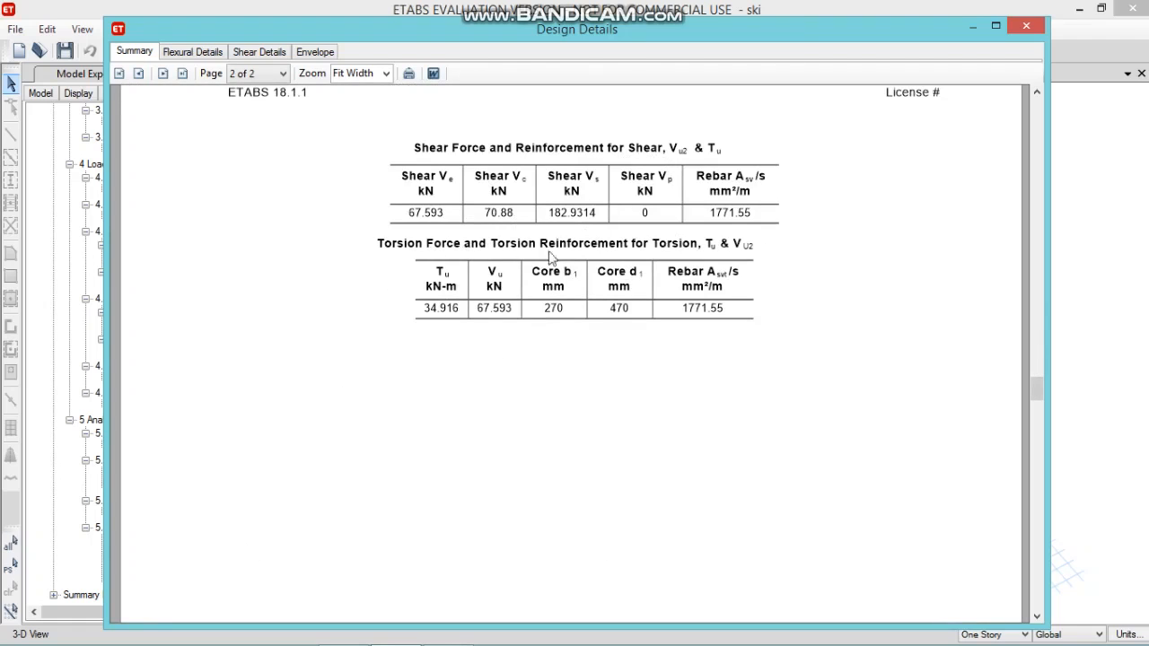
pyautogui.scroll(10, 606, 243)
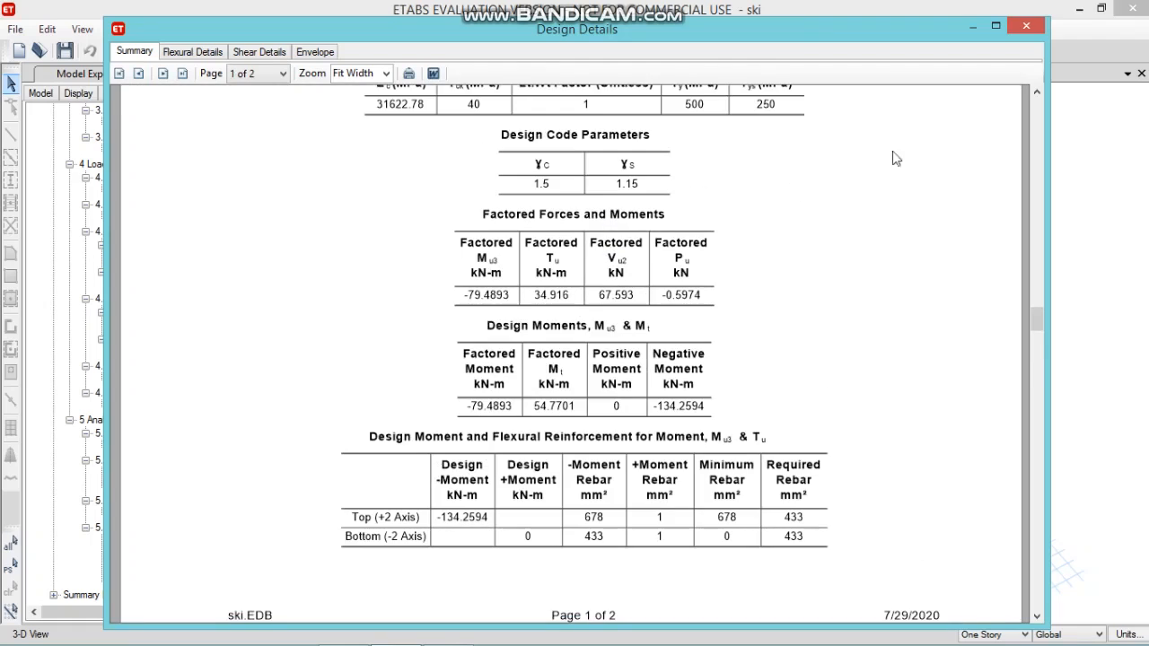
pyautogui.click(1026, 26)
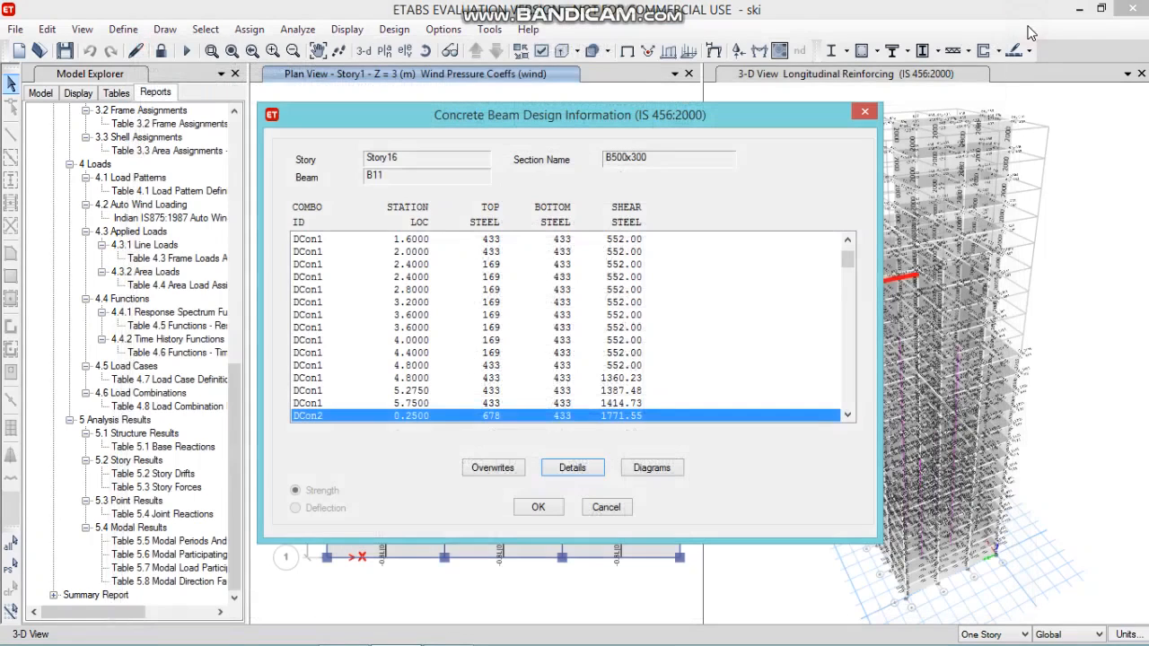
pyautogui.click(865, 111)
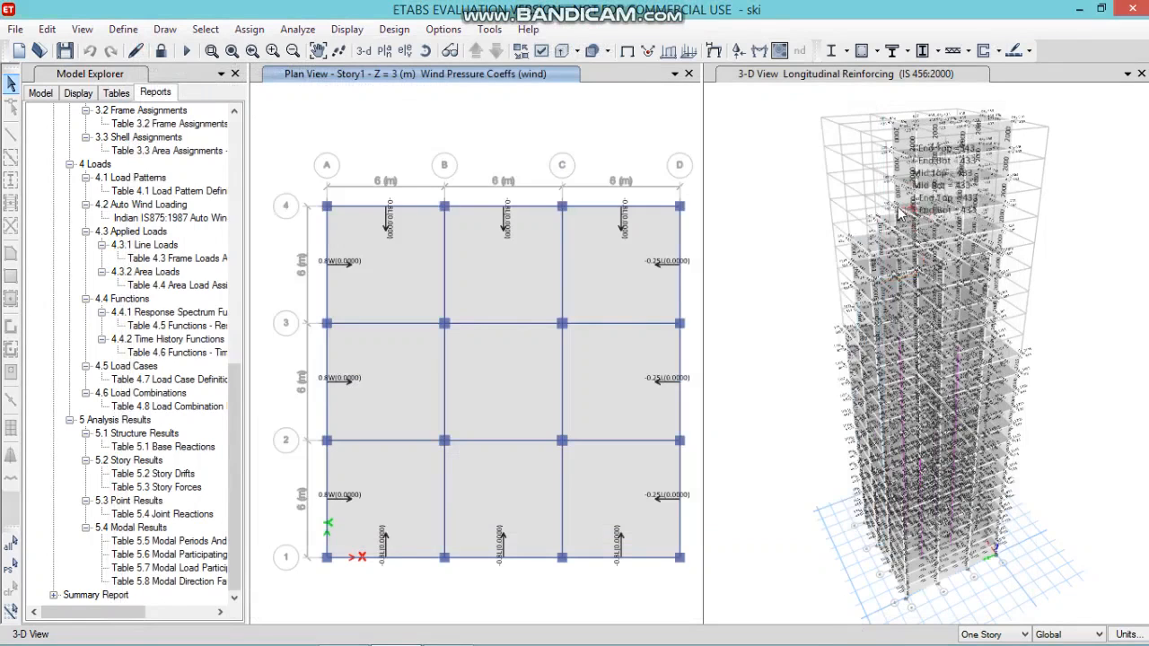
# Return to the start of the reports list and collapse the Project Report to its top-level entry
pyautogui.click(117, 93)
pyautogui.click(155, 93)
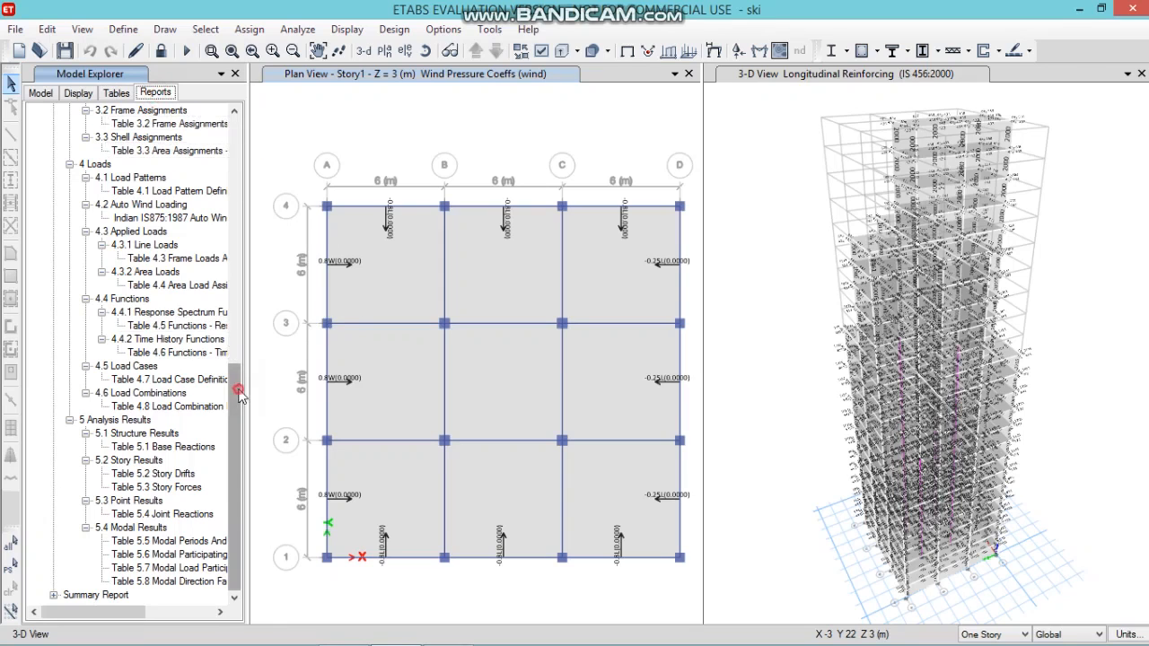
pyautogui.moveTo(238, 386); pyautogui.dragTo(232, 117)
pyautogui.click(69, 151)
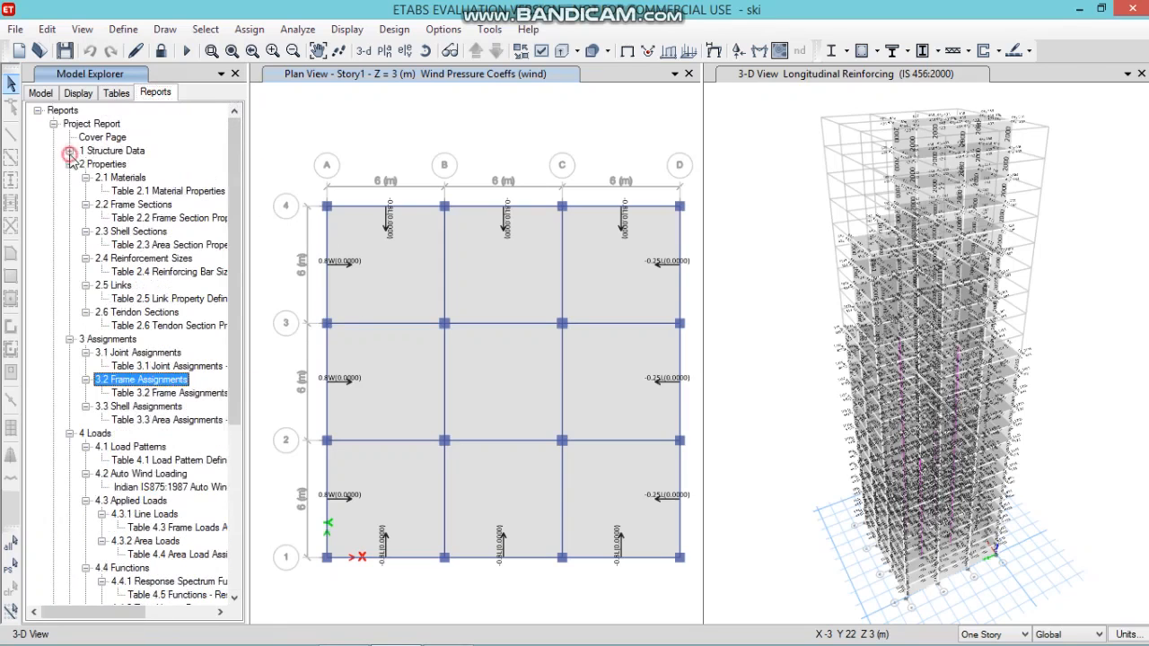
pyautogui.click(54, 124)
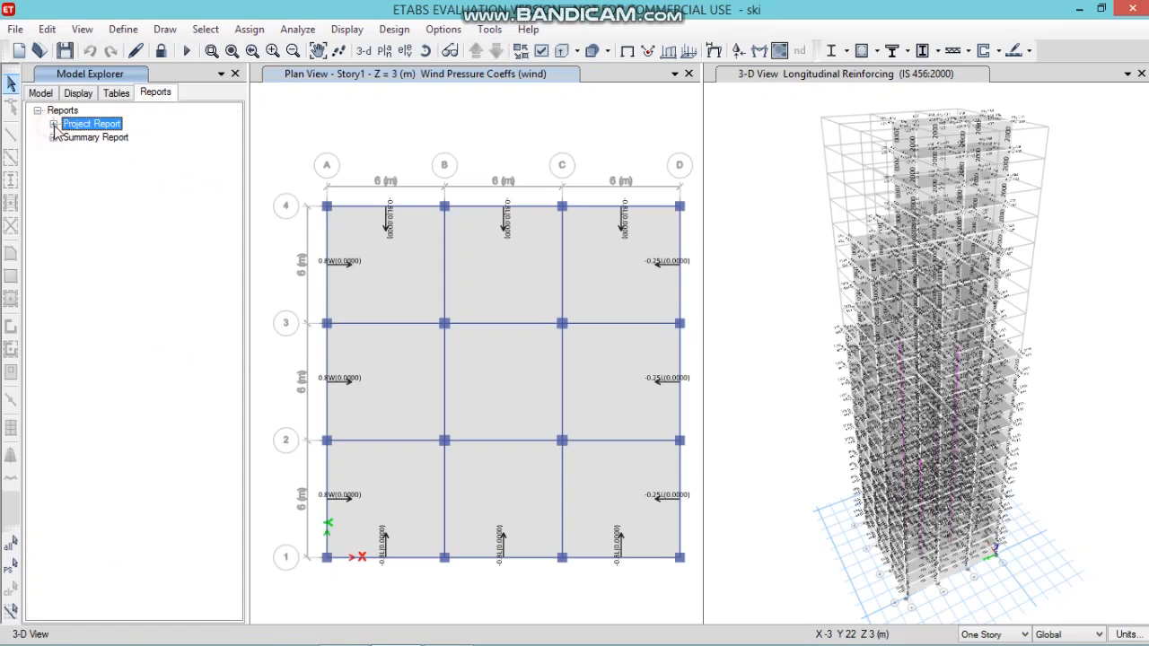
# Look through the Project Report's cover page and structure data entries, and collapse the report's contents again
pyautogui.doubleClick(96, 124)
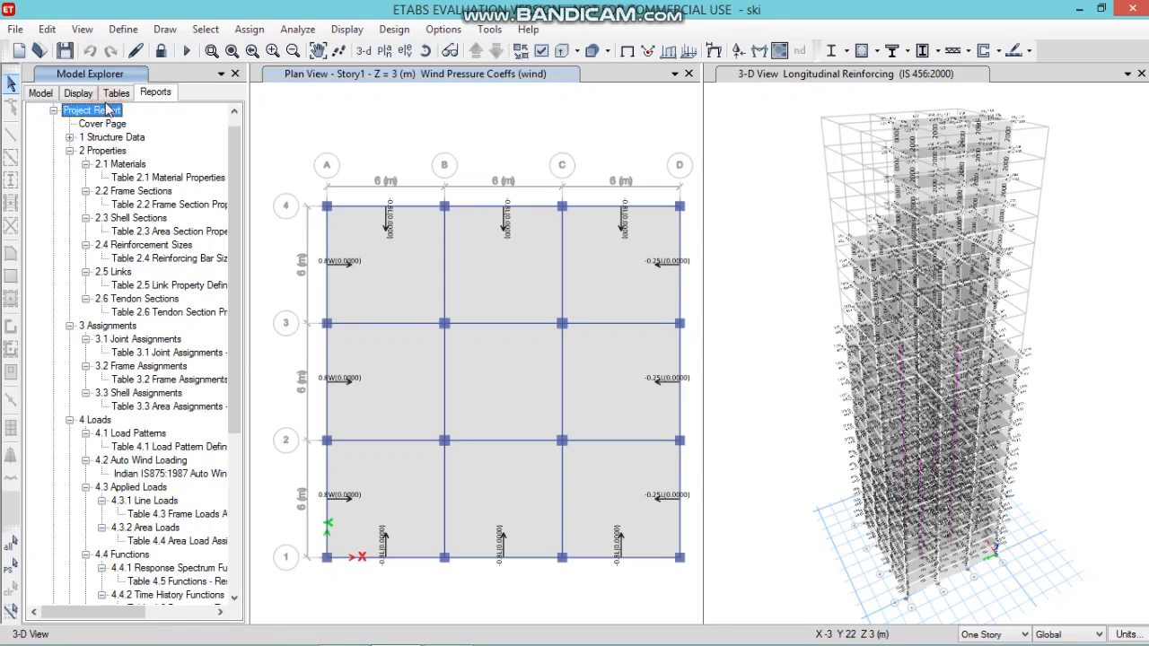
pyautogui.doubleClick(112, 114)
pyautogui.doubleClick(112, 124)
pyautogui.click(112, 125)
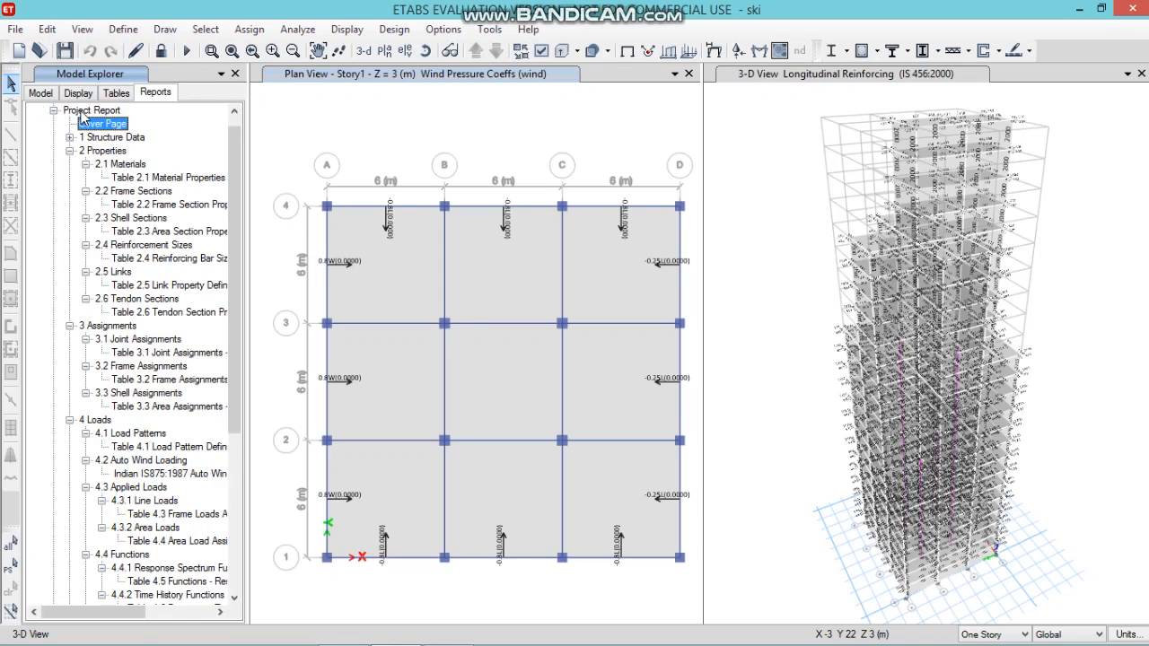
pyautogui.click(69, 137)
pyautogui.click(70, 137)
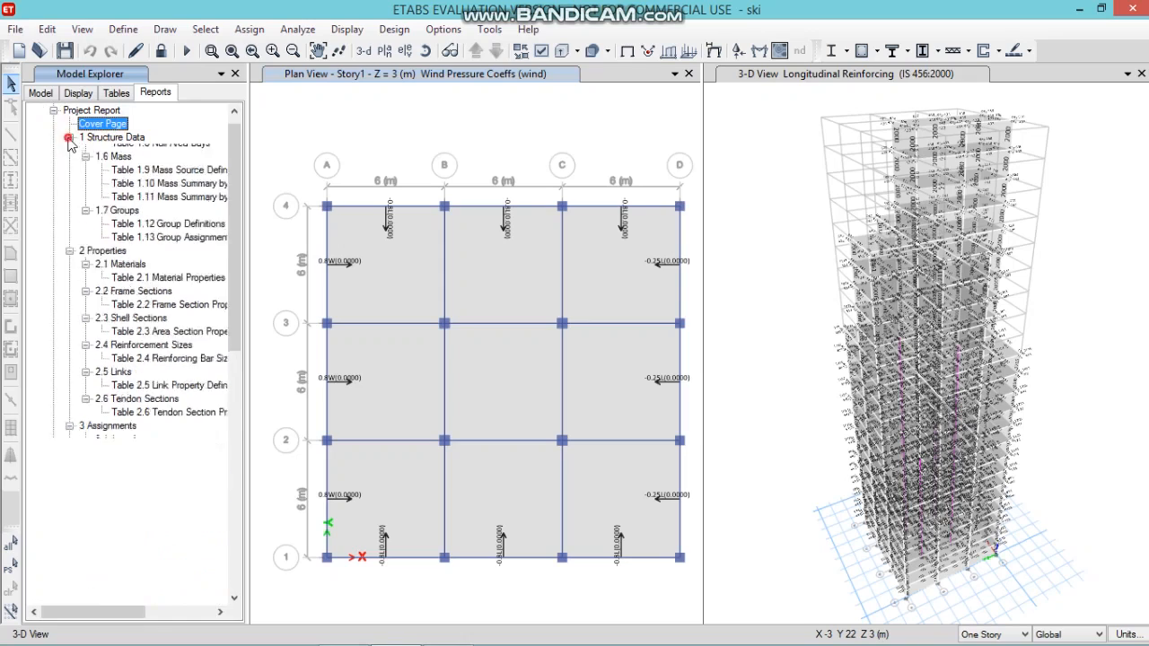
pyautogui.click(54, 111)
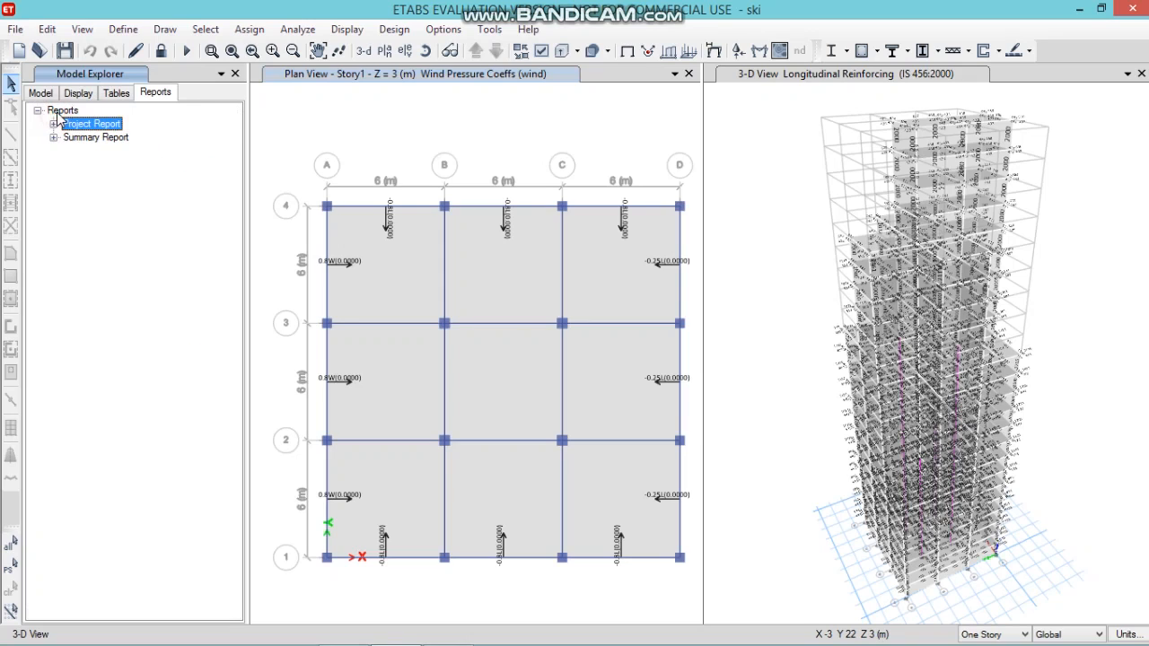
# Generate the Project Report, examine its pages from the cover to the Table 5.2 story drifts, and close the report
pyautogui.rightClick(93, 127)
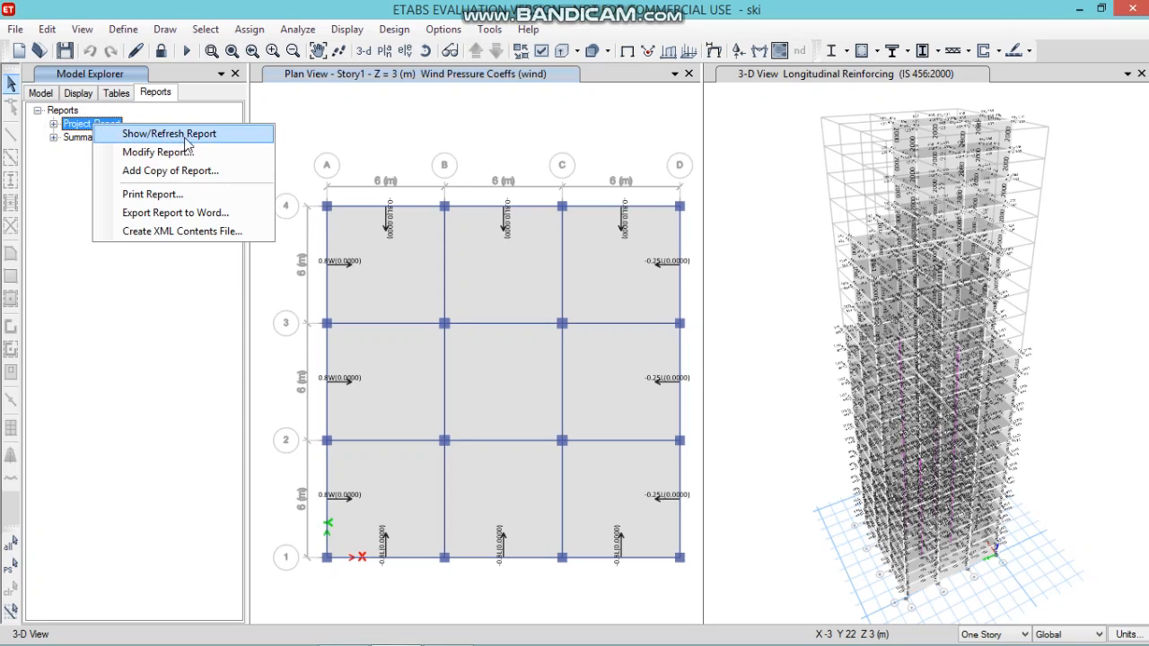
pyautogui.click(185, 138)
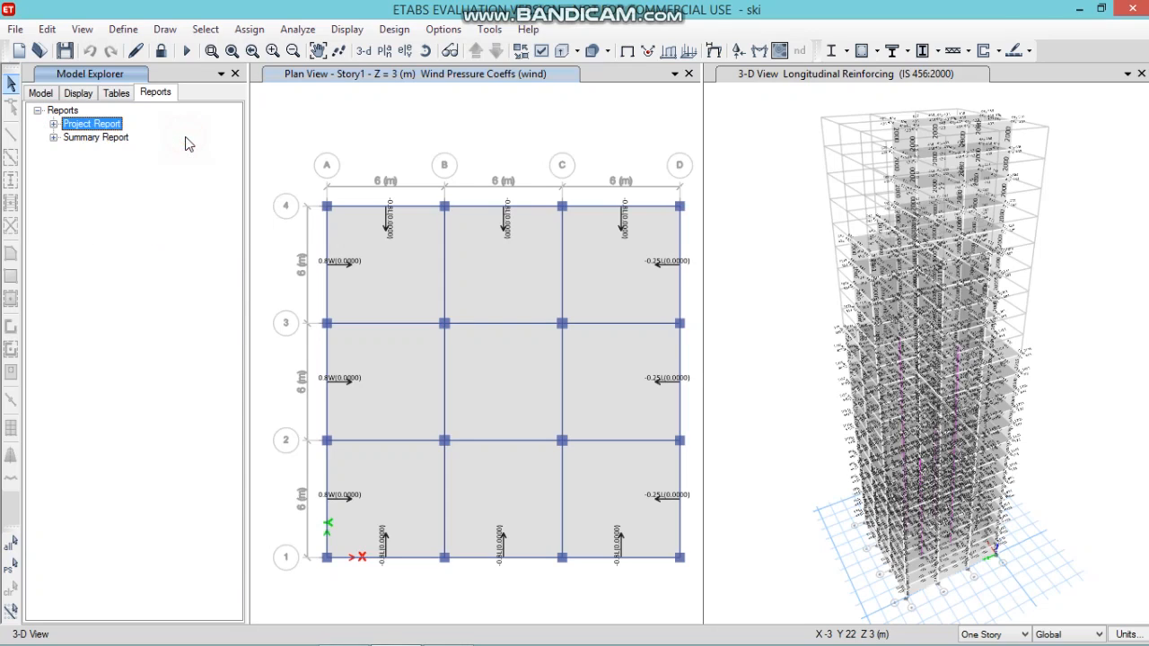
pyautogui.doubleClick(93, 124)
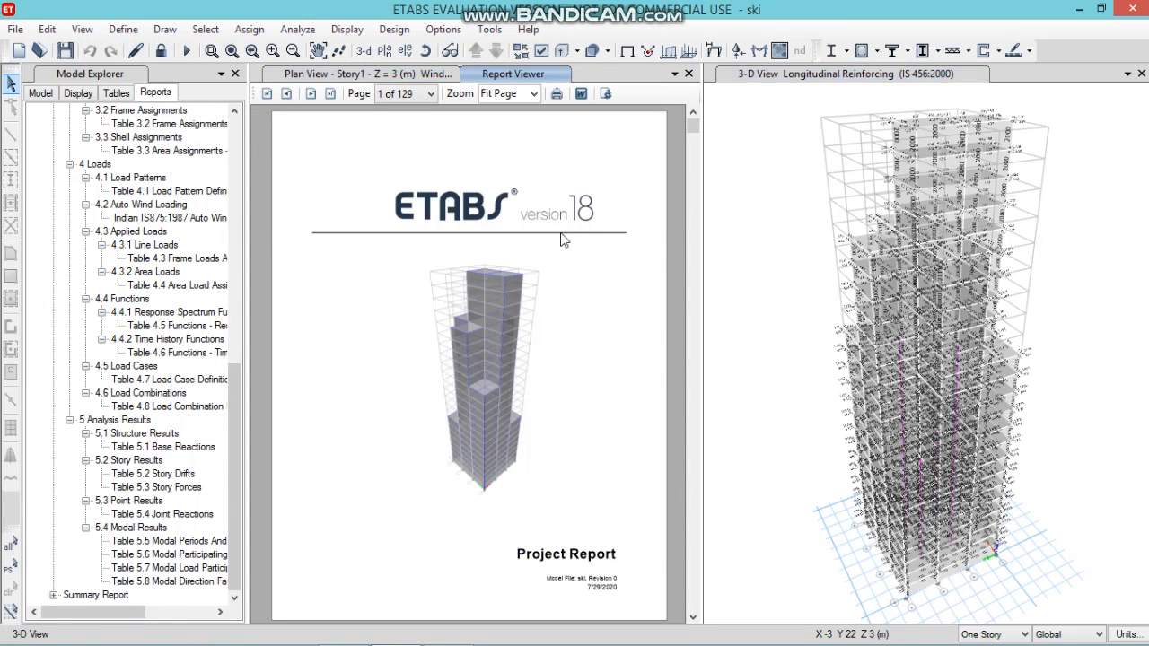
pyautogui.moveTo(698, 134); pyautogui.dragTo(696, 501)
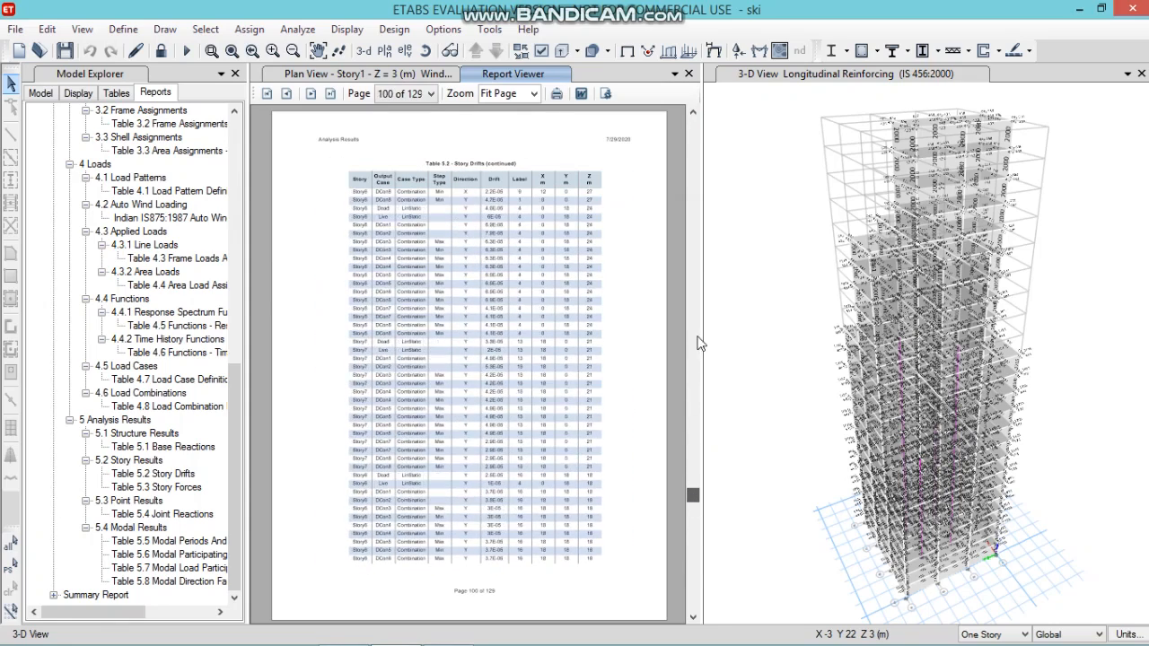
pyautogui.click(688, 72)
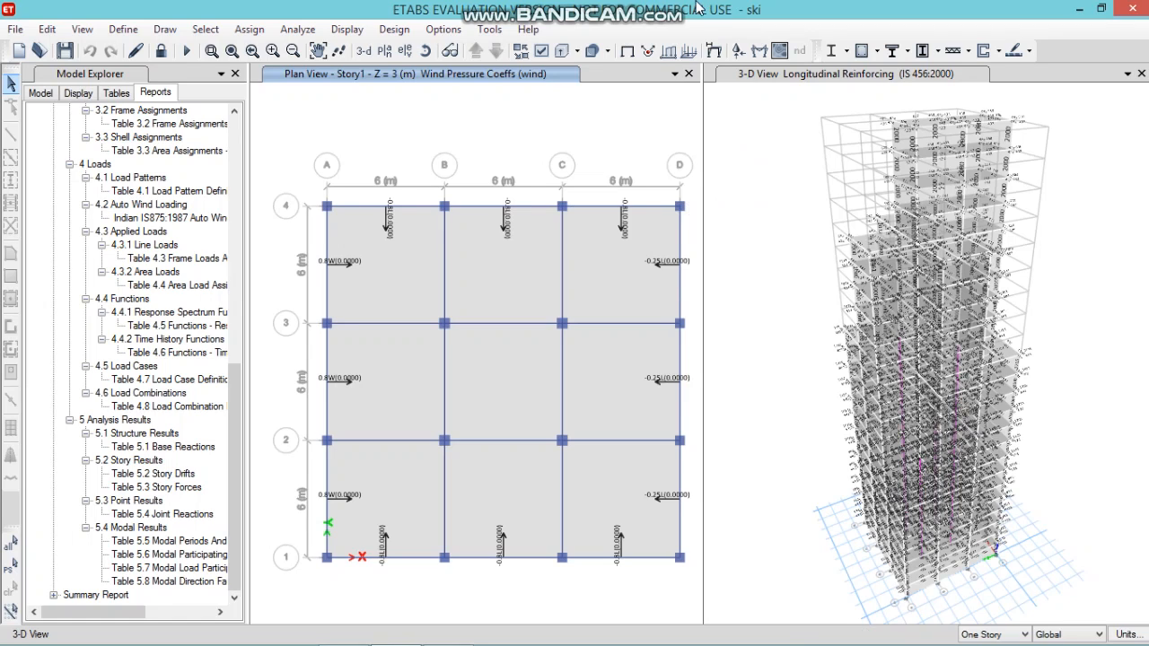
pyautogui.moveTo(700, 8)
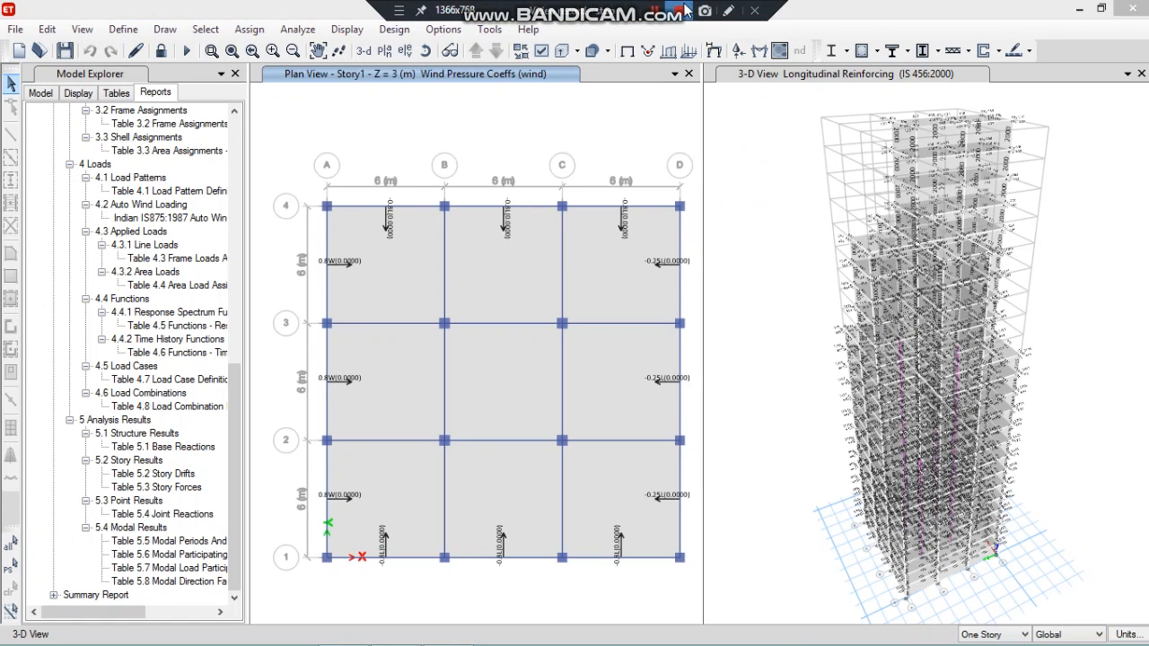